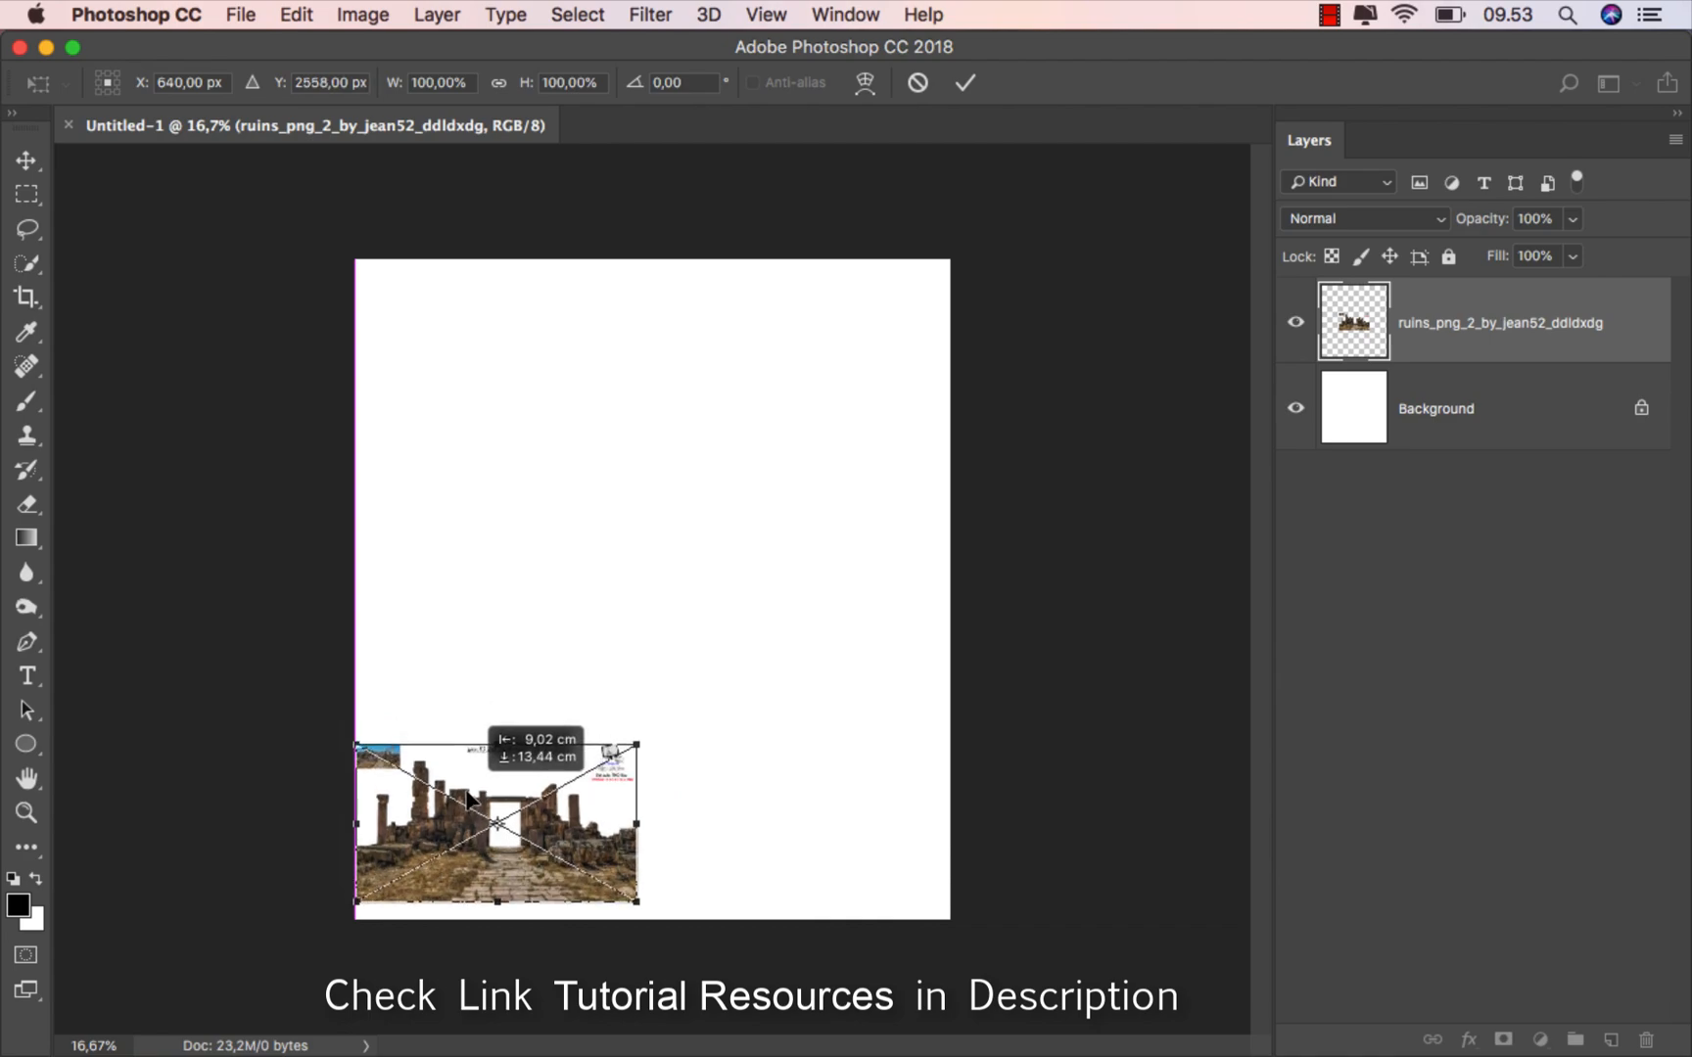
Scale the ruins image to about 212% so it spans the full canvas width along the lower edge, and commit the transform.
{"action": "left_click_drag", "start_coordinate": [632, 746], "coordinate": [955, 580]}
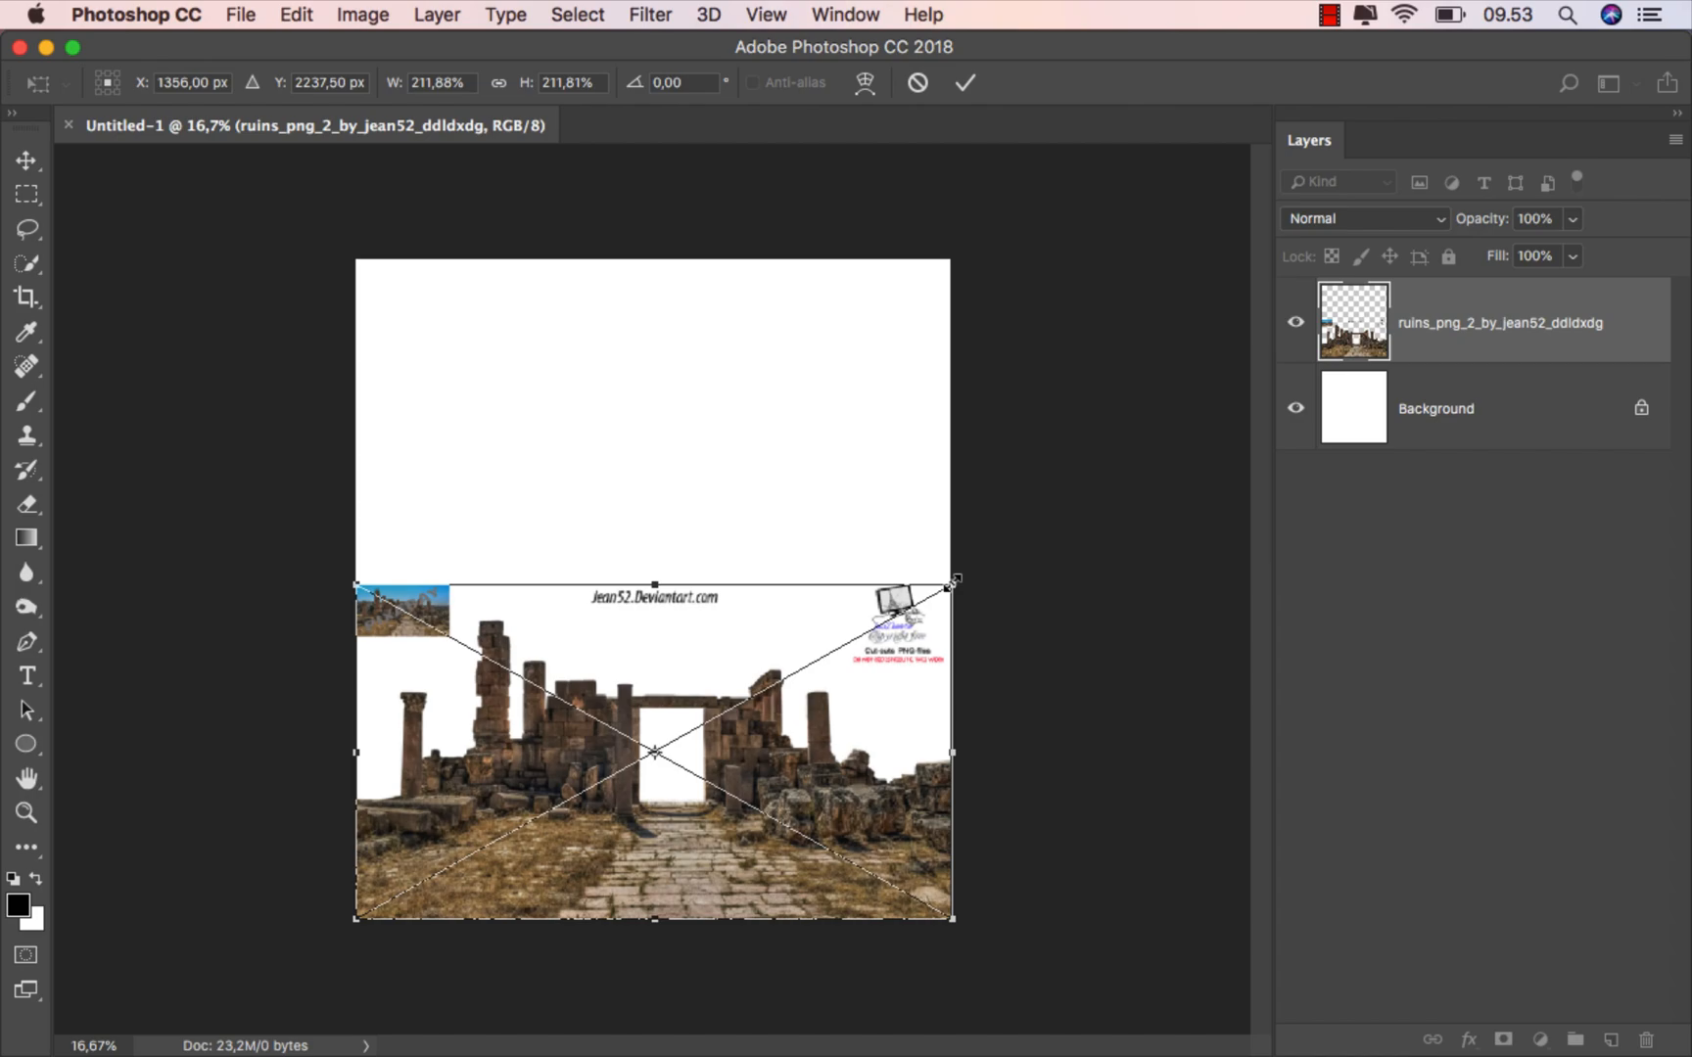
{"action": "left_click", "coordinate": [958, 83]}
{"action": "scroll", "coordinate": [808, 577], "scroll_direction": "up", "scroll_amount": 2}
{"action": "scroll", "coordinate": [809, 577], "scroll_direction": "up", "scroll_amount": 2}
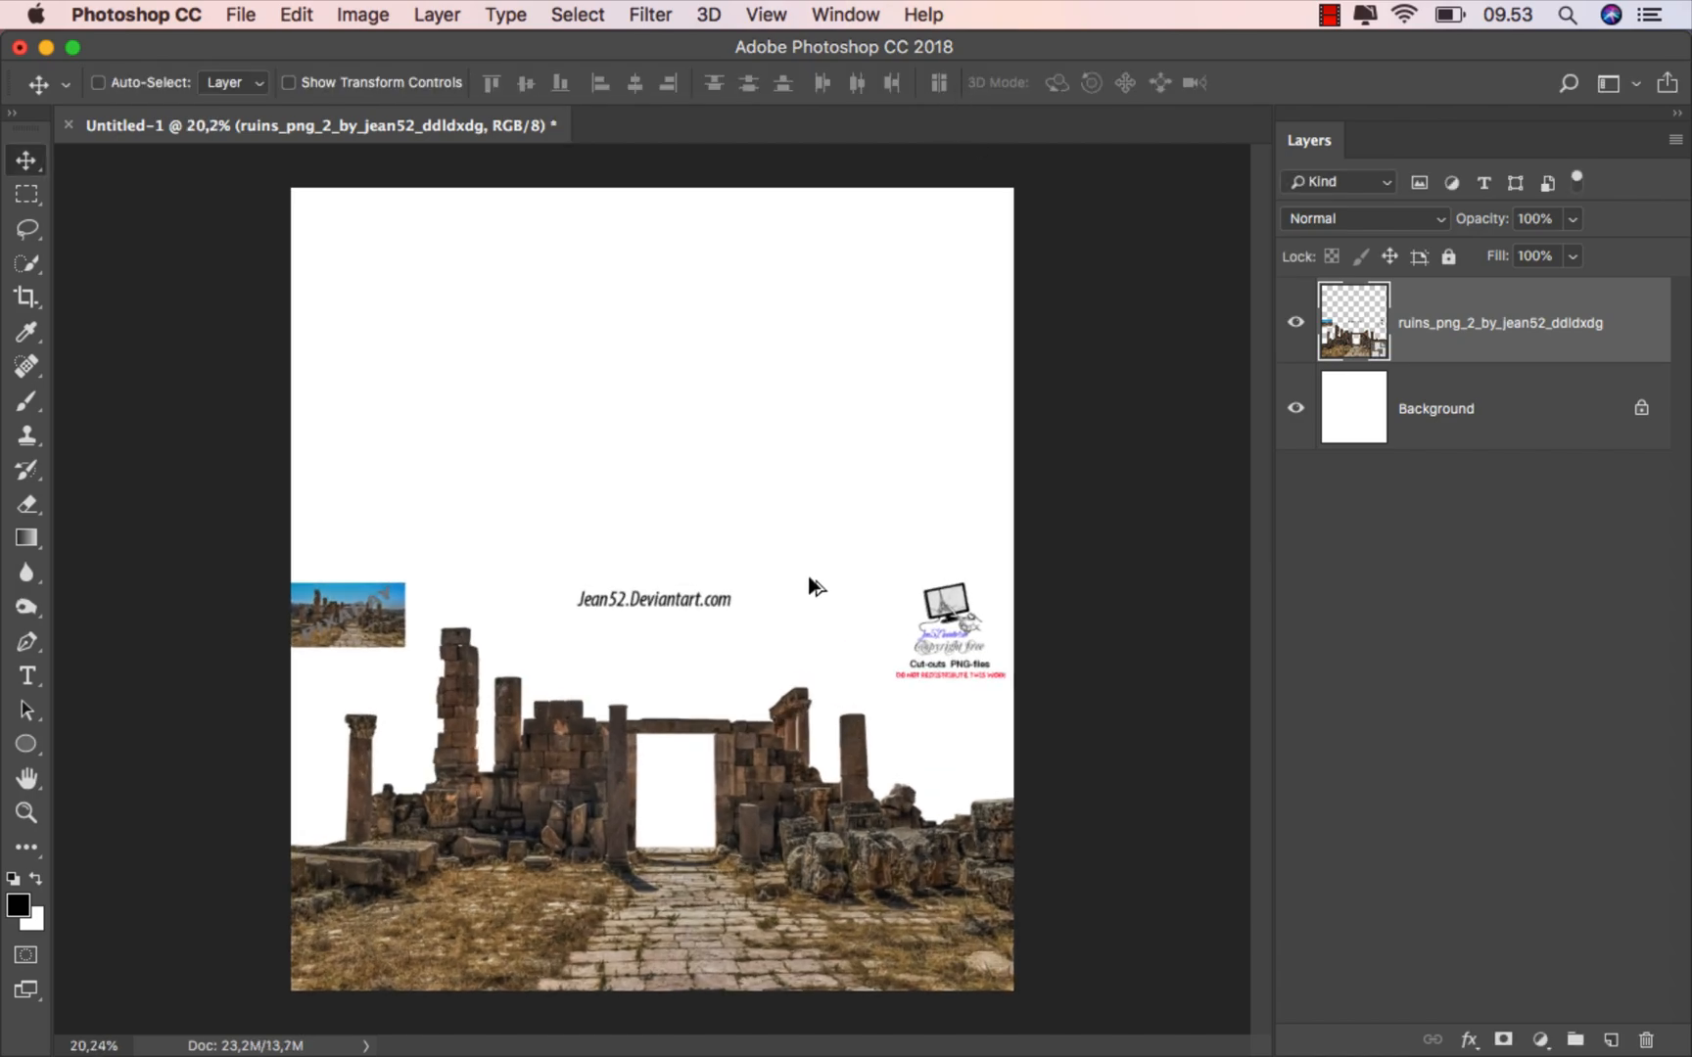
{"action": "scroll", "coordinate": [808, 577], "scroll_direction": "down", "scroll_amount": 1}
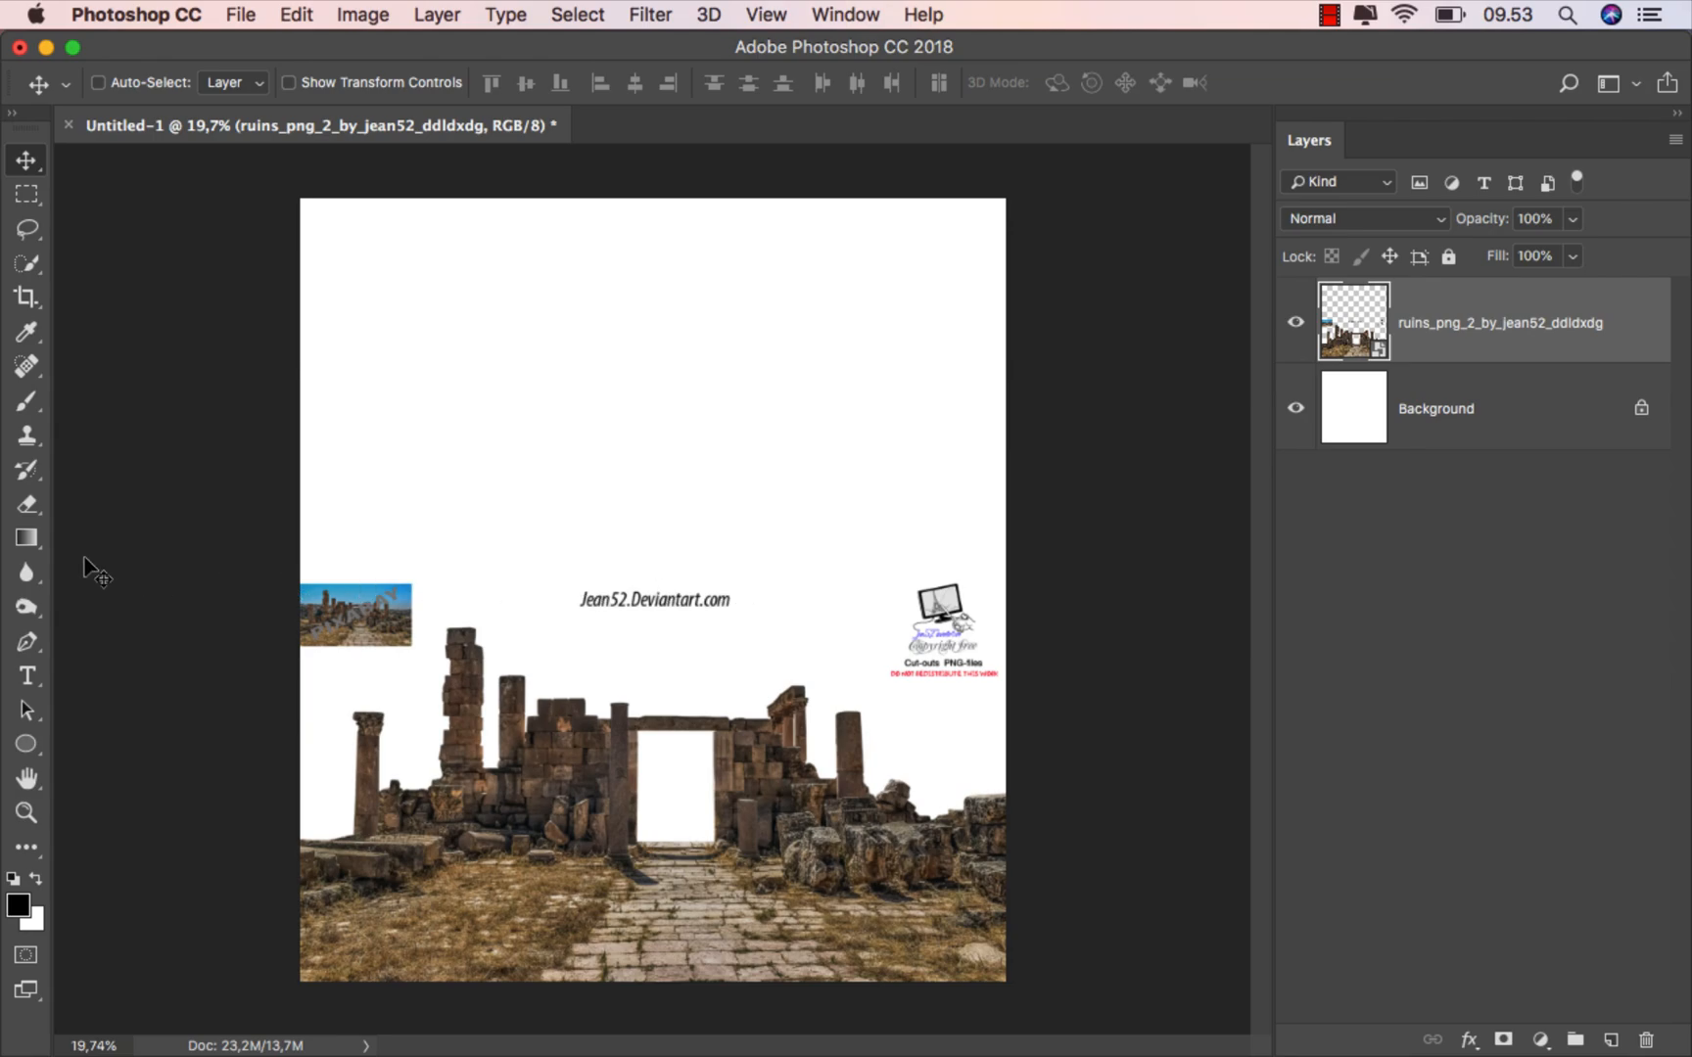
Rasterize the ruins layer and erase its small thumbnail photo, website text and logo with a 332 px hard Eraser.
{"action": "left_click_drag", "start_coordinate": [27, 504], "coordinate": [102, 498]}
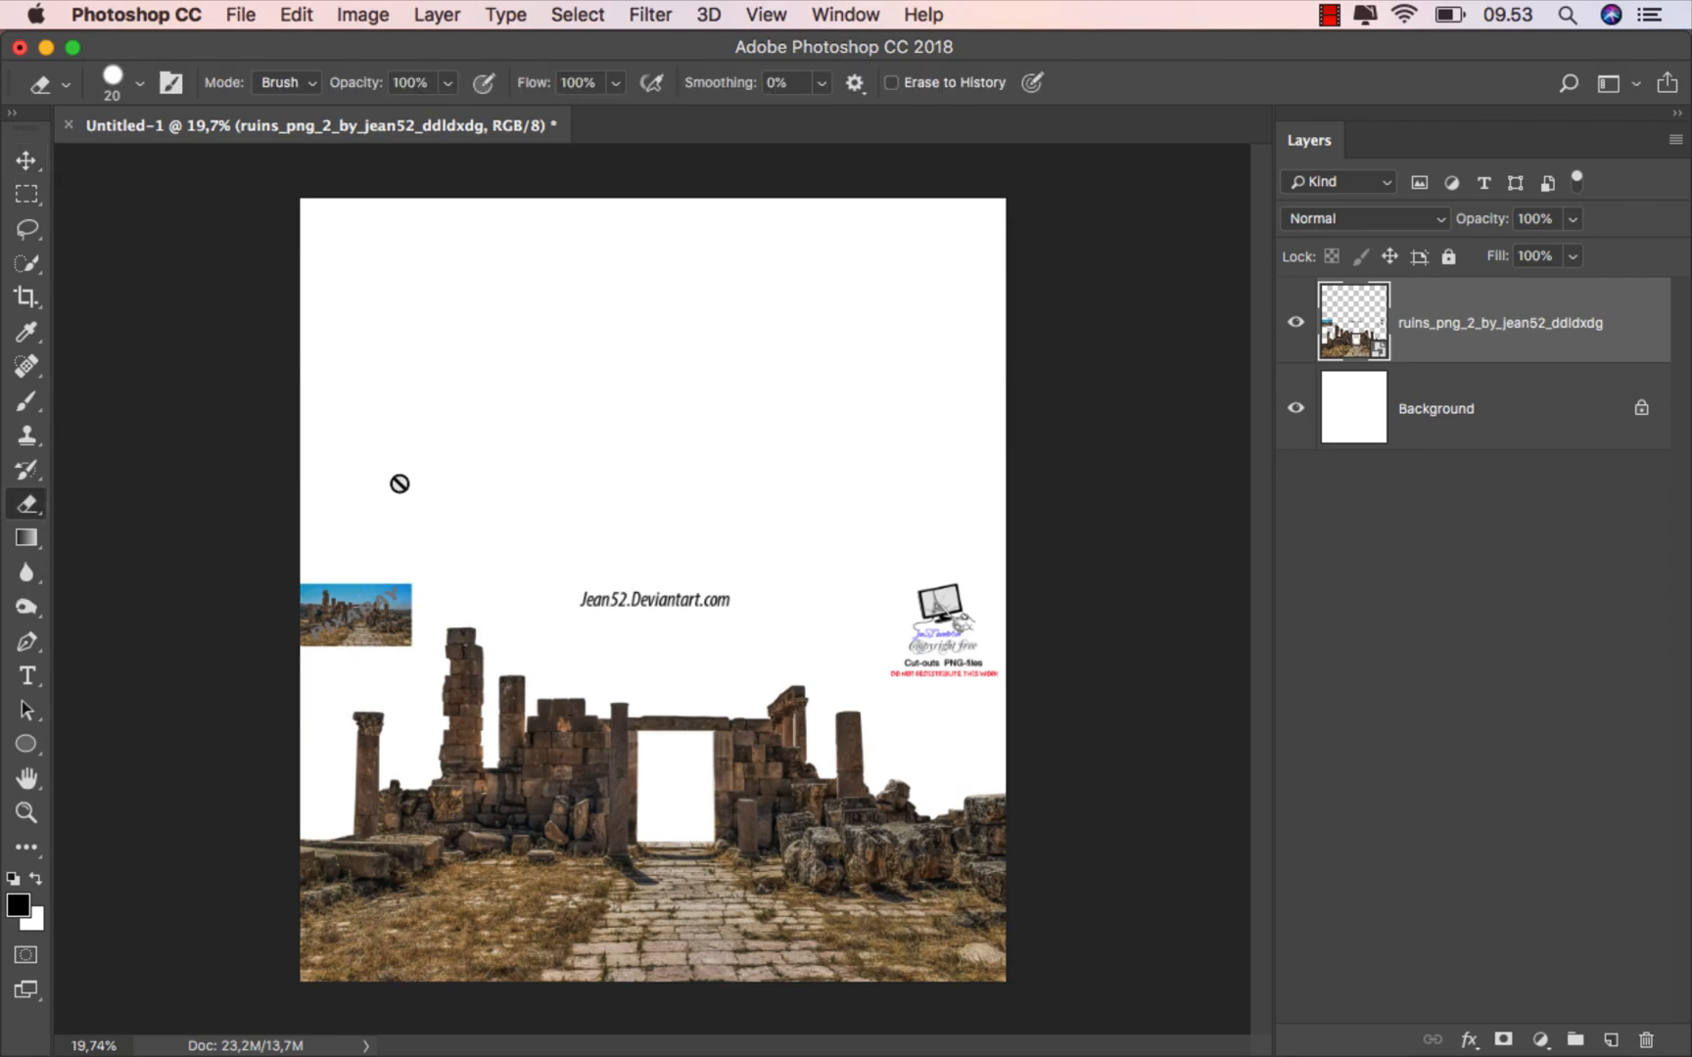
{"action": "left_click", "coordinate": [400, 483]}
{"action": "left_click", "coordinate": [1008, 402]}
{"action": "right_click", "coordinate": [568, 403]}
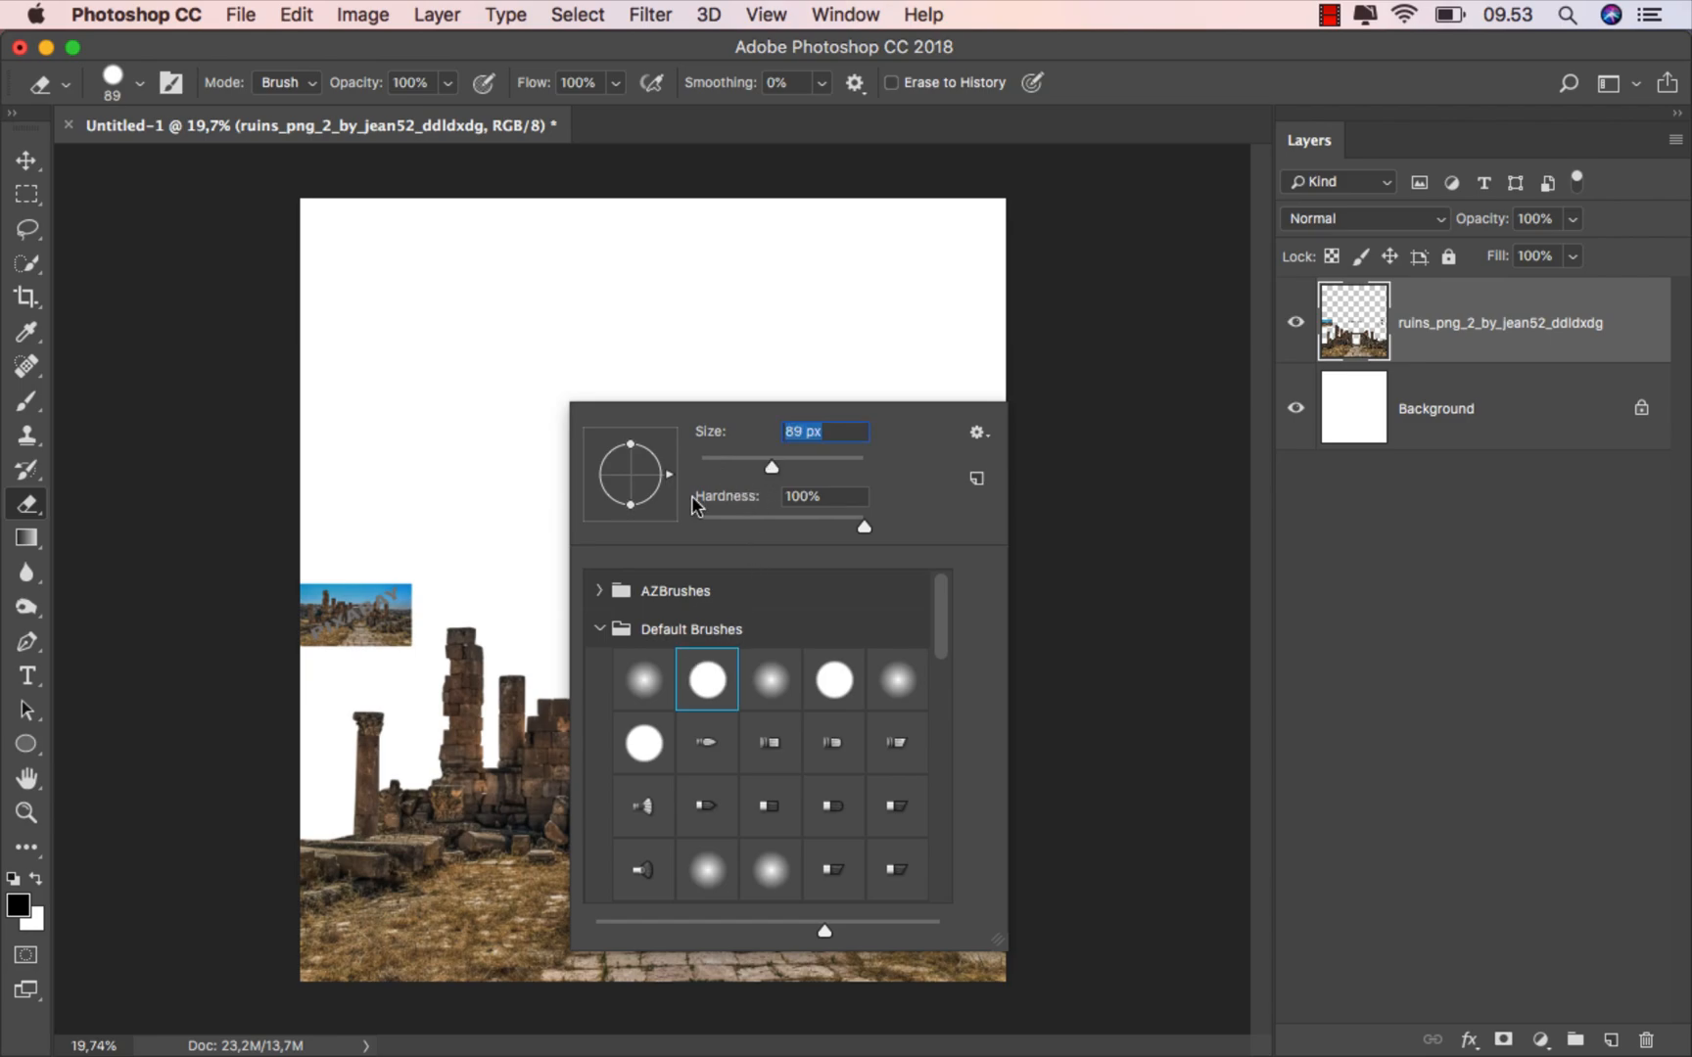
{"action": "left_click_drag", "start_coordinate": [820, 458], "coordinate": [832, 459]}
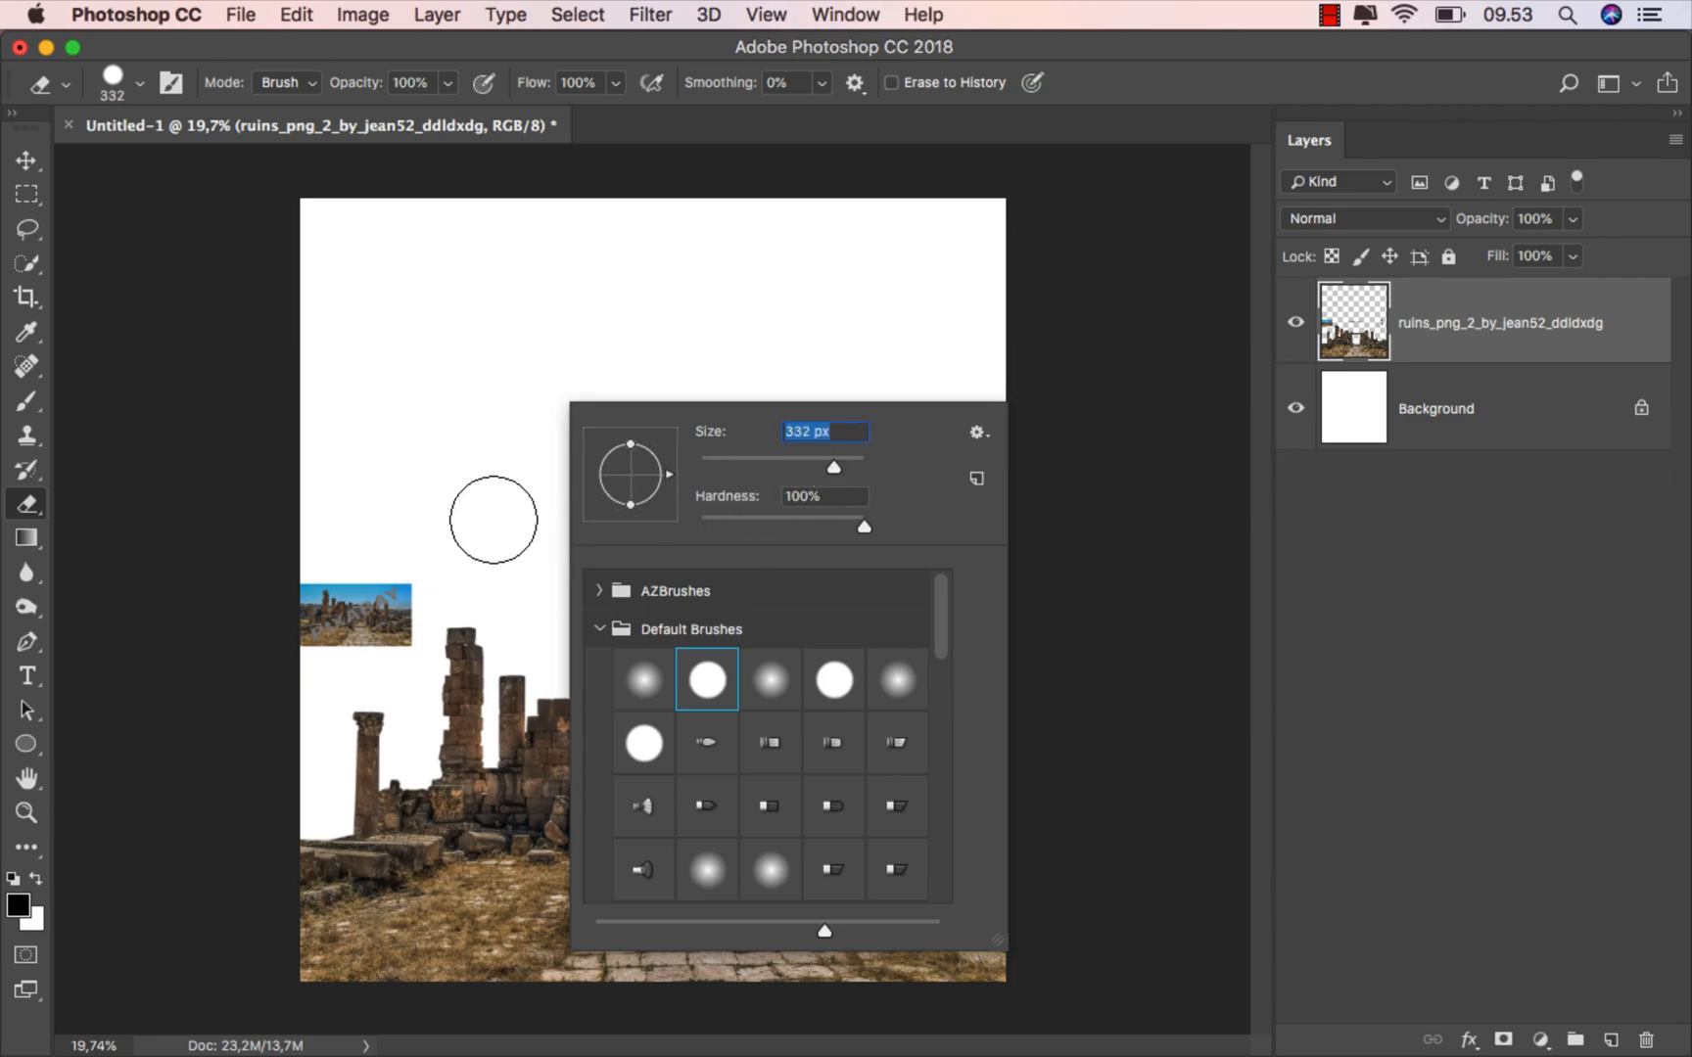
{"action": "mouse_move", "coordinate": [422, 553]}
{"action": "left_mouse_down"}
{"action": "mouse_move", "coordinate": [395, 570]}
{"action": "mouse_move", "coordinate": [385, 620]}
{"action": "mouse_move", "coordinate": [298, 619]}
{"action": "left_mouse_up"}
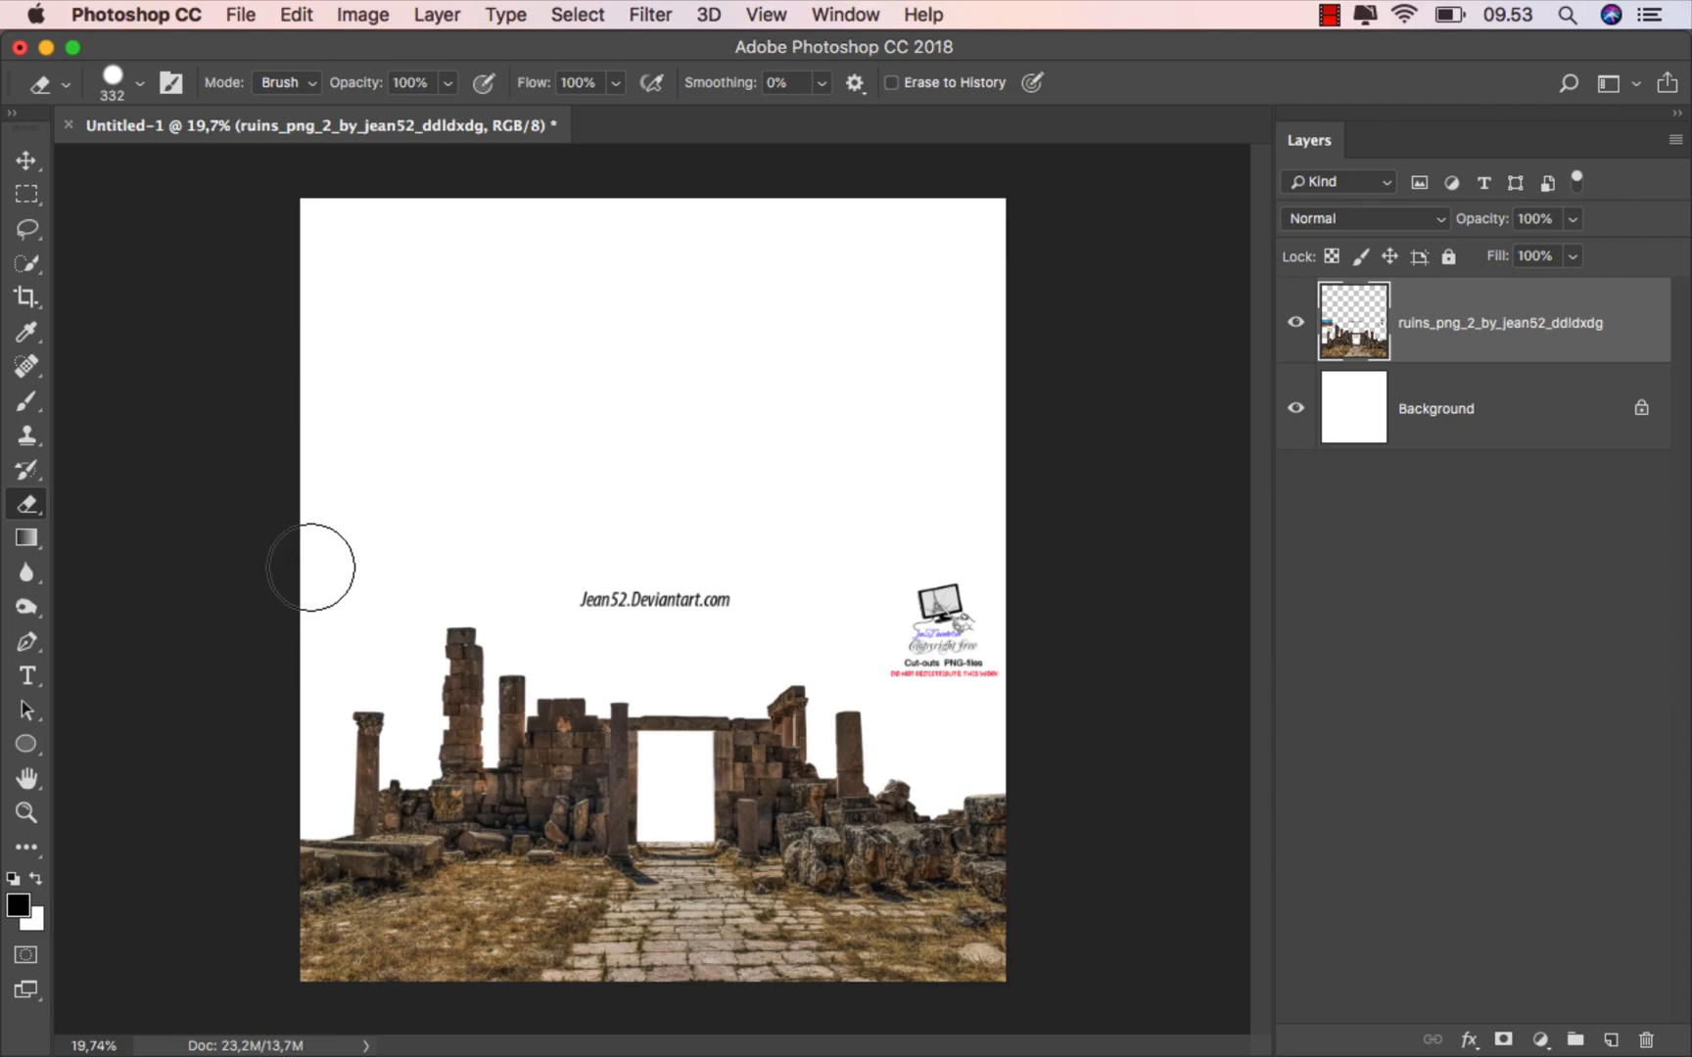
{"action": "mouse_move", "coordinate": [555, 559]}
{"action": "left_mouse_down"}
{"action": "mouse_move", "coordinate": [903, 580]}
{"action": "mouse_move", "coordinate": [911, 658]}
{"action": "mouse_move", "coordinate": [966, 655]}
{"action": "mouse_move", "coordinate": [950, 594]}
{"action": "mouse_move", "coordinate": [974, 673]}
{"action": "left_mouse_up"}
{"action": "left_click", "coordinate": [19, 164]}
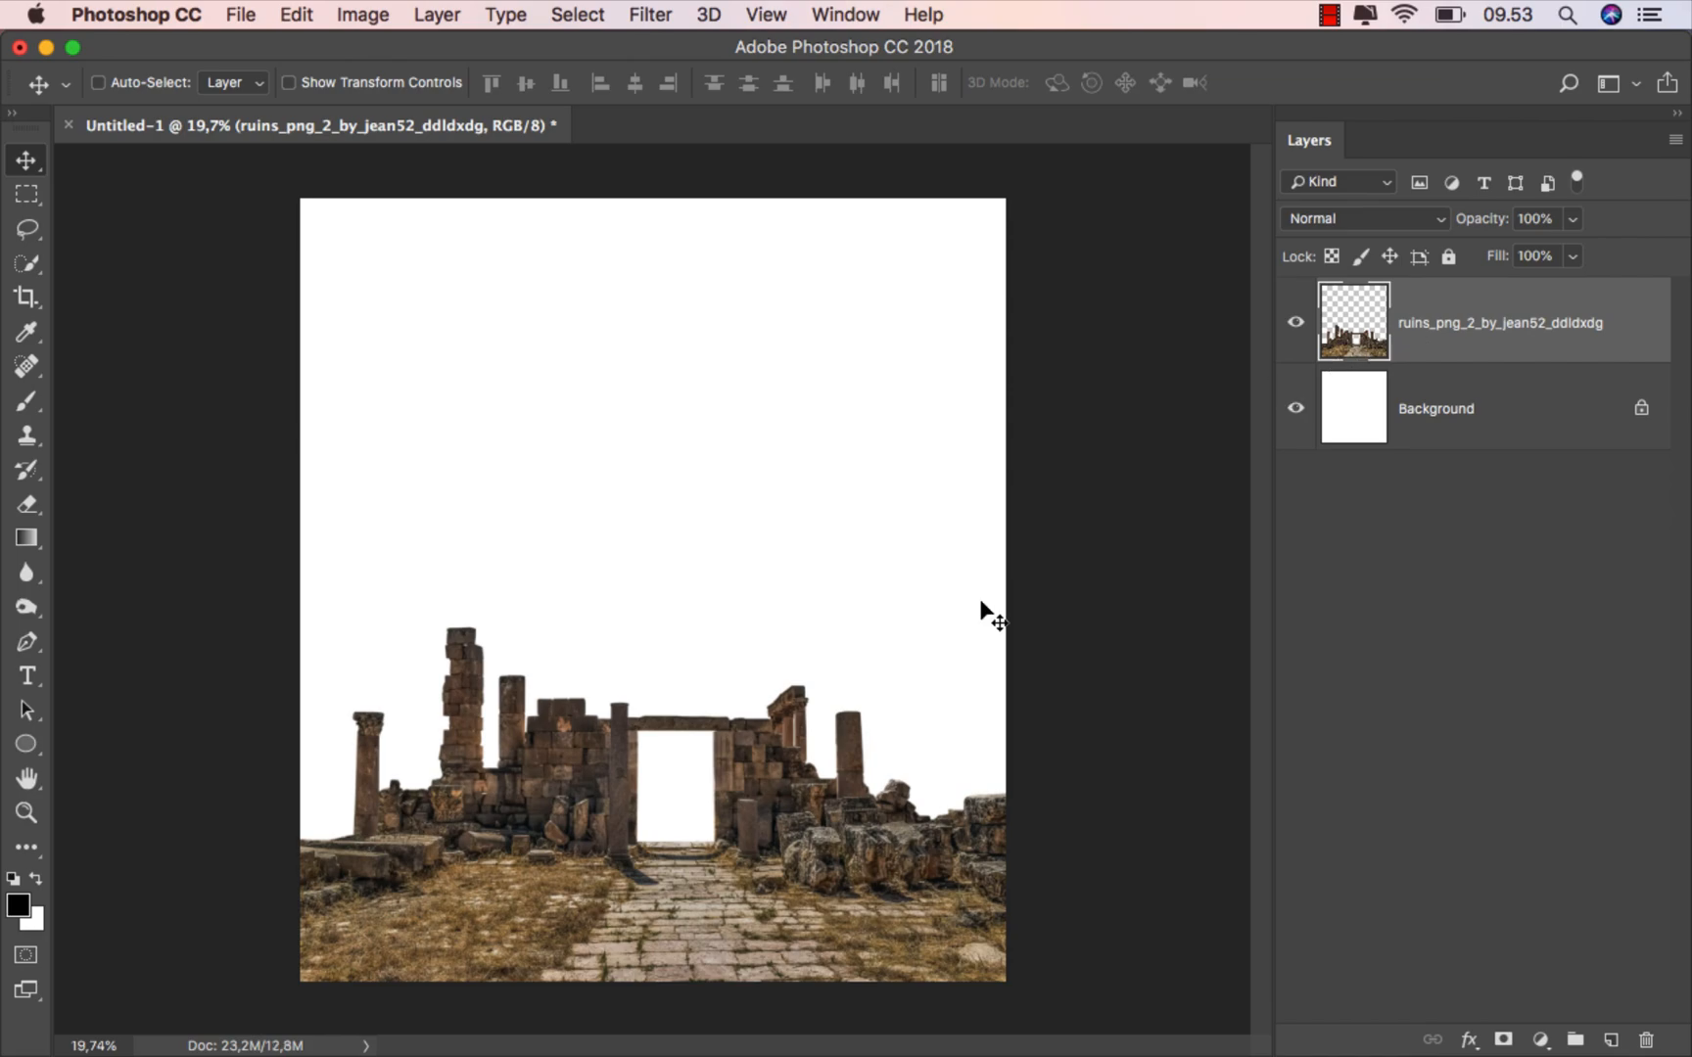
Place the starry mountain night photo from the Finder folder into the document and move its layer below the ruins layer.
{"action": "left_click", "coordinate": [691, 1018]}
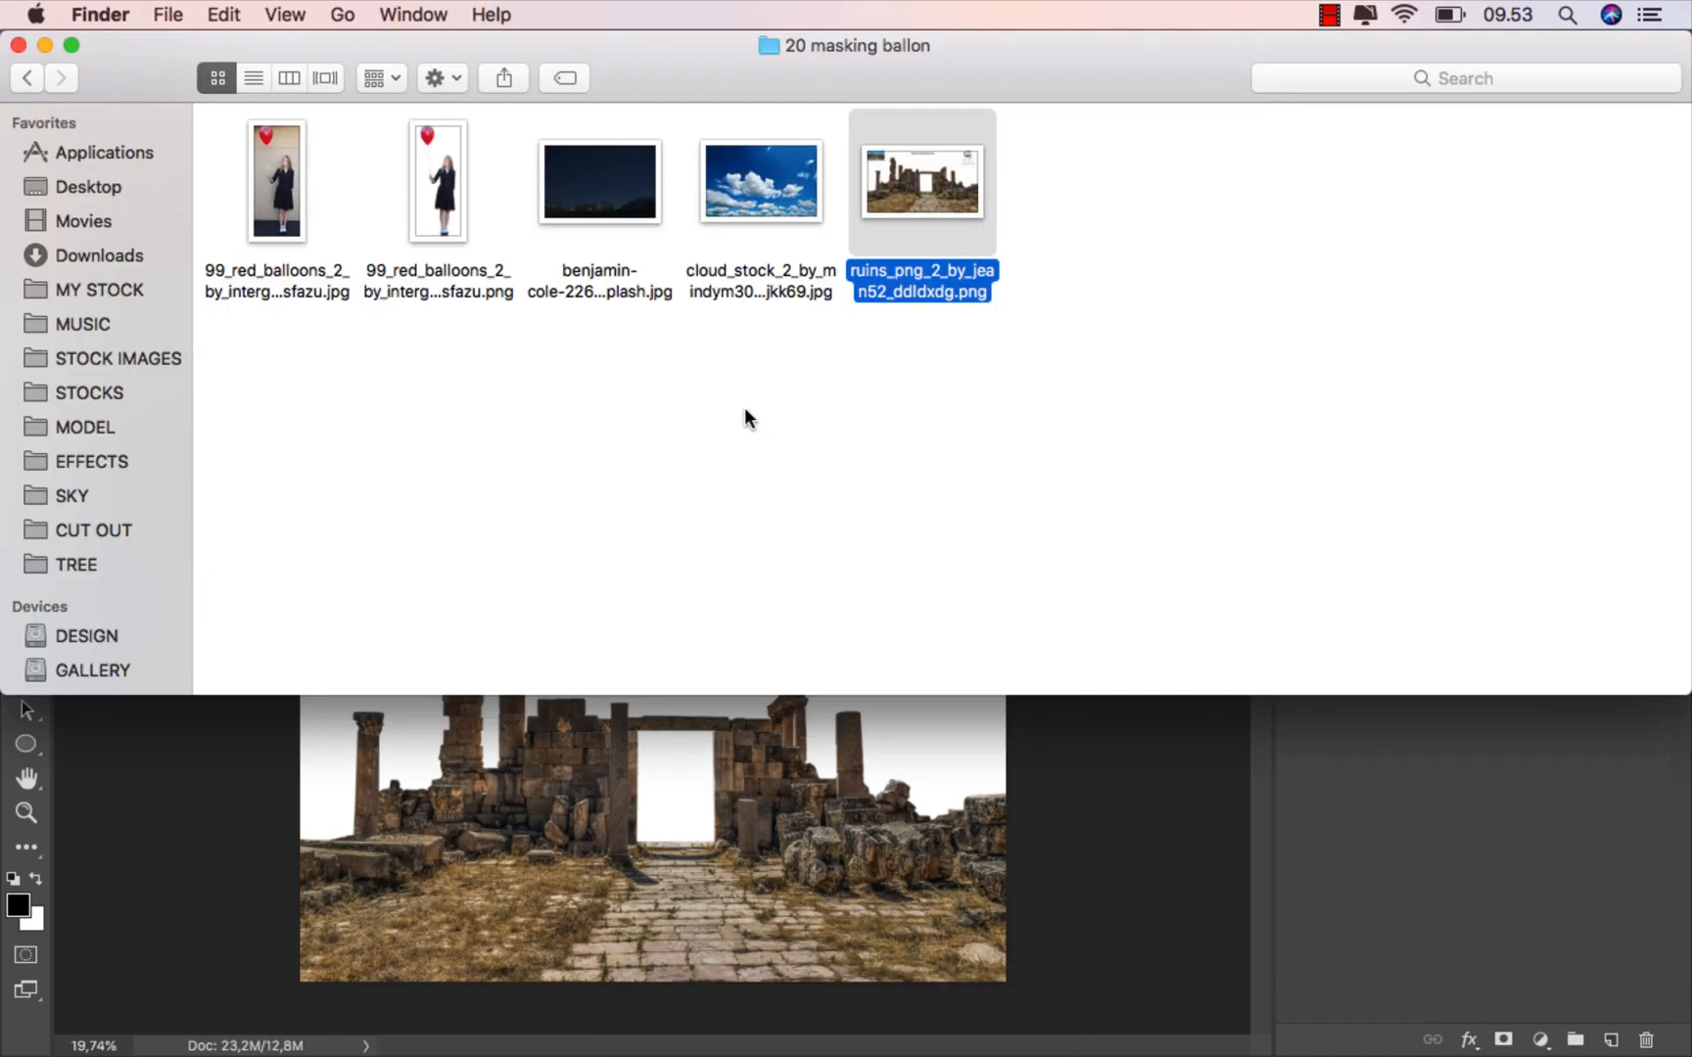
{"action": "left_click_drag", "start_coordinate": [649, 204], "coordinate": [689, 740]}
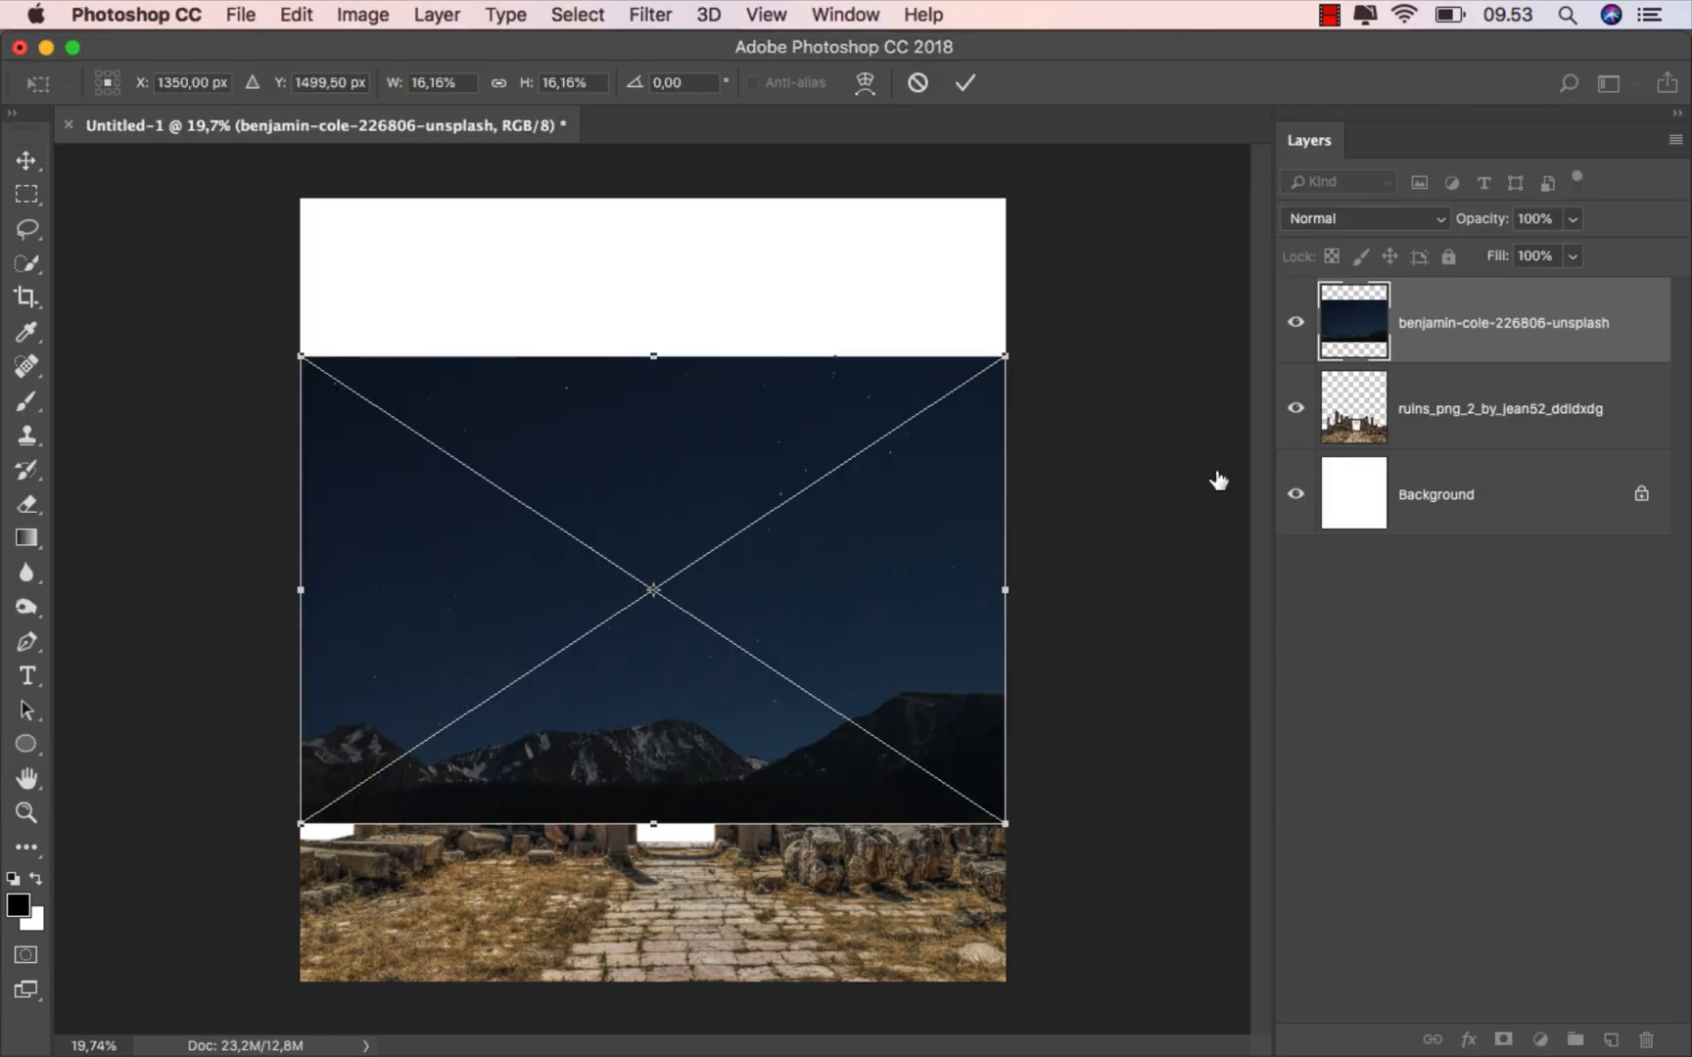
{"action": "left_click", "coordinate": [965, 82]}
{"action": "left_click_drag", "start_coordinate": [1446, 332], "coordinate": [1450, 421]}
Align the night photo with the canvas's upper edge, scale it to 27.64% to cover the canvas, and shift it left.
{"action": "key", "text": "super+t"}
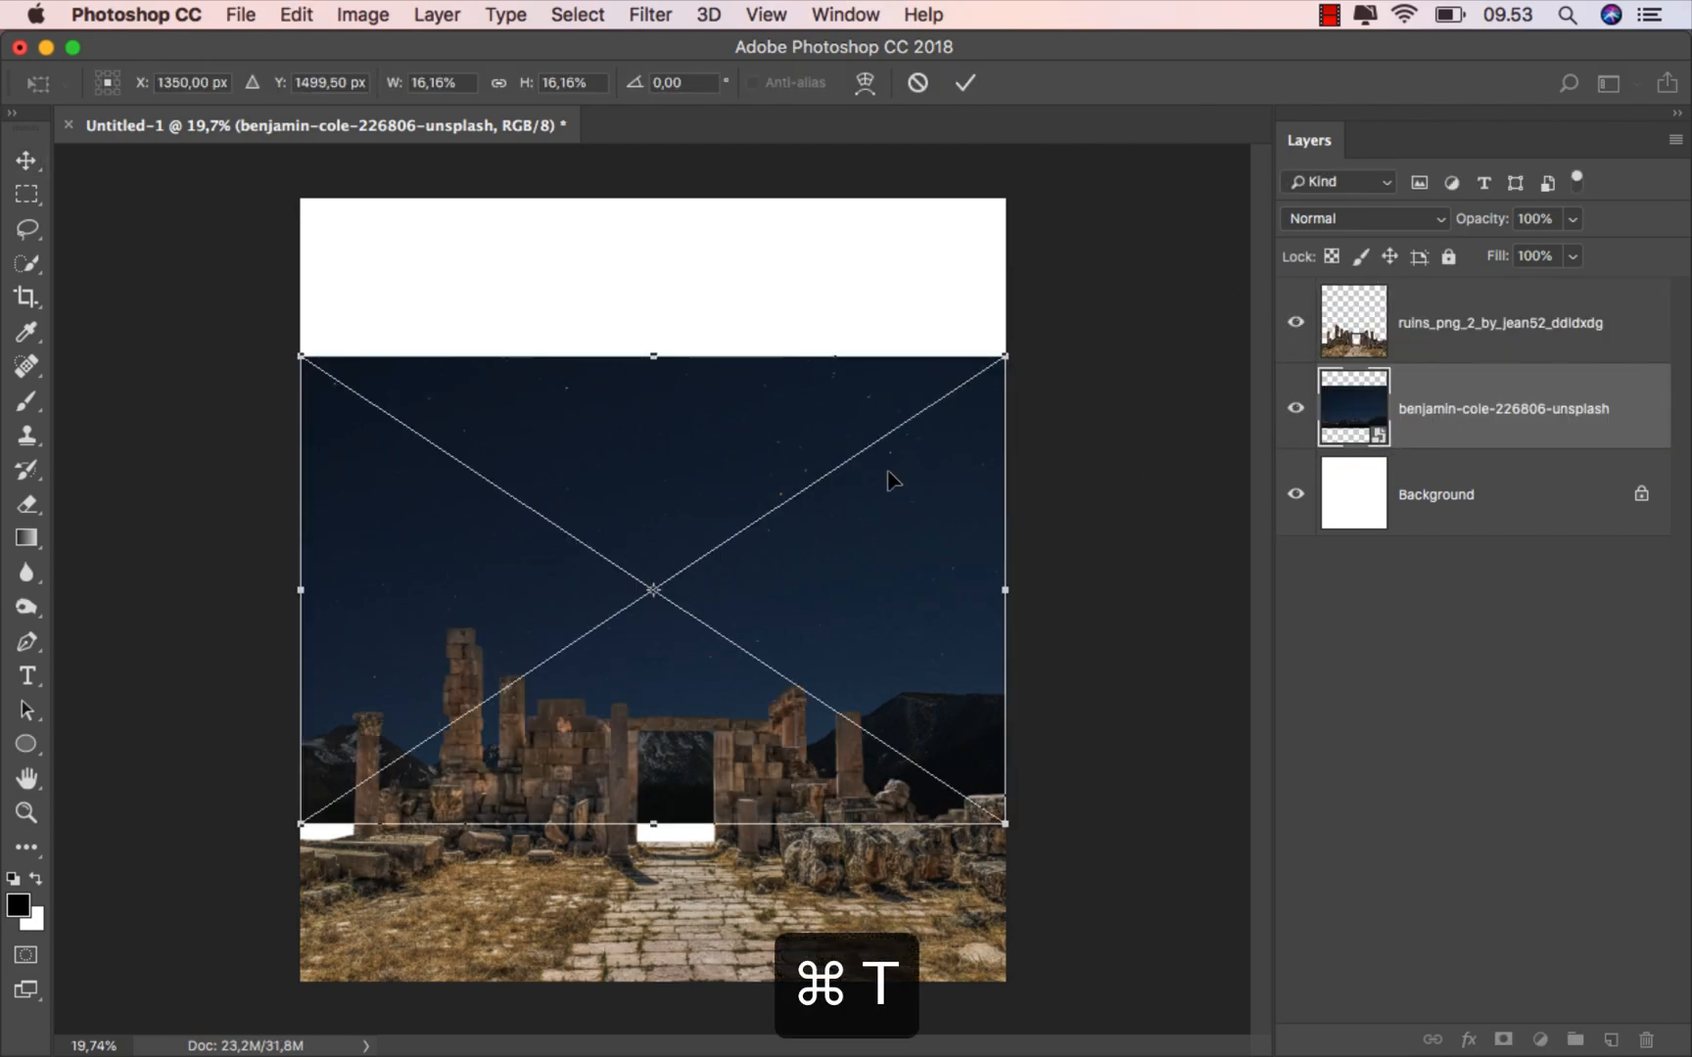
{"action": "left_click_drag", "start_coordinate": [542, 451], "coordinate": [547, 340]}
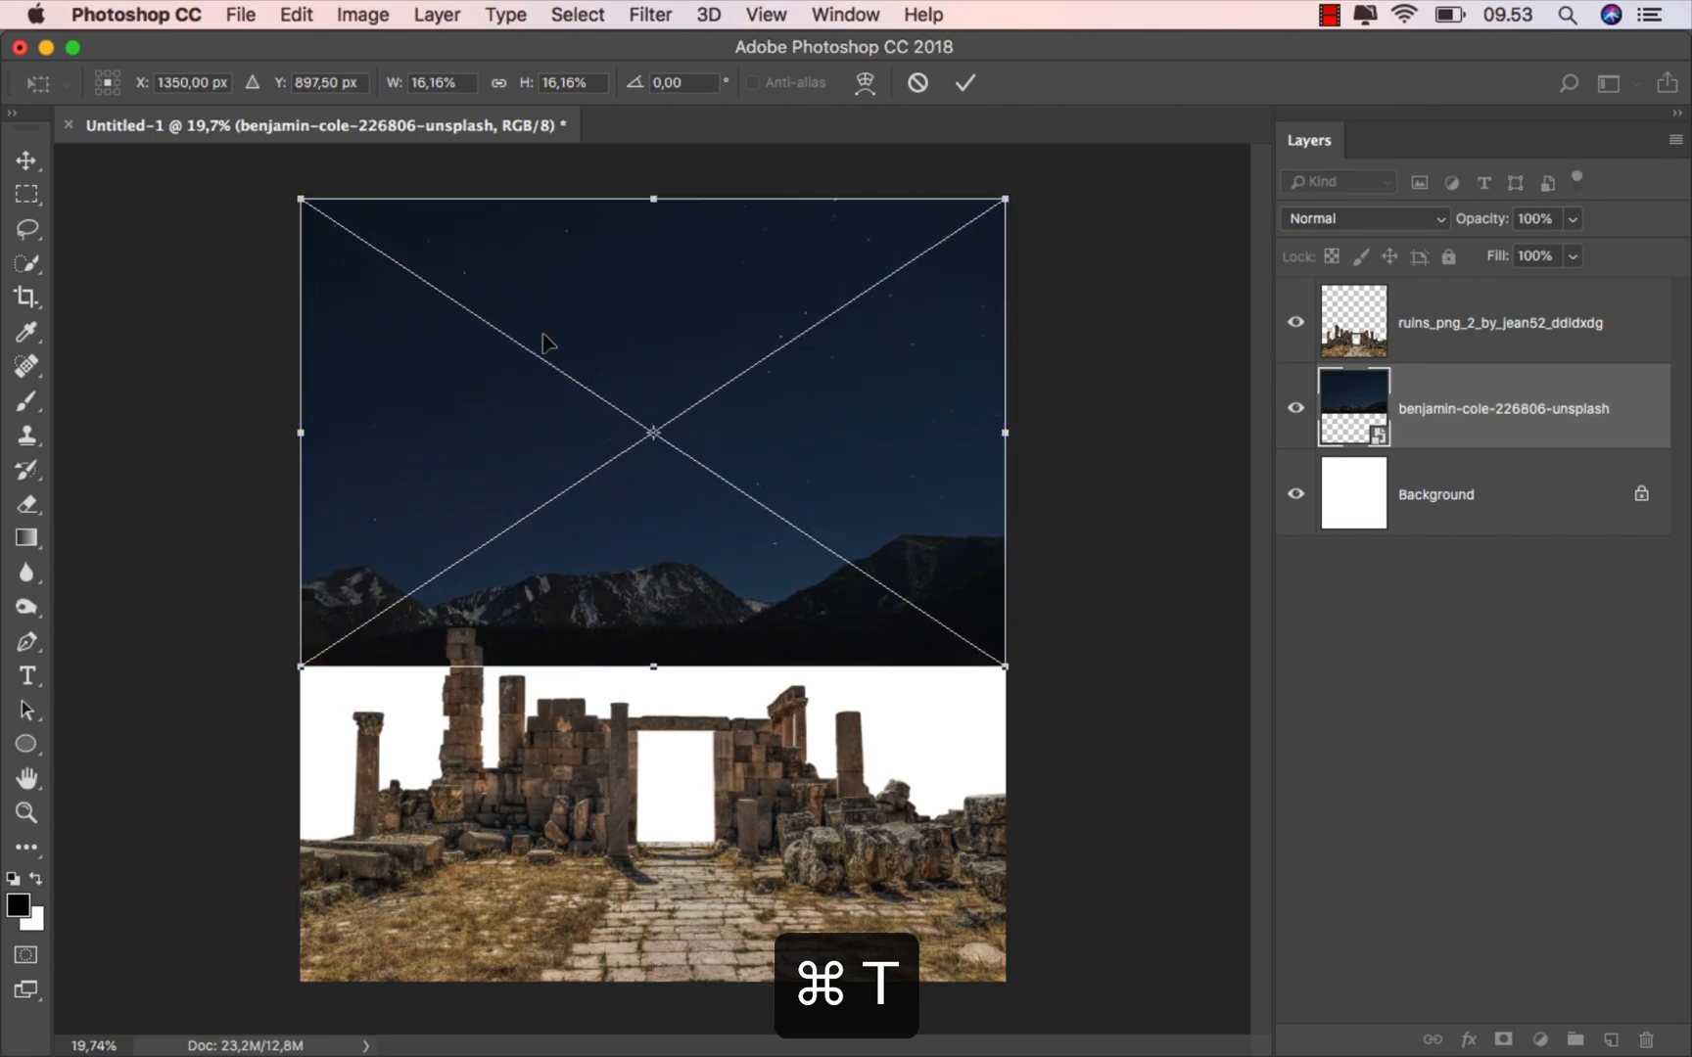
{"action": "scroll", "coordinate": [652, 541], "scroll_direction": "down", "scroll_amount": 2}
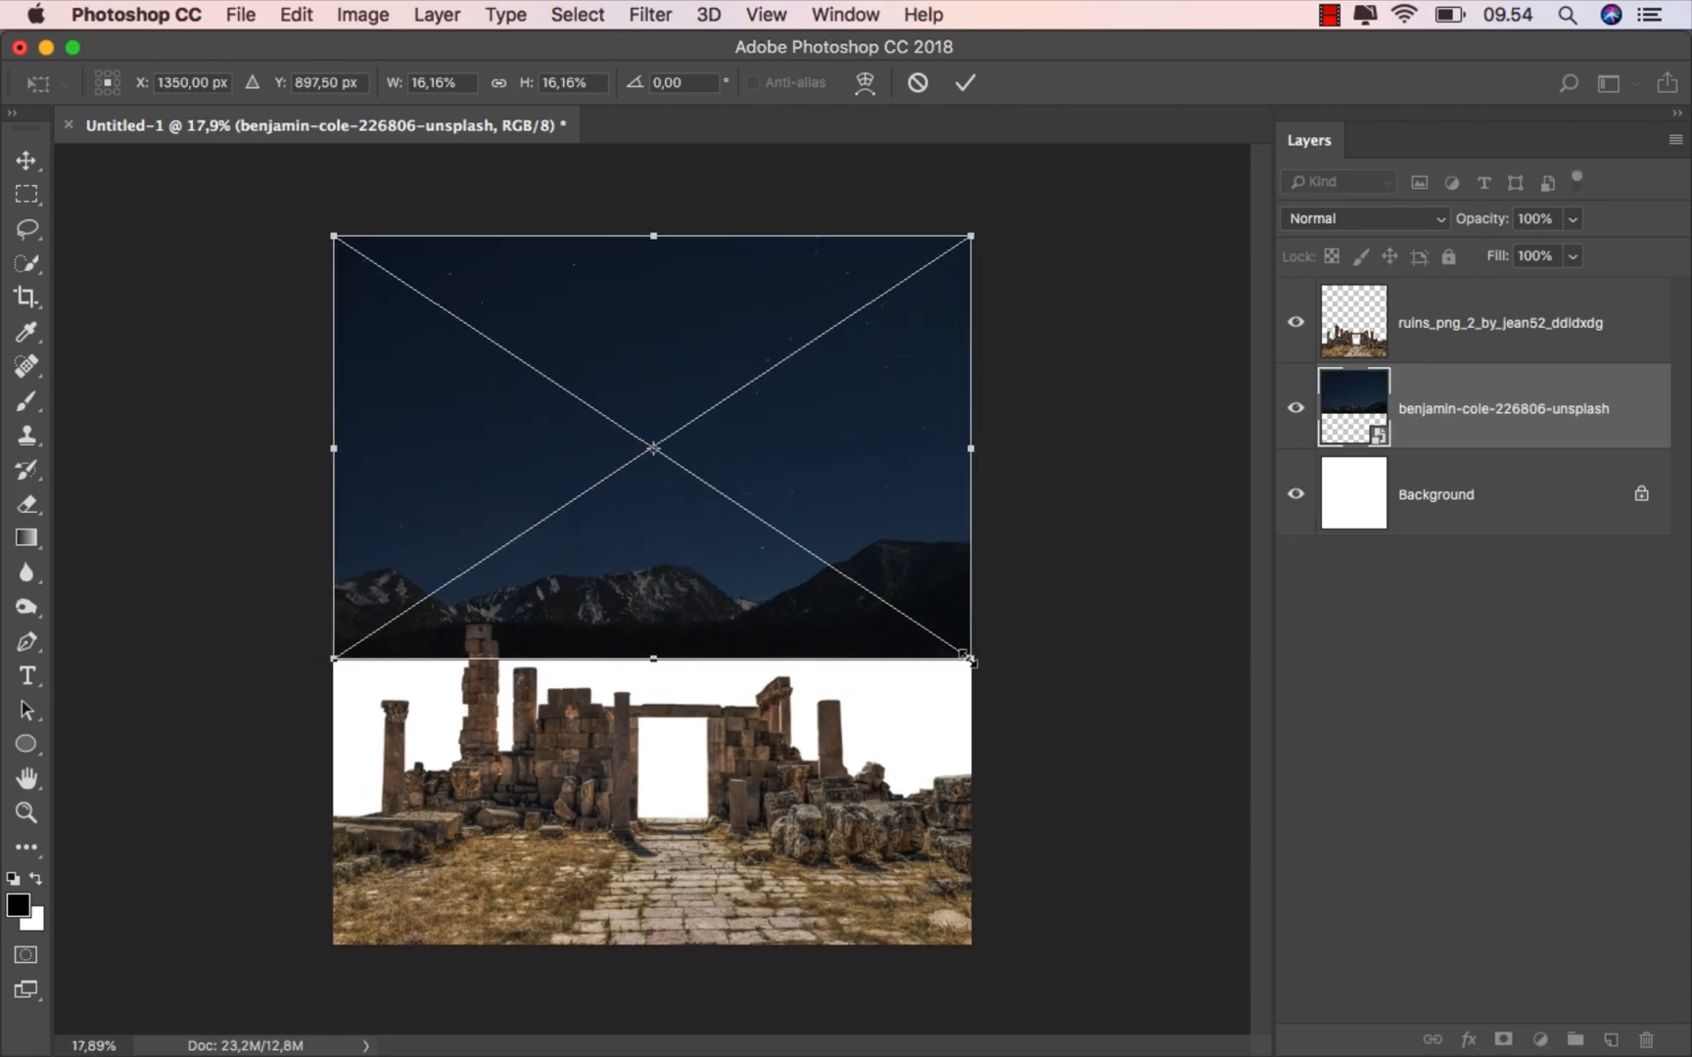
{"action": "left_click_drag", "start_coordinate": [967, 658], "coordinate": [1434, 941]}
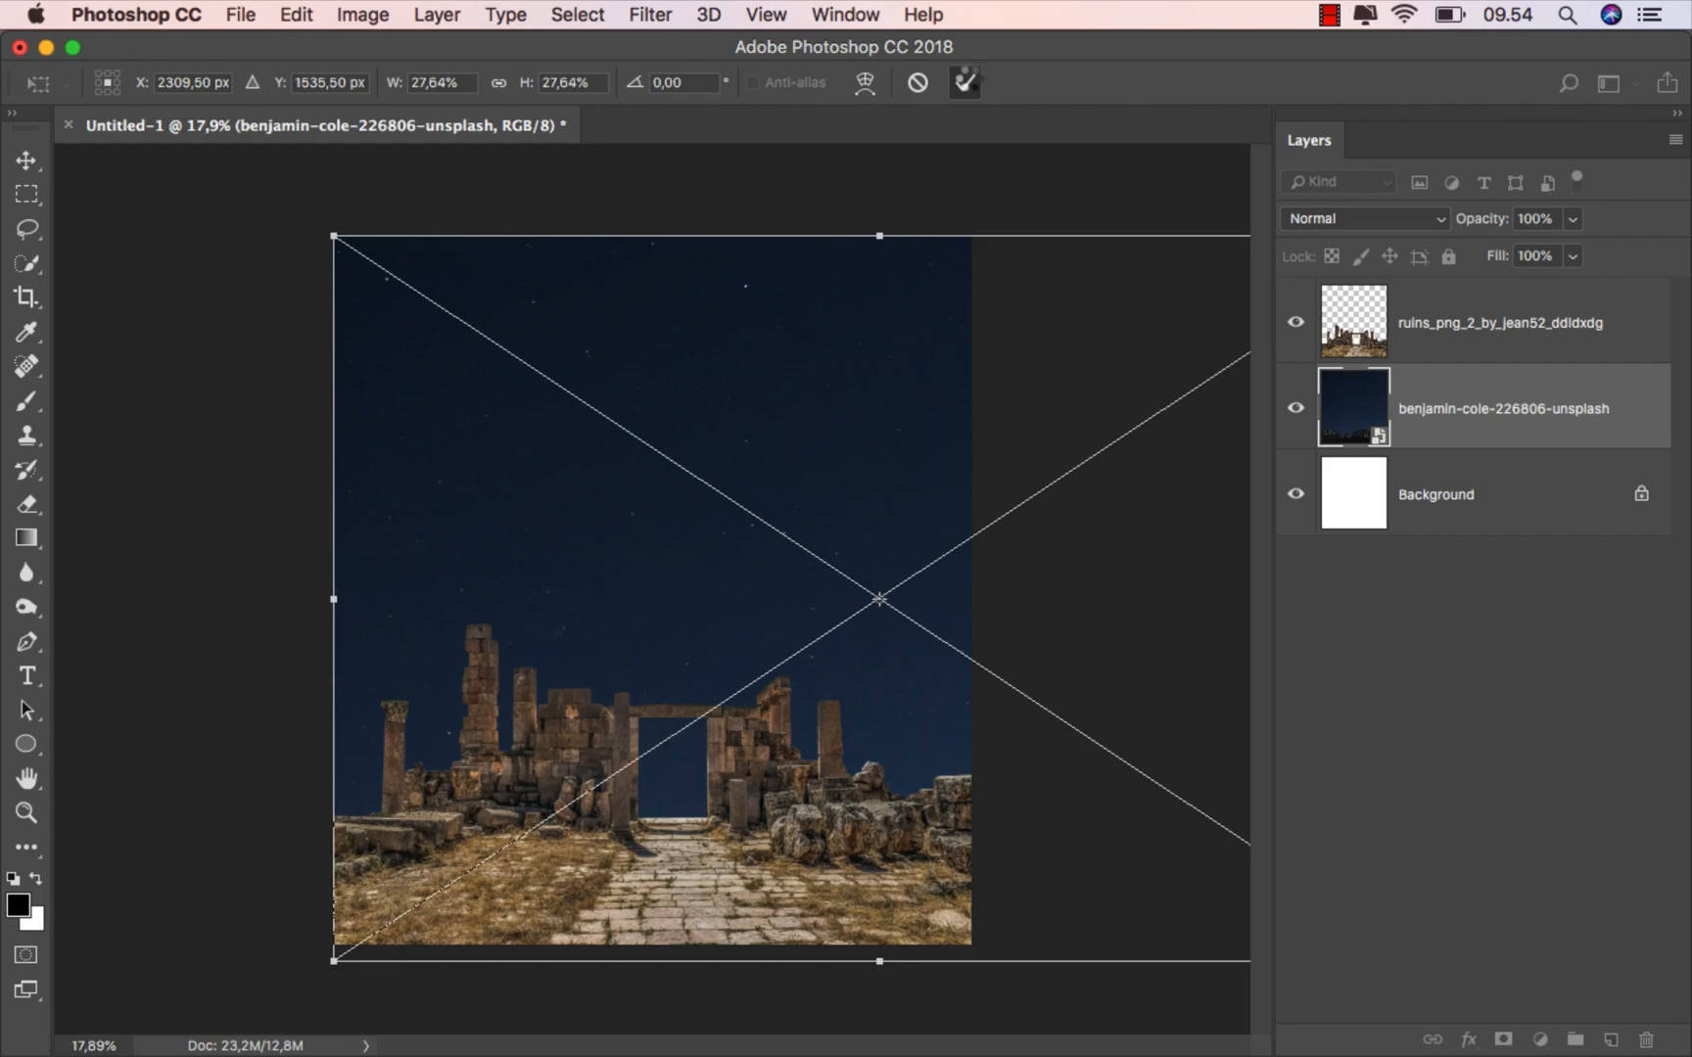
{"action": "left_click", "coordinate": [965, 82]}
{"action": "scroll", "coordinate": [670, 528], "scroll_direction": "up", "scroll_amount": 3}
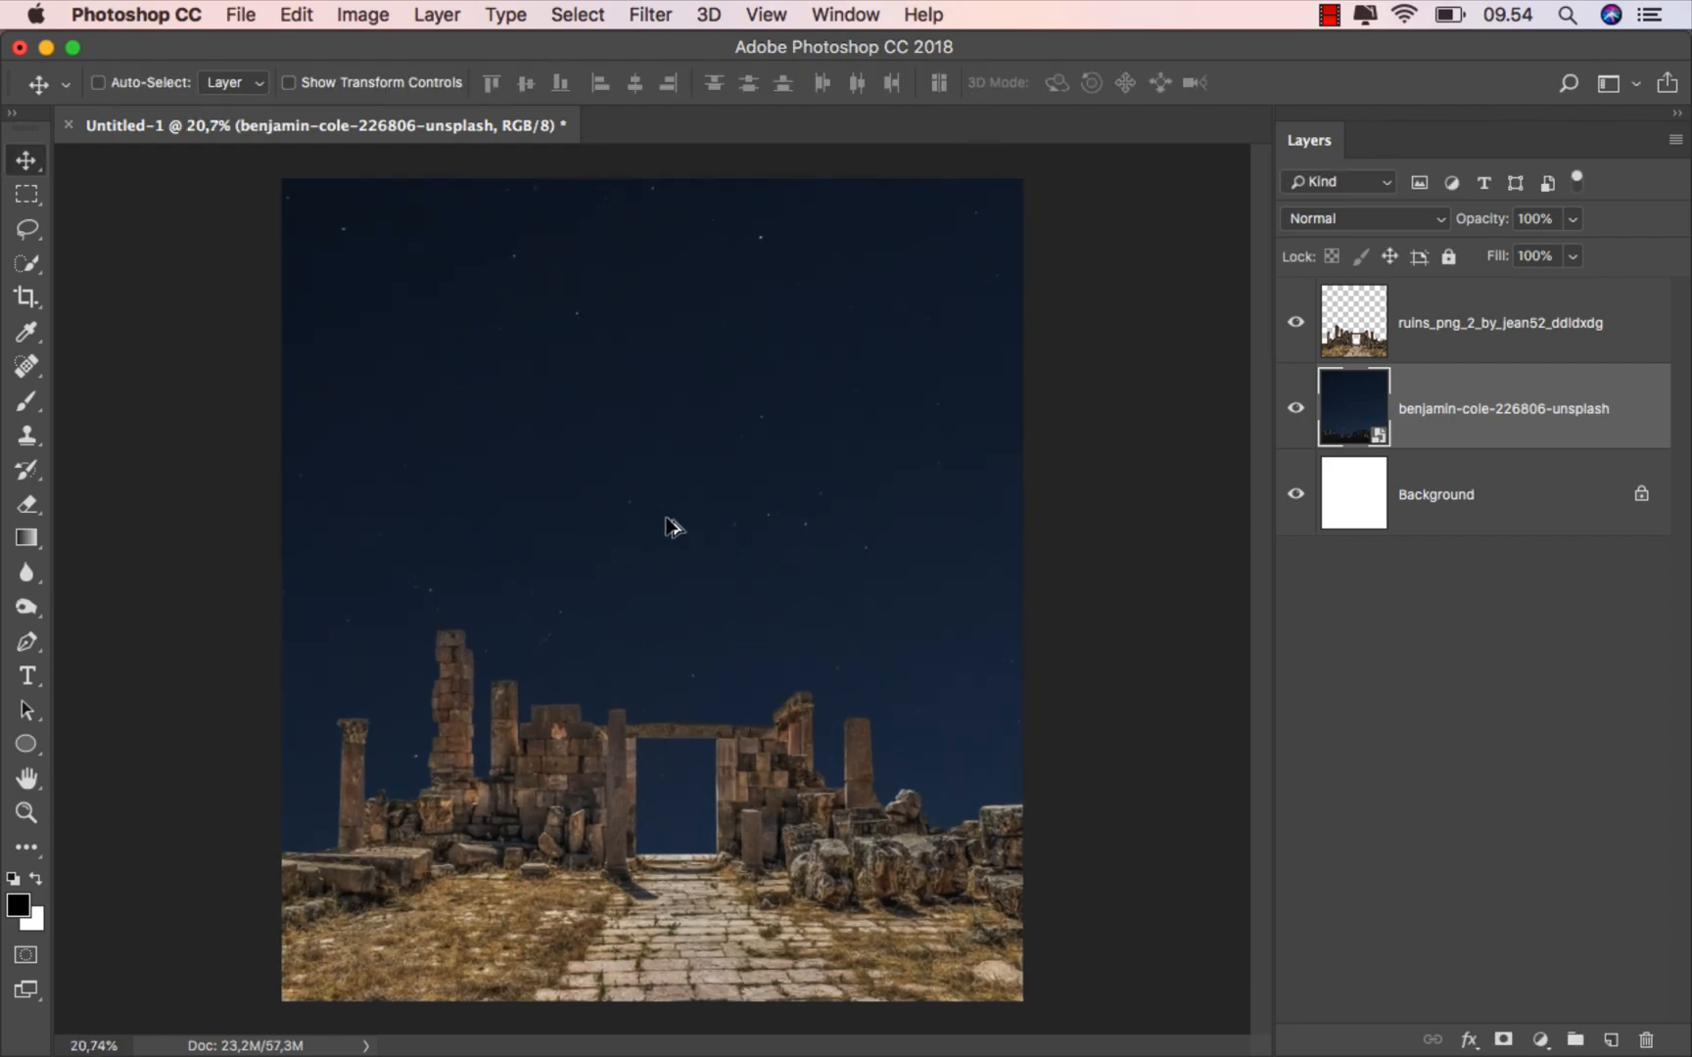
{"action": "left_click_drag", "start_coordinate": [666, 519], "coordinate": [513, 519]}
{"action": "scroll", "coordinate": [511, 521], "scroll_direction": "up", "scroll_amount": 2}
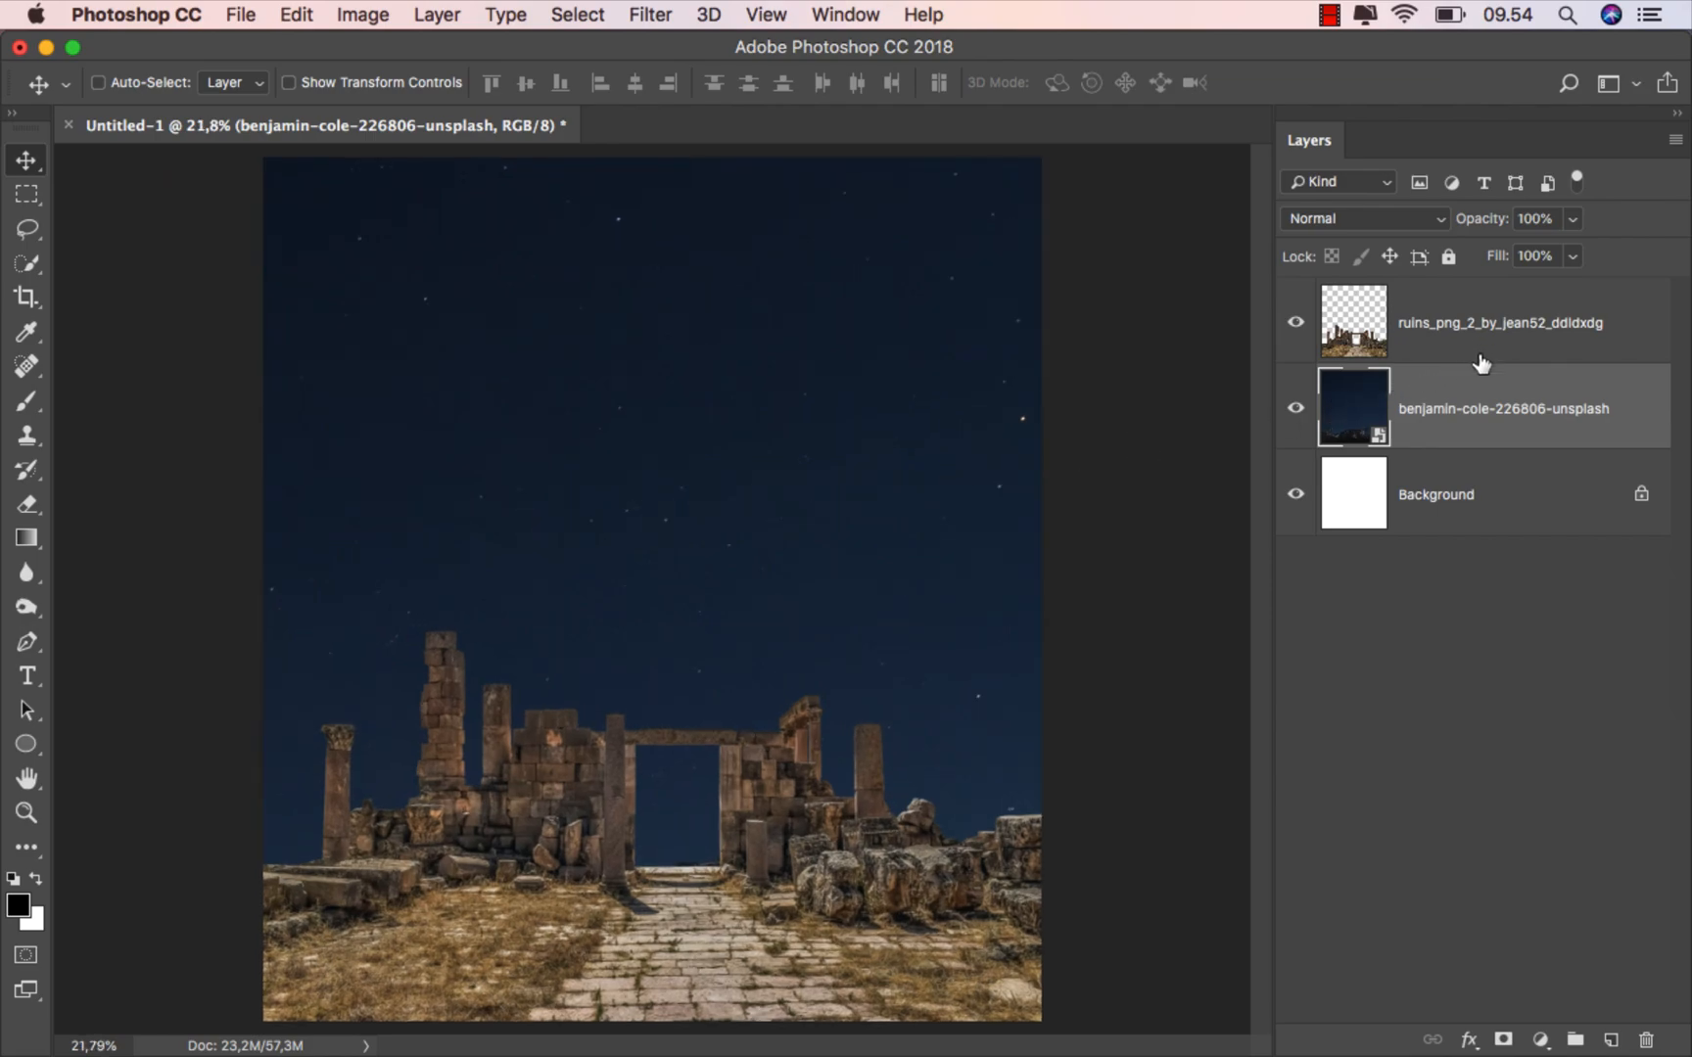
Add a Color Balance adjustment clipped to the ruins layer with midtones at Cyan/Red -39, Magenta/Green +3 and Yellow/Blue +61.
{"action": "left_click", "coordinate": [1465, 320]}
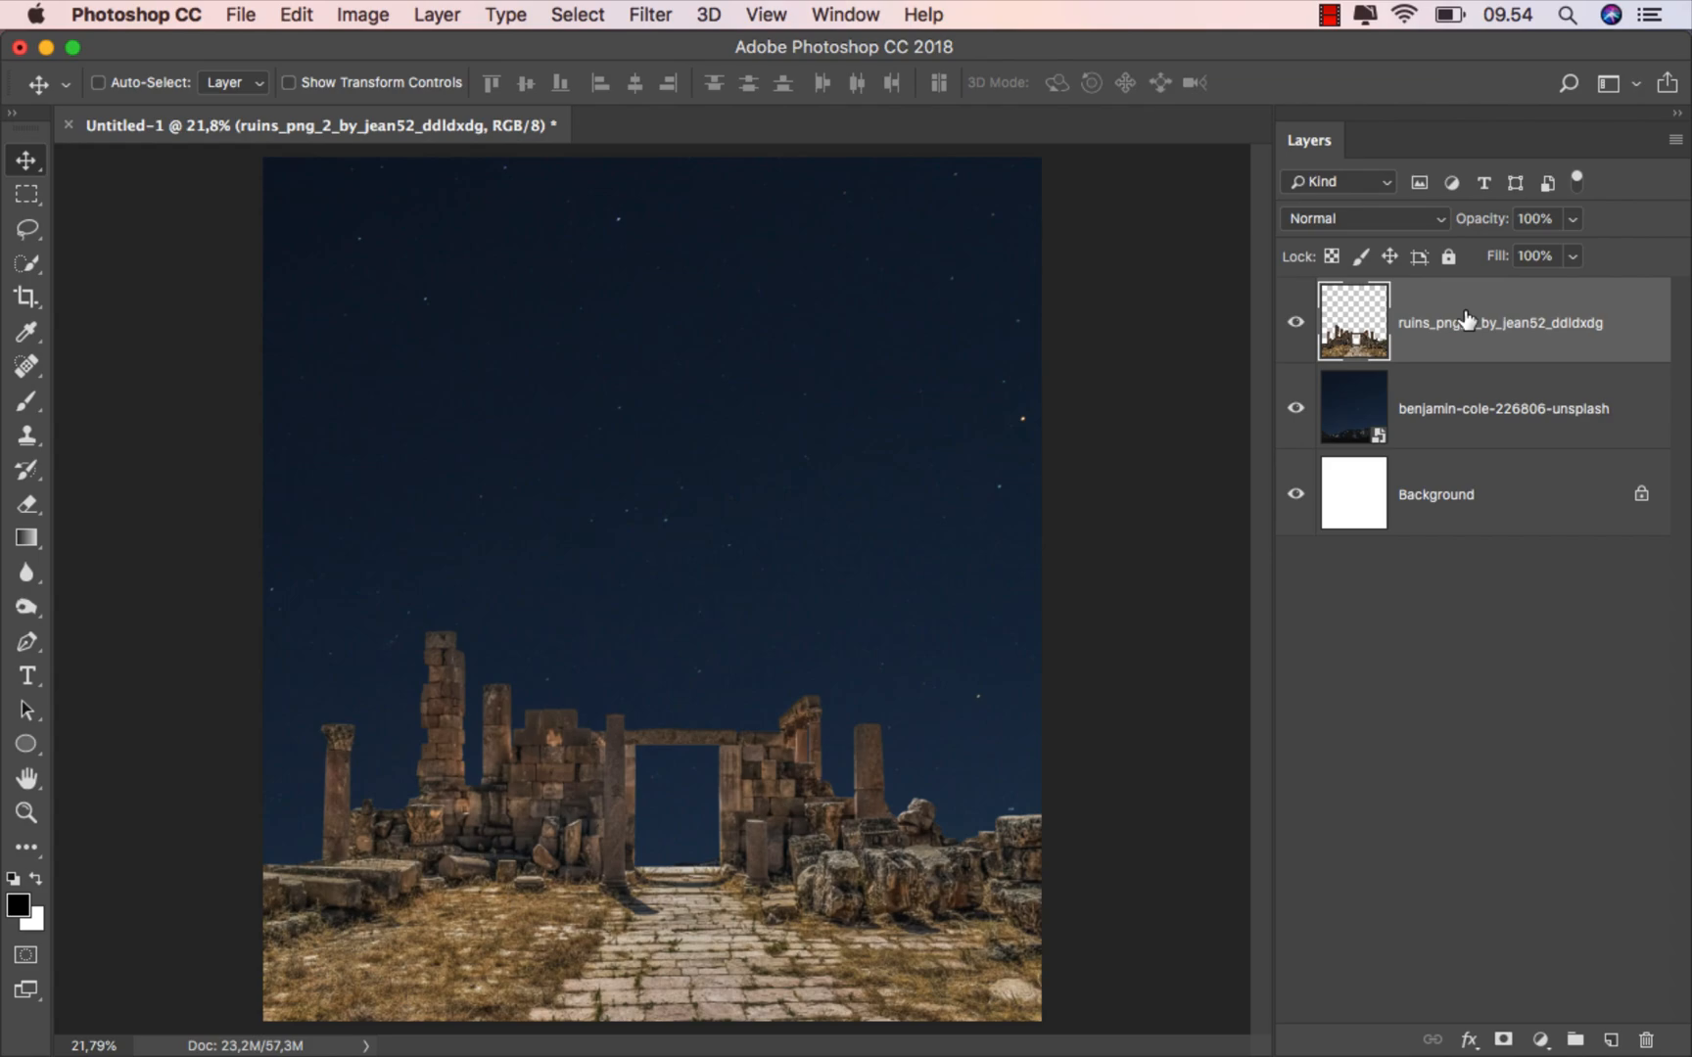
{"action": "left_click", "coordinate": [1540, 1040]}
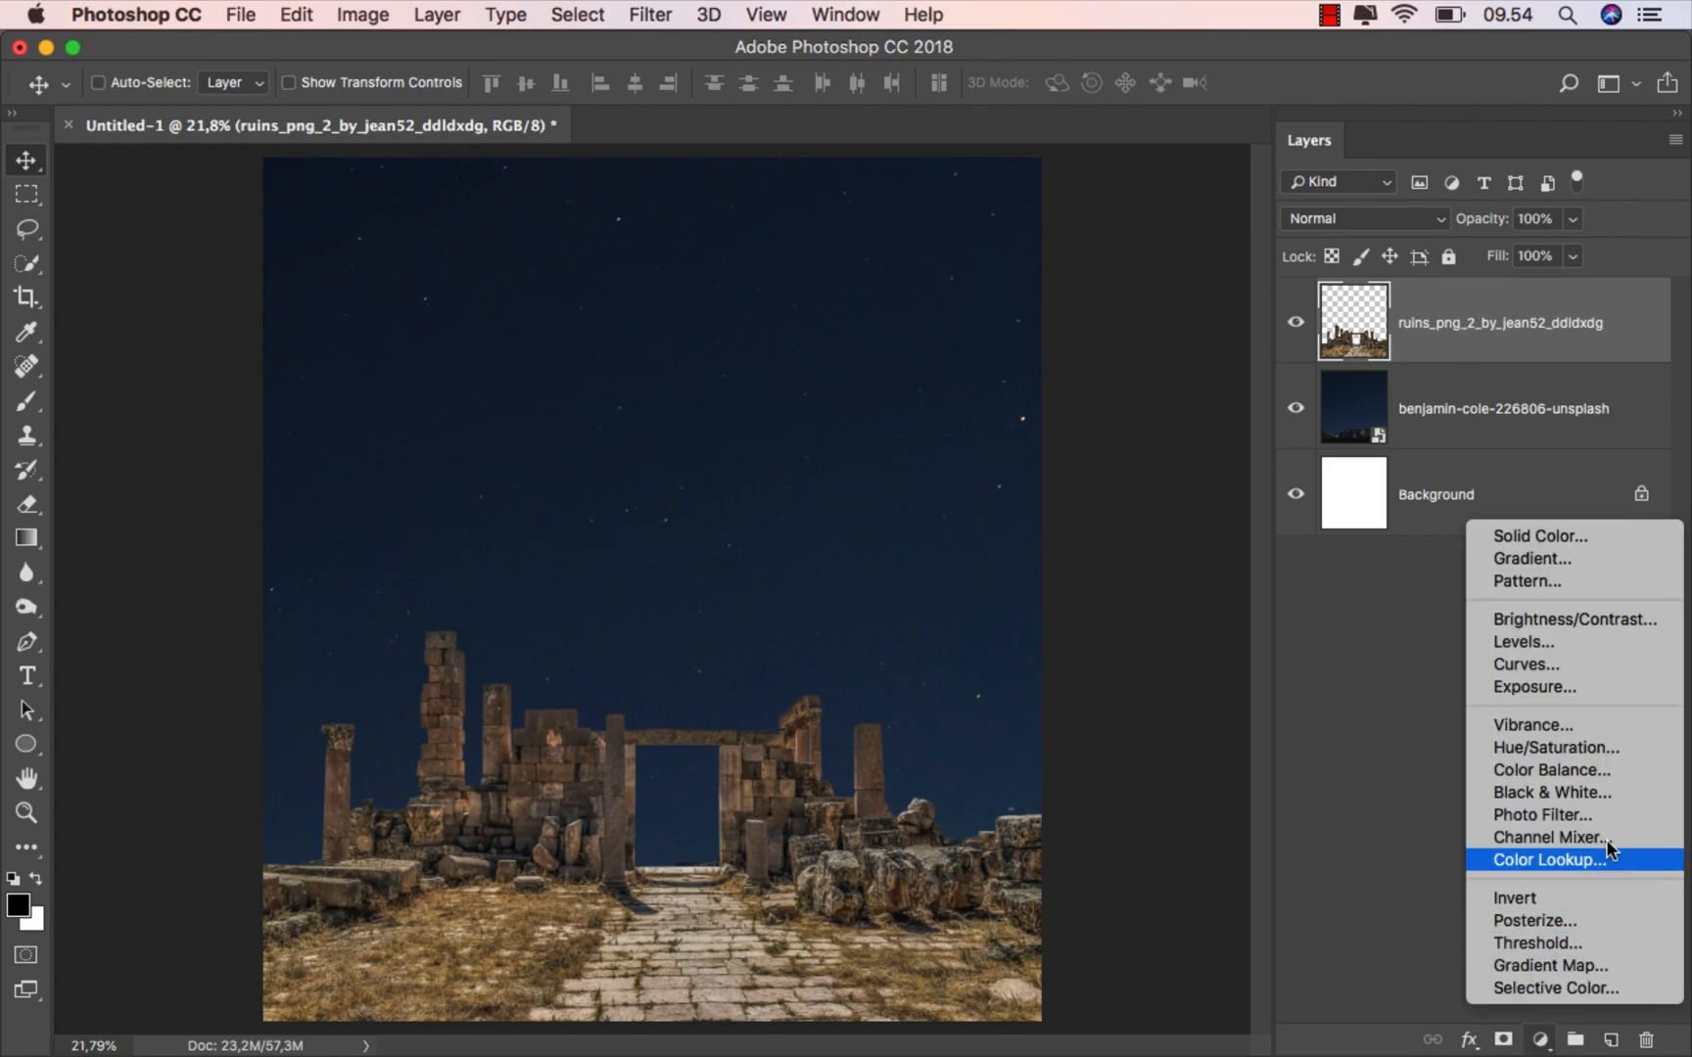
{"action": "left_click", "coordinate": [1613, 771]}
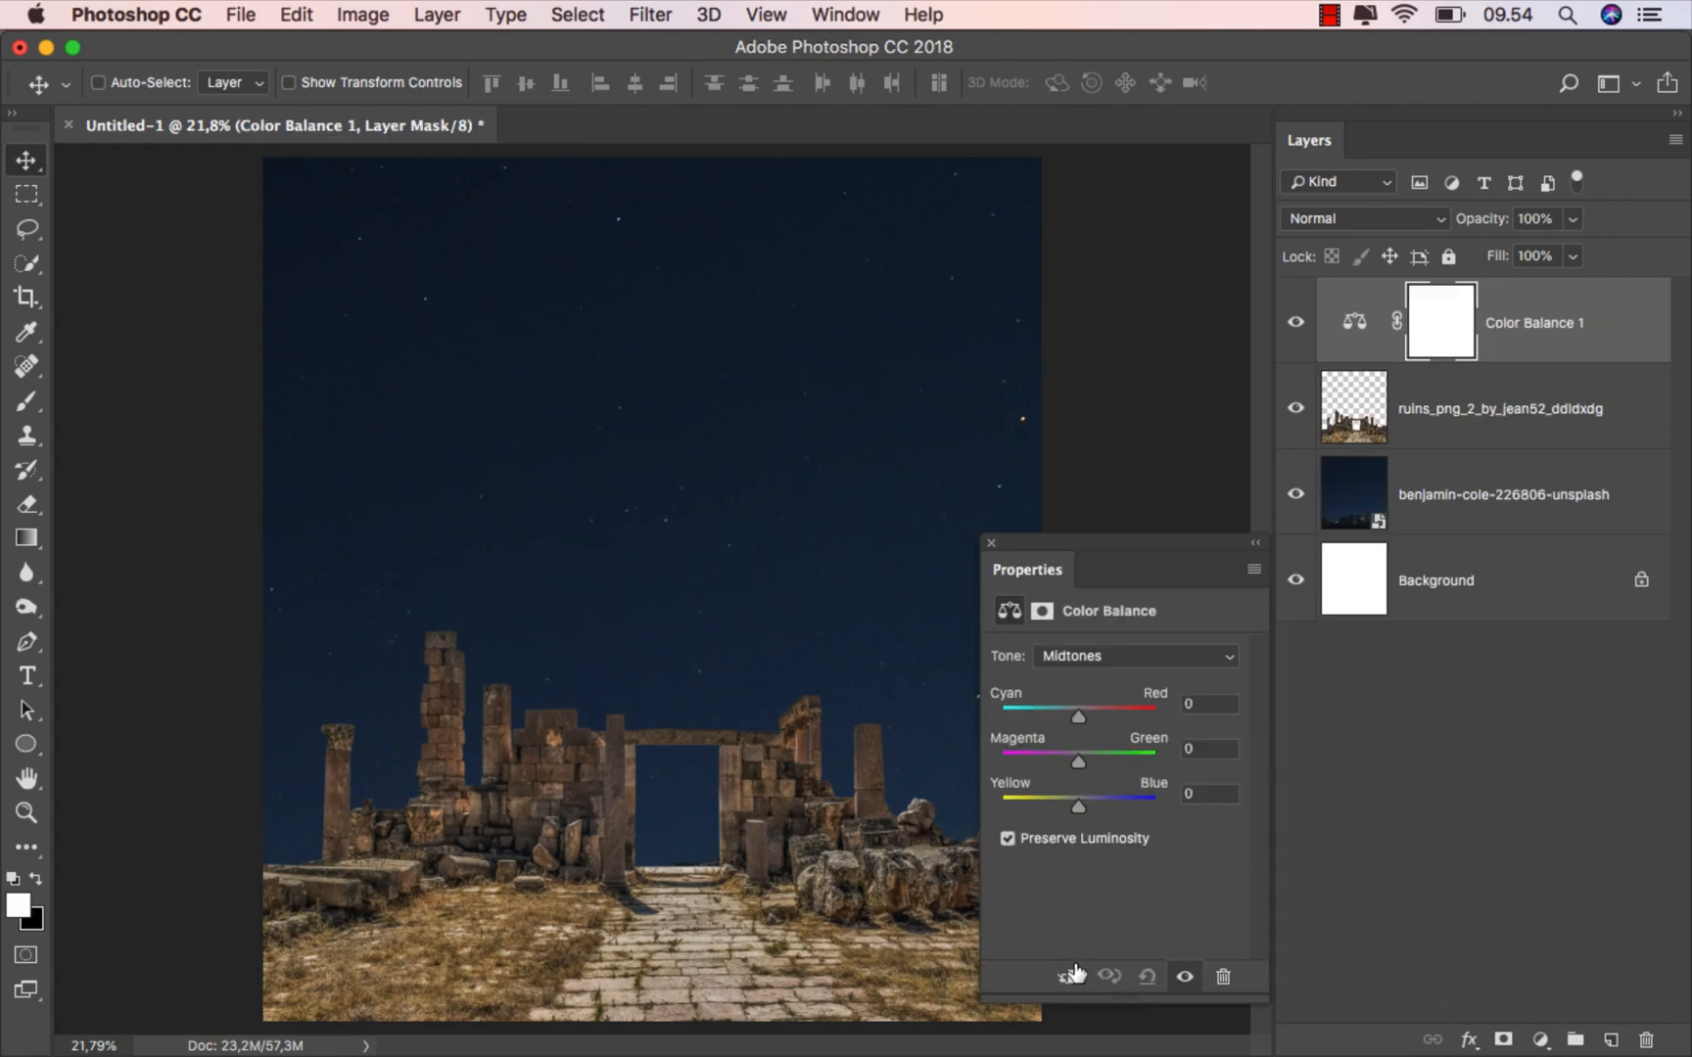
{"action": "left_click", "coordinate": [1069, 976]}
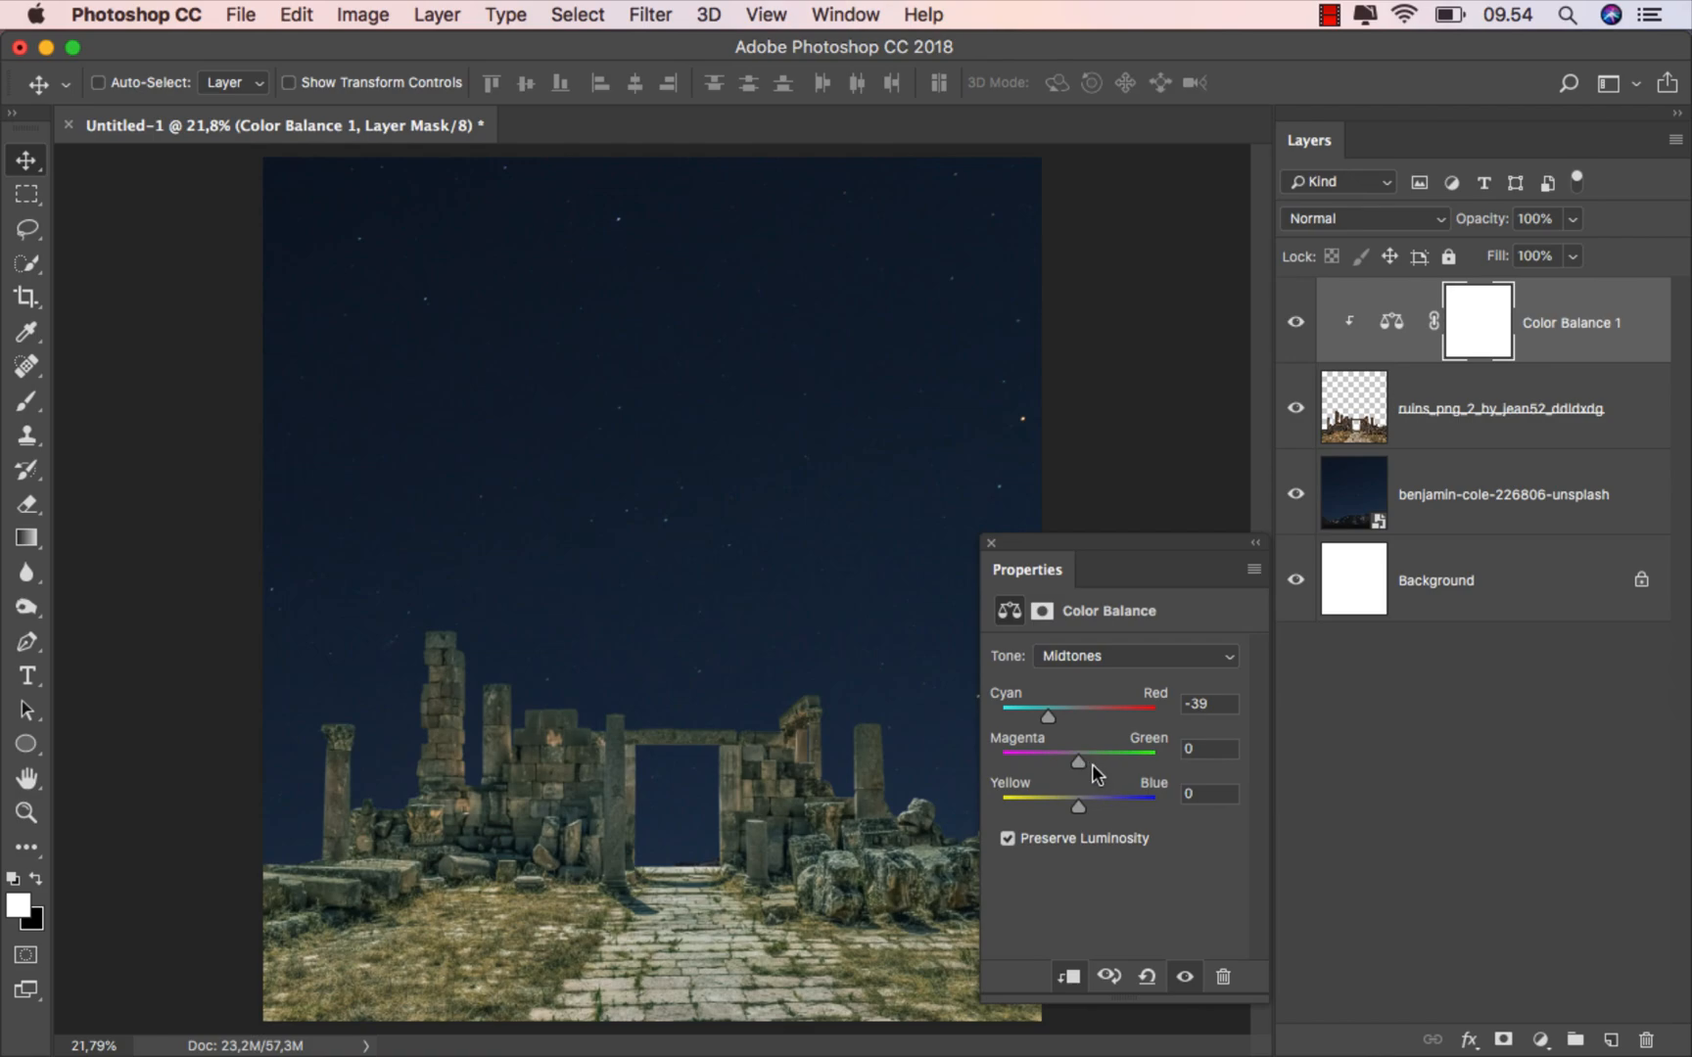
{"action": "left_click_drag", "start_coordinate": [1083, 765], "coordinate": [1080, 760]}
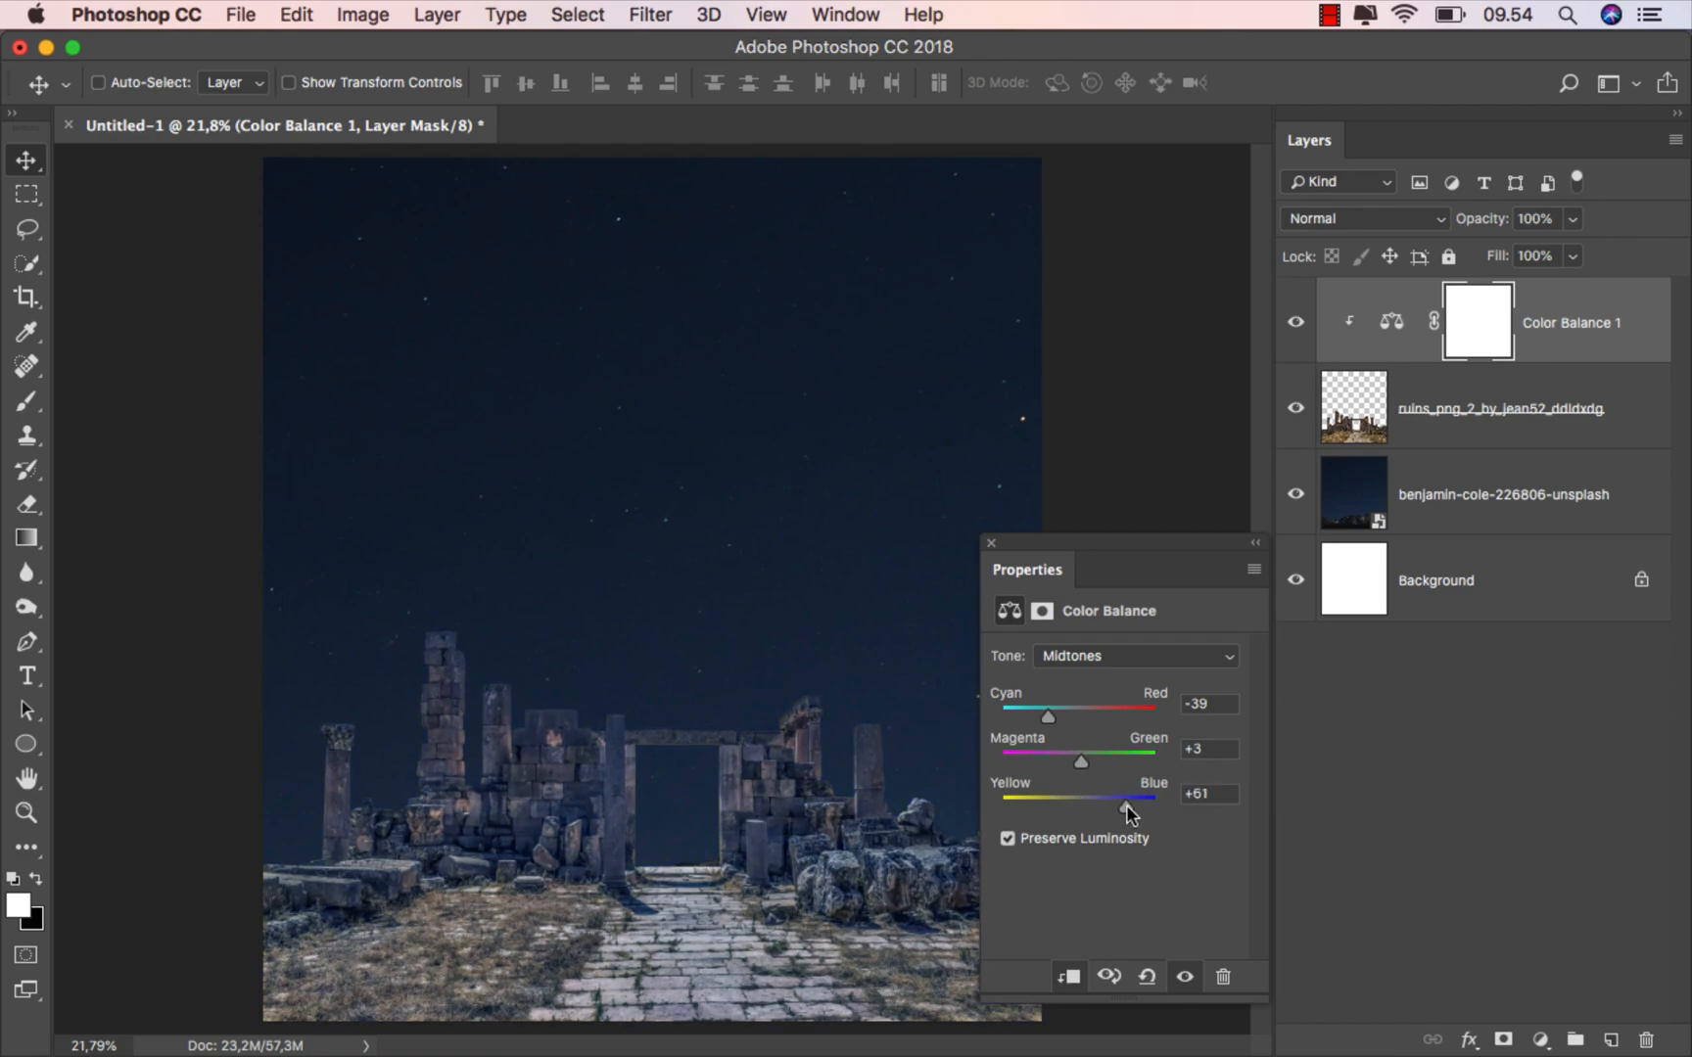
{"action": "left_click", "coordinate": [989, 544]}
{"action": "left_click", "coordinate": [1293, 328]}
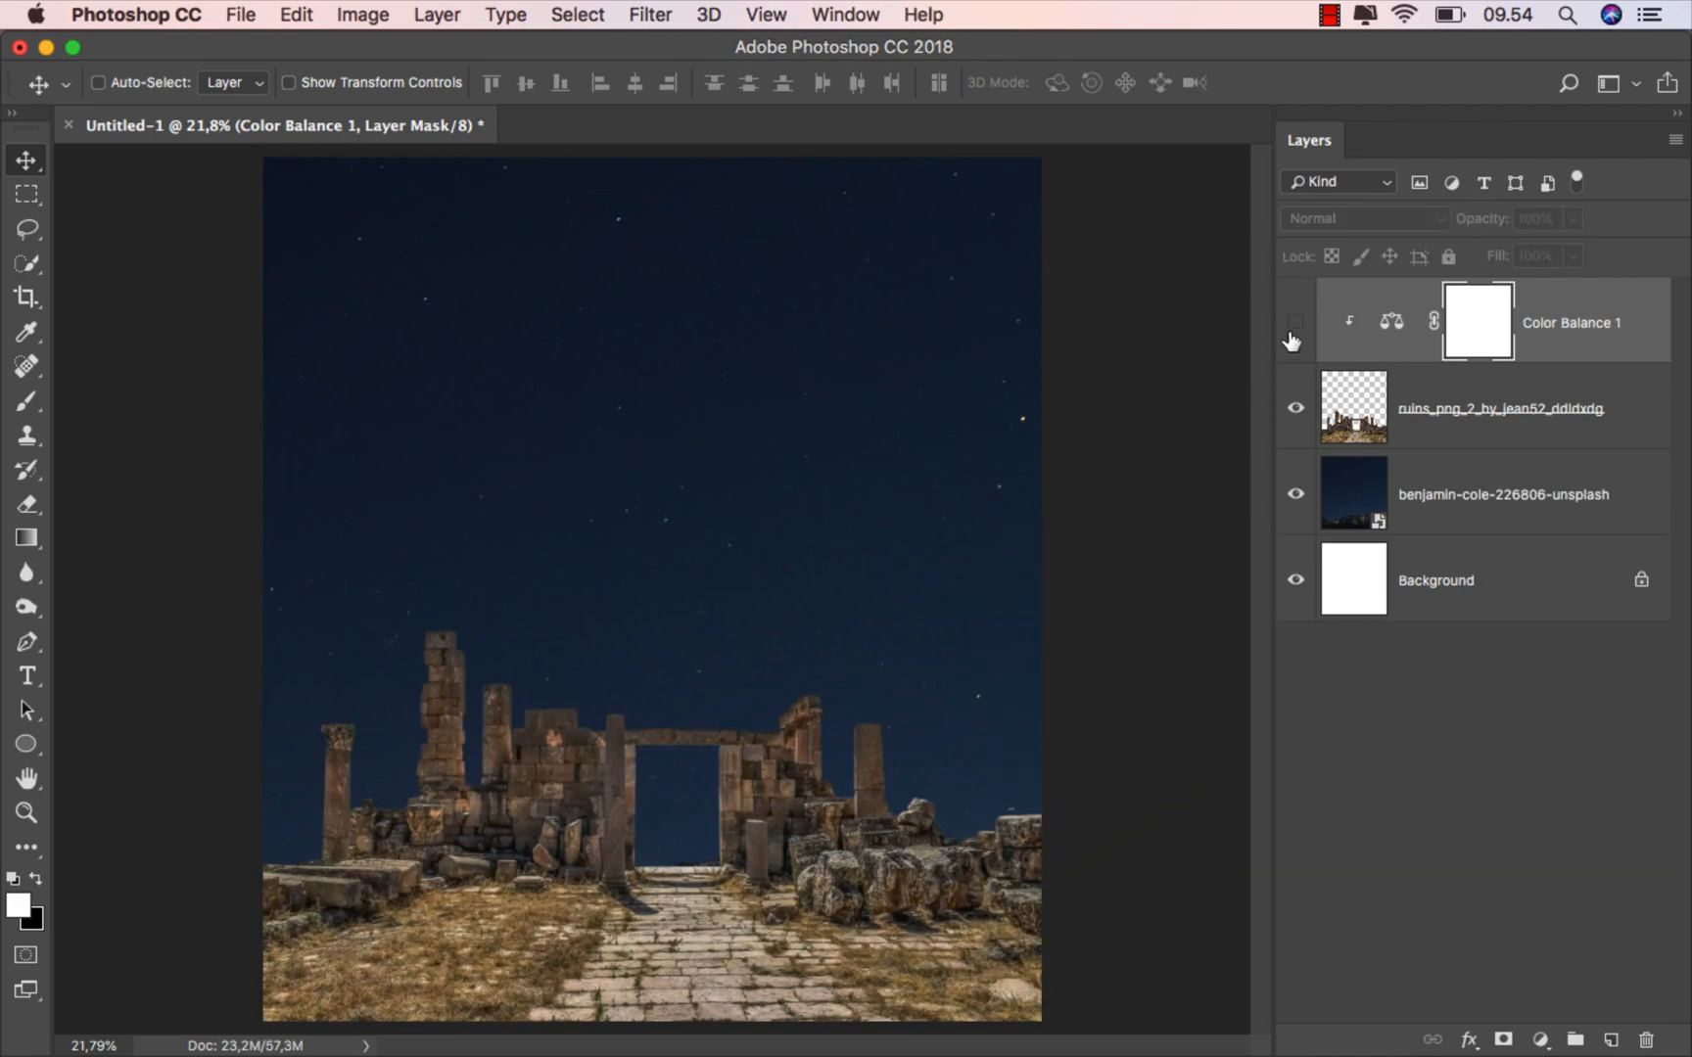
{"action": "left_click", "coordinate": [1293, 323]}
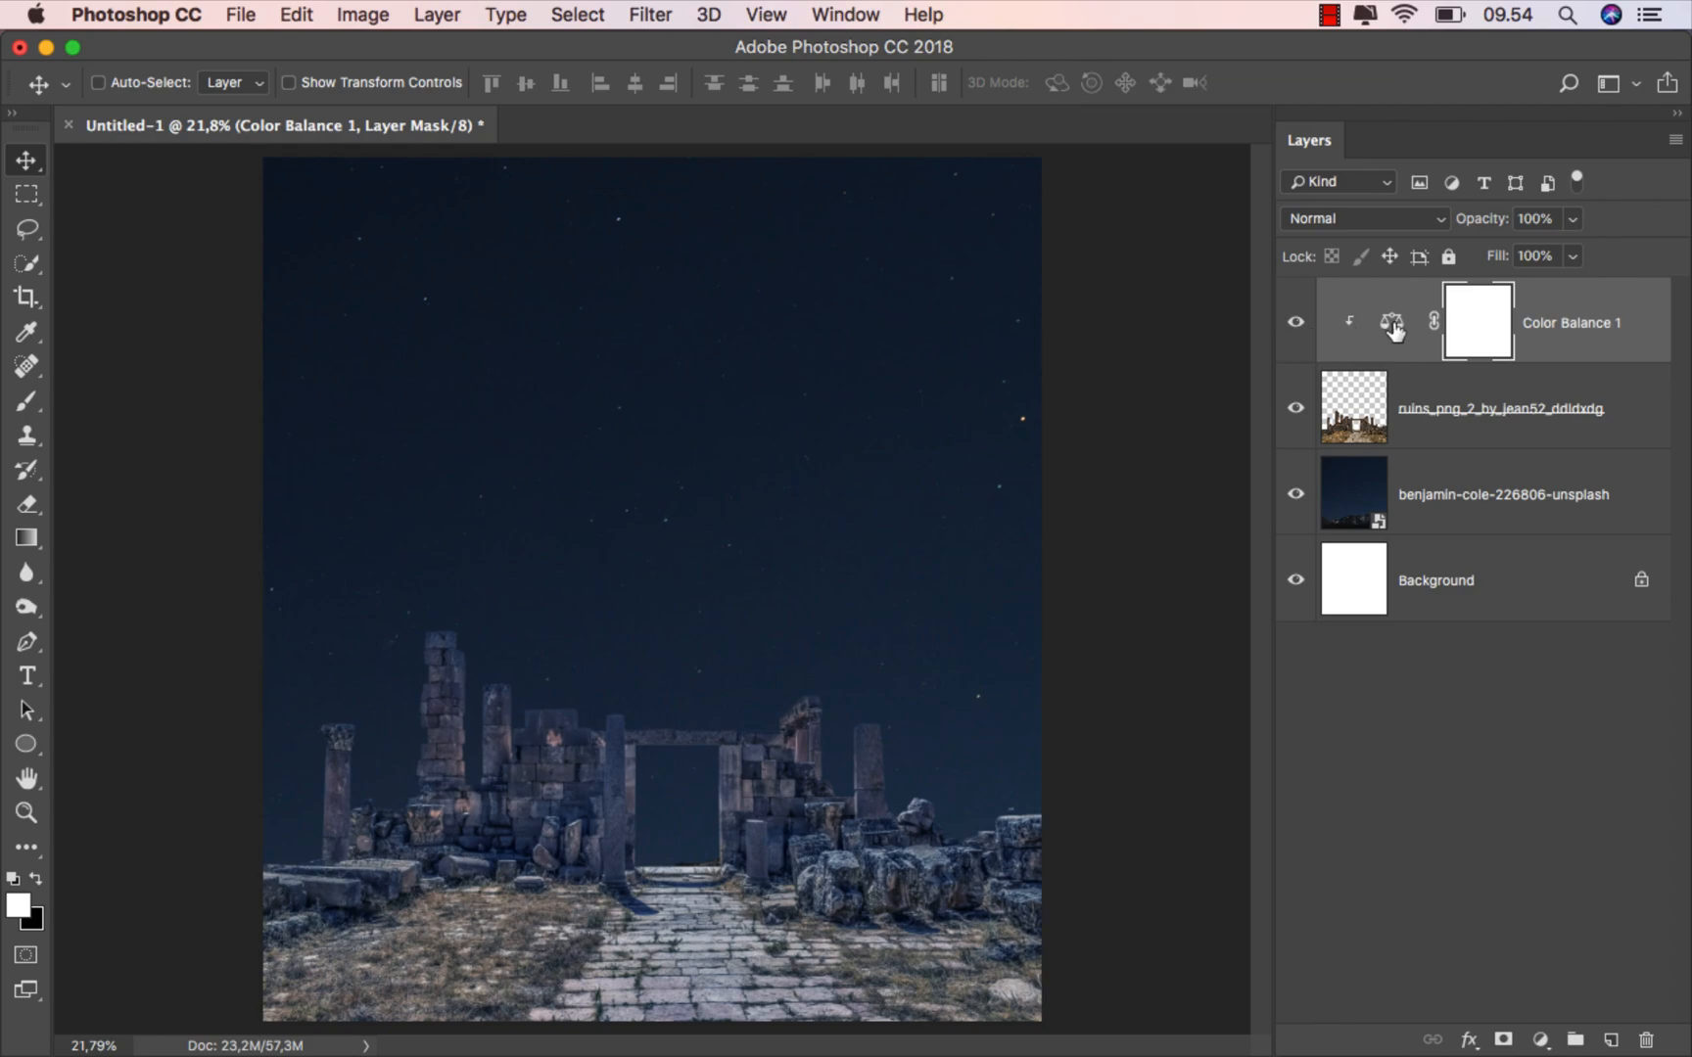
Remove the column's shadow from the stone path on the ruins layer using the Clone Stamp at 50% opacity.
{"action": "left_click", "coordinate": [1556, 327]}
{"action": "left_click", "coordinate": [1466, 406]}
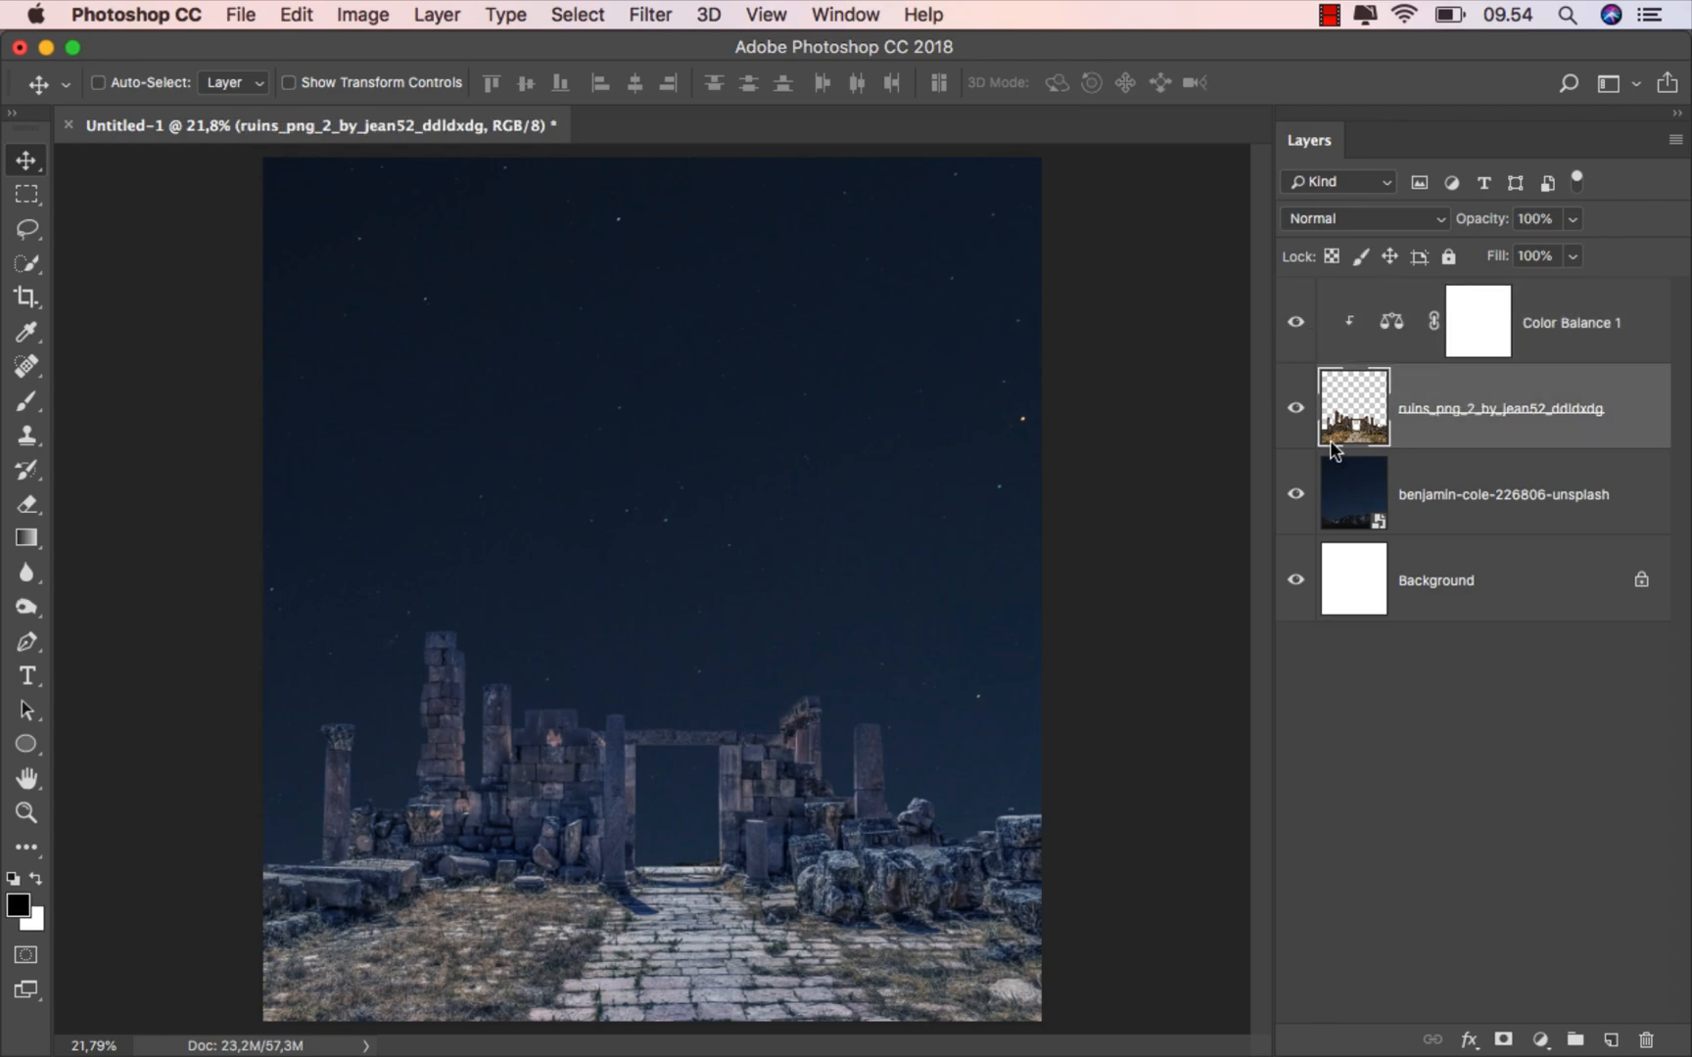
{"action": "left_click_drag", "start_coordinate": [28, 434], "coordinate": [158, 436]}
{"action": "scroll", "coordinate": [666, 915], "scroll_direction": "up", "scroll_amount": 10}
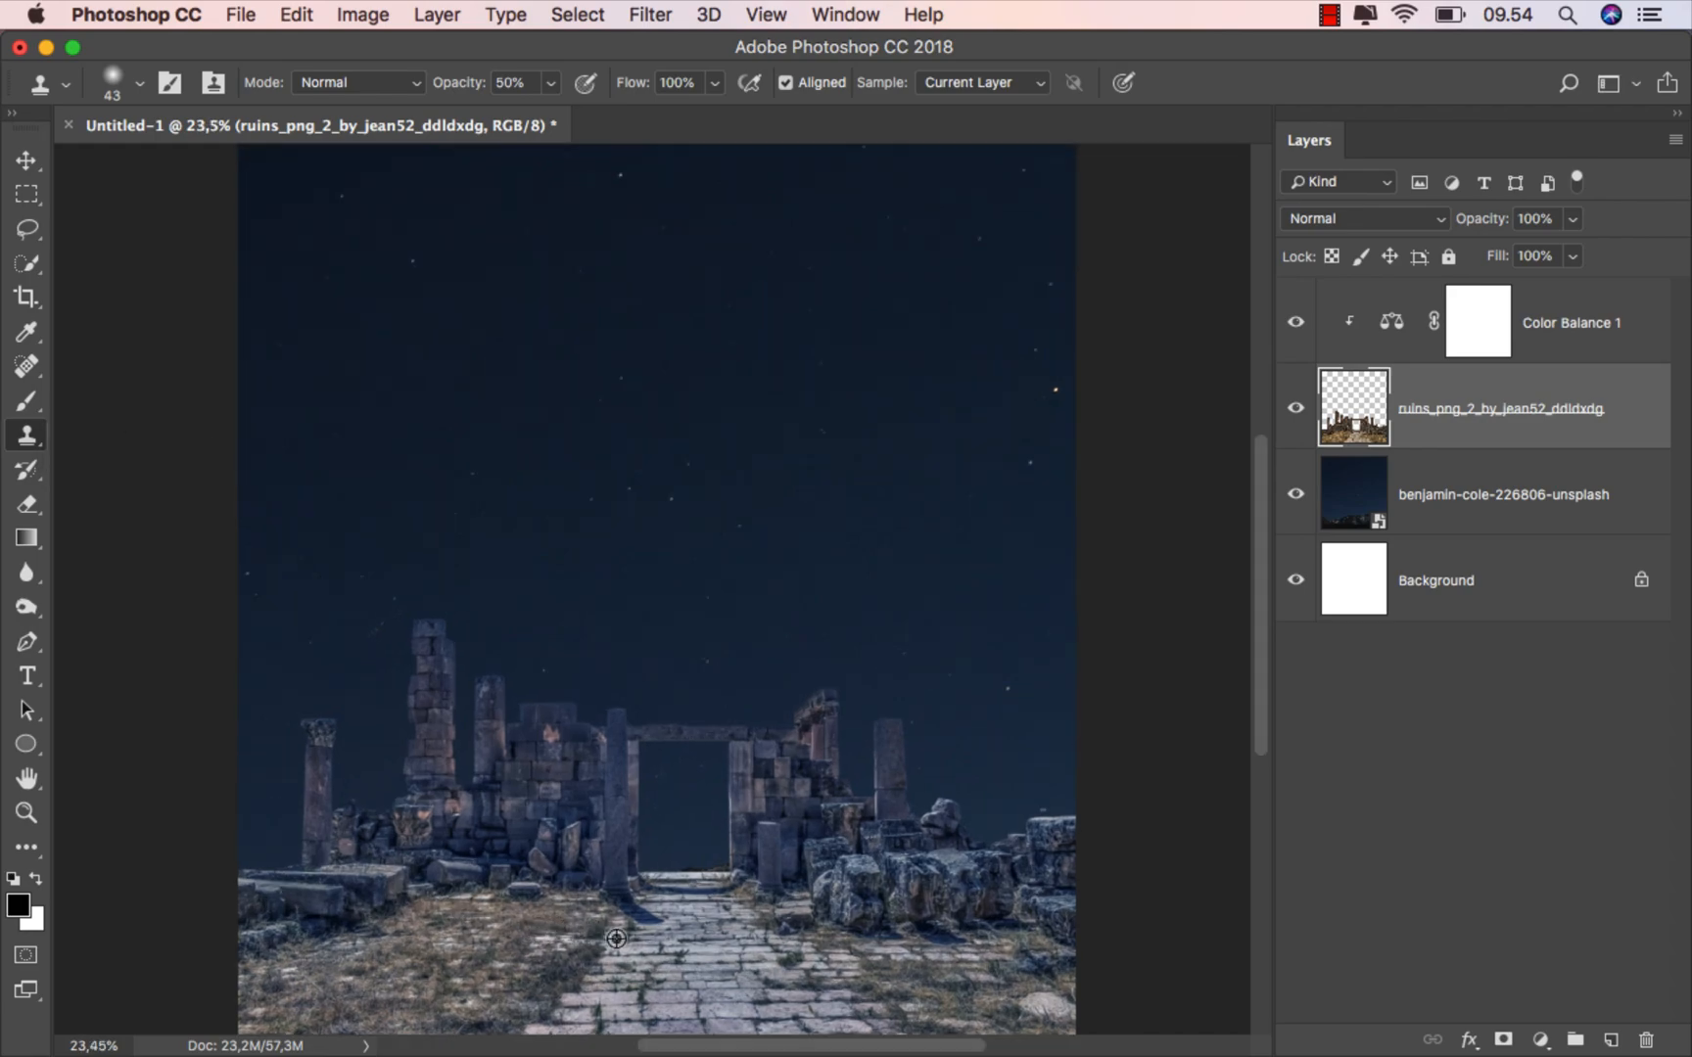
{"action": "scroll", "coordinate": [682, 901], "scroll_direction": "up", "scroll_amount": 4}
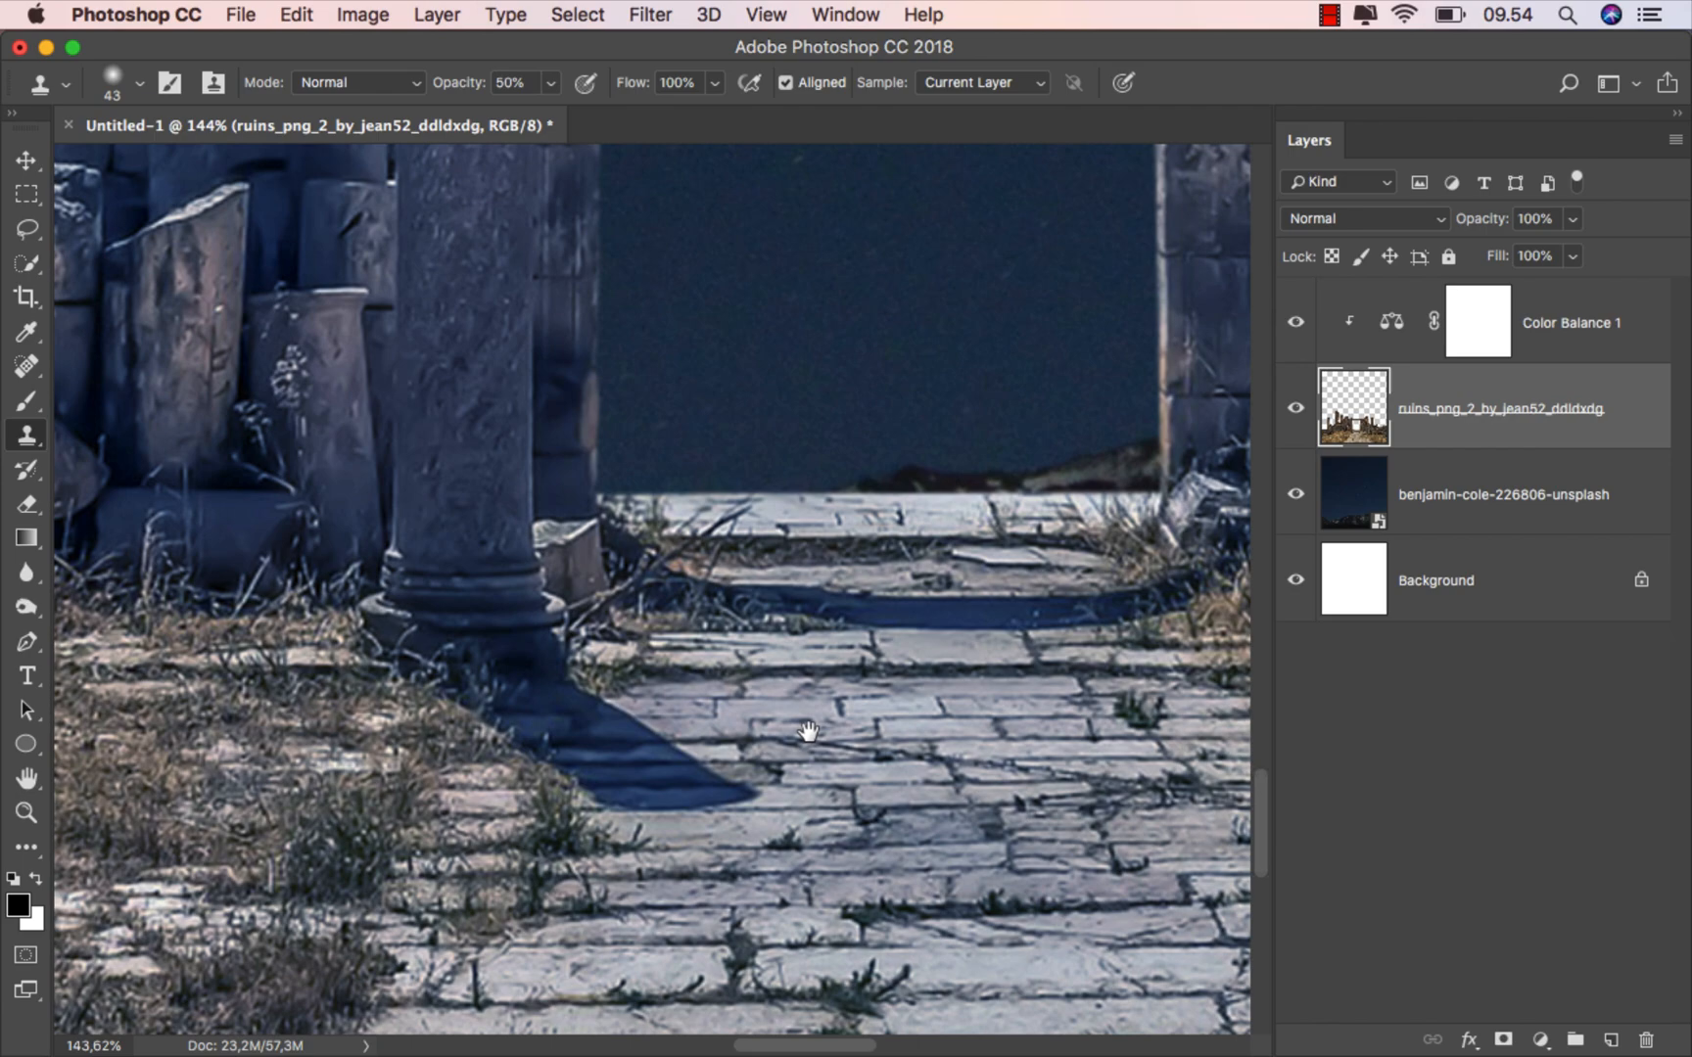
{"action": "left_click_drag", "start_coordinate": [808, 731], "coordinate": [862, 669]}
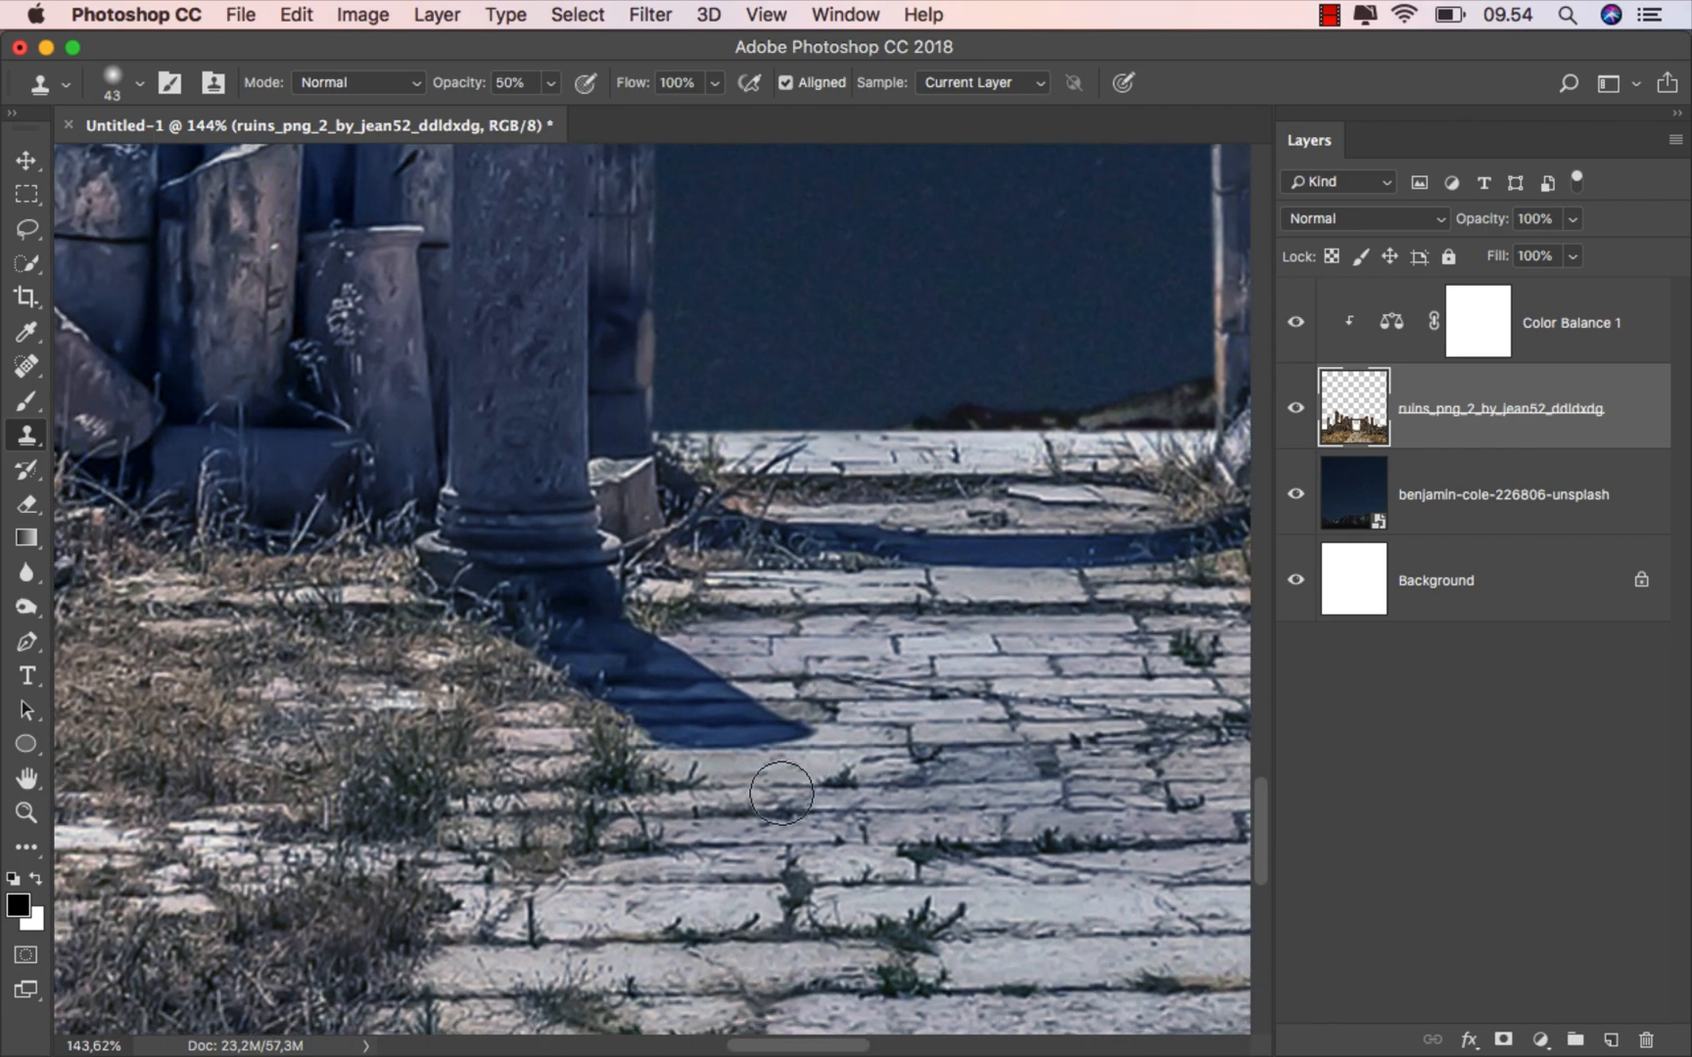
{"action": "left_click_drag", "start_coordinate": [729, 841], "coordinate": [719, 837]}
{"action": "mouse_move", "coordinate": [747, 749]}
{"action": "left_mouse_down"}
{"action": "mouse_move", "coordinate": [667, 739]}
{"action": "mouse_move", "coordinate": [779, 740]}
{"action": "mouse_move", "coordinate": [794, 723]}
{"action": "mouse_move", "coordinate": [667, 708]}
{"action": "mouse_move", "coordinate": [772, 711]}
{"action": "mouse_move", "coordinate": [705, 701]}
{"action": "mouse_move", "coordinate": [606, 711]}
{"action": "mouse_move", "coordinate": [618, 699]}
{"action": "mouse_move", "coordinate": [557, 671]}
{"action": "mouse_move", "coordinate": [711, 676]}
{"action": "mouse_move", "coordinate": [619, 669]}
{"action": "mouse_move", "coordinate": [679, 657]}
{"action": "mouse_move", "coordinate": [650, 650]}
{"action": "mouse_move", "coordinate": [505, 642]}
{"action": "mouse_move", "coordinate": [624, 649]}
{"action": "left_mouse_up"}
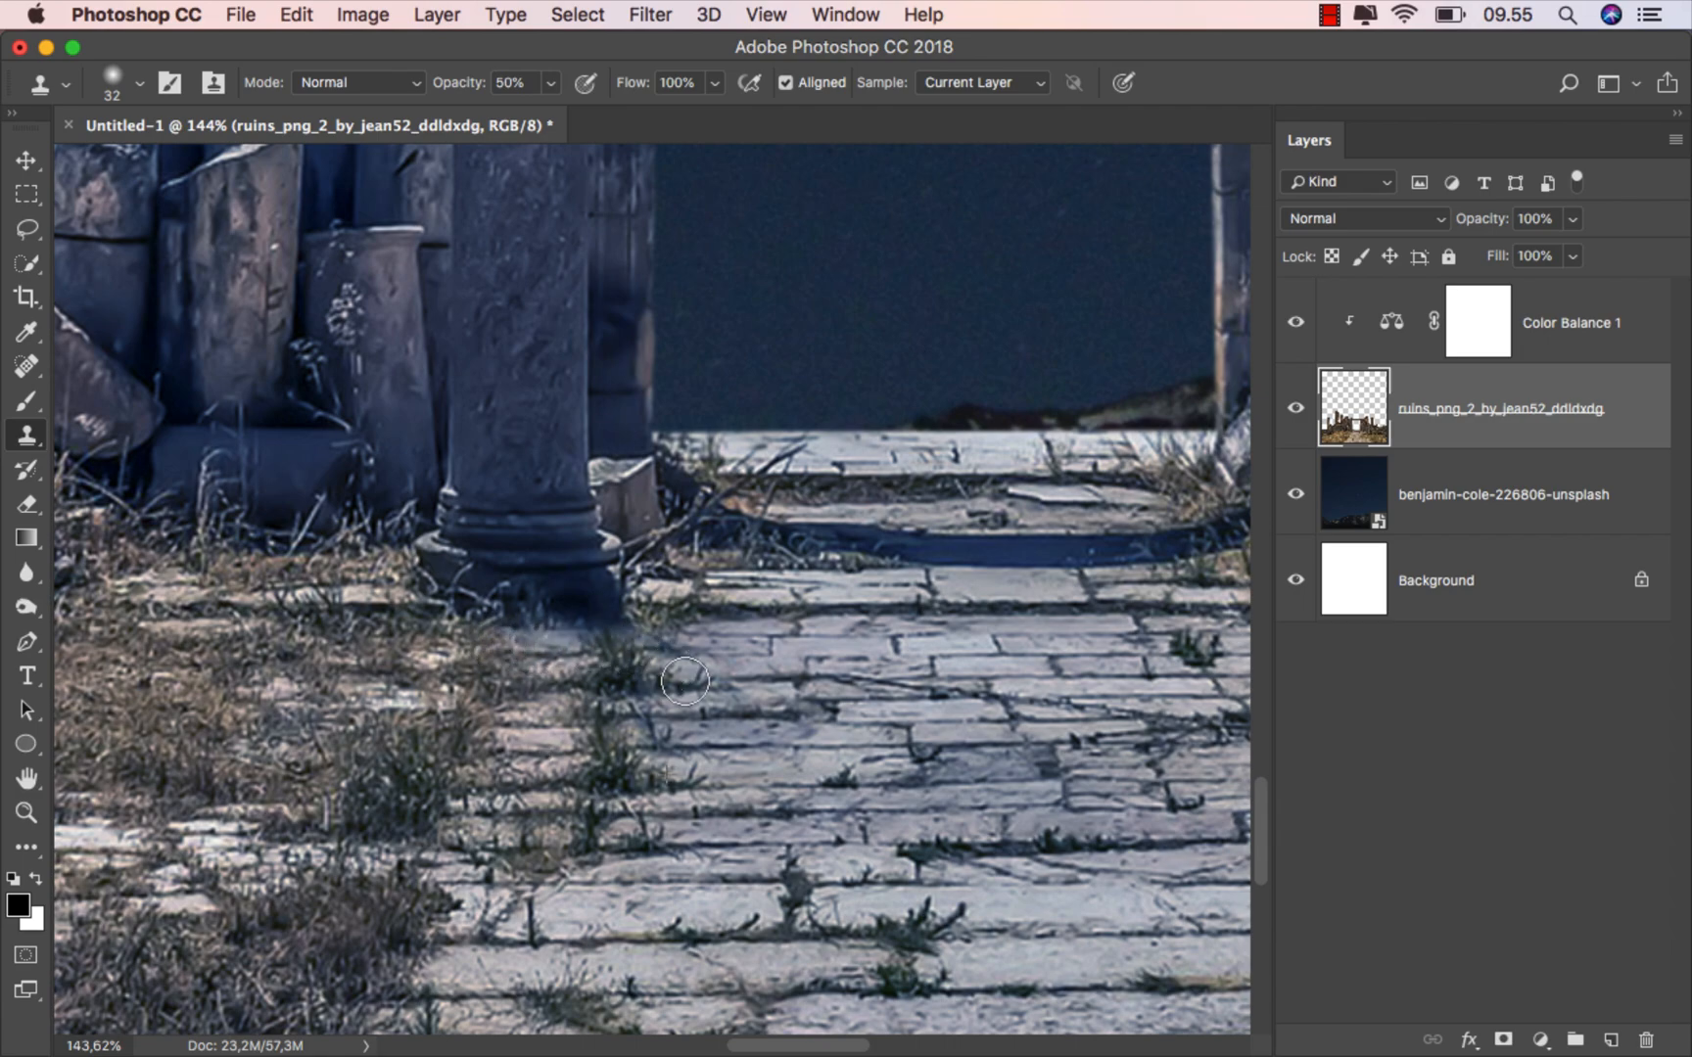
{"action": "scroll", "coordinate": [827, 728], "scroll_direction": "down", "scroll_amount": 3}
{"action": "scroll", "coordinate": [826, 728], "scroll_direction": "down", "scroll_amount": 1}
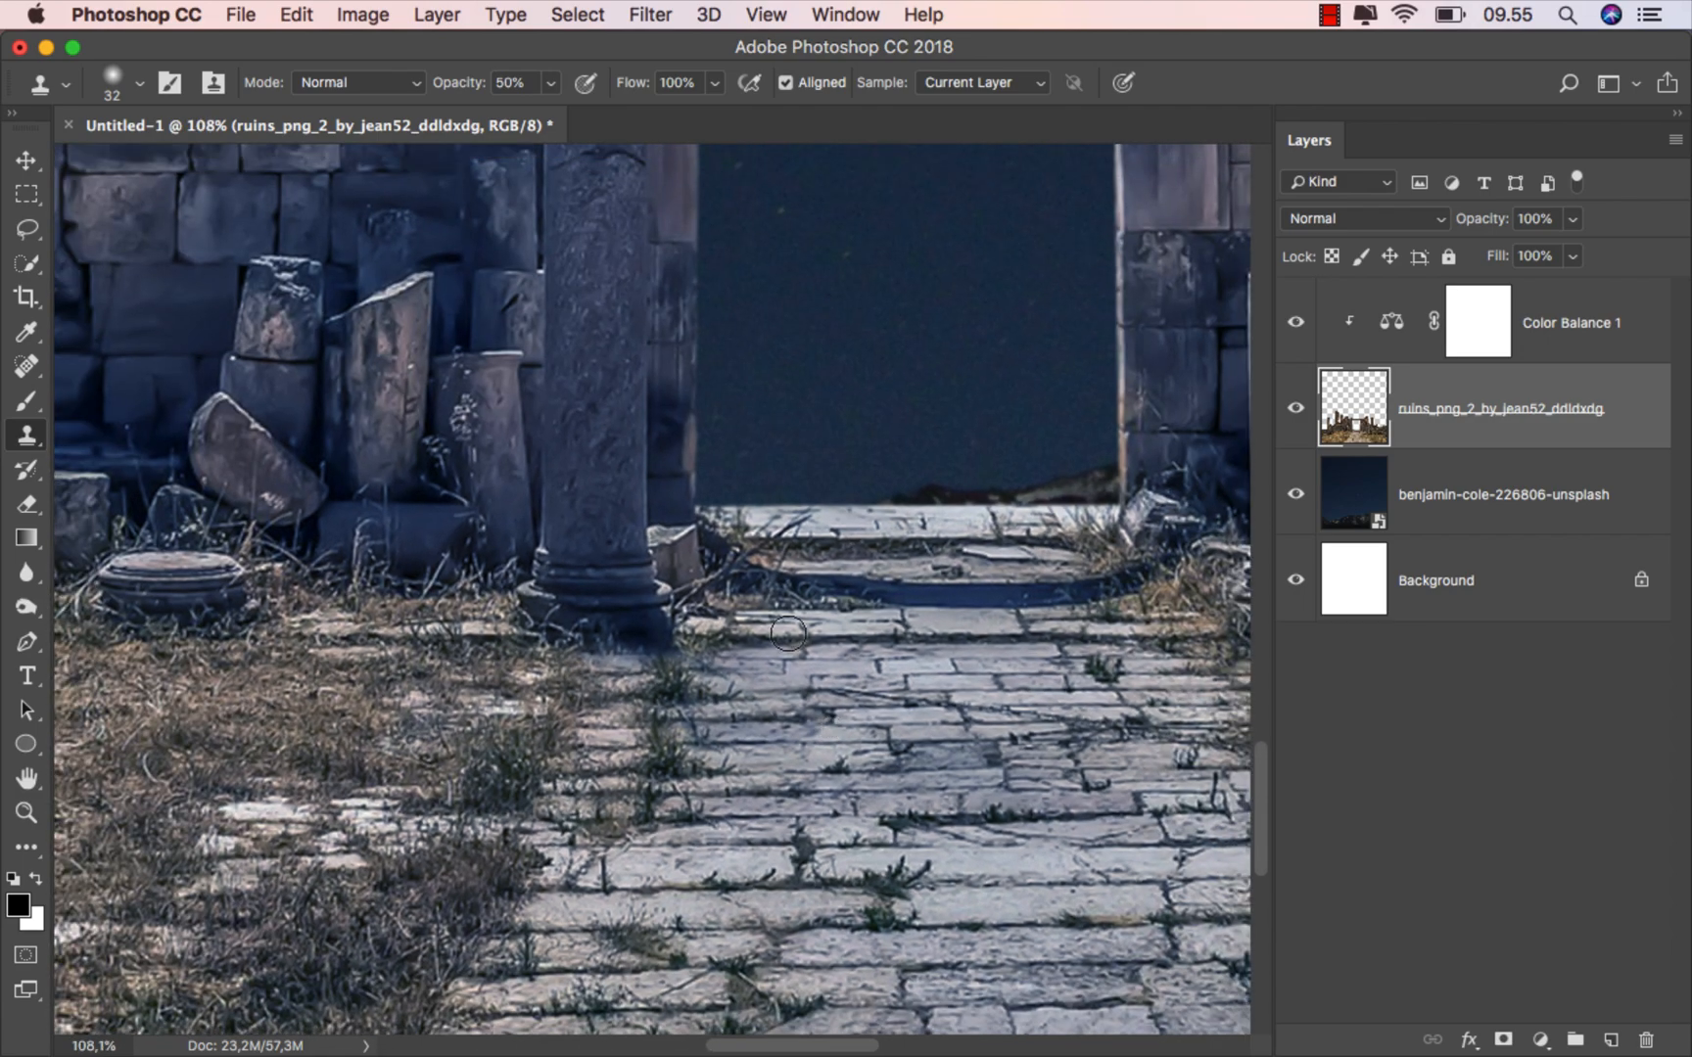
{"action": "left_click", "coordinate": [26, 161]}
{"action": "key", "text": "super+0"}
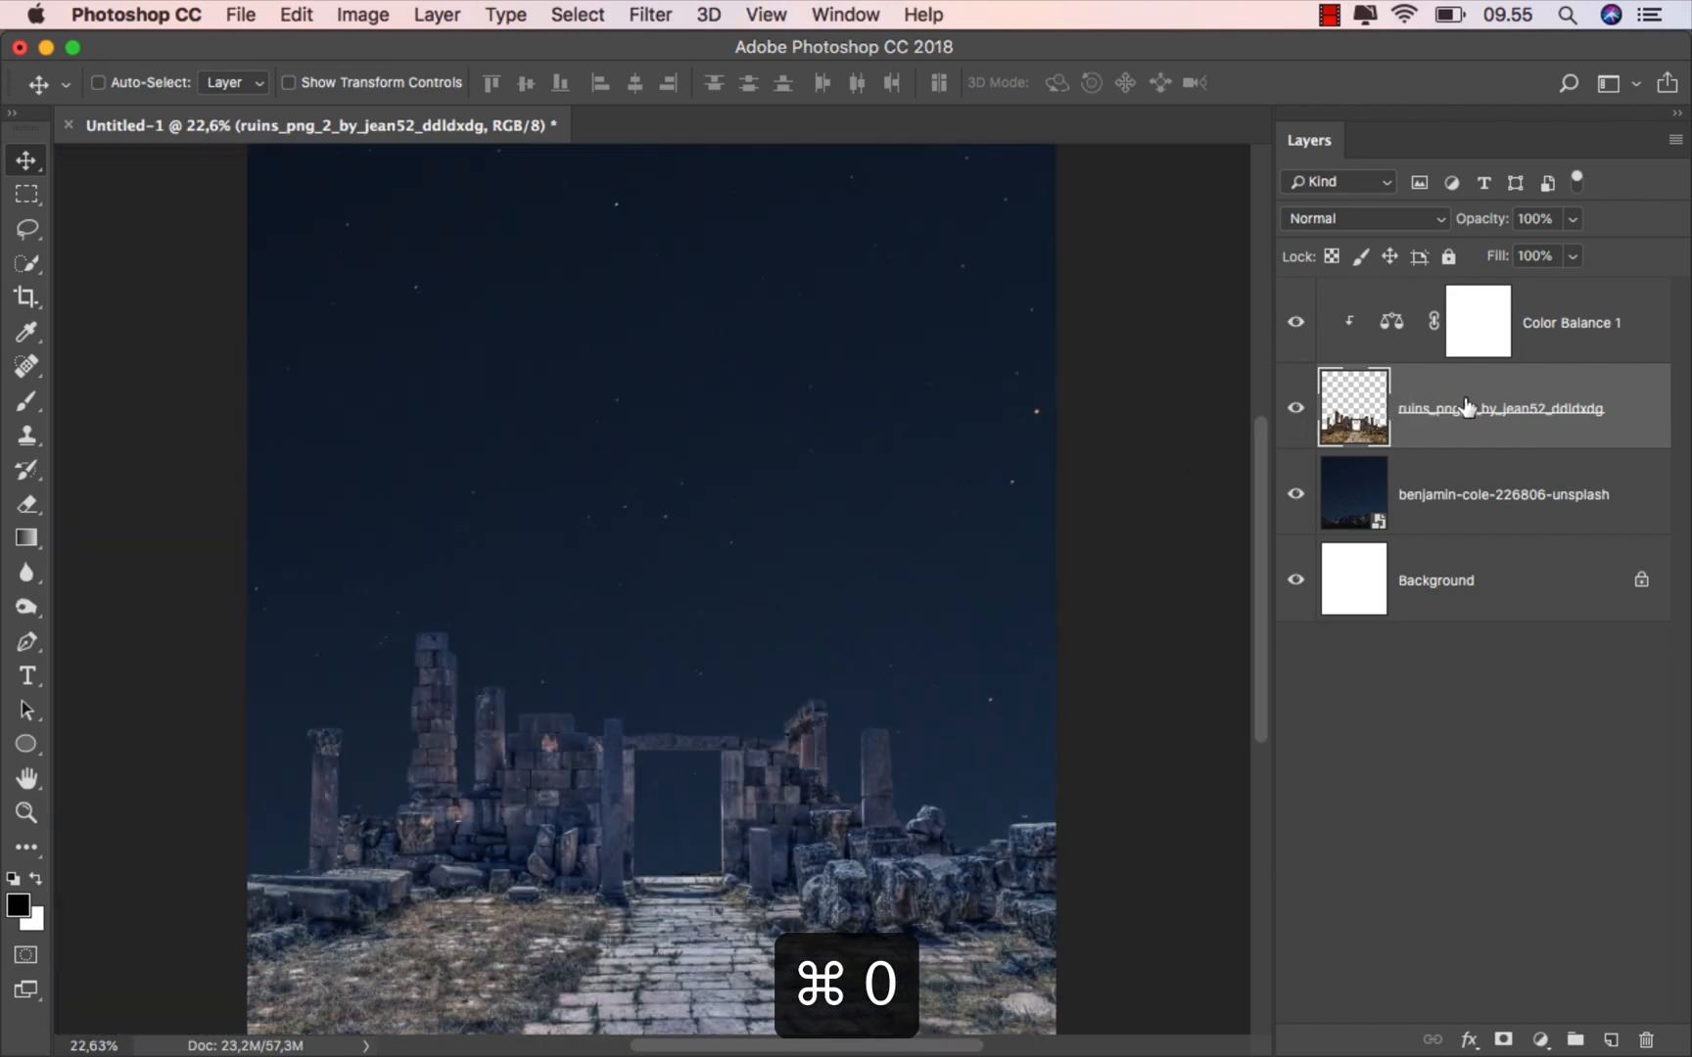
Add a Brightness/Contrast adjustment above Color Balance, clip it to the ruins, and lower its brightness to the minimum.
{"action": "left_click", "coordinate": [1567, 328]}
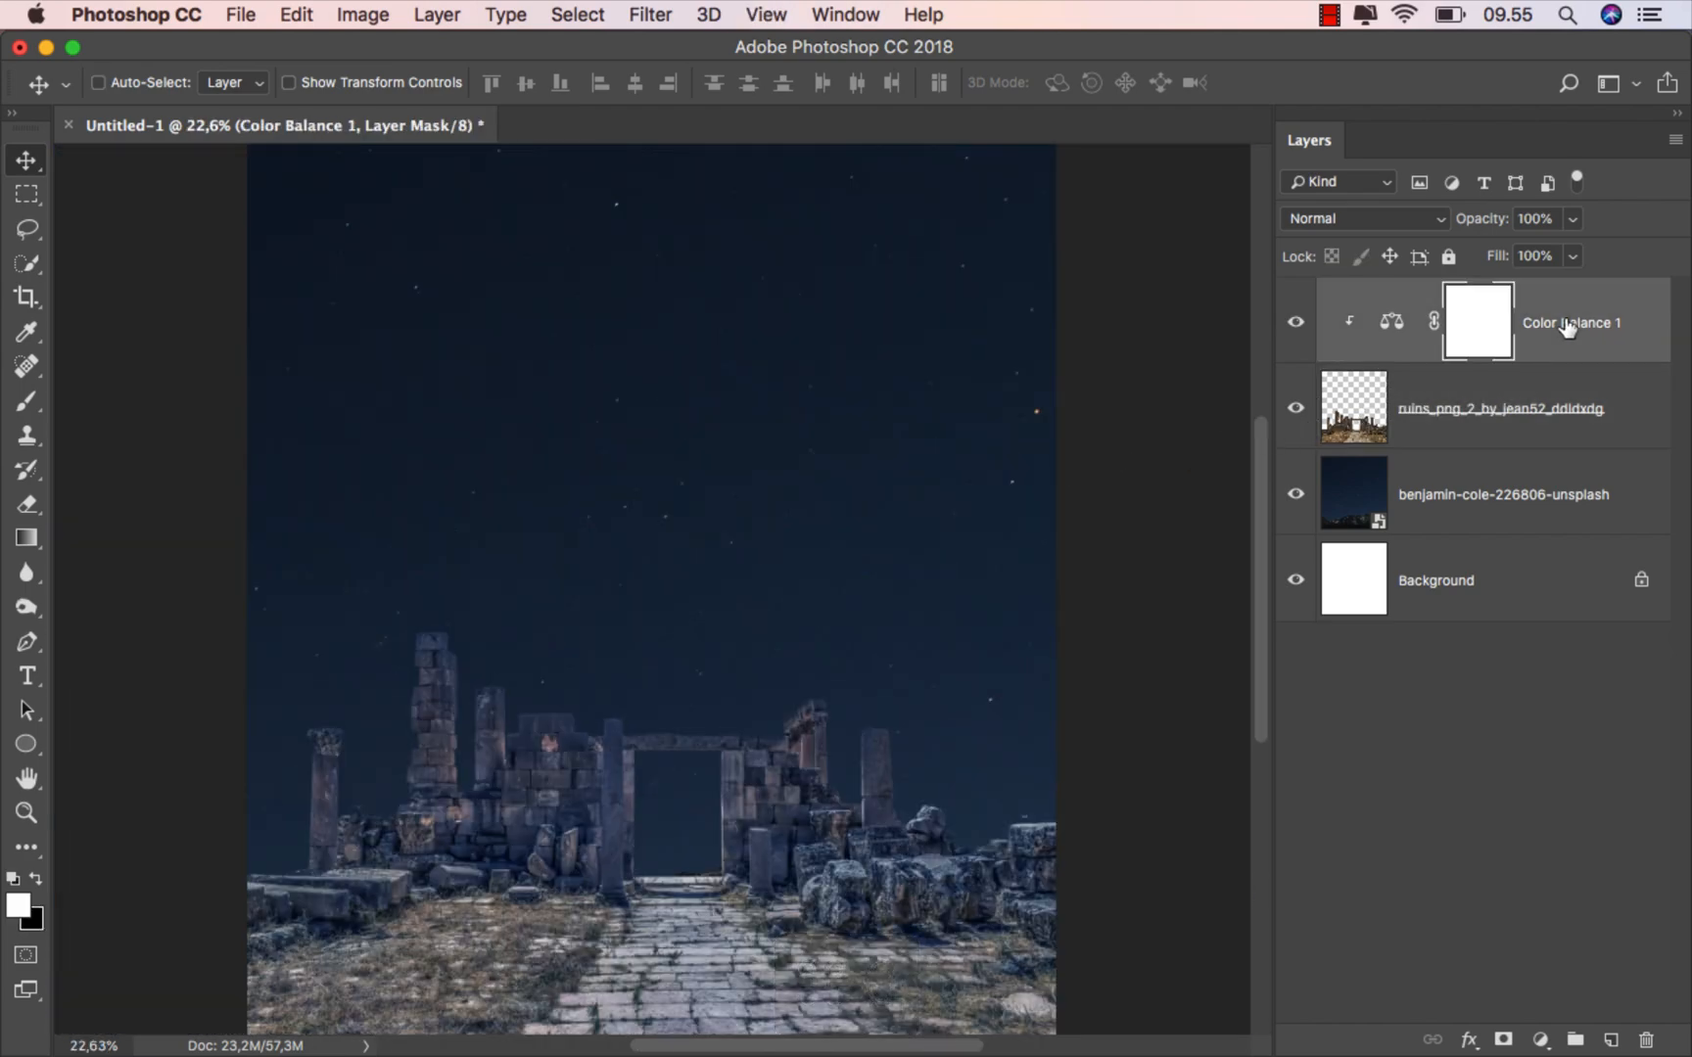
{"action": "left_click", "coordinate": [1540, 1038]}
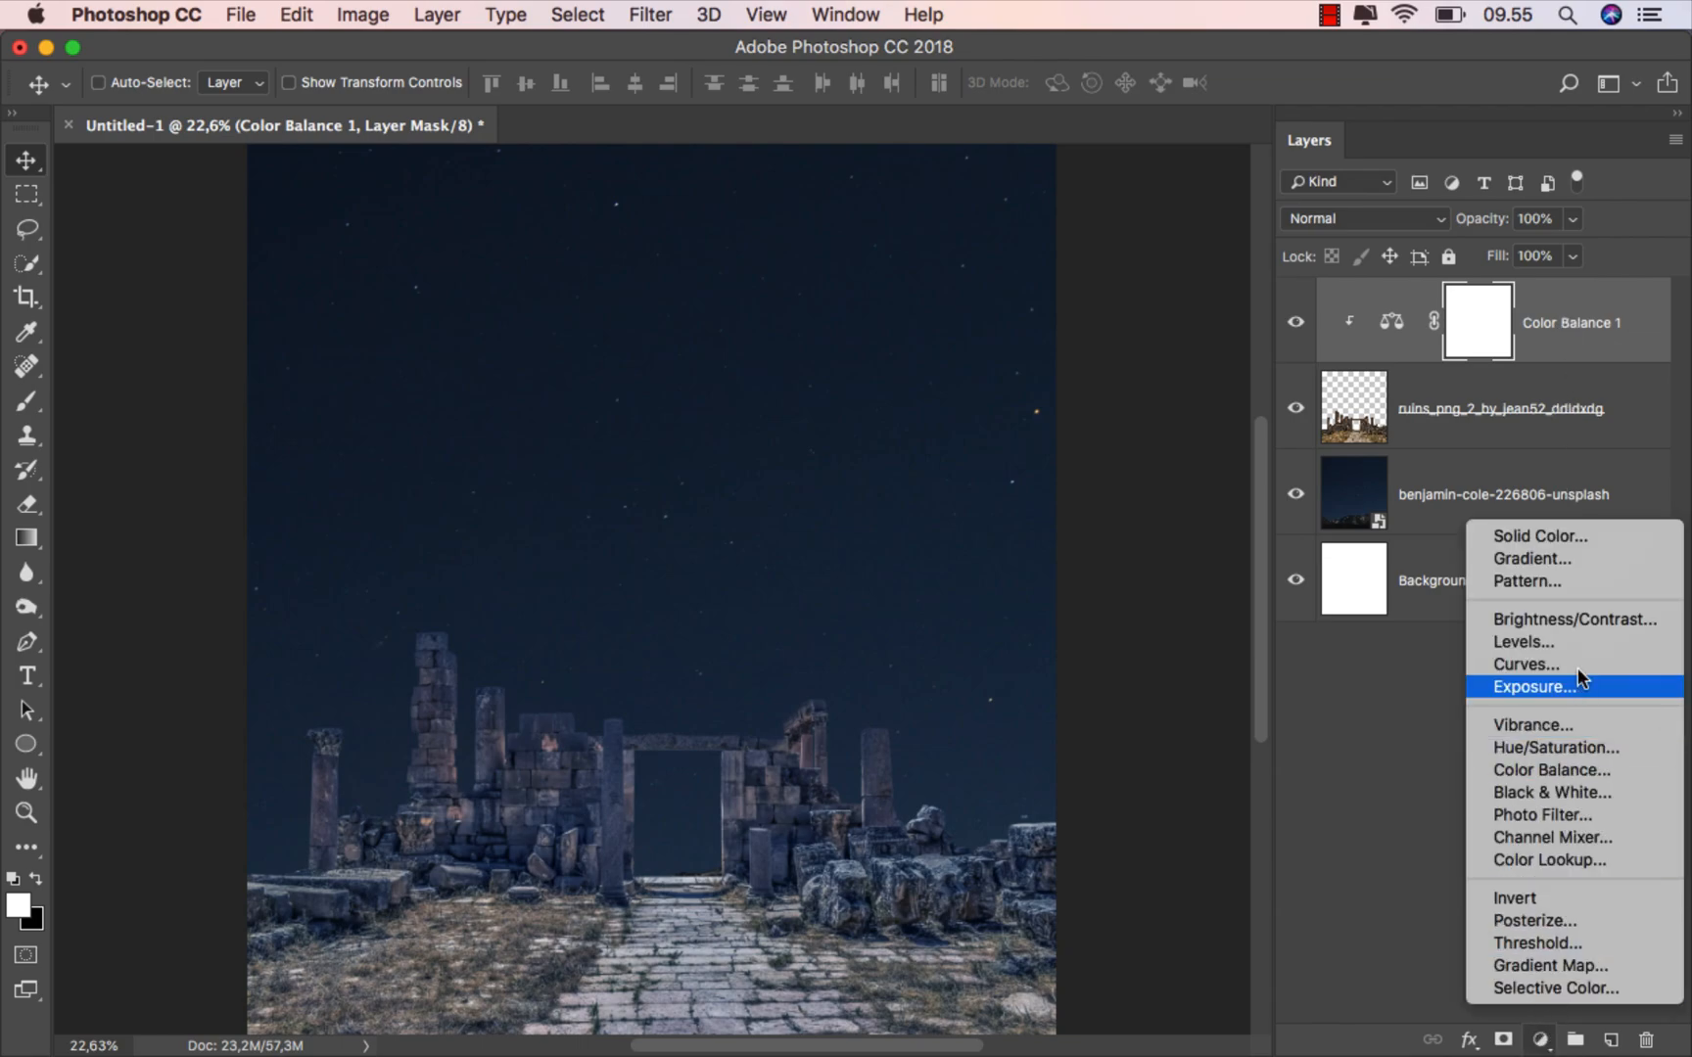
{"action": "left_click", "coordinate": [1589, 621]}
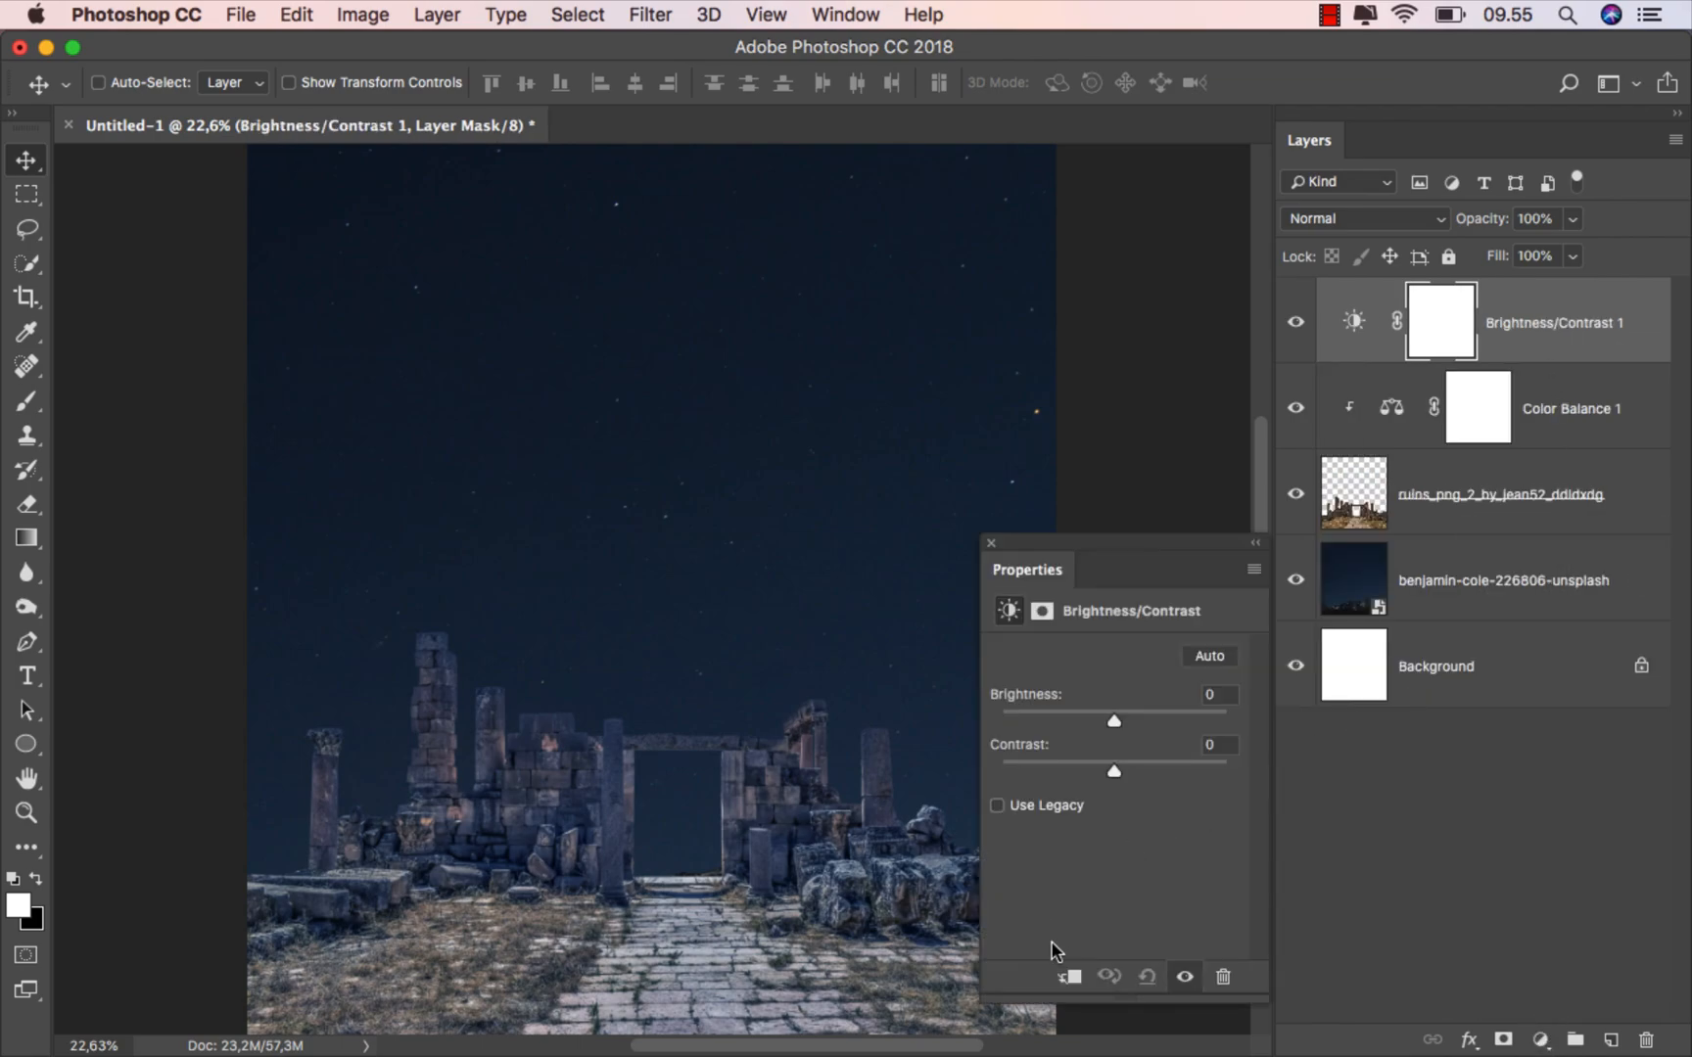
{"action": "left_click", "coordinate": [1069, 975]}
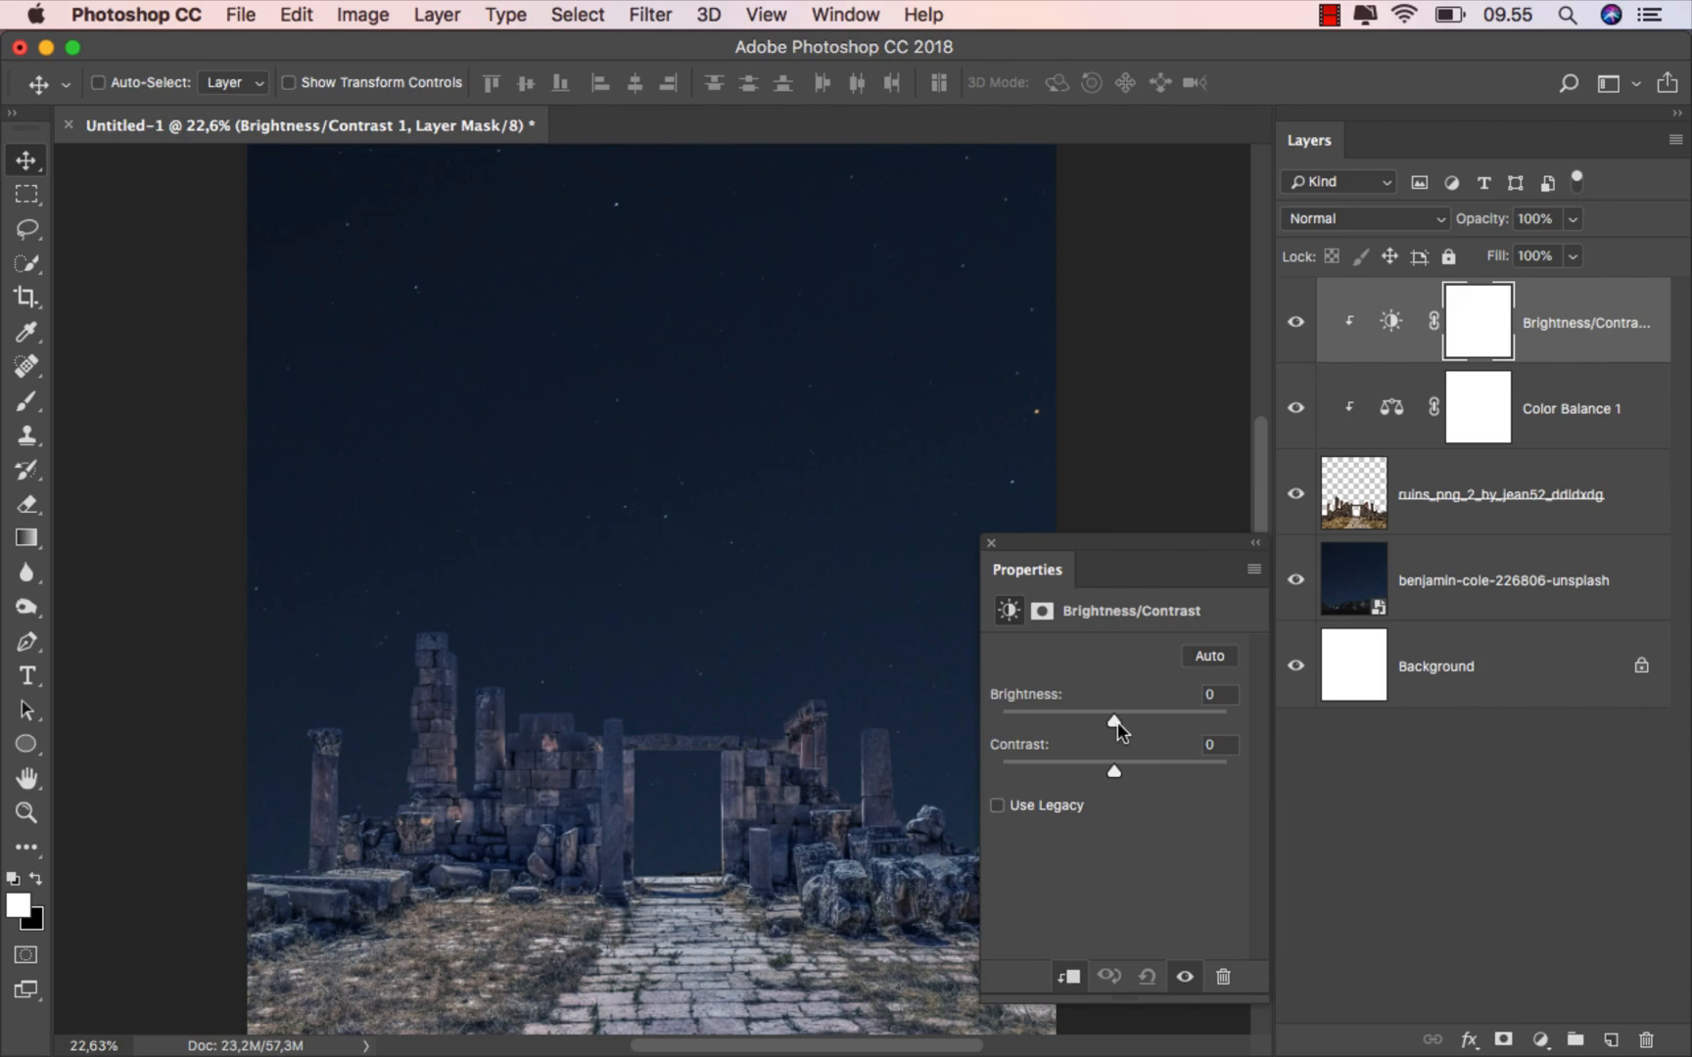
{"action": "left_click_drag", "start_coordinate": [1114, 722], "coordinate": [957, 729]}
{"action": "left_click", "coordinate": [990, 543]}
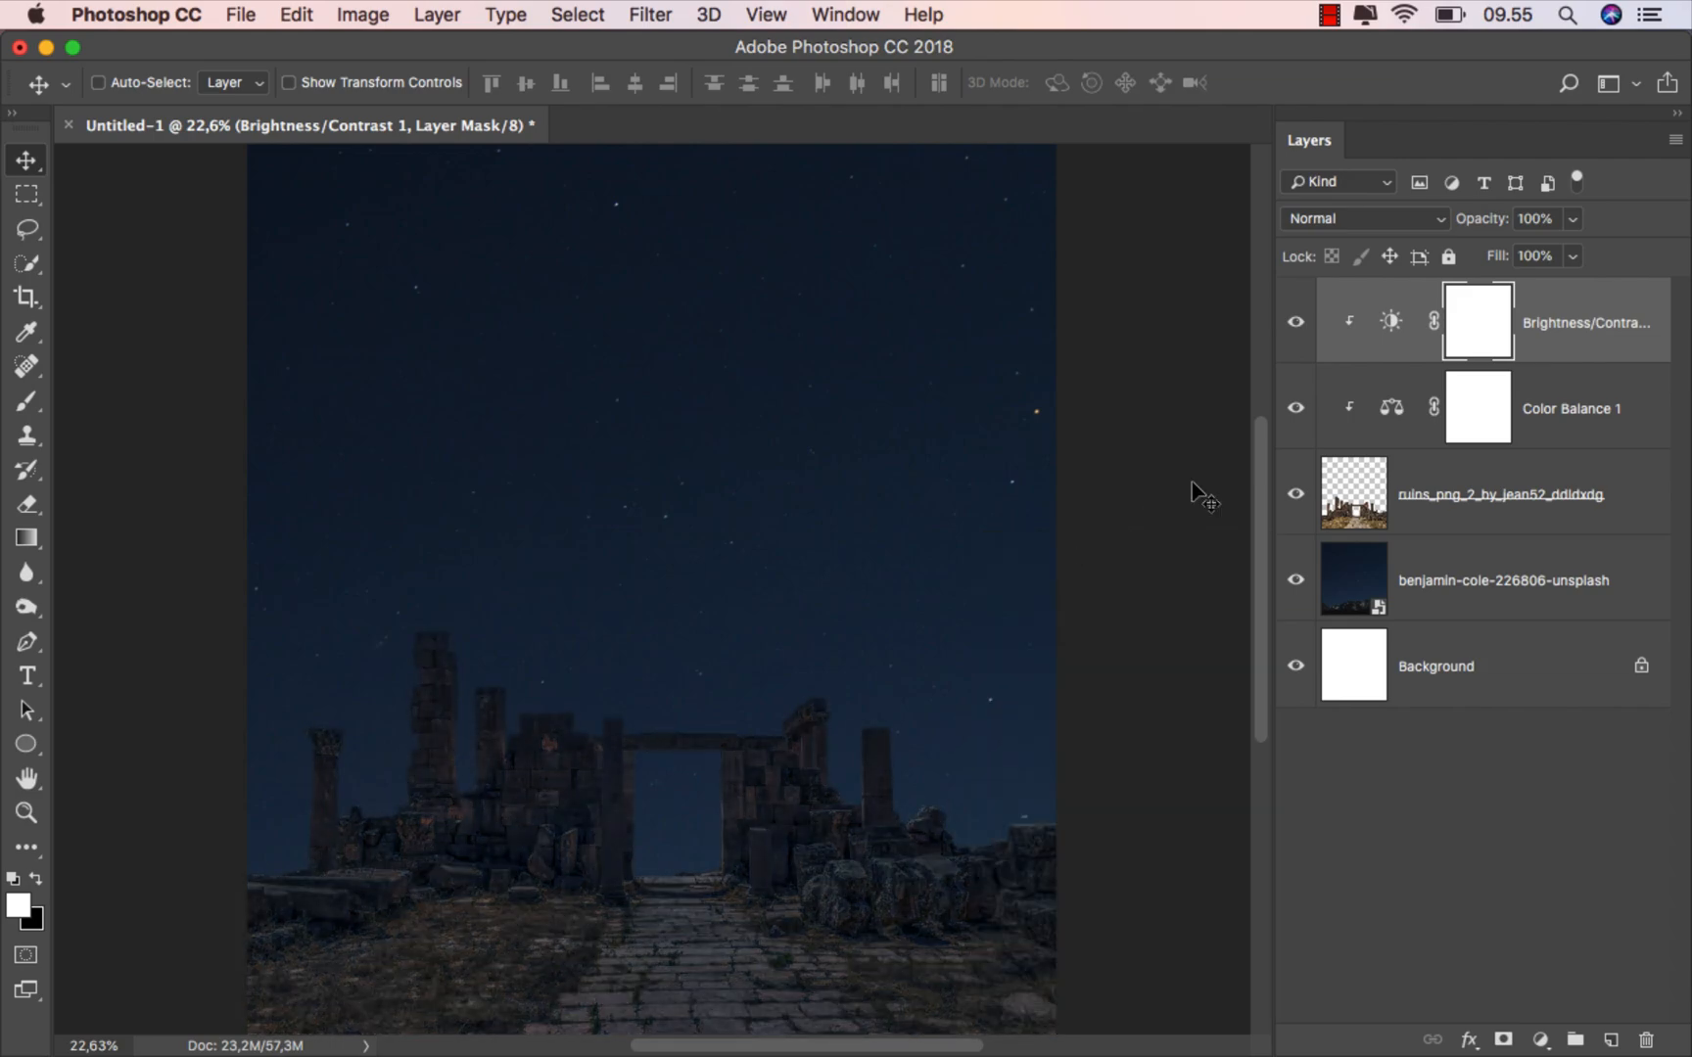
Paint a soft black brush dab of 300 px on the Brightness/Contrast mask over the stone path.
{"action": "left_click", "coordinate": [26, 401]}
{"action": "left_click", "coordinate": [110, 402]}
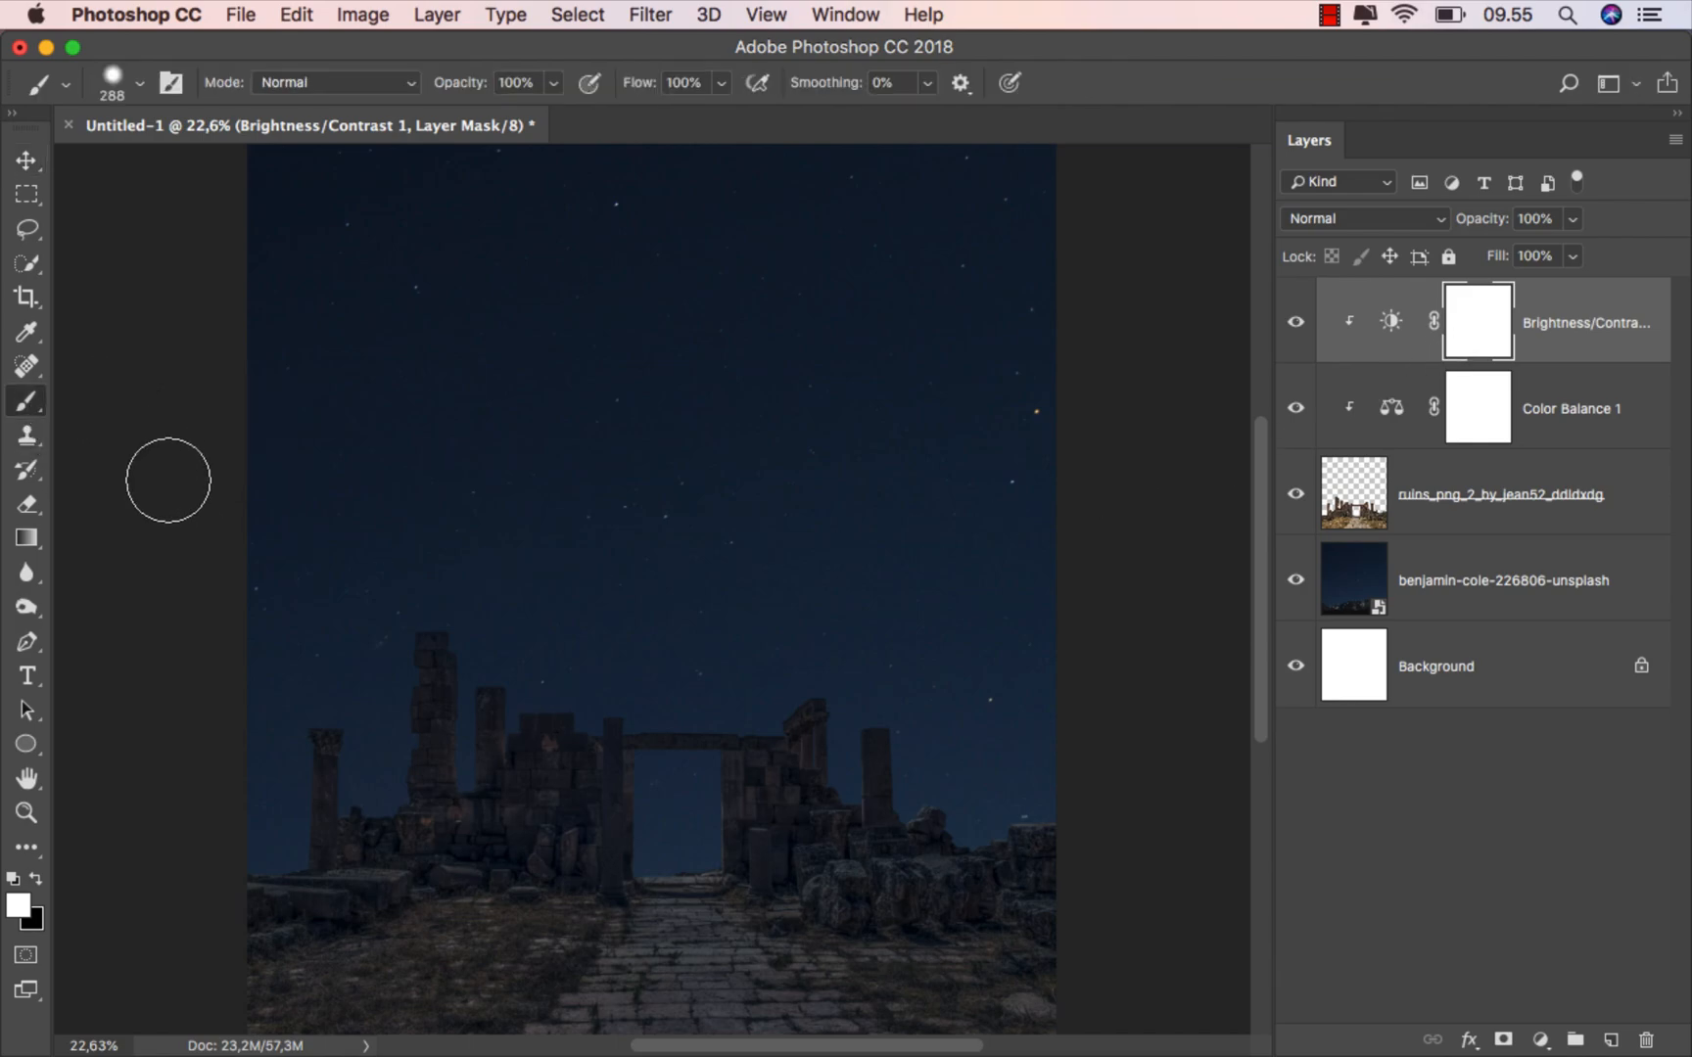
{"action": "left_click", "coordinate": [36, 878]}
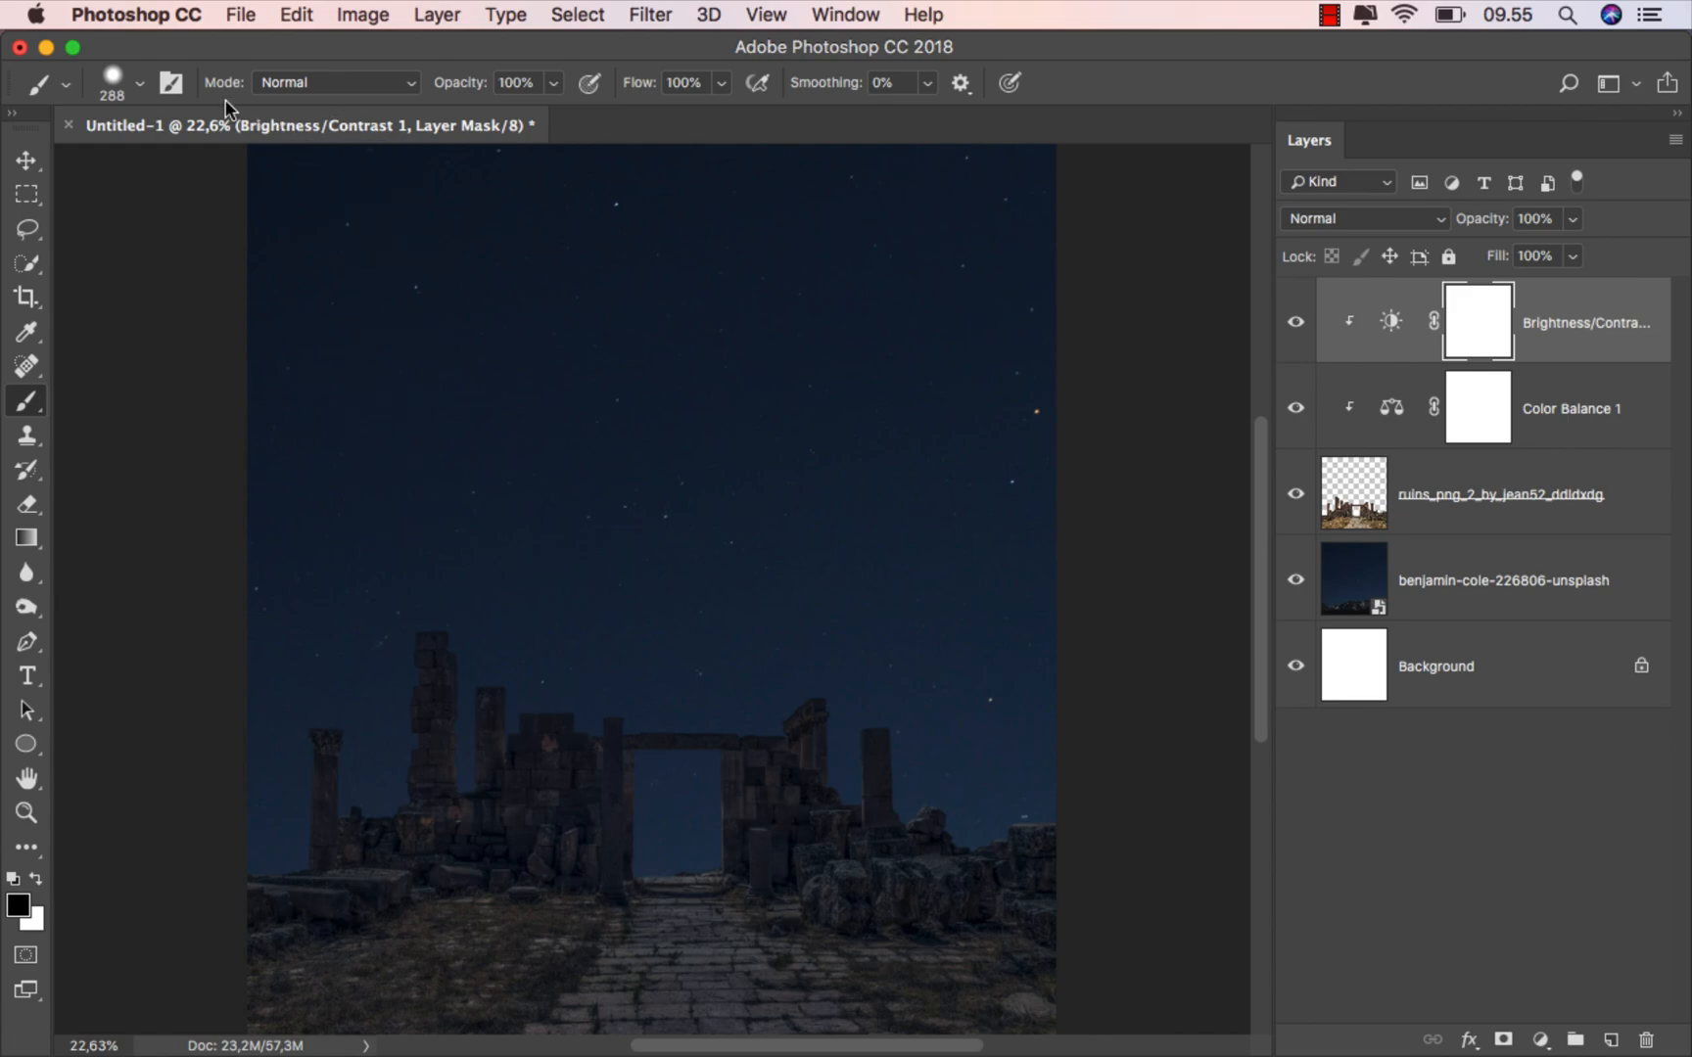
{"action": "left_click", "coordinate": [116, 79]}
{"action": "left_click", "coordinate": [94, 378]}
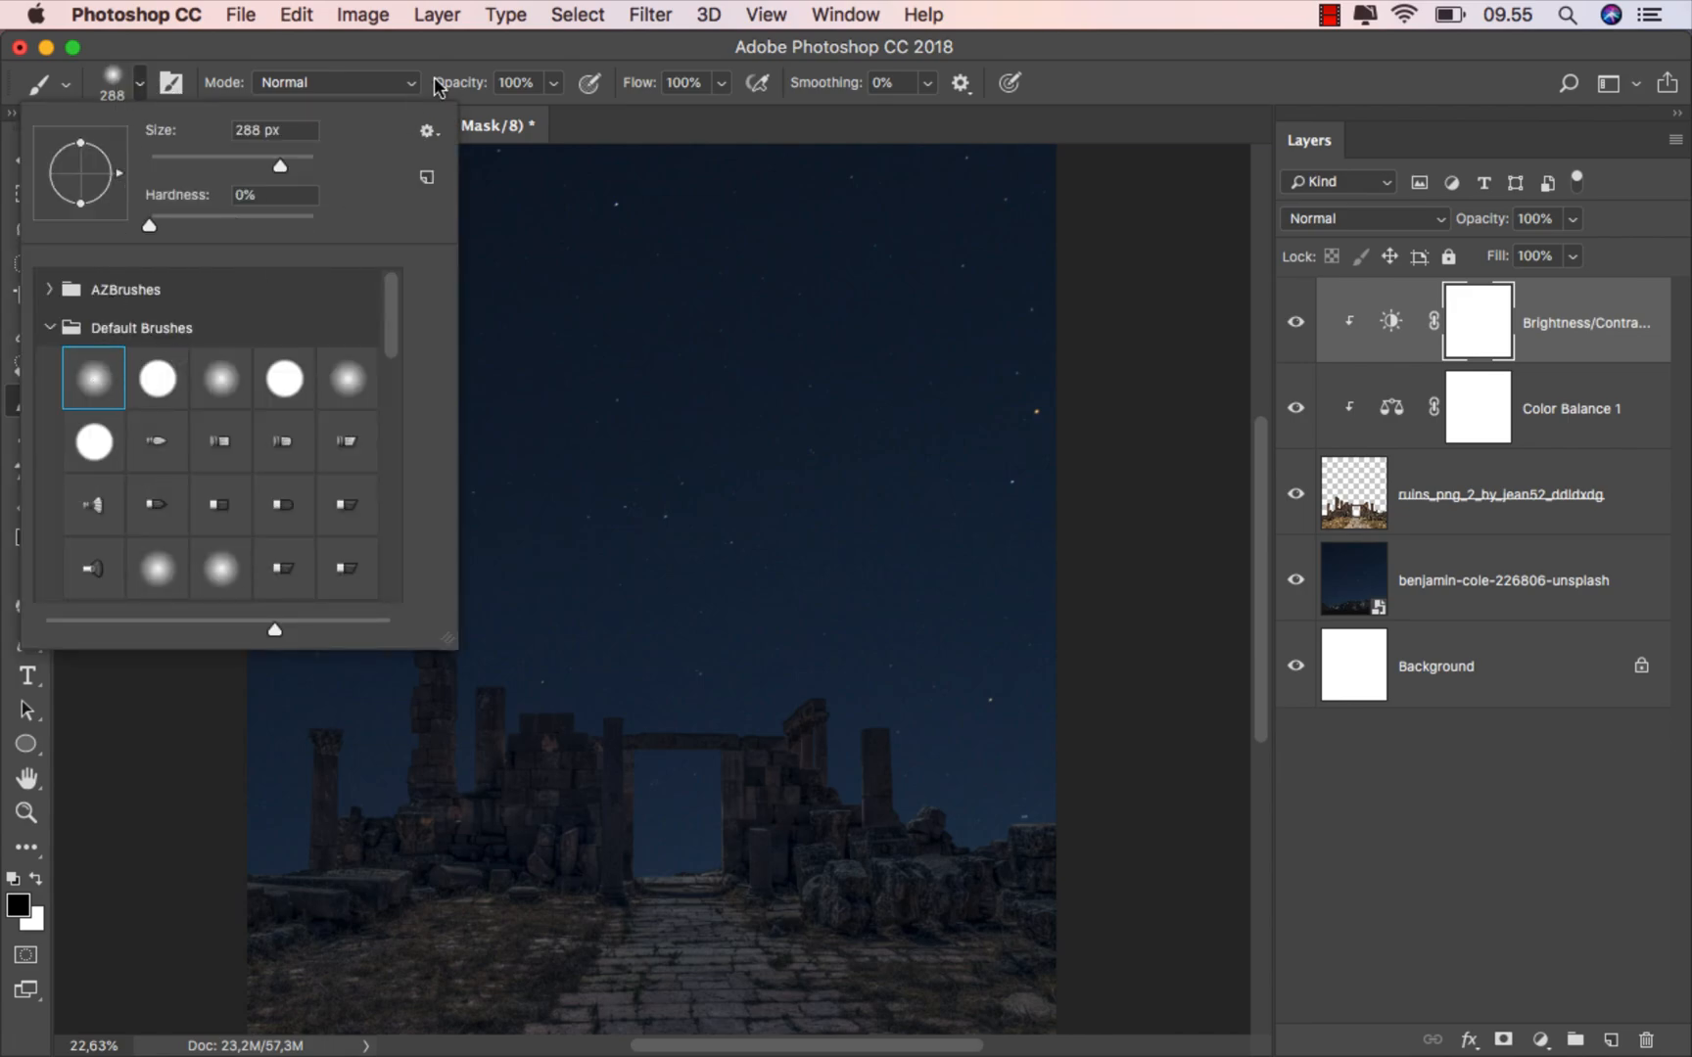
{"action": "left_click", "coordinate": [501, 44]}
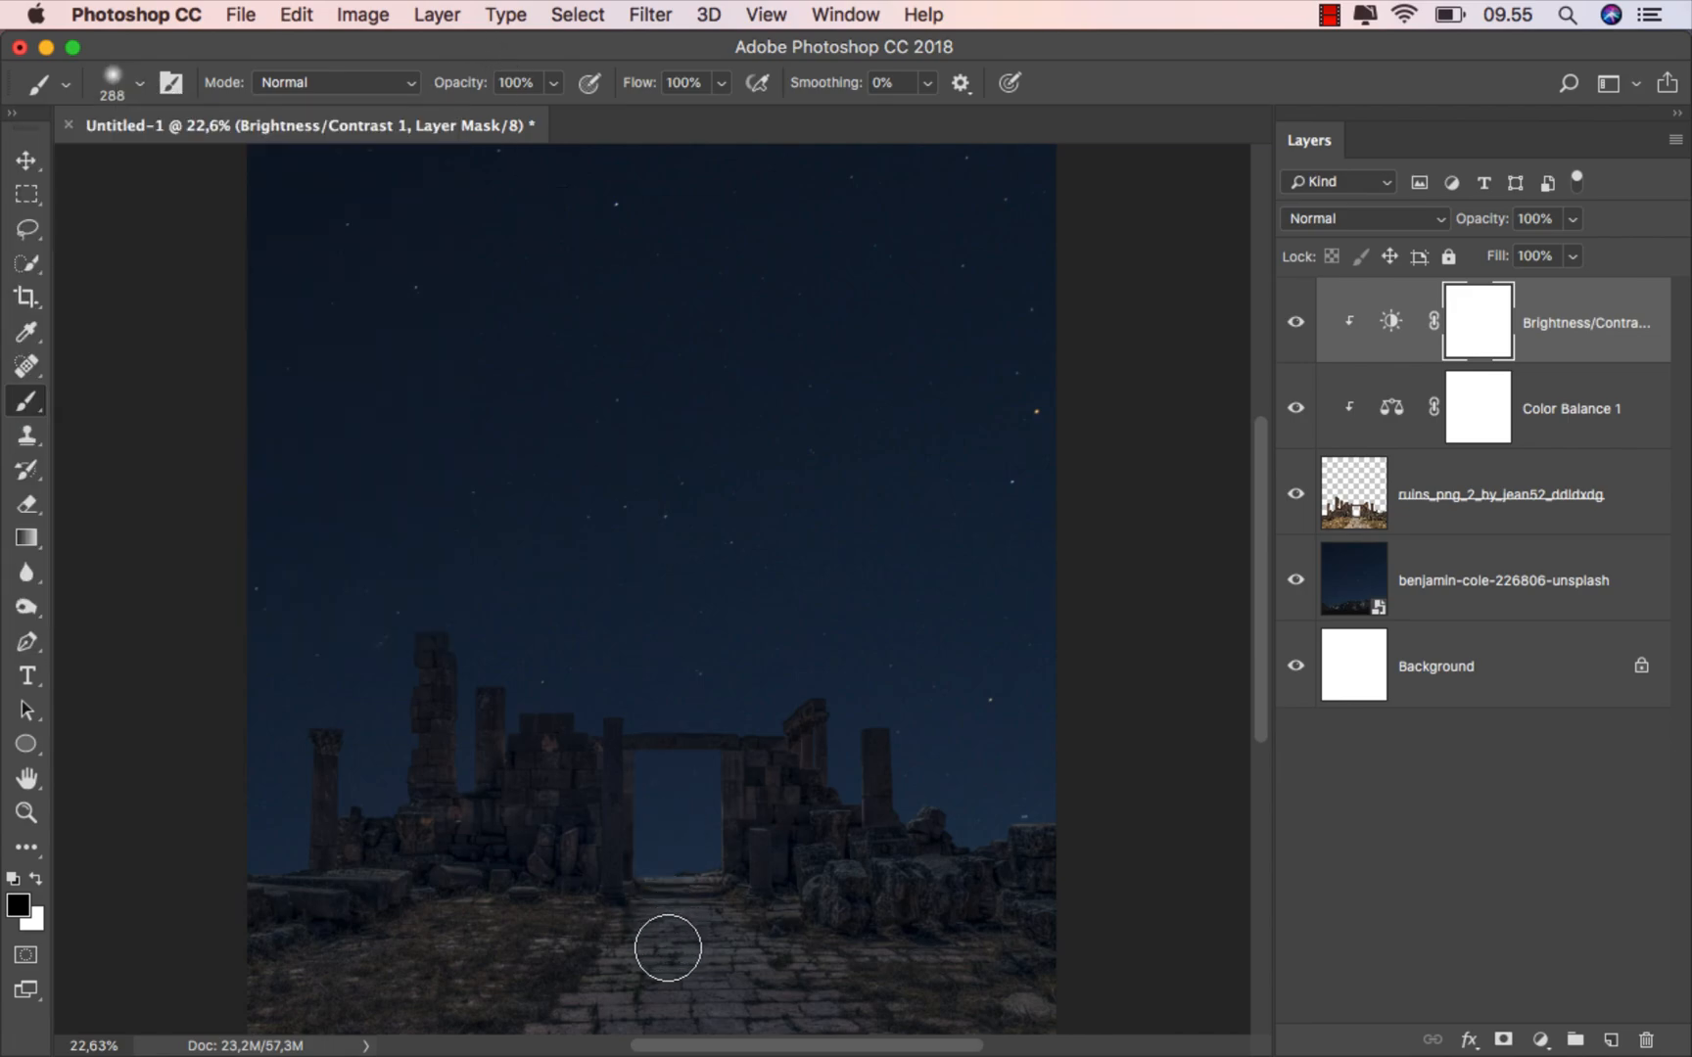
{"action": "key", "text": "bracketright"}
{"action": "key", "text": "bracketright"}
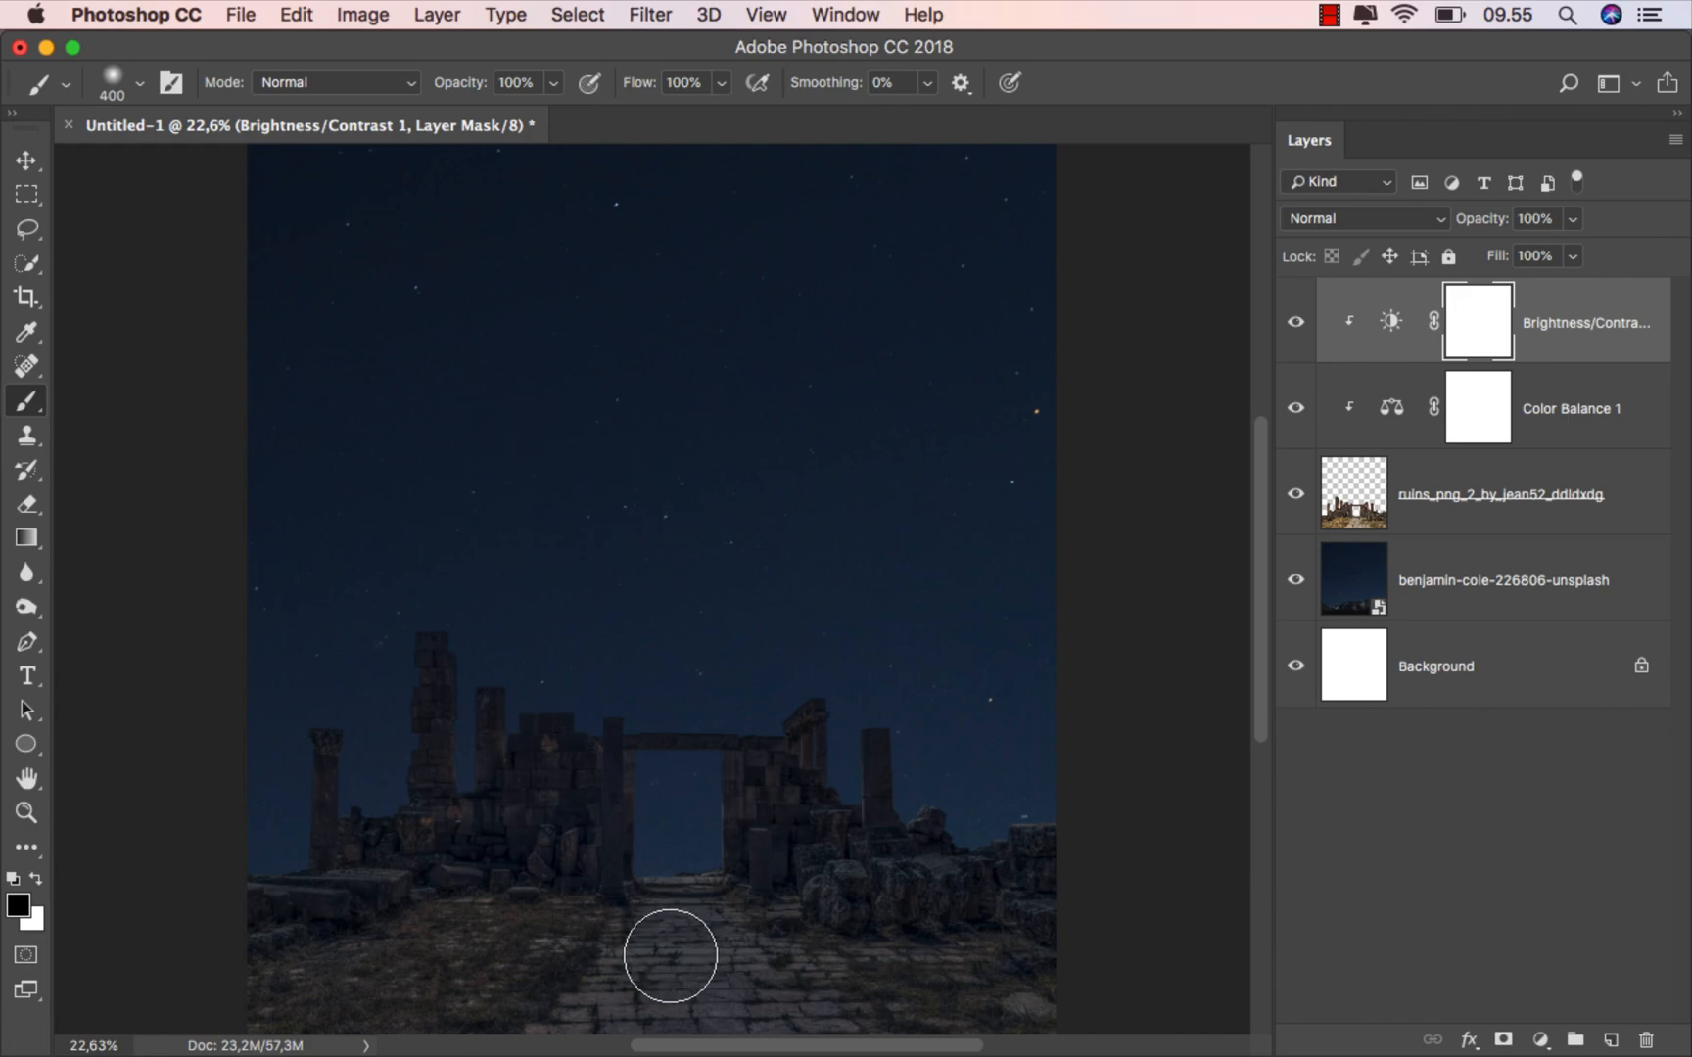
{"action": "key", "text": "bracketleft"}
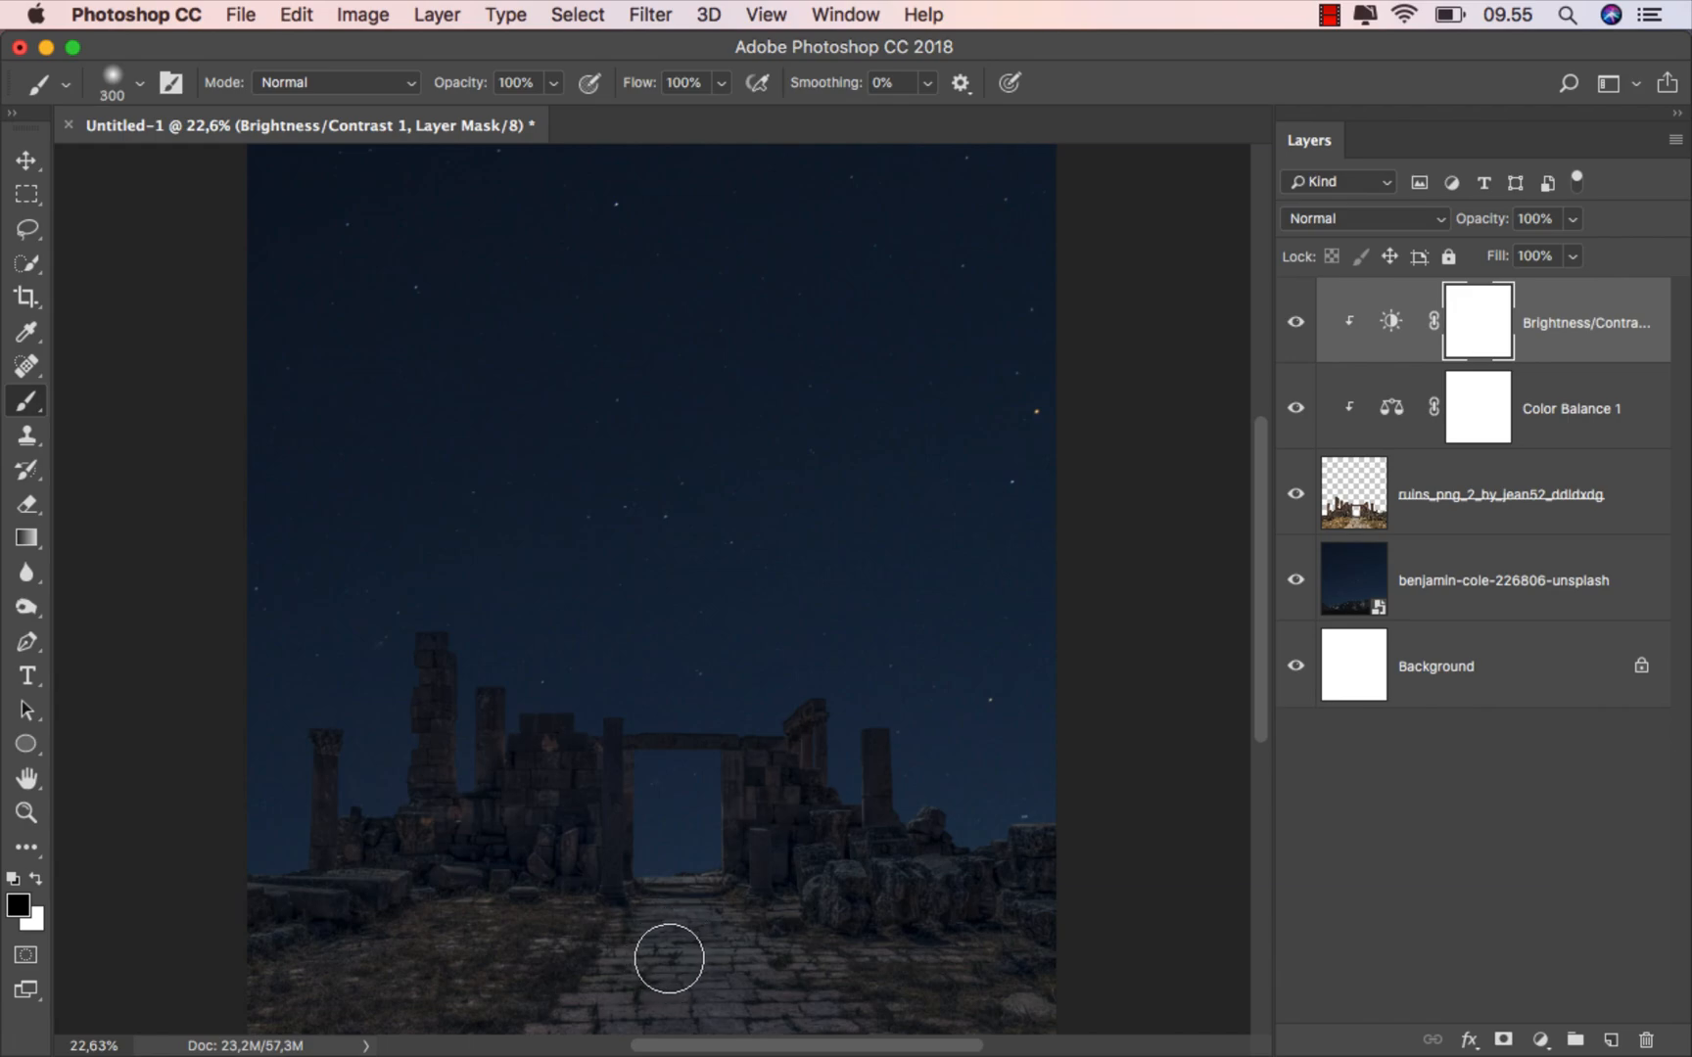
{"action": "left_click", "coordinate": [668, 959]}
Stretch the dab on the Brightness/Contrast mask to 514.49% width and 106.79% height across the foreground ground using Free Transform.
{"action": "scroll", "coordinate": [686, 930], "scroll_direction": "down", "scroll_amount": 3}
{"action": "scroll", "coordinate": [725, 910], "scroll_direction": "up", "scroll_amount": 4}
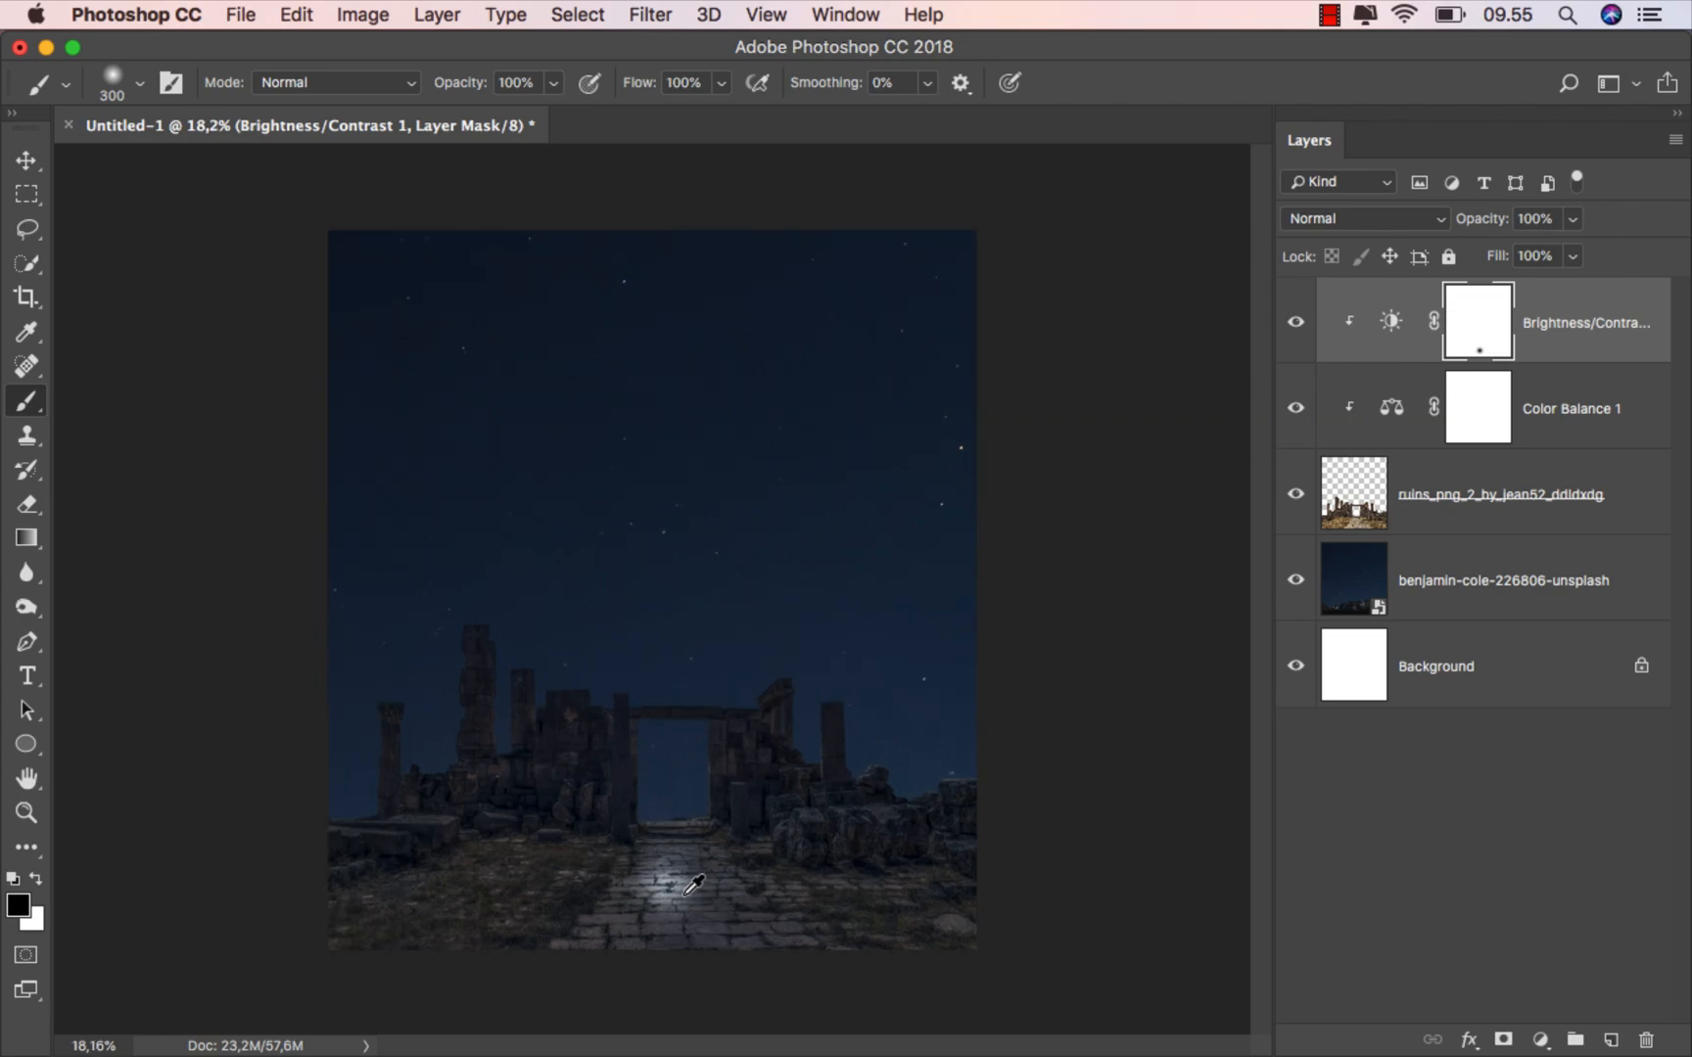
{"action": "scroll", "coordinate": [702, 896], "scroll_direction": "down", "scroll_amount": 2}
{"action": "key", "text": "super+t"}
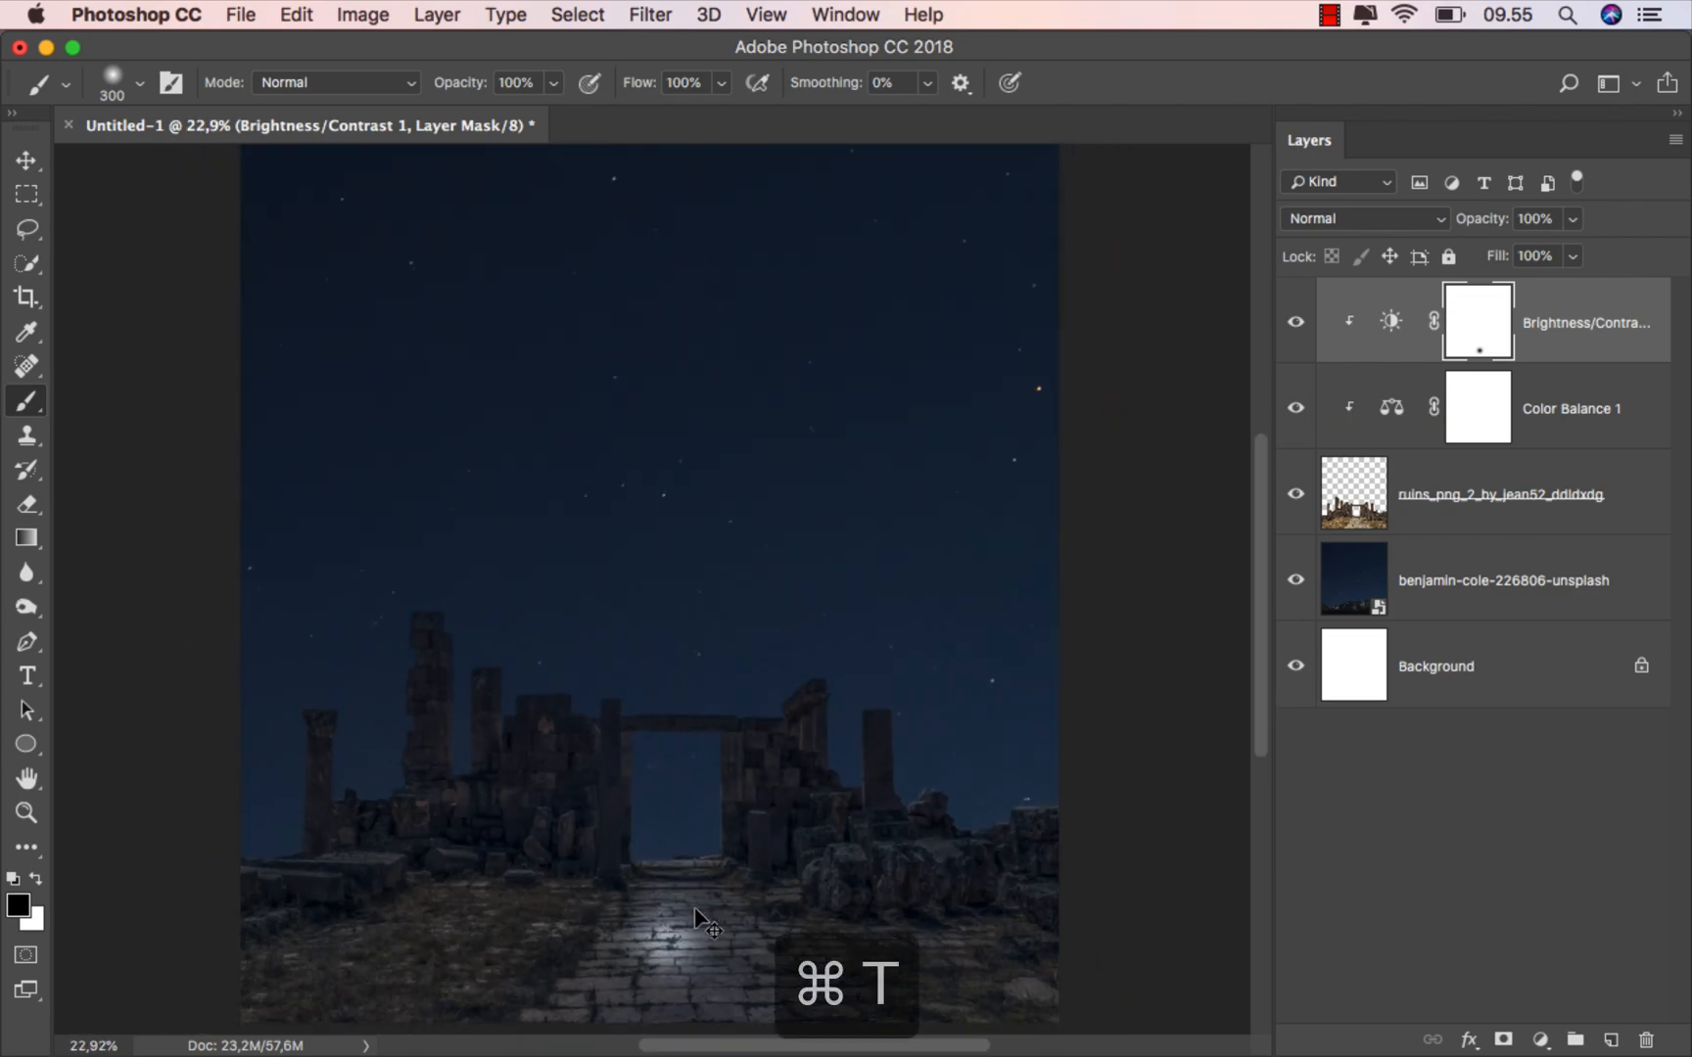
{"action": "left_click_drag", "start_coordinate": [759, 944], "coordinate": [1027, 944]}
{"action": "left_click_drag", "start_coordinate": [337, 952], "coordinate": [245, 946]}
{"action": "mouse_move", "coordinate": [1008, 944]}
{"action": "left_mouse_down"}
{"action": "mouse_move", "coordinate": [939, 946]}
{"action": "mouse_move", "coordinate": [993, 946]}
{"action": "left_mouse_up"}
{"action": "left_click_drag", "start_coordinate": [618, 868], "coordinate": [619, 858]}
{"action": "left_click_drag", "start_coordinate": [623, 1006], "coordinate": [619, 1021]}
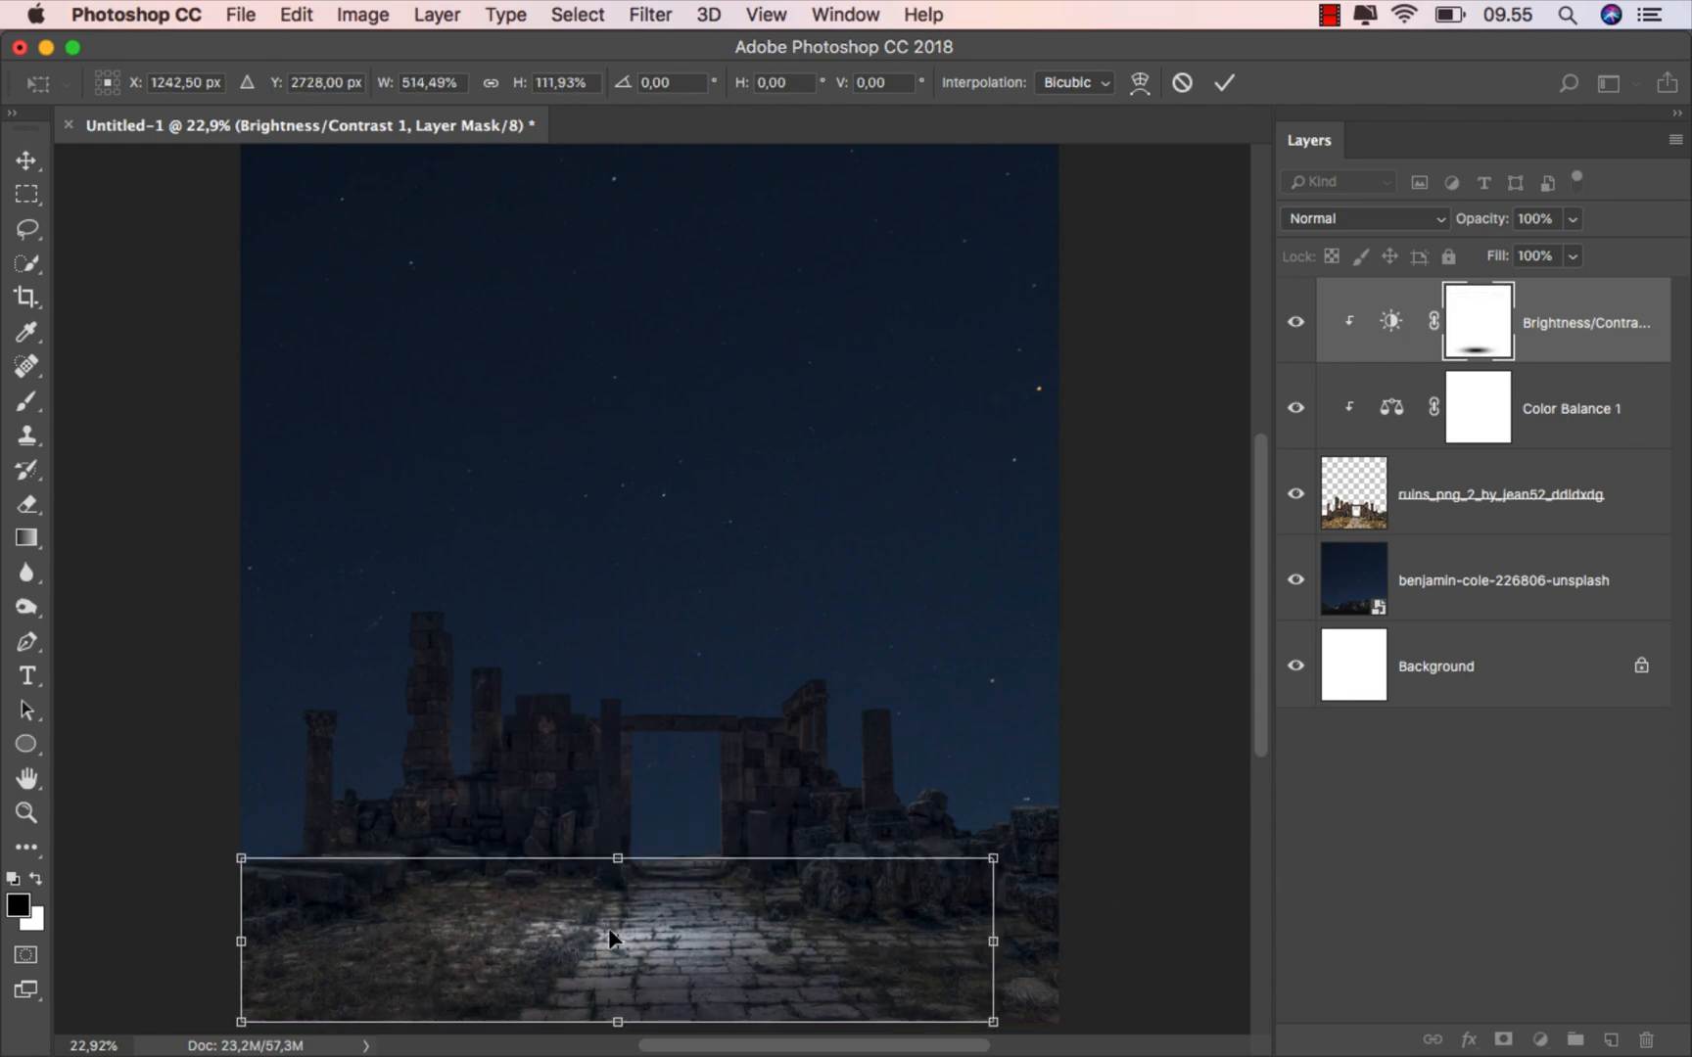
{"action": "left_click_drag", "start_coordinate": [618, 861], "coordinate": [618, 866]}
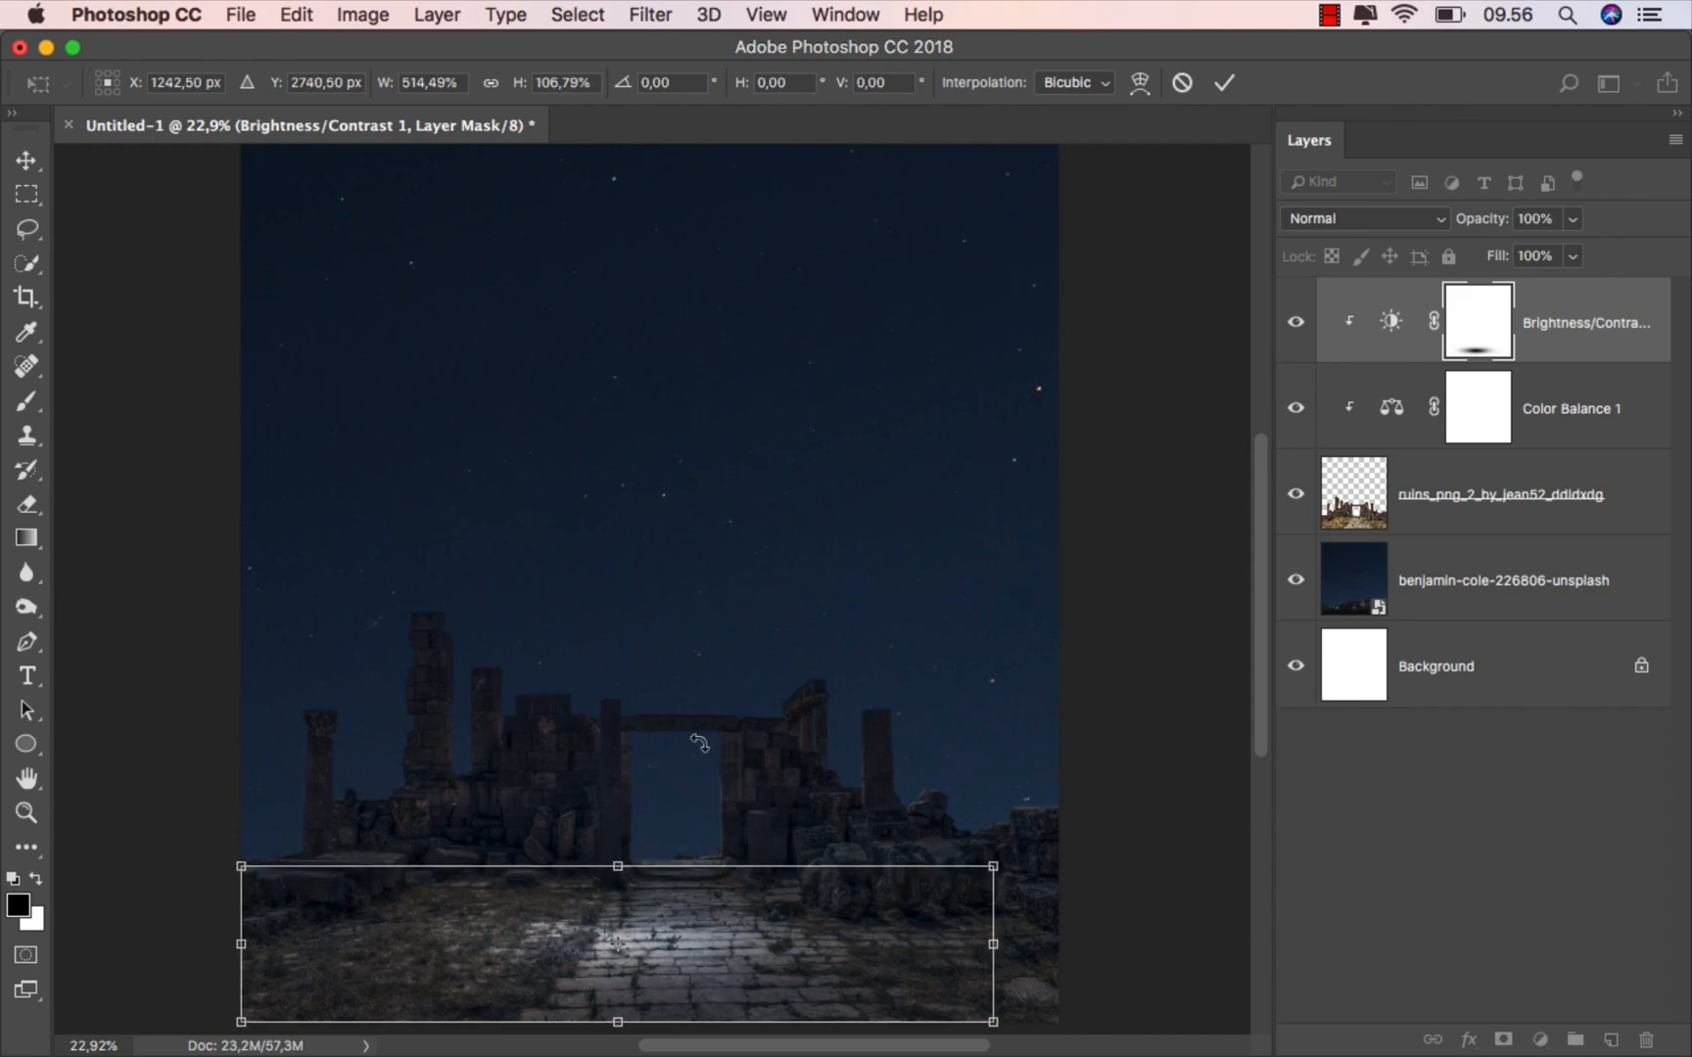
{"action": "left_click", "coordinate": [1225, 86]}
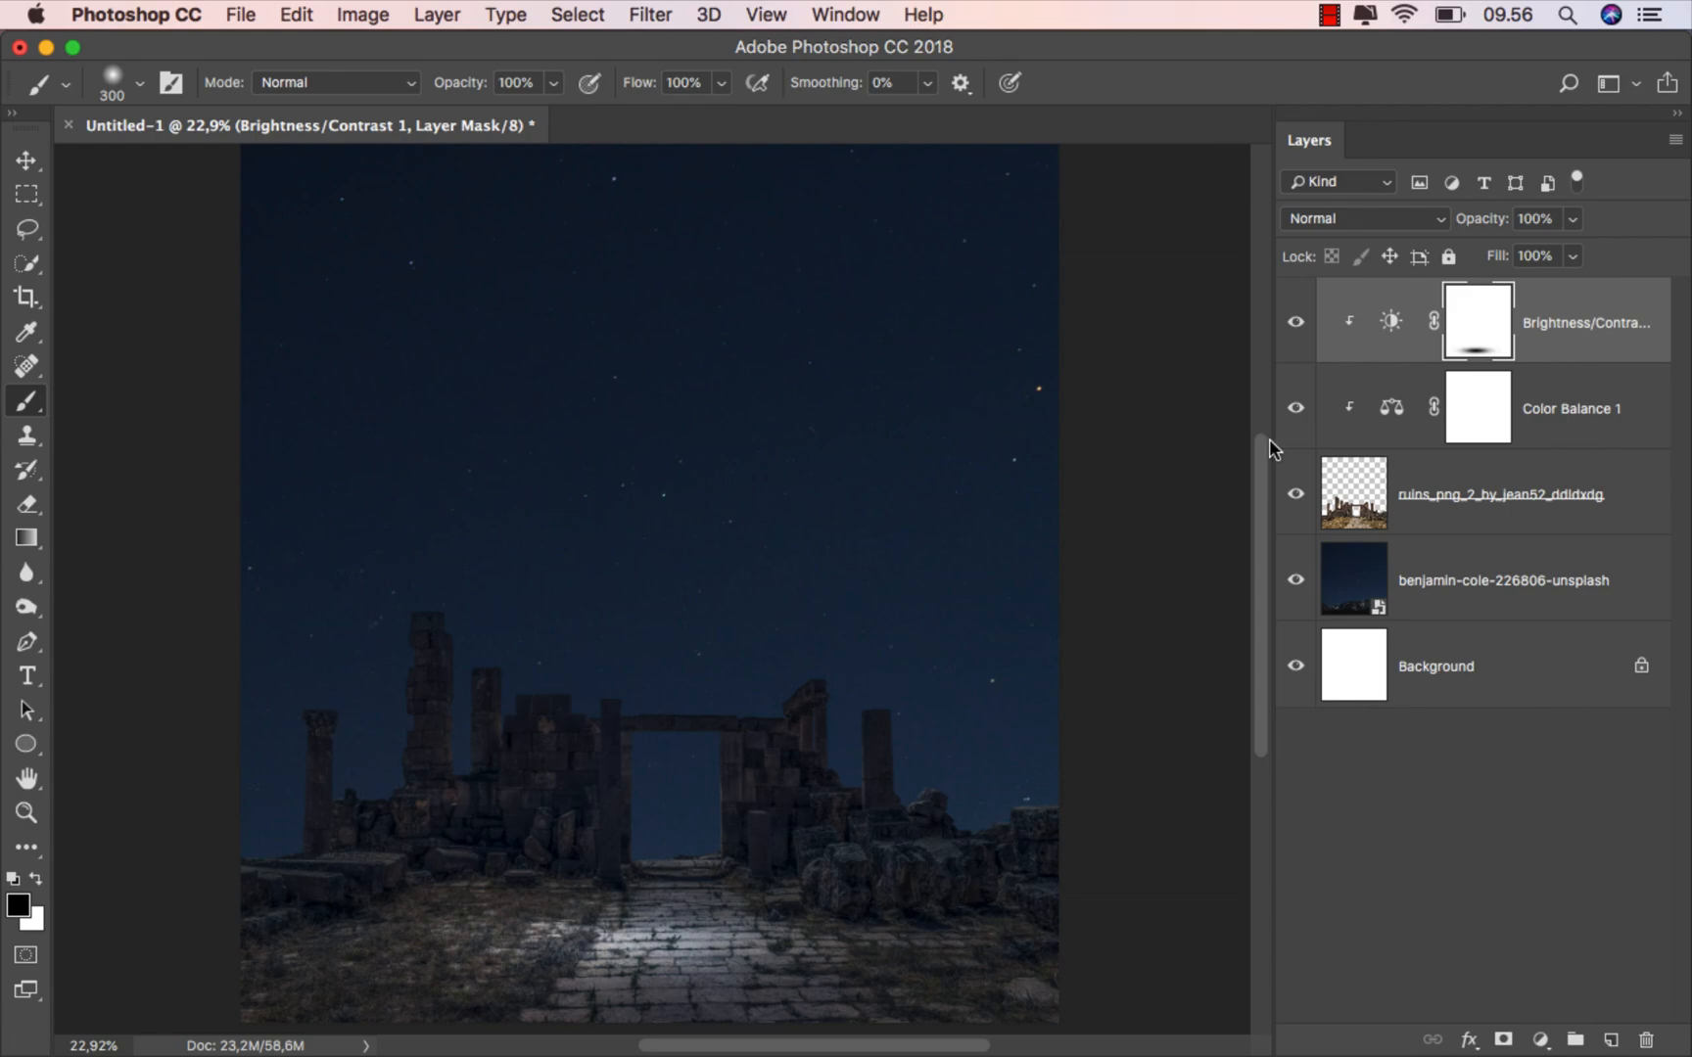
Enable a white Soft Light Inner Shadow on the ruins layer with 55% opacity, 90° angle, 10 px distance and 10 px size.
{"action": "left_click_drag", "start_coordinate": [1268, 441], "coordinate": [1241, 445]}
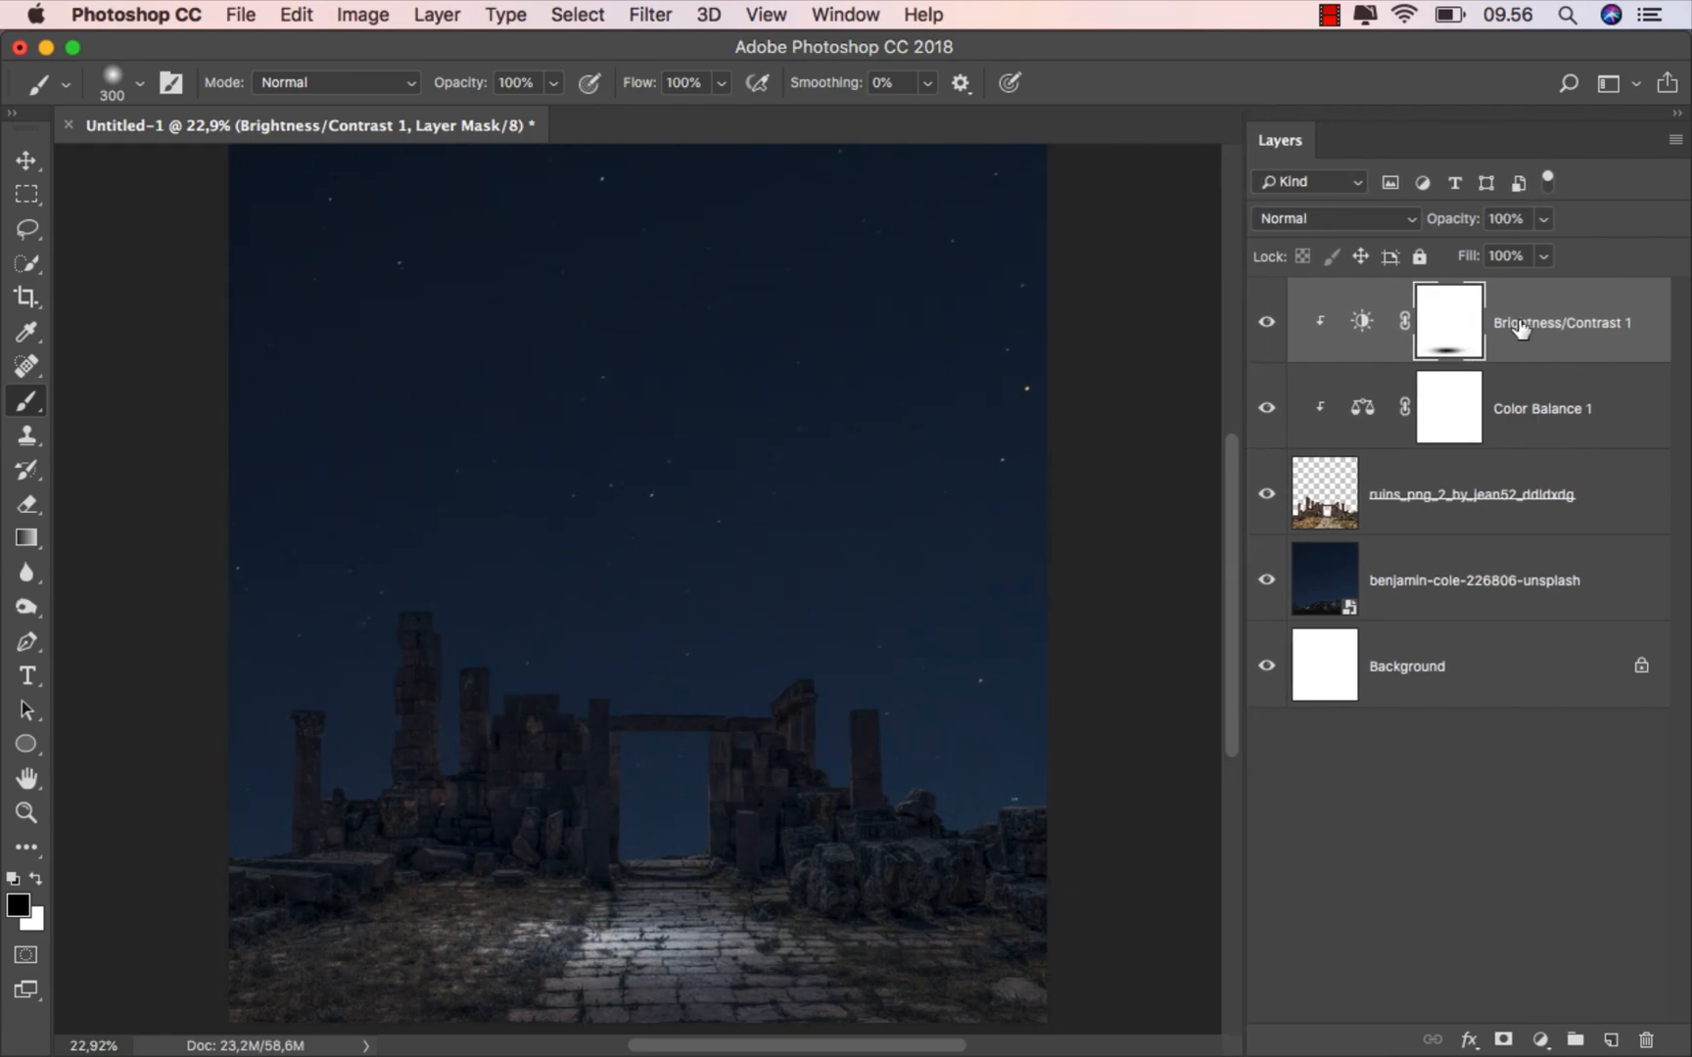
{"action": "left_click", "coordinate": [1464, 497]}
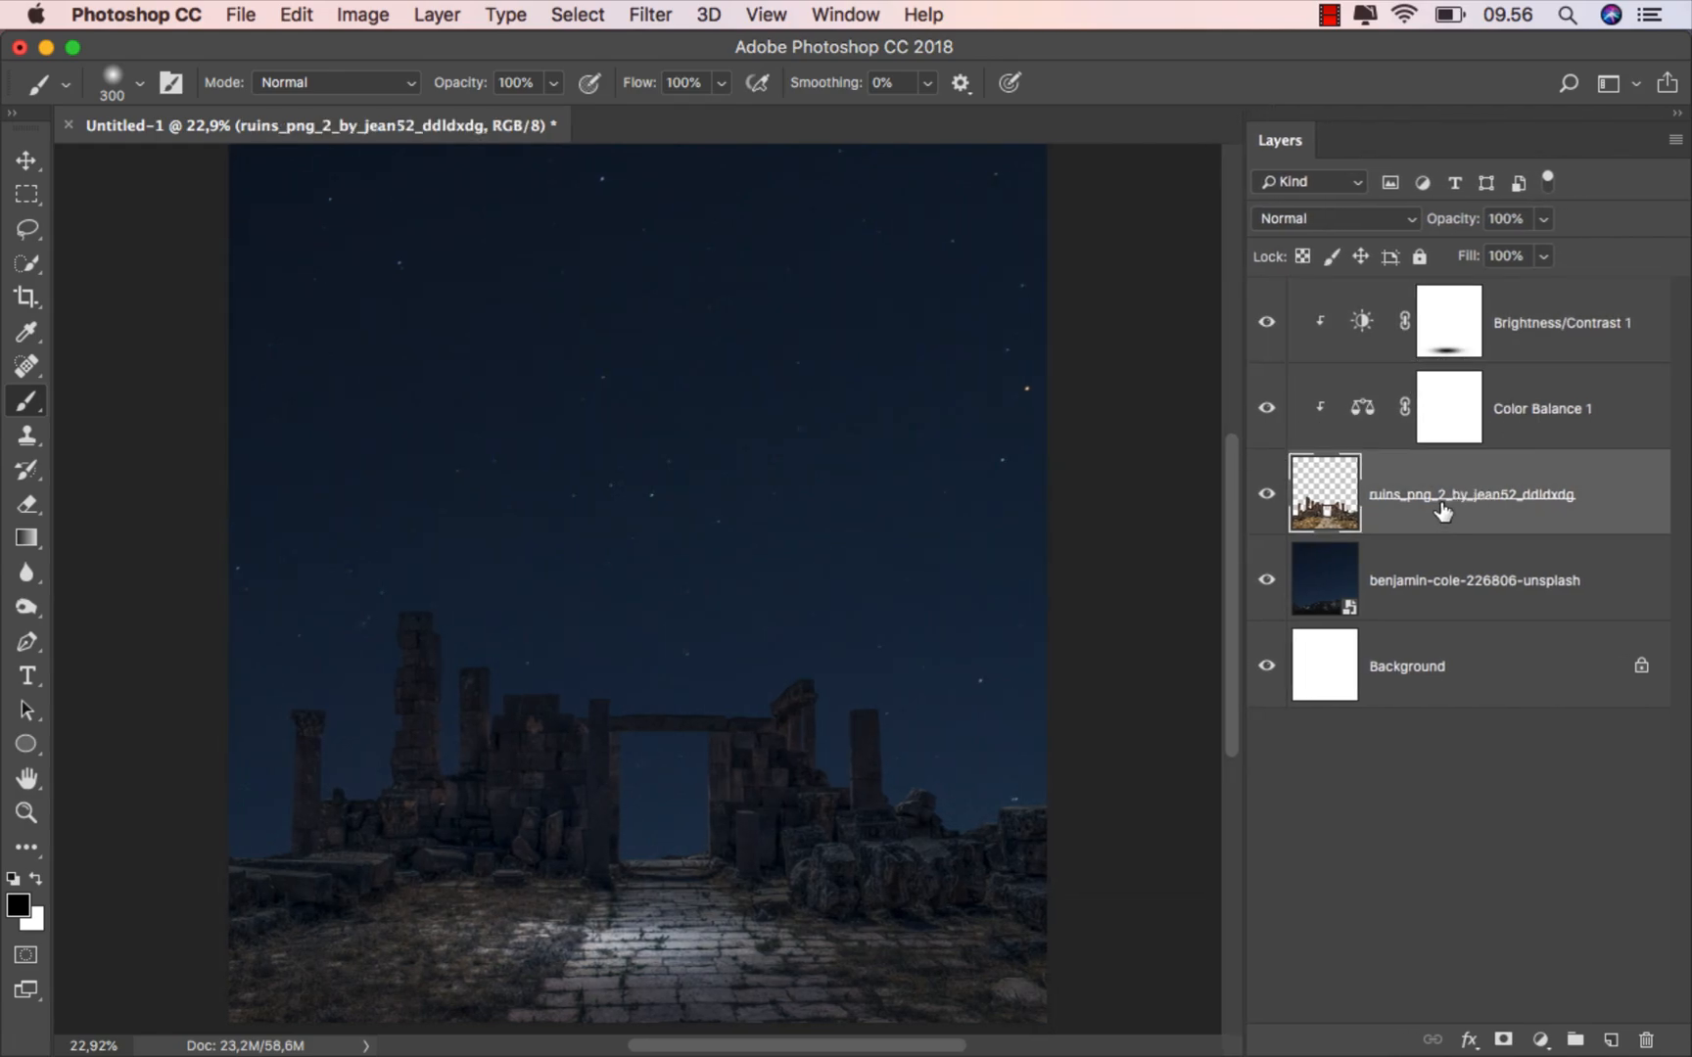
{"action": "right_click", "coordinate": [1435, 505]}
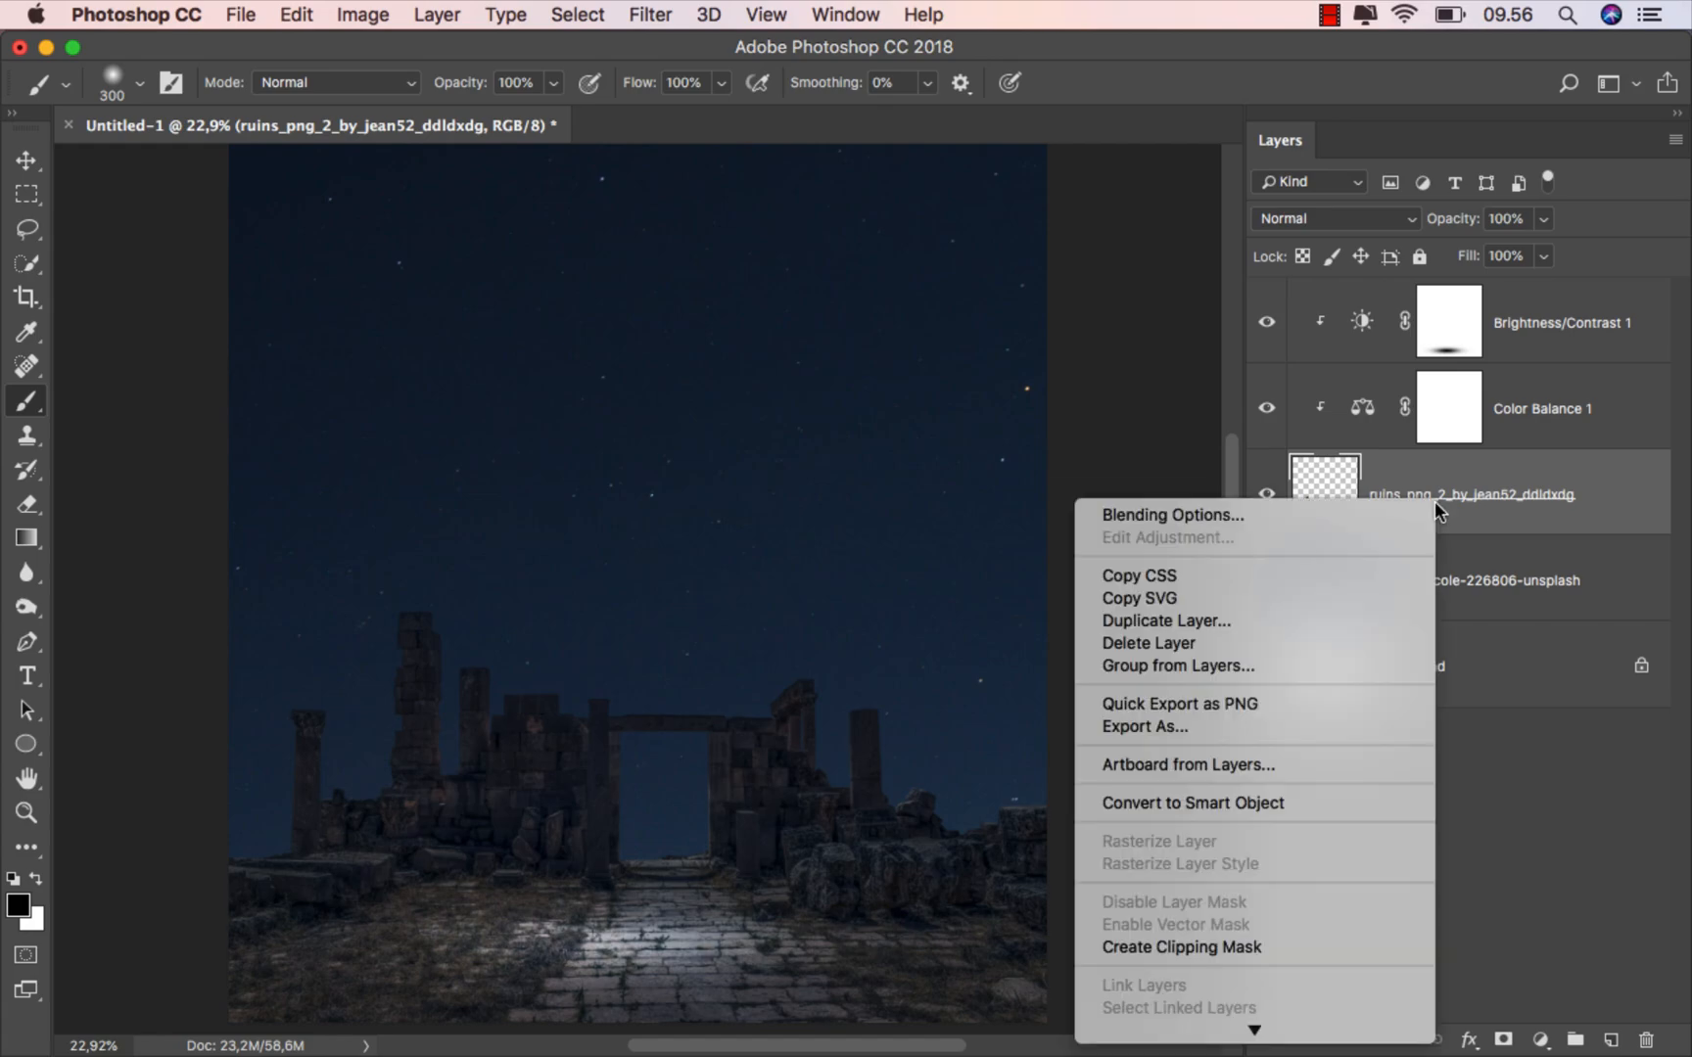
{"action": "left_click", "coordinate": [1379, 513]}
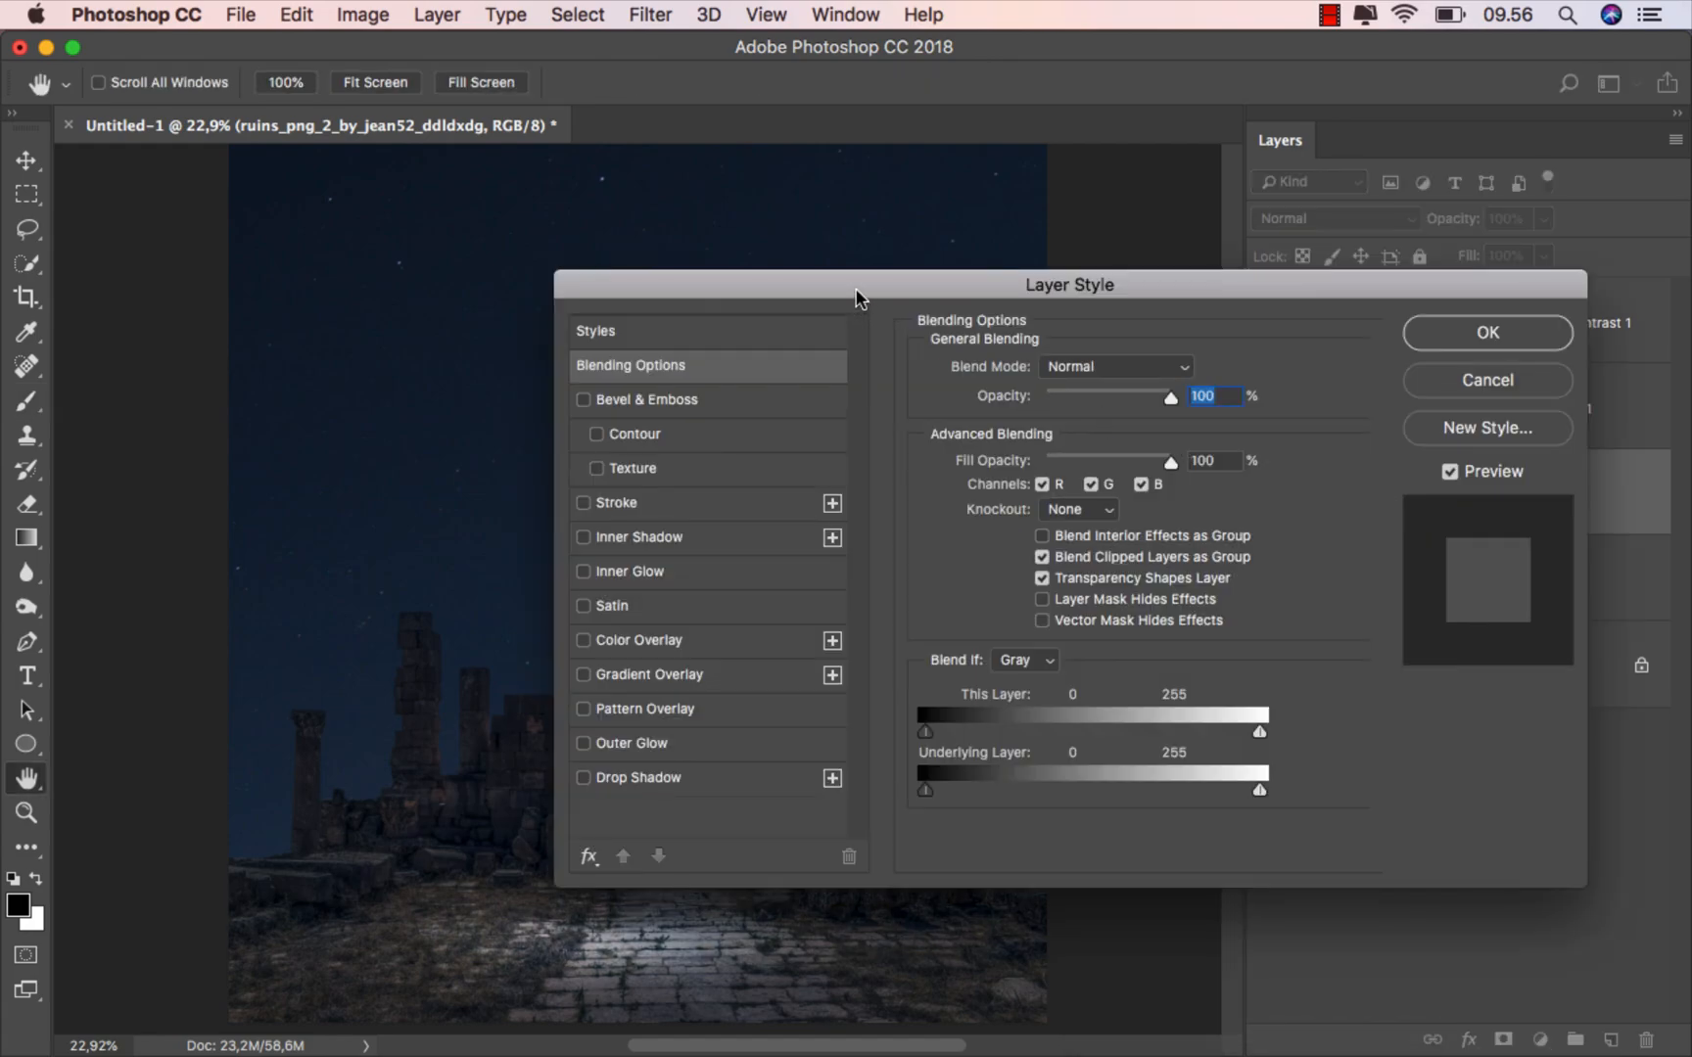
{"action": "left_click_drag", "start_coordinate": [856, 297], "coordinate": [1131, 285]}
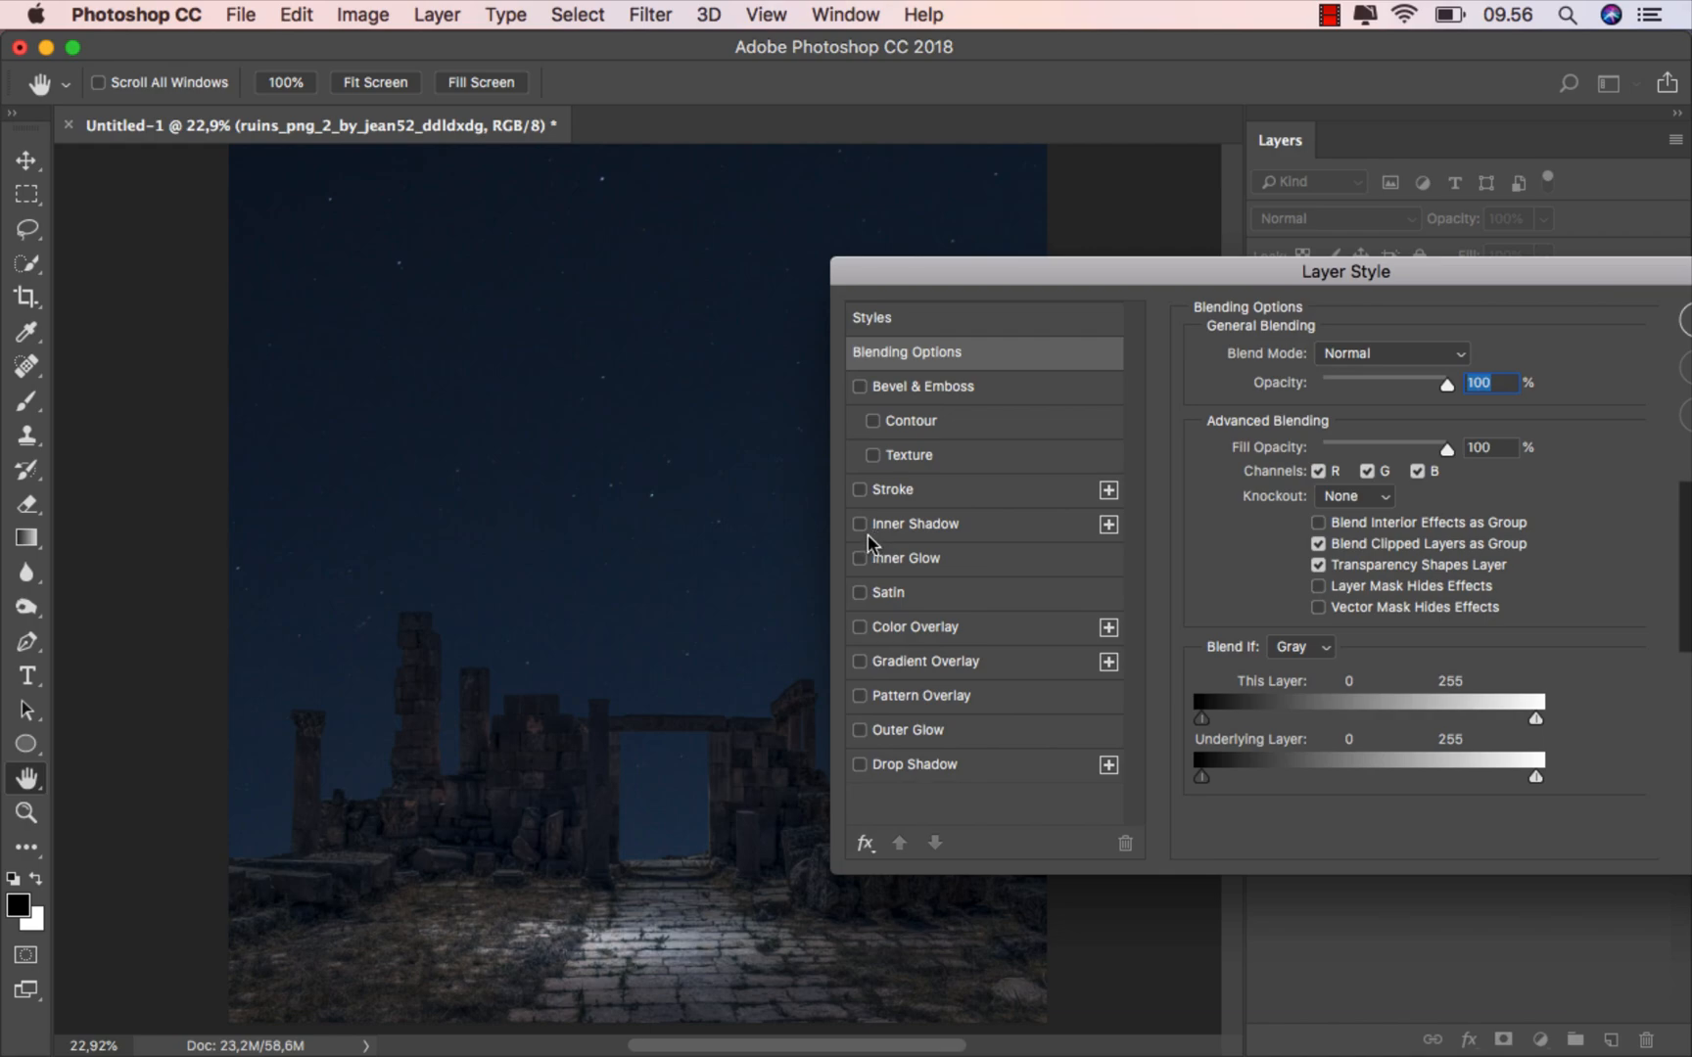
{"action": "left_click", "coordinate": [902, 524]}
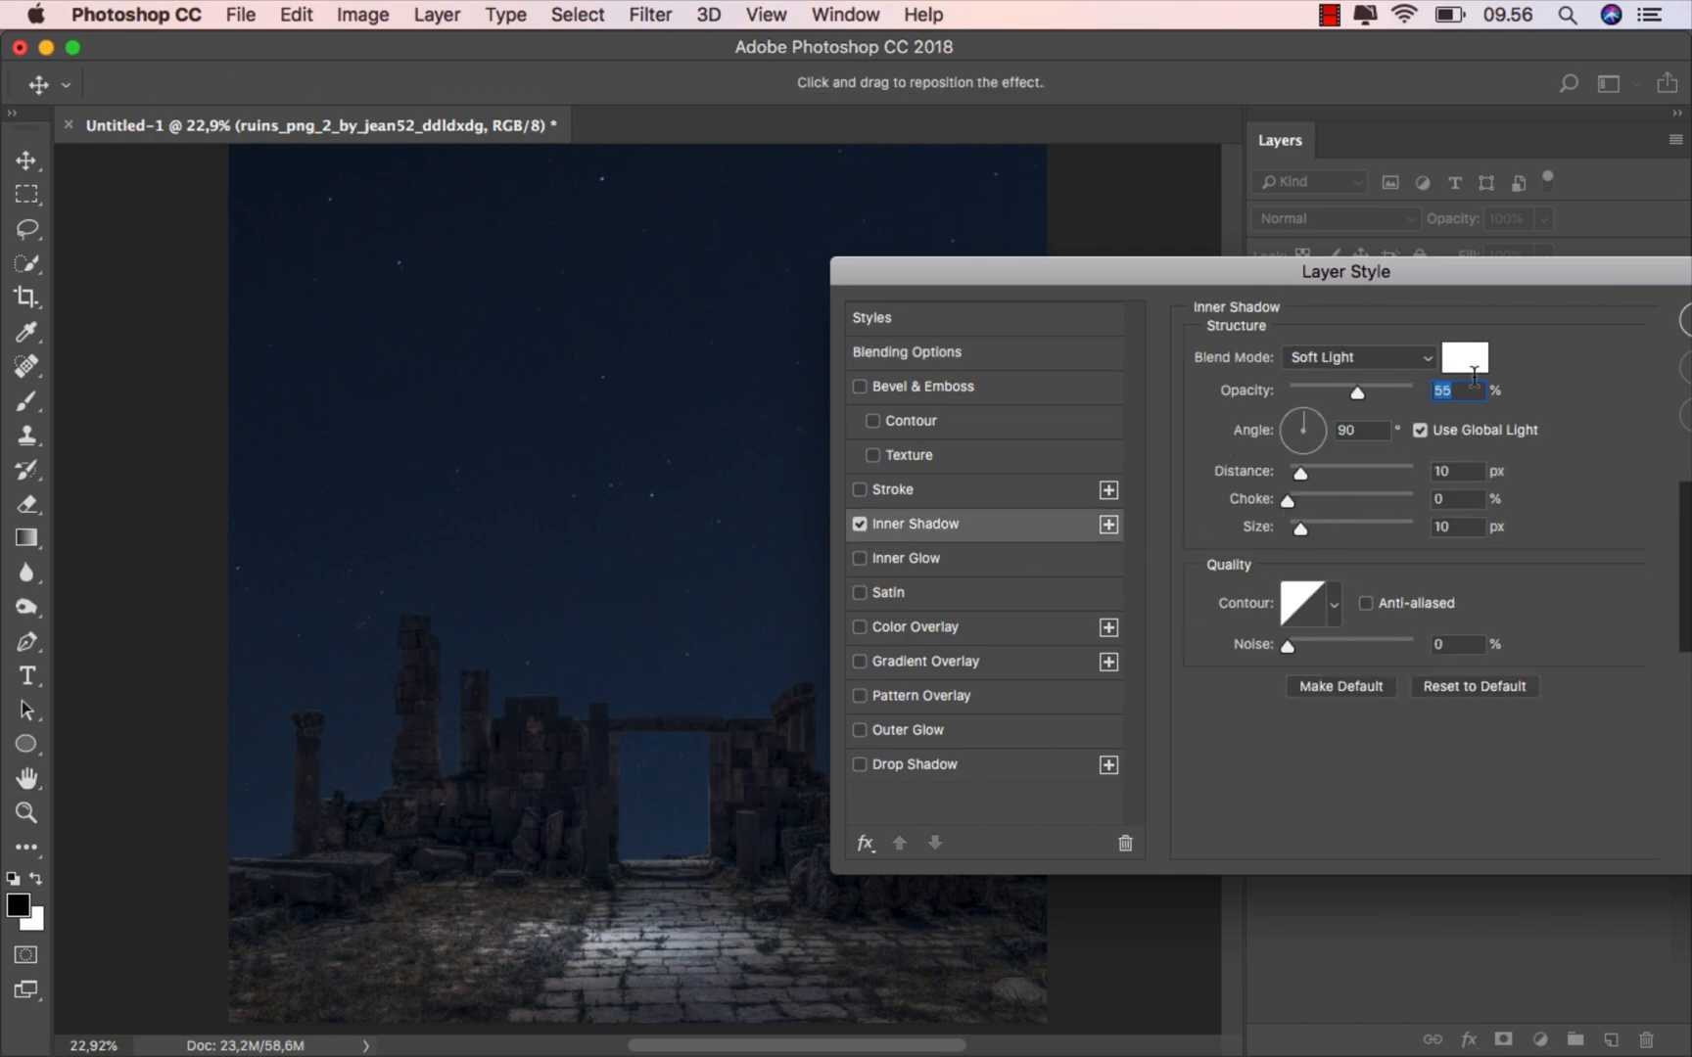
{"action": "left_click", "coordinate": [1466, 360]}
{"action": "left_click_drag", "start_coordinate": [938, 563], "coordinate": [874, 504]}
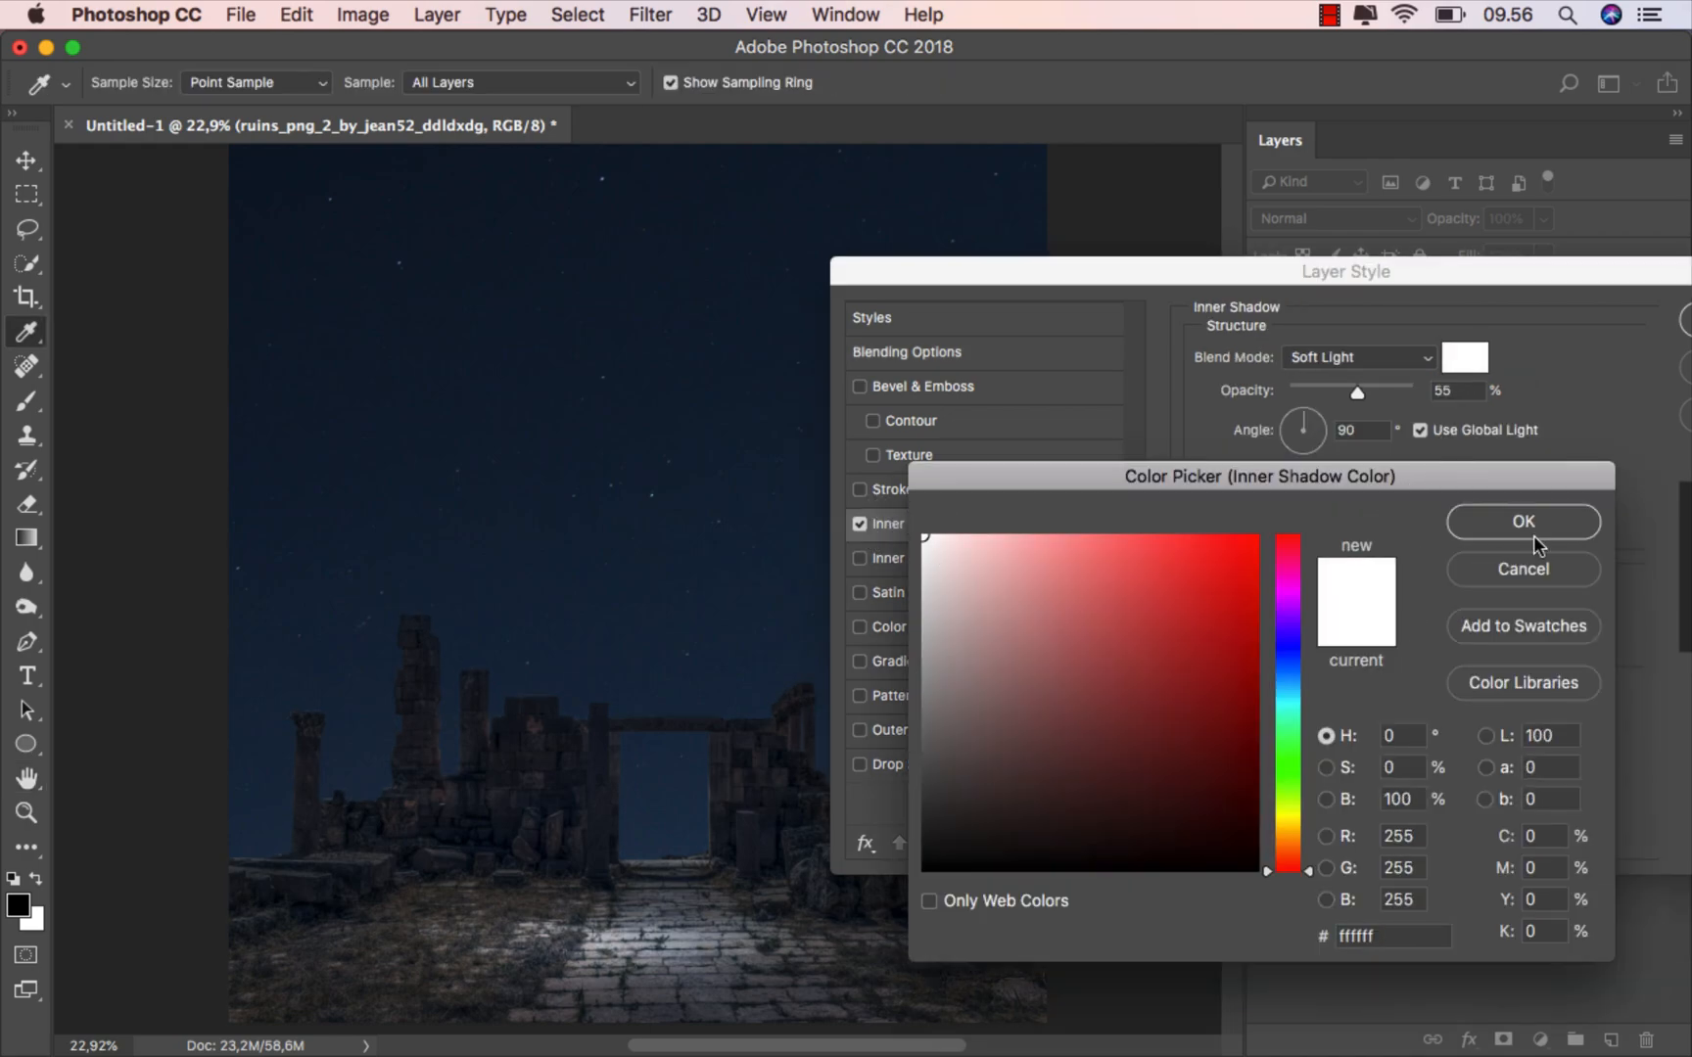
{"action": "left_click", "coordinate": [1533, 536]}
Compare the ruins with the Inner Shadow off and on, and apply the effect to the layer.
{"action": "left_click_drag", "start_coordinate": [1384, 265], "coordinate": [1358, 265]}
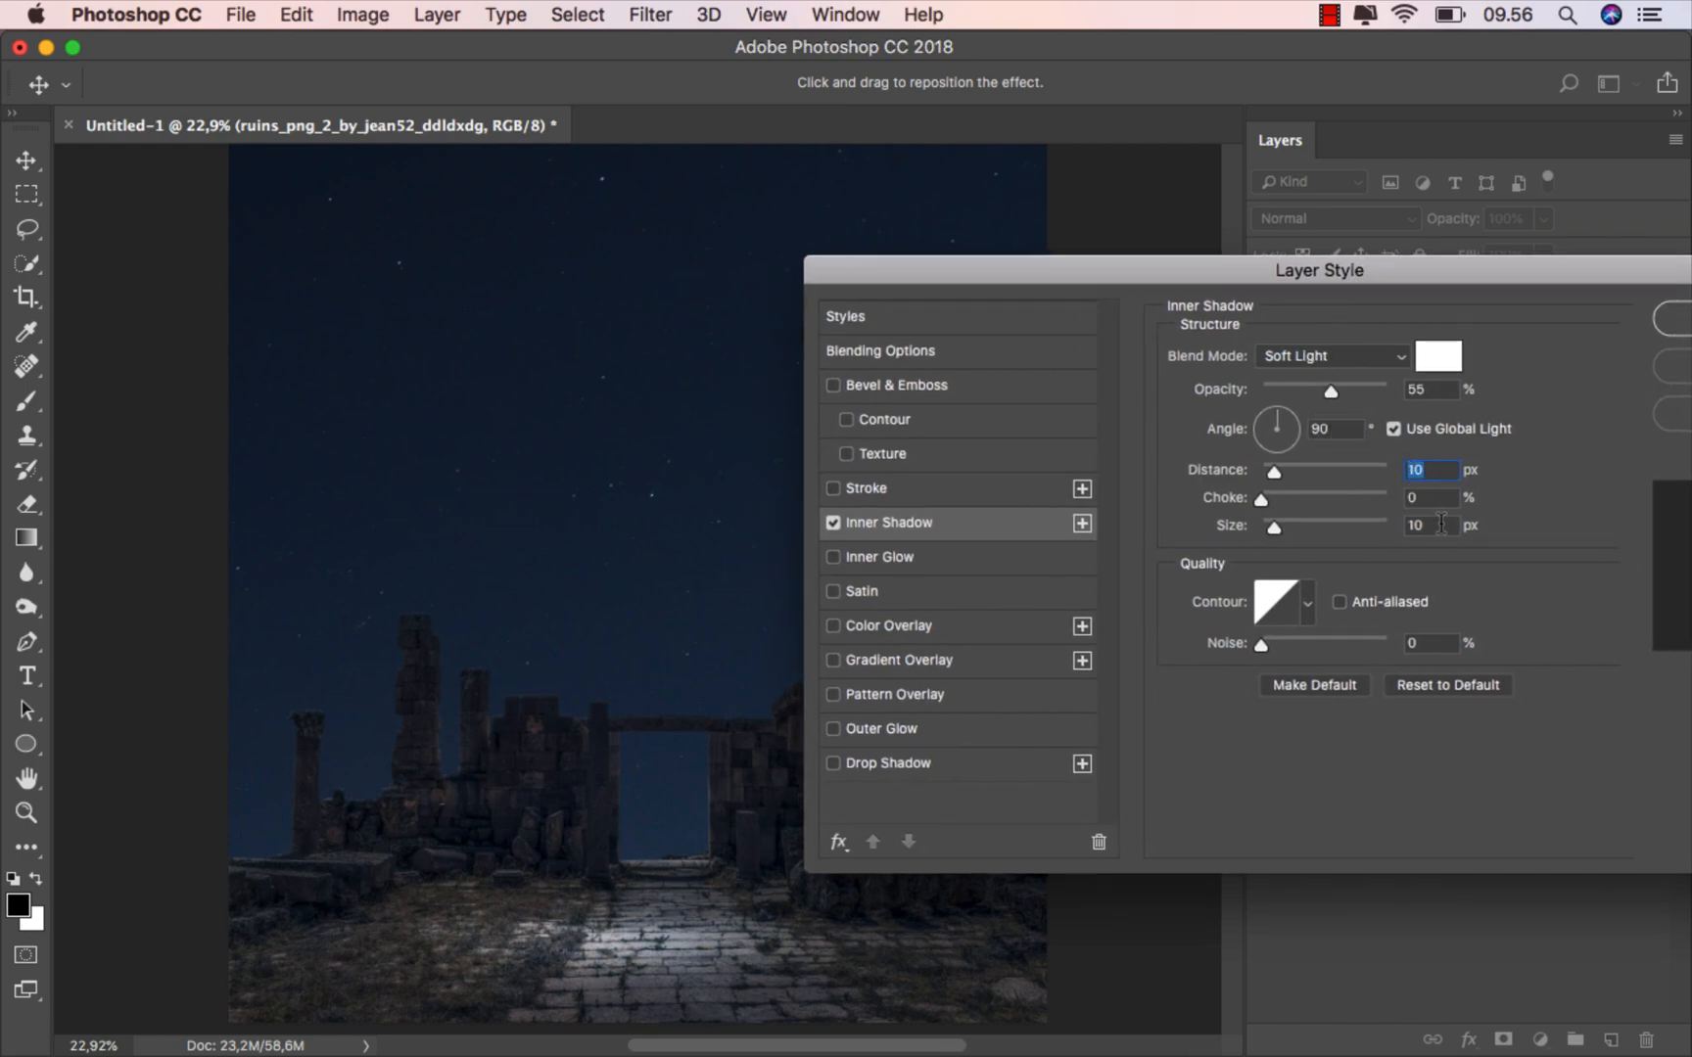
{"action": "left_click", "coordinate": [832, 522]}
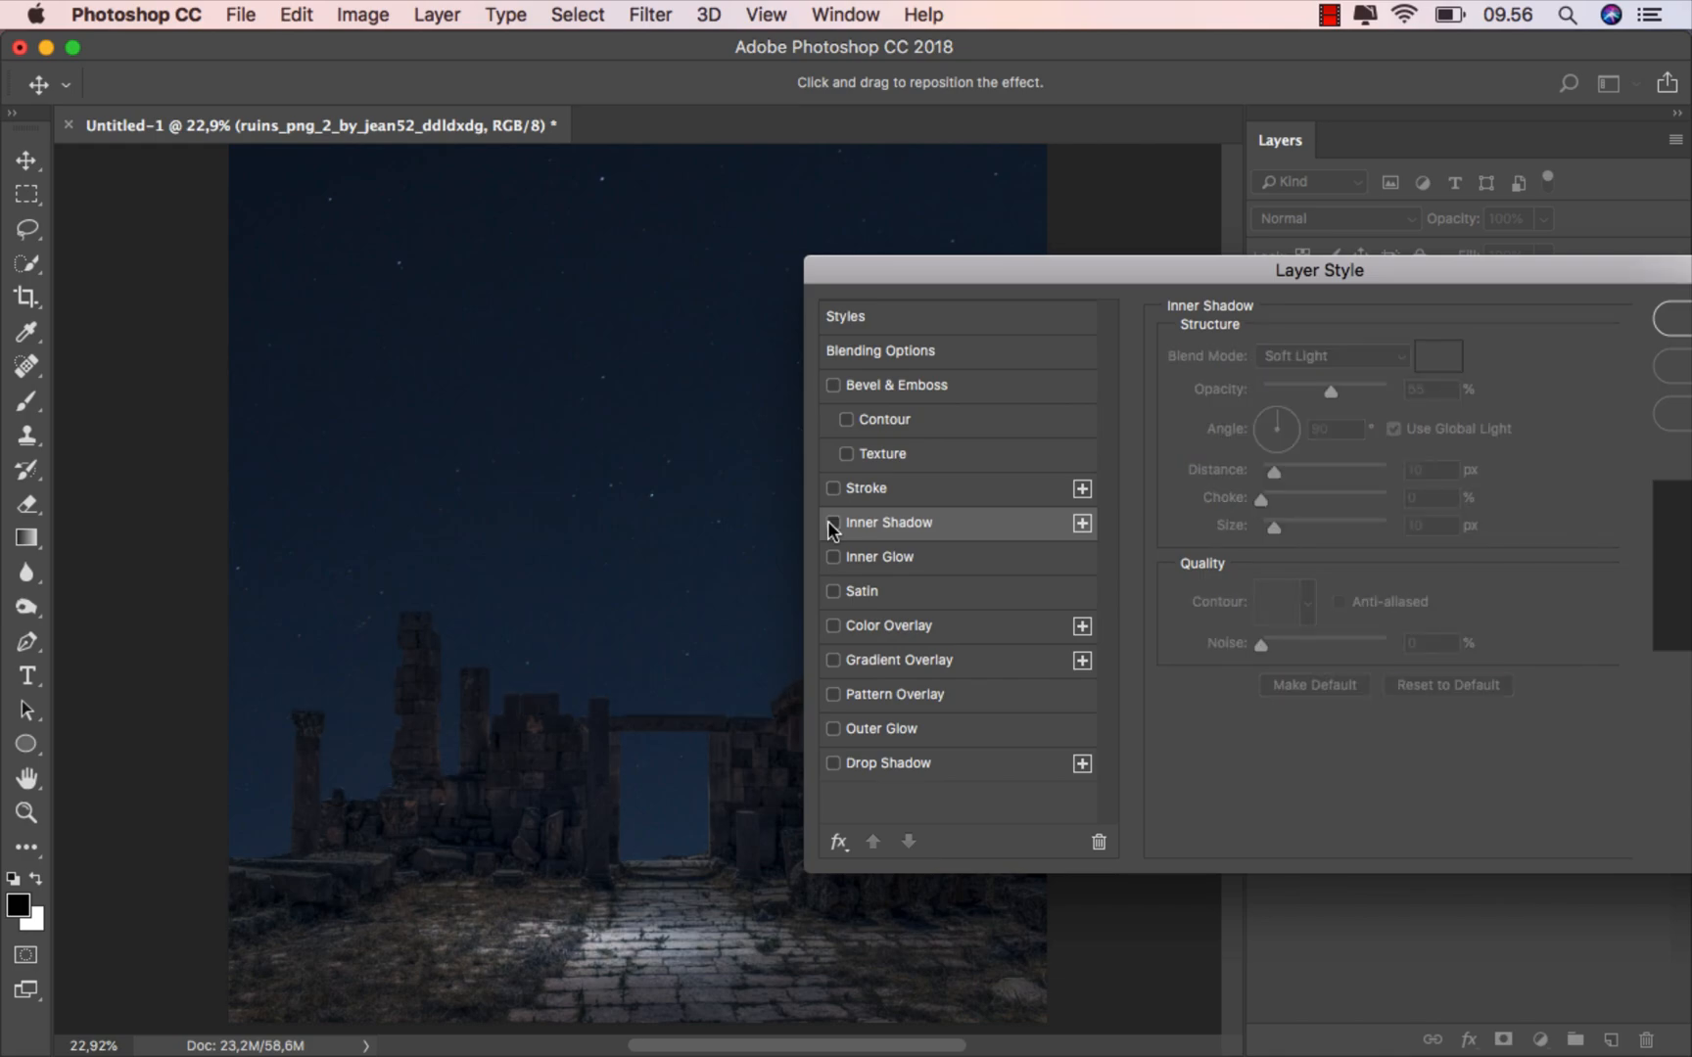
{"action": "left_click", "coordinate": [832, 521]}
{"action": "left_click_drag", "start_coordinate": [1291, 271], "coordinate": [1107, 266]}
{"action": "left_click", "coordinate": [1524, 311]}
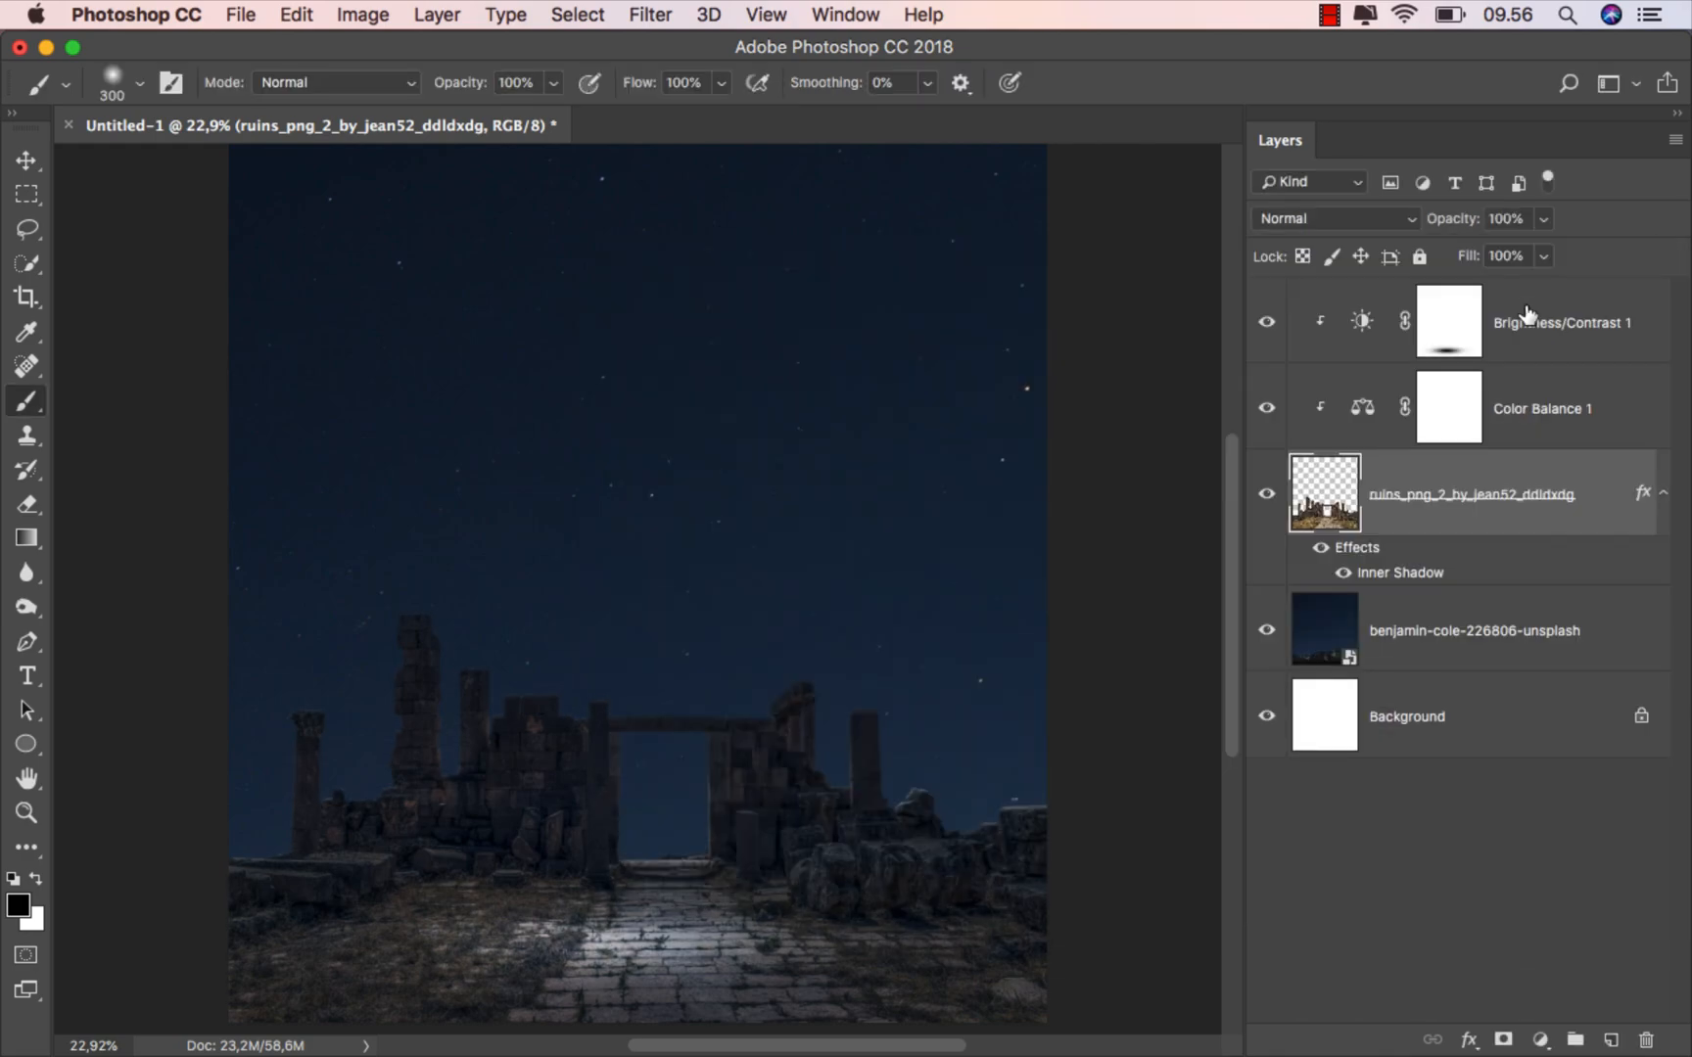
{"action": "left_click", "coordinate": [1343, 575]}
Switch to Finder and place the 99_red_balloons_2 image of the girl with a balloon above the Brightness/Contrast layer.
{"action": "left_click", "coordinate": [1569, 334]}
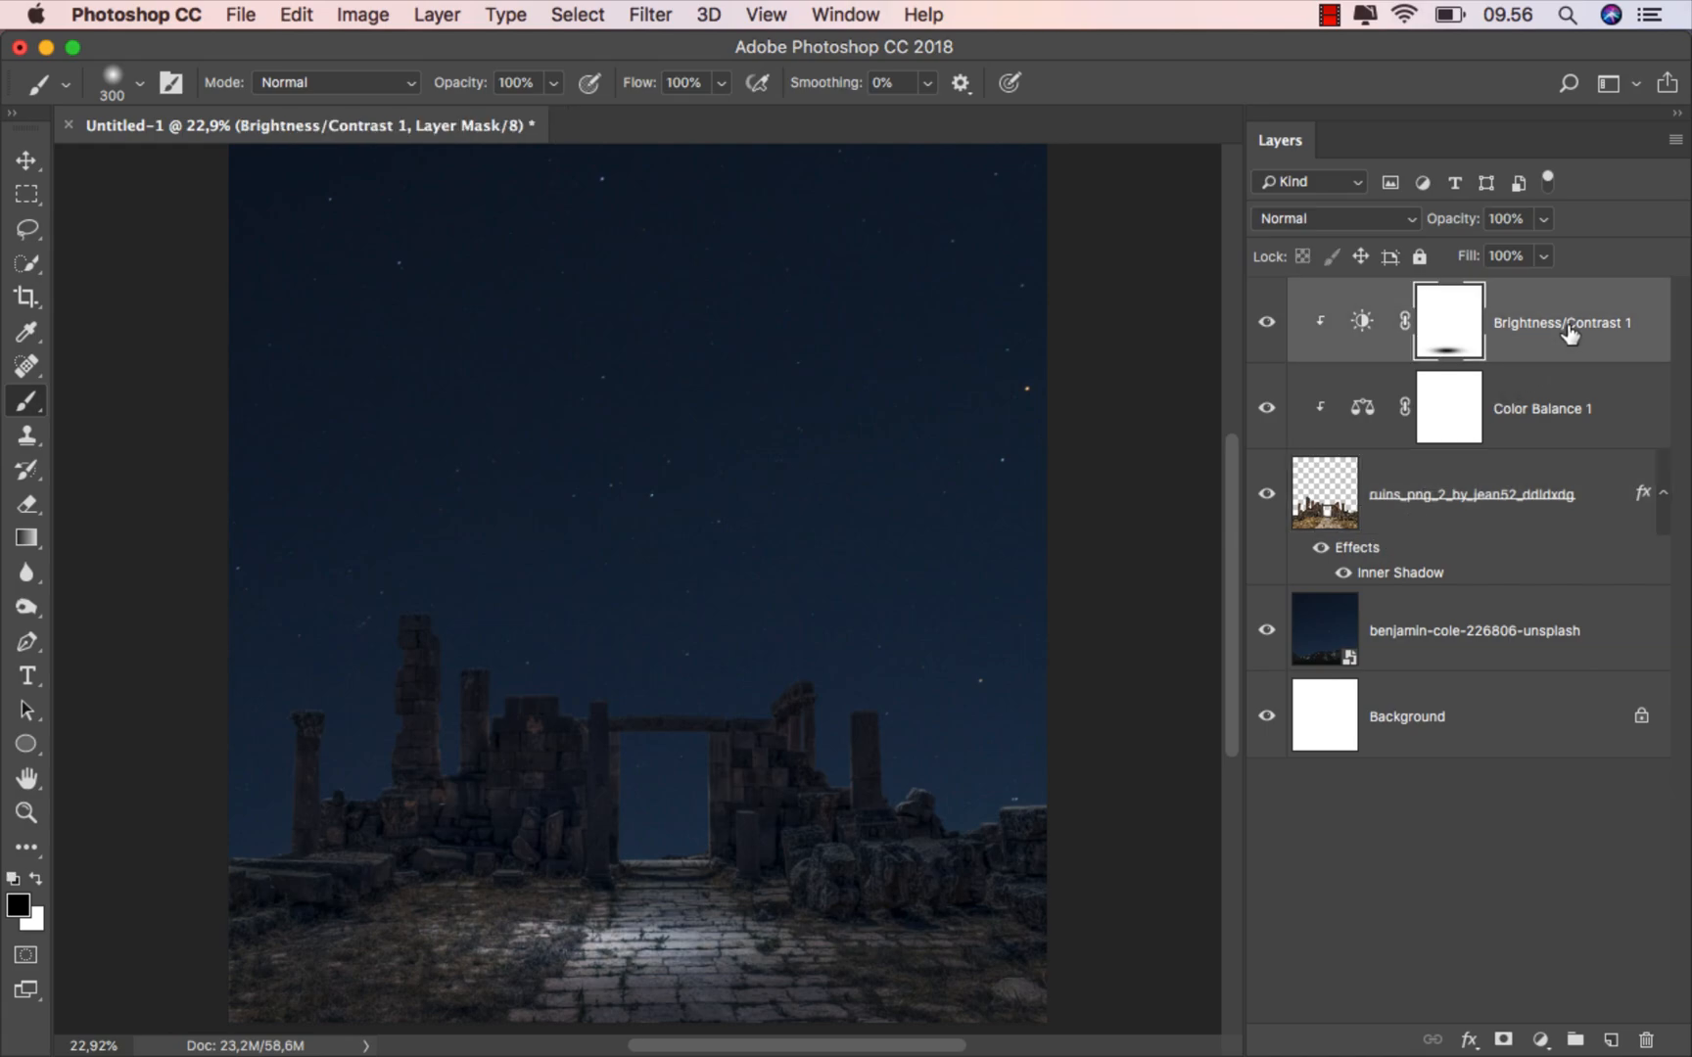
{"action": "mouse_move", "coordinate": [741, 1028]}
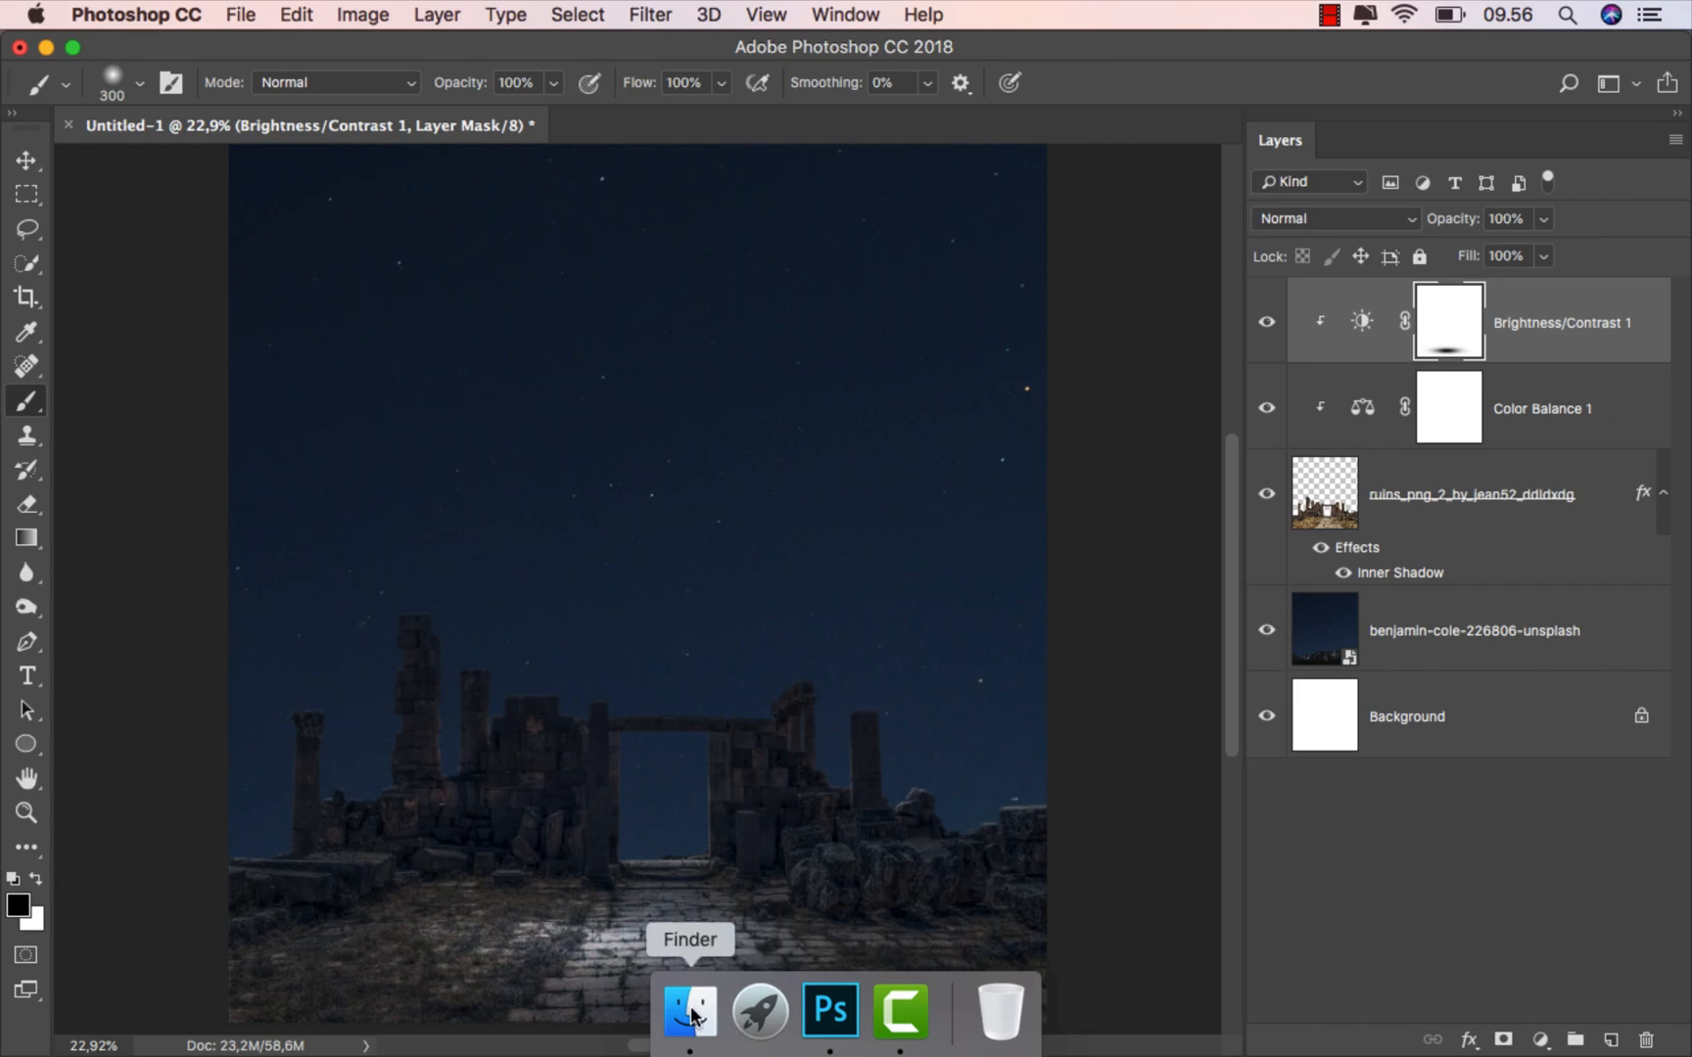
{"action": "left_click", "coordinate": [690, 1013]}
{"action": "left_click", "coordinate": [432, 206]}
{"action": "left_click_drag", "start_coordinate": [432, 201], "coordinate": [623, 852]}
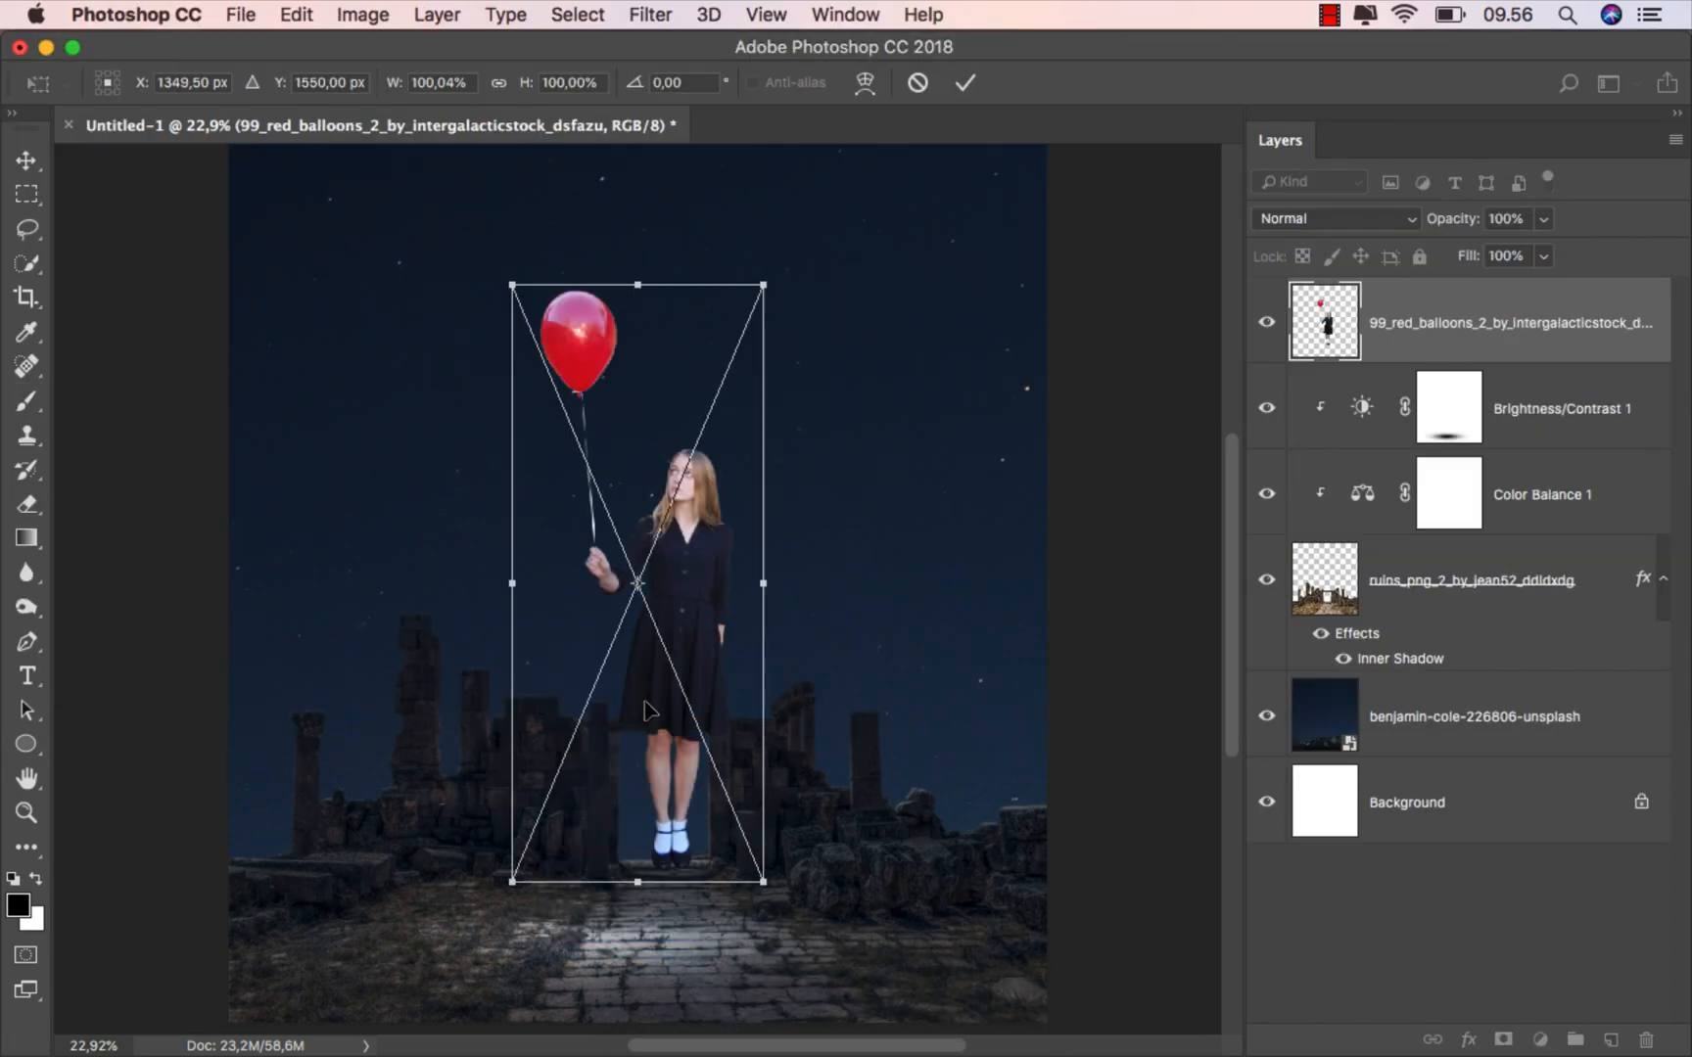
{"action": "left_click", "coordinate": [965, 82]}
{"action": "key", "text": "b"}
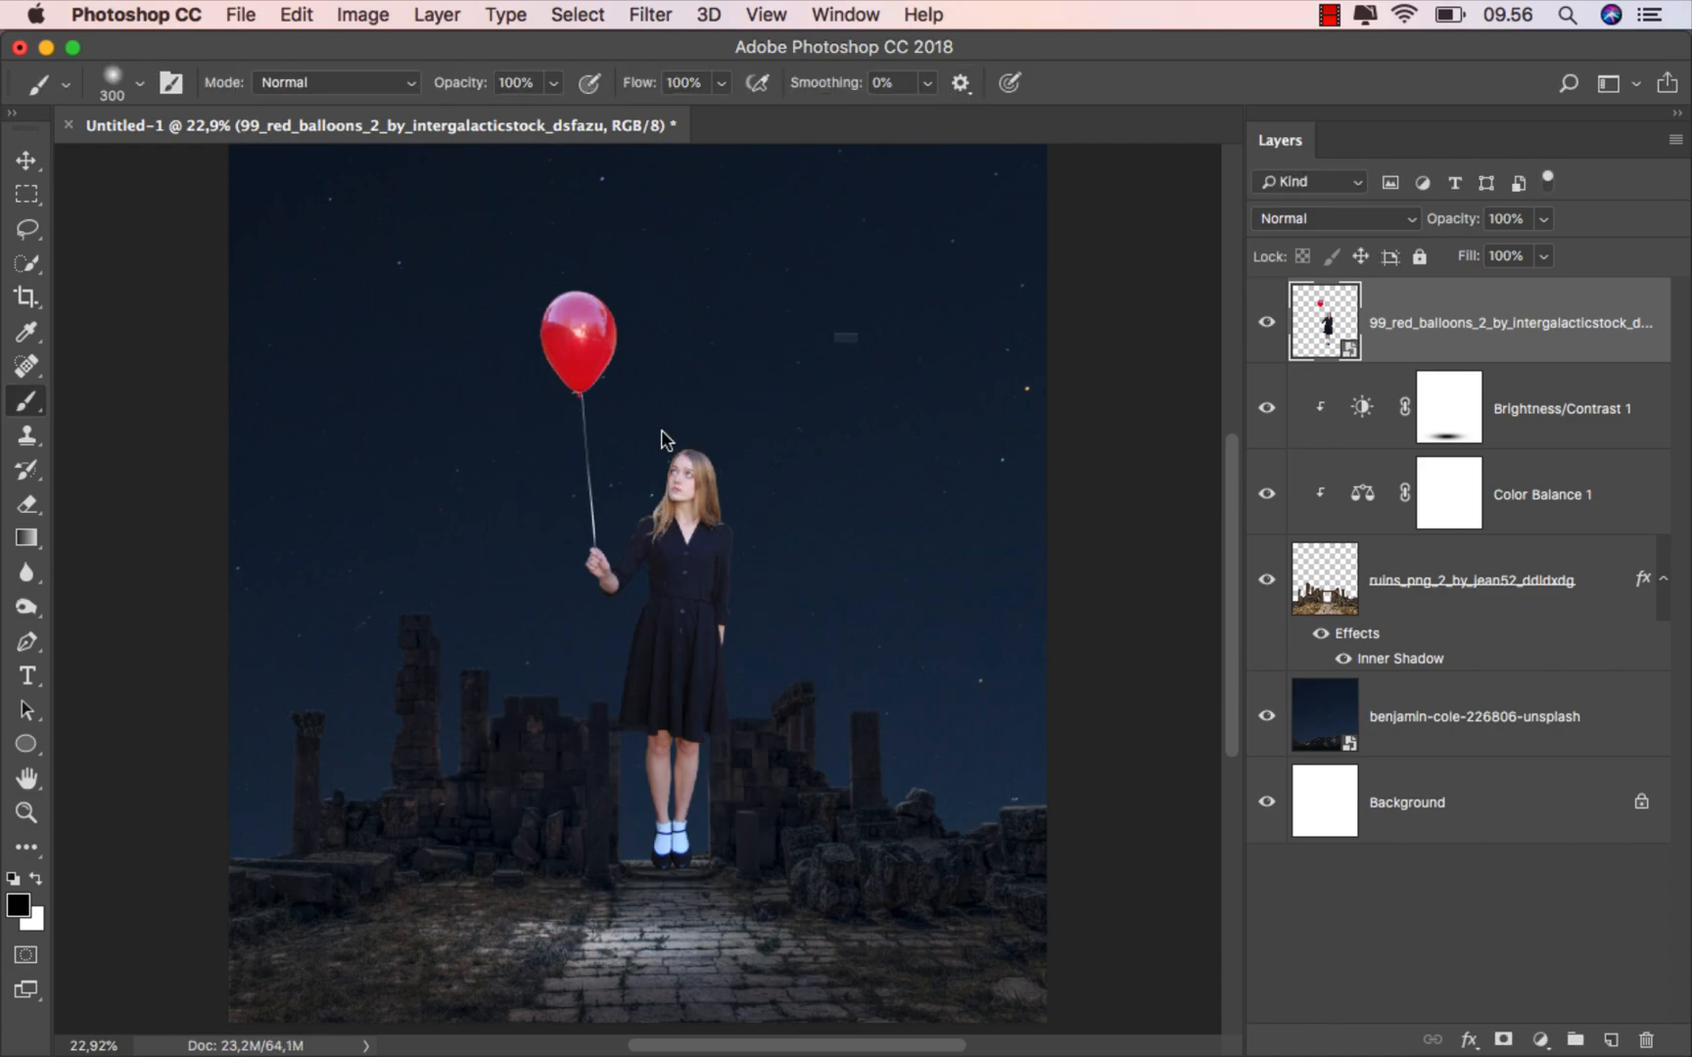
{"action": "left_click", "coordinate": [672, 436]}
{"action": "left_click", "coordinate": [886, 393]}
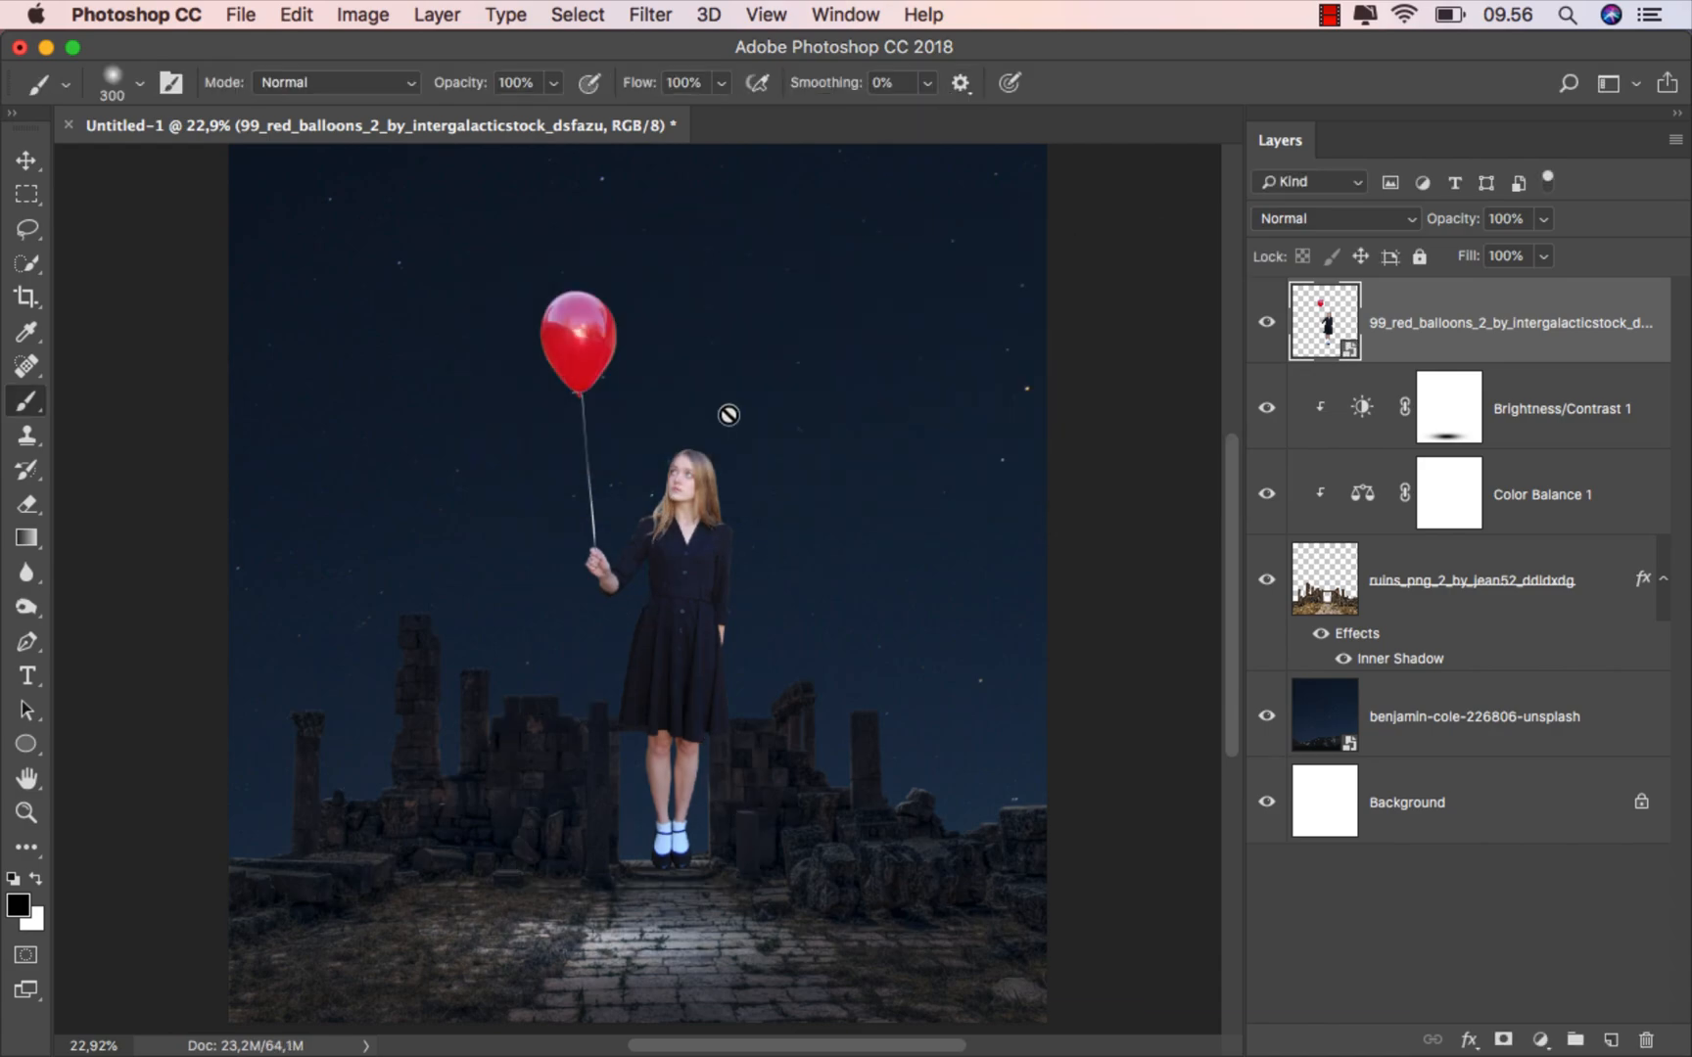
Move the girl down so her feet stand on the lit stone path, in line with the gateway.
{"action": "left_click", "coordinate": [37, 164]}
{"action": "left_click_drag", "start_coordinate": [629, 528], "coordinate": [607, 573]}
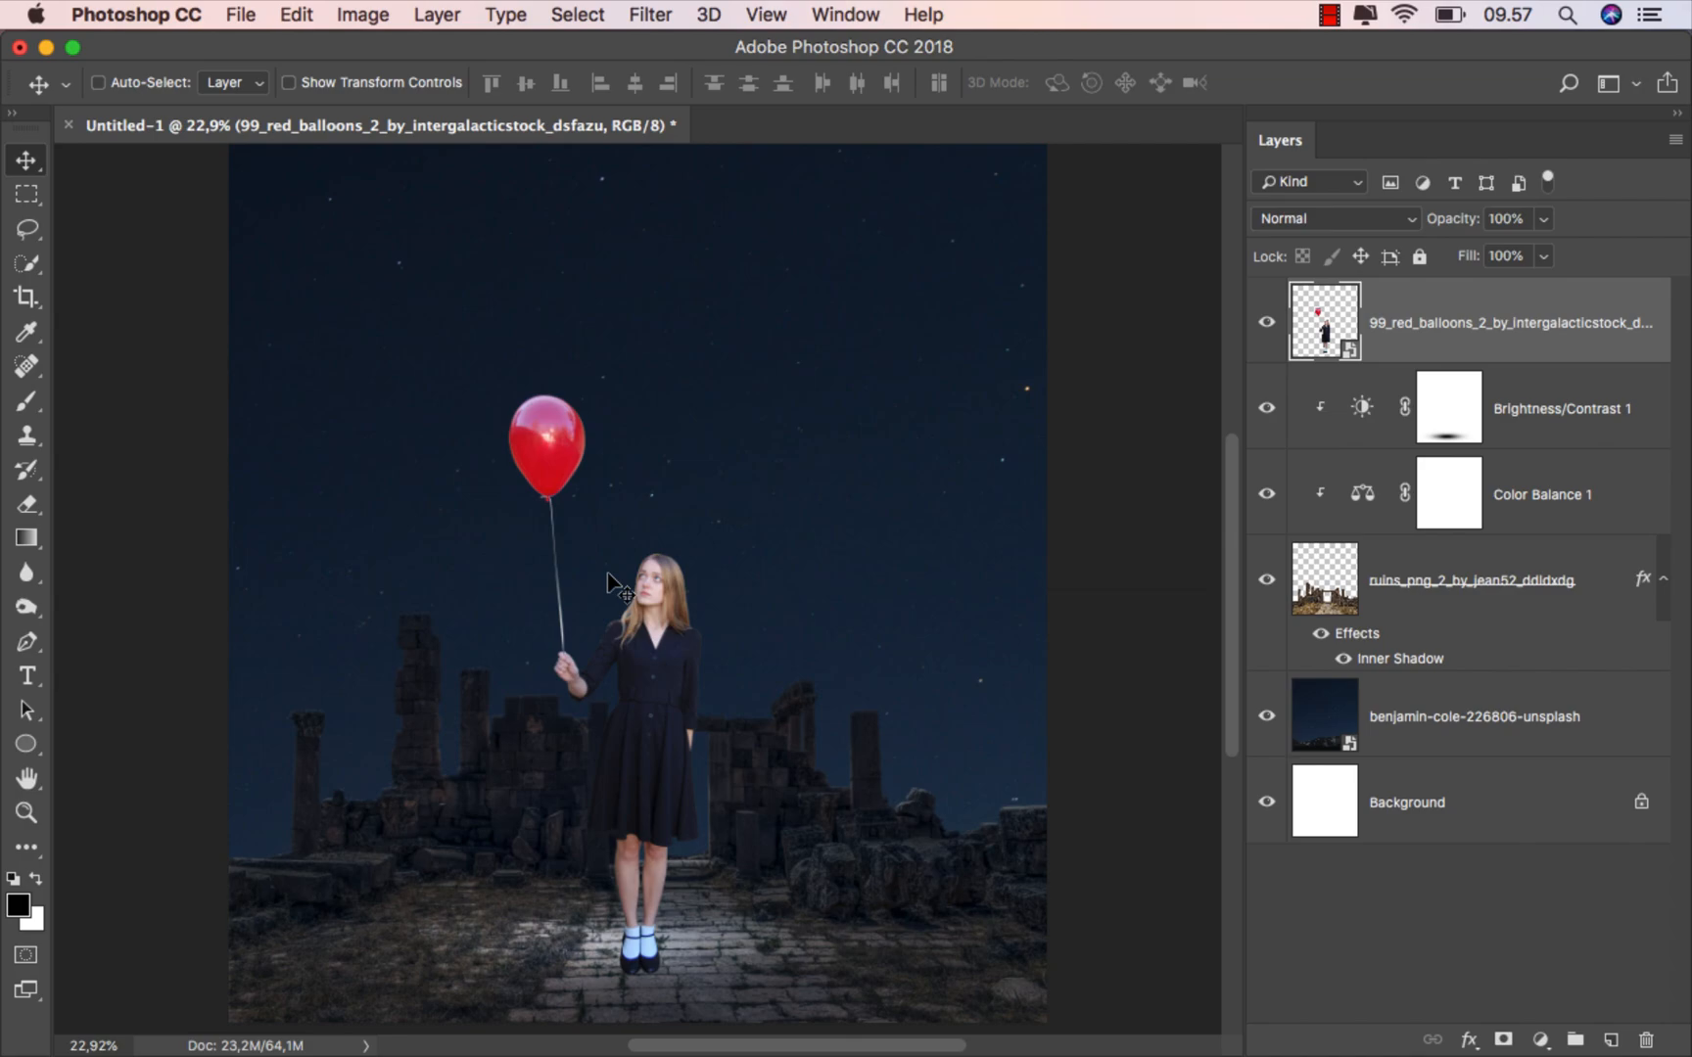
{"action": "key", "text": "shift+Right"}
{"action": "key", "text": "shift+Right"}
{"action": "key", "text": "shift+Right"}
{"action": "key", "text": "shift+Right"}
{"action": "key", "text": "shift+Right"}
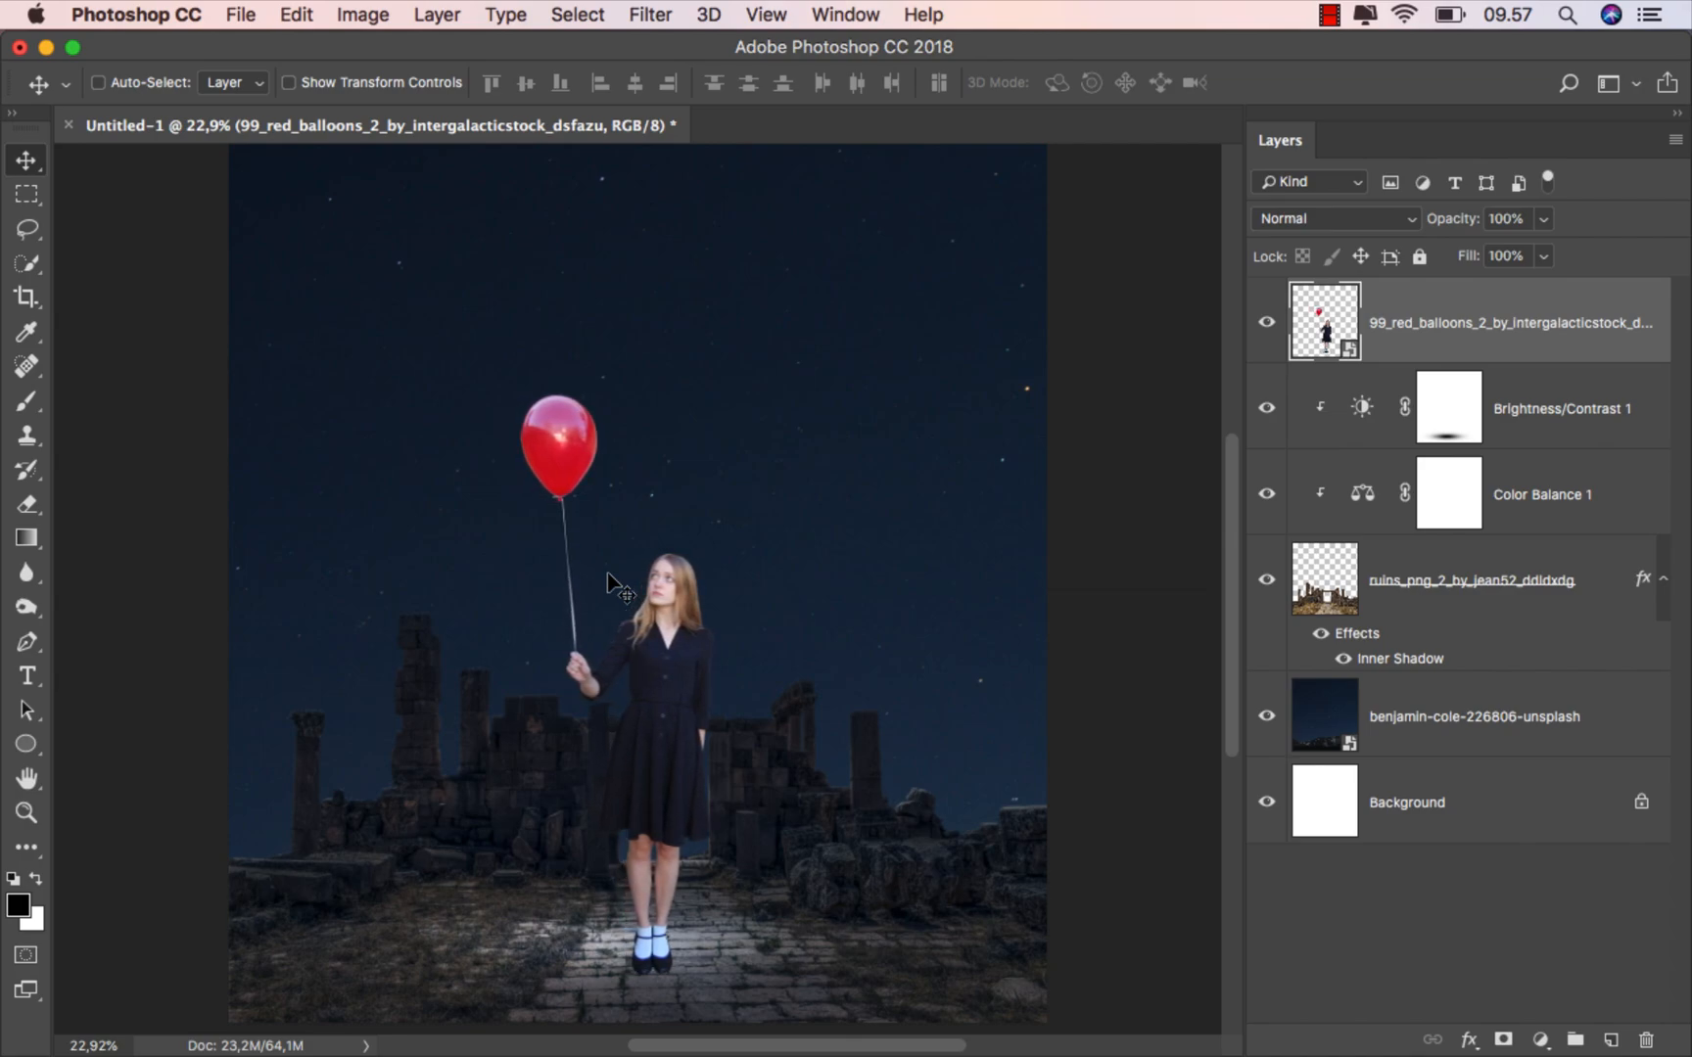
Scale the girl layer to 121.80% width and 121.78% height and centre her on the stone path.
{"action": "scroll", "coordinate": [607, 582], "scroll_direction": "down", "scroll_amount": 3}
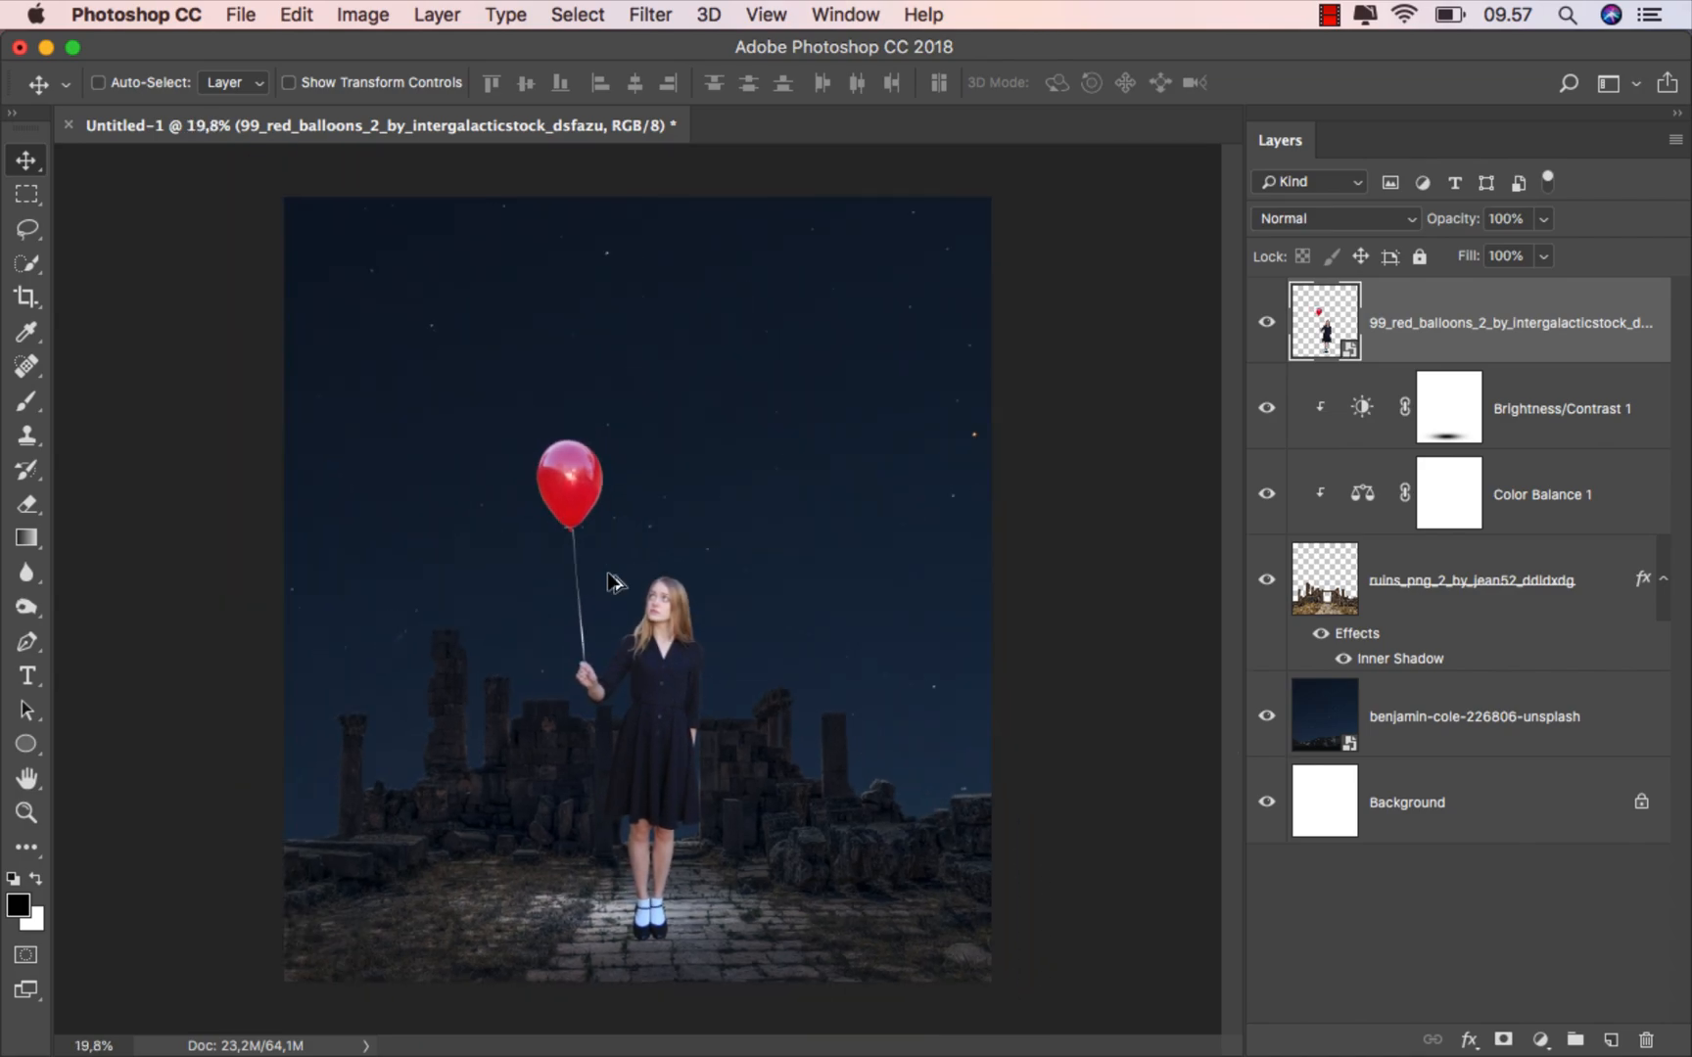
{"action": "scroll", "coordinate": [607, 579], "scroll_direction": "up", "scroll_amount": 2}
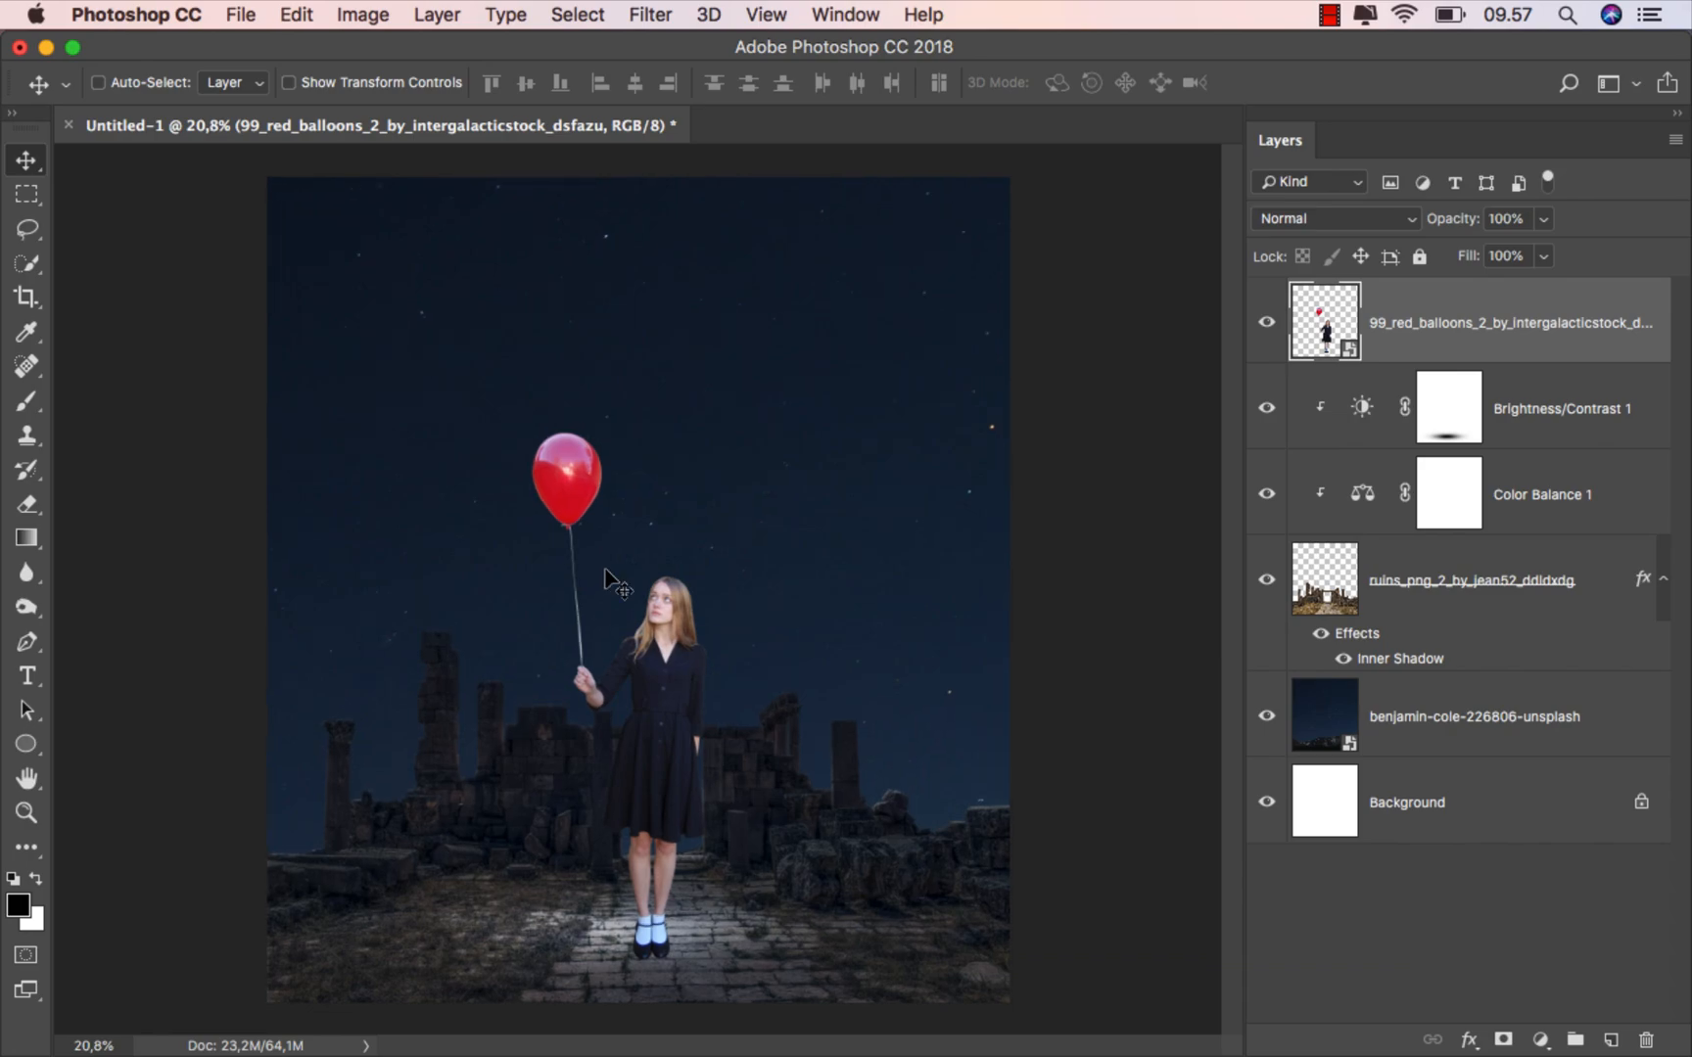
{"action": "key", "text": "super+t"}
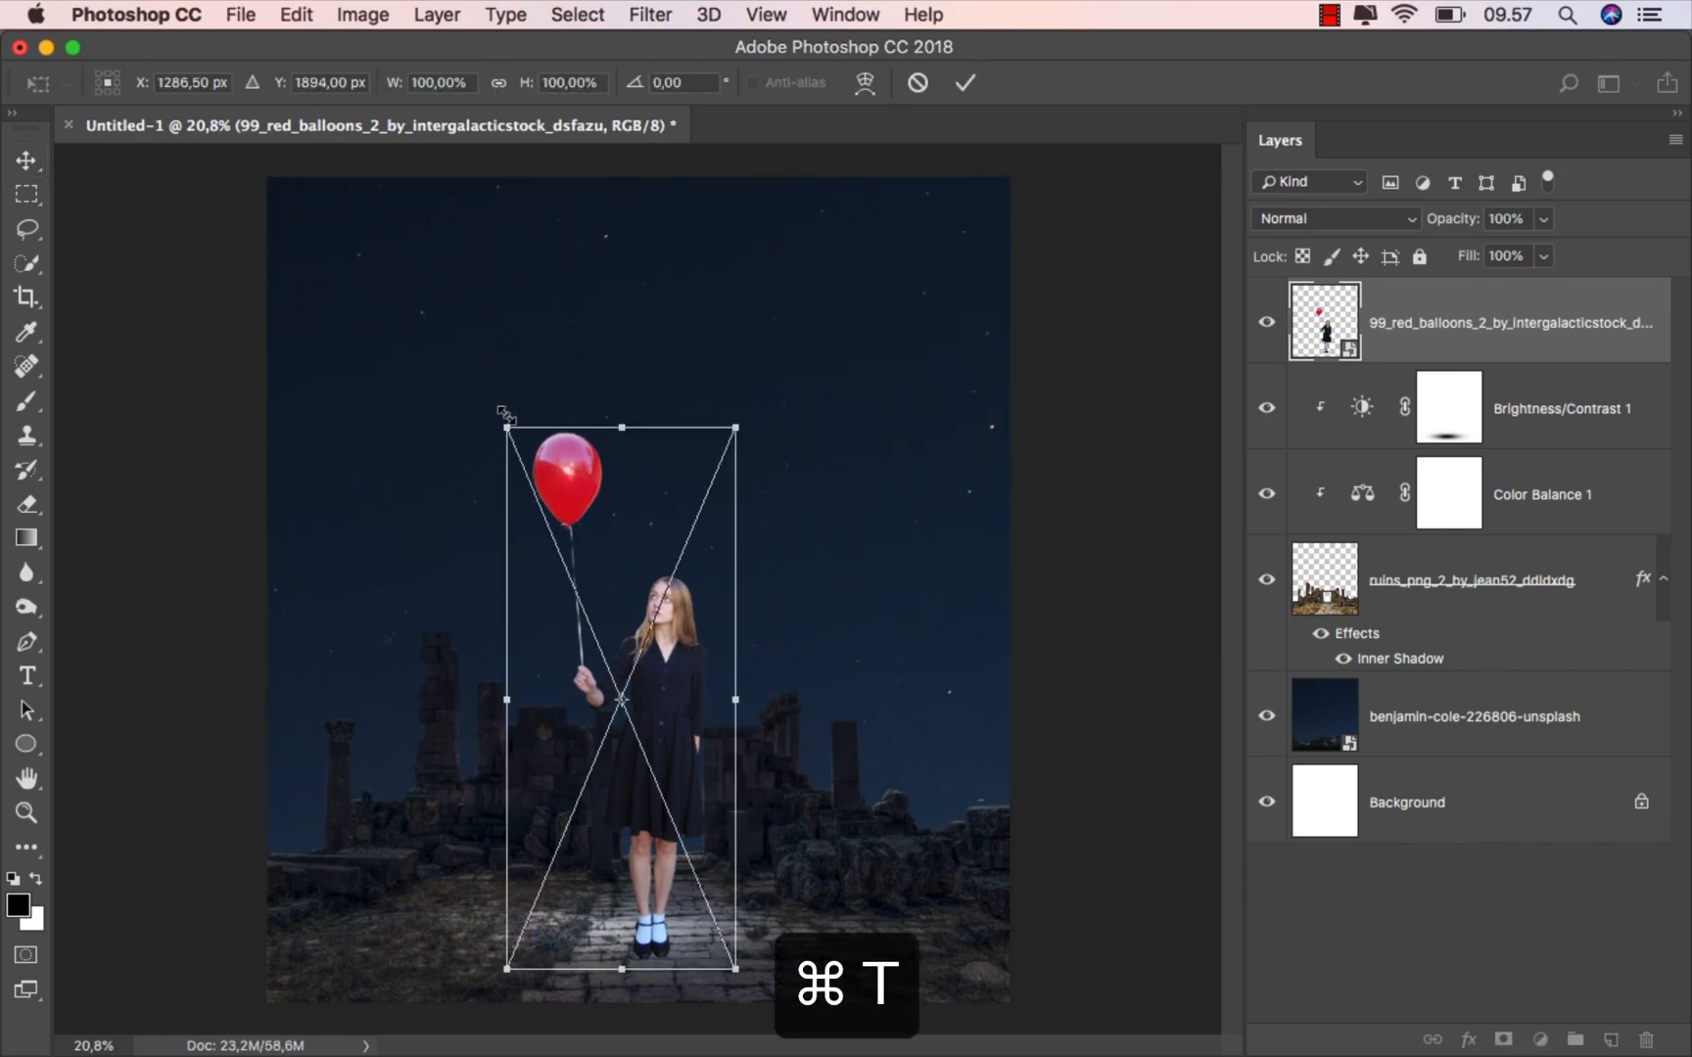
{"action": "left_click_drag", "start_coordinate": [503, 413], "coordinate": [440, 302]}
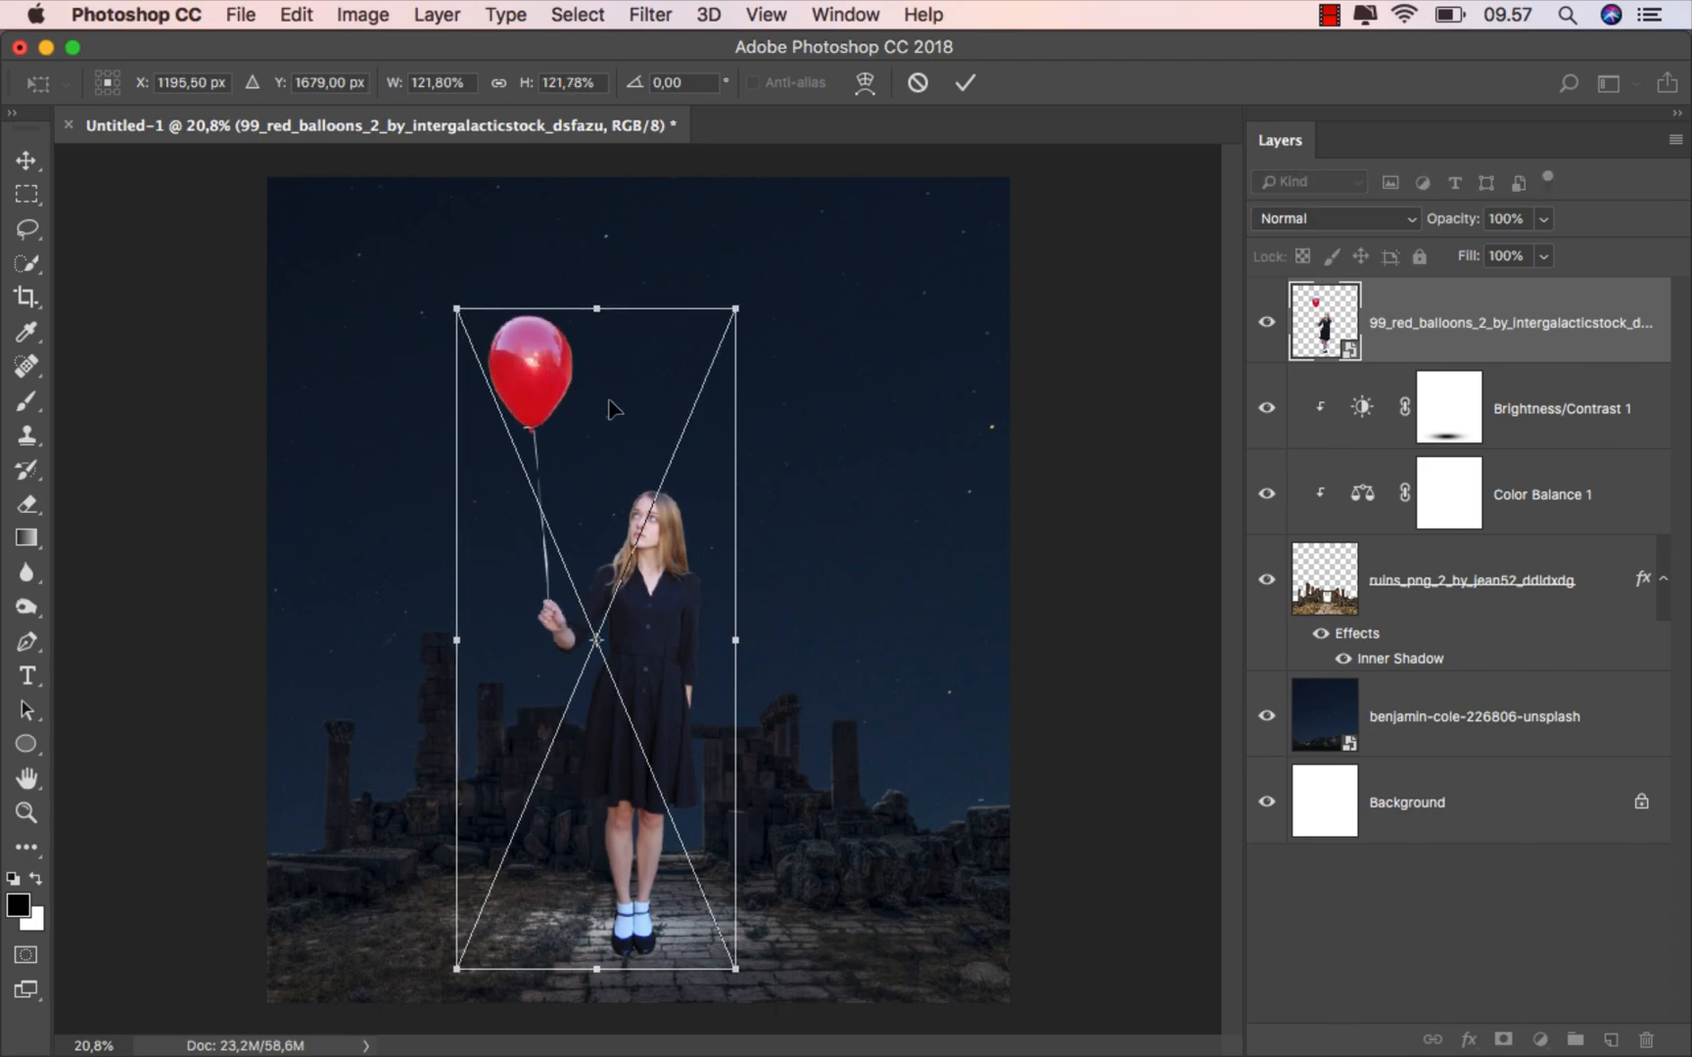
{"action": "left_click_drag", "start_coordinate": [609, 407], "coordinate": [635, 413]}
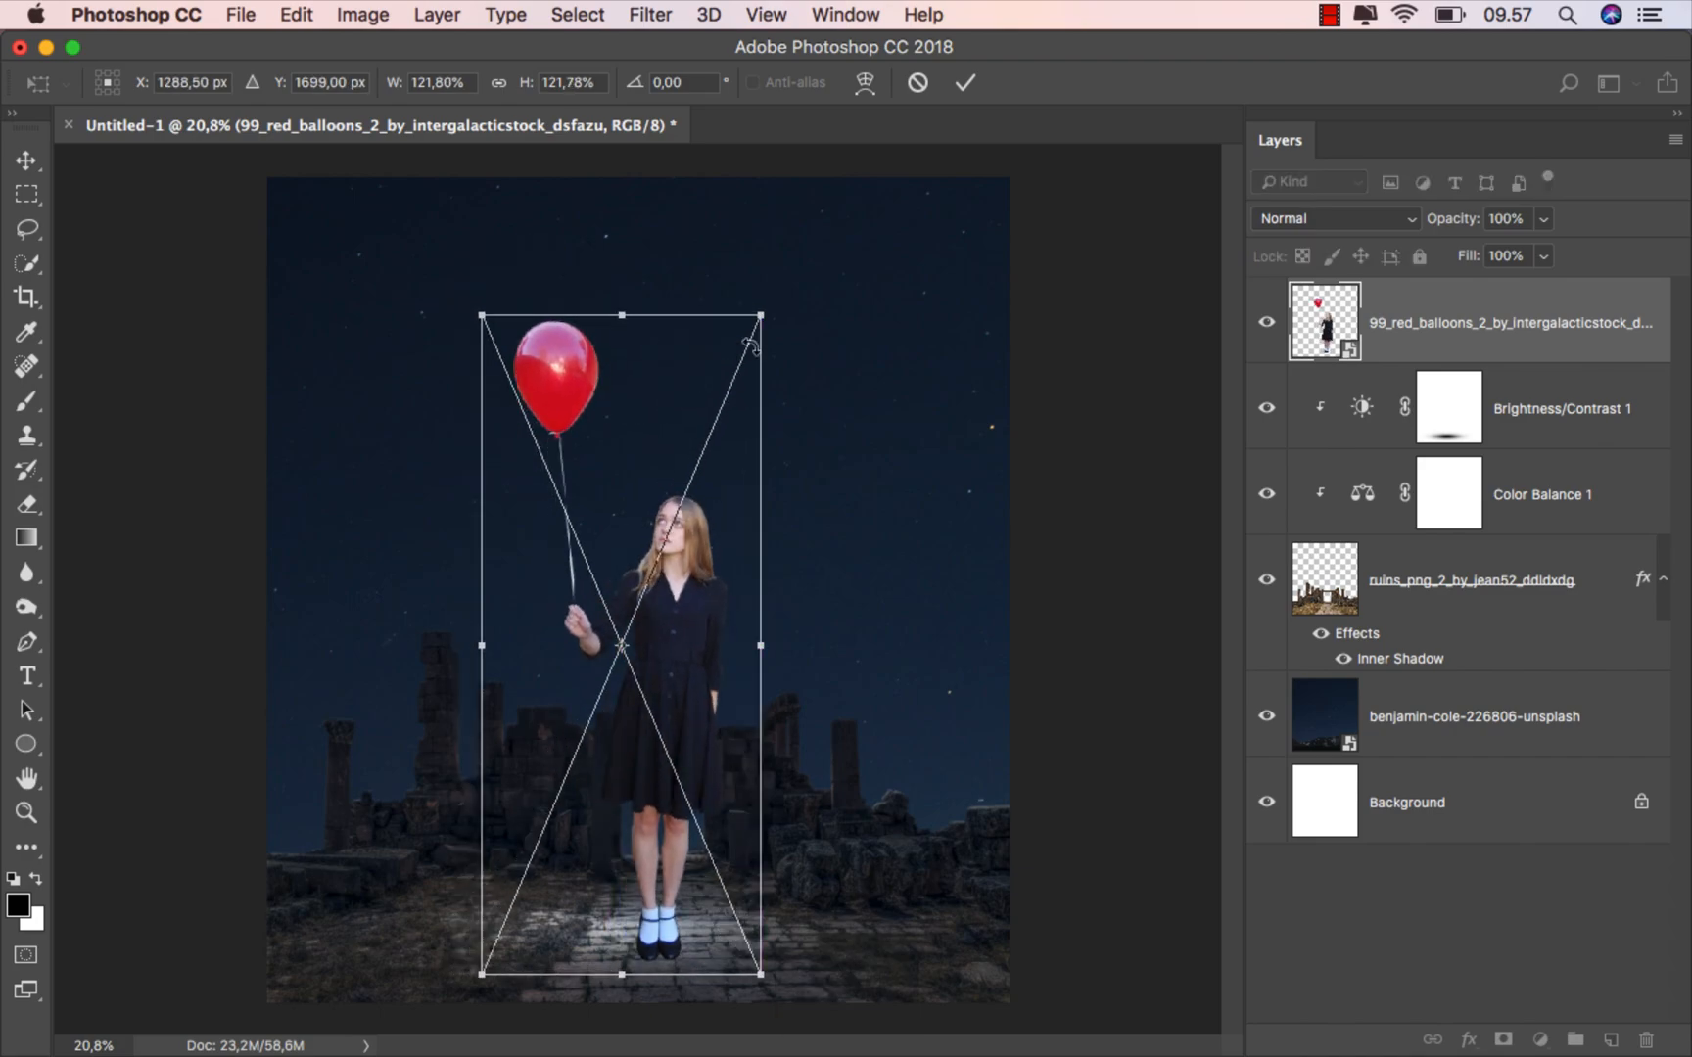
{"action": "left_click", "coordinate": [965, 85]}
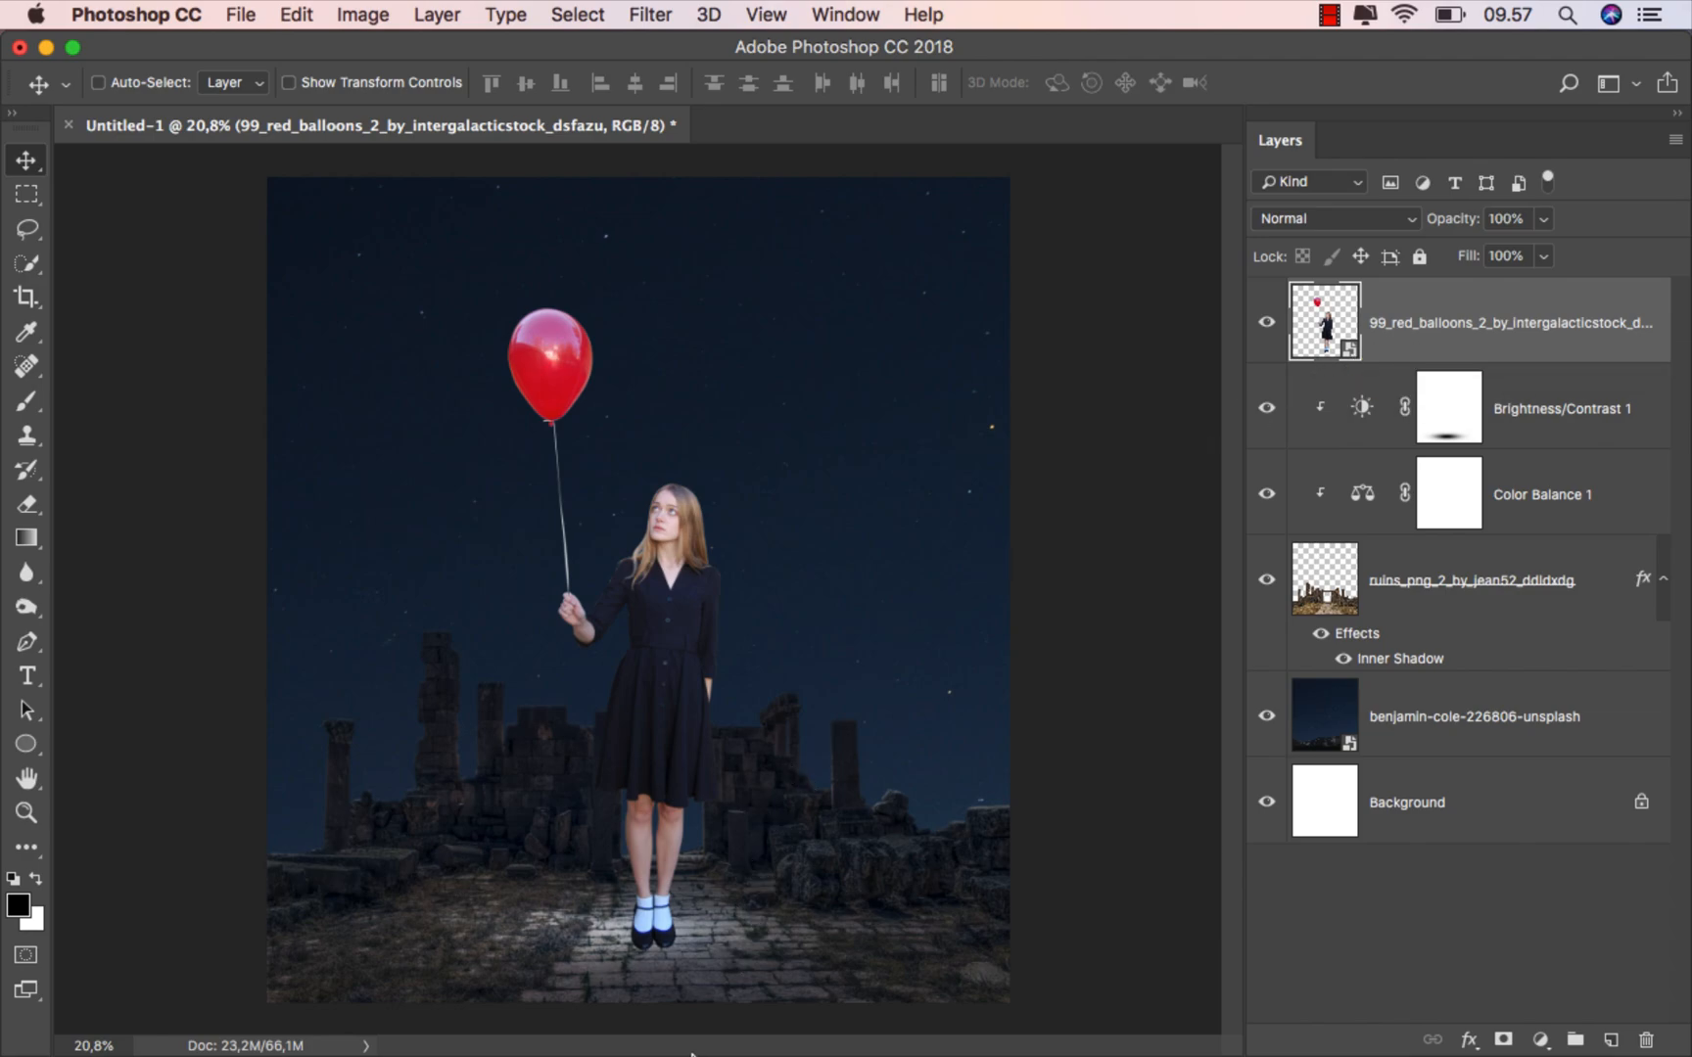
Place 99_red_balloons_2 again, scaled to 254.35% width and 254.31% height, with its large balloon above the original girl's hand.
{"action": "left_click", "coordinate": [688, 1018]}
{"action": "left_click_drag", "start_coordinate": [470, 221], "coordinate": [768, 509]}
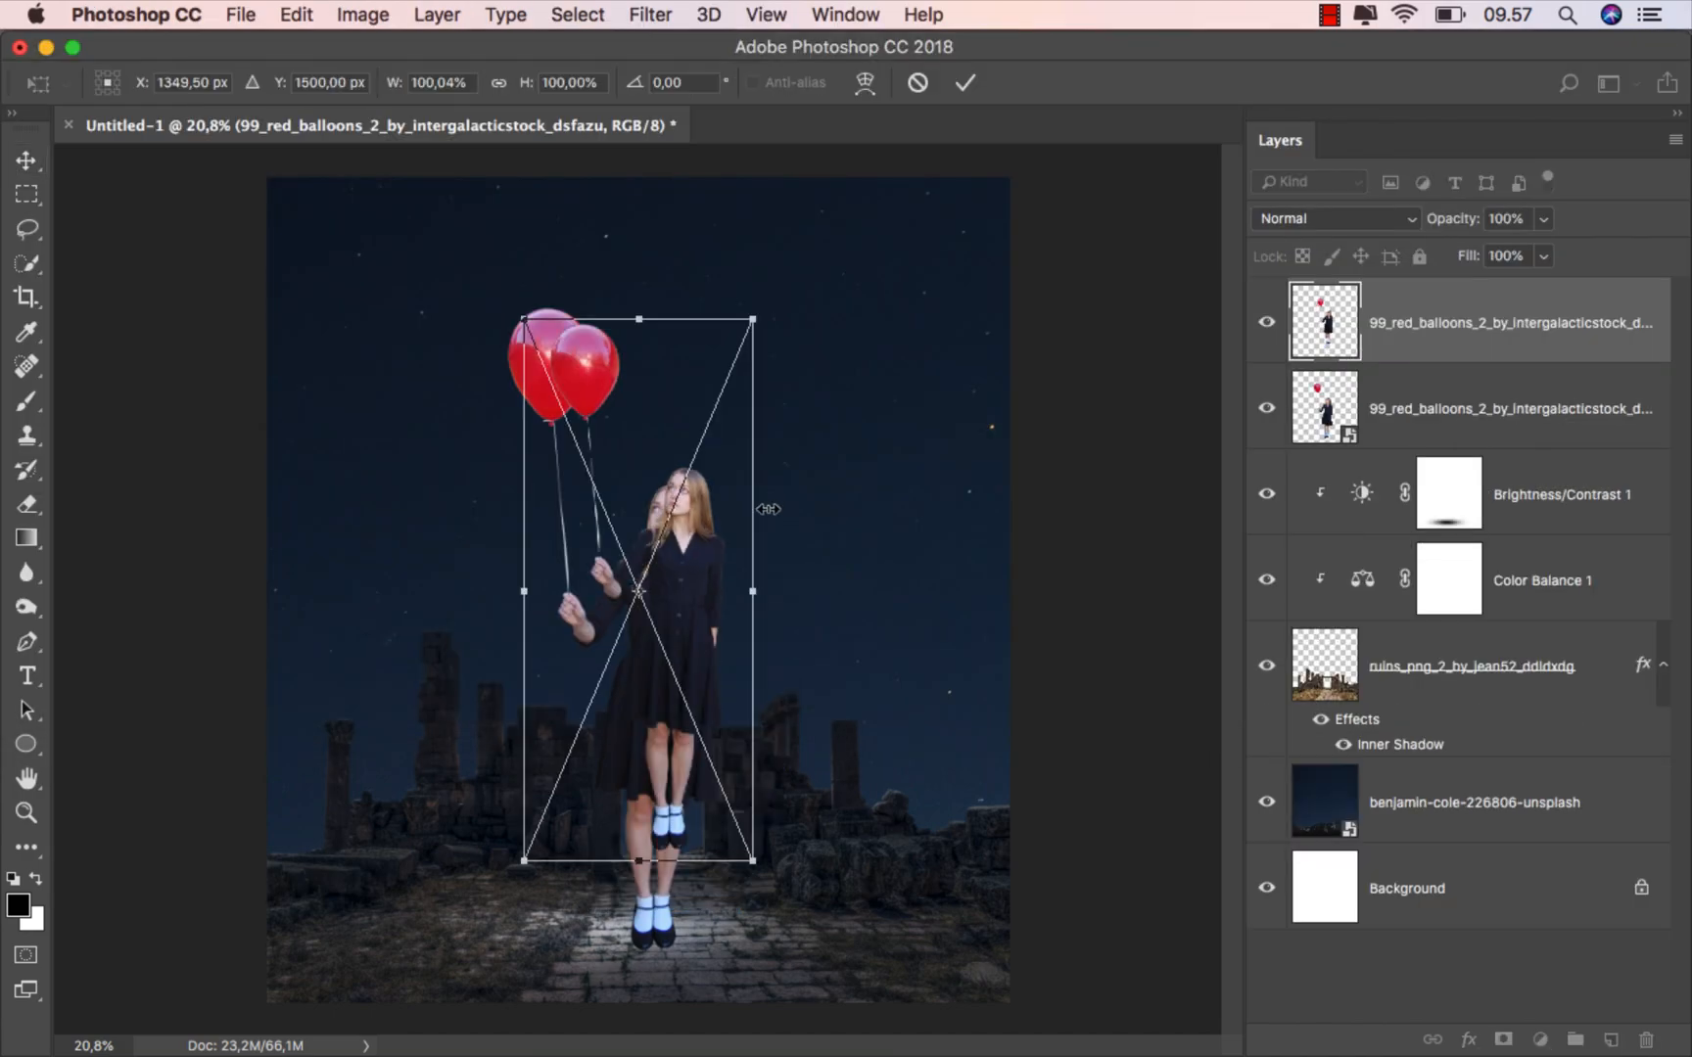
{"action": "scroll", "coordinate": [734, 460], "scroll_direction": "down", "scroll_amount": 1}
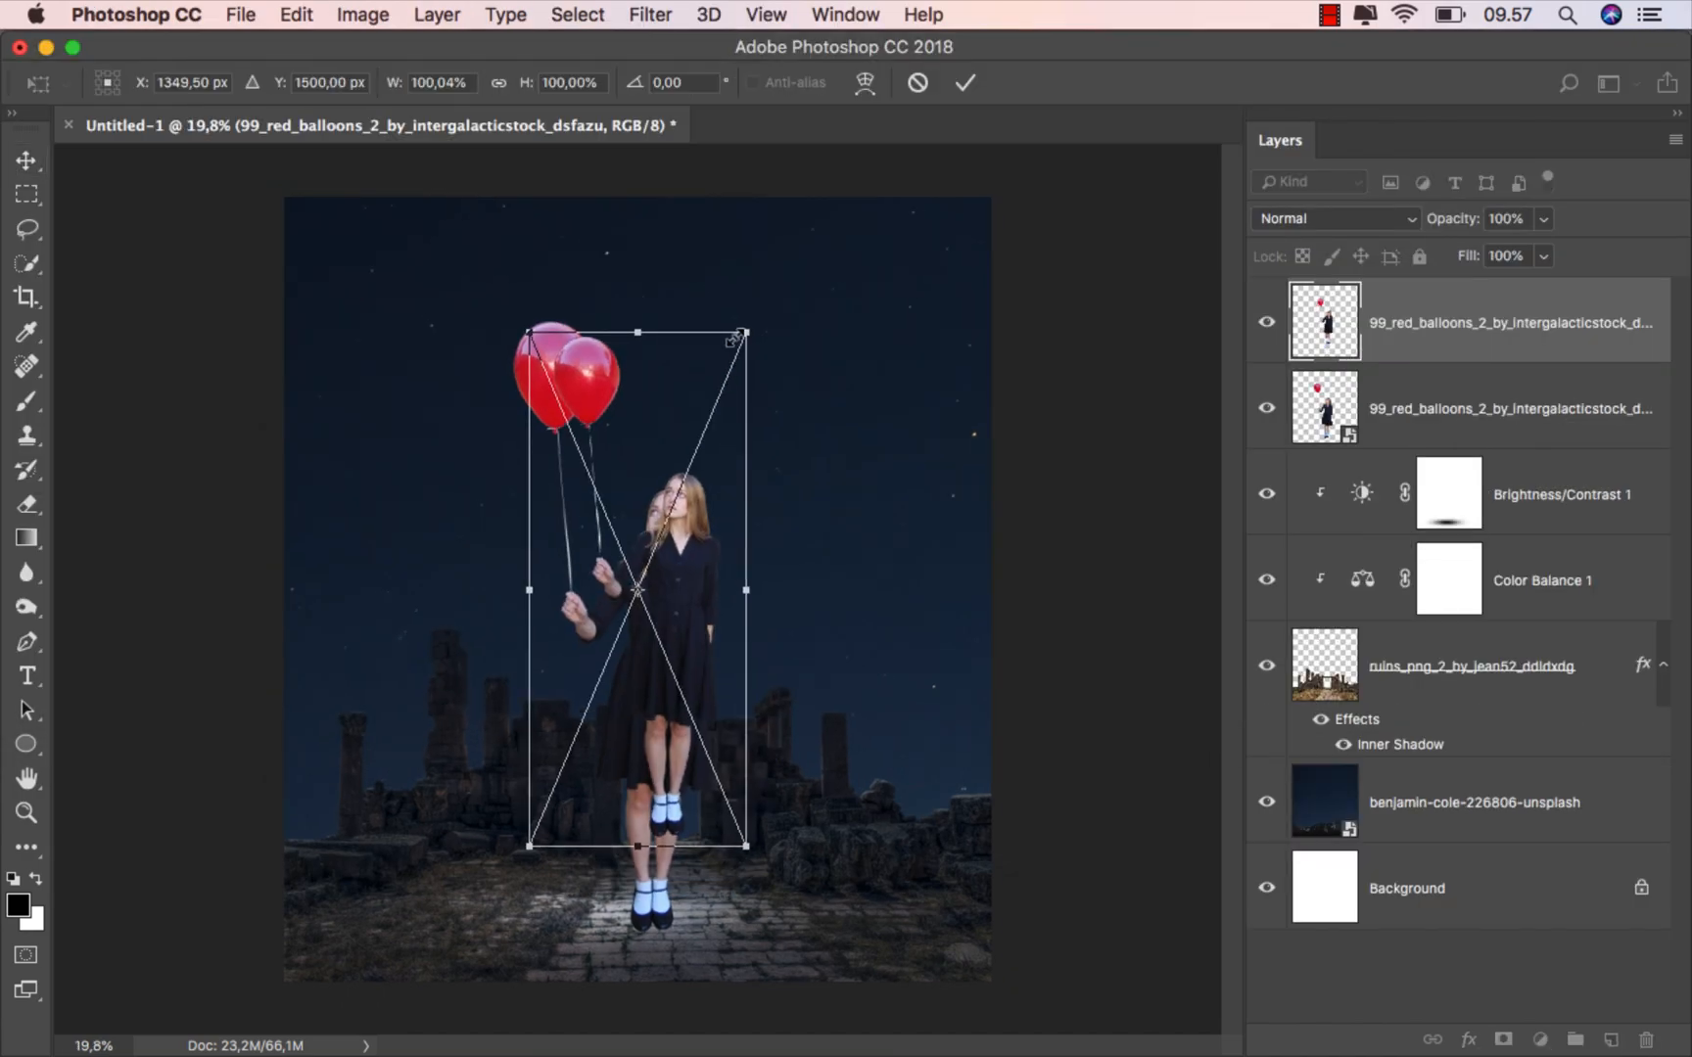
{"action": "left_click_drag", "start_coordinate": [742, 331], "coordinate": [823, 163]}
{"action": "left_click_drag", "start_coordinate": [770, 301], "coordinate": [857, 209]}
{"action": "left_click_drag", "start_coordinate": [750, 379], "coordinate": [778, 443]}
{"action": "left_click_drag", "start_coordinate": [881, 303], "coordinate": [988, 188]}
{"action": "left_click_drag", "start_coordinate": [821, 298], "coordinate": [850, 393]}
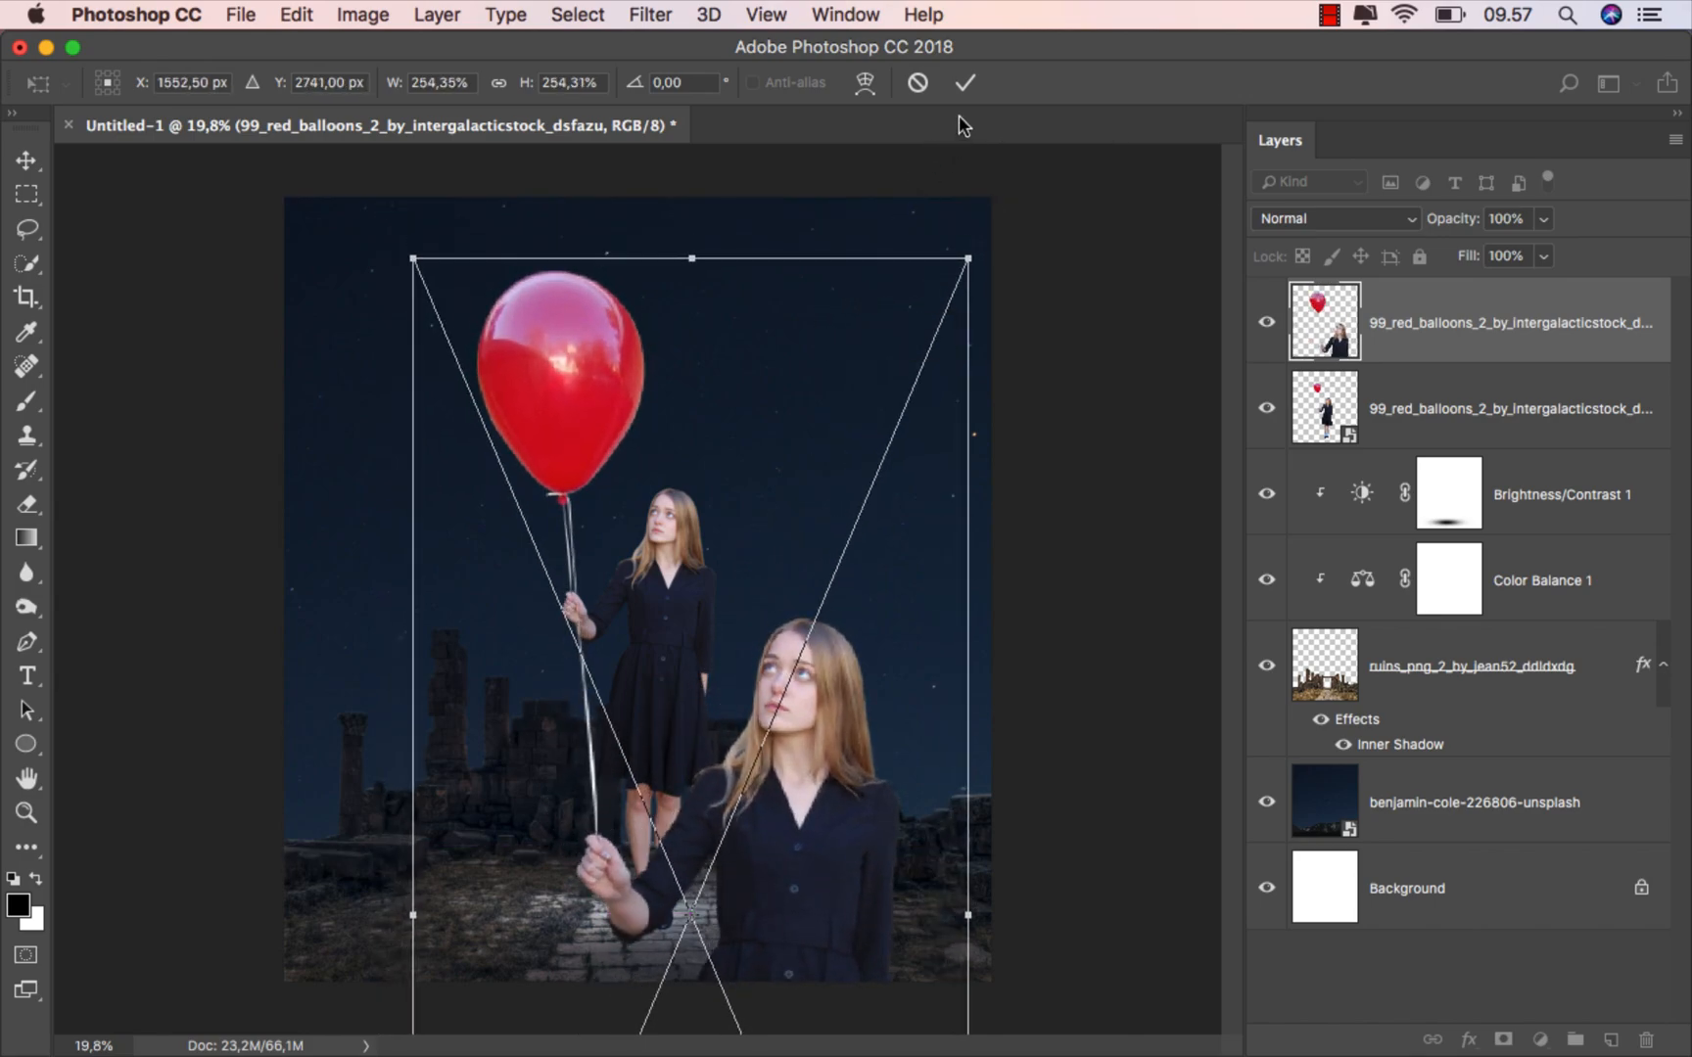
{"action": "left_click", "coordinate": [965, 86]}
Lasso the enlarged balloon and its knot, and mask away the rest of that layer.
{"action": "scroll", "coordinate": [783, 442], "scroll_direction": "up", "scroll_amount": 2}
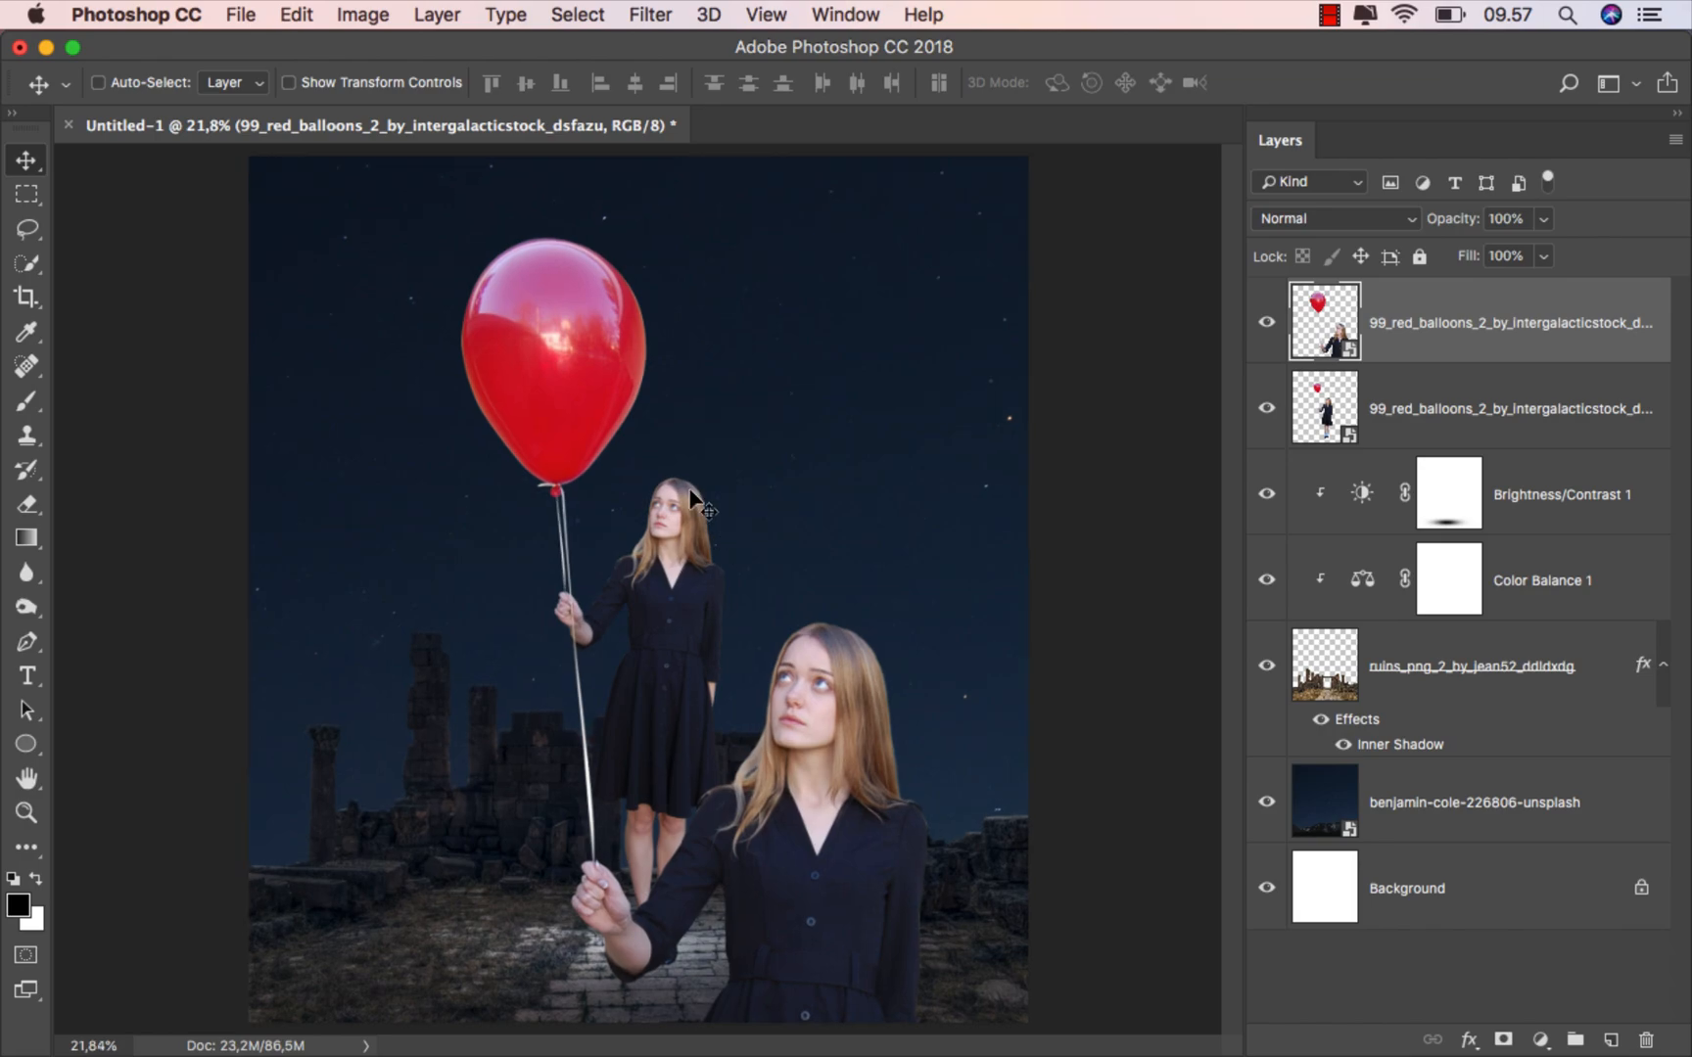
{"action": "left_click", "coordinate": [27, 233]}
{"action": "scroll", "coordinate": [555, 490], "scroll_direction": "up", "scroll_amount": 5}
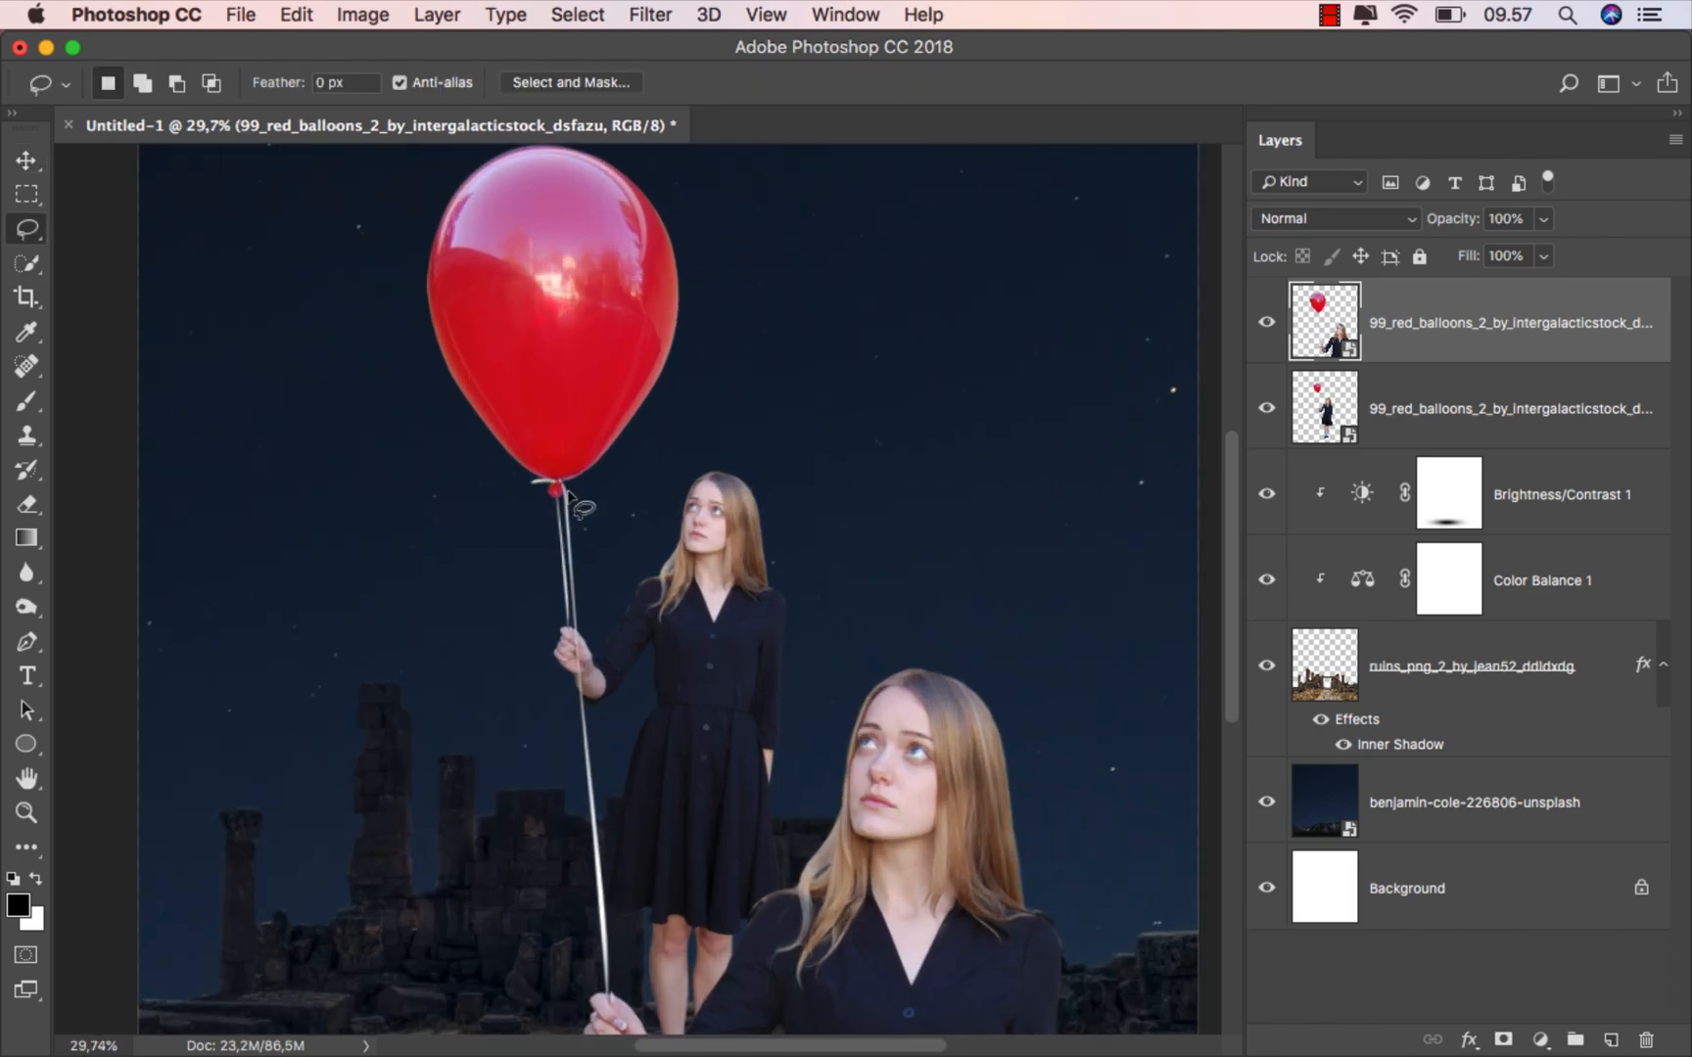
{"action": "left_click_drag", "start_coordinate": [568, 496], "coordinate": [706, 338]}
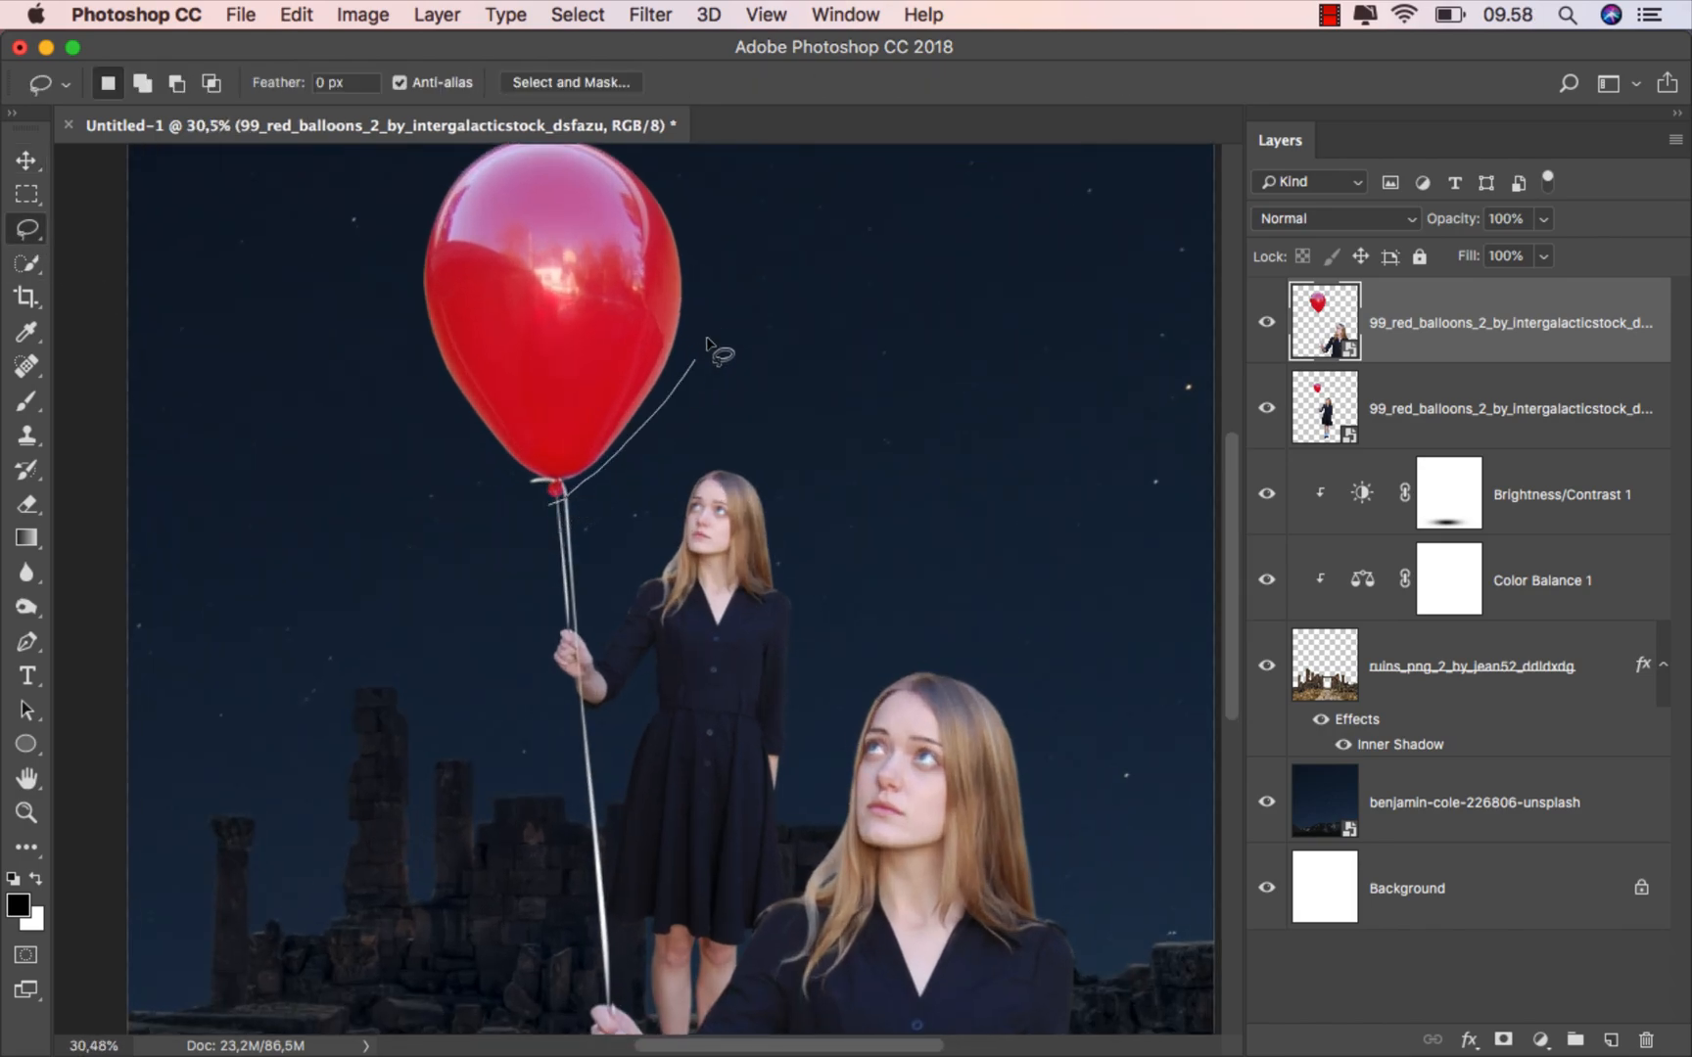
{"action": "left_click_drag", "start_coordinate": [732, 194], "coordinate": [729, 265]}
{"action": "mouse_move", "coordinate": [607, 186]}
{"action": "left_mouse_down"}
{"action": "mouse_move", "coordinate": [497, 174]}
{"action": "mouse_move", "coordinate": [362, 240]}
{"action": "mouse_move", "coordinate": [342, 411]}
{"action": "mouse_move", "coordinate": [414, 541]}
{"action": "mouse_move", "coordinate": [468, 581]}
{"action": "mouse_move", "coordinate": [541, 589]}
{"action": "left_mouse_up"}
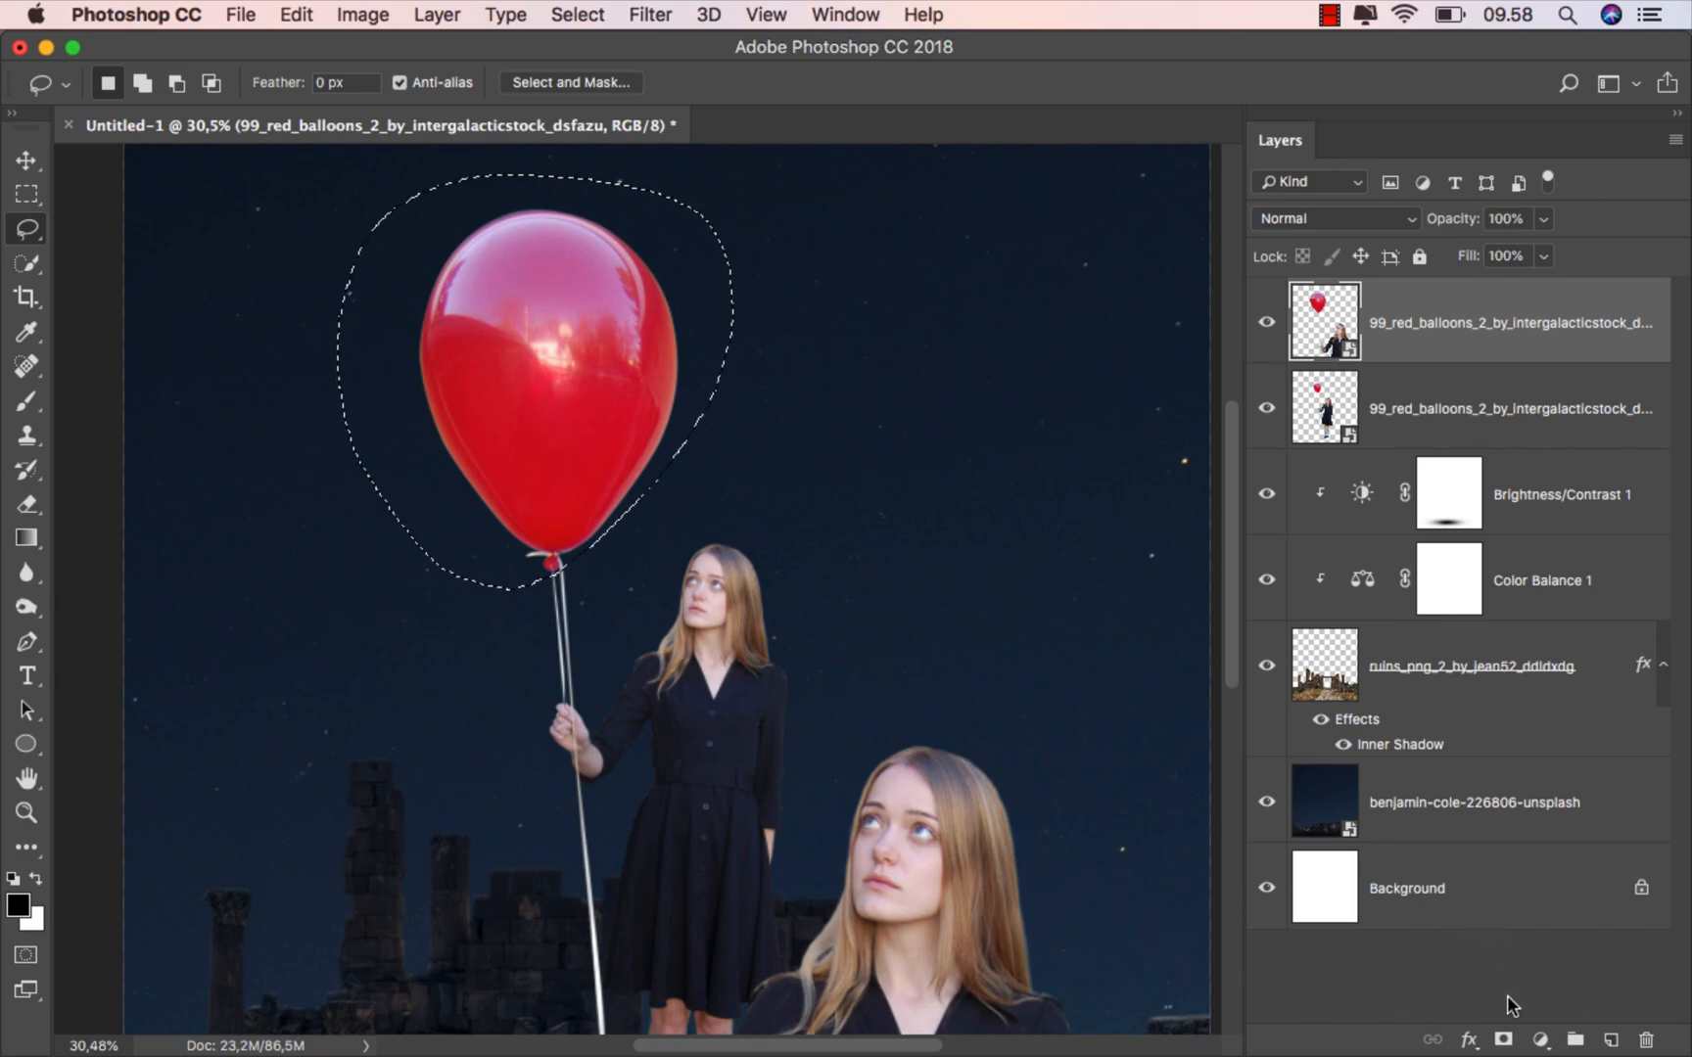
{"action": "left_click", "coordinate": [1502, 1040]}
Move the masked balloon to the end of the string and scale it to 90.58% width and 90.54% height.
{"action": "left_click", "coordinate": [26, 162]}
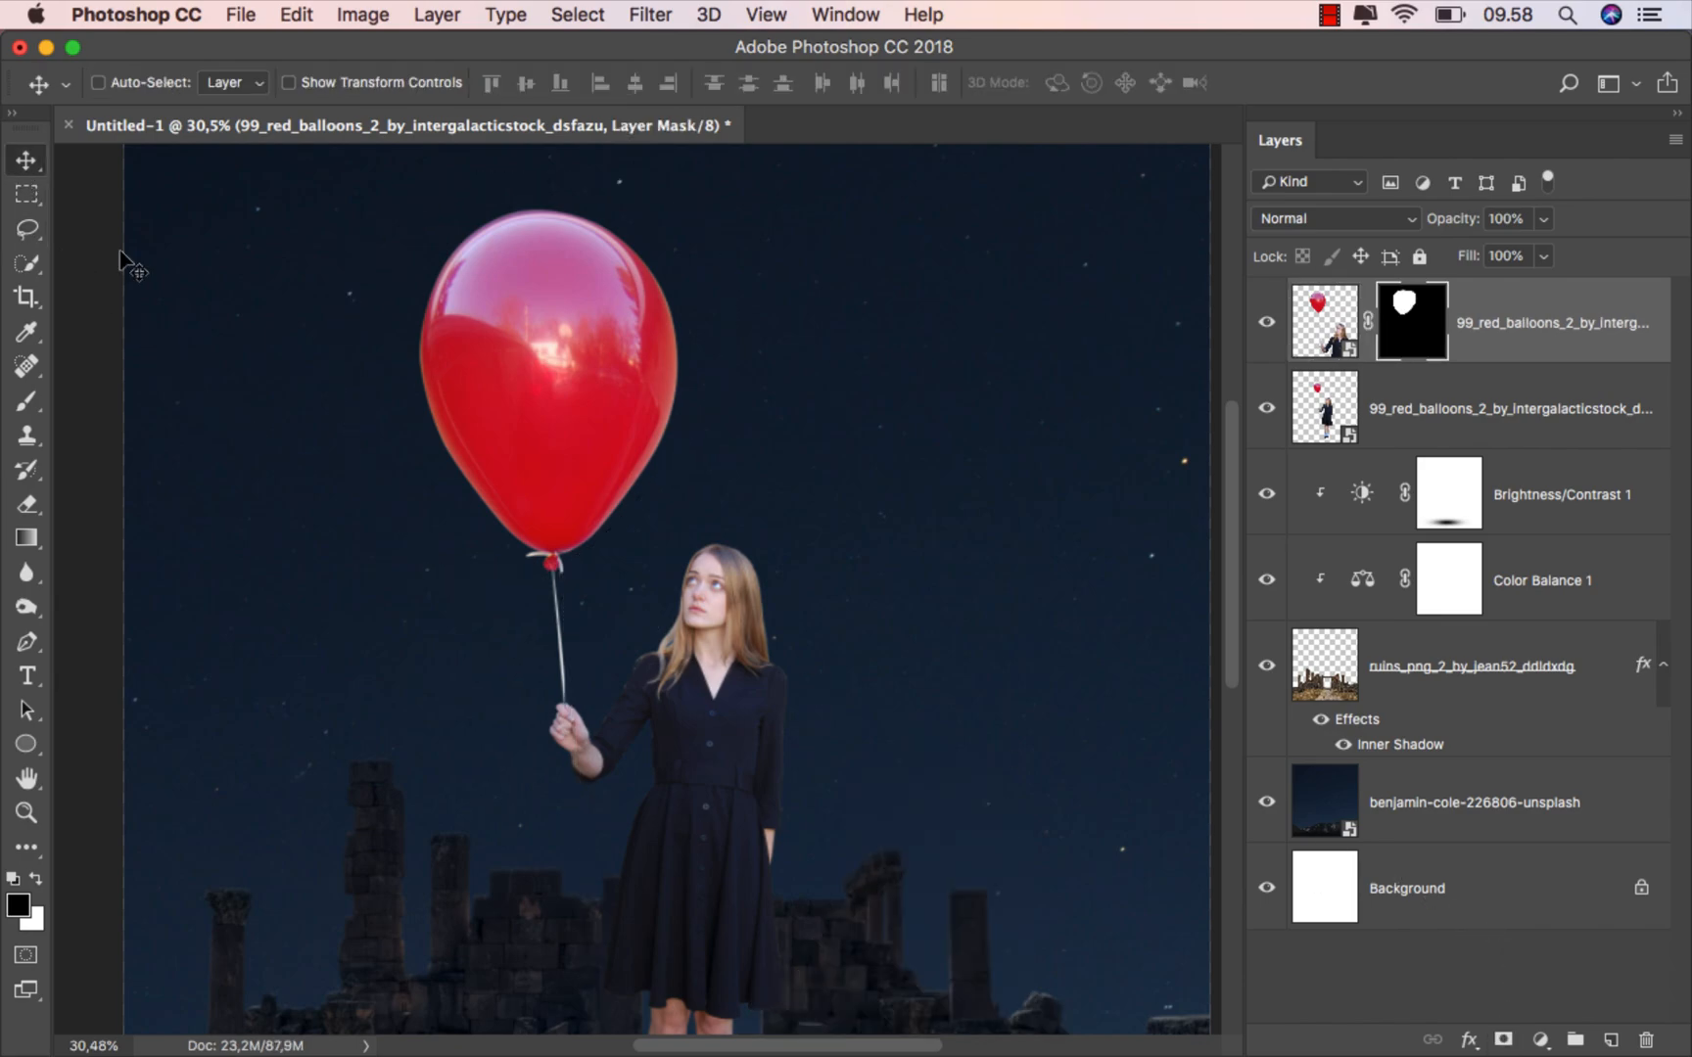
{"action": "scroll", "coordinate": [548, 538], "scroll_direction": "down", "scroll_amount": 5}
{"action": "left_click_drag", "start_coordinate": [565, 438], "coordinate": [554, 391]}
{"action": "key", "text": "super+t"}
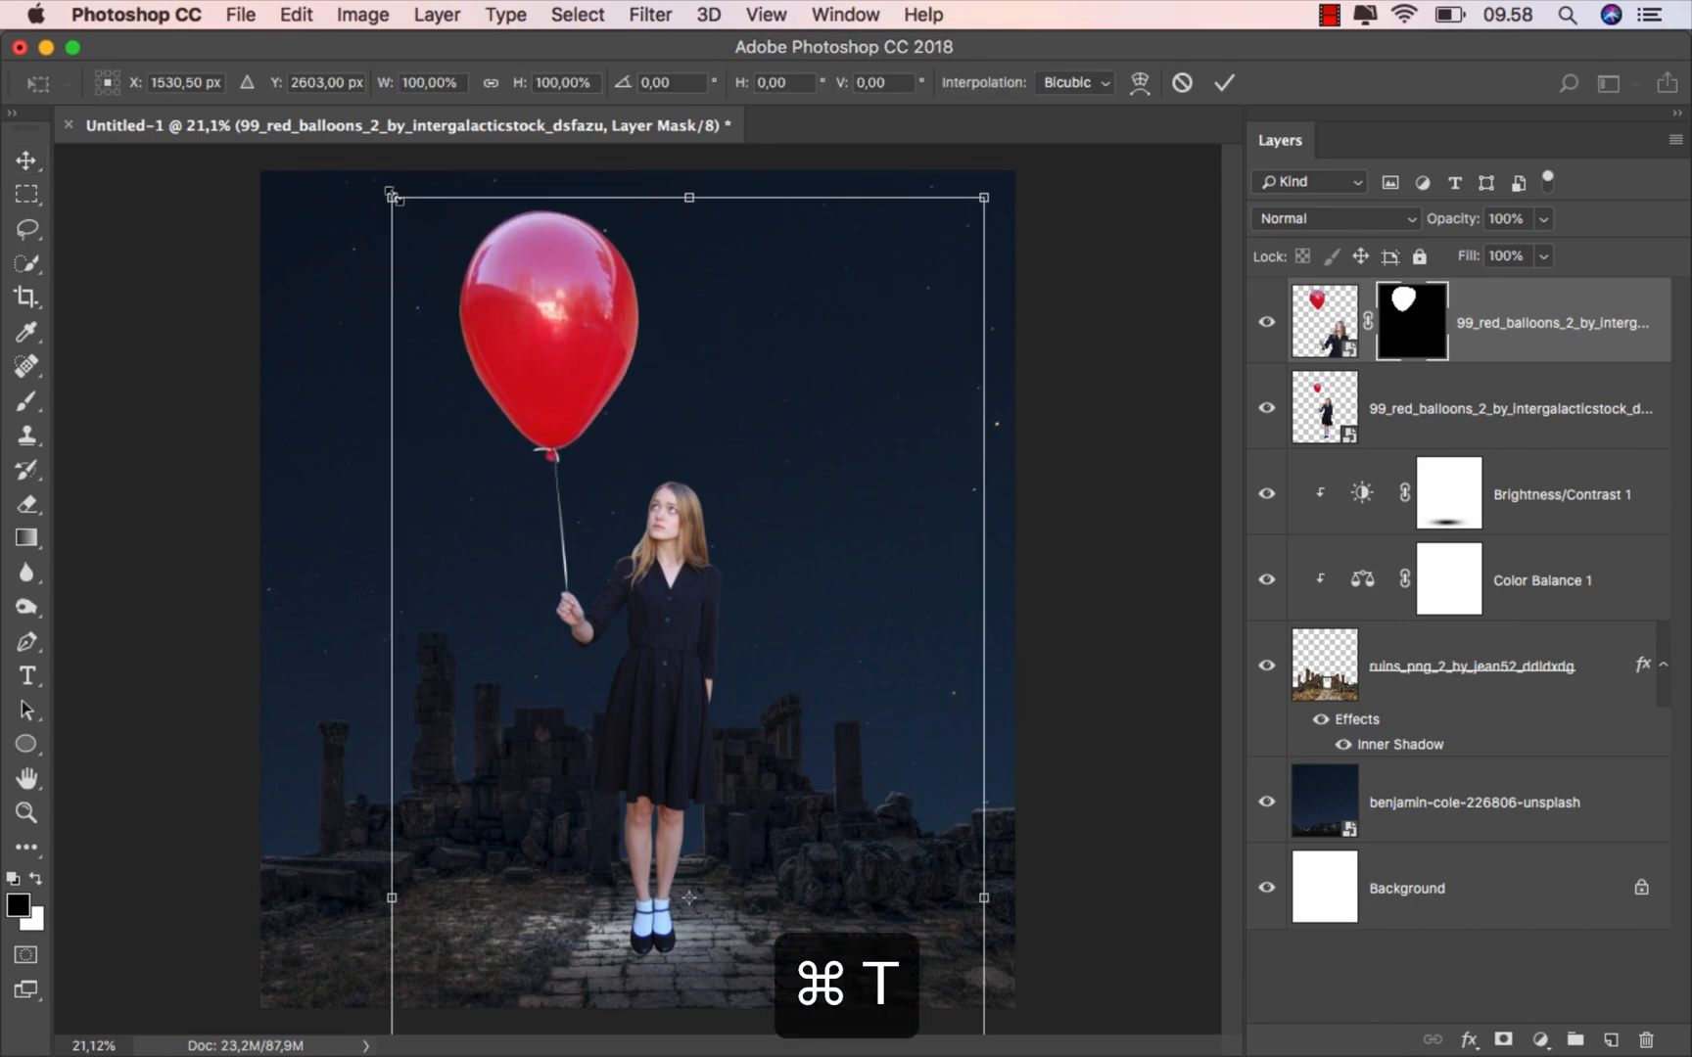
{"action": "left_click_drag", "start_coordinate": [390, 194], "coordinate": [416, 247]}
{"action": "left_click_drag", "start_coordinate": [593, 348], "coordinate": [584, 331]}
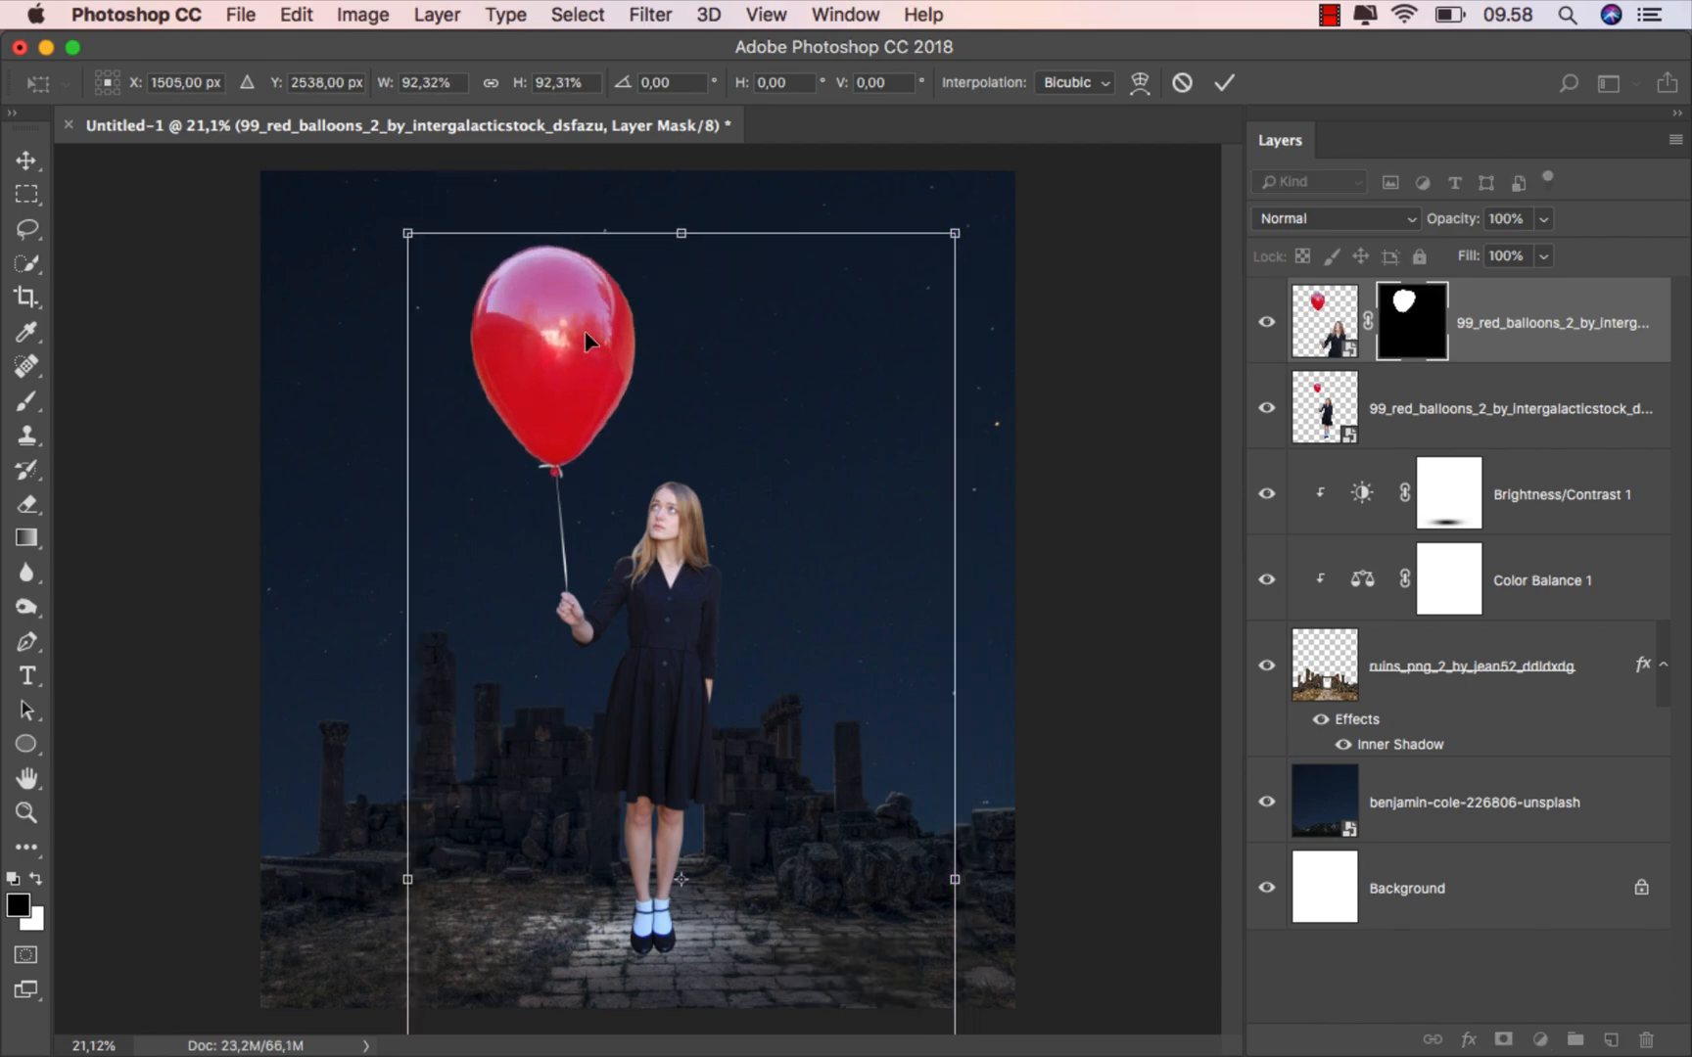
{"action": "left_click_drag", "start_coordinate": [955, 234], "coordinate": [945, 250]}
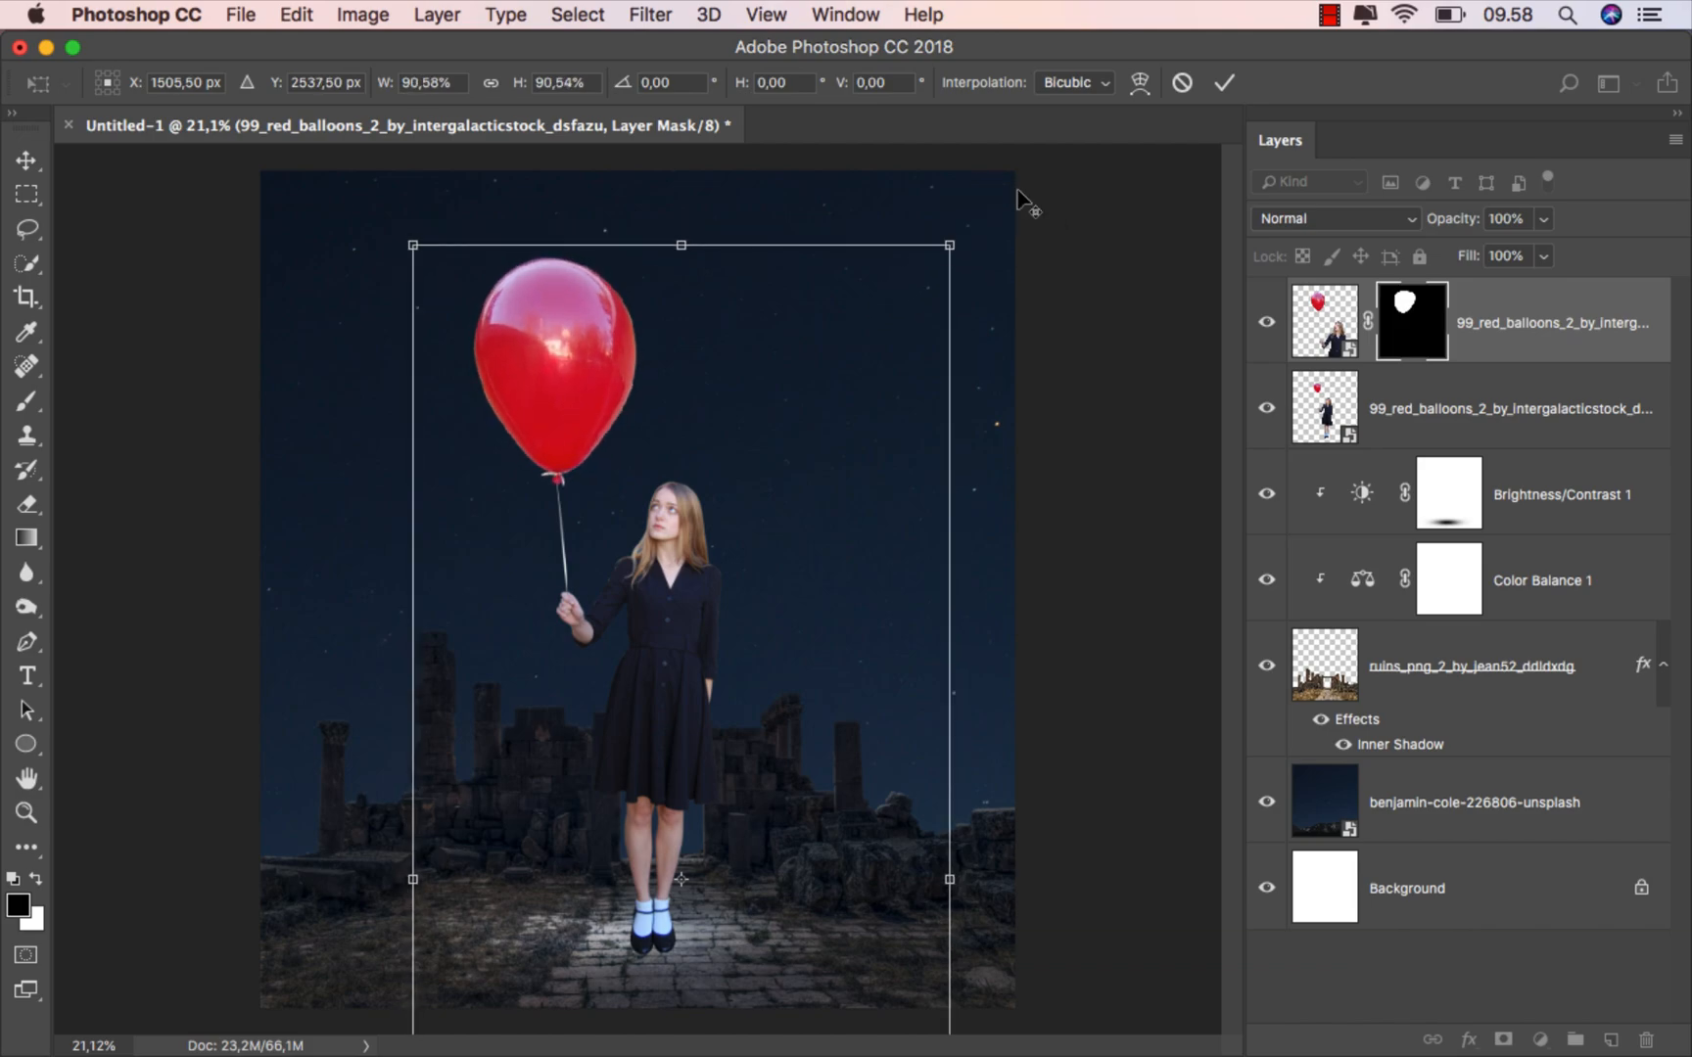
{"action": "left_click", "coordinate": [1222, 84]}
Nudge the balloon slightly left and up so that its knot lines up with the string.
{"action": "key", "text": "shift+Left"}
{"action": "key", "text": "shift+Left"}
{"action": "key", "text": "shift+Left"}
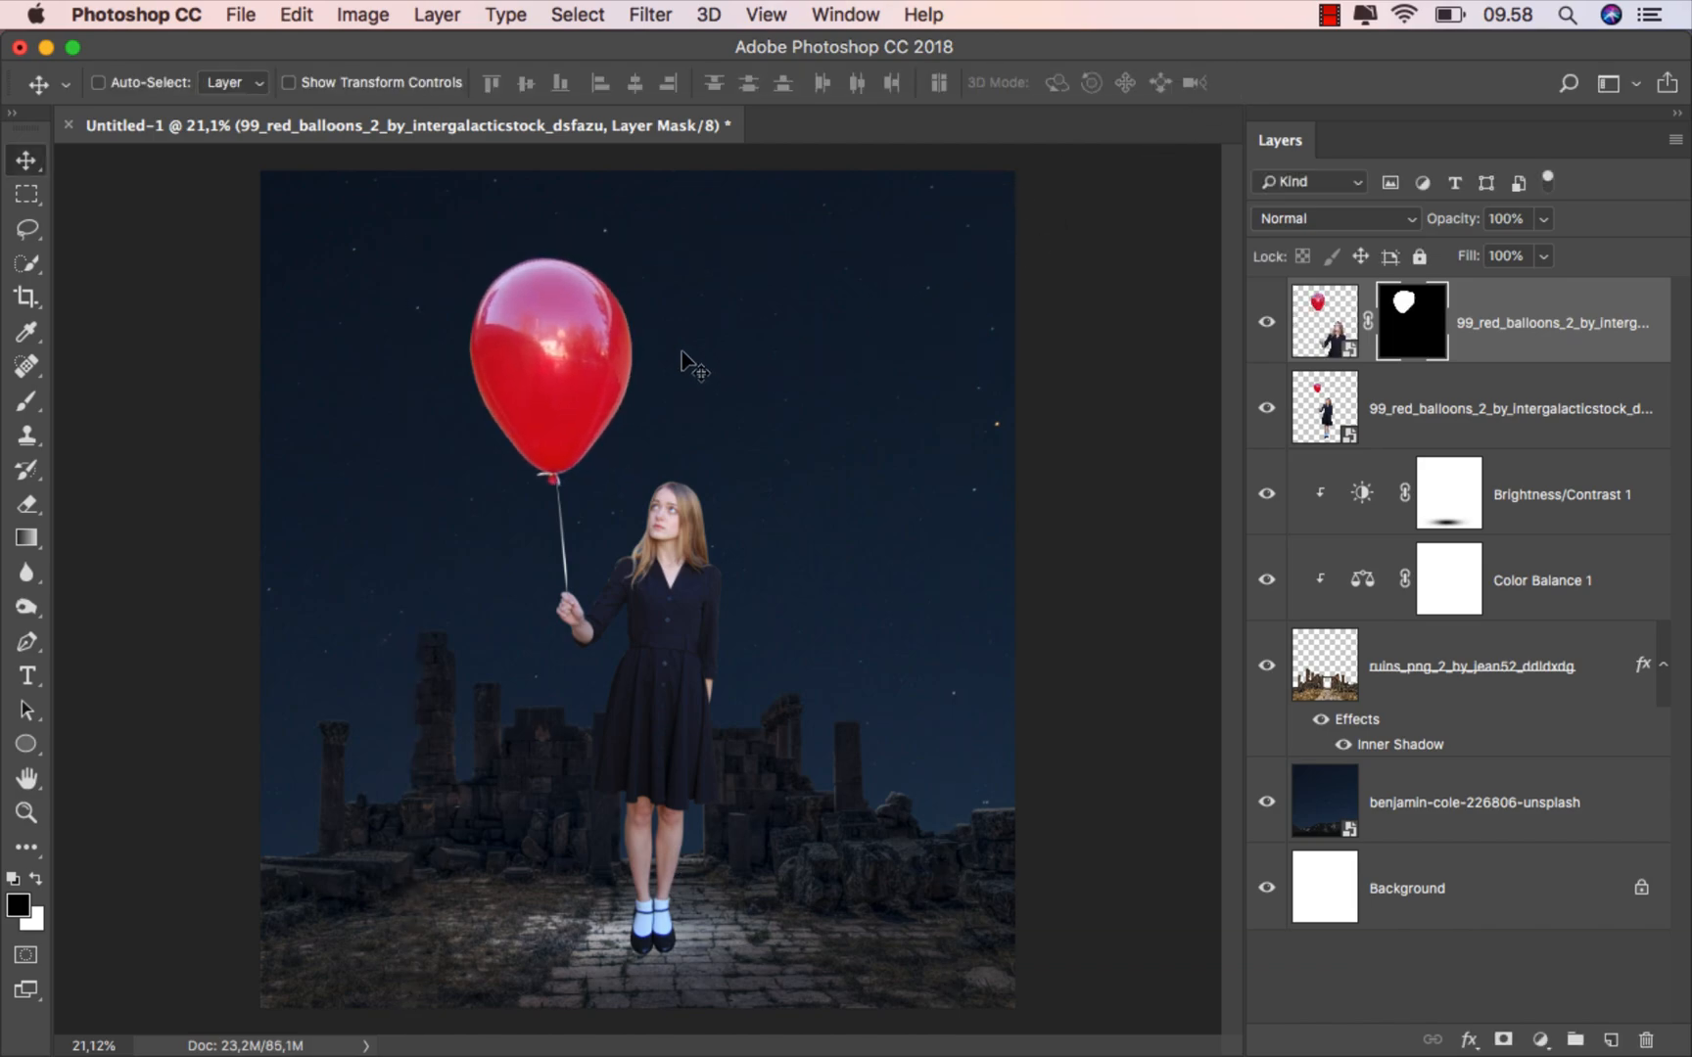
{"action": "key", "text": "shift+Right"}
{"action": "key", "text": "shift+Up"}
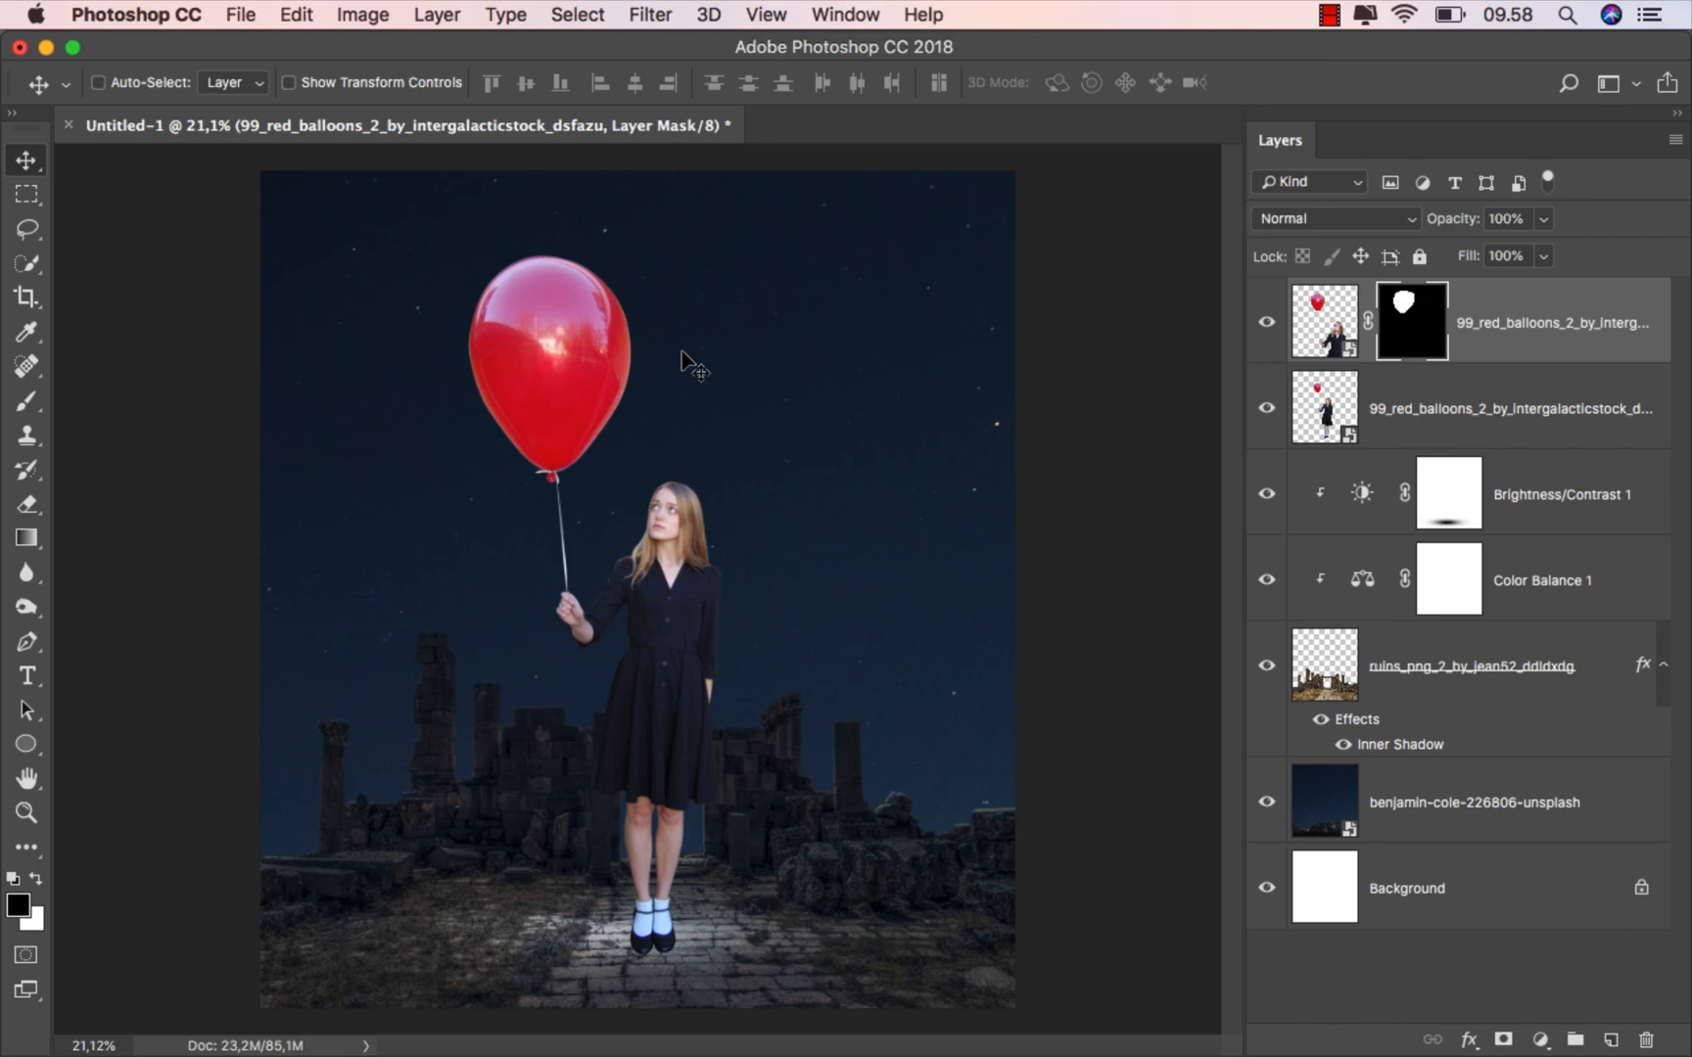
{"action": "key", "text": "shift+Right"}
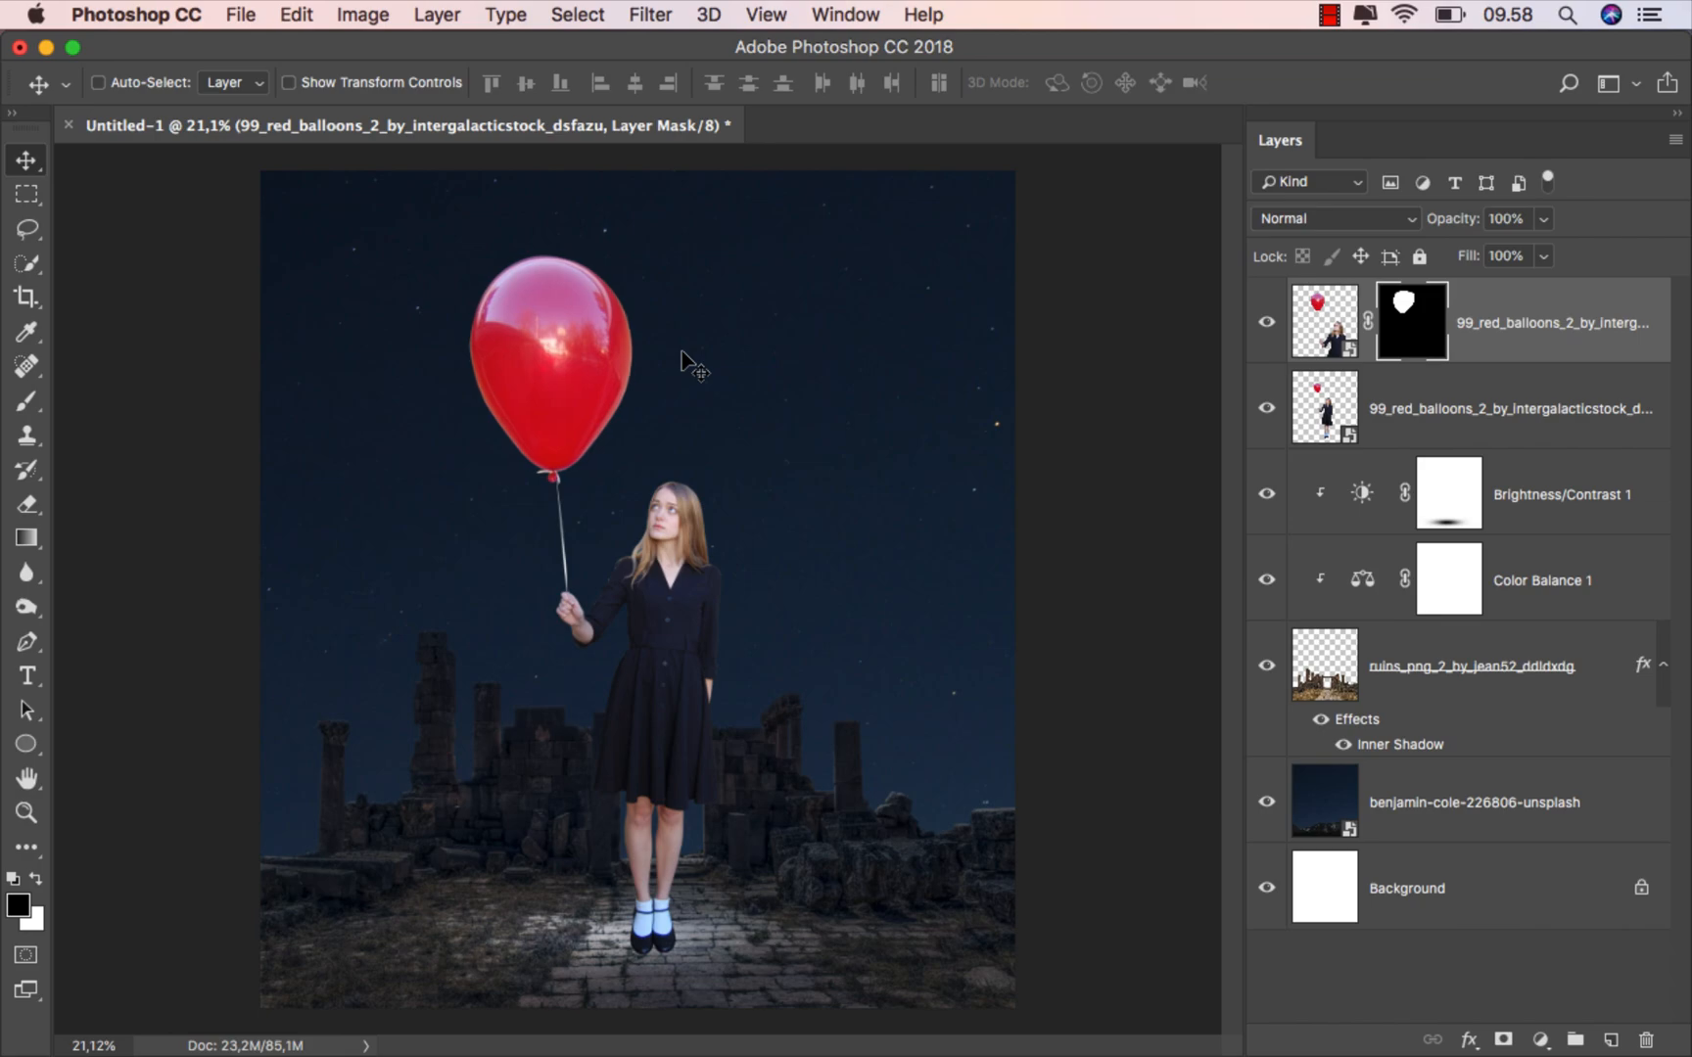
Rasterize the enlarged balloon layer, apply its layer mask, and compare the image with the layer hidden and shown.
{"action": "key", "text": "super+0"}
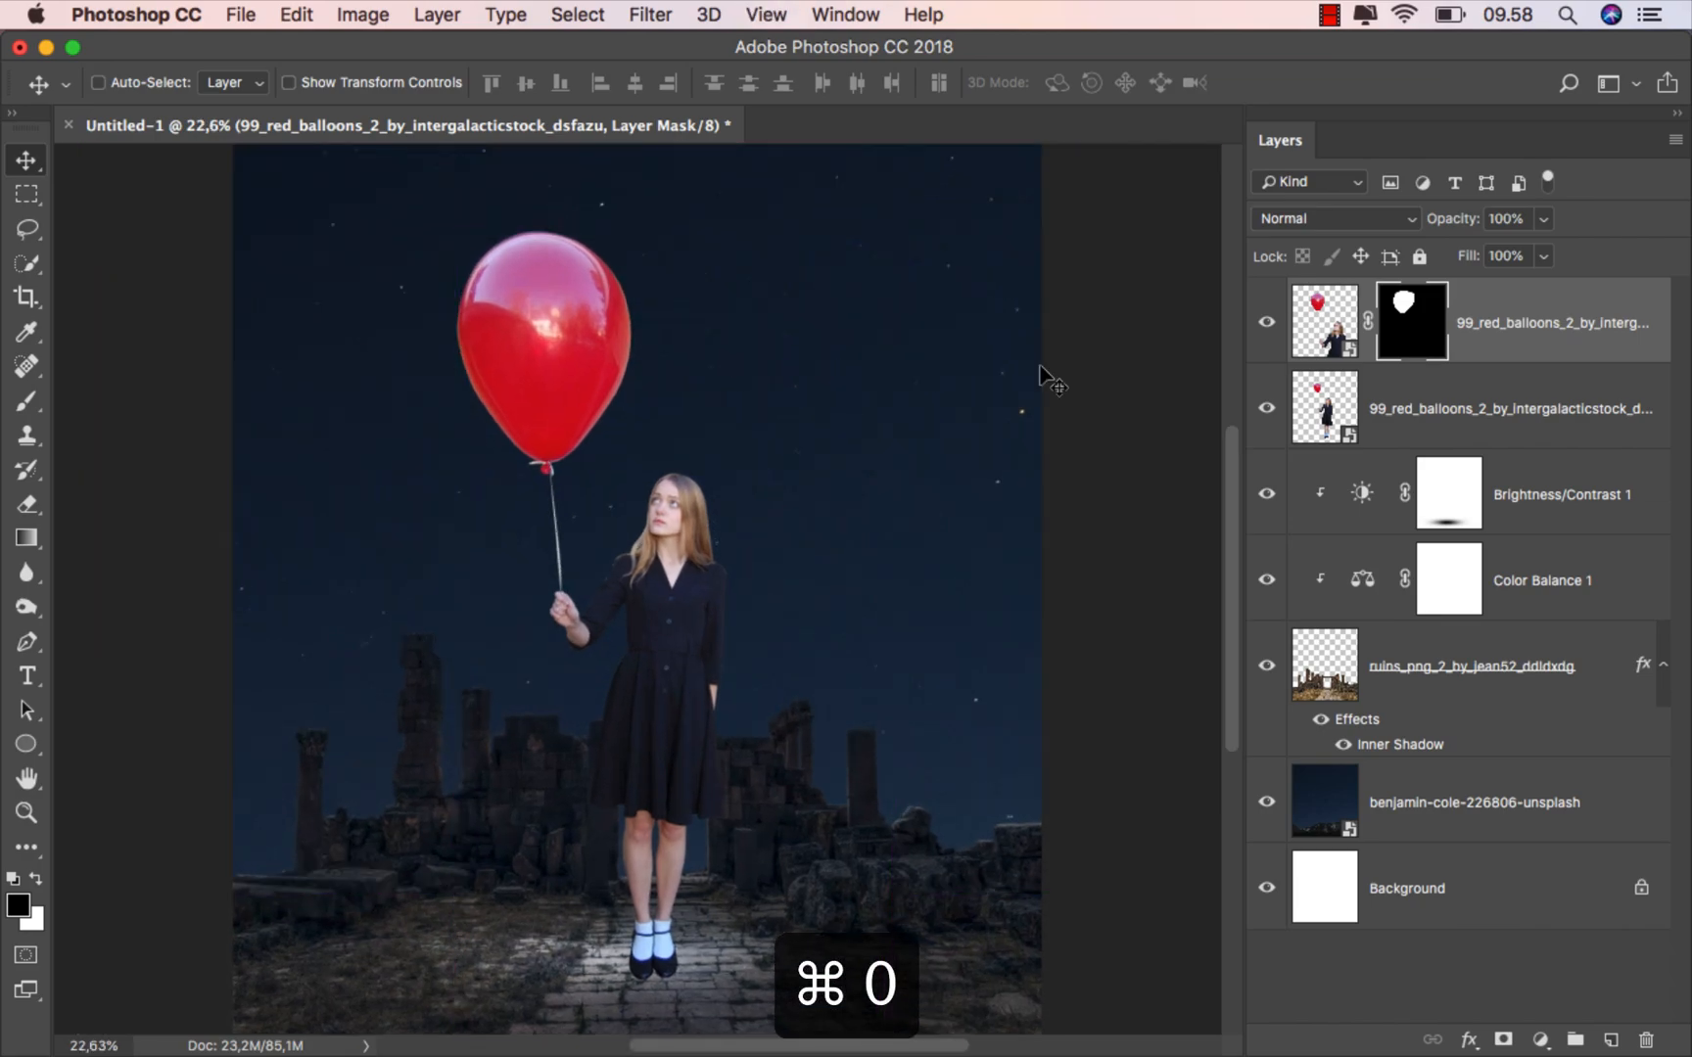
{"action": "left_click", "coordinate": [1508, 331]}
{"action": "right_click", "coordinate": [1498, 325]}
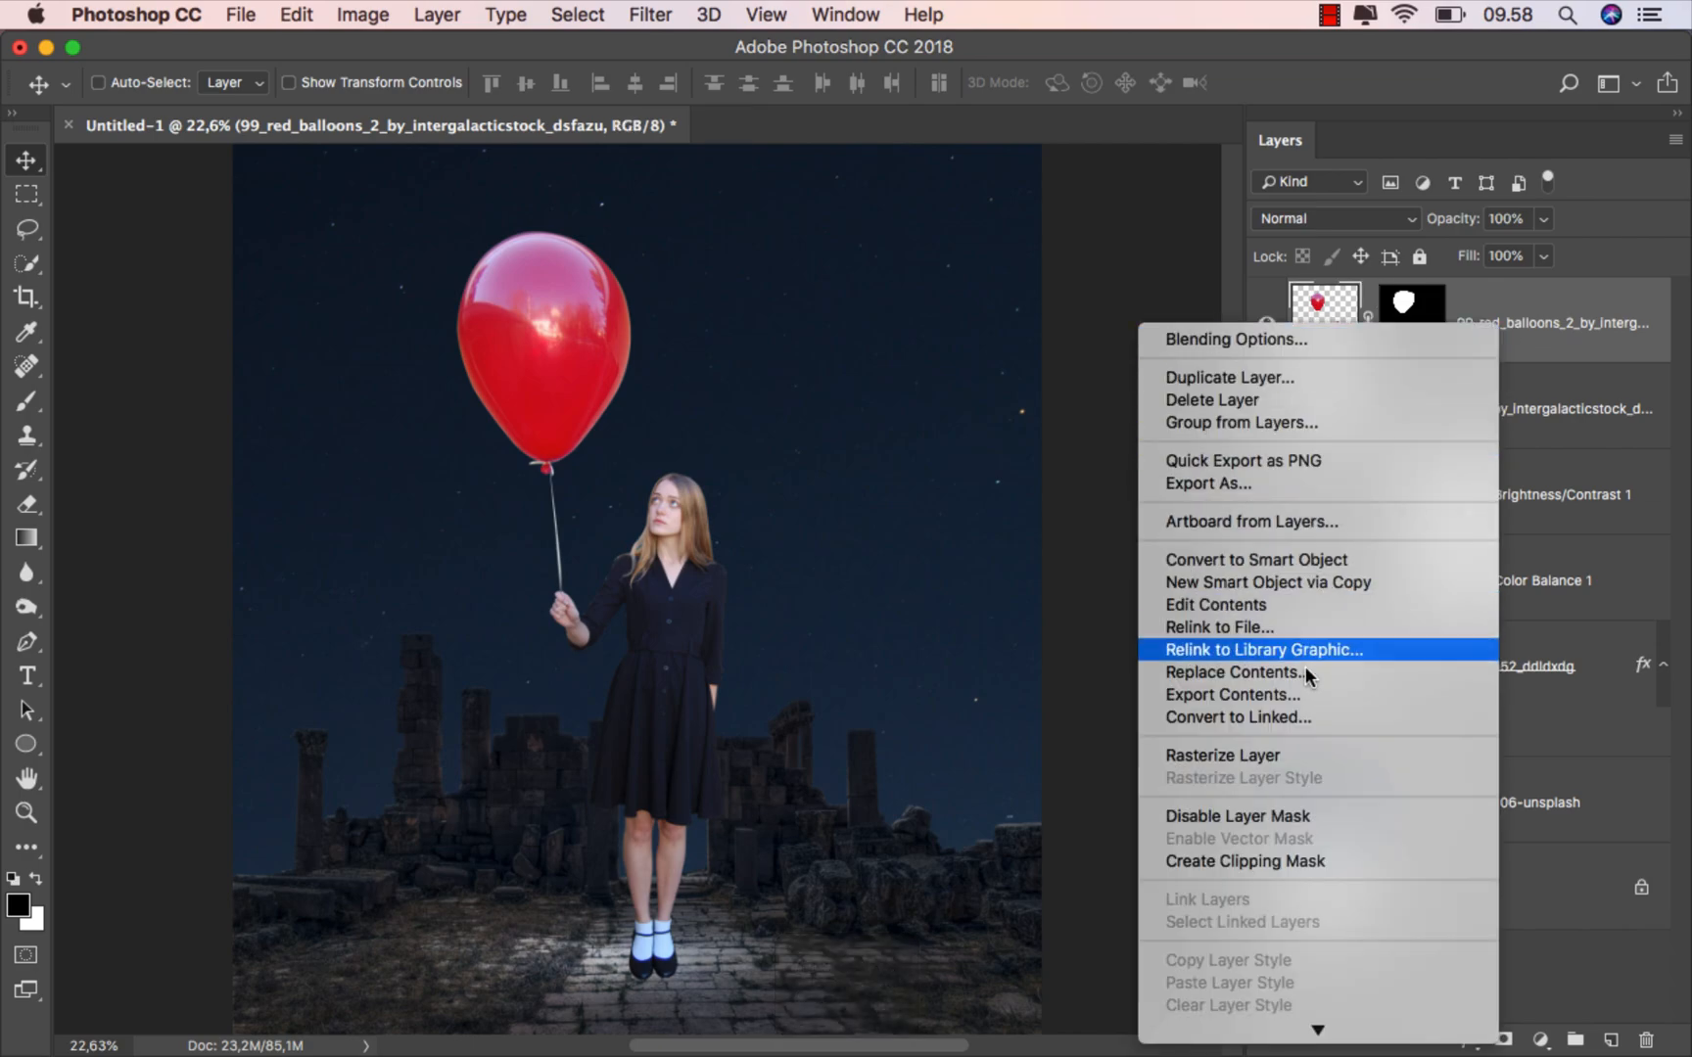
{"action": "left_click", "coordinate": [1284, 756]}
{"action": "right_click", "coordinate": [1410, 328]}
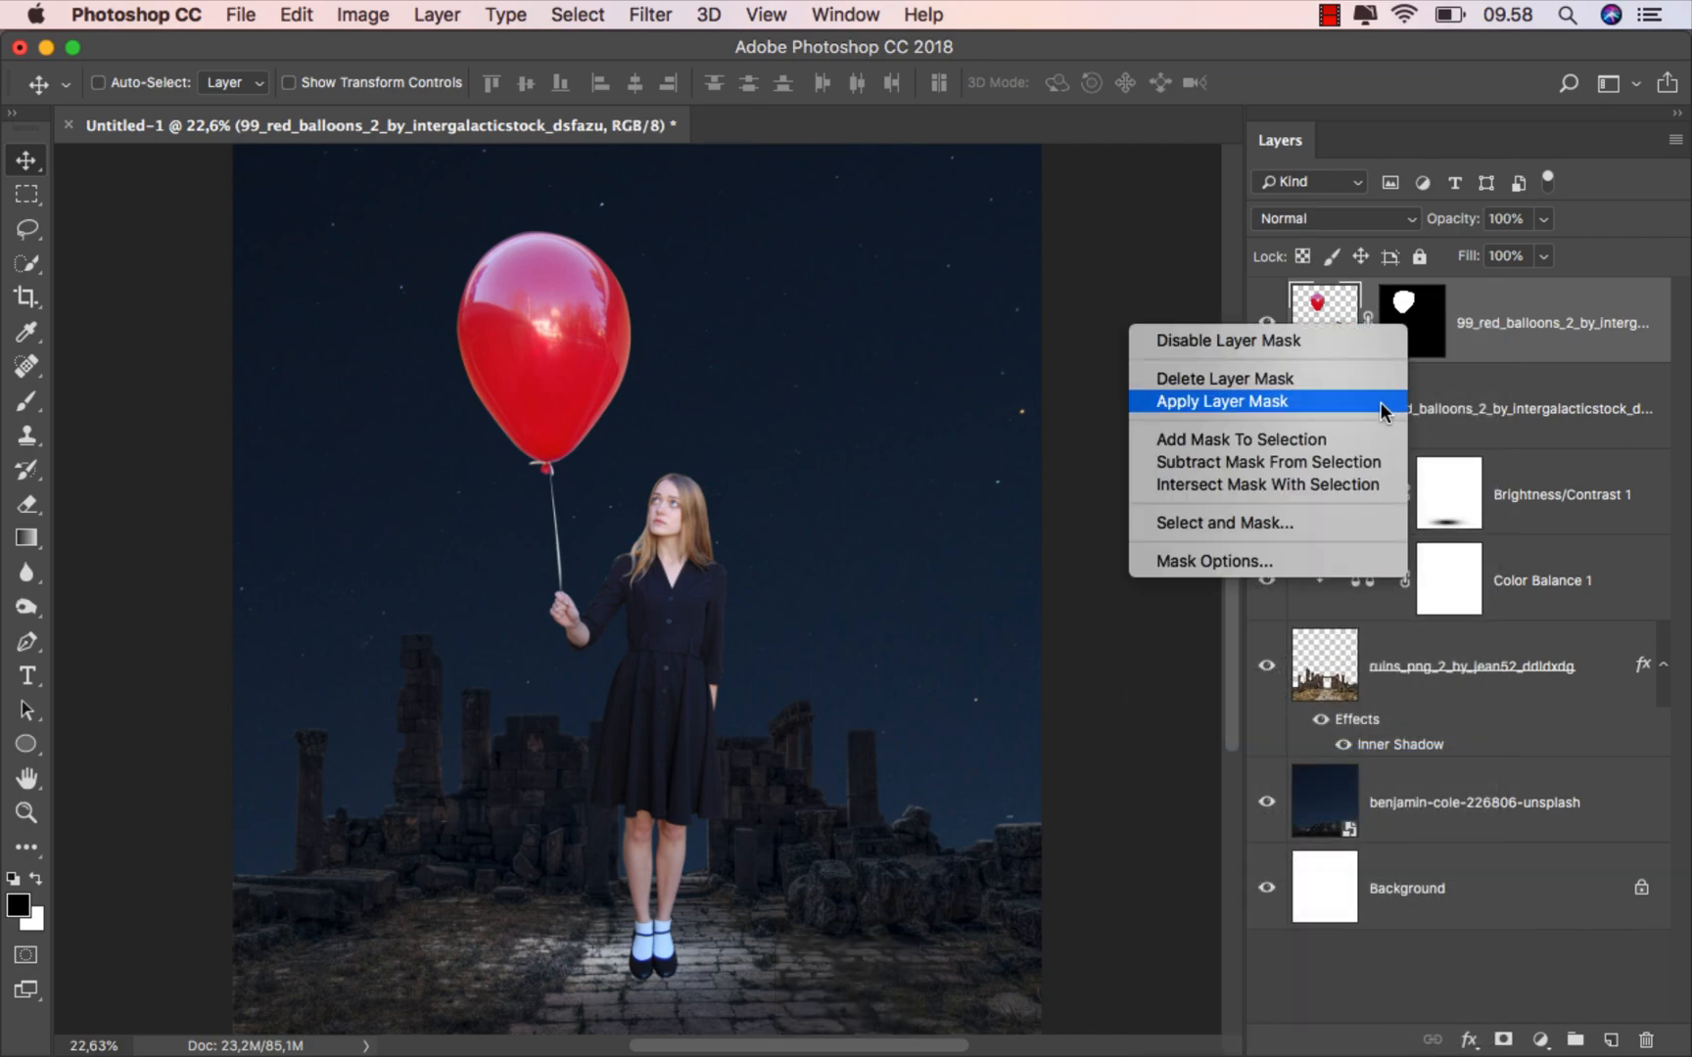
{"action": "left_click", "coordinate": [1380, 405]}
{"action": "left_click", "coordinate": [1273, 321]}
{"action": "left_click", "coordinate": [1273, 321]}
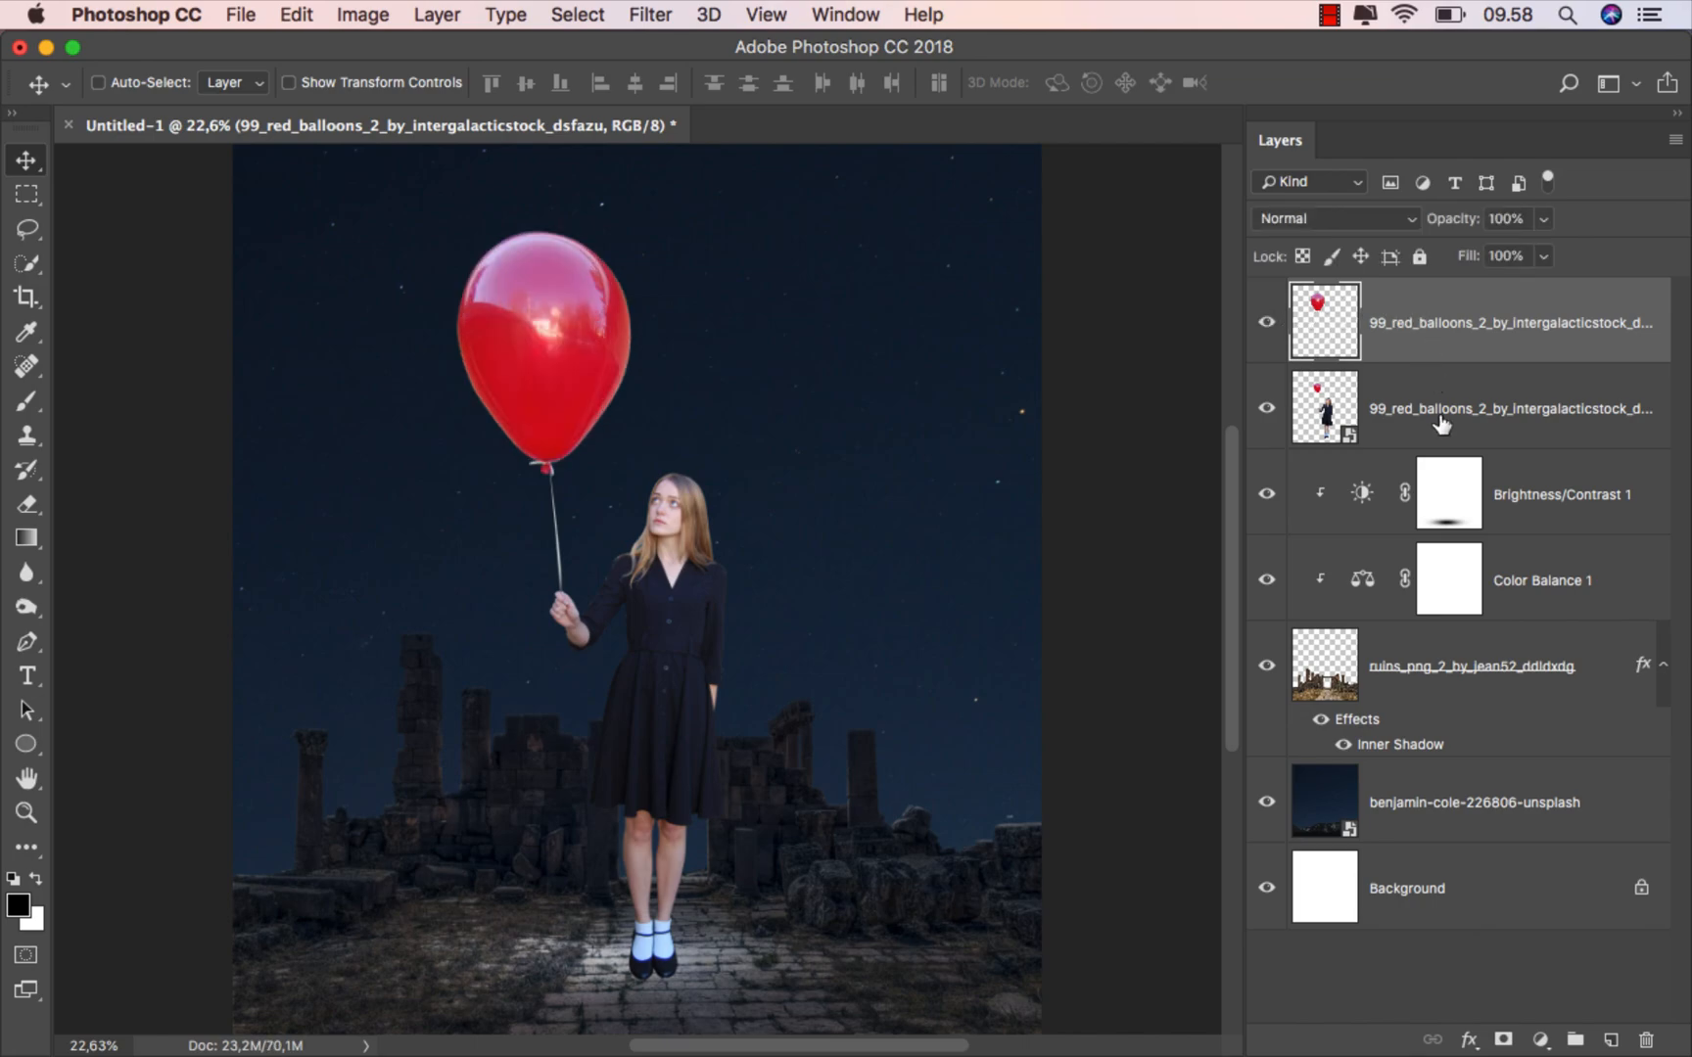
Add a Hue/Saturation adjustment clipped to the balloon with Hue -117, Saturation -100 and Lightness -26, and compare it off and on.
{"action": "left_click", "coordinate": [1542, 1039]}
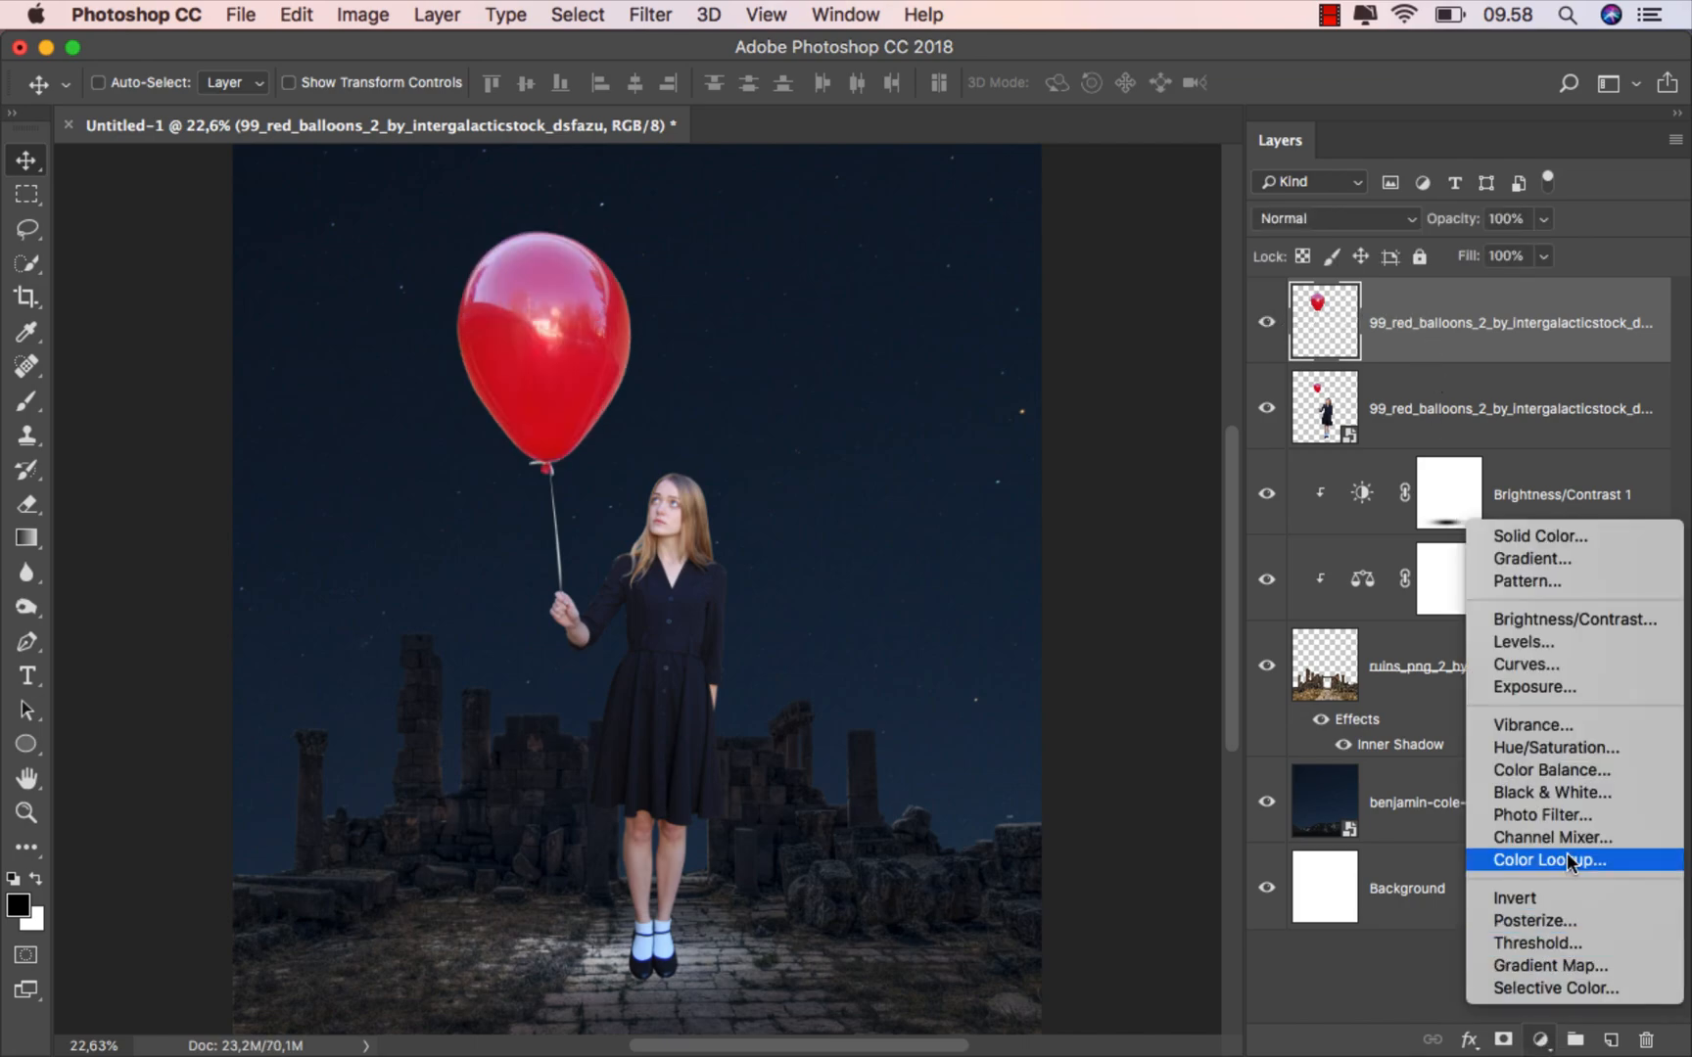
{"action": "left_click", "coordinate": [1576, 748]}
{"action": "left_click", "coordinate": [1068, 974]}
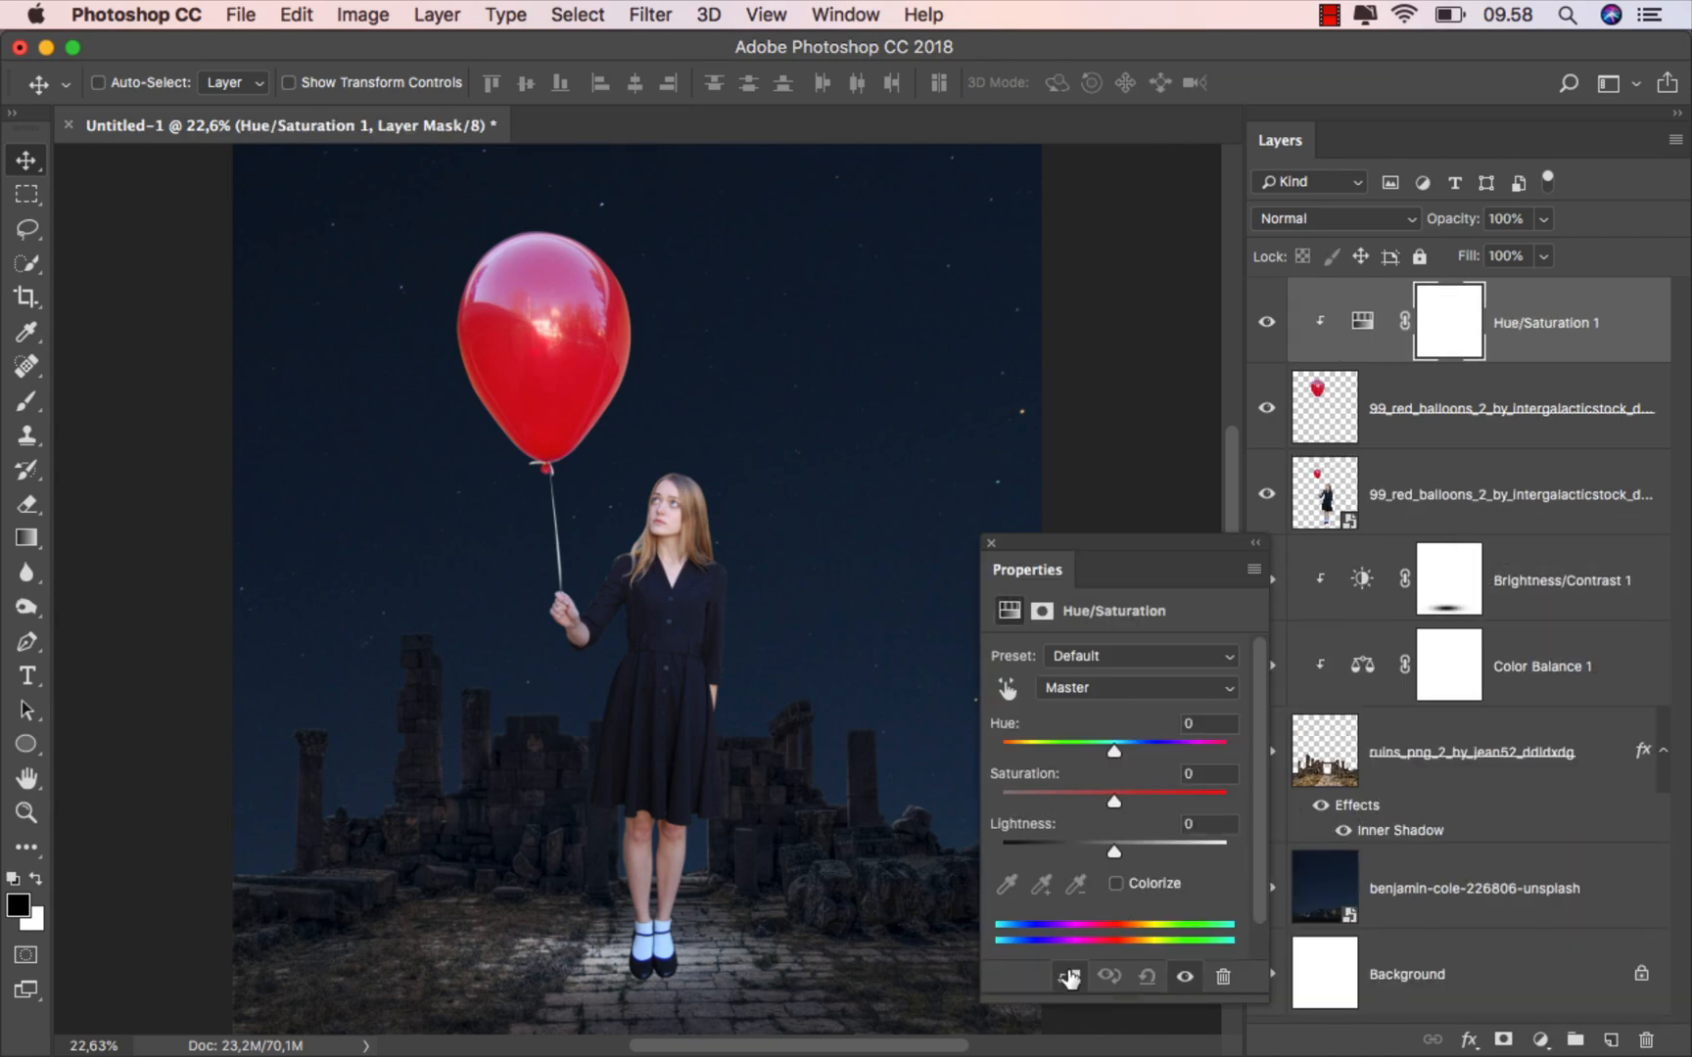
{"action": "left_click_drag", "start_coordinate": [1114, 751], "coordinate": [1026, 744]}
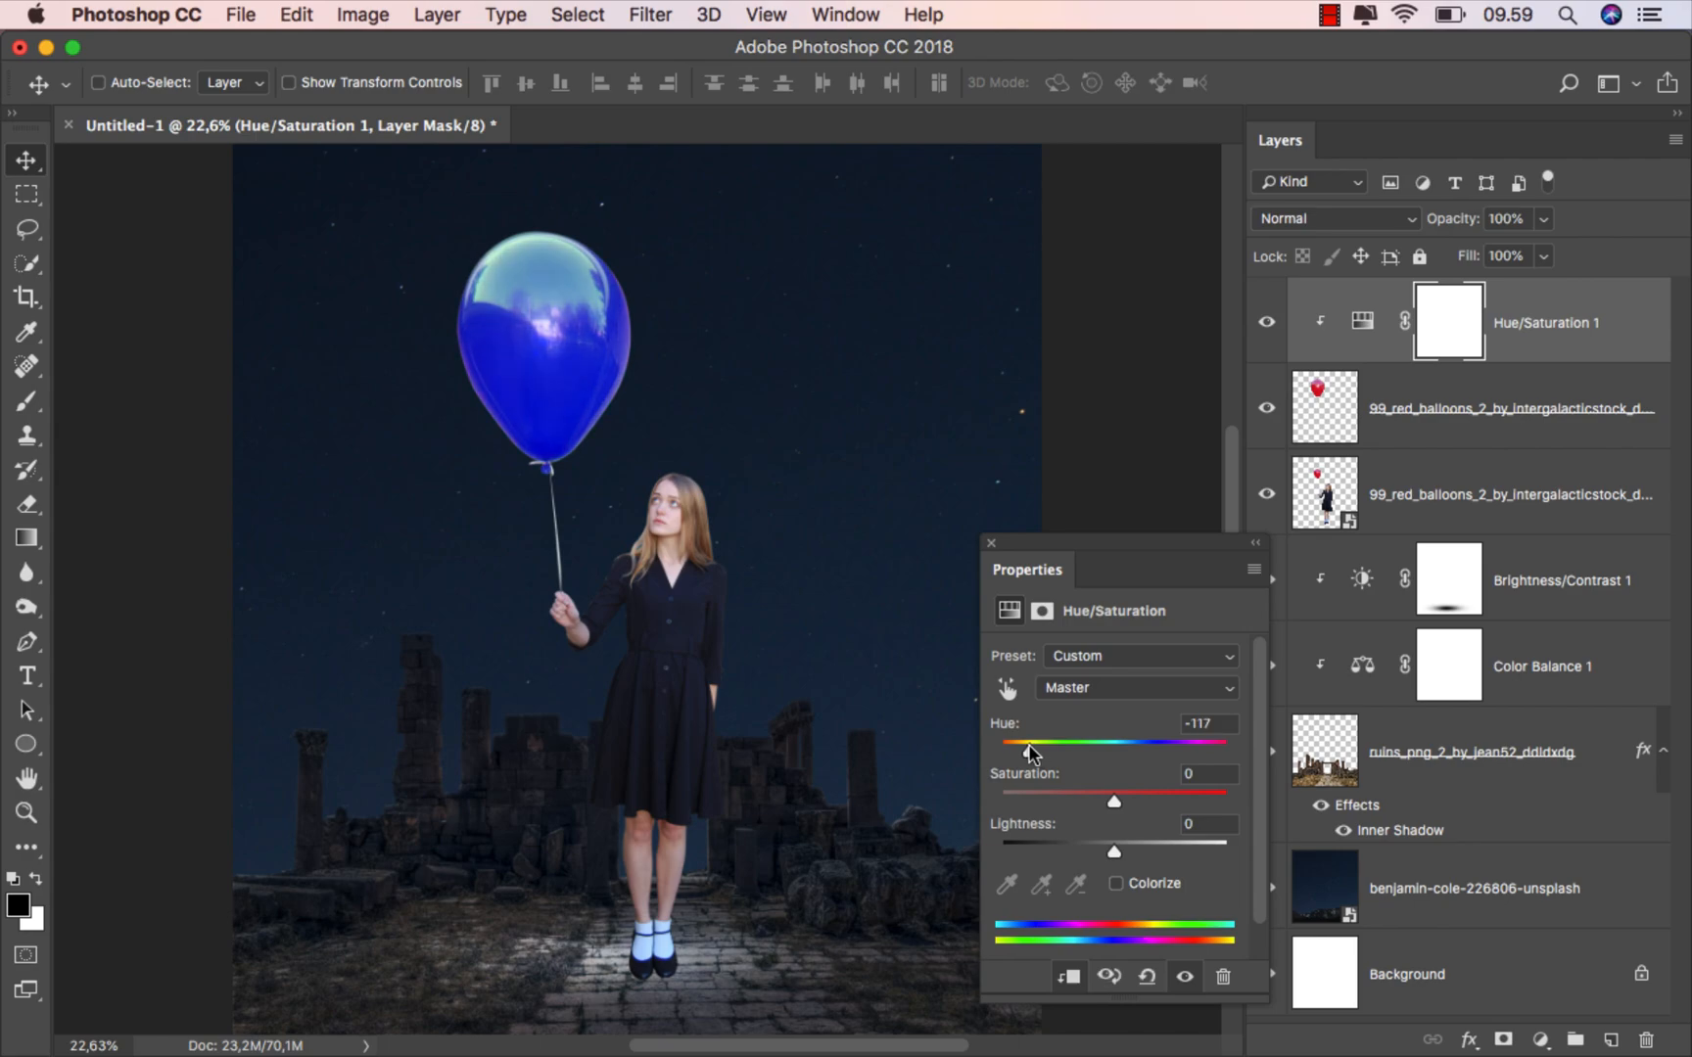
{"action": "left_click_drag", "start_coordinate": [1119, 793], "coordinate": [934, 803]}
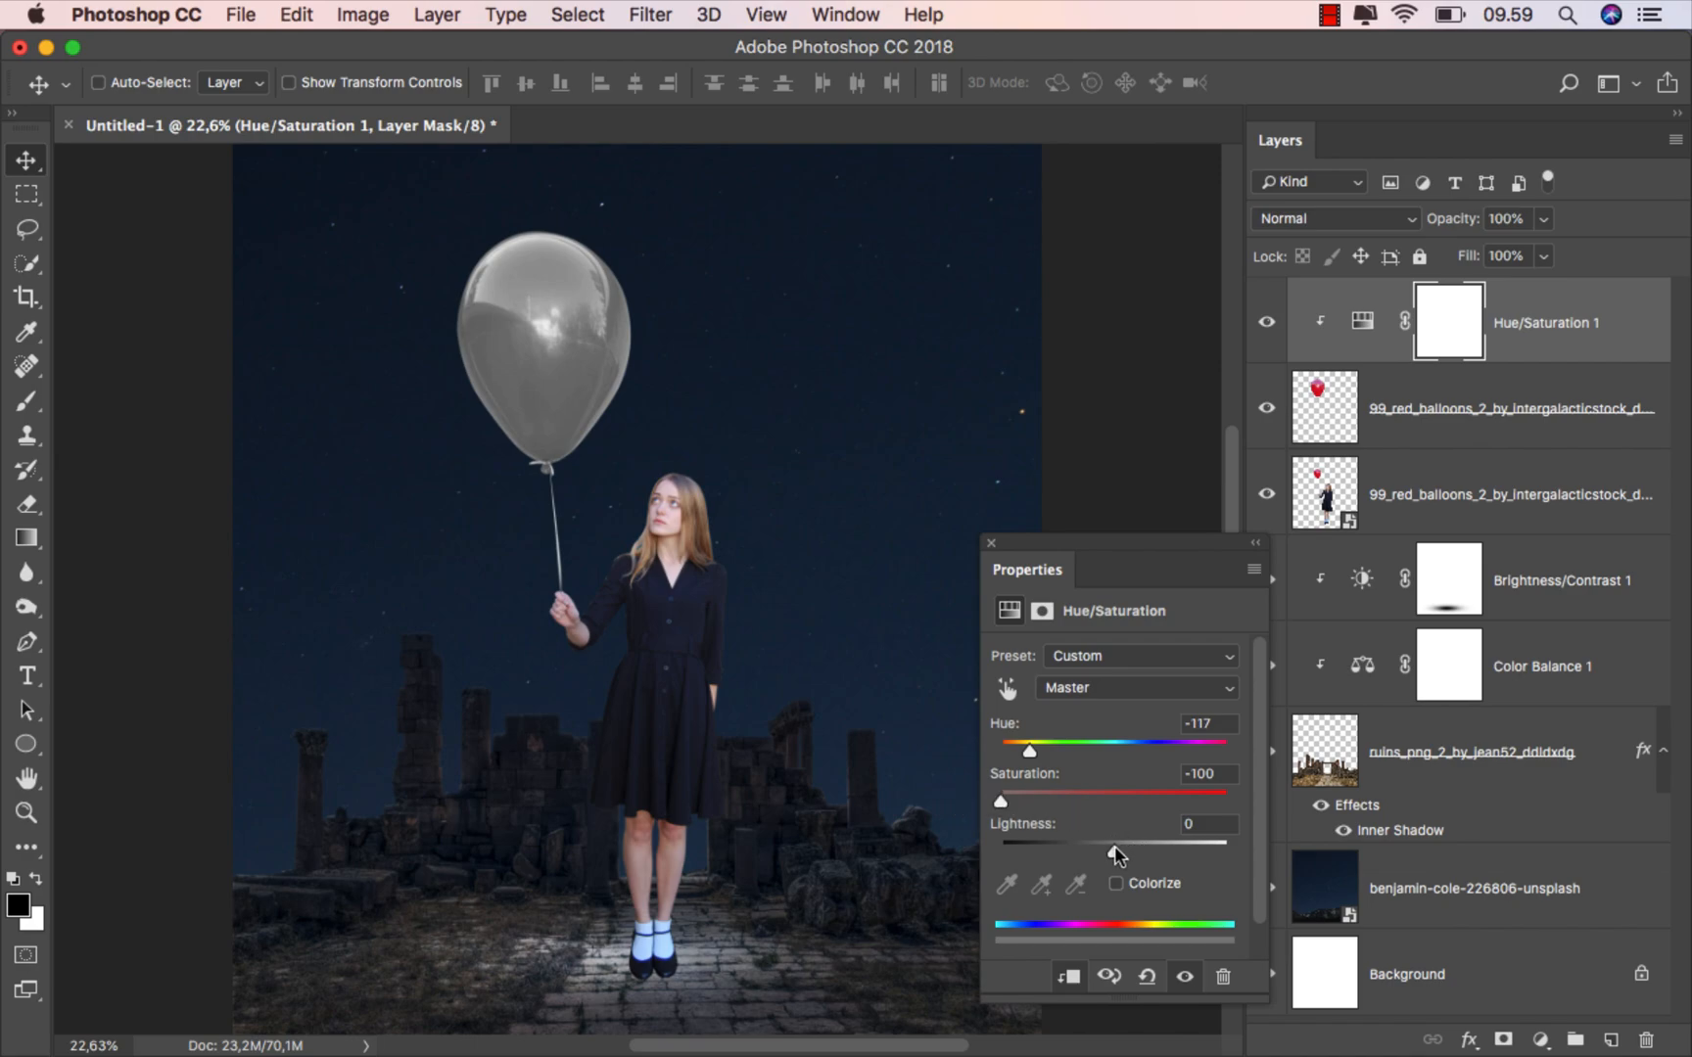
{"action": "left_click_drag", "start_coordinate": [1116, 847], "coordinate": [1084, 847]}
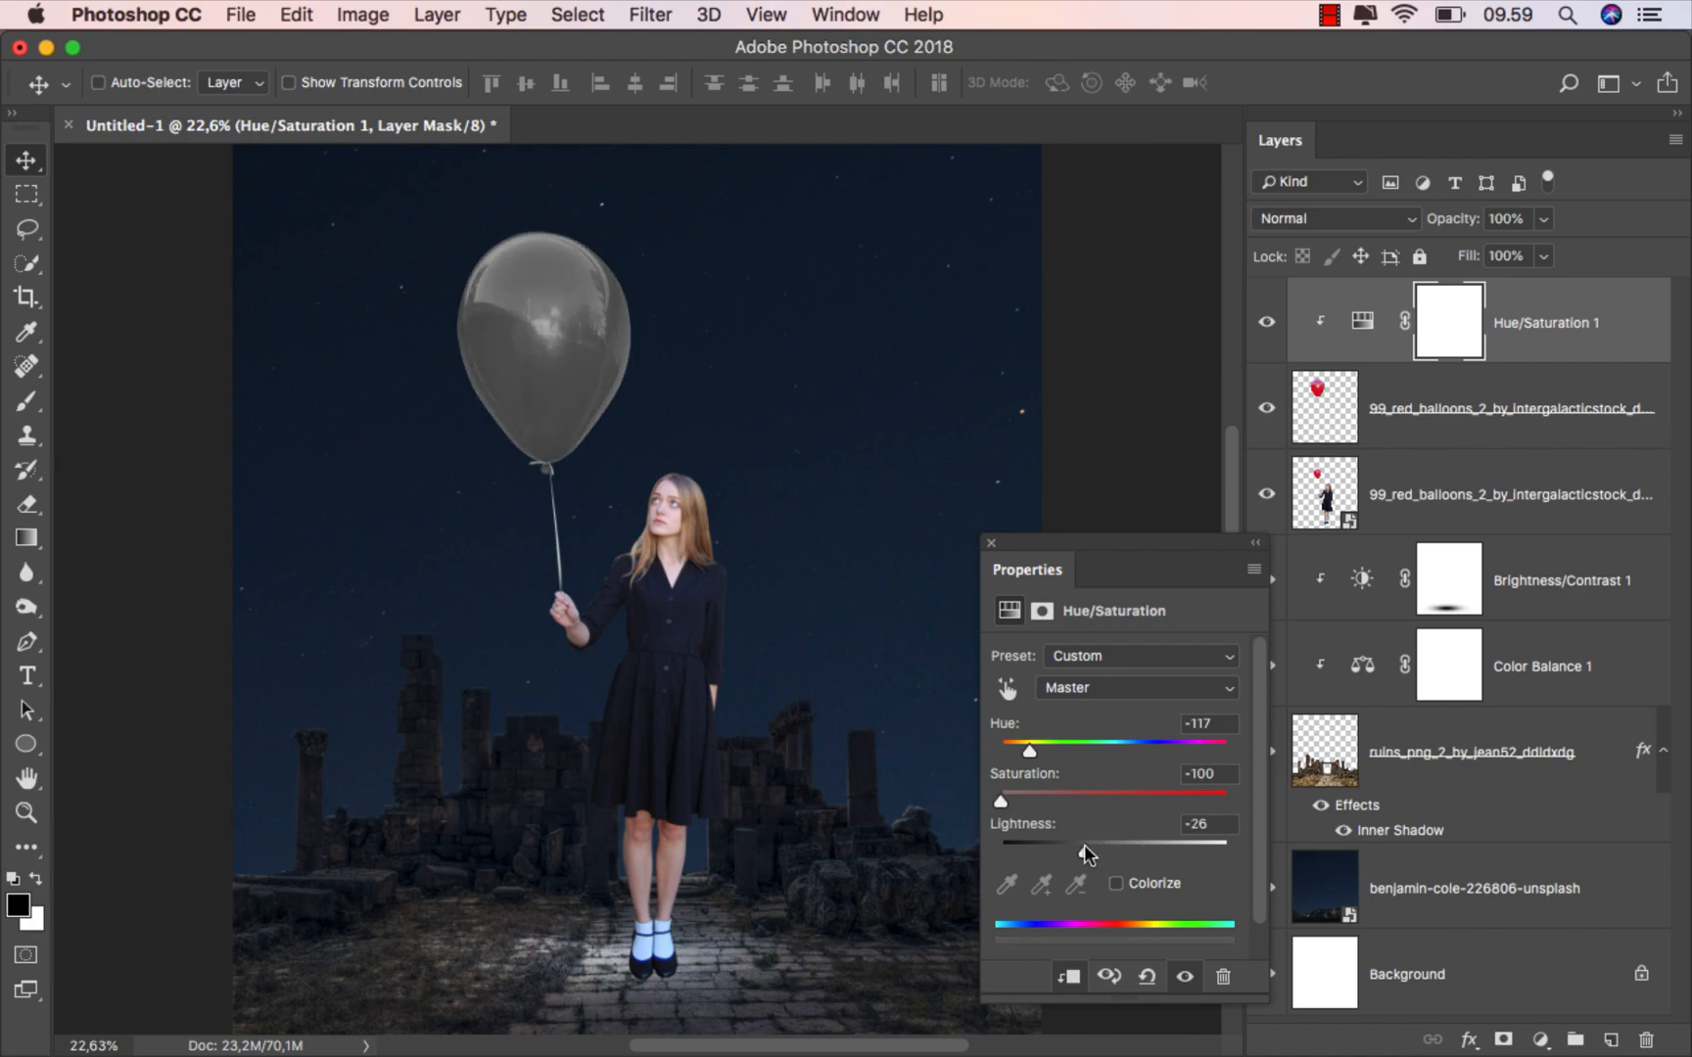
{"action": "left_click", "coordinate": [991, 543]}
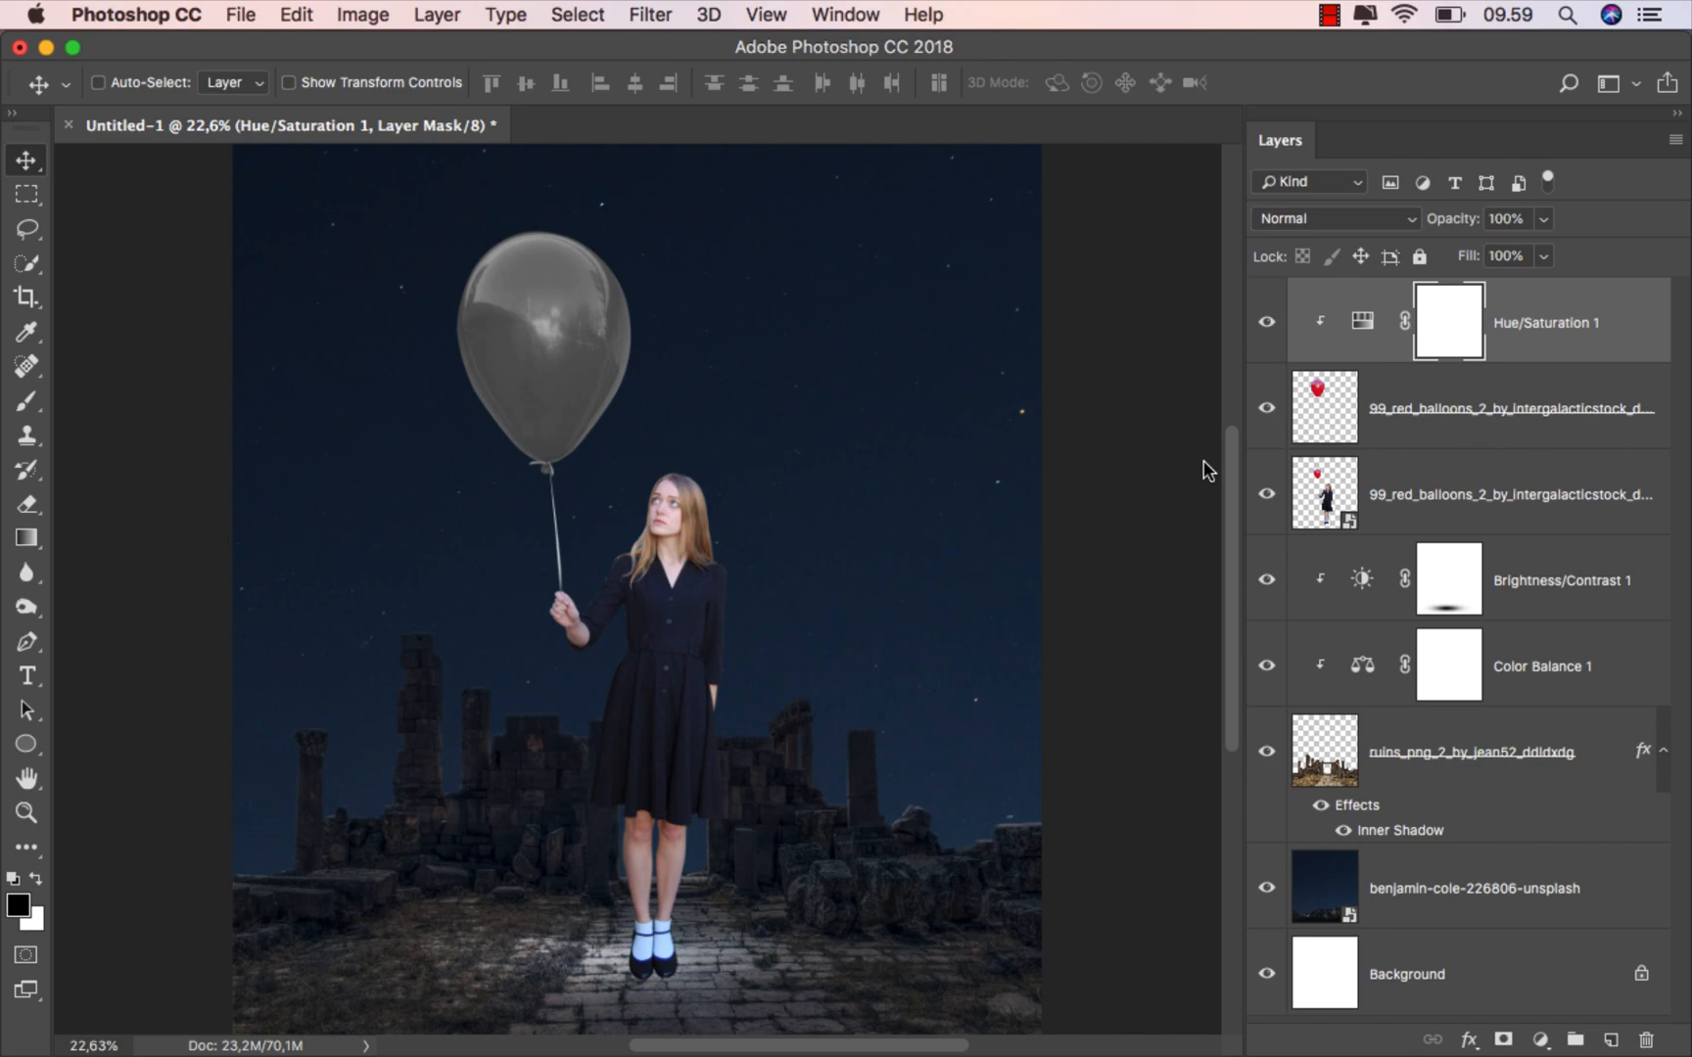
{"action": "left_click", "coordinate": [1269, 323]}
{"action": "left_click", "coordinate": [1269, 322]}
Switch to Finder, place the cloud_stock_2 image above the Hue/Saturation layer, and clip it to the balloon.
{"action": "left_click", "coordinate": [1550, 336]}
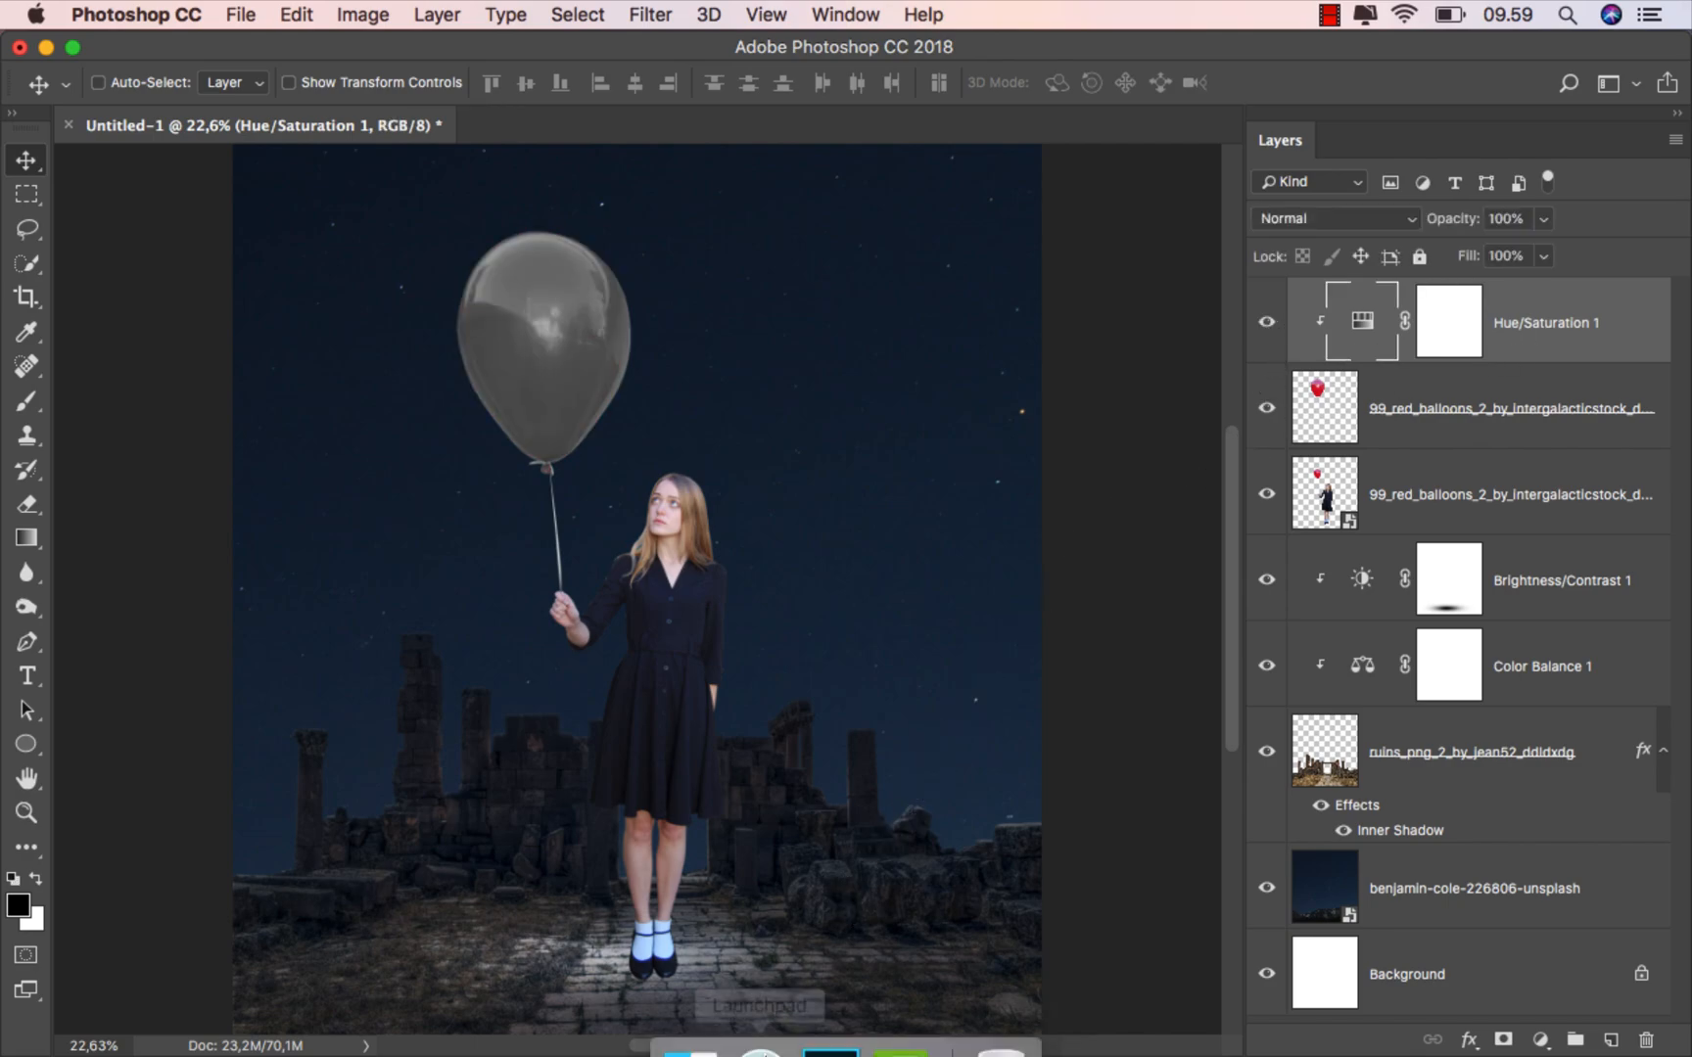
{"action": "left_click", "coordinate": [685, 1020]}
{"action": "left_click", "coordinate": [751, 166]}
{"action": "left_click_drag", "start_coordinate": [751, 167], "coordinate": [658, 372]}
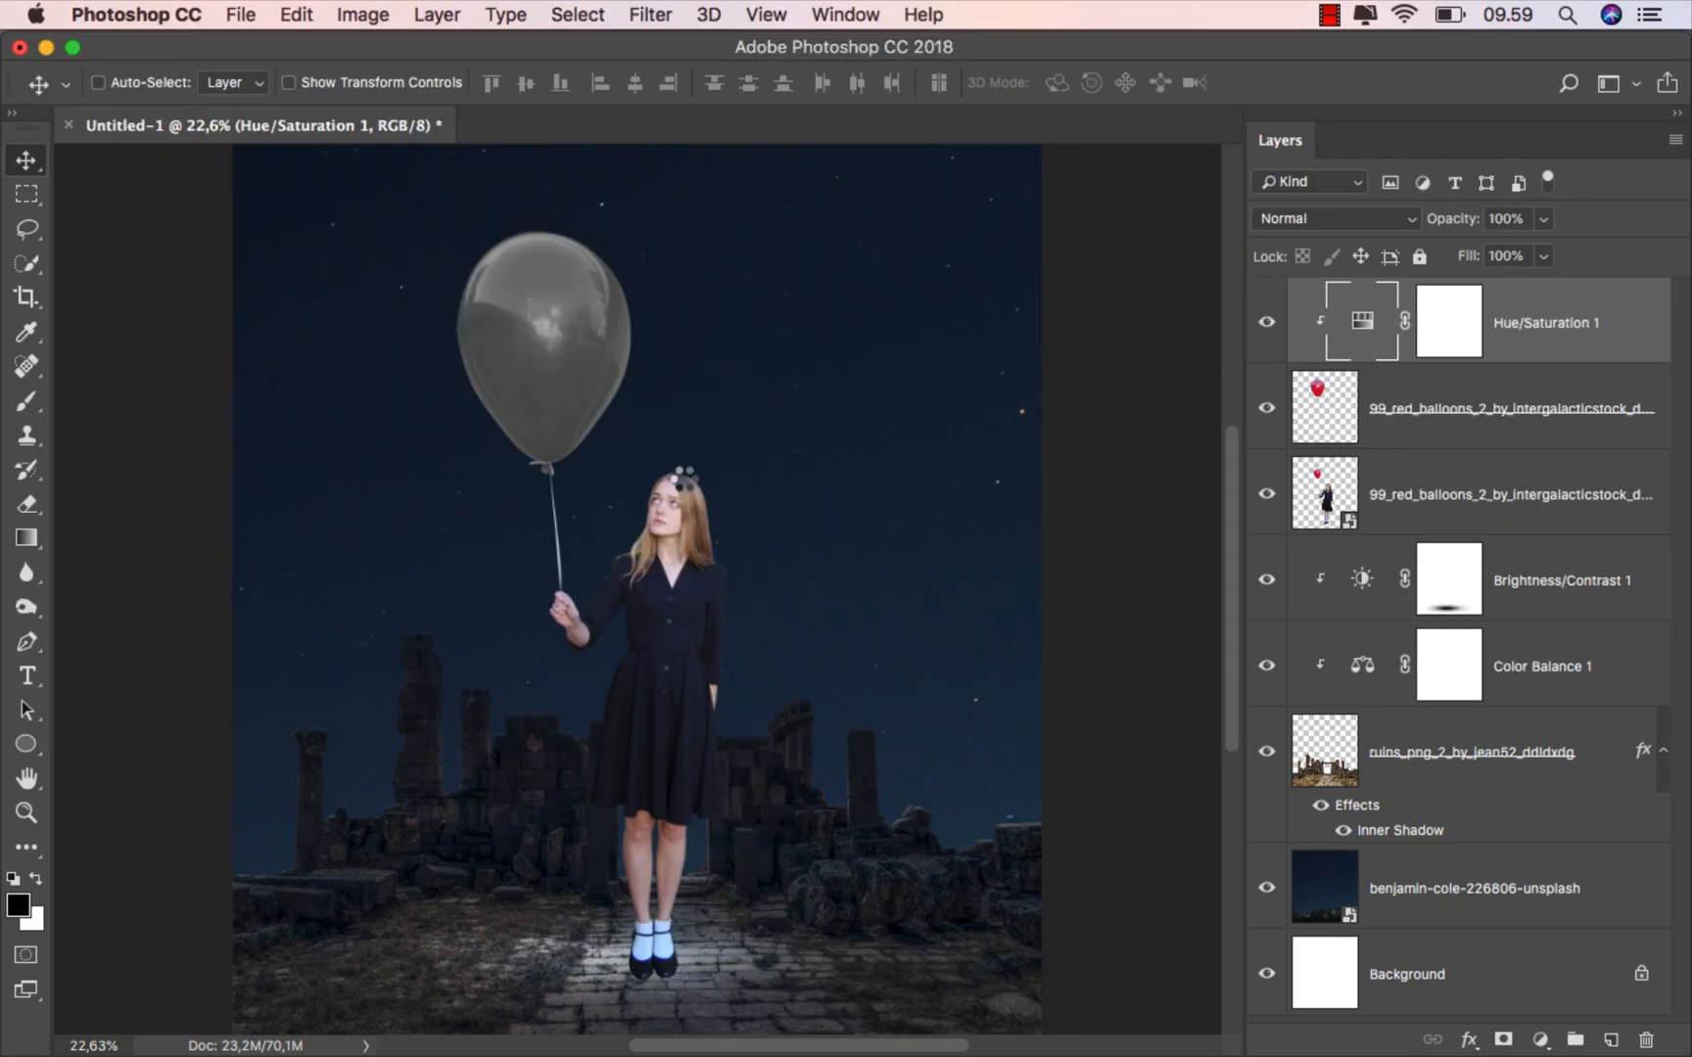
{"action": "left_click_drag", "start_coordinate": [682, 477], "coordinate": [685, 485]}
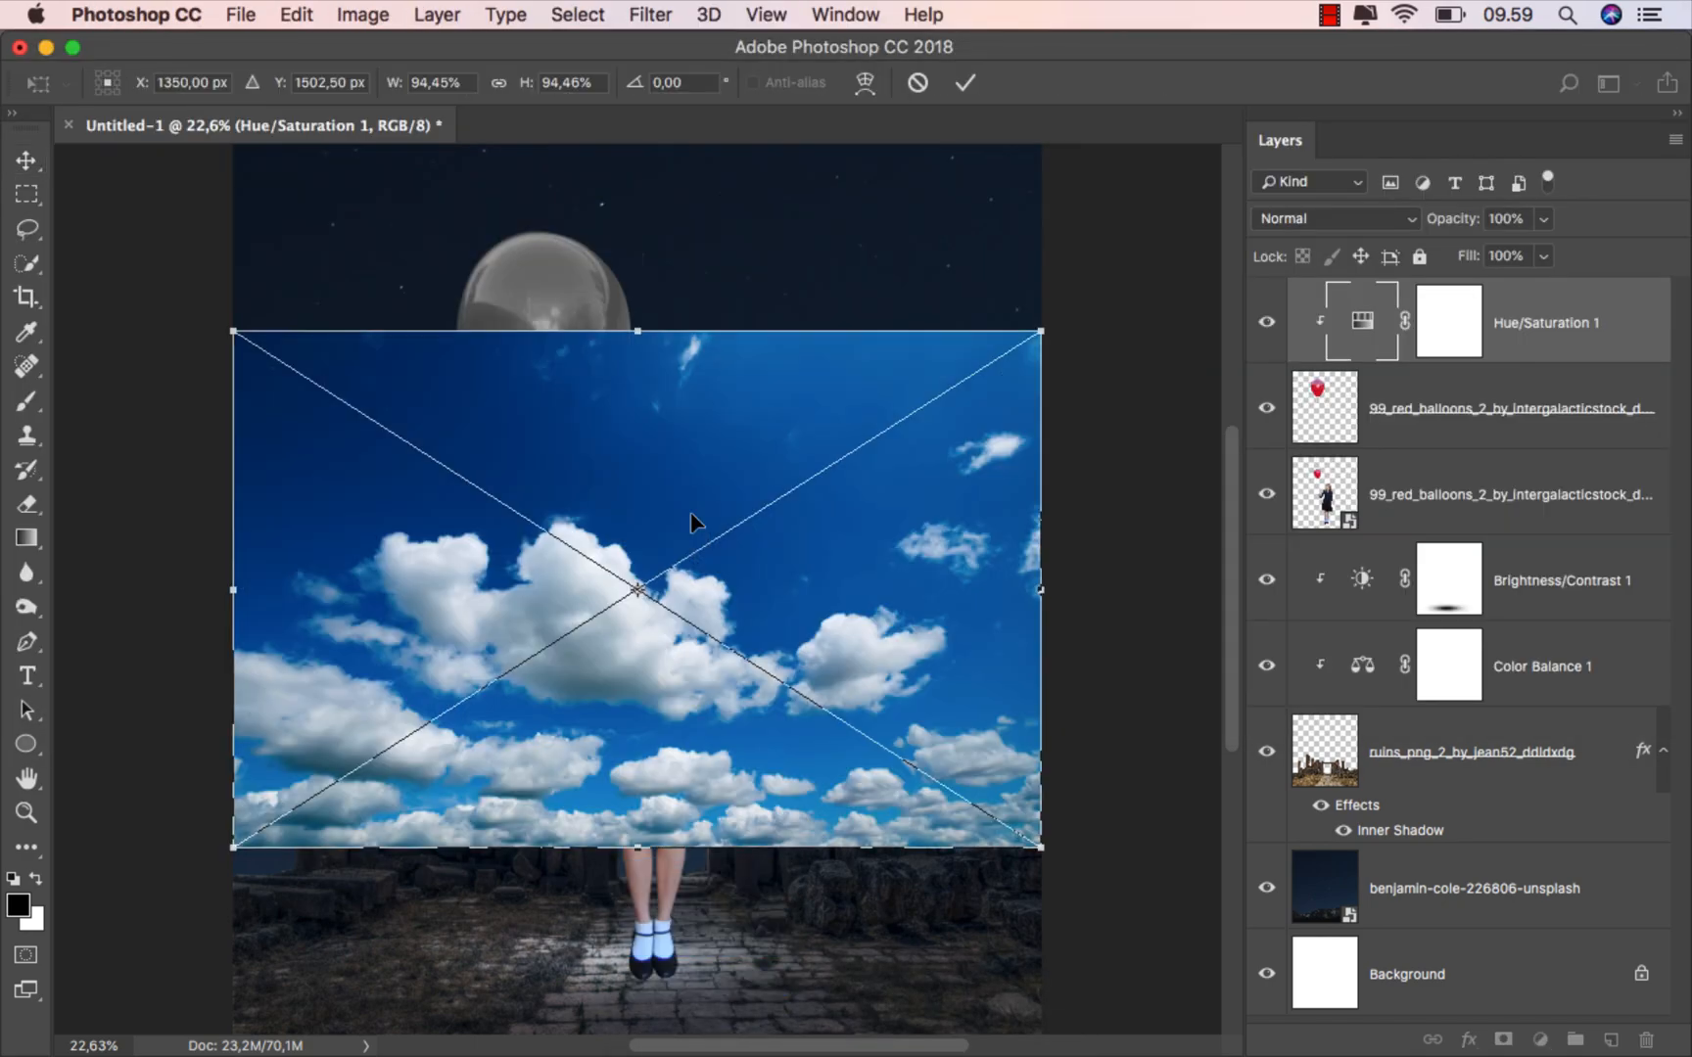
{"action": "left_click", "coordinate": [965, 82]}
{"action": "right_click", "coordinate": [1400, 319]}
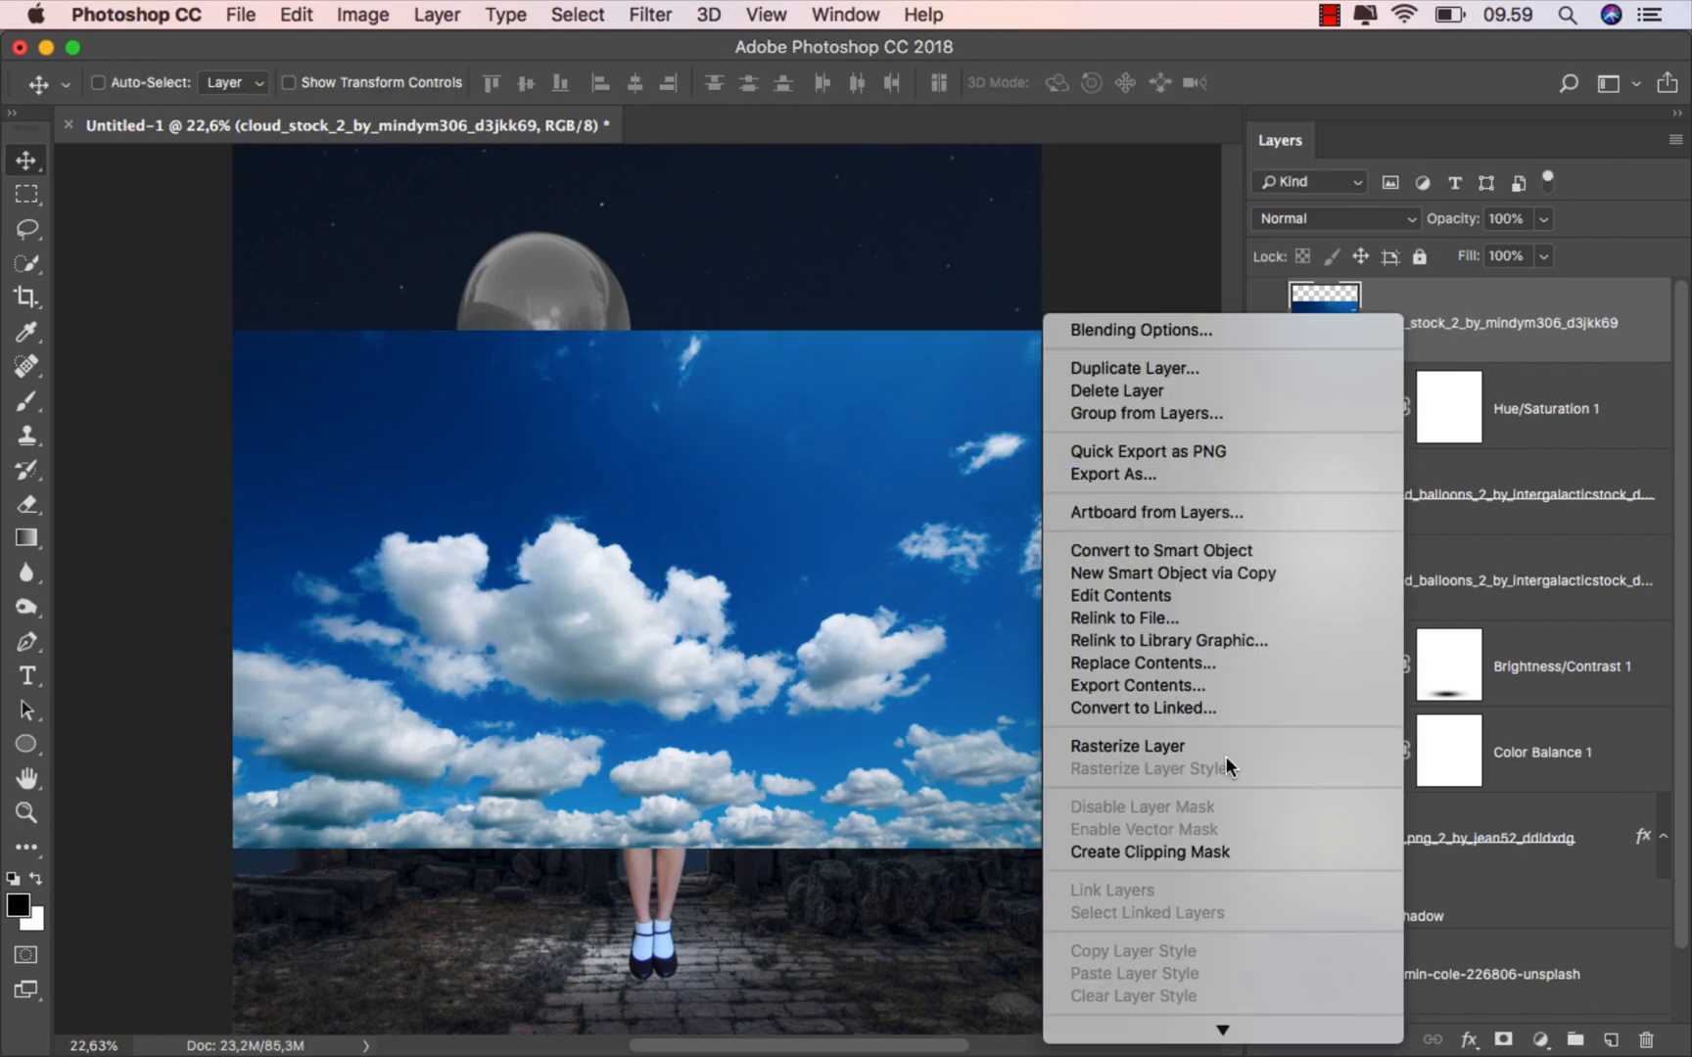
{"action": "left_click", "coordinate": [1226, 853]}
Move the cloud image so its white clouds fill the balloon, and rotate it to 15.20 degrees.
{"action": "left_click_drag", "start_coordinate": [685, 470], "coordinate": [533, 220]}
{"action": "key", "text": "super+t"}
{"action": "left_click_drag", "start_coordinate": [964, 428], "coordinate": [901, 593]}
{"action": "left_click_drag", "start_coordinate": [753, 496], "coordinate": [779, 477]}
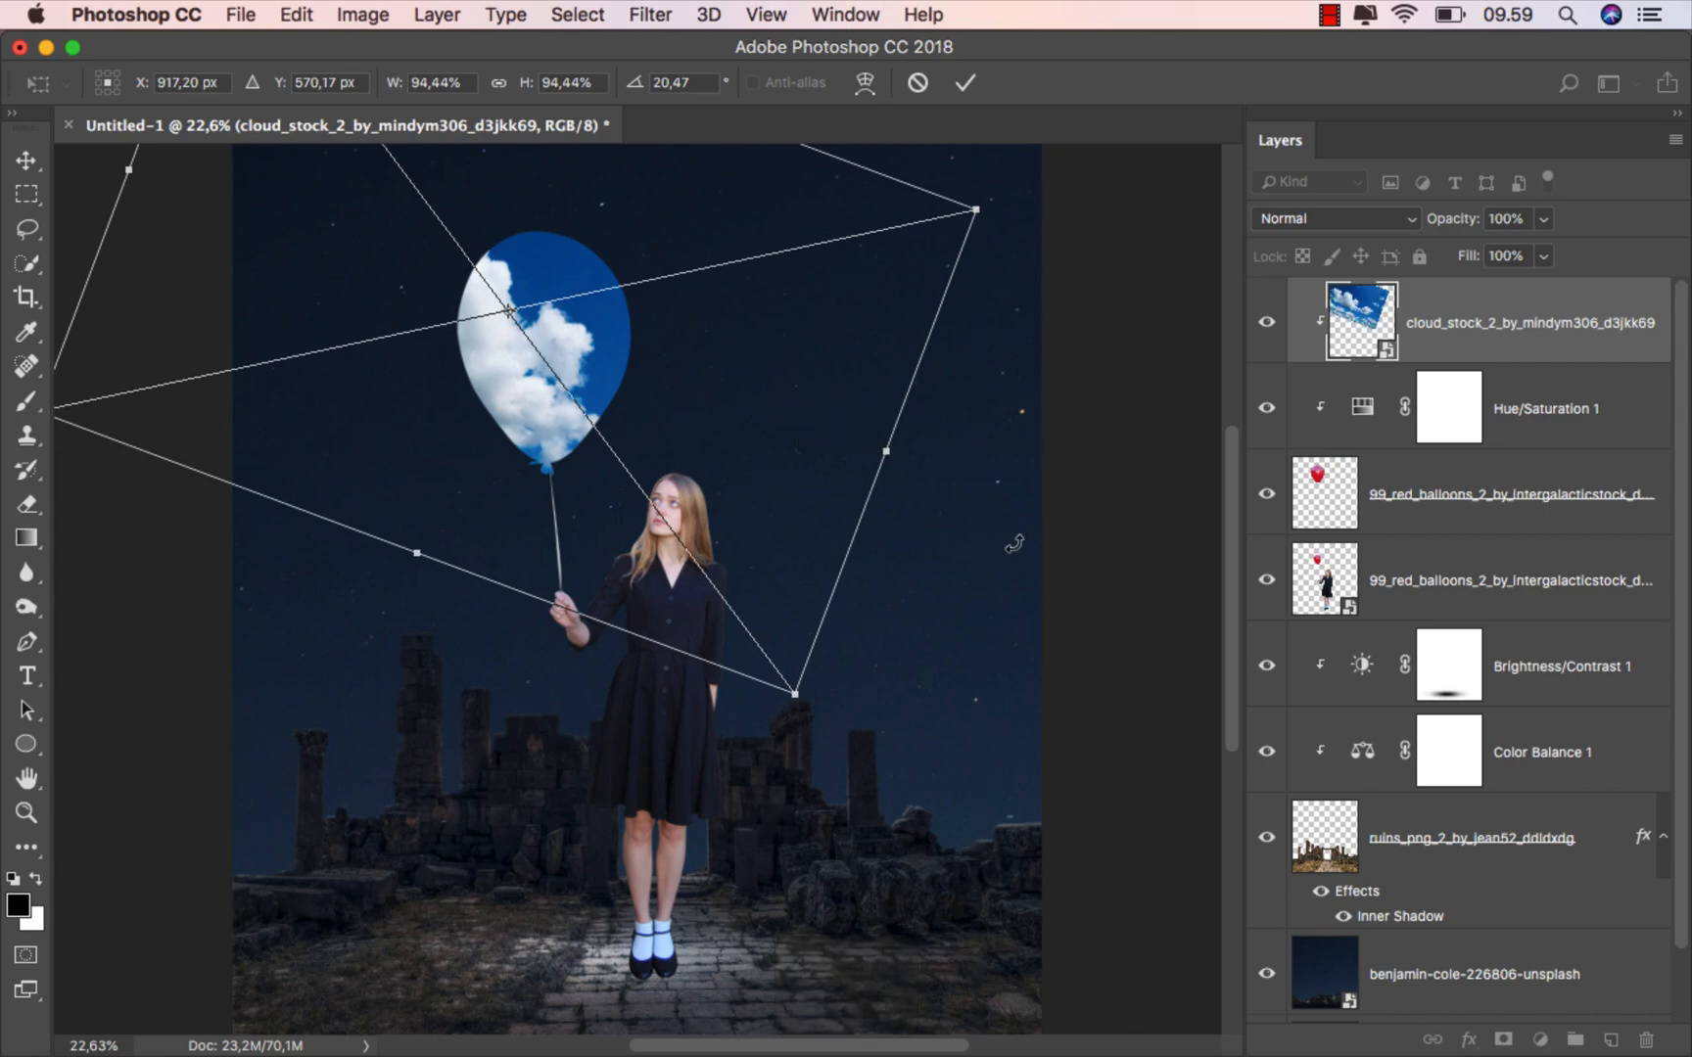
{"action": "left_click_drag", "start_coordinate": [1014, 544], "coordinate": [1005, 492]}
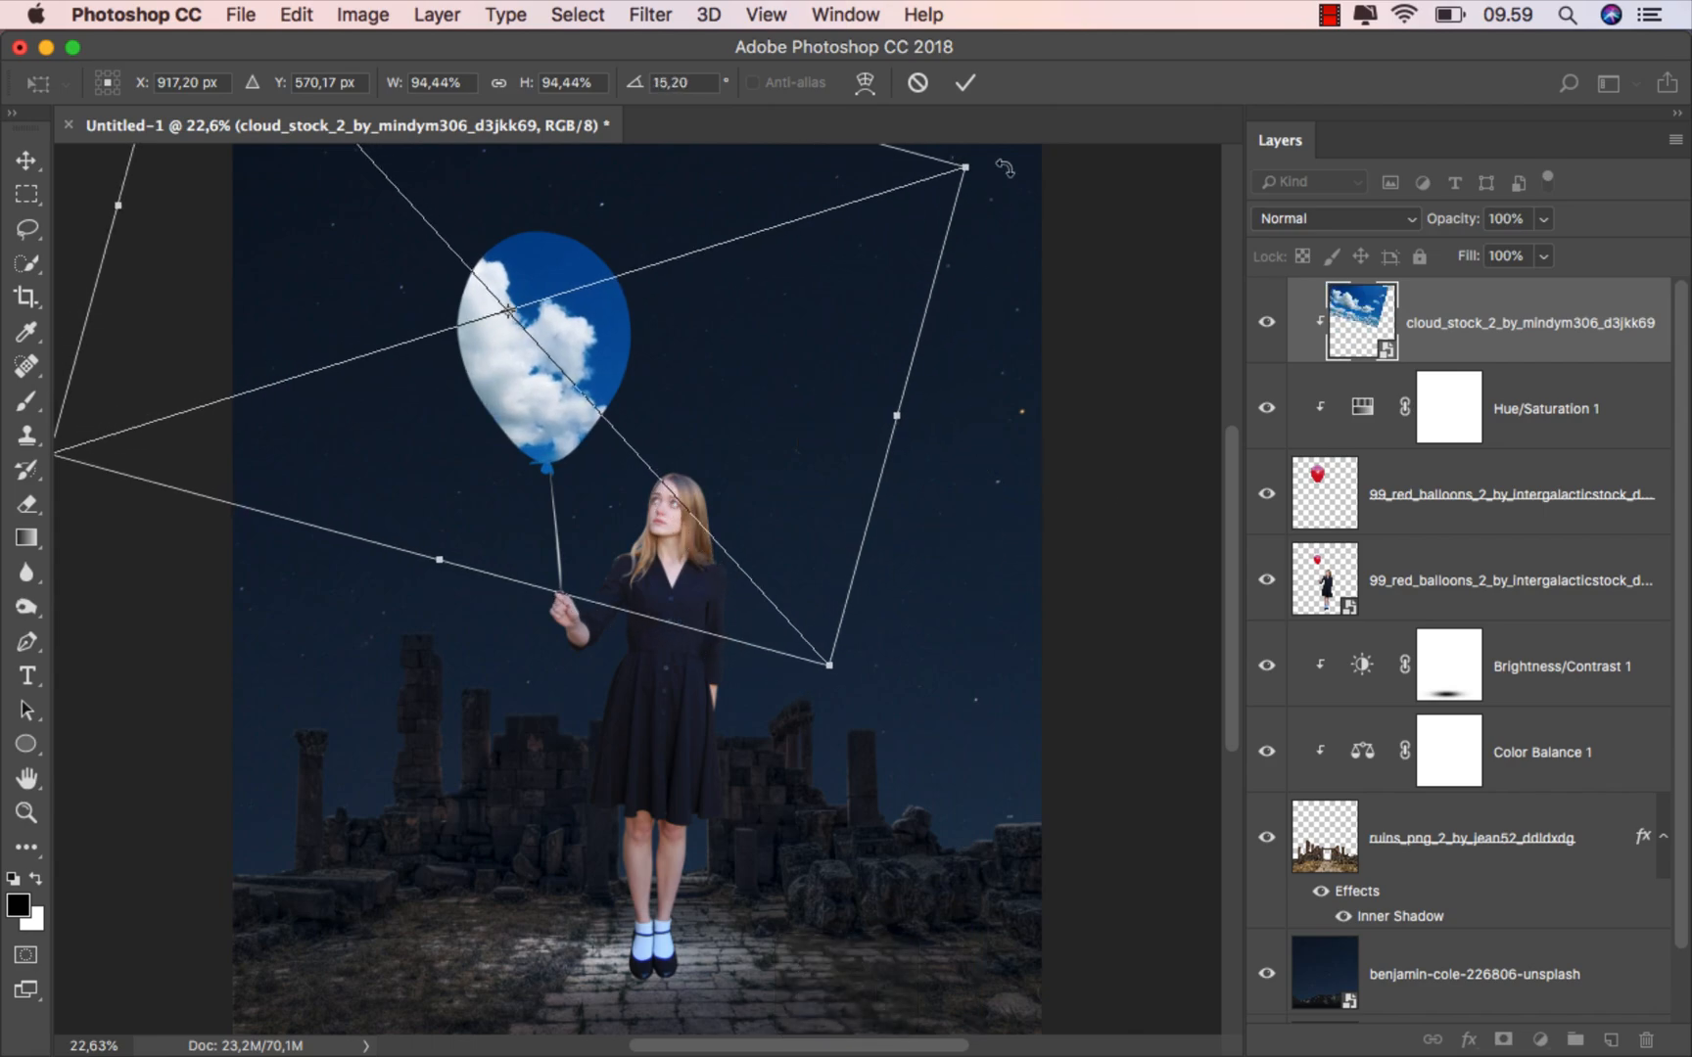
{"action": "left_click", "coordinate": [964, 82]}
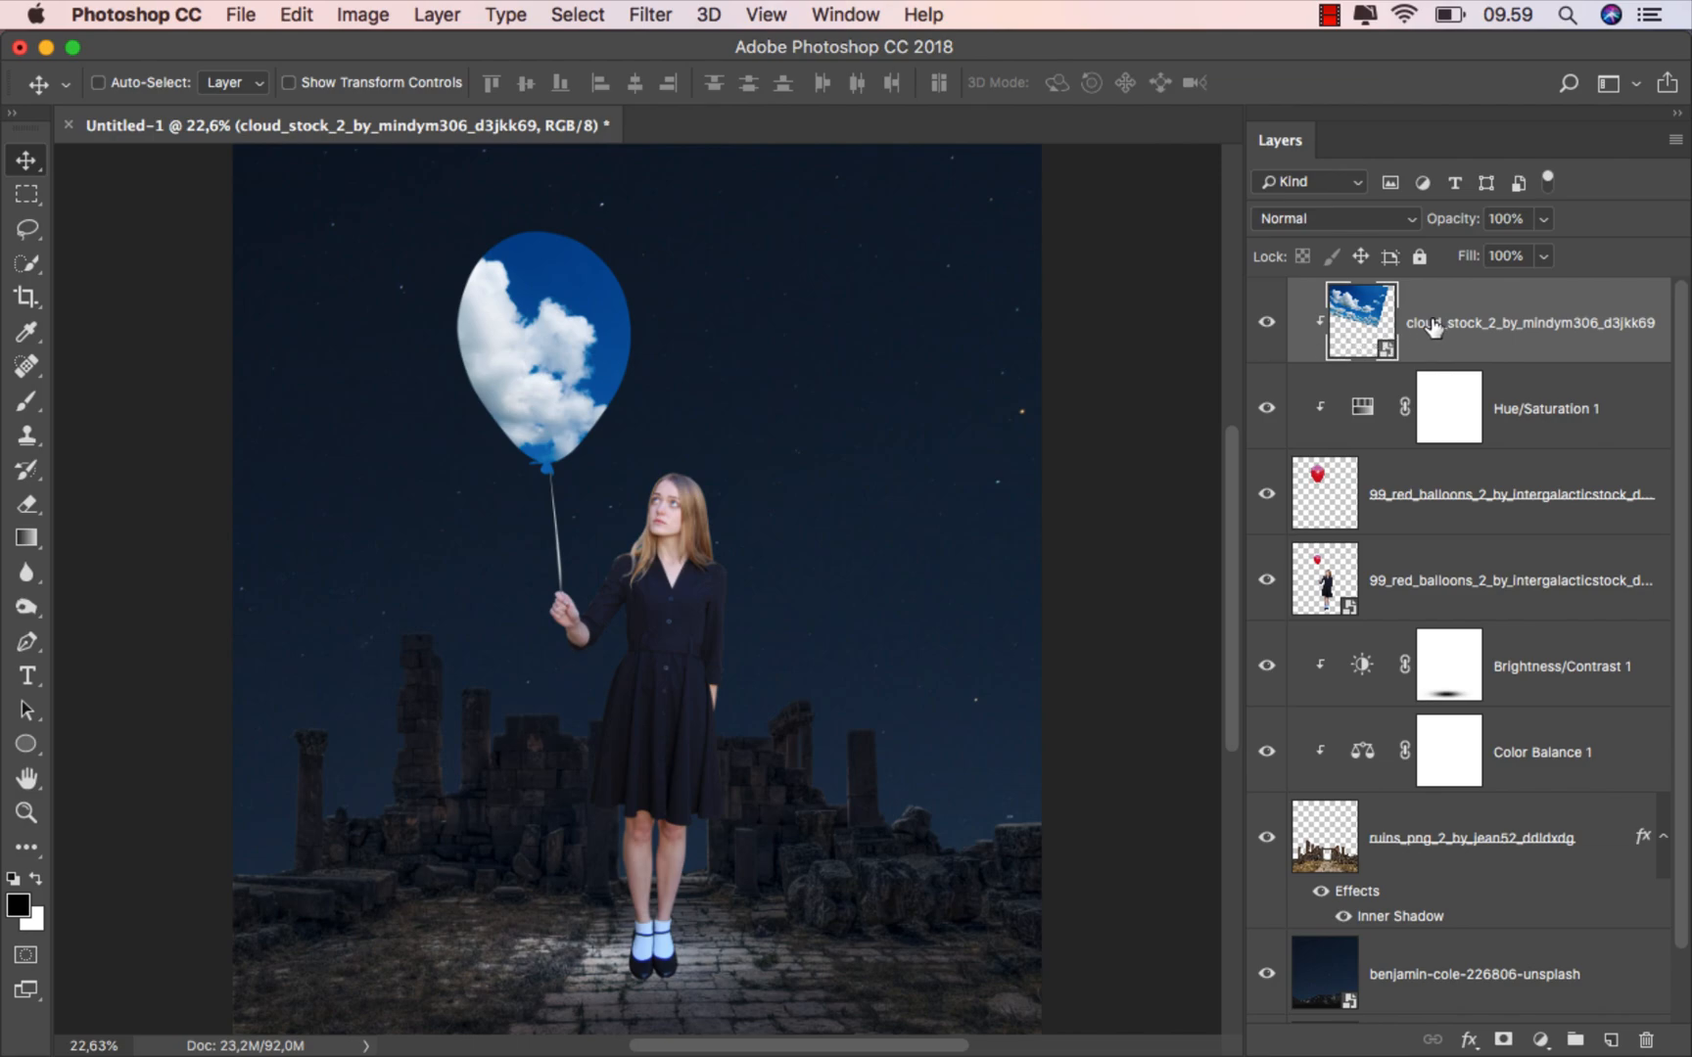
Set the cloud_stock_2 layer's blend mode to Screen.
{"action": "left_click", "coordinate": [1299, 220]}
{"action": "left_click", "coordinate": [1331, 396]}
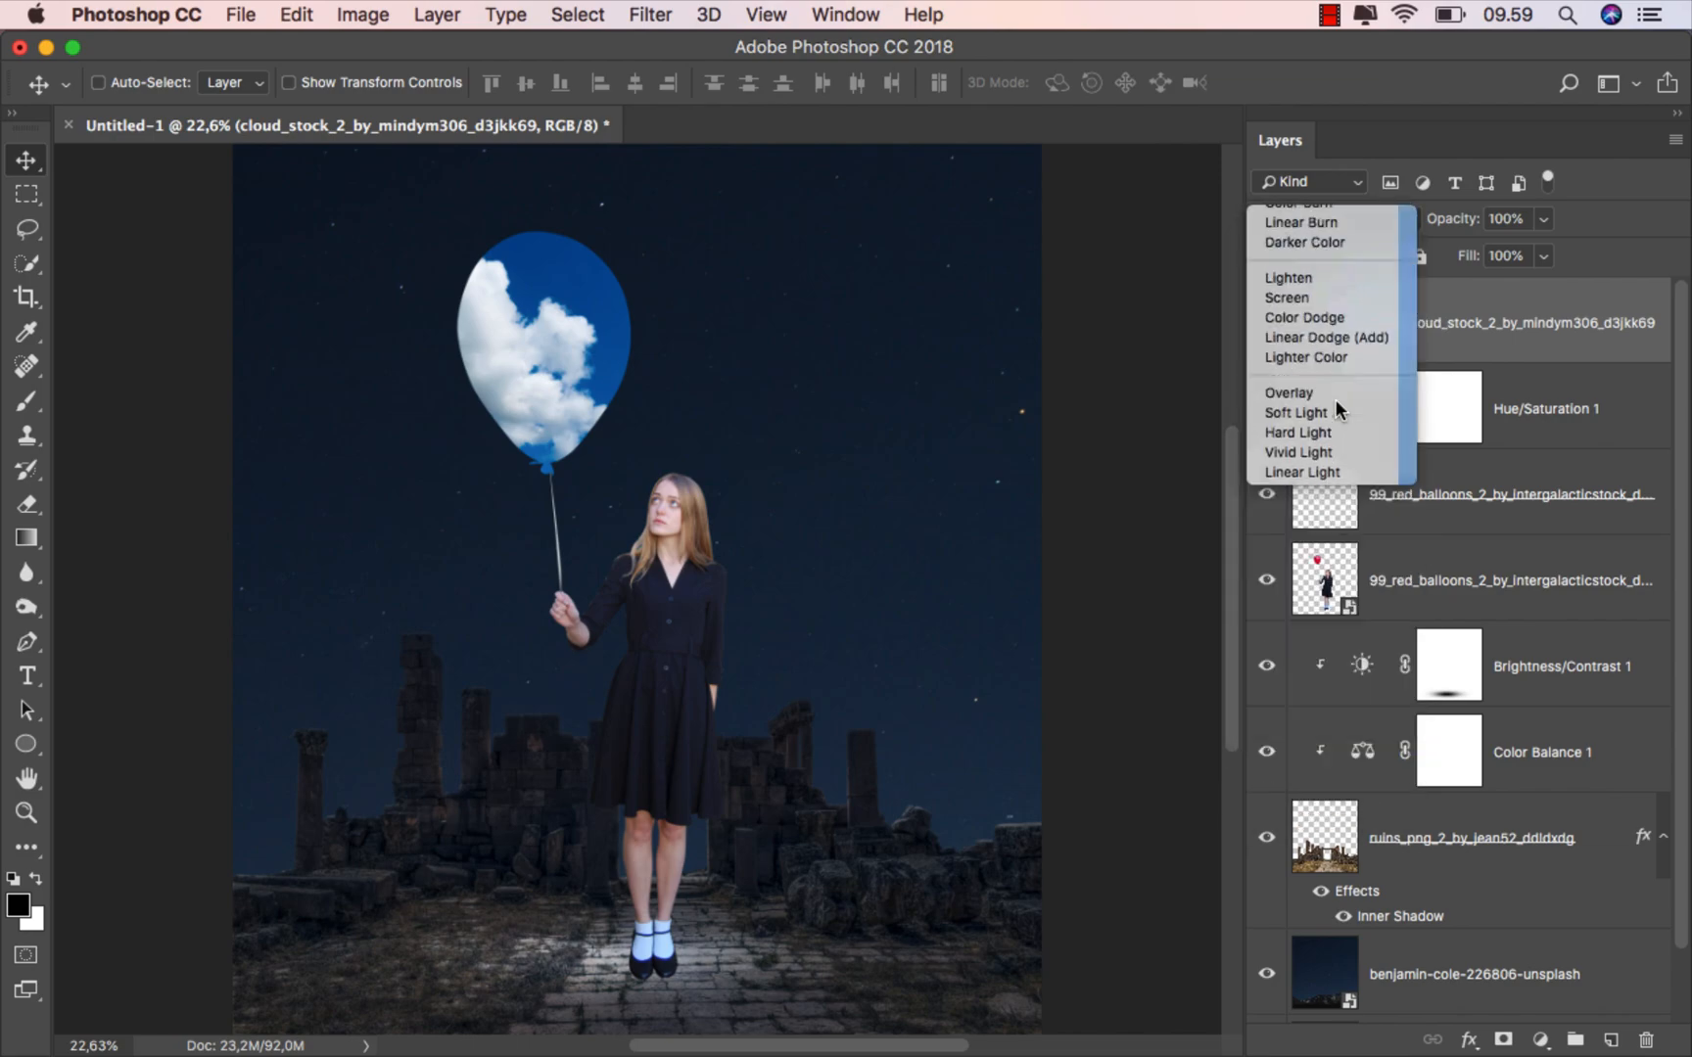
{"action": "left_click", "coordinate": [1269, 315]}
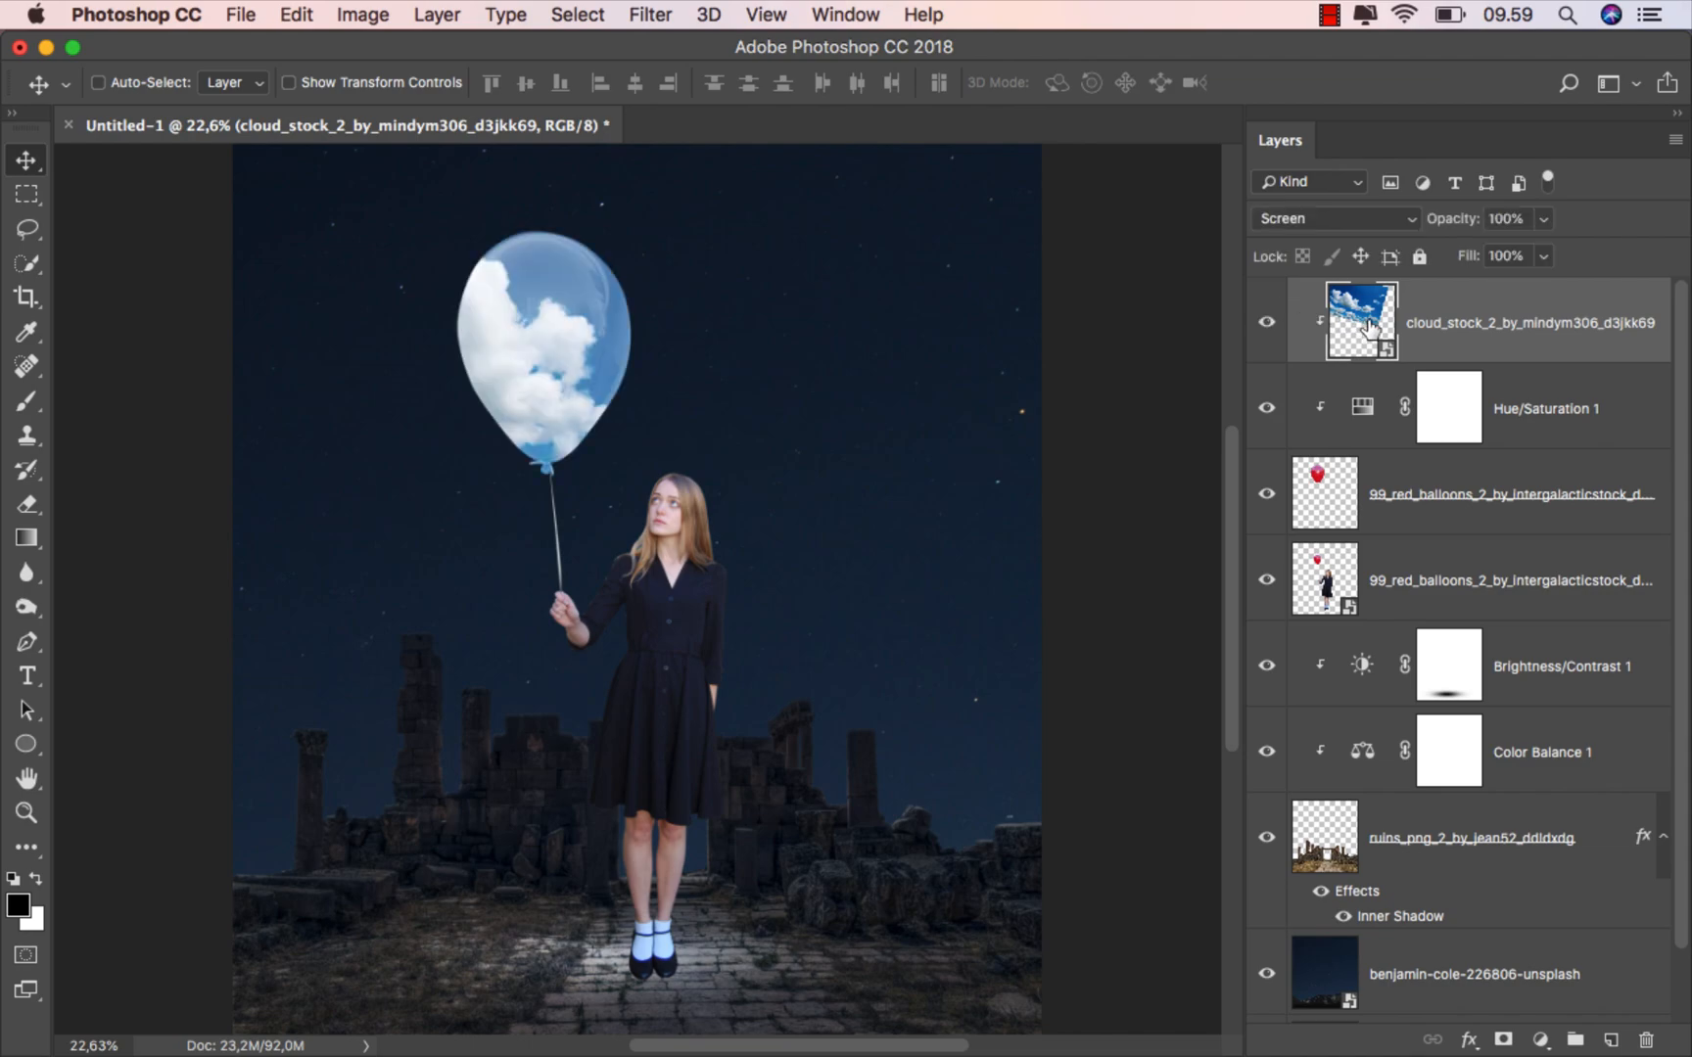
Duplicate the cloud_stock_2 layer and clip the copy to the balloon.
{"action": "key", "text": "super+j"}
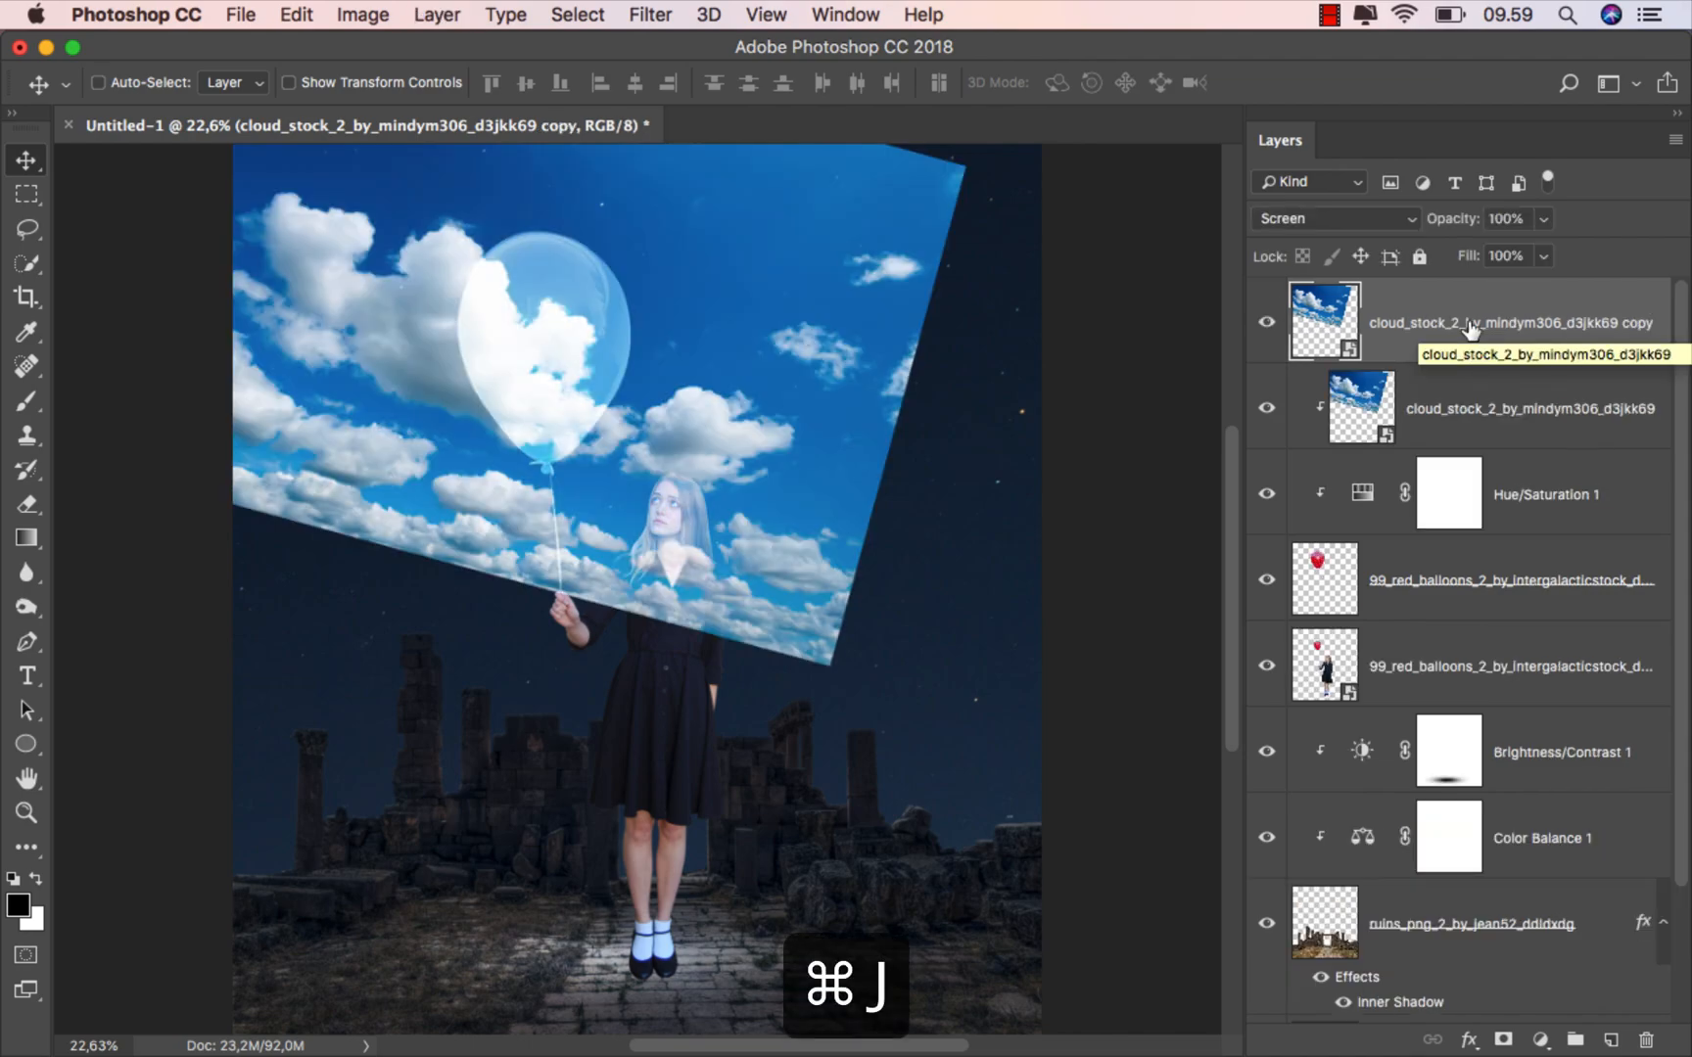
{"action": "right_click", "coordinate": [1438, 318]}
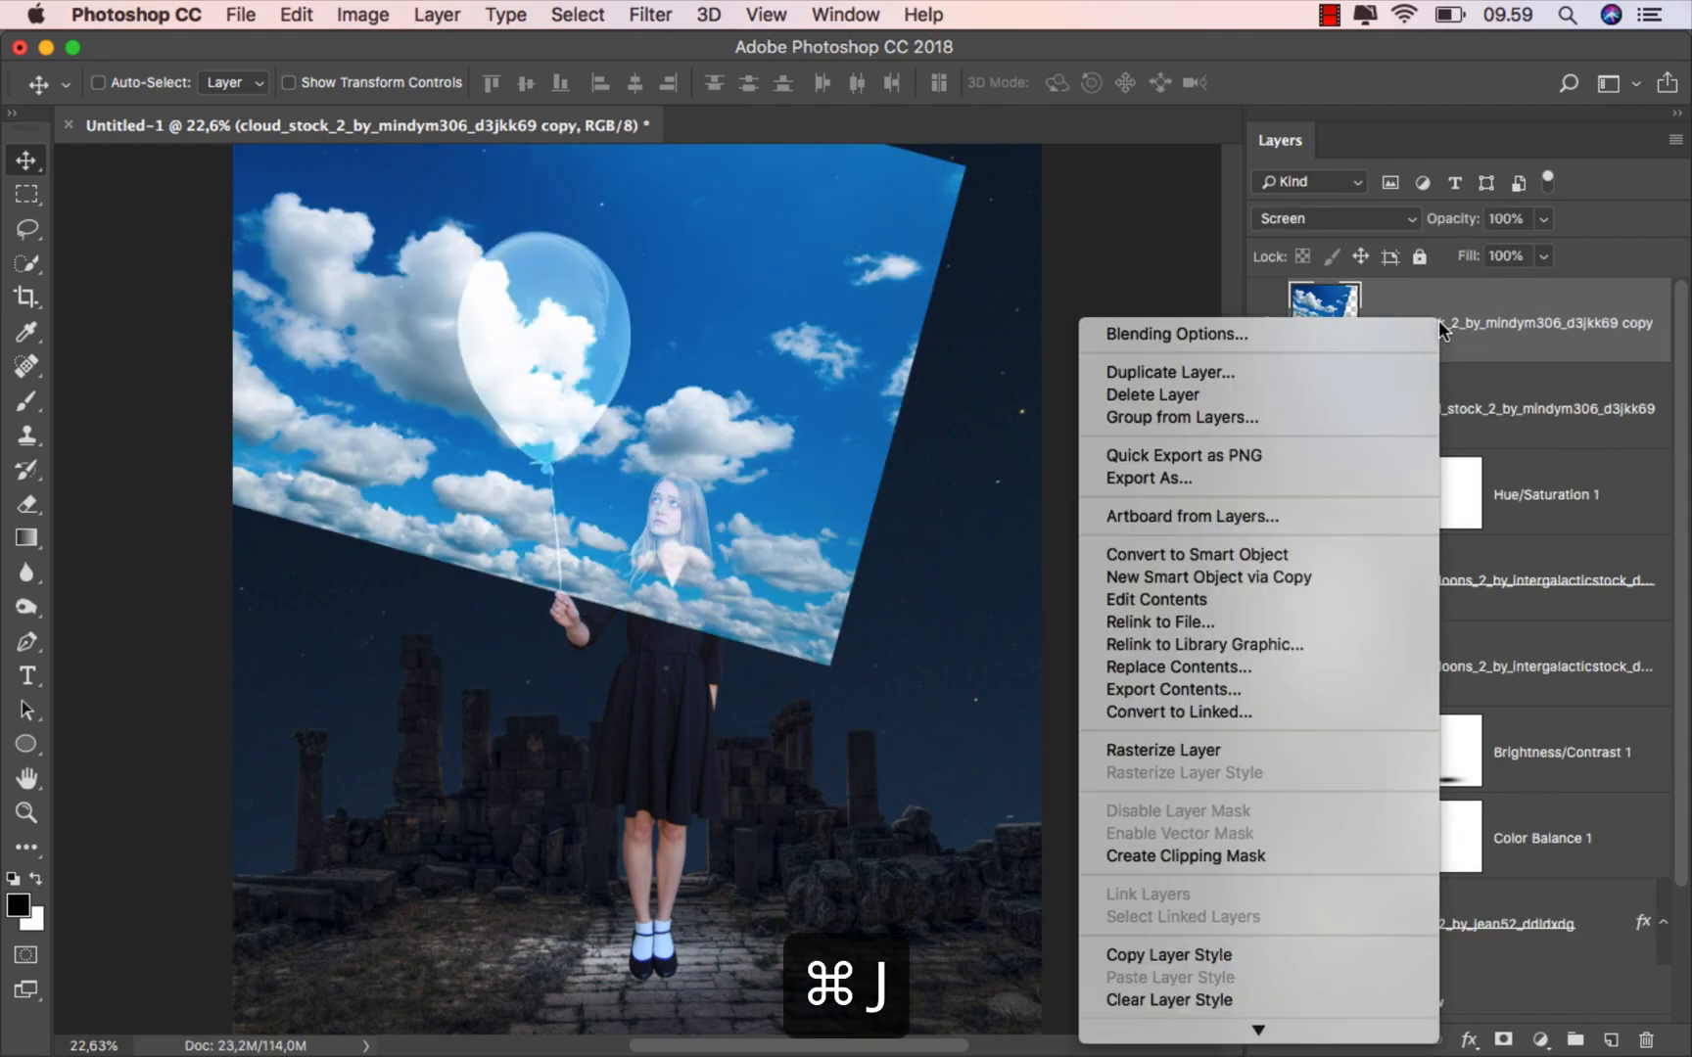
{"action": "left_click", "coordinate": [1268, 849]}
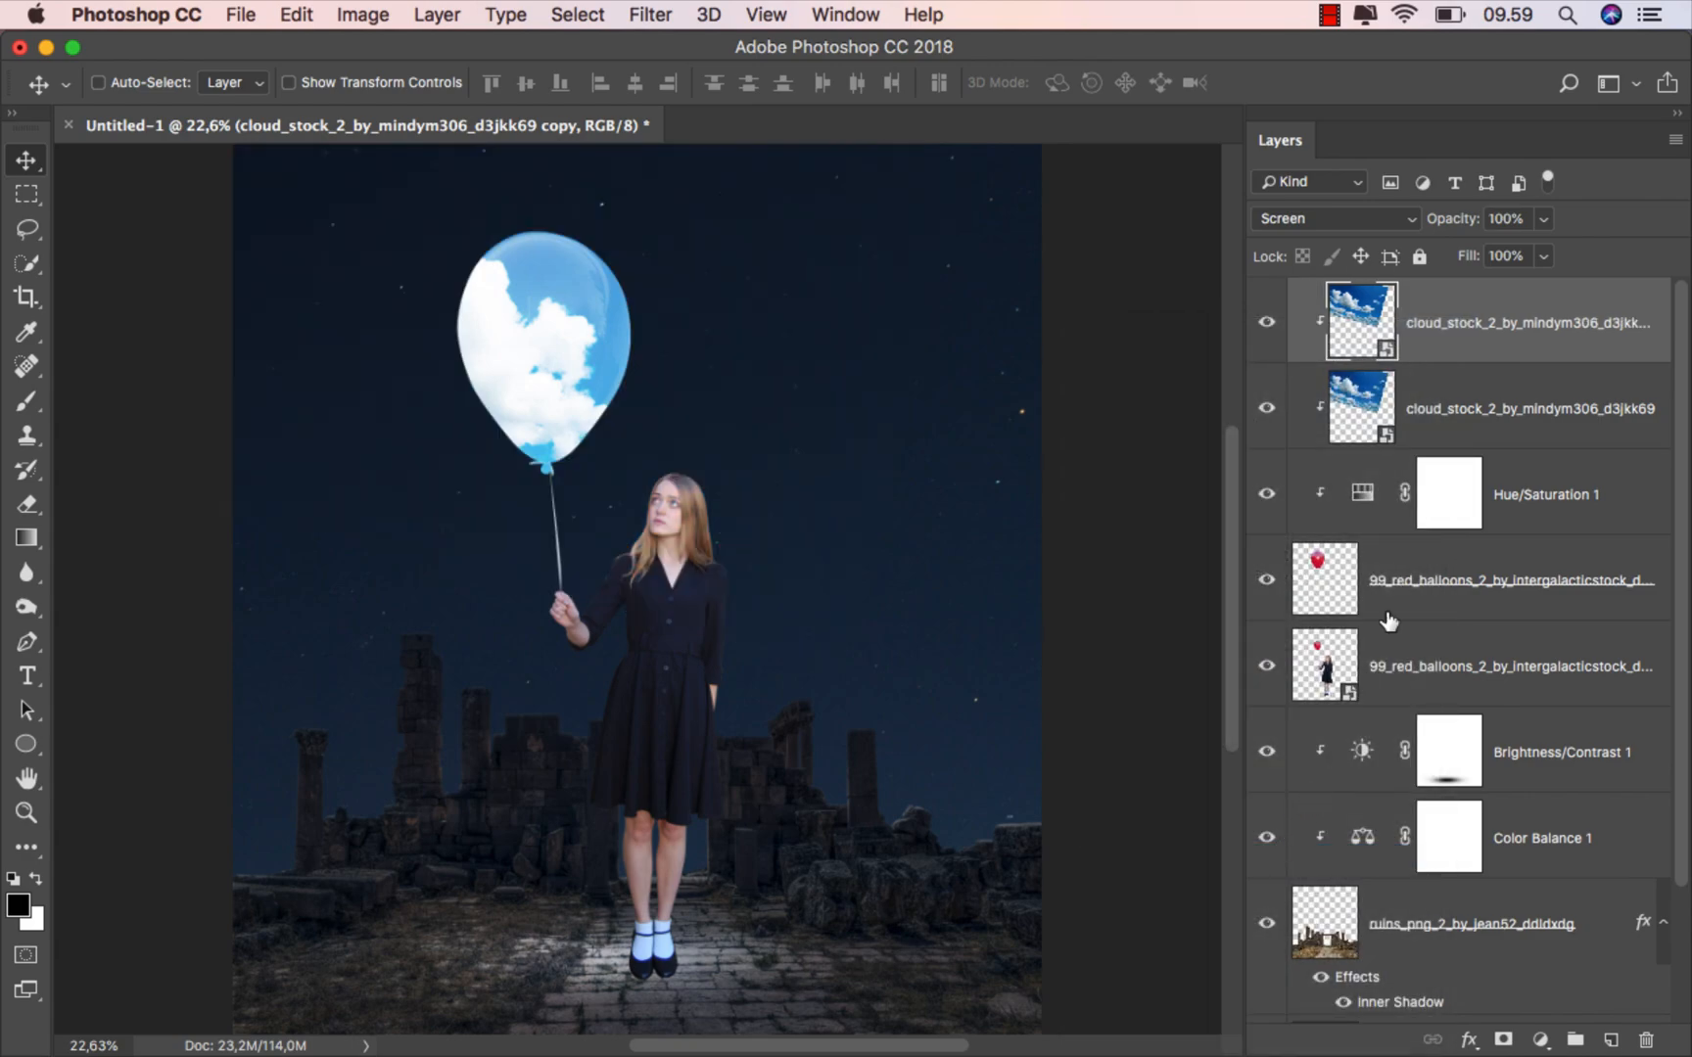
Set the duplicated cloud layer's blend mode to Overlay and compare the balloon with the copy hidden and shown.
{"action": "left_click", "coordinate": [1317, 220]}
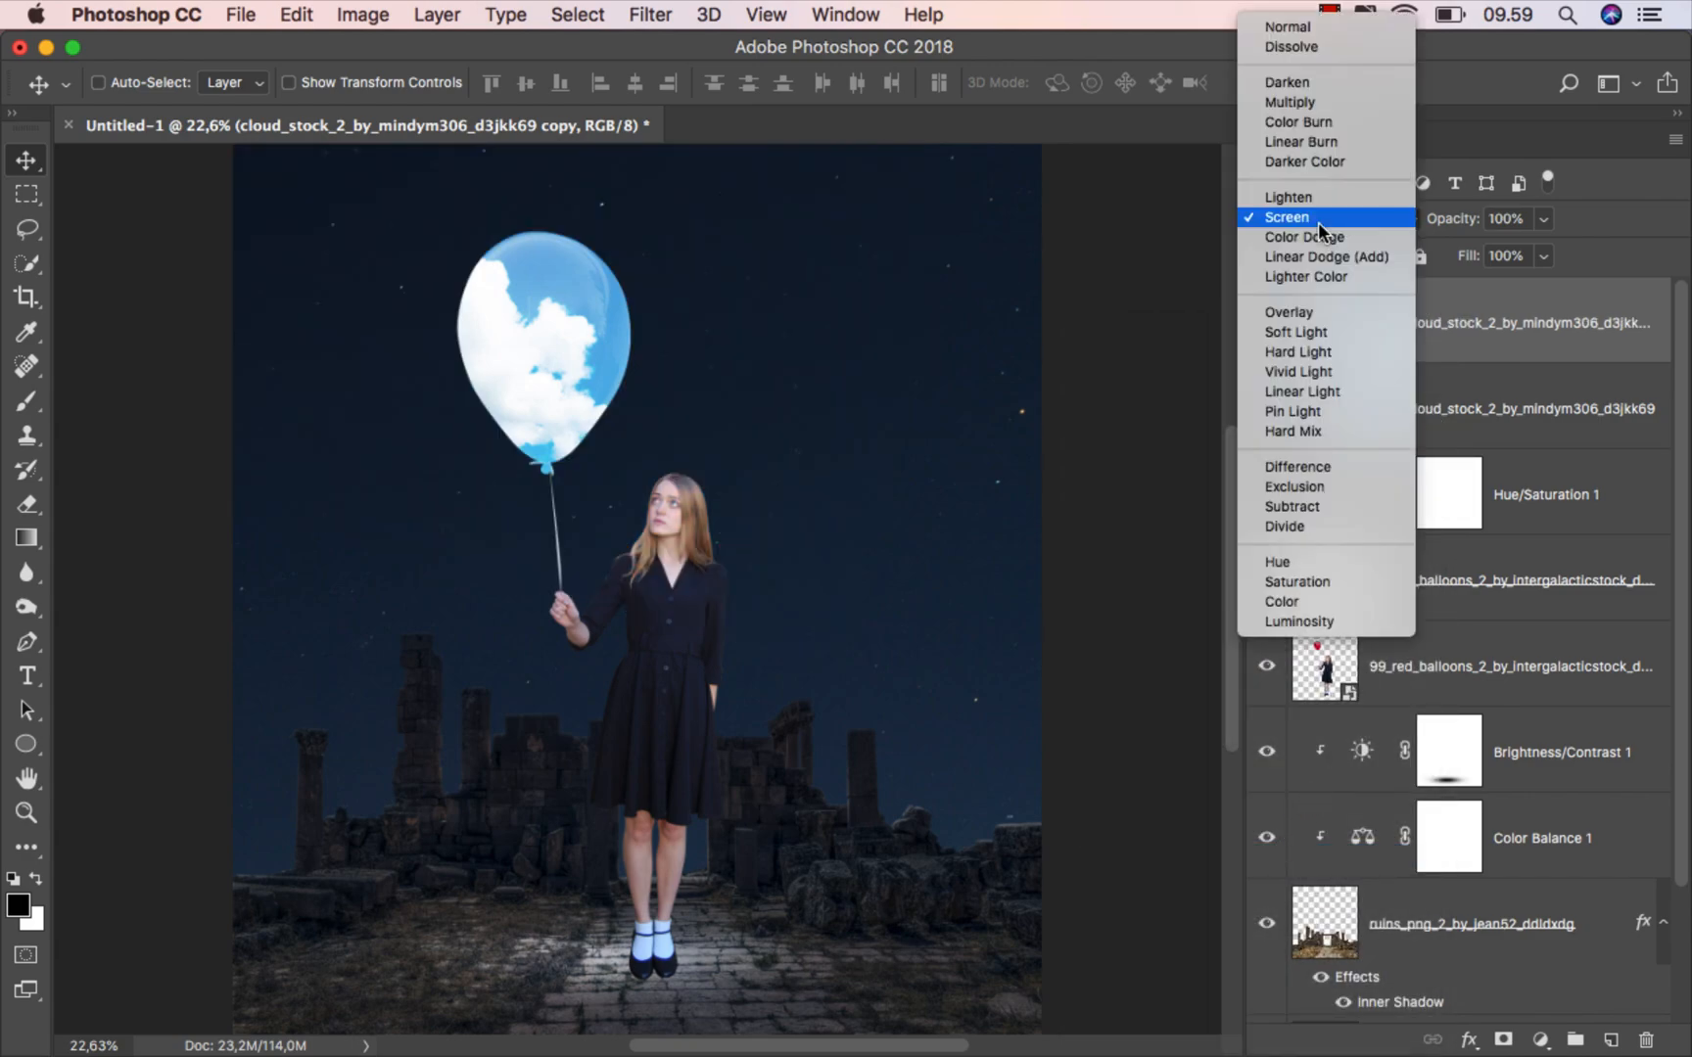
{"action": "left_click", "coordinate": [1322, 307]}
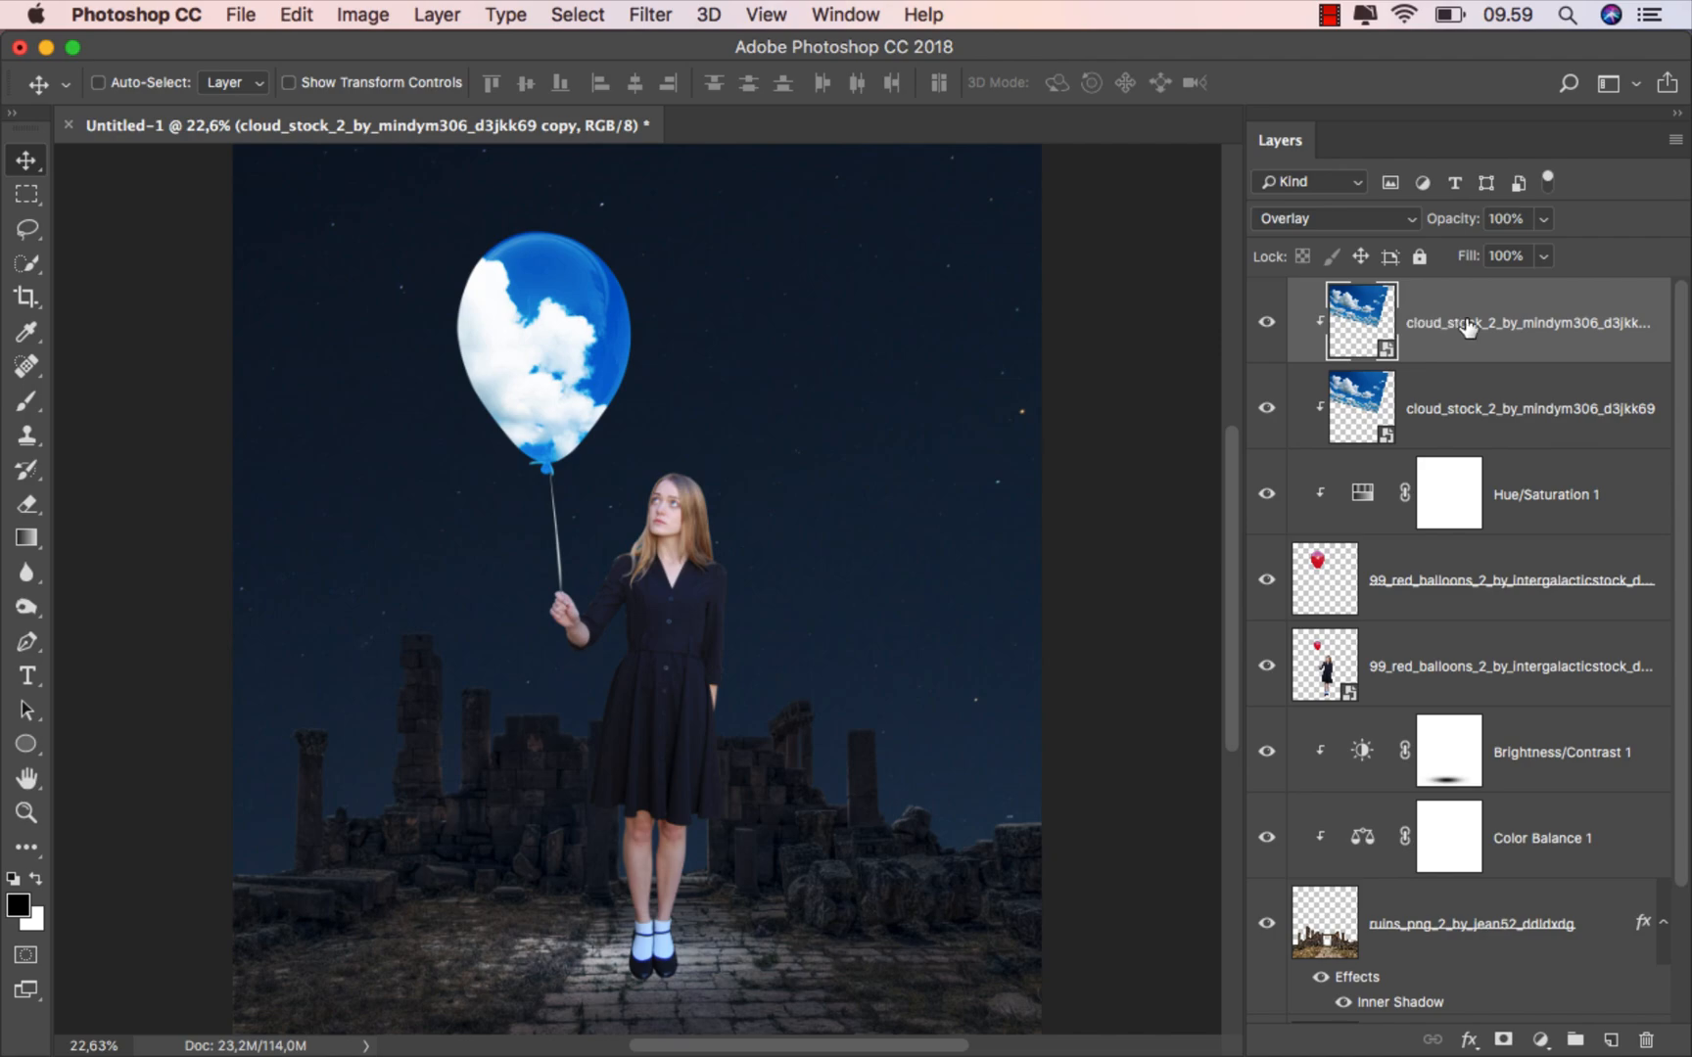
{"action": "left_click", "coordinate": [1266, 324]}
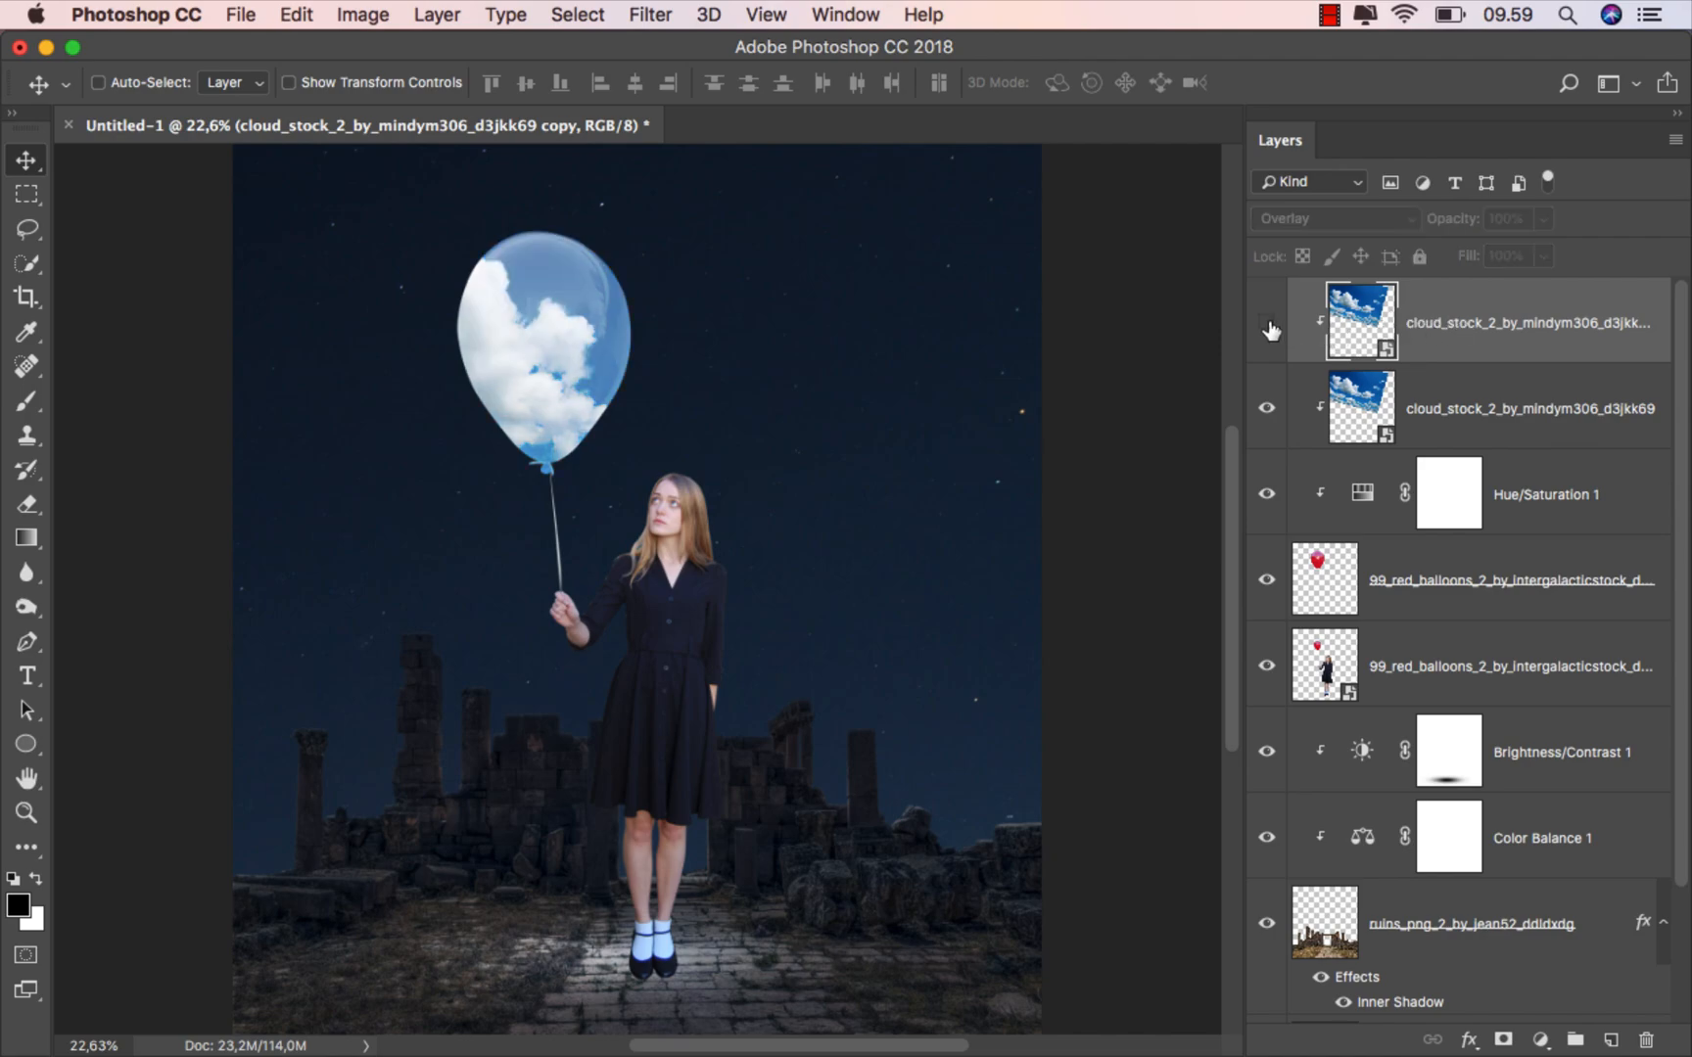
{"action": "left_click", "coordinate": [1267, 324]}
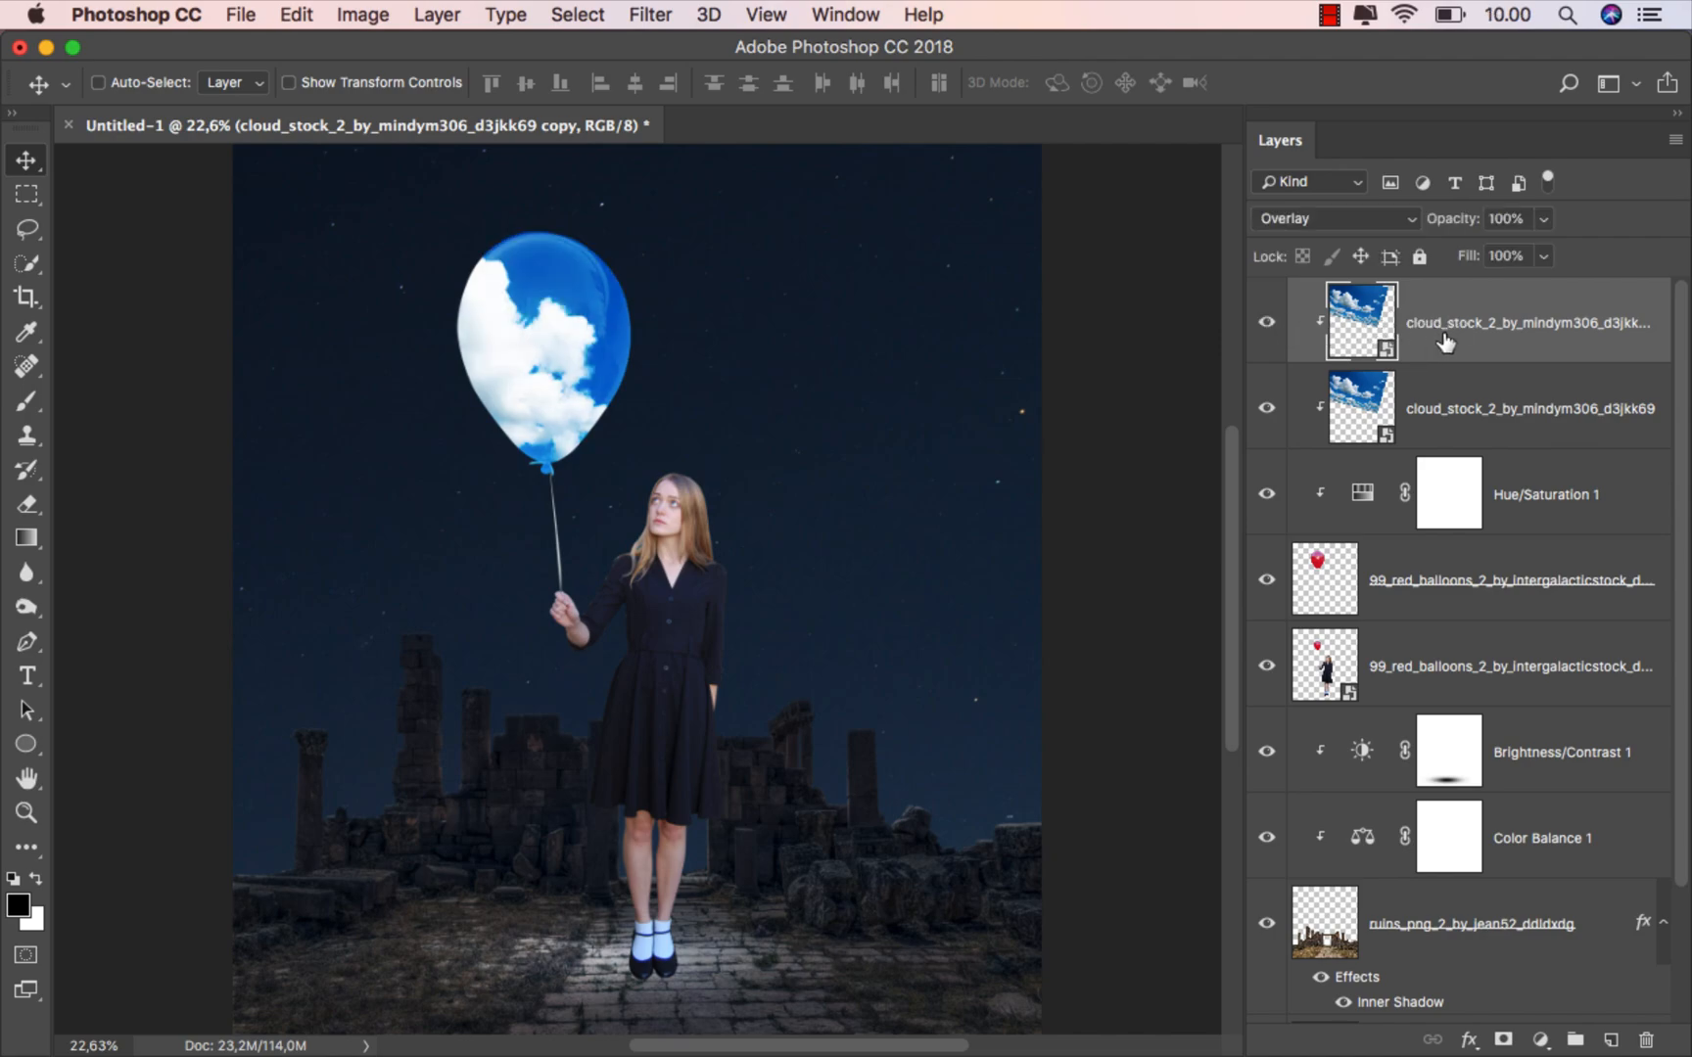
Add a clipped layer named black directly above the original cloud_stock_2 layer.
{"action": "left_click", "coordinate": [1466, 395]}
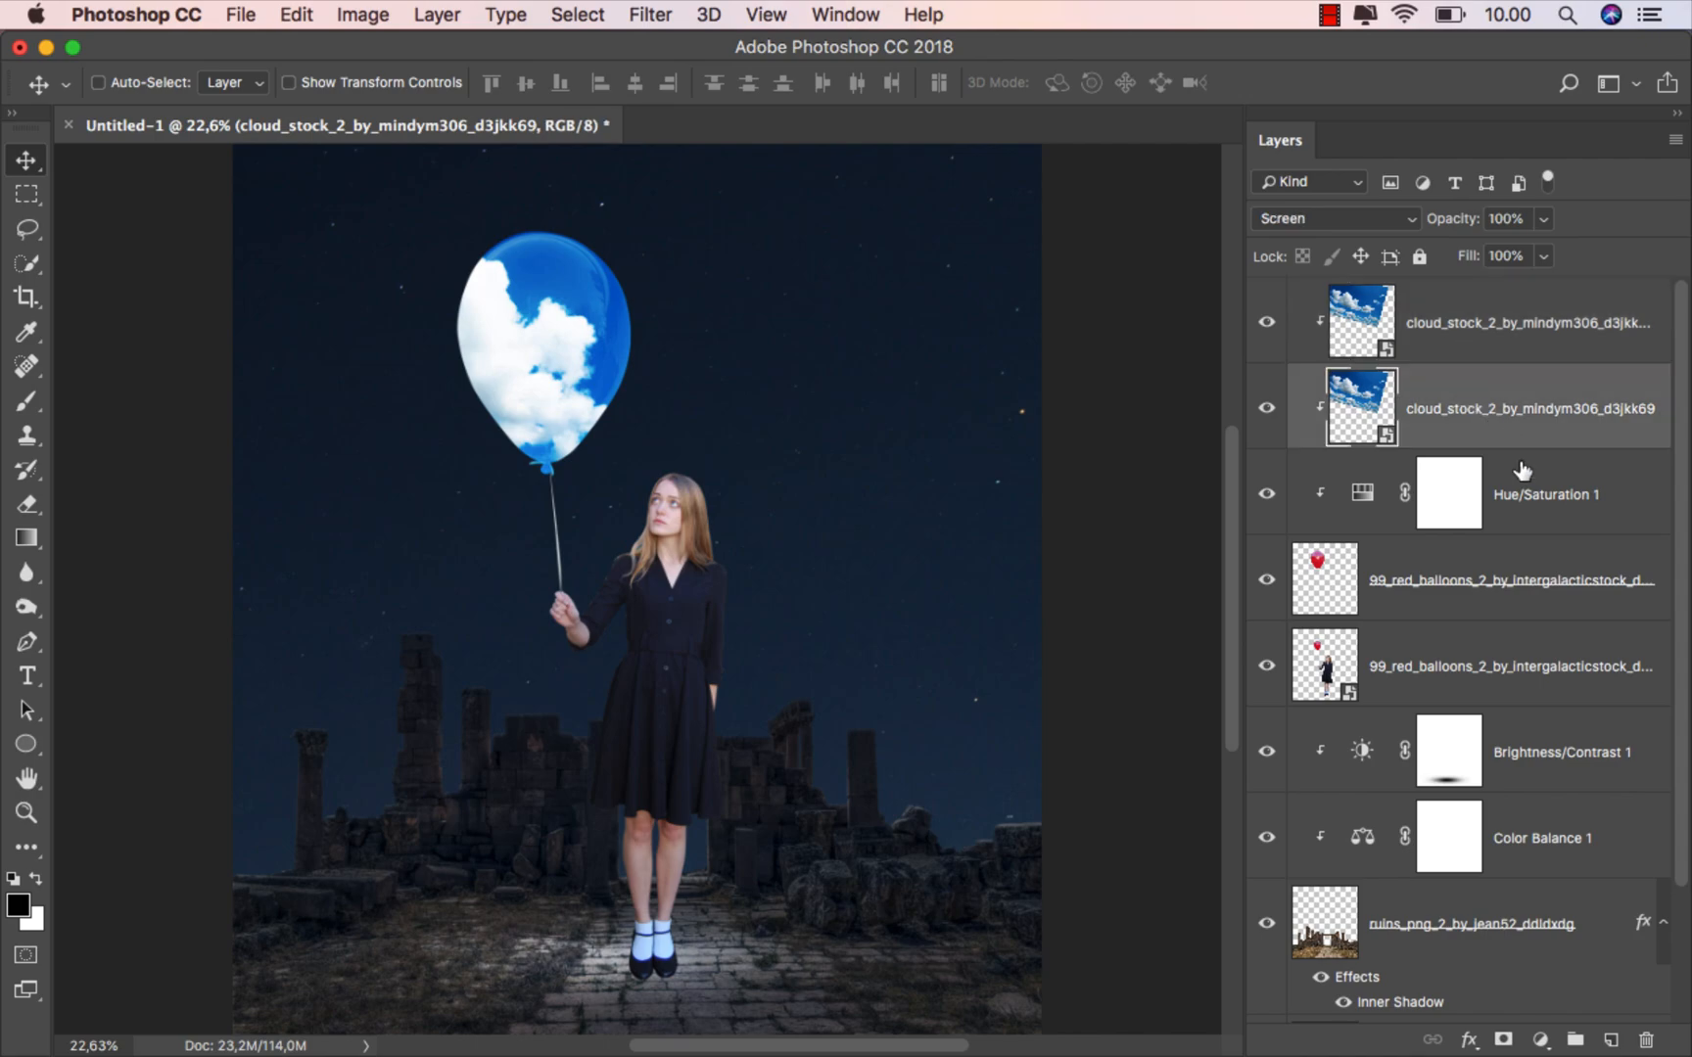
{"action": "left_click", "coordinate": [1607, 1030]}
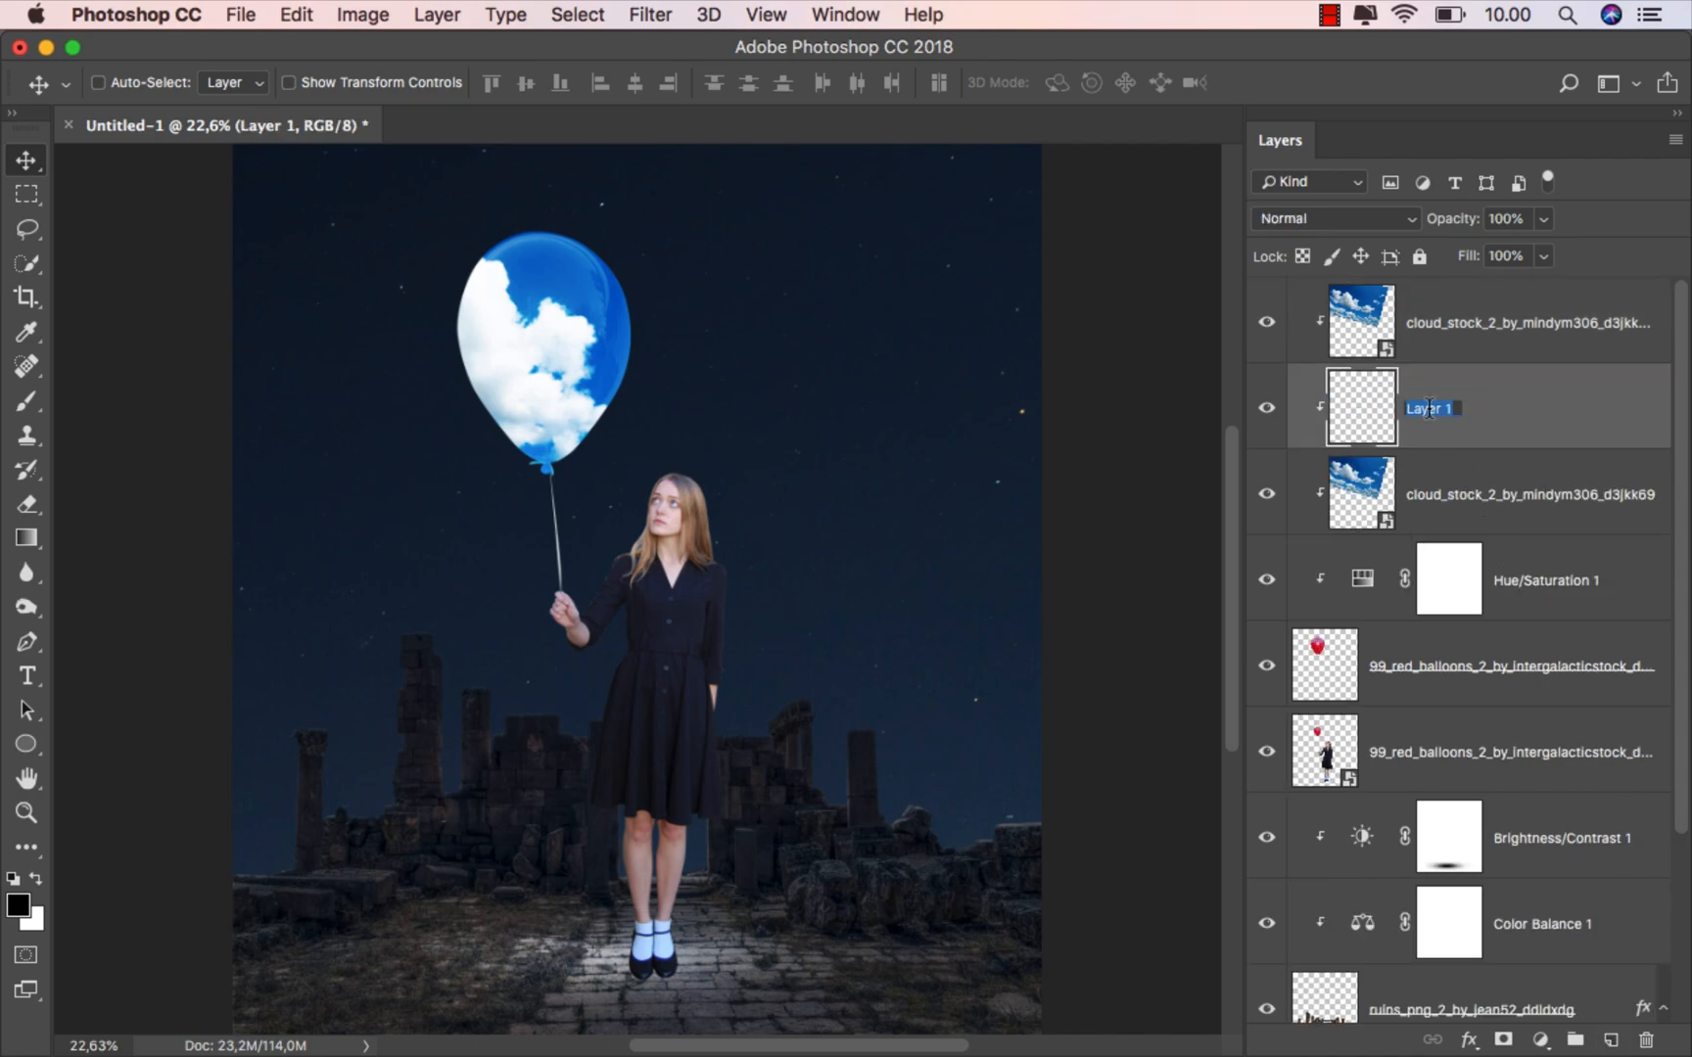
{"action": "key", "text": "Return"}
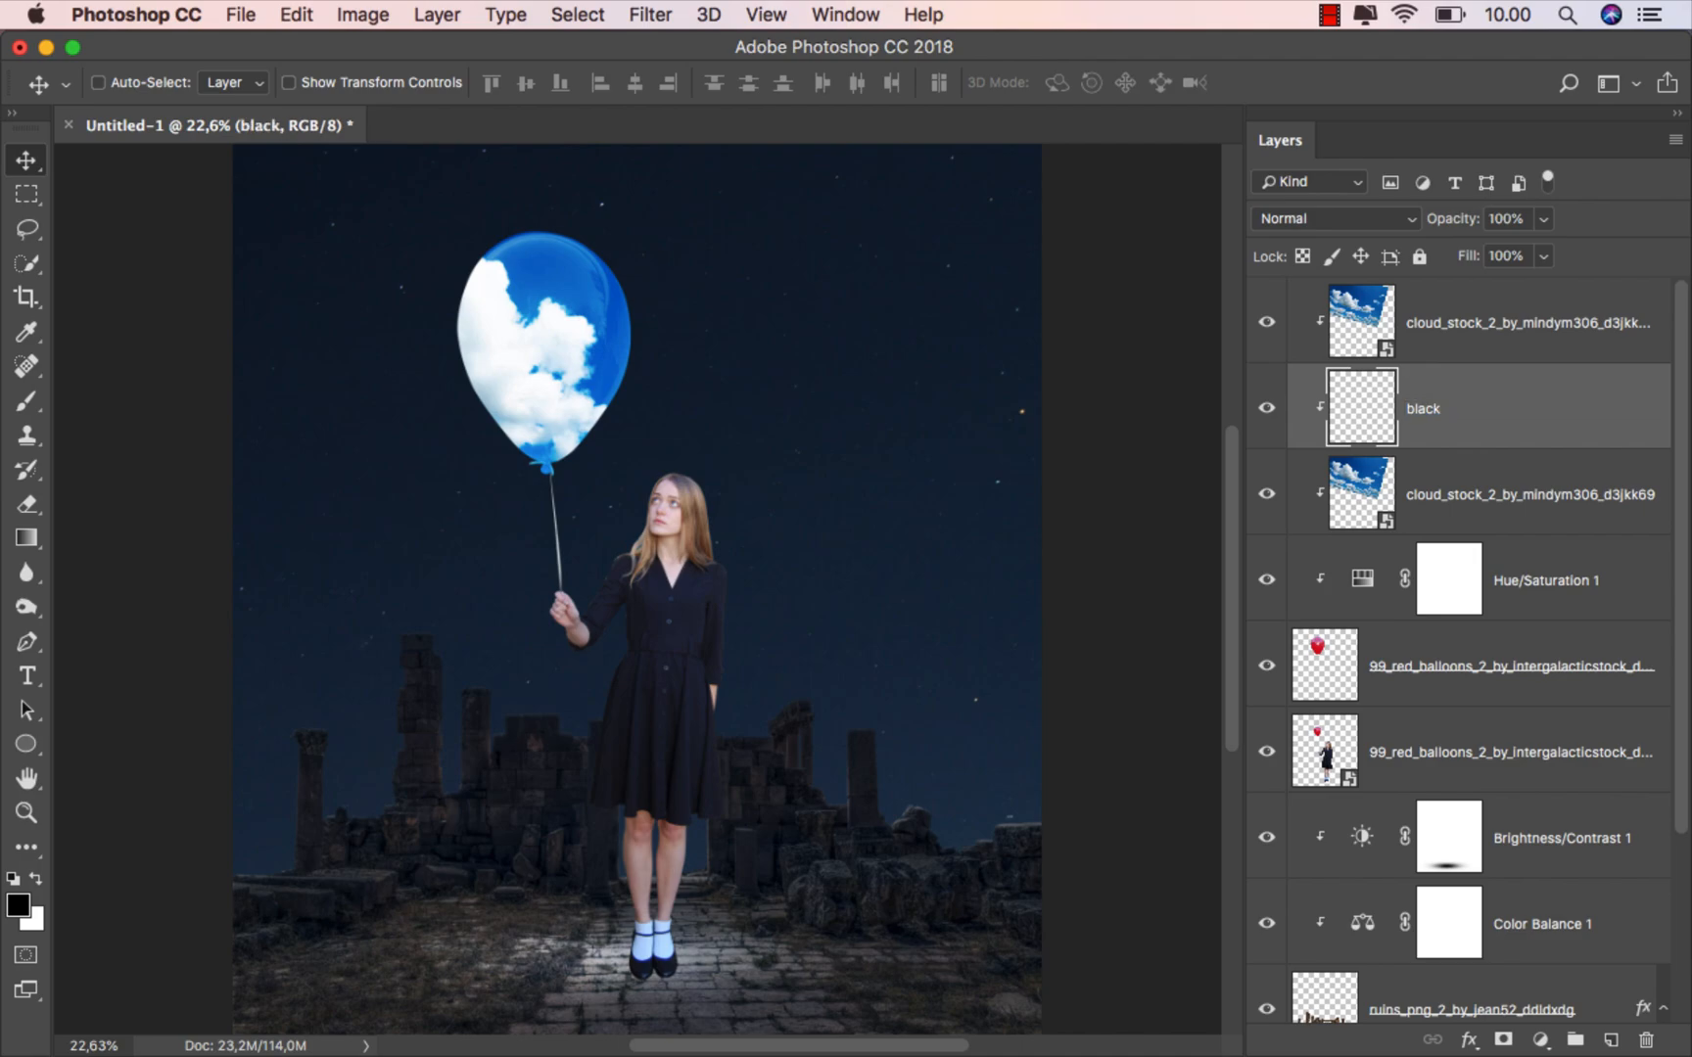
Paint a soft black shadow along the balloon's right edge on the black layer, using a 221 px brush at 19% opacity.
{"action": "left_click", "coordinate": [29, 403]}
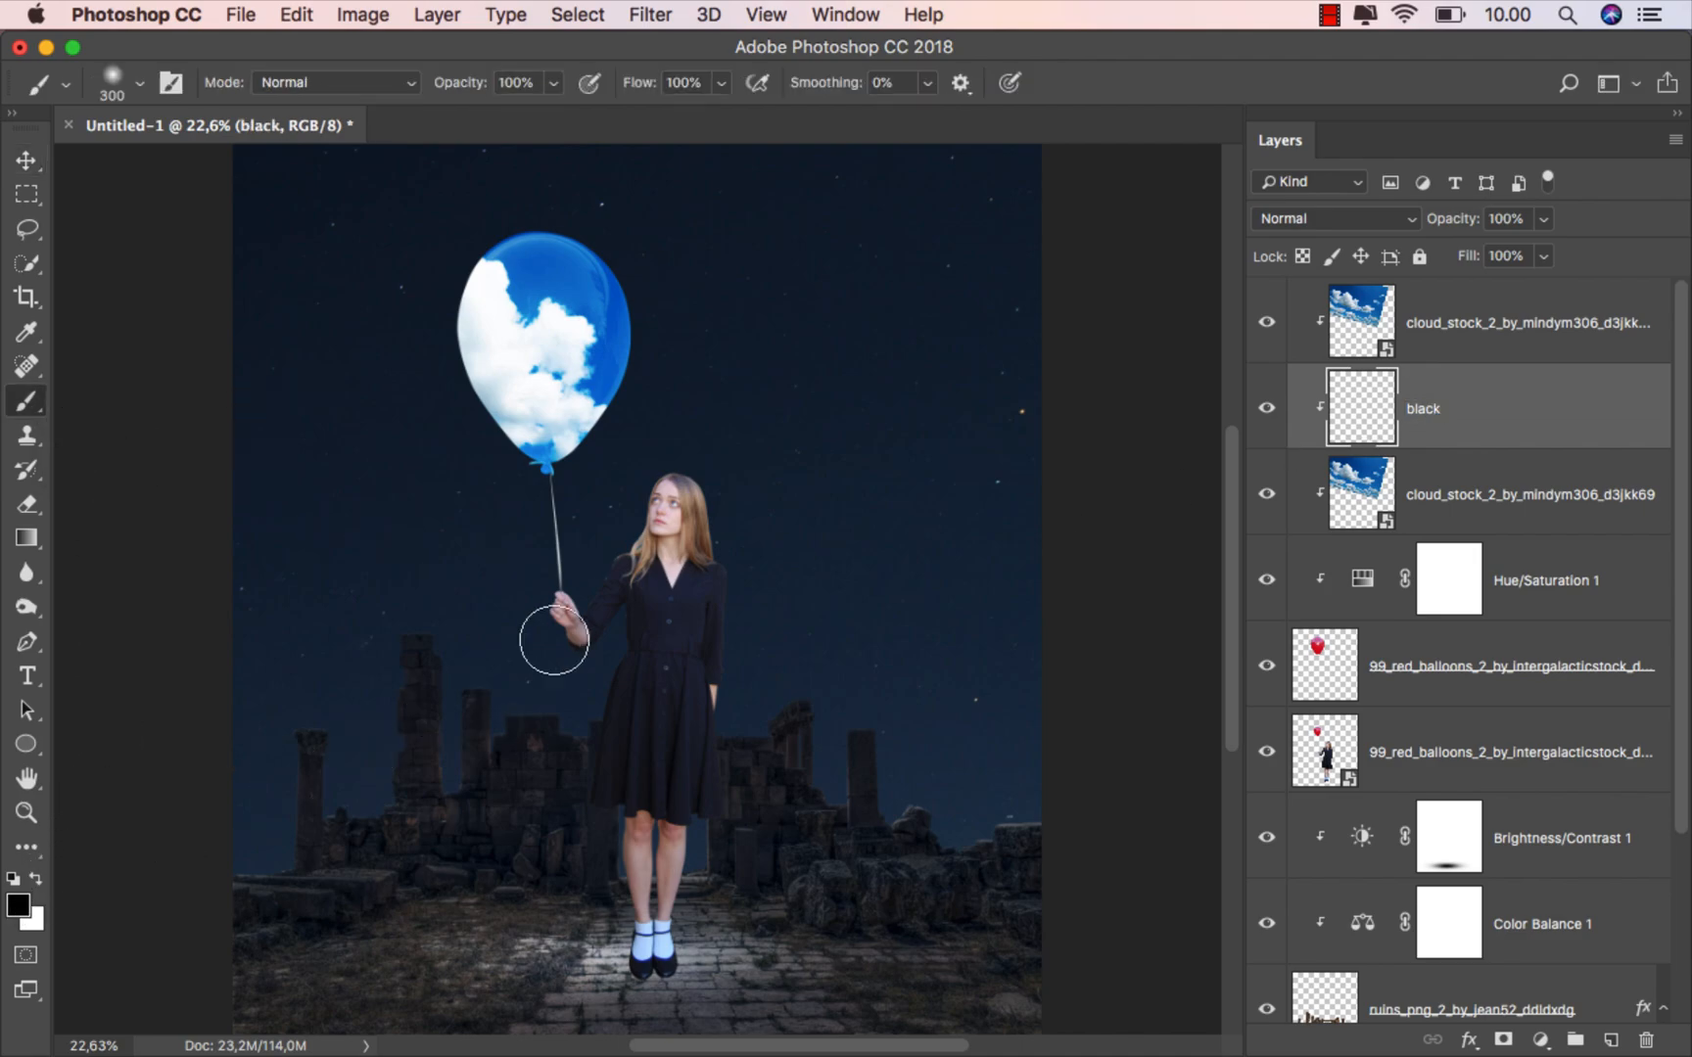
{"action": "scroll", "coordinate": [604, 445], "scroll_direction": "up", "scroll_amount": 5}
{"action": "left_click_drag", "start_coordinate": [676, 450], "coordinate": [631, 450]}
{"action": "left_click", "coordinate": [553, 84]}
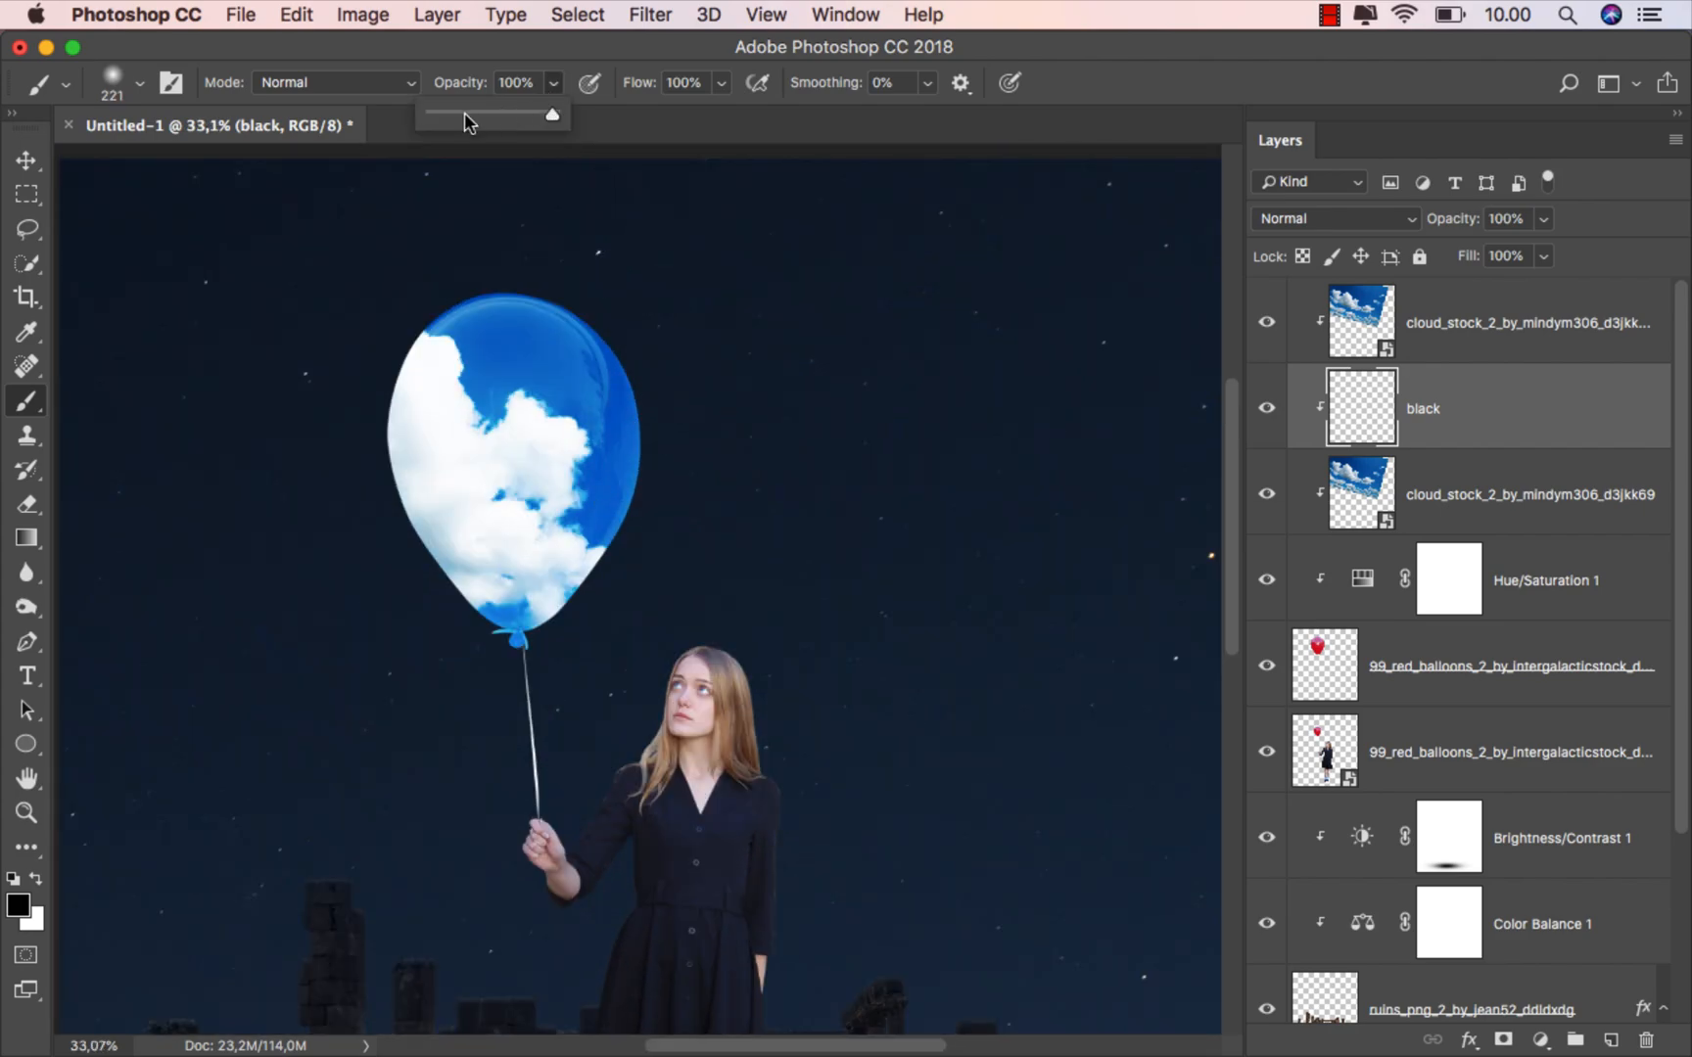
{"action": "left_click", "coordinate": [477, 49]}
{"action": "scroll", "coordinate": [680, 294], "scroll_direction": "up", "scroll_amount": 5}
{"action": "left_click_drag", "start_coordinate": [617, 288], "coordinate": [606, 286]}
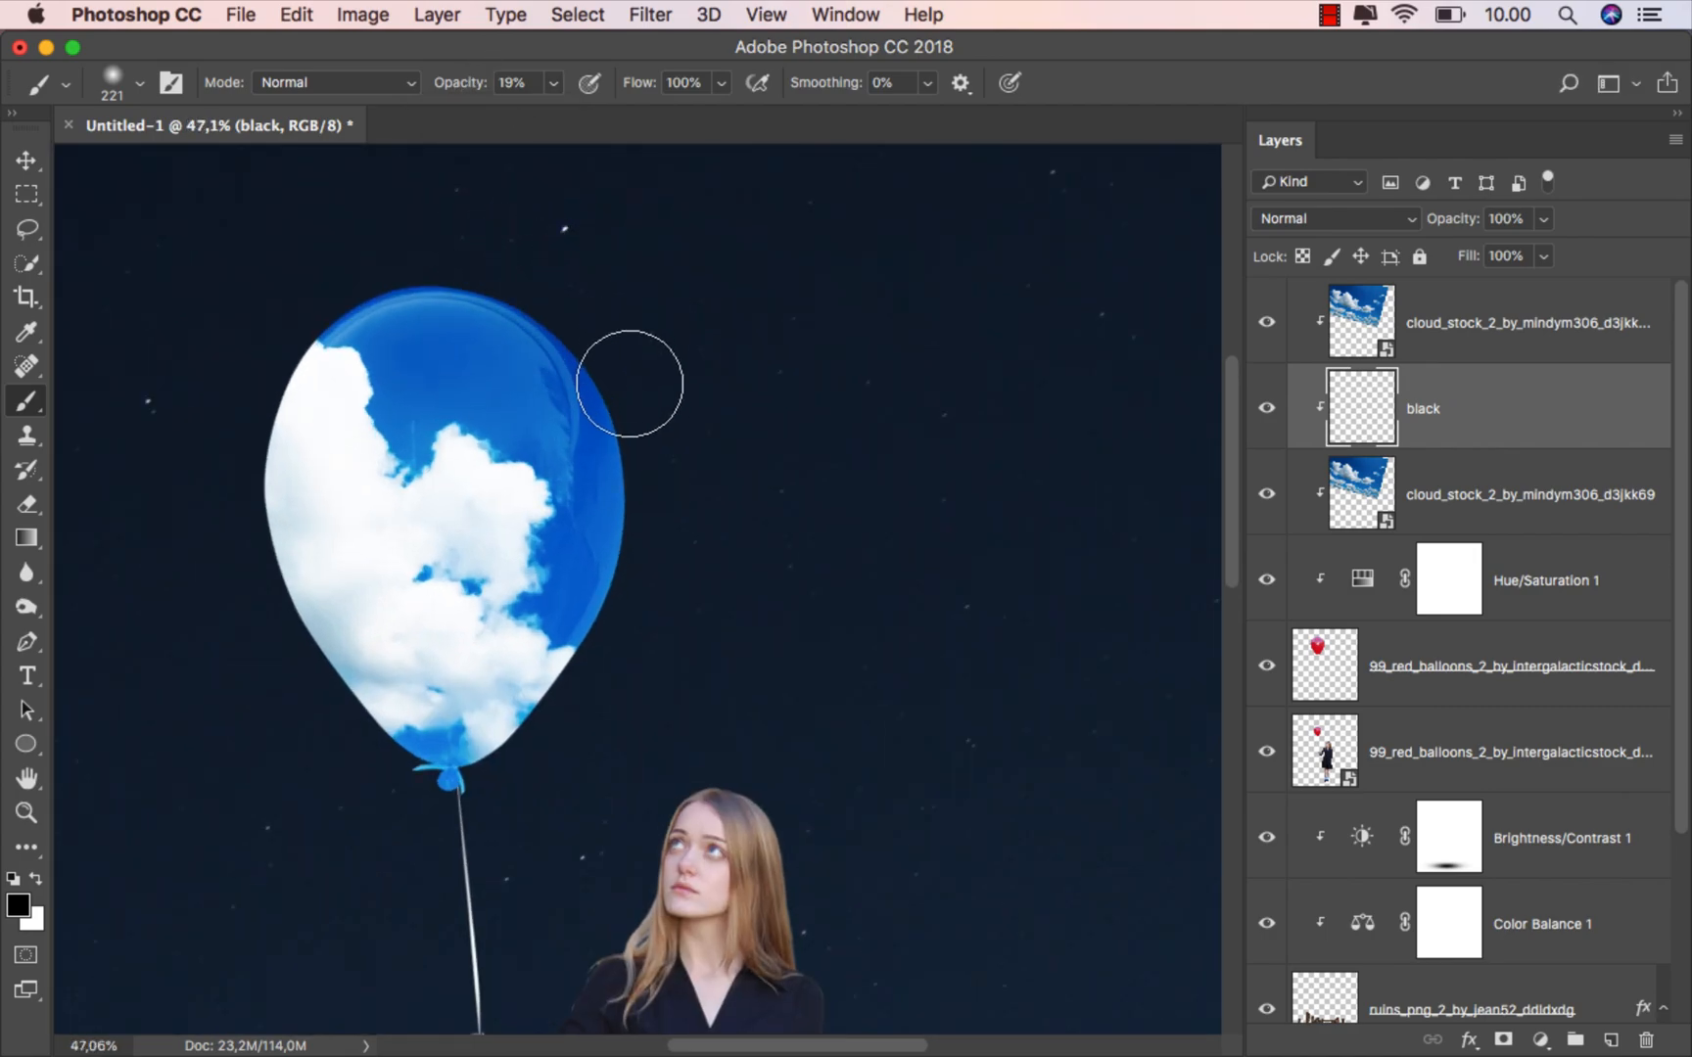
{"action": "mouse_move", "coordinate": [629, 383]}
{"action": "left_mouse_down"}
{"action": "mouse_move", "coordinate": [655, 490]}
{"action": "mouse_move", "coordinate": [648, 586]}
{"action": "mouse_move", "coordinate": [581, 709]}
{"action": "mouse_move", "coordinate": [491, 795]}
{"action": "mouse_move", "coordinate": [619, 617]}
{"action": "mouse_move", "coordinate": [657, 439]}
{"action": "mouse_move", "coordinate": [586, 321]}
{"action": "mouse_move", "coordinate": [398, 220]}
{"action": "mouse_move", "coordinate": [421, 217]}
{"action": "mouse_move", "coordinate": [360, 218]}
{"action": "mouse_move", "coordinate": [432, 225]}
{"action": "mouse_move", "coordinate": [551, 288]}
{"action": "mouse_move", "coordinate": [611, 355]}
{"action": "mouse_move", "coordinate": [652, 449]}
{"action": "mouse_move", "coordinate": [644, 584]}
{"action": "mouse_move", "coordinate": [512, 798]}
{"action": "mouse_move", "coordinate": [621, 599]}
{"action": "mouse_move", "coordinate": [648, 427]}
{"action": "mouse_move", "coordinate": [639, 369]}
{"action": "mouse_move", "coordinate": [588, 265]}
{"action": "mouse_move", "coordinate": [649, 448]}
{"action": "mouse_move", "coordinate": [644, 576]}
{"action": "mouse_move", "coordinate": [588, 703]}
{"action": "mouse_move", "coordinate": [503, 804]}
{"action": "mouse_move", "coordinate": [618, 641]}
{"action": "mouse_move", "coordinate": [653, 524]}
{"action": "mouse_move", "coordinate": [620, 387]}
{"action": "mouse_move", "coordinate": [534, 277]}
{"action": "mouse_move", "coordinate": [462, 227]}
{"action": "left_mouse_up"}
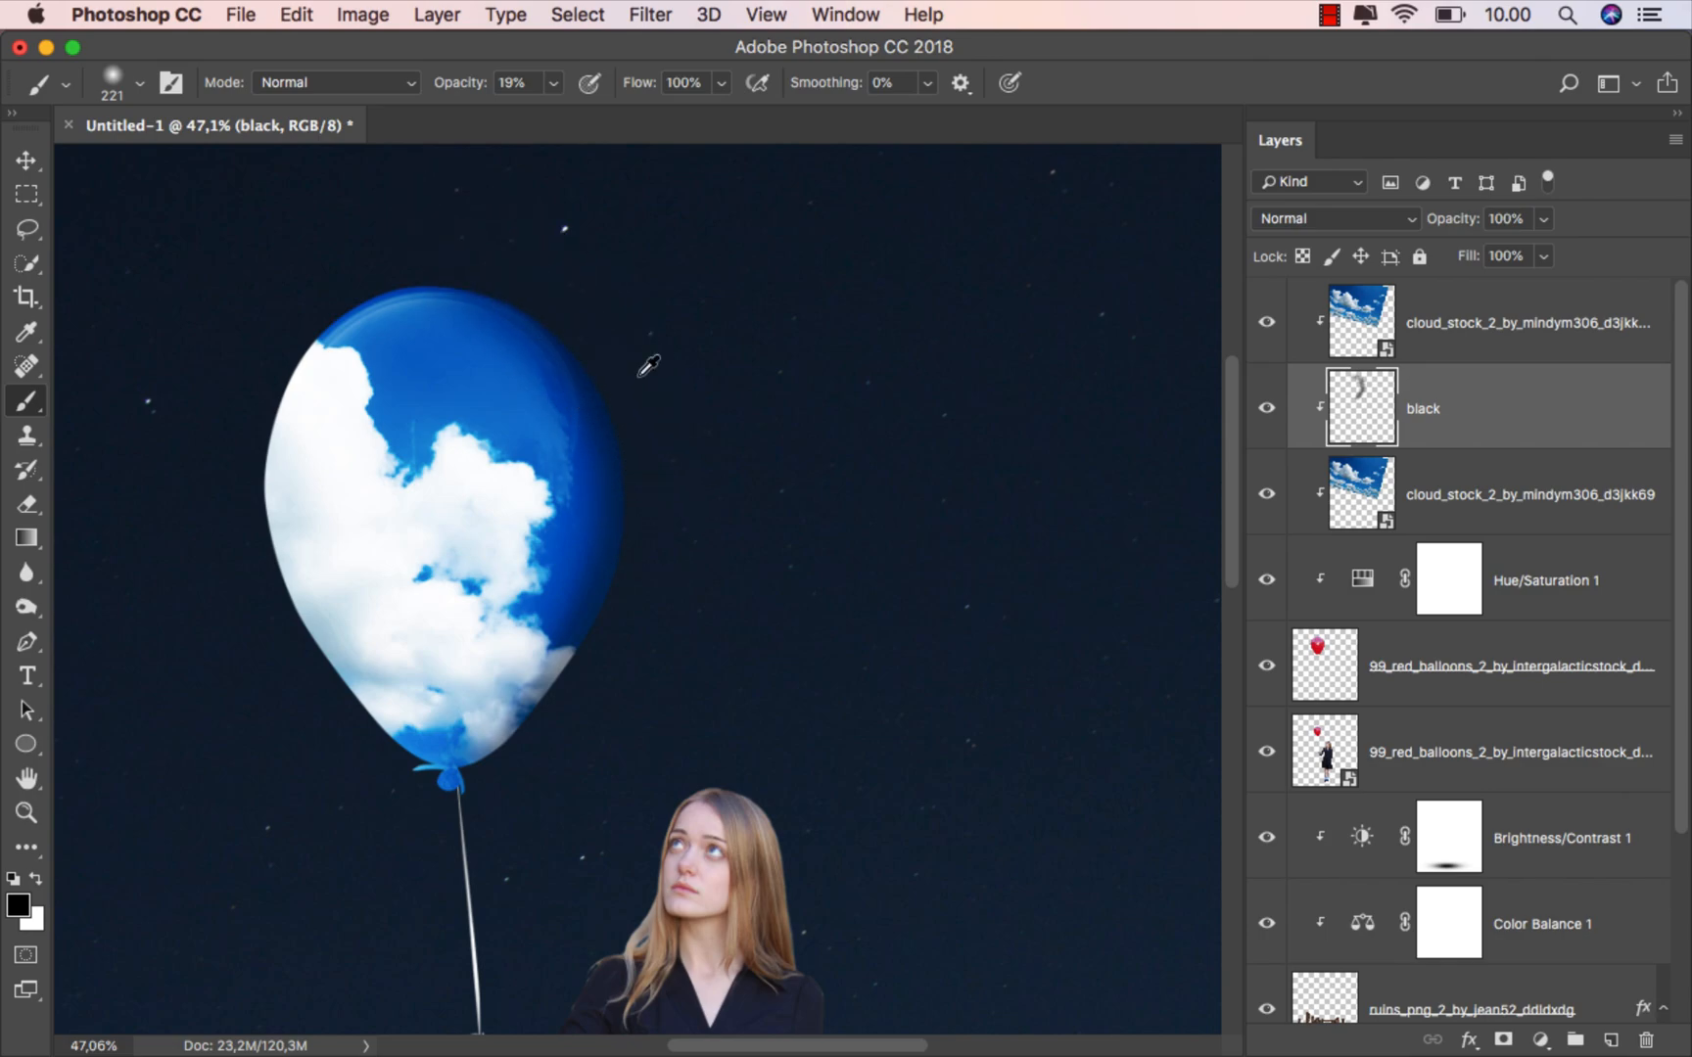
Deepen the balloon's right-side shading with a 347 px black brush at 9% opacity, and compare the black layer off and on.
{"action": "scroll", "coordinate": [648, 366], "scroll_direction": "down", "scroll_amount": 4}
{"action": "scroll", "coordinate": [604, 330], "scroll_direction": "up", "scroll_amount": 4}
{"action": "scroll", "coordinate": [612, 294], "scroll_direction": "up", "scroll_amount": 3}
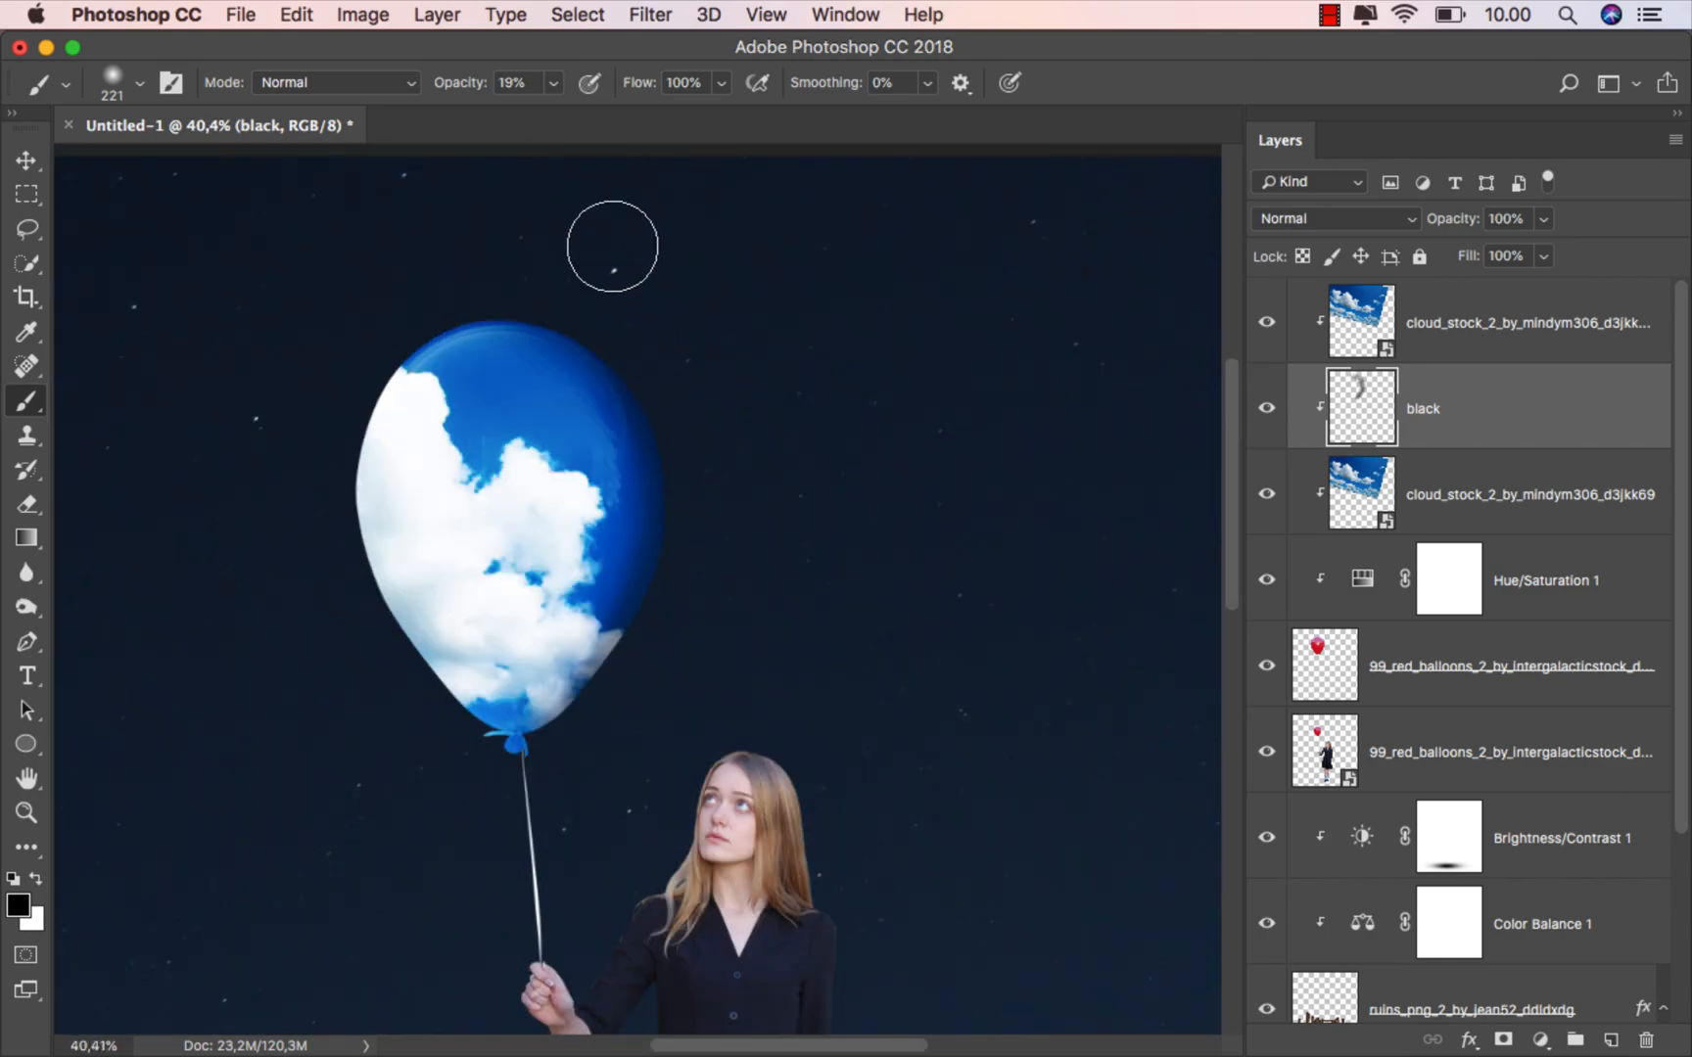
{"action": "left_click", "coordinate": [554, 82]}
{"action": "left_click", "coordinate": [555, 84]}
{"action": "left_click_drag", "start_coordinate": [655, 329], "coordinate": [684, 329]}
{"action": "mouse_move", "coordinate": [493, 276]}
{"action": "left_mouse_down"}
{"action": "mouse_move", "coordinate": [602, 357]}
{"action": "mouse_move", "coordinate": [636, 475]}
{"action": "mouse_move", "coordinate": [616, 628]}
{"action": "mouse_move", "coordinate": [570, 762]}
{"action": "mouse_move", "coordinate": [622, 645]}
{"action": "mouse_move", "coordinate": [641, 522]}
{"action": "mouse_move", "coordinate": [604, 394]}
{"action": "mouse_move", "coordinate": [518, 272]}
{"action": "mouse_move", "coordinate": [581, 276]}
{"action": "mouse_move", "coordinate": [643, 426]}
{"action": "mouse_move", "coordinate": [643, 679]}
{"action": "mouse_move", "coordinate": [662, 340]}
{"action": "mouse_move", "coordinate": [575, 285]}
{"action": "mouse_move", "coordinate": [433, 266]}
{"action": "left_mouse_up"}
{"action": "scroll", "coordinate": [704, 443], "scroll_direction": "down", "scroll_amount": 3}
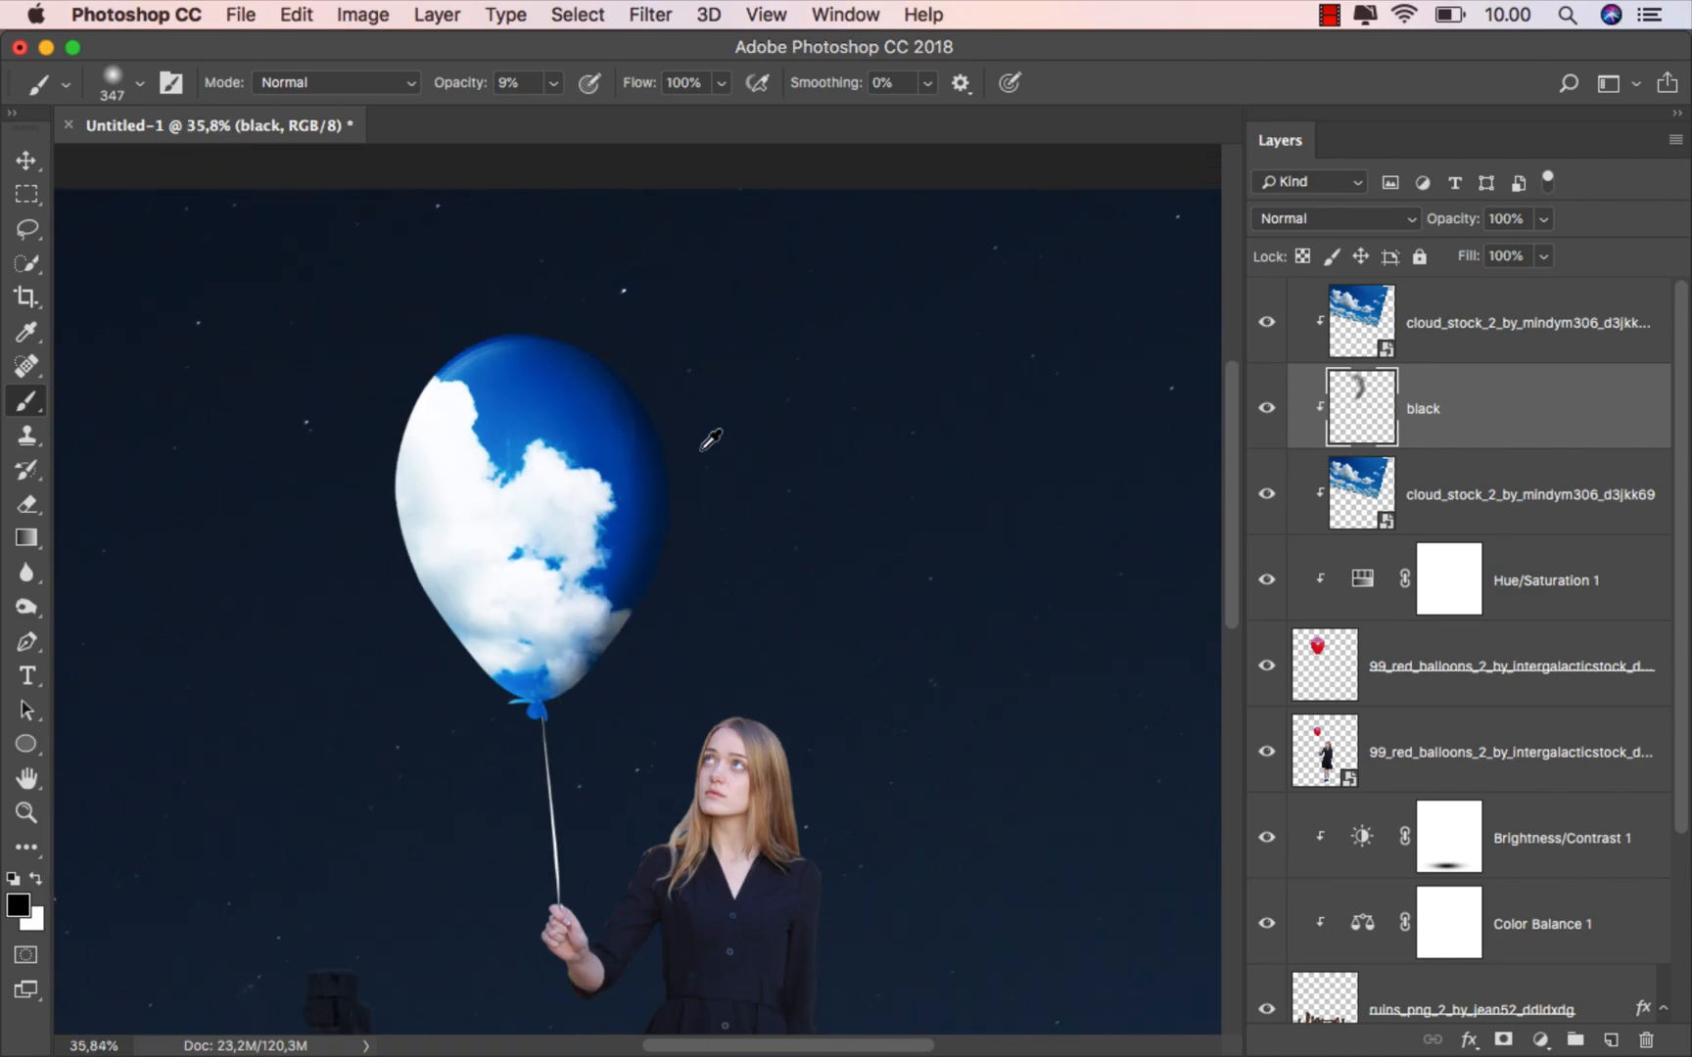
{"action": "left_click", "coordinate": [1264, 406]}
{"action": "left_click", "coordinate": [1265, 407]}
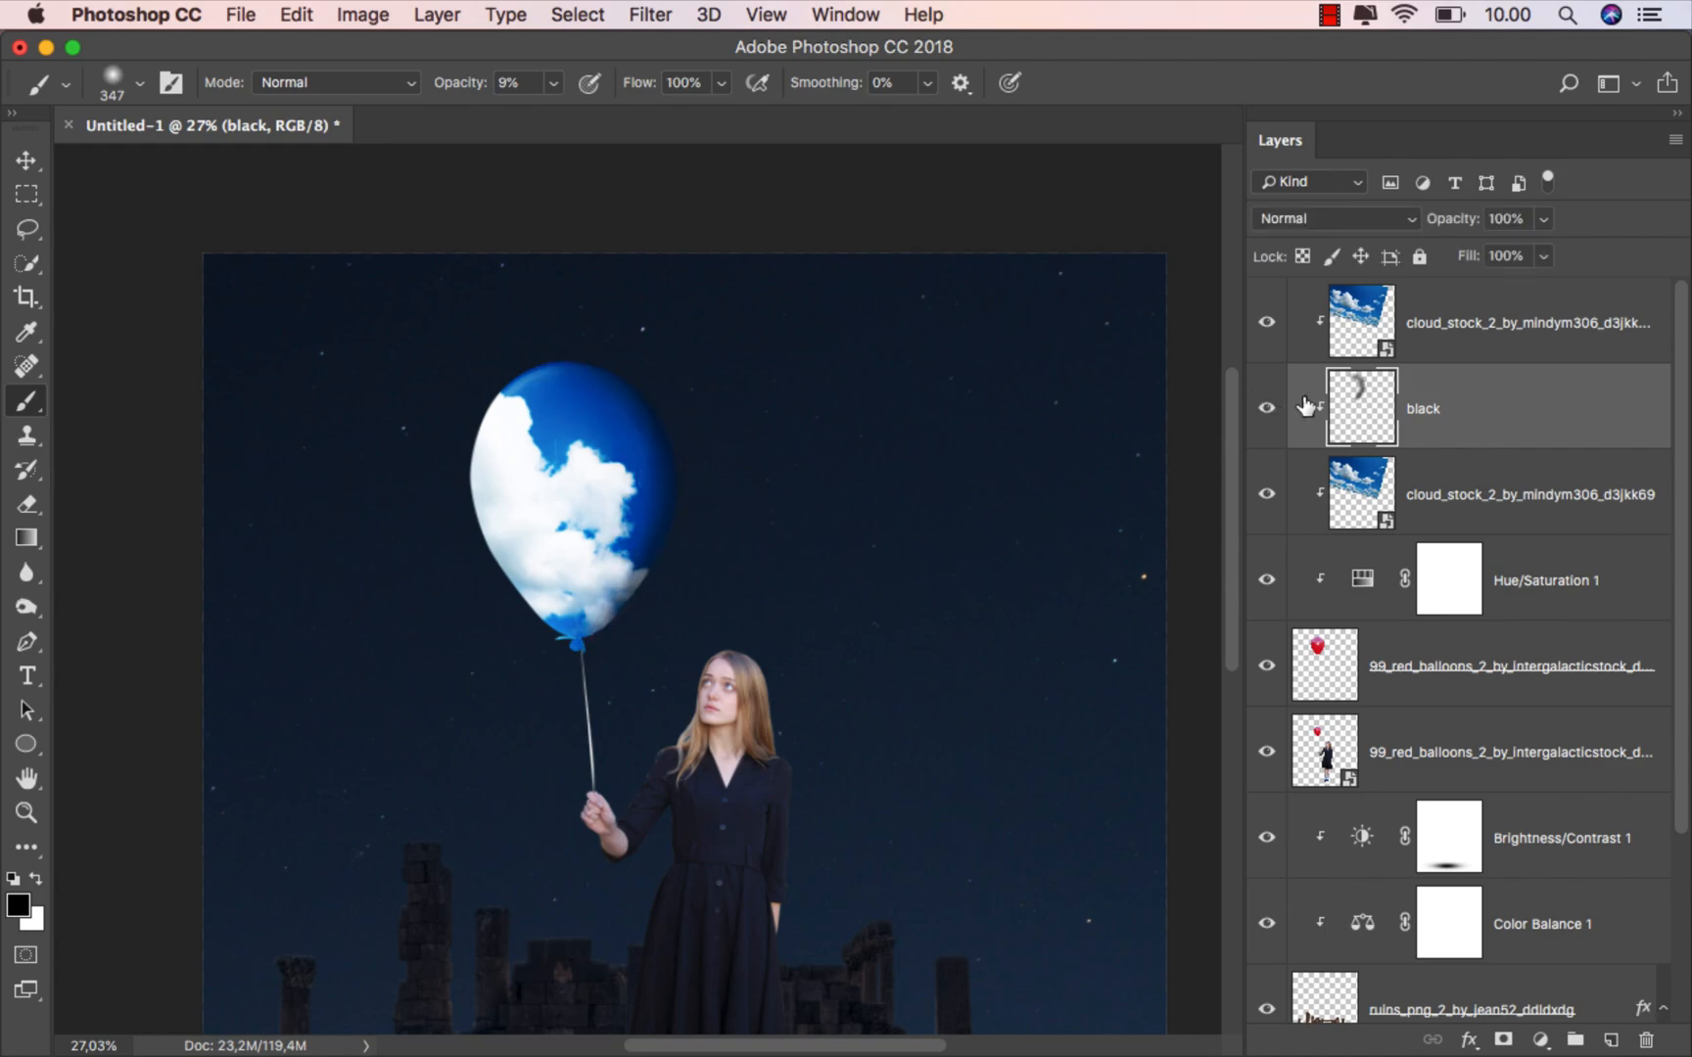
Add a layer above the duplicated cloud layer, clip it to the balloon and name it white.
{"action": "left_click", "coordinate": [1484, 323]}
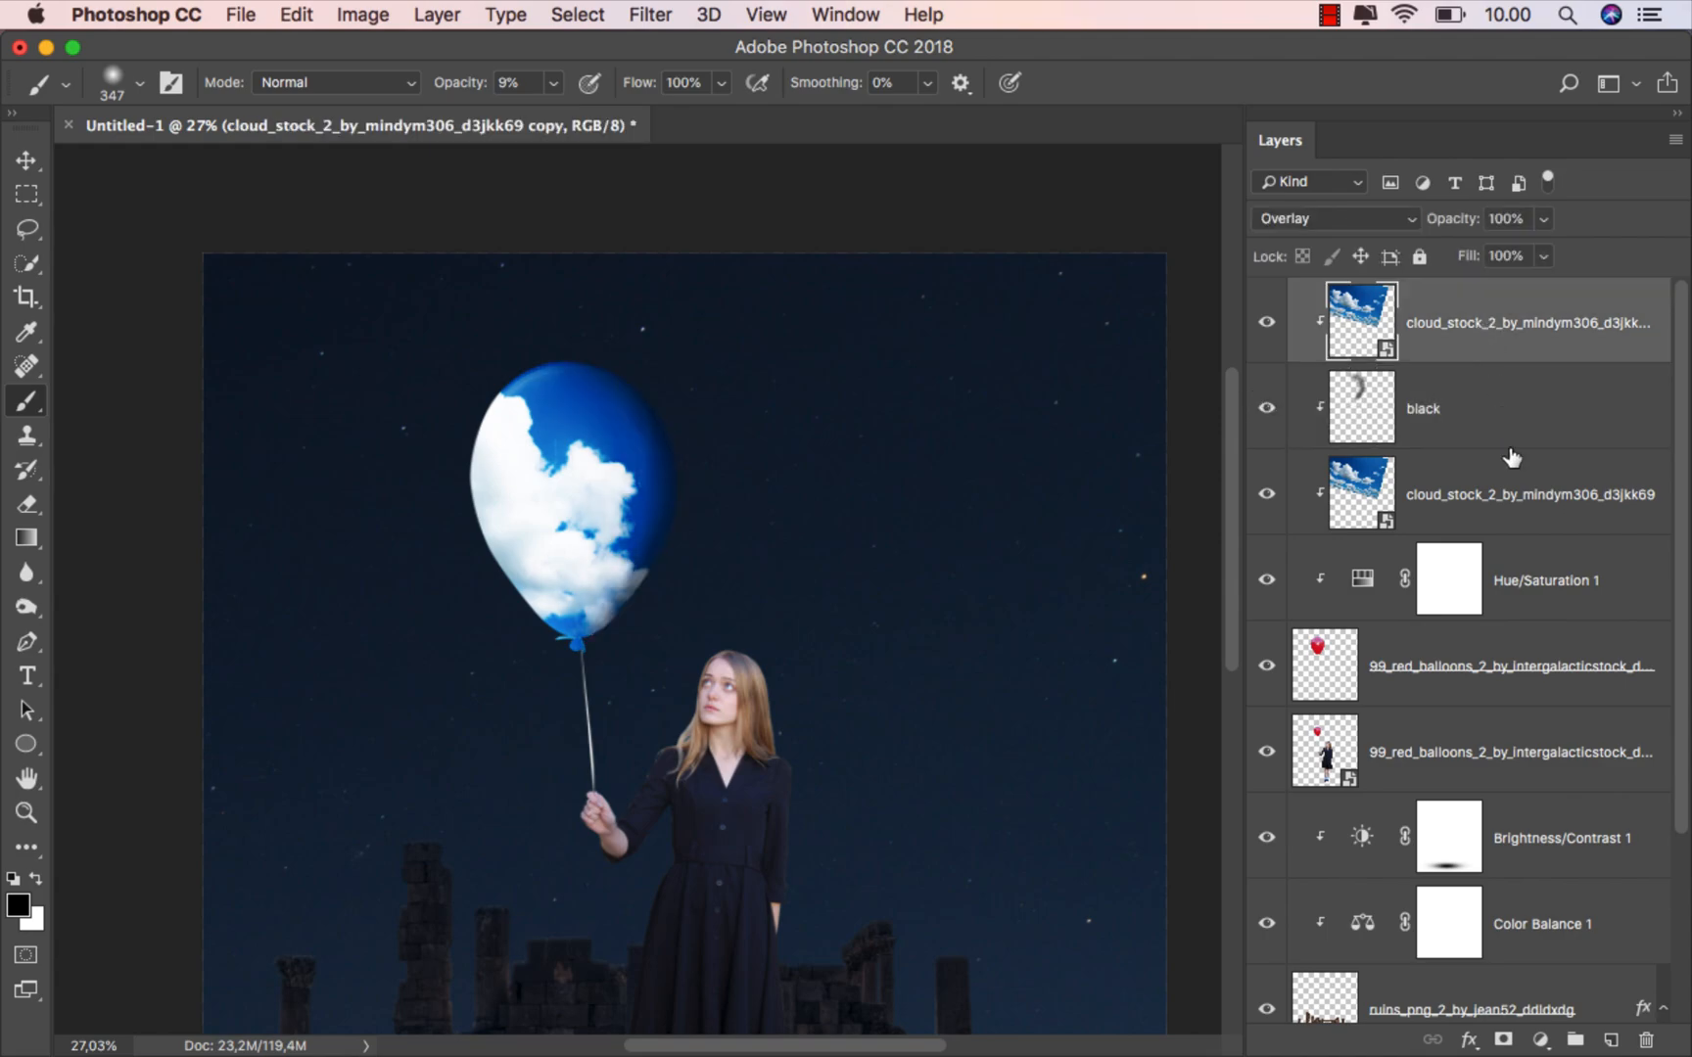
{"action": "left_click", "coordinate": [1612, 1039]}
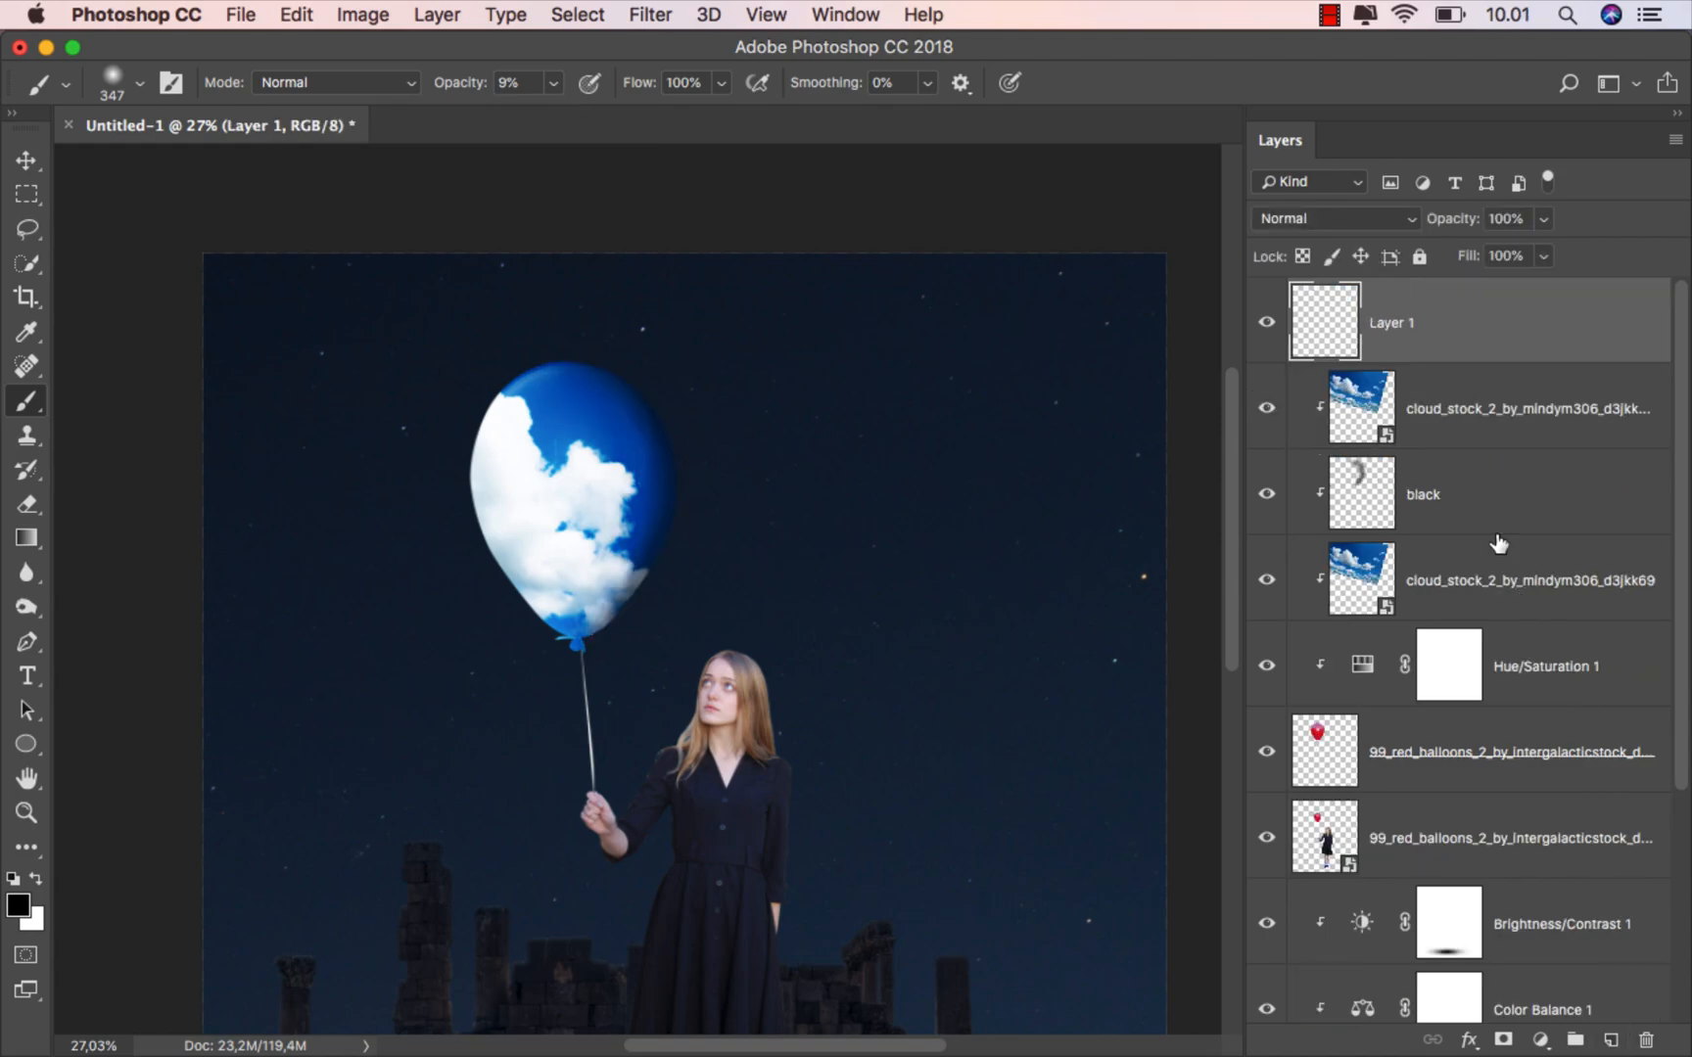
{"action": "right_click", "coordinate": [1415, 340]}
{"action": "left_click", "coordinate": [1249, 771]}
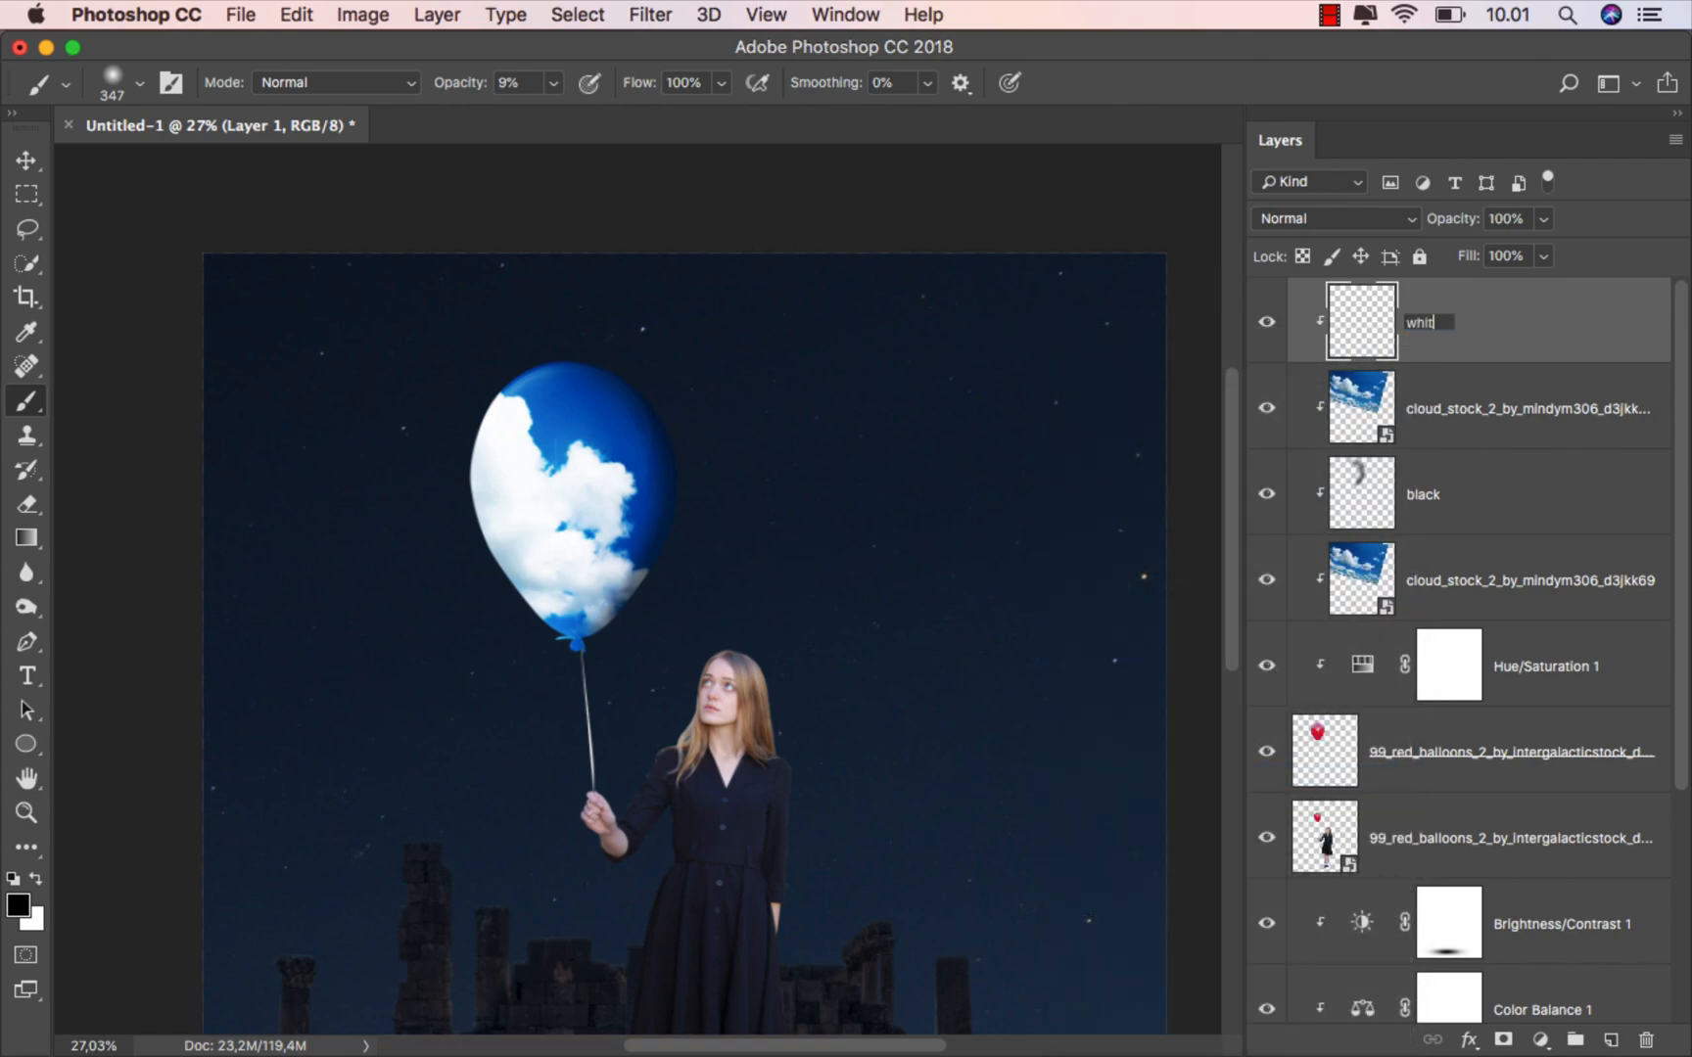
{"action": "key", "text": "Return"}
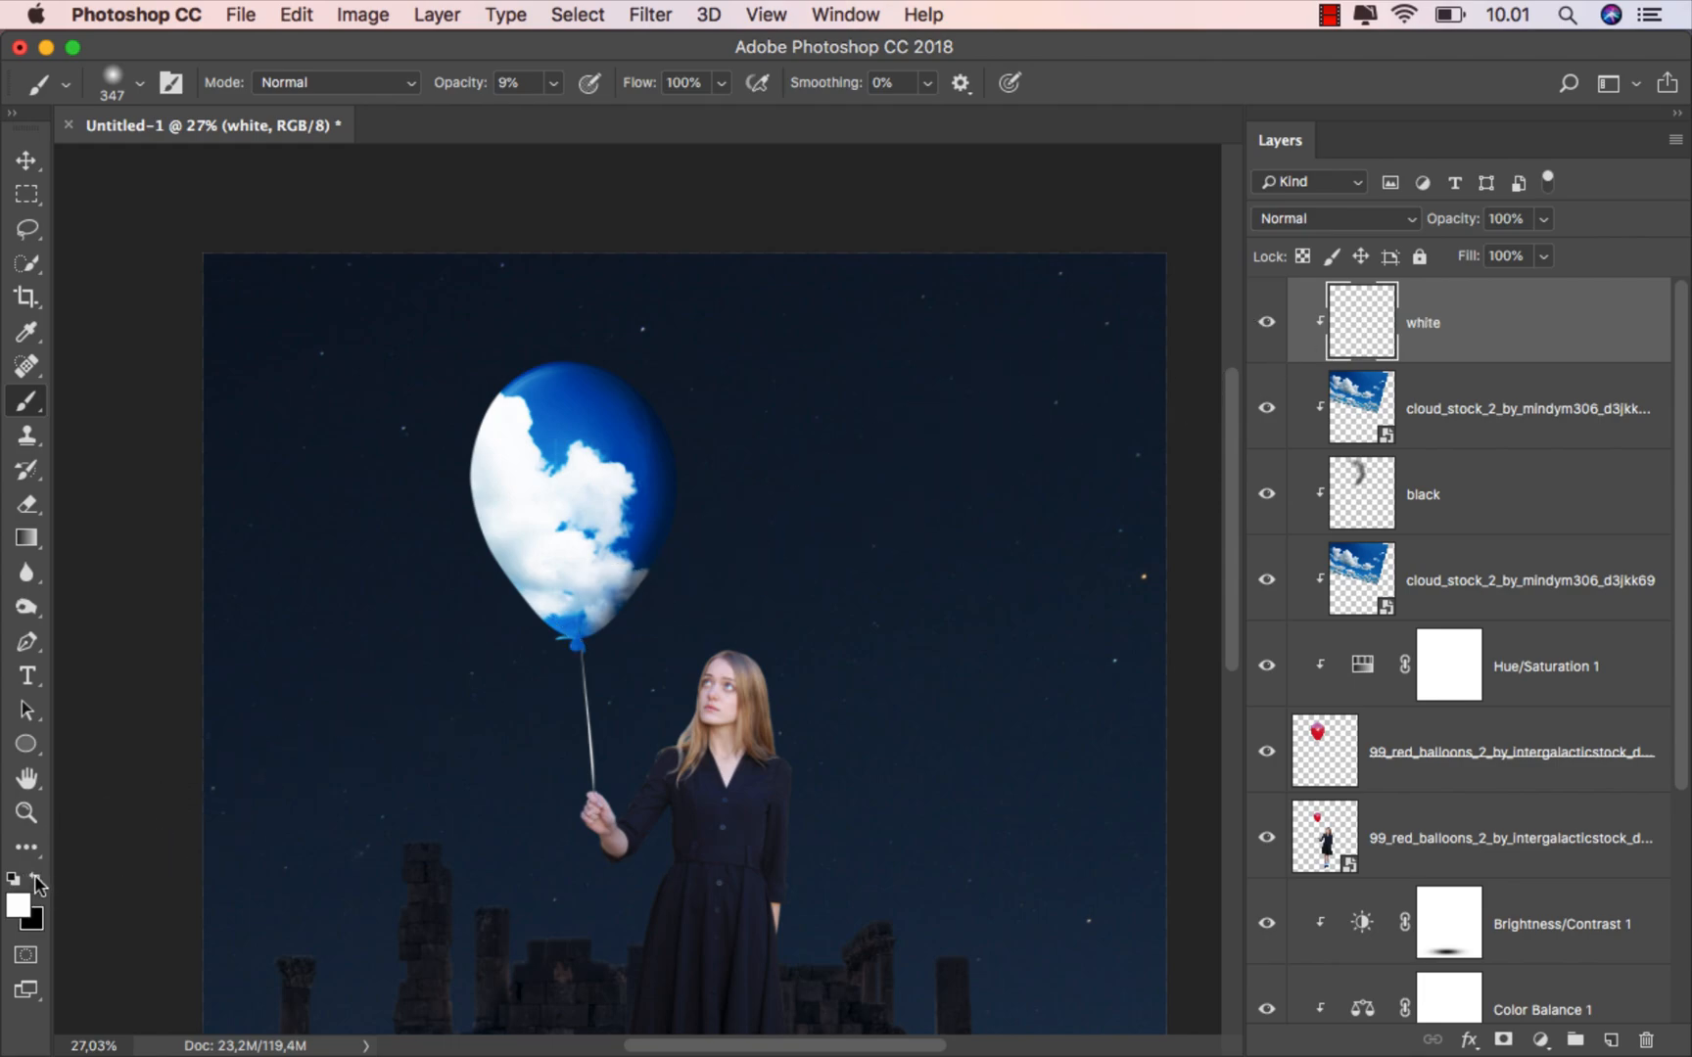
Paint a white highlight along the balloon's lower-left edge on the white layer, using a 101 px brush at 25% opacity.
{"action": "scroll", "coordinate": [560, 436], "scroll_direction": "up", "scroll_amount": 1}
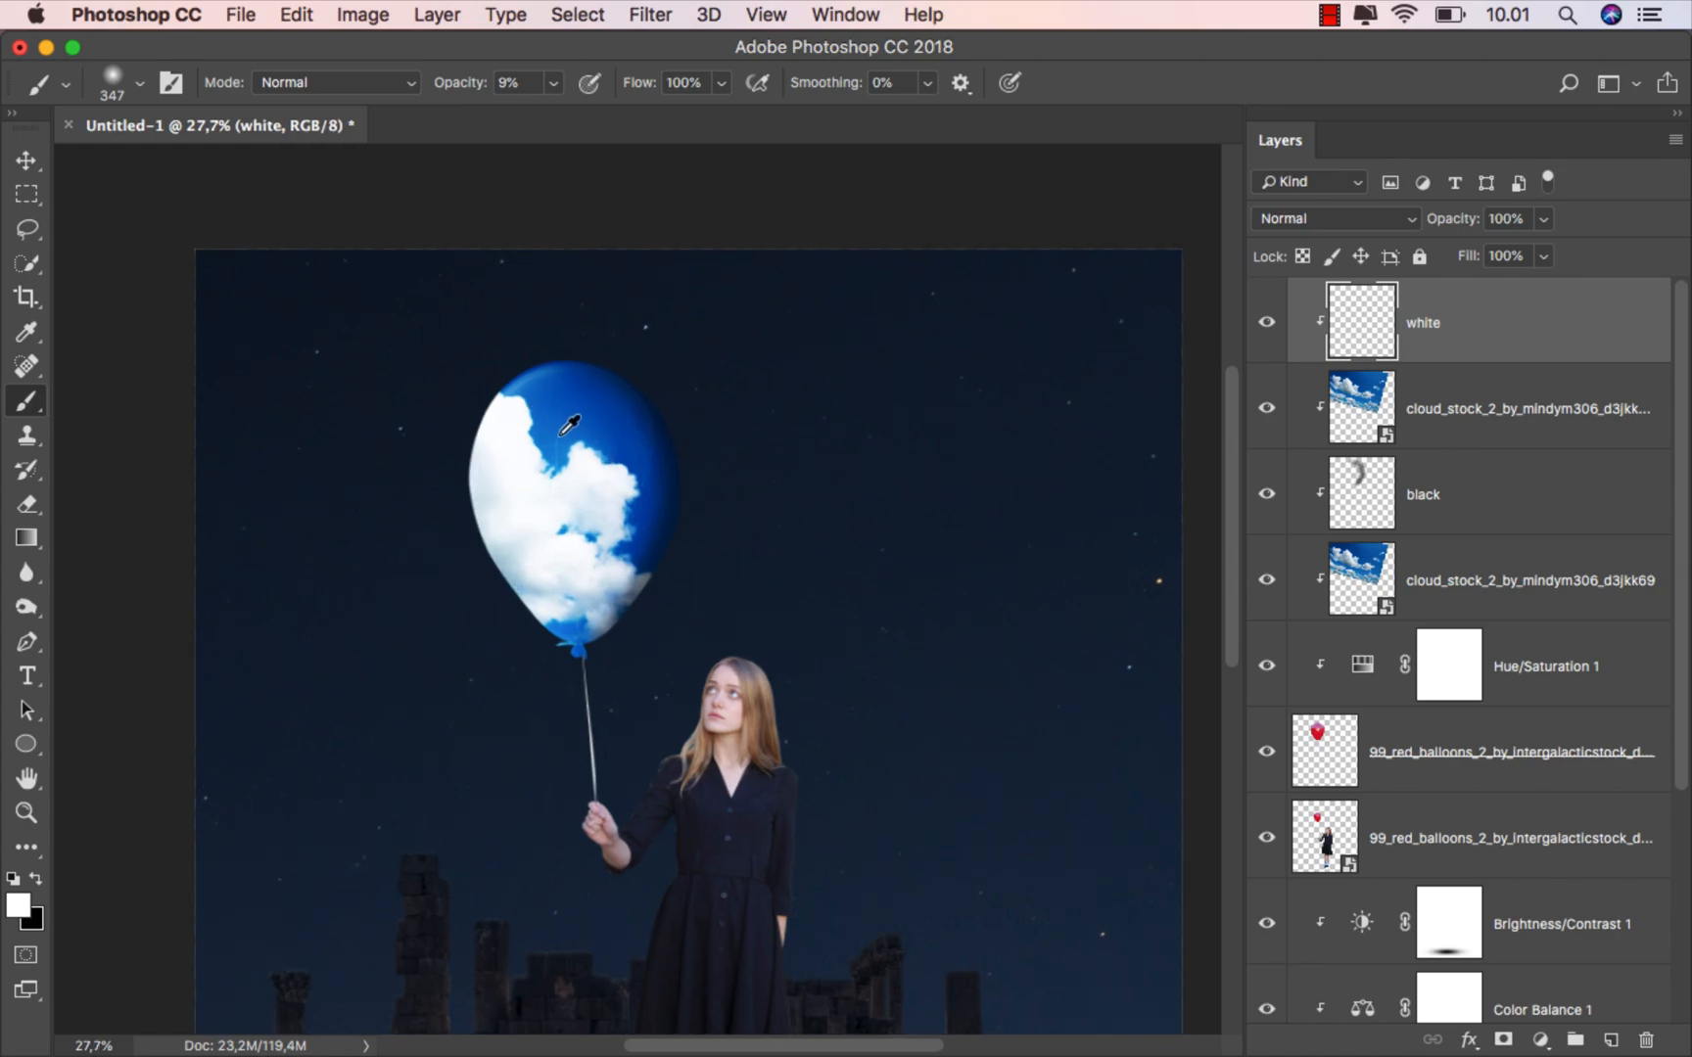
{"action": "scroll", "coordinate": [568, 425], "scroll_direction": "up", "scroll_amount": 5}
{"action": "left_click_drag", "start_coordinate": [511, 411], "coordinate": [438, 404]}
{"action": "scroll", "coordinate": [484, 368], "scroll_direction": "up", "scroll_amount": 2}
{"action": "scroll", "coordinate": [484, 382], "scroll_direction": "down", "scroll_amount": 3}
{"action": "left_click_drag", "start_coordinate": [438, 287], "coordinate": [453, 287]}
{"action": "left_click", "coordinate": [554, 84]}
{"action": "left_click", "coordinate": [558, 59]}
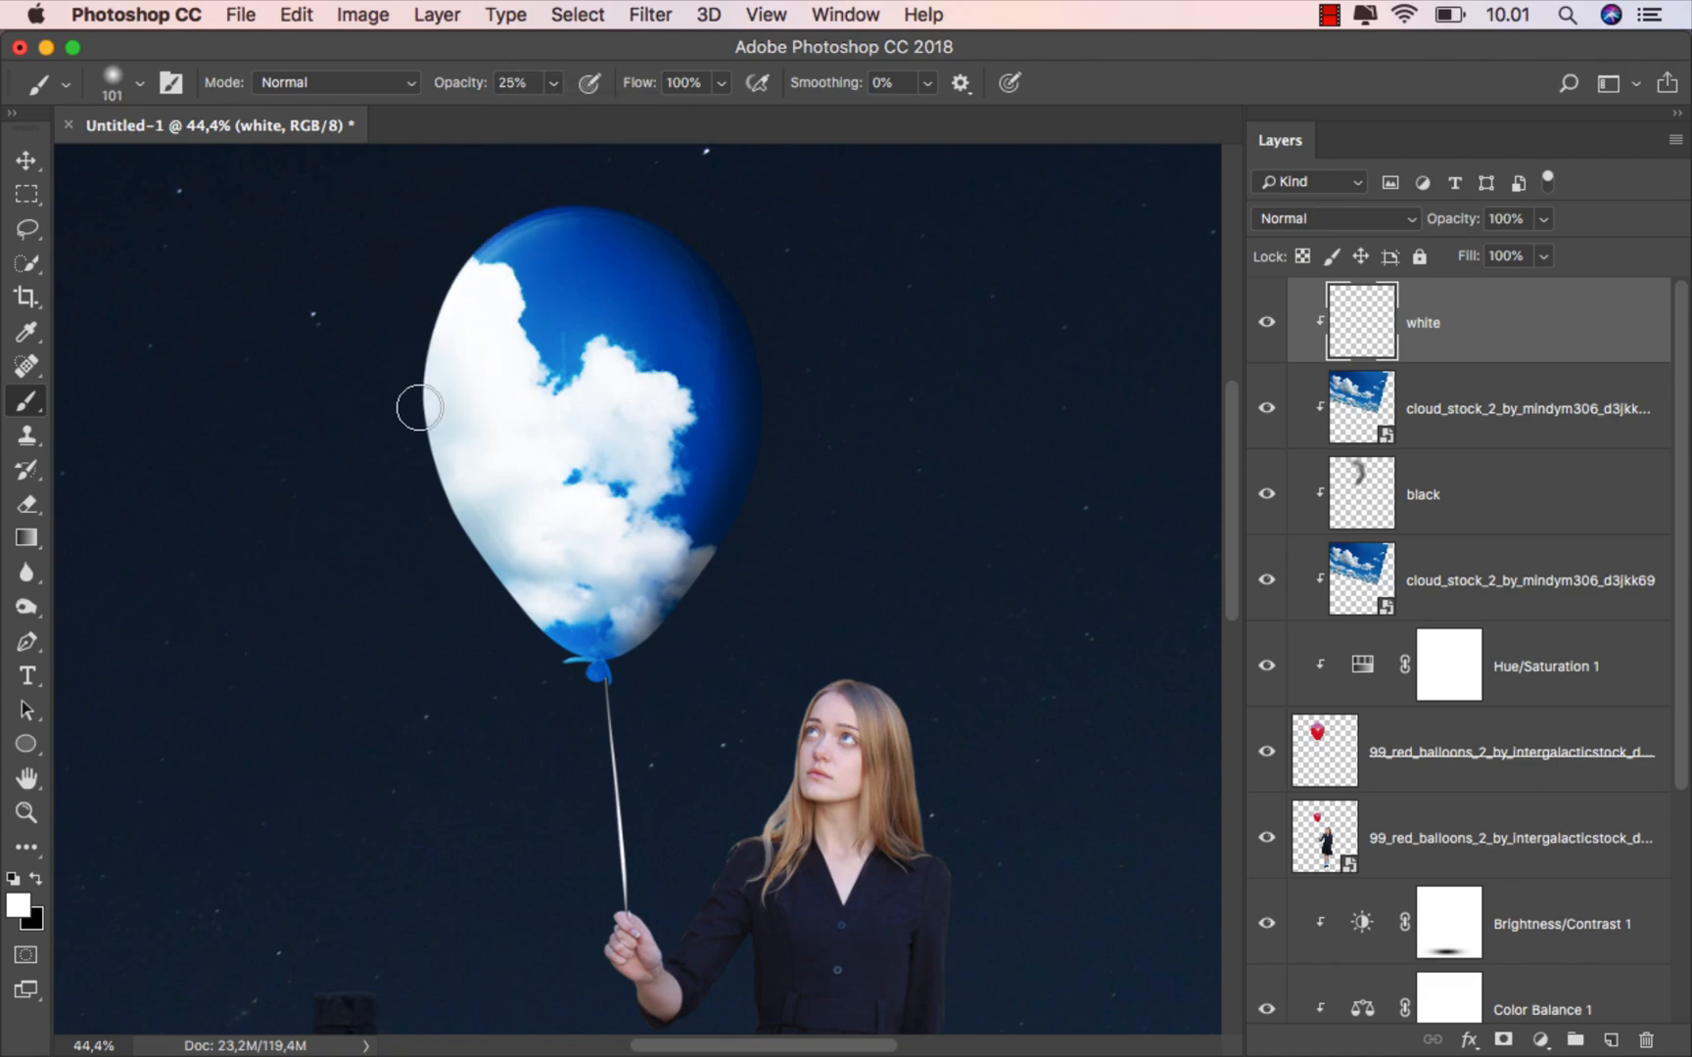
{"action": "mouse_move", "coordinate": [441, 496]}
{"action": "left_mouse_down"}
{"action": "mouse_move", "coordinate": [490, 592]}
{"action": "mouse_move", "coordinate": [571, 661]}
{"action": "left_mouse_up"}
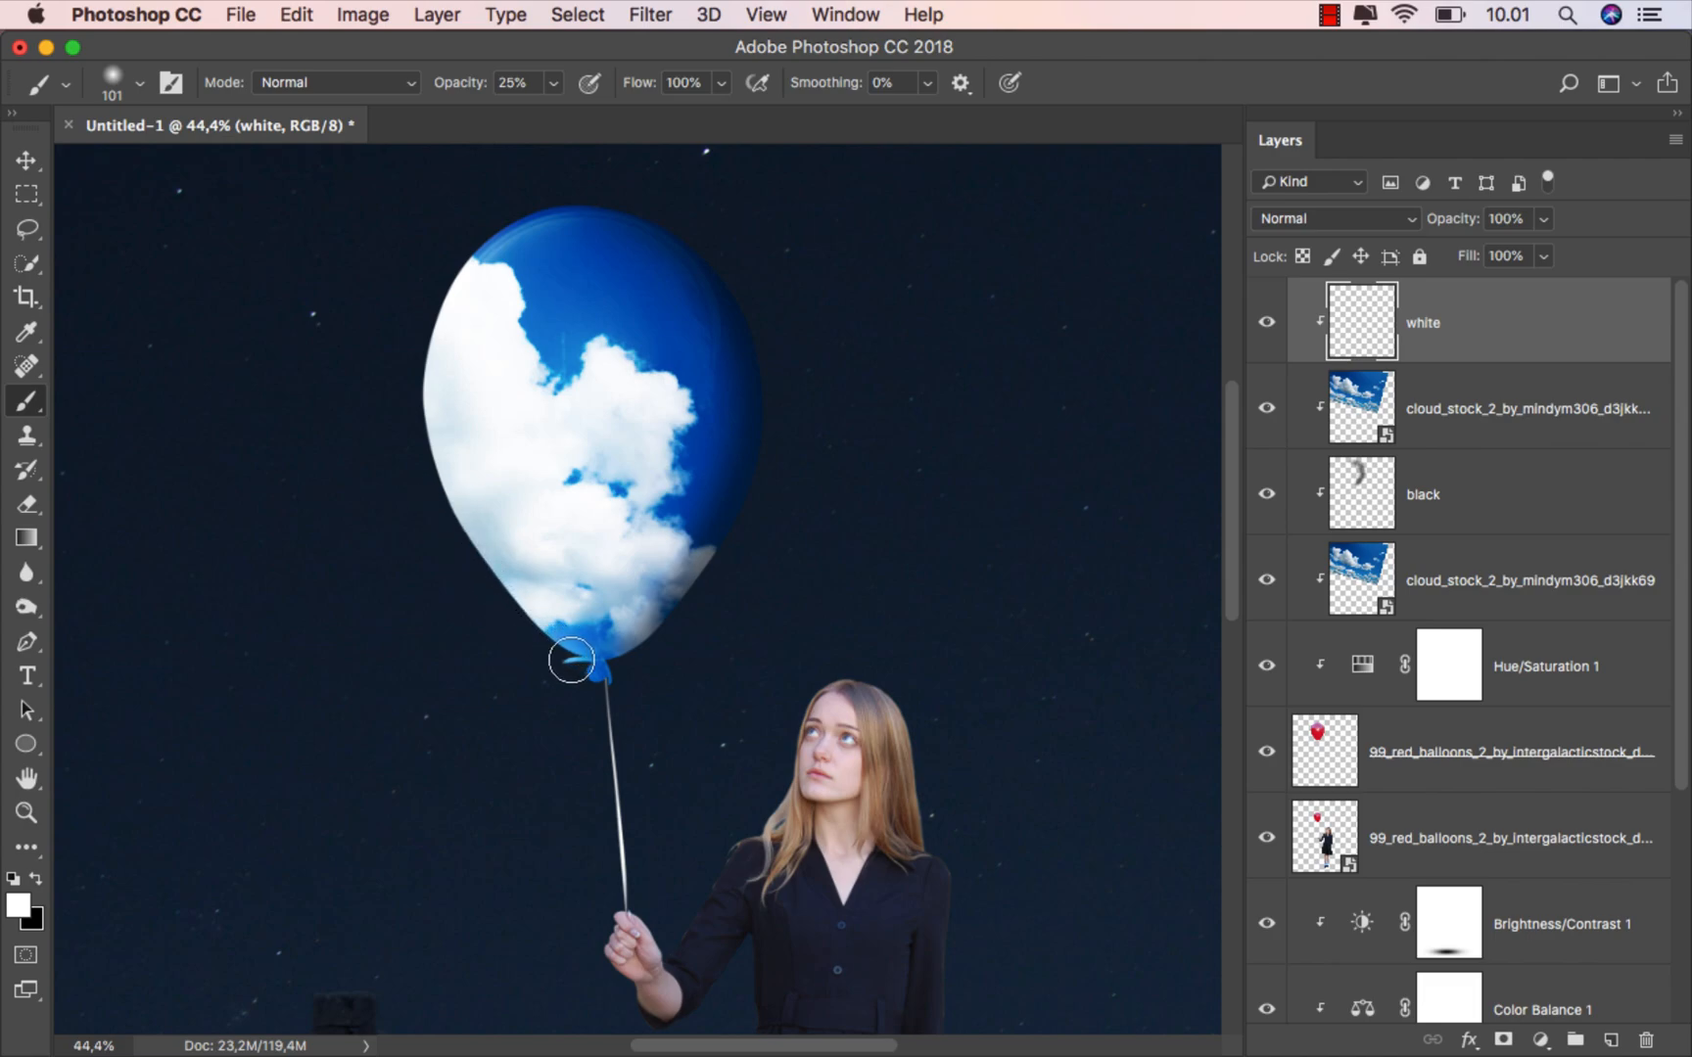
{"action": "mouse_move", "coordinate": [497, 590]}
{"action": "left_mouse_down"}
{"action": "mouse_move", "coordinate": [419, 424]}
{"action": "mouse_move", "coordinate": [426, 300]}
{"action": "mouse_move", "coordinate": [474, 224]}
{"action": "mouse_move", "coordinate": [605, 182]}
{"action": "mouse_move", "coordinate": [544, 178]}
{"action": "mouse_move", "coordinate": [486, 208]}
{"action": "mouse_move", "coordinate": [428, 364]}
{"action": "mouse_move", "coordinate": [464, 523]}
{"action": "mouse_move", "coordinate": [530, 636]}
{"action": "left_mouse_up"}
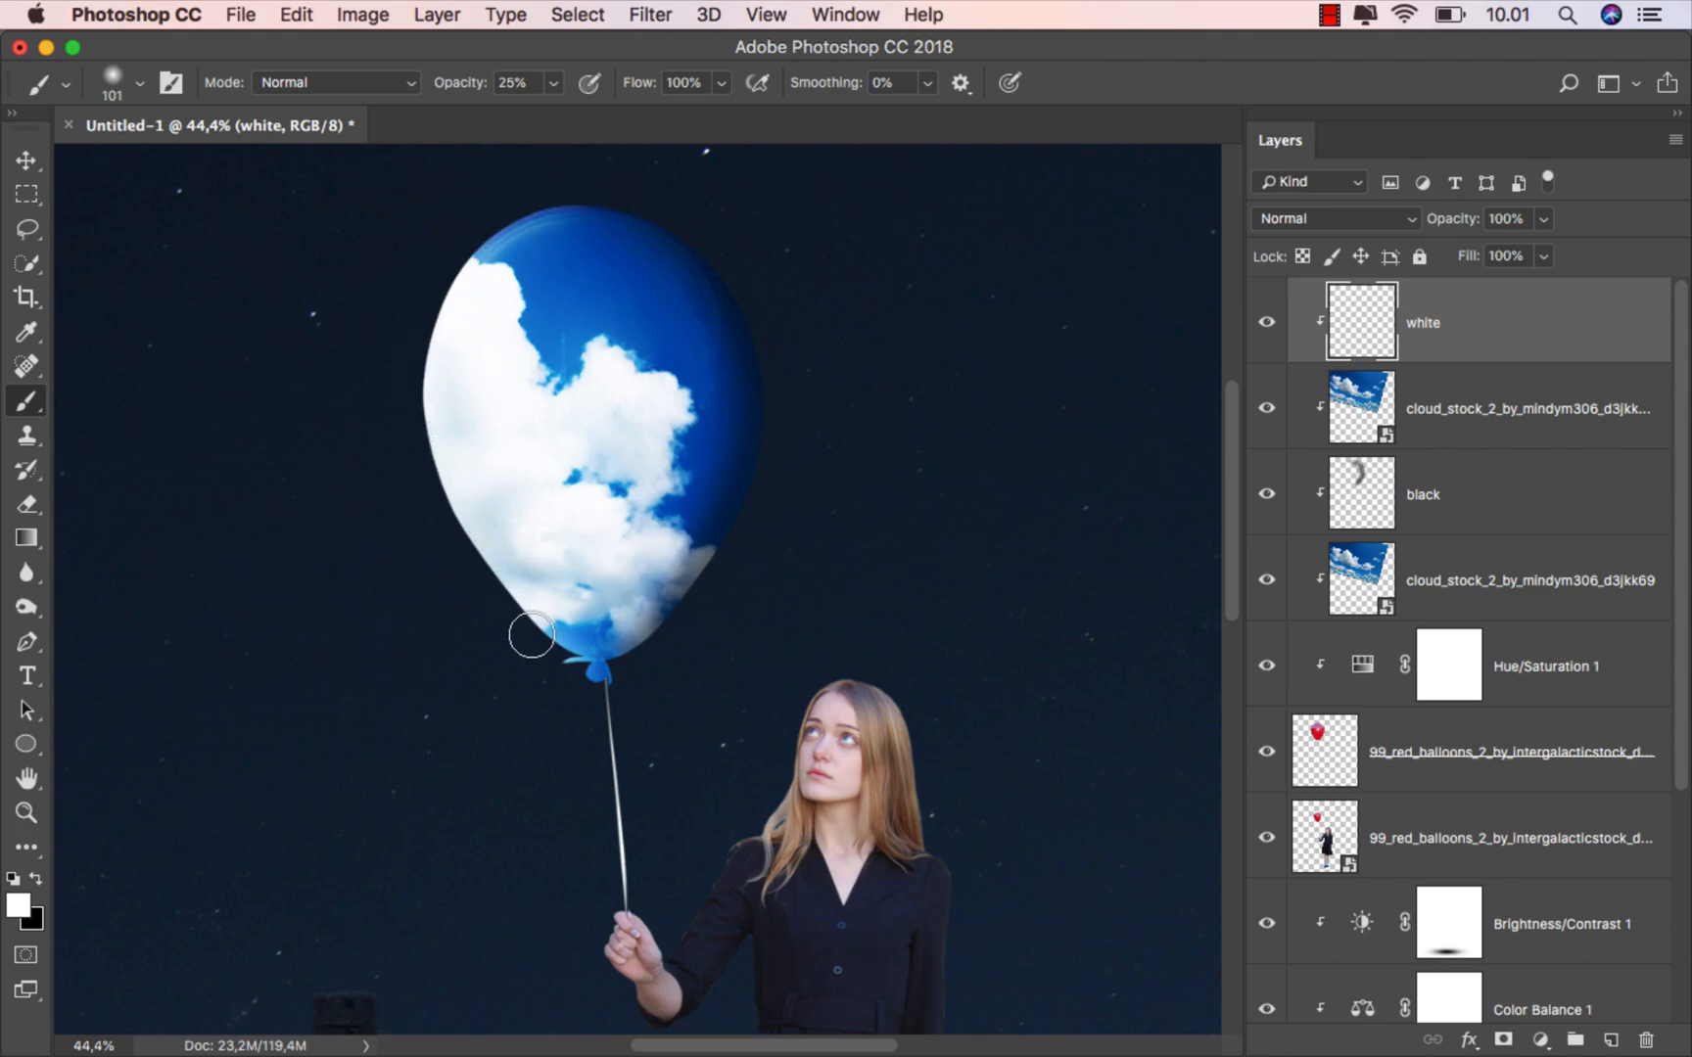
Compare the whole composite with the white highlight layer hidden and shown.
{"action": "scroll", "coordinate": [558, 673], "scroll_direction": "down", "scroll_amount": 5}
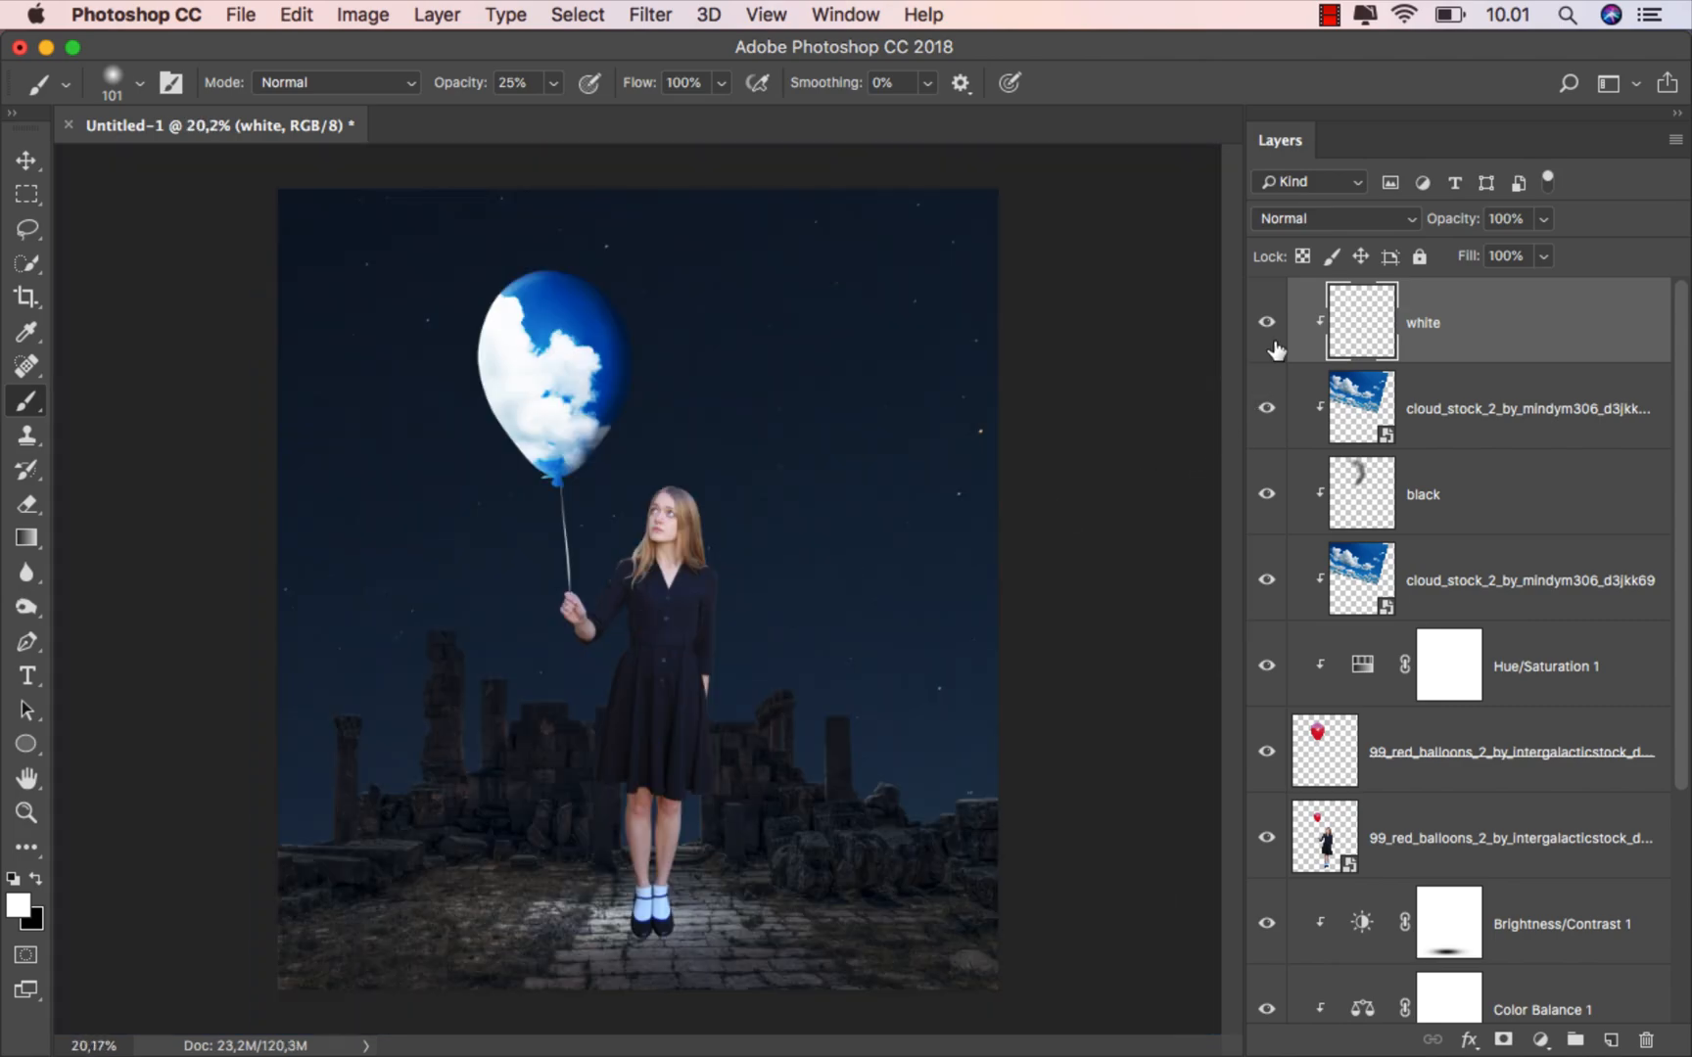
{"action": "left_click", "coordinate": [1267, 323]}
{"action": "left_click", "coordinate": [1266, 323]}
{"action": "scroll", "coordinate": [1038, 445], "scroll_direction": "up", "scroll_amount": 2}
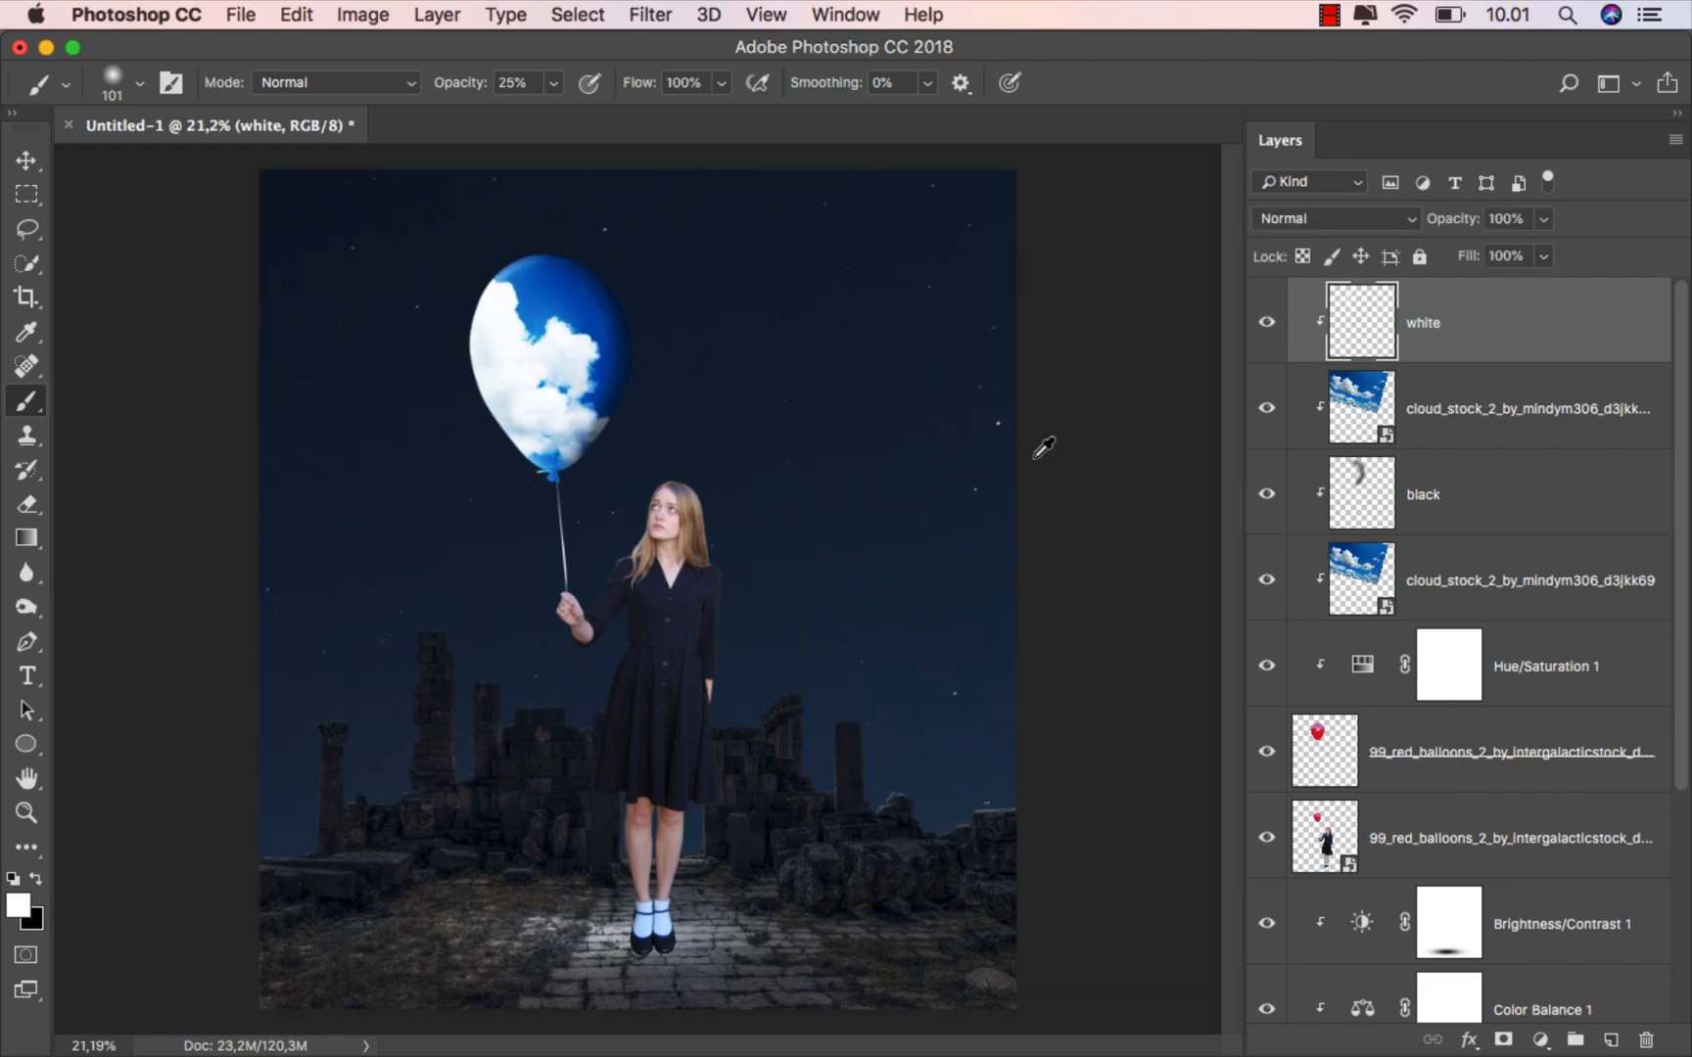
{"action": "scroll", "coordinate": [1043, 447], "scroll_direction": "up", "scroll_amount": 1}
Select the girl's 99_red_balloons_2 layer with the Move tool active, and toggle its visibility off and on to identify it.
{"action": "left_click", "coordinate": [29, 161]}
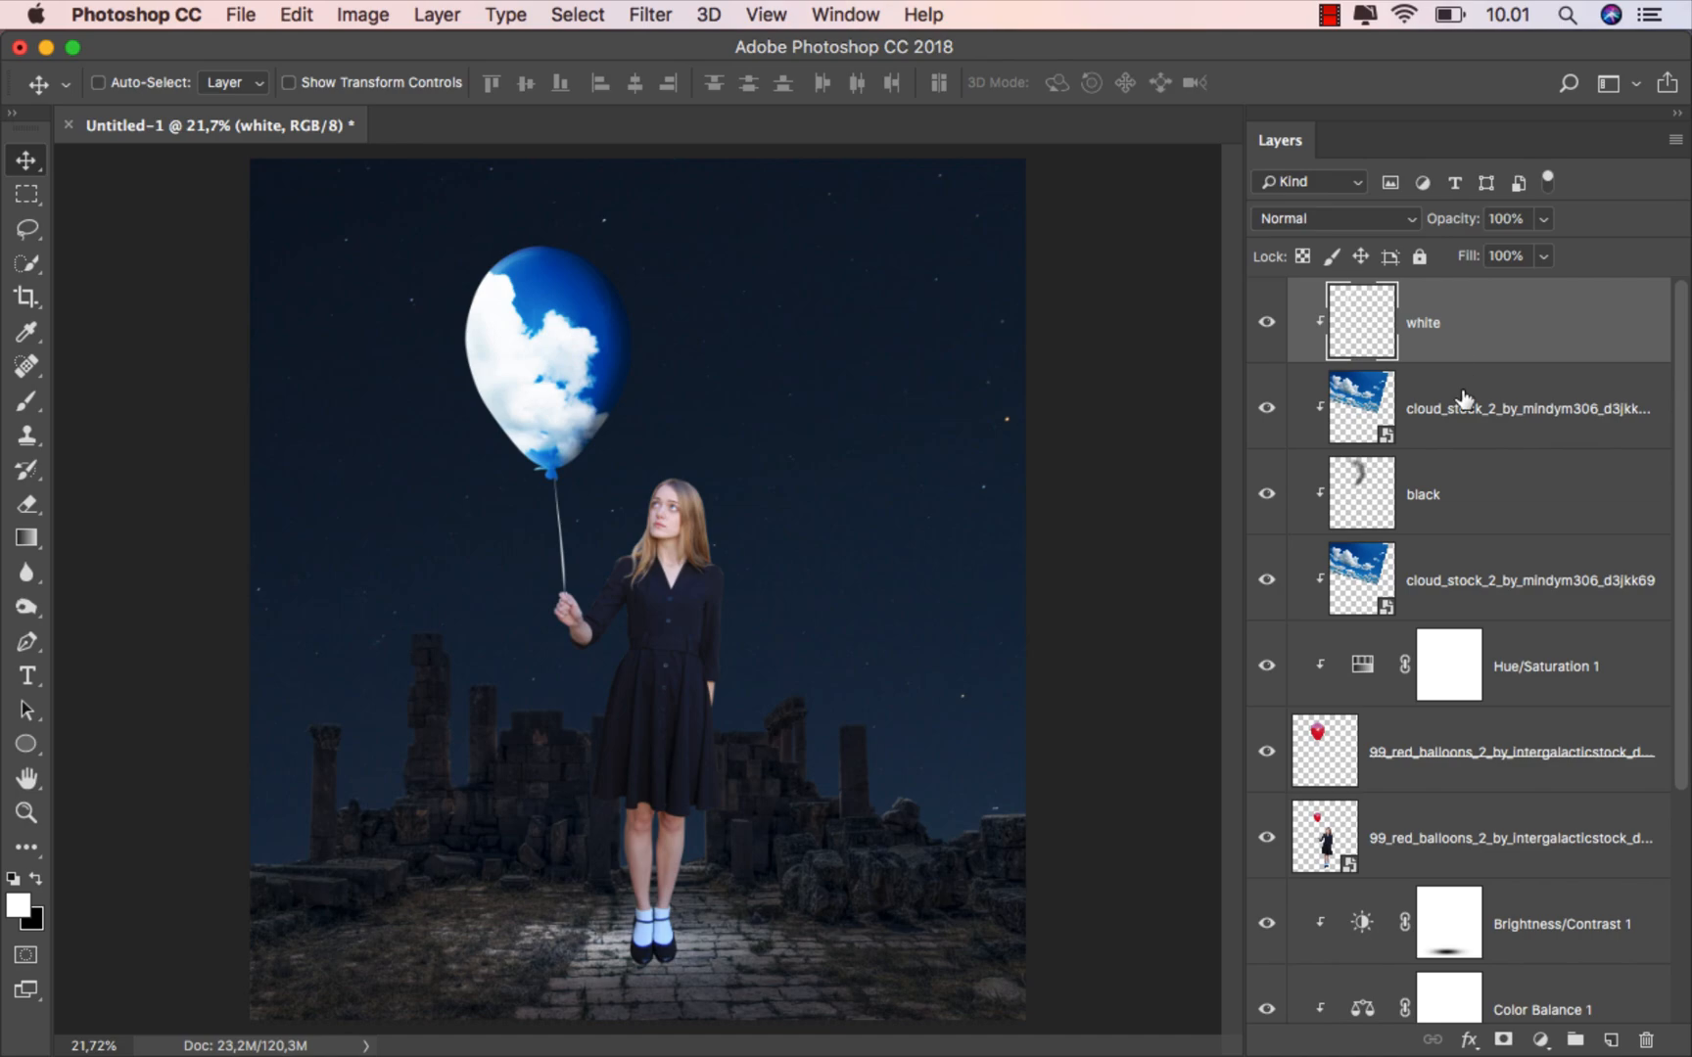
{"action": "left_click", "coordinate": [1420, 841]}
{"action": "left_click", "coordinate": [1267, 838]}
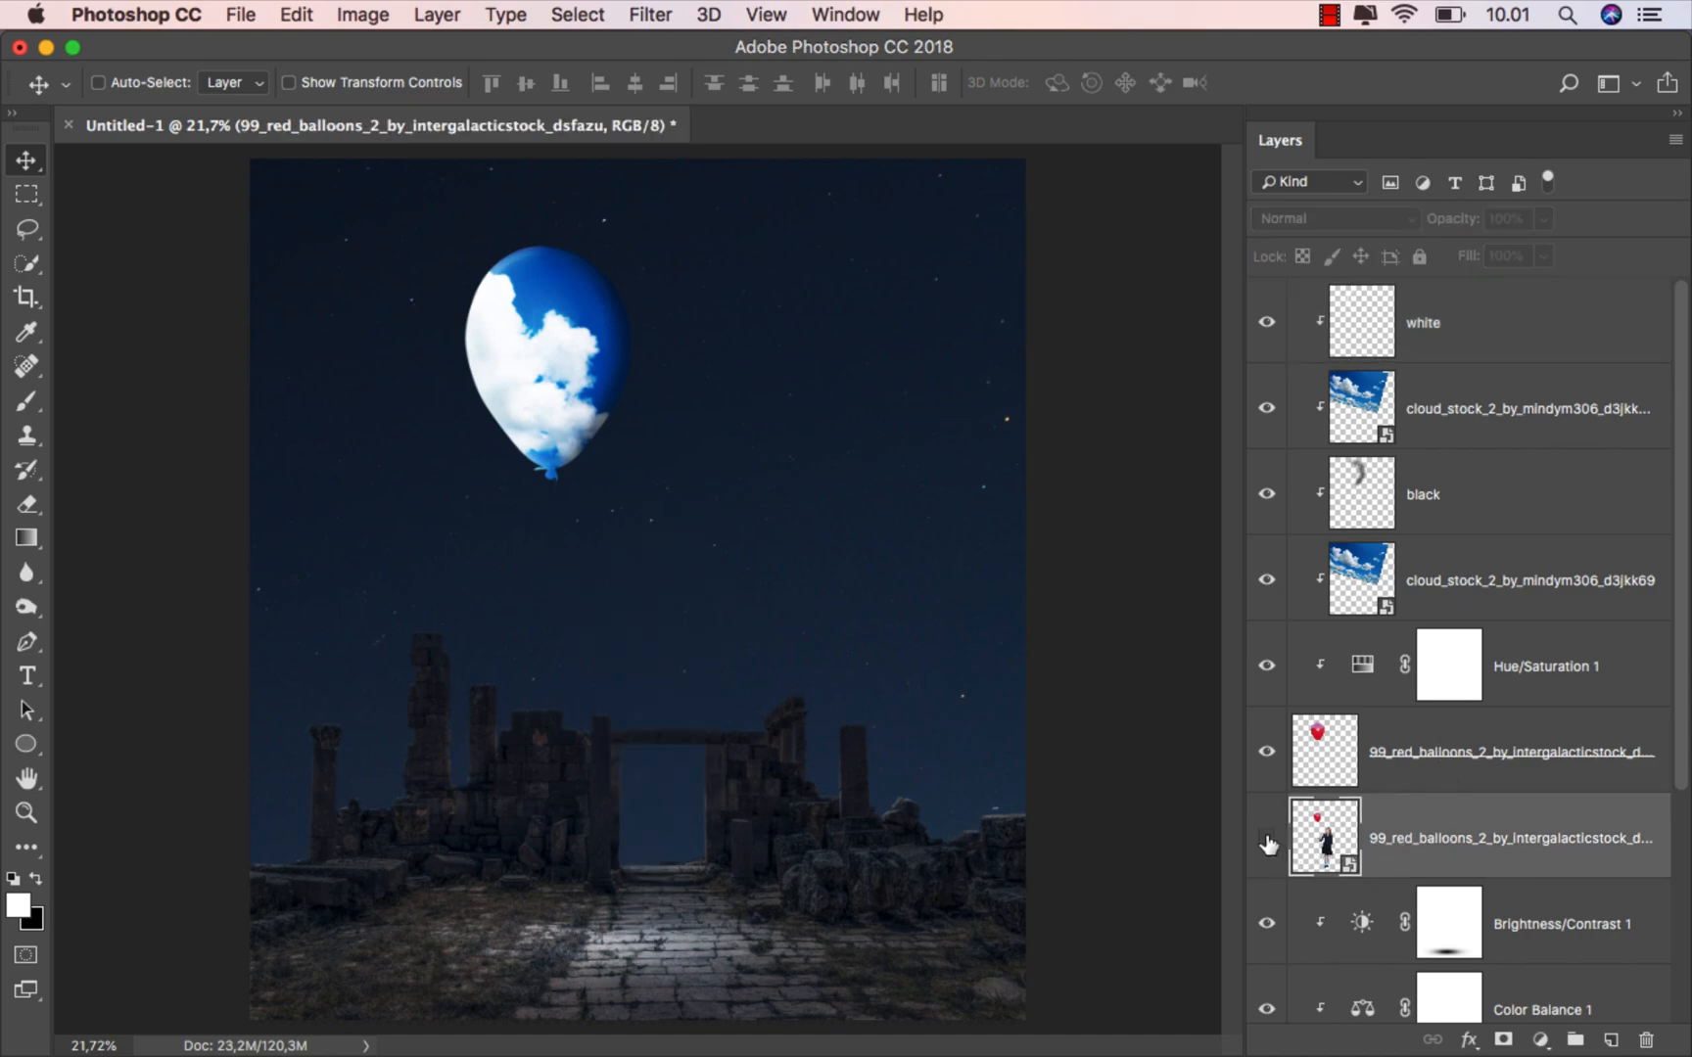
{"action": "left_click", "coordinate": [1266, 838]}
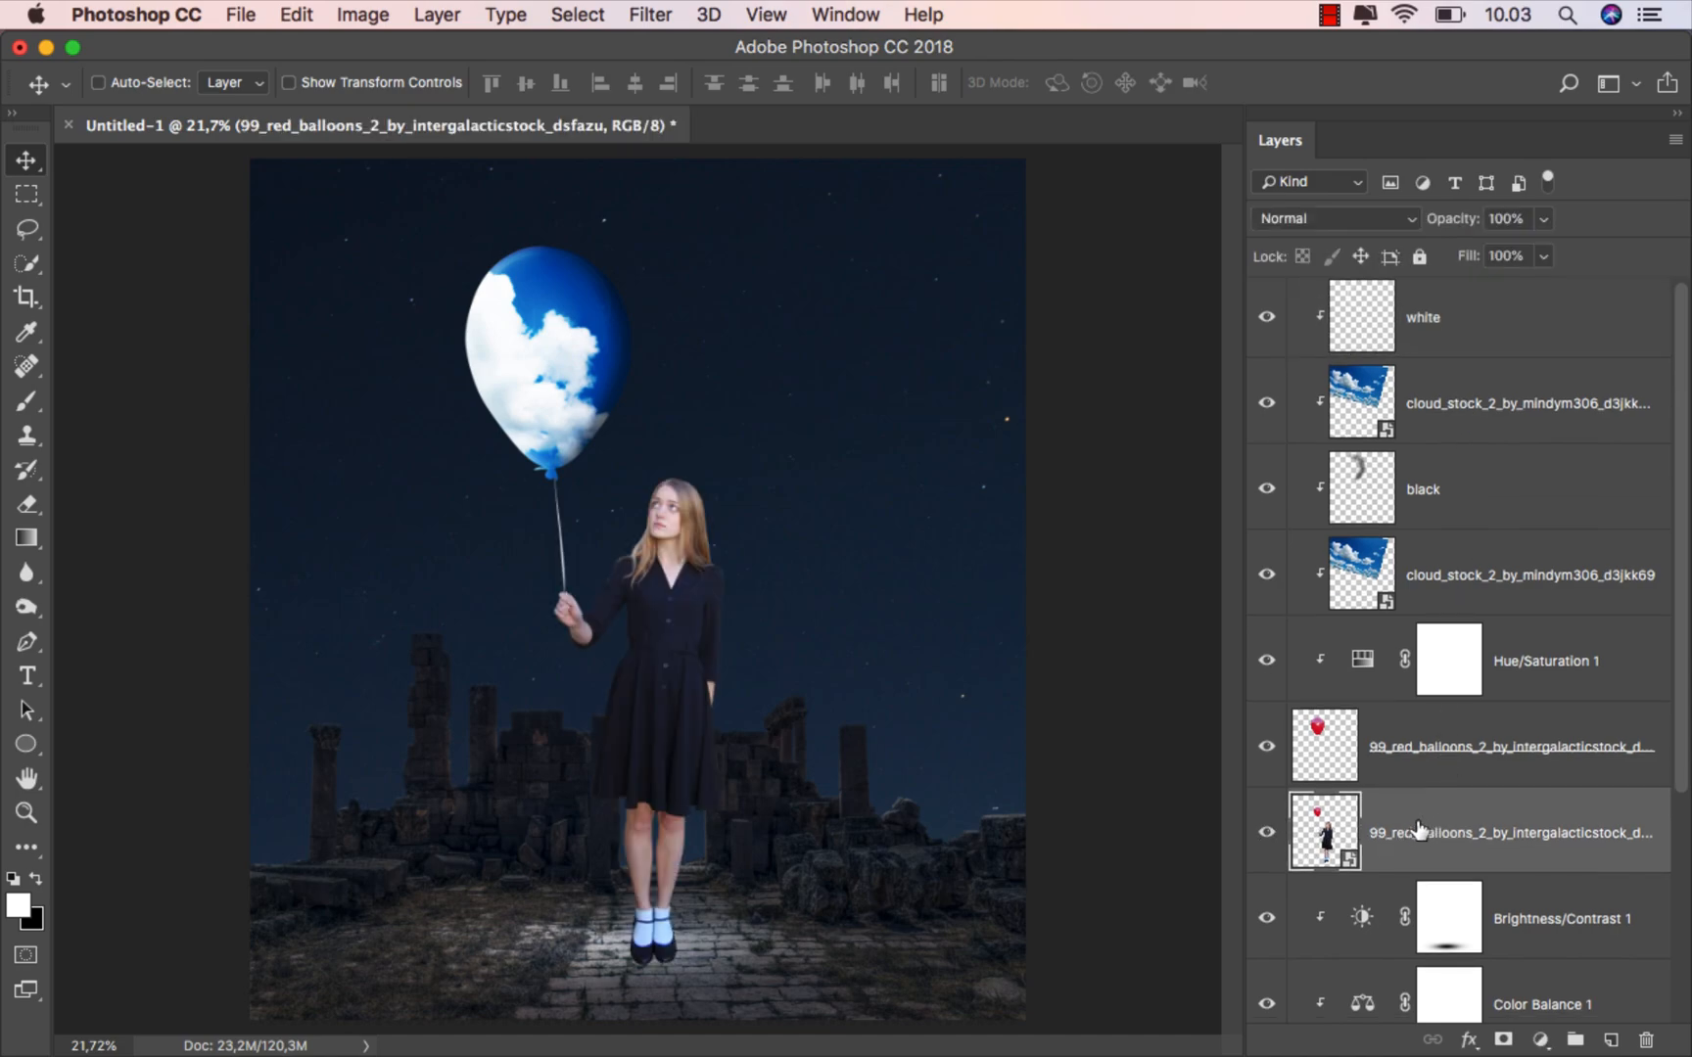
Add a white Soft Light Inner Shadow to the girl's layer at 55% opacity, 116° angle, 10 px distance and 10 px size.
{"action": "right_click", "coordinate": [1419, 830]}
{"action": "left_click", "coordinate": [1317, 825]}
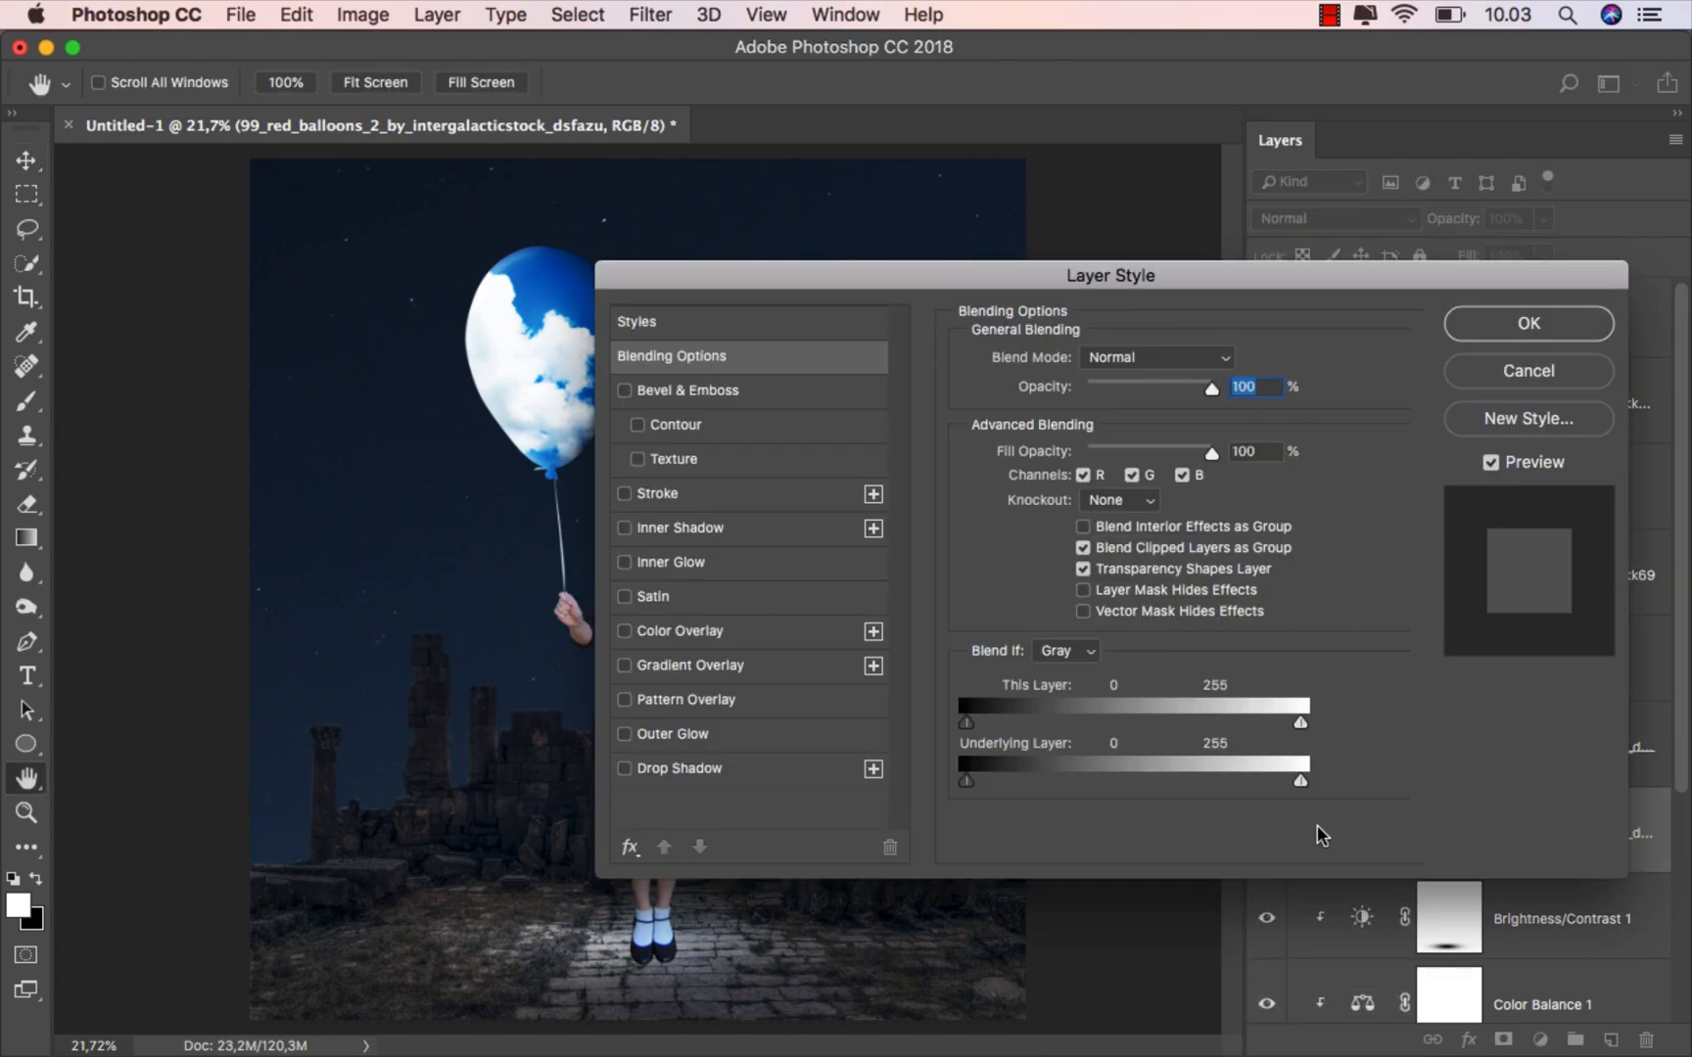
{"action": "left_click_drag", "start_coordinate": [908, 277], "coordinate": [1279, 261]}
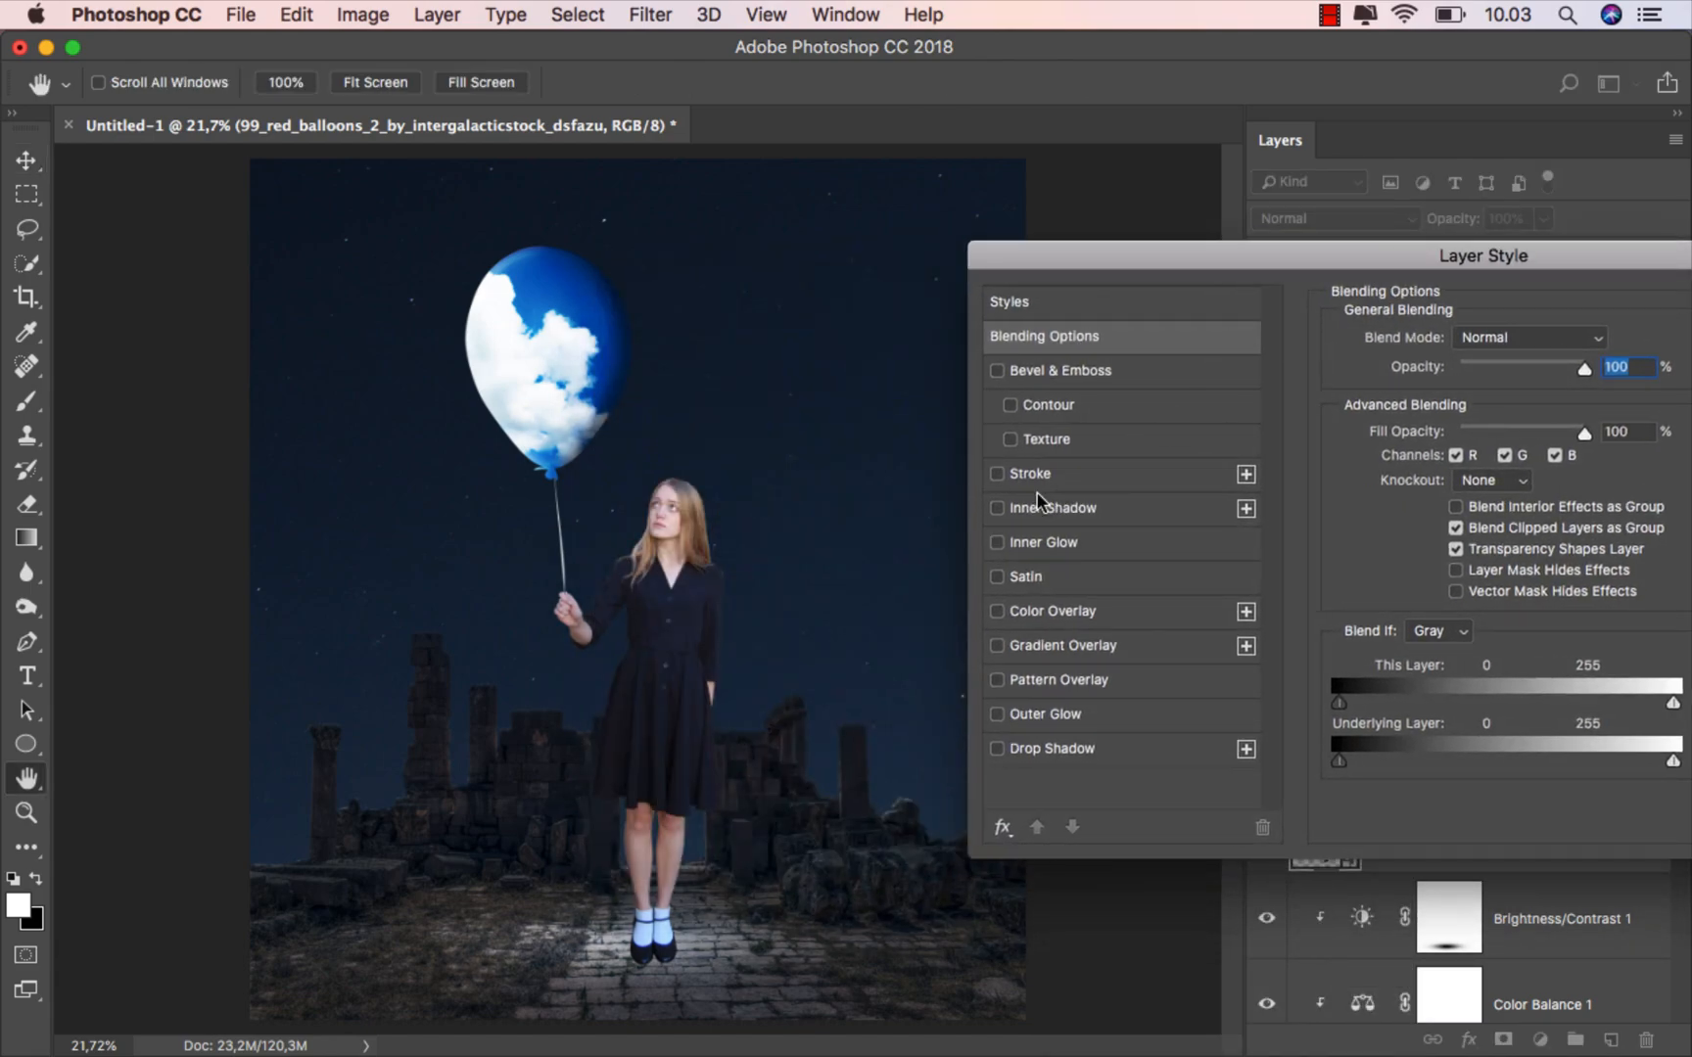
{"action": "left_click", "coordinate": [997, 508]}
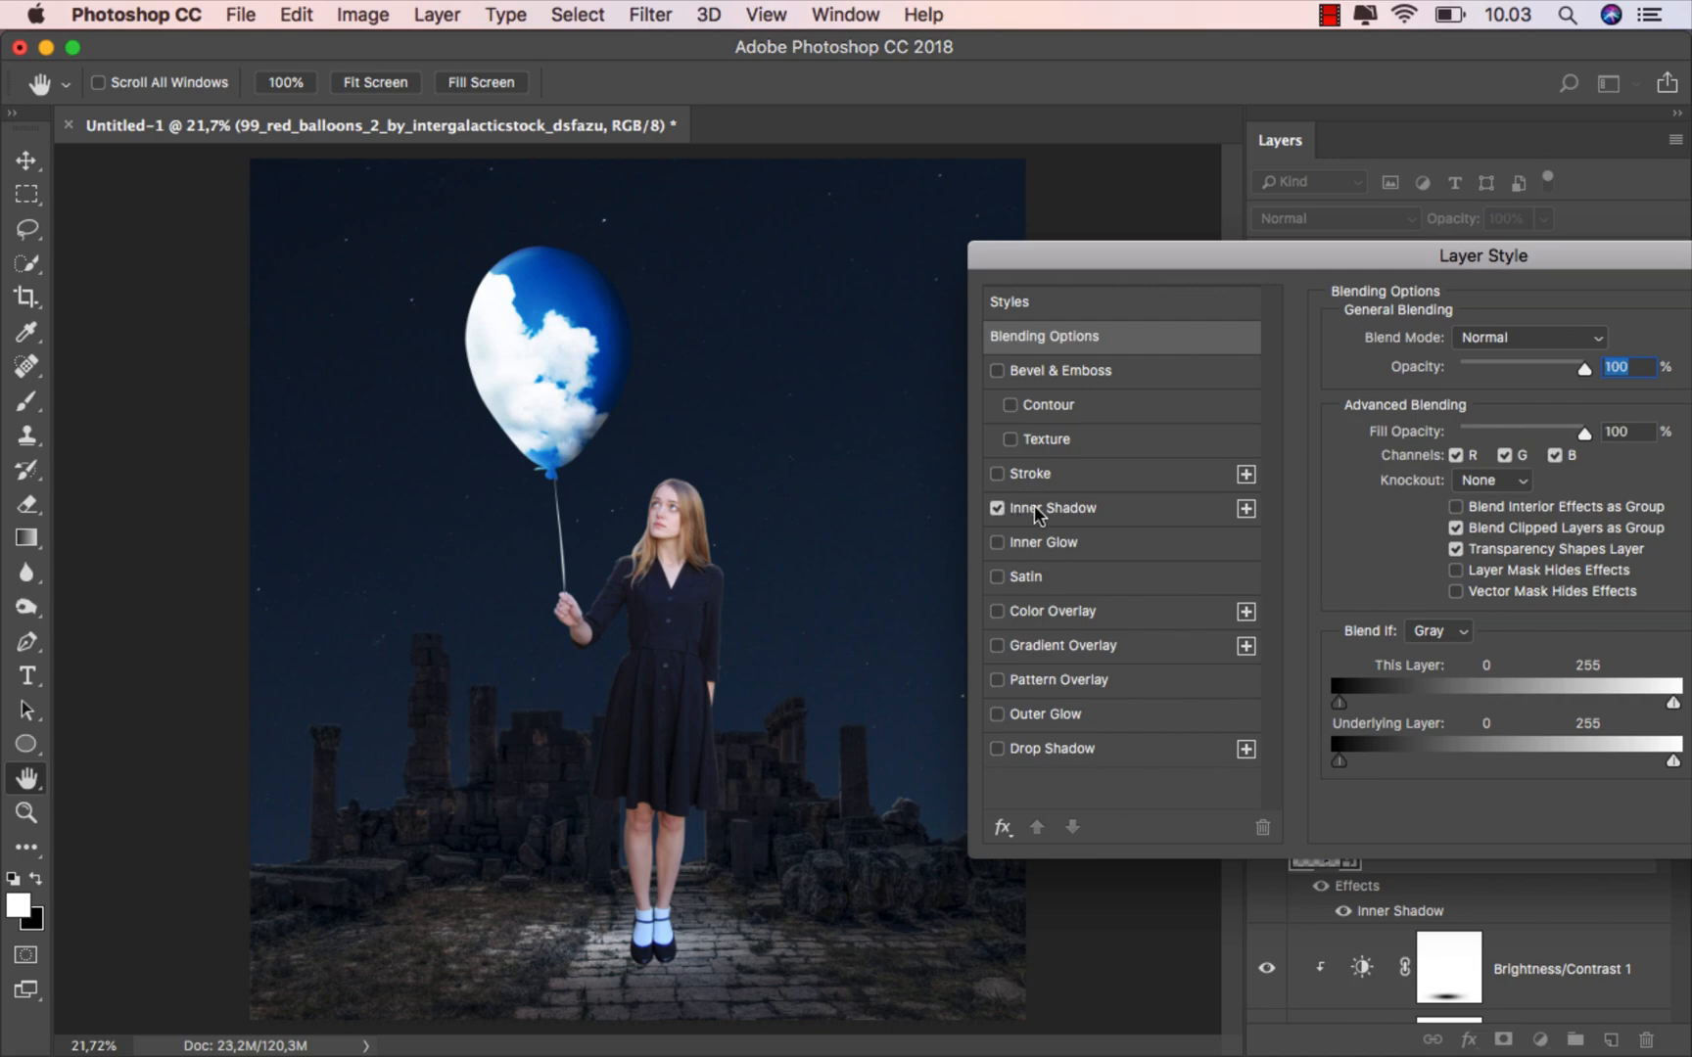
{"action": "left_click", "coordinate": [1035, 508]}
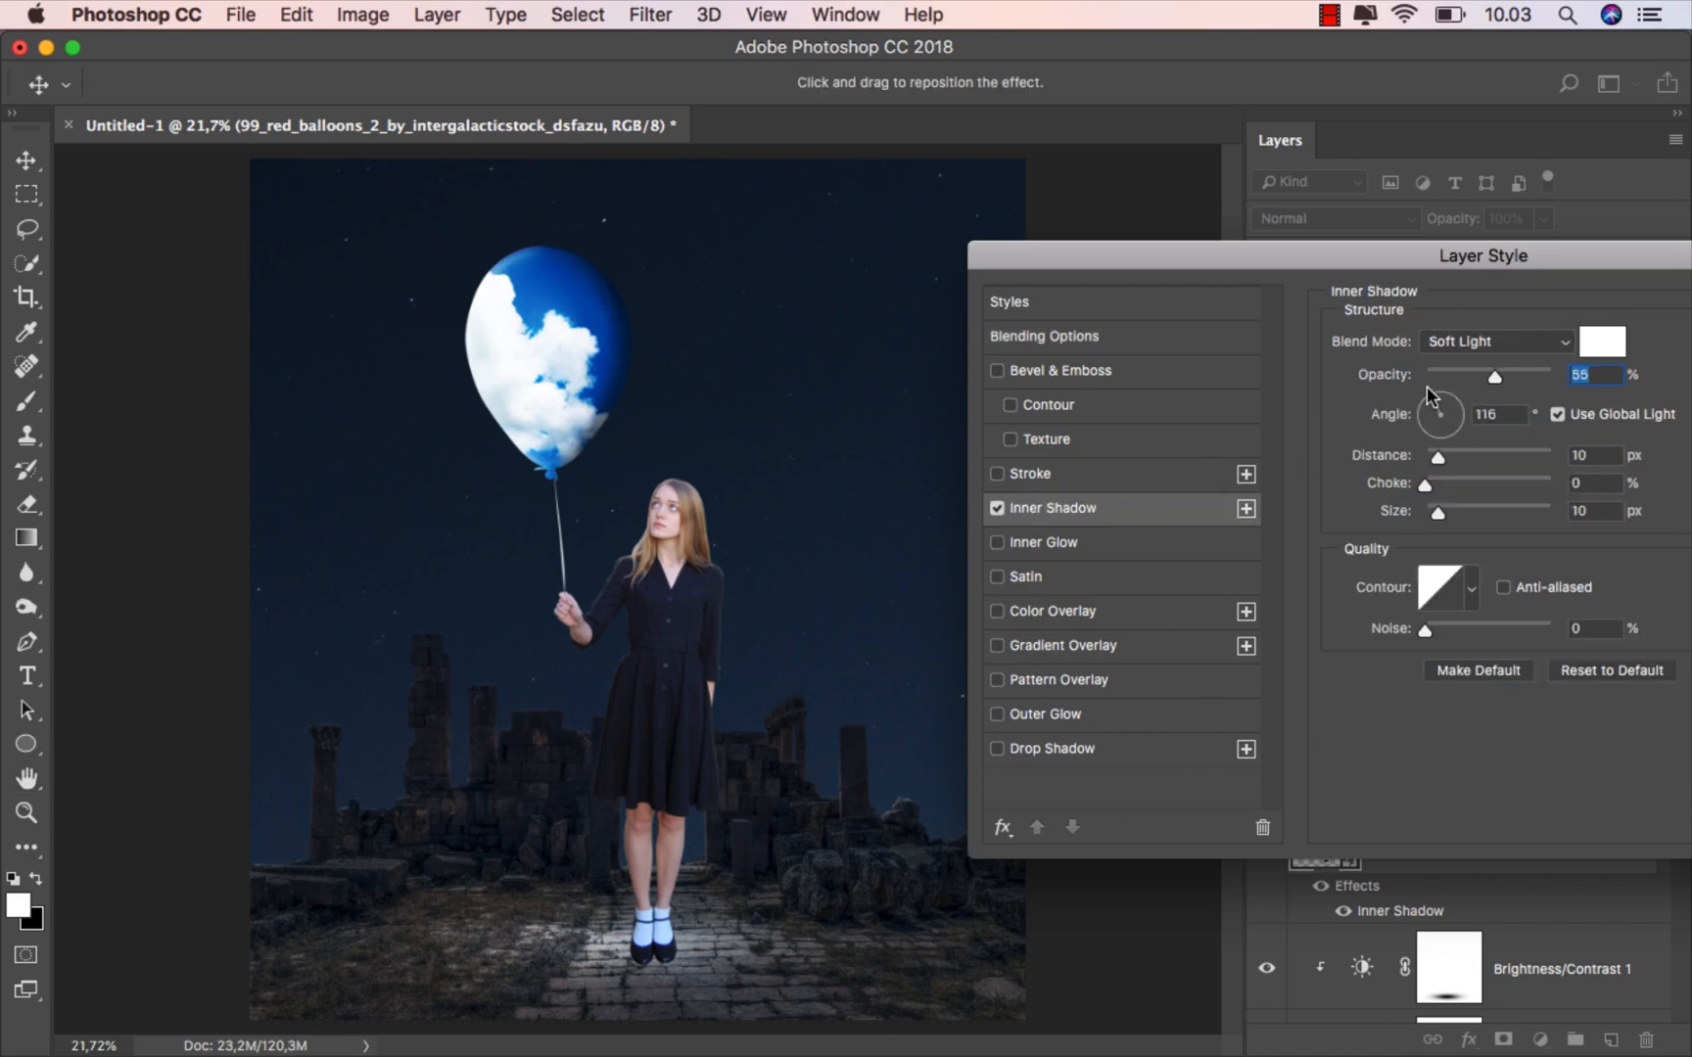
{"action": "key", "text": "Tab"}
{"action": "left_click_drag", "start_coordinate": [1424, 265], "coordinate": [1235, 287]}
{"action": "left_click_drag", "start_coordinate": [1437, 311], "coordinate": [1386, 284]}
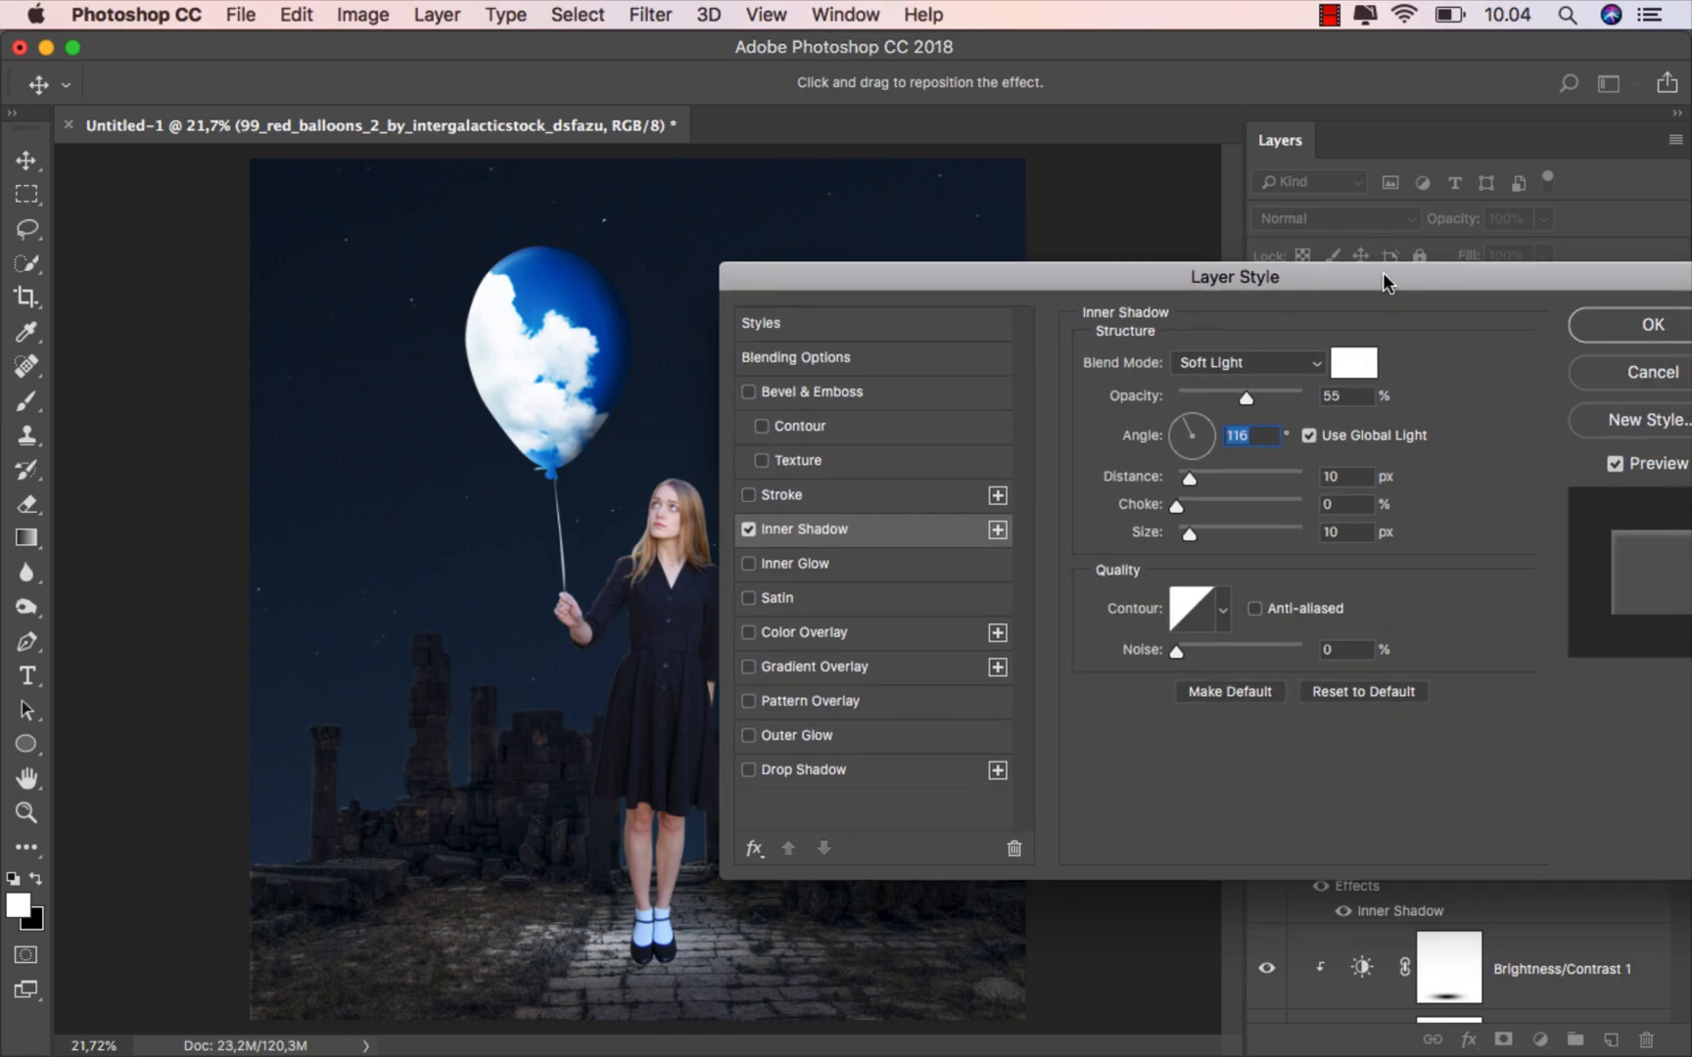
{"action": "left_click", "coordinate": [1601, 329]}
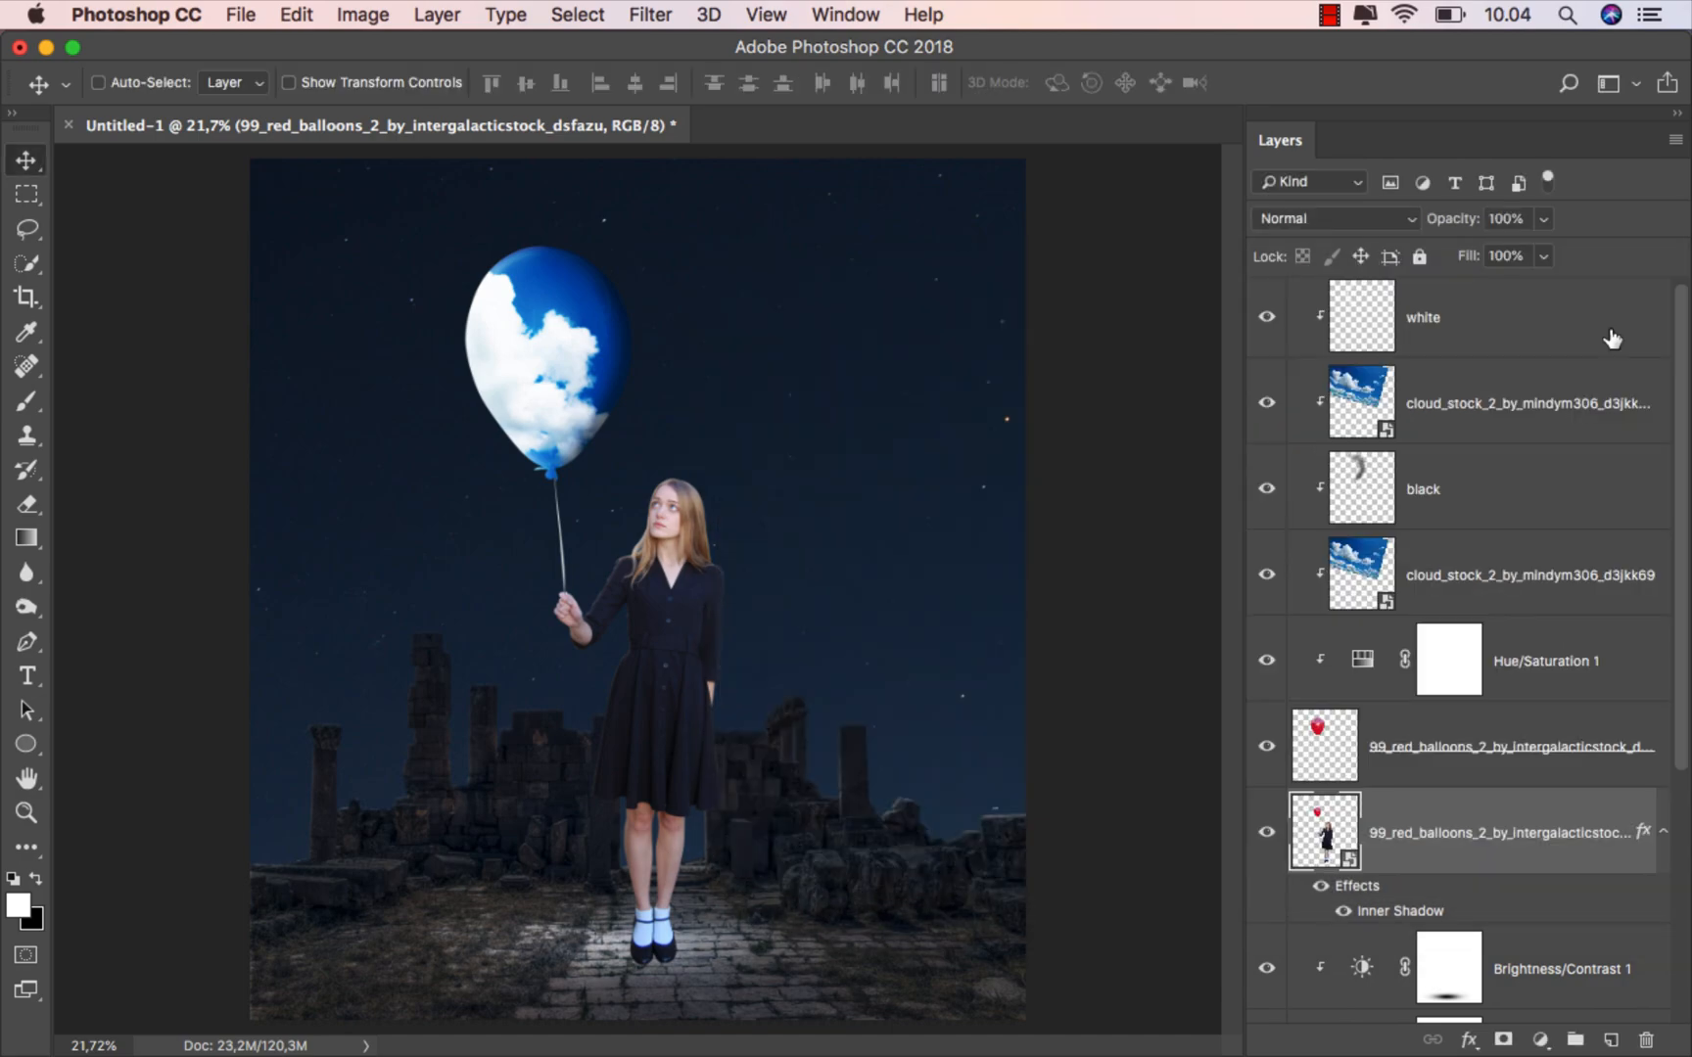
{"action": "left_click", "coordinate": [1320, 886]}
Add a layer above the girl's layer, clip it to her and name it dodge burn.
{"action": "left_click", "coordinate": [1609, 1040]}
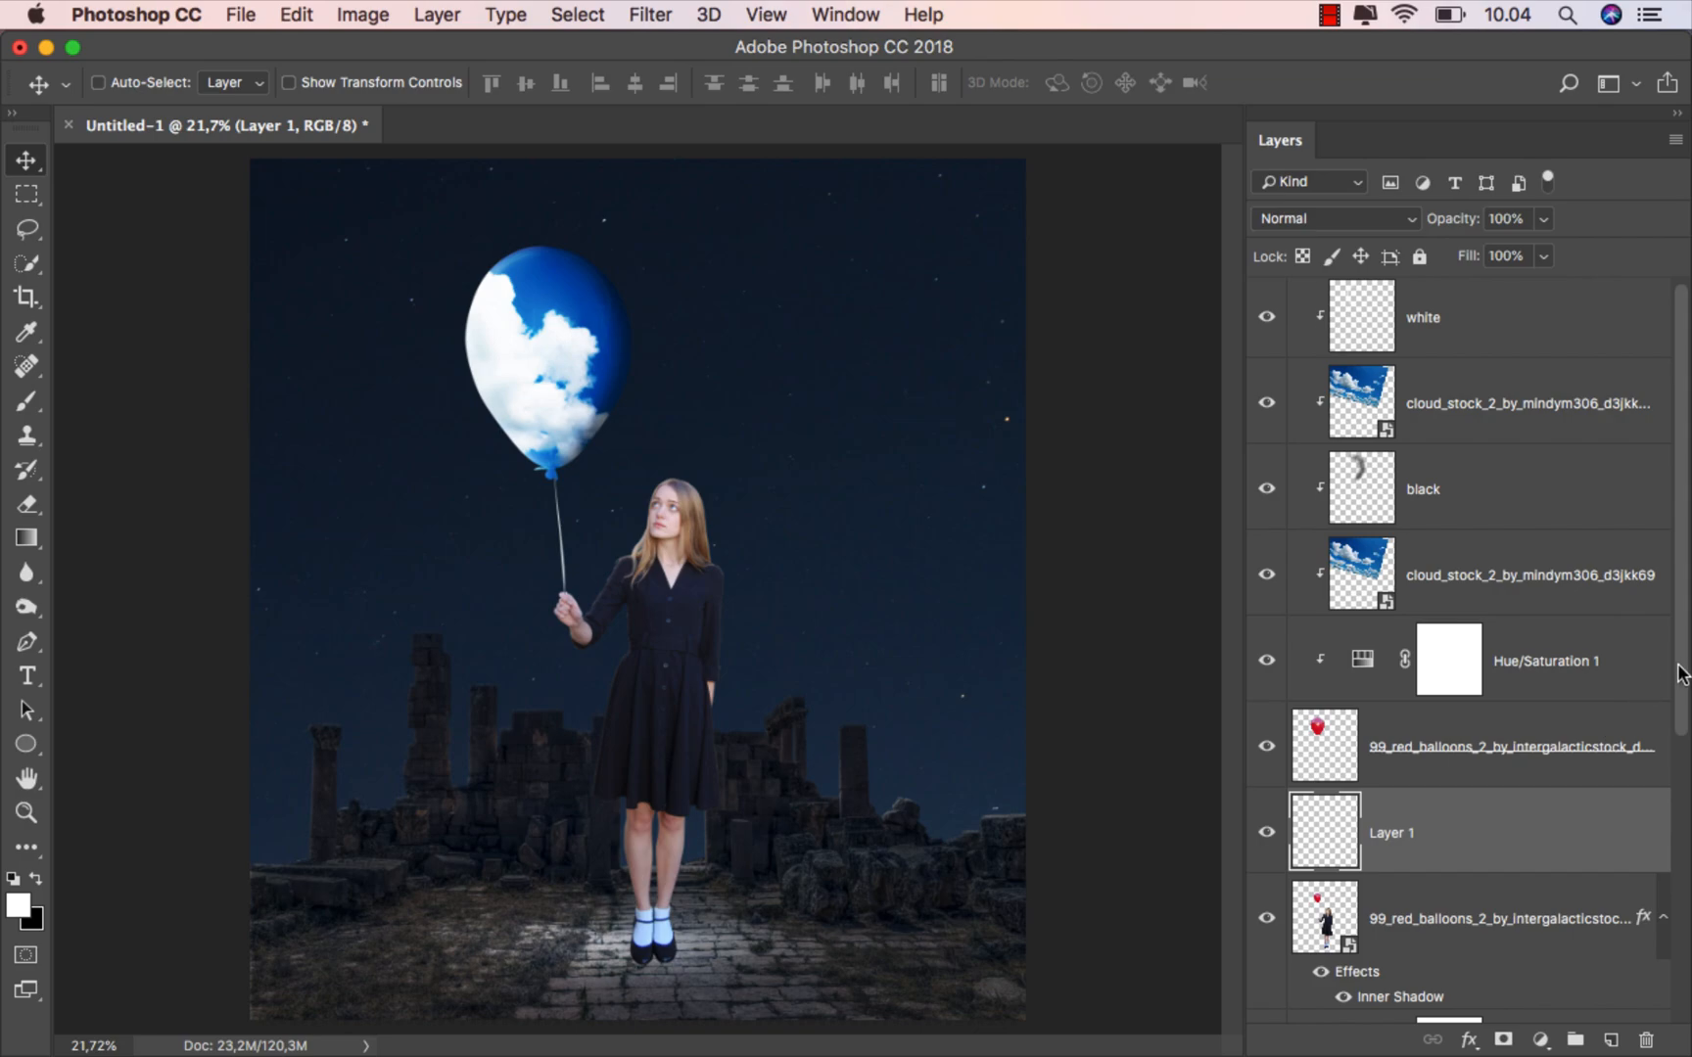
{"action": "left_click_drag", "start_coordinate": [1676, 673], "coordinate": [1674, 826]}
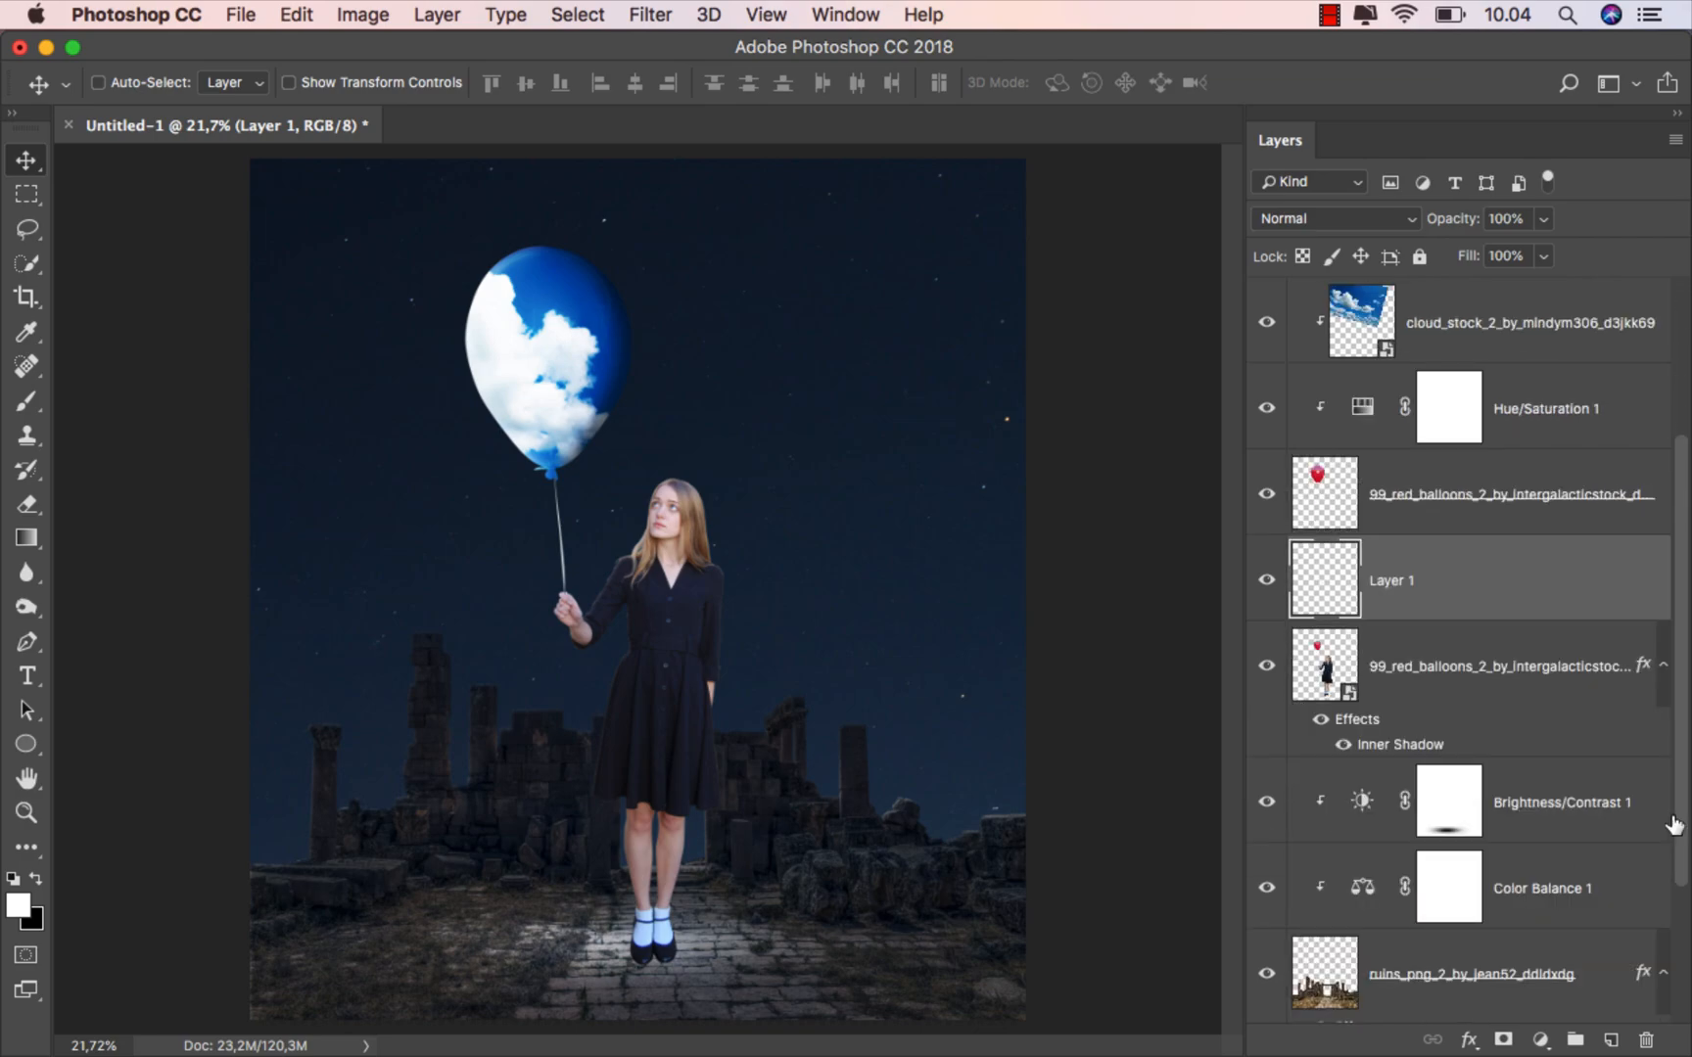
{"action": "right_click", "coordinate": [1439, 586]}
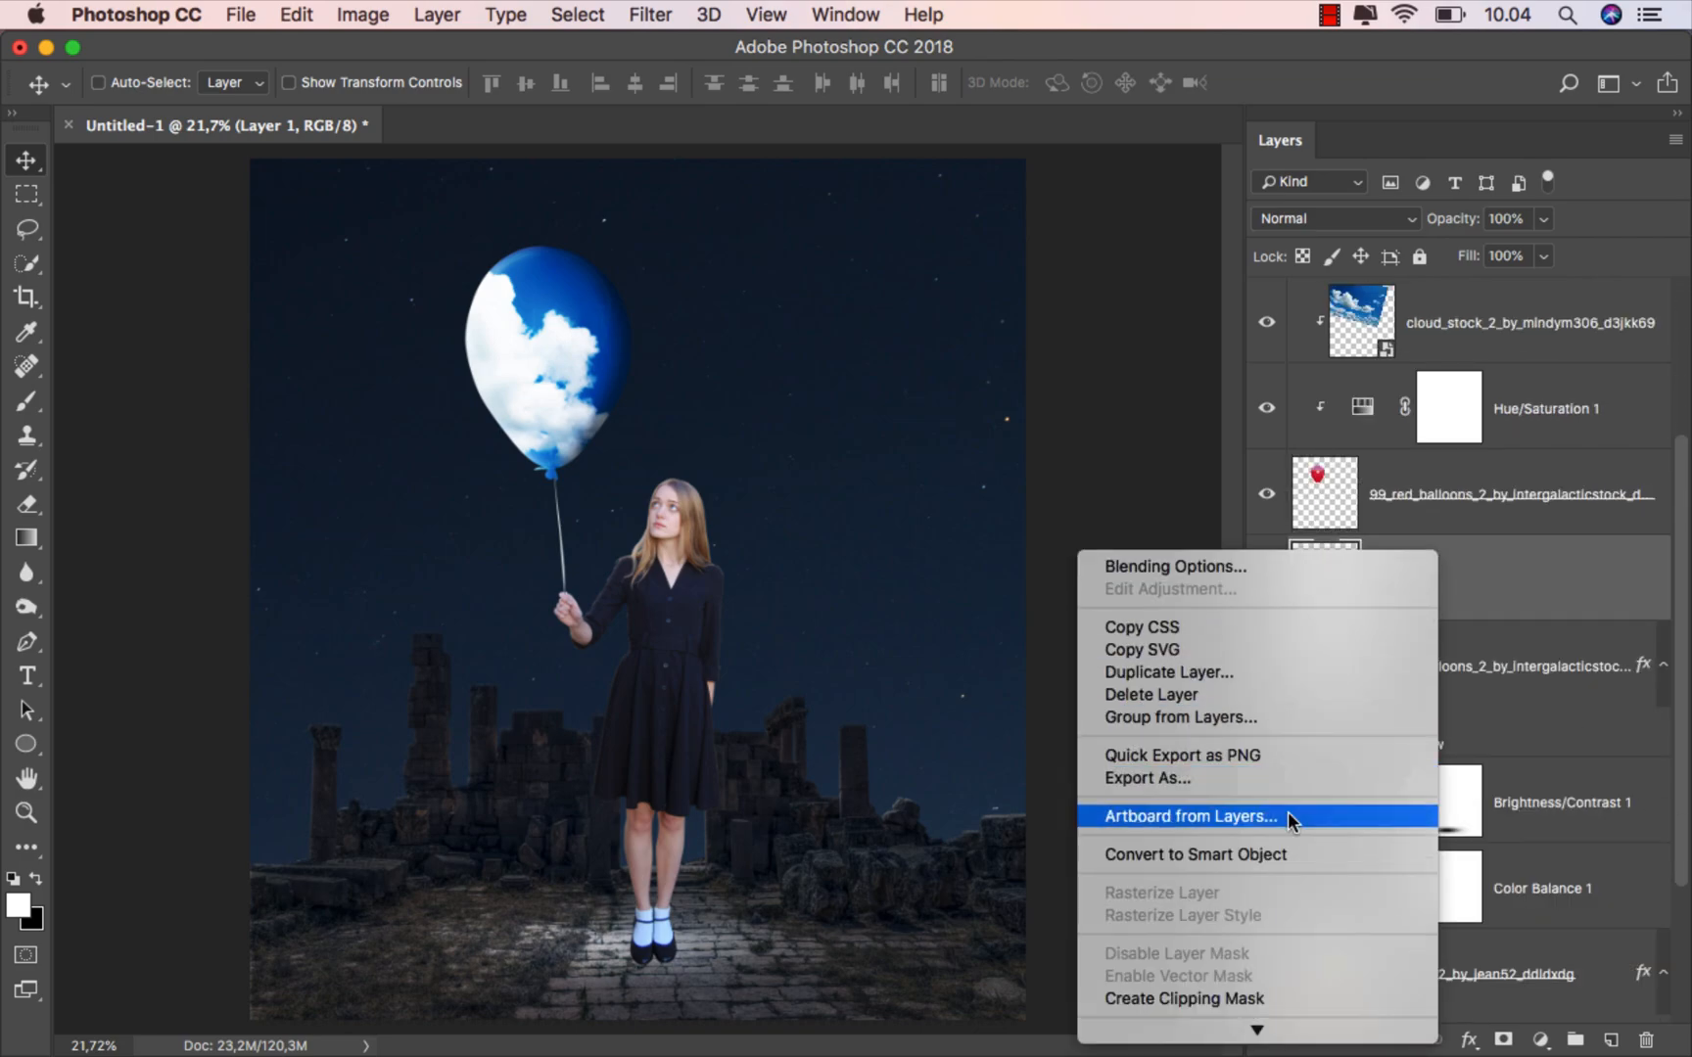
{"action": "left_click", "coordinate": [1252, 951]}
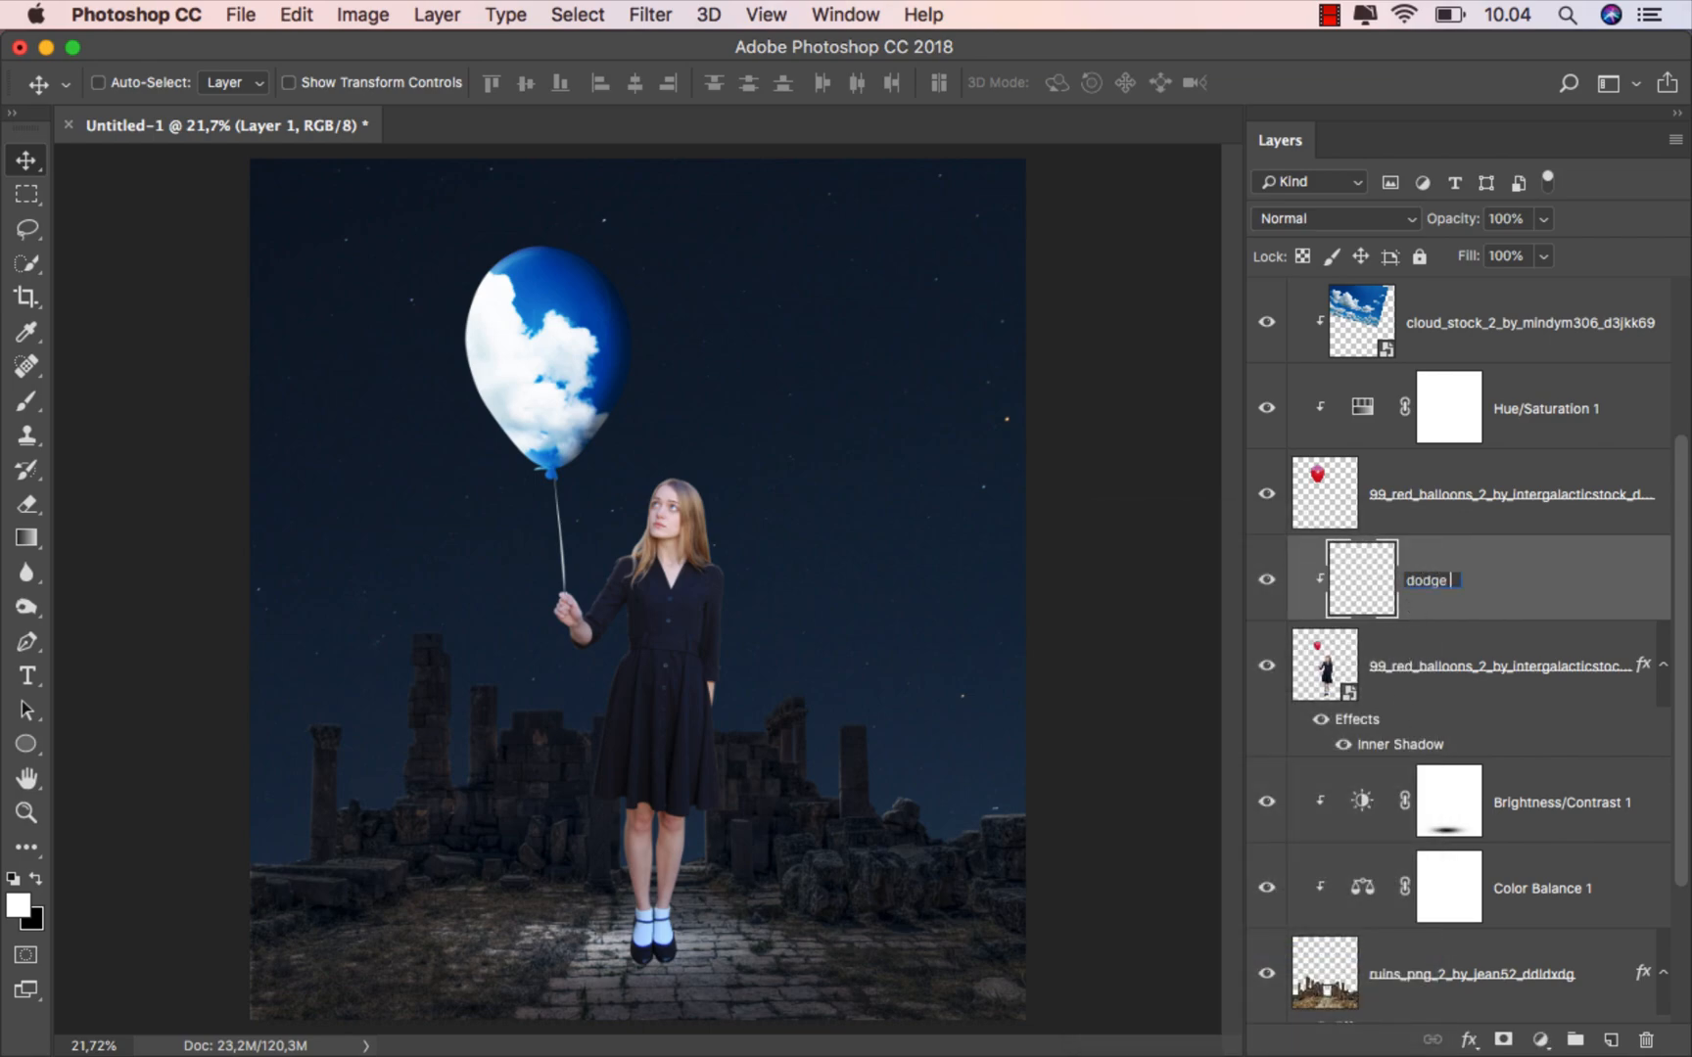
{"action": "key", "text": "Return"}
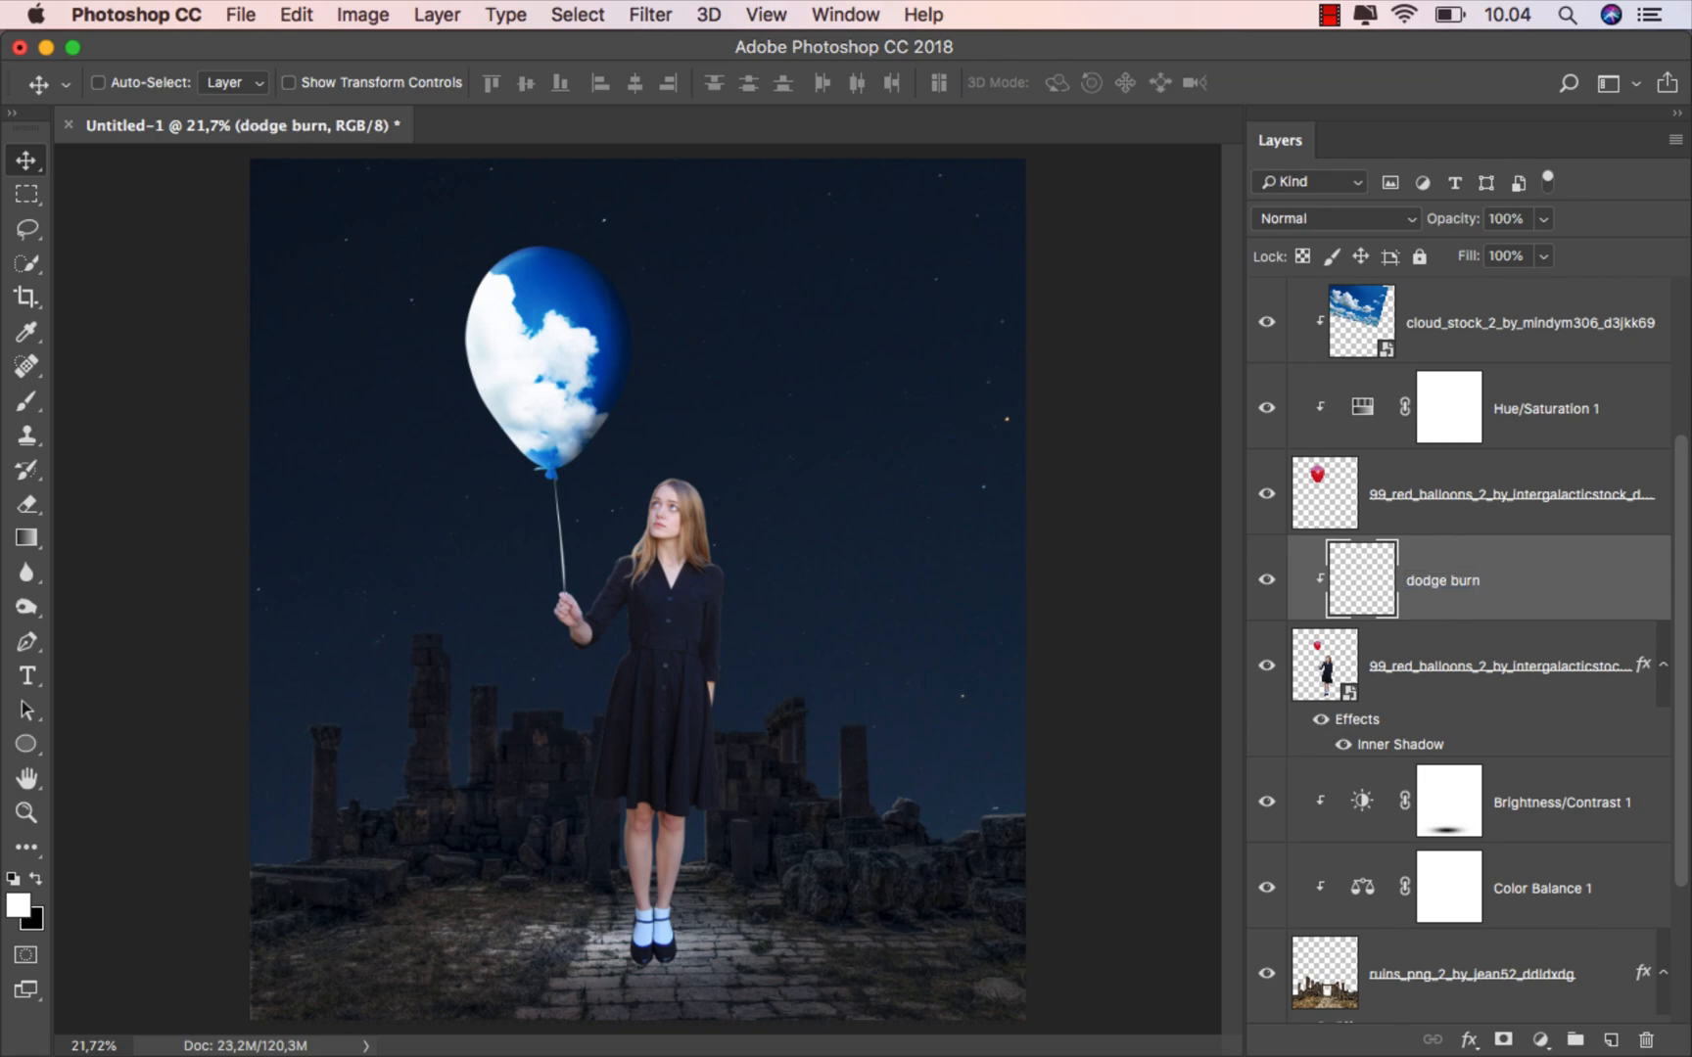
Fill the dodge burn layer with 50% gray and set its blend mode to Soft Light.
{"action": "left_click", "coordinate": [293, 19]}
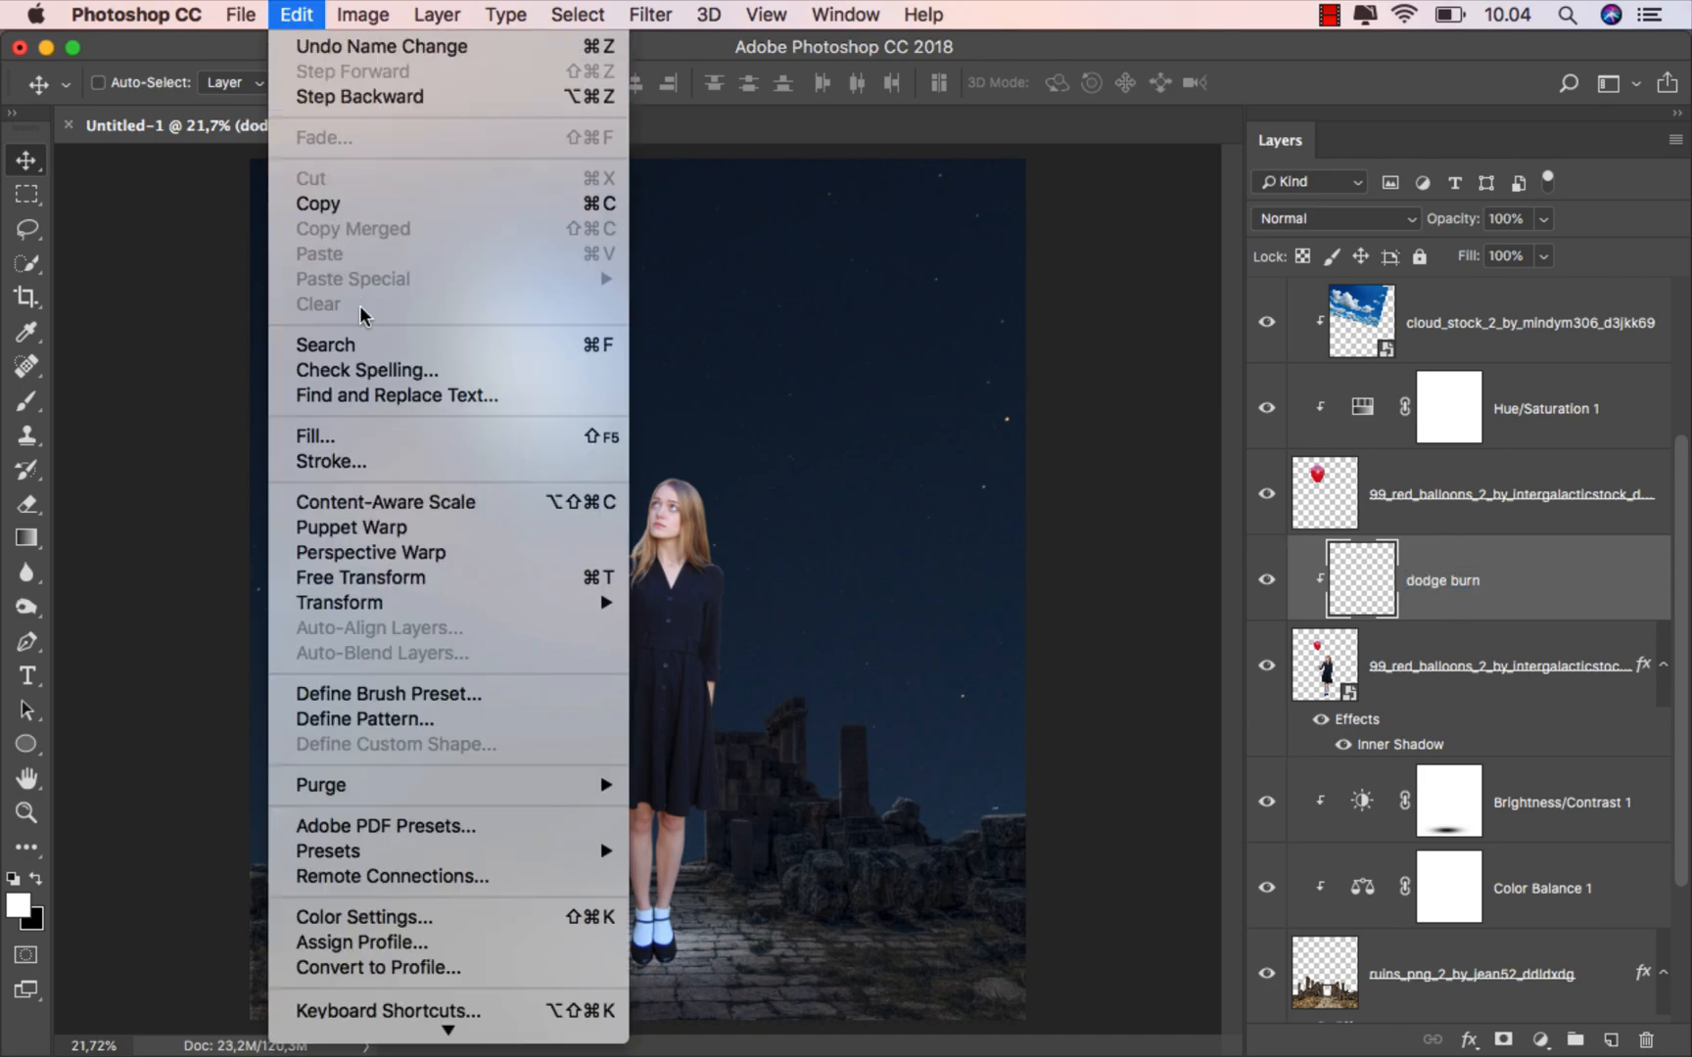
{"action": "left_click", "coordinate": [401, 435]}
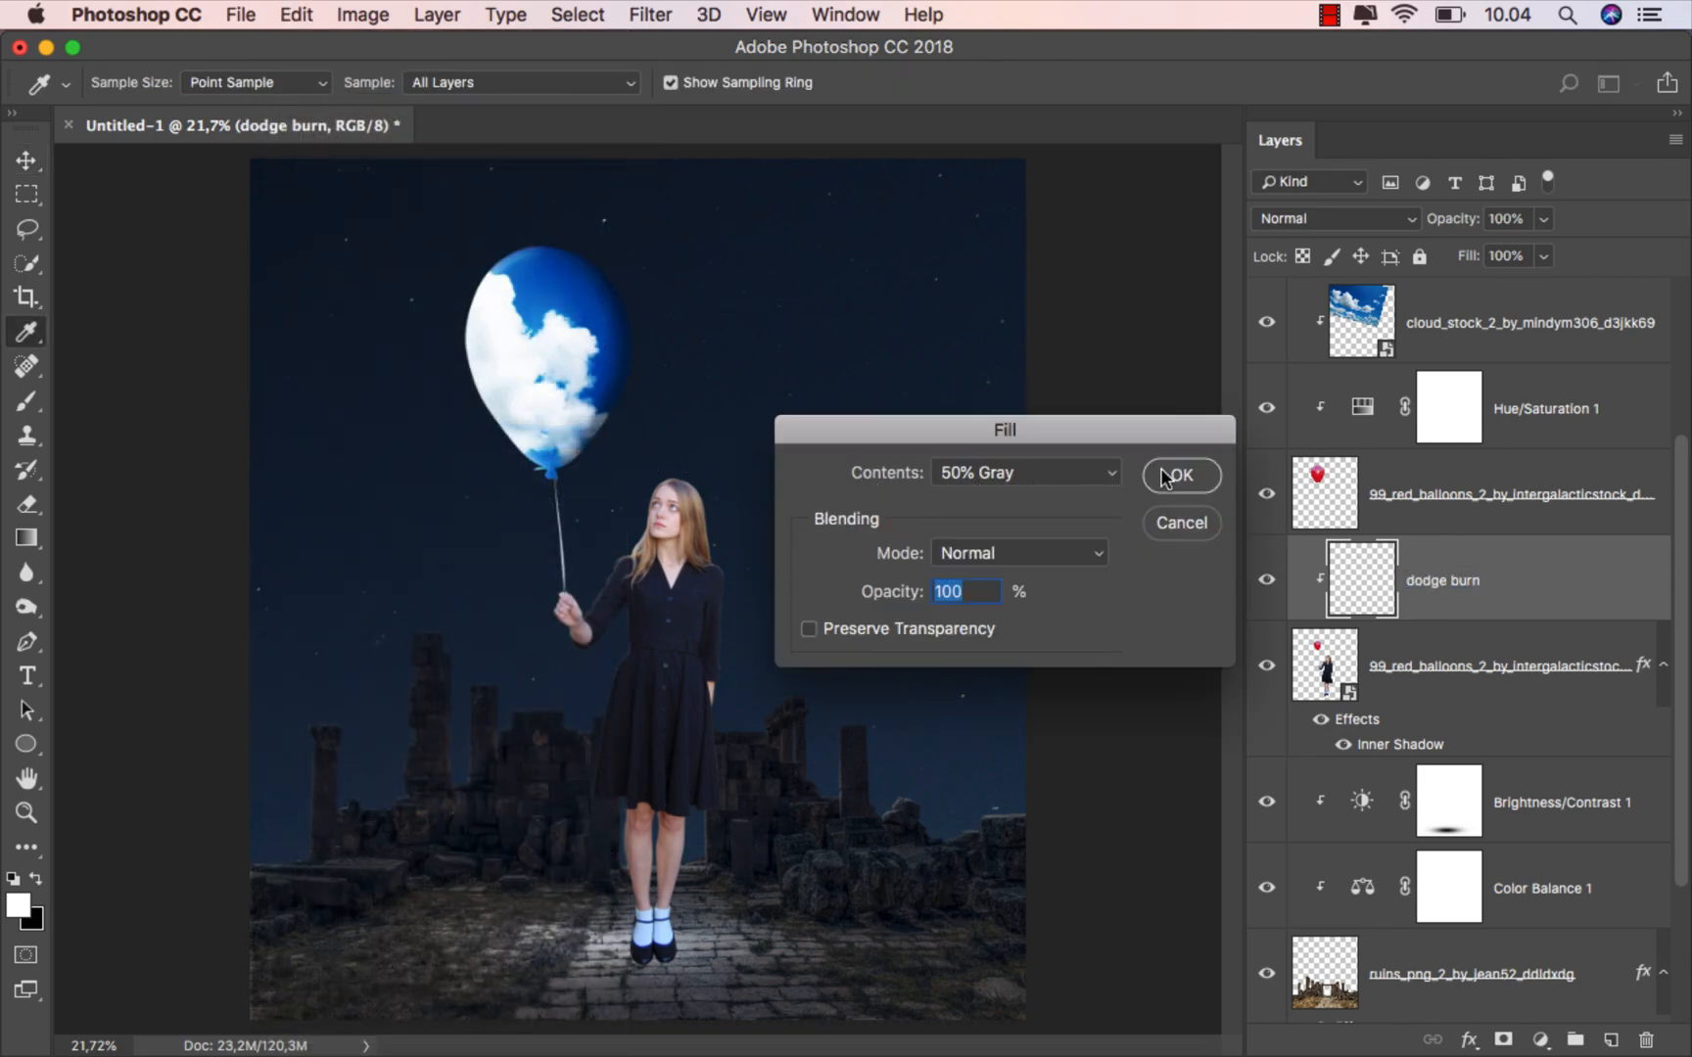
{"action": "left_click", "coordinate": [1175, 475]}
{"action": "left_click", "coordinate": [1303, 224]}
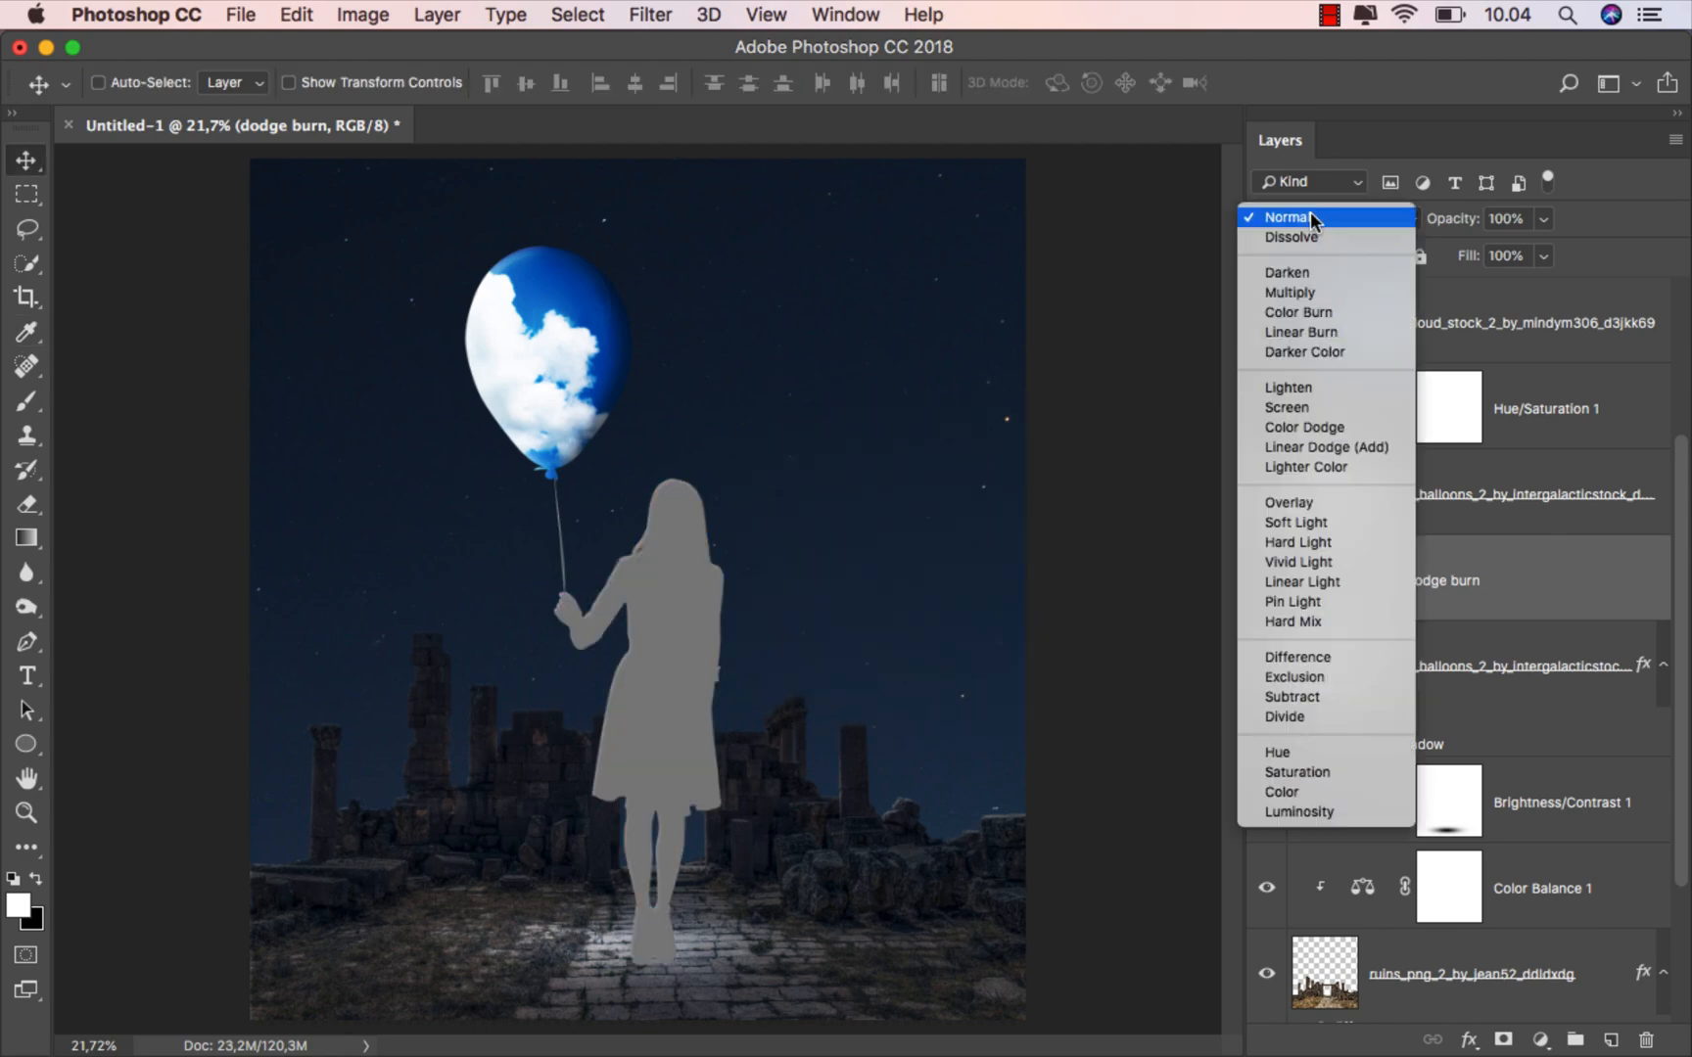
{"action": "left_click", "coordinate": [1319, 523]}
Burn the edge of the girl's lowered sleeve with a 67 px Burn tool set to Midtones and 10% exposure.
{"action": "left_click", "coordinate": [30, 615]}
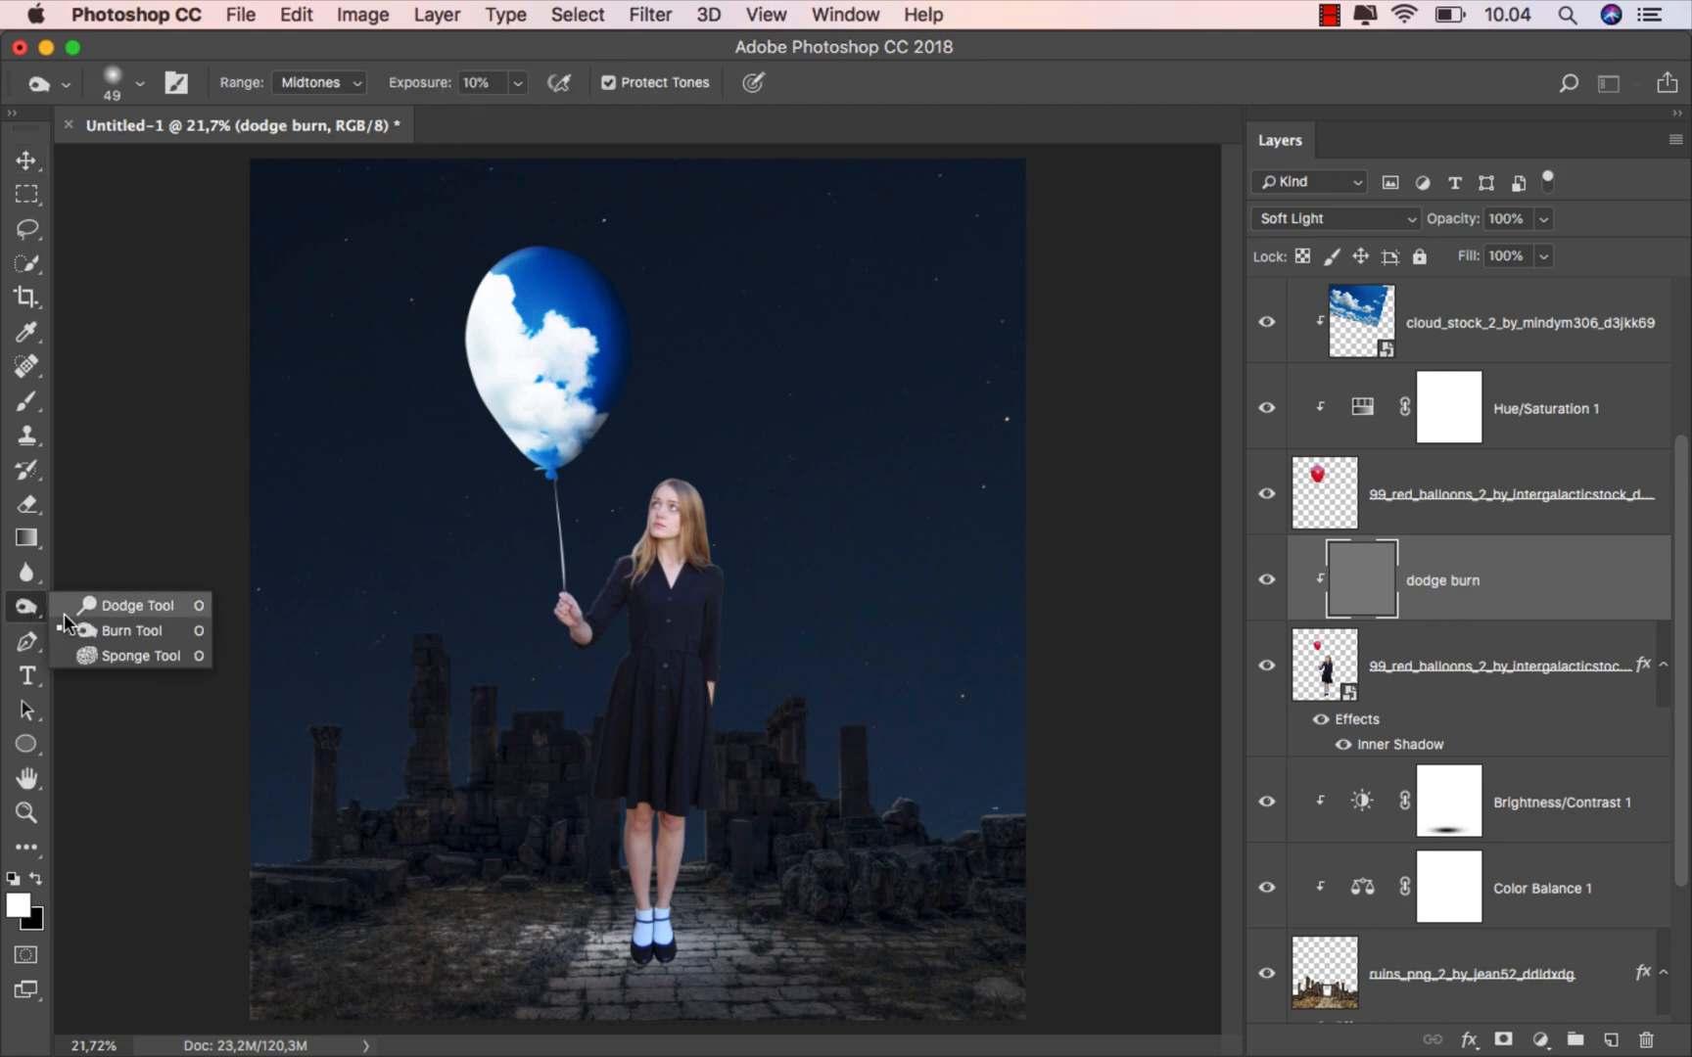
{"action": "left_click", "coordinate": [107, 622]}
{"action": "scroll", "coordinate": [690, 612], "scroll_direction": "up", "scroll_amount": 10}
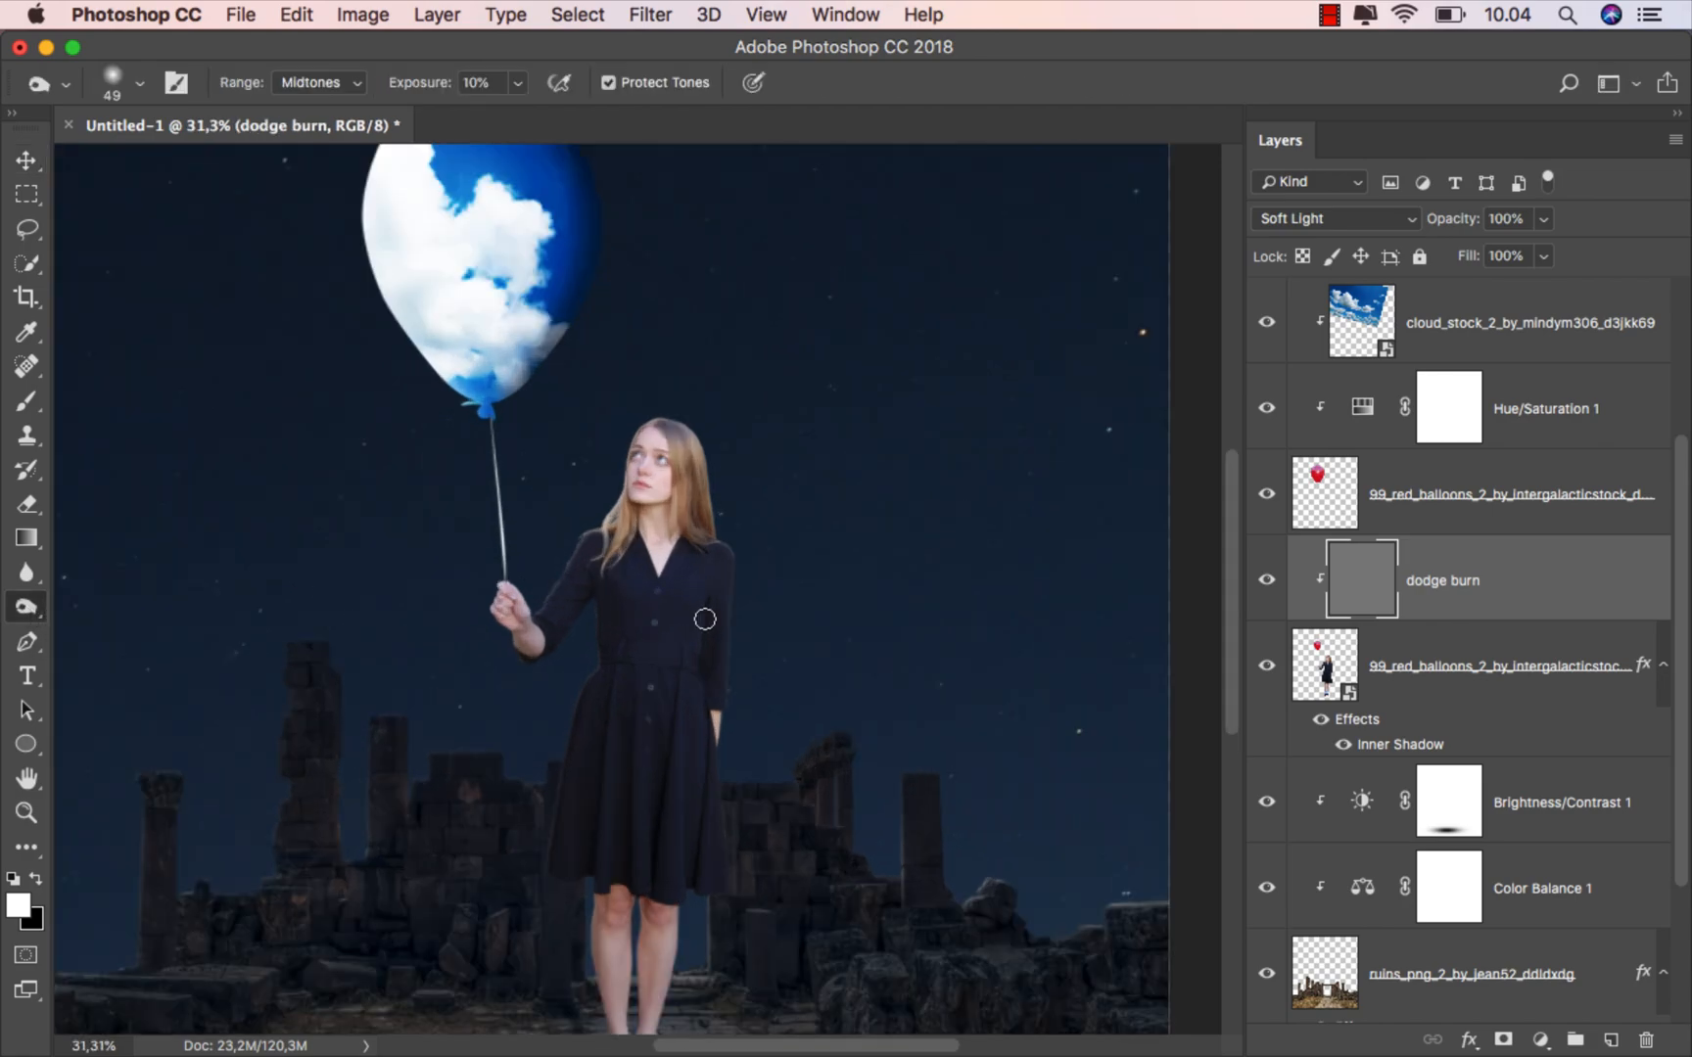
{"action": "scroll", "coordinate": [762, 540], "scroll_direction": "up", "scroll_amount": 5}
{"action": "left_click_drag", "start_coordinate": [775, 502], "coordinate": [793, 504]}
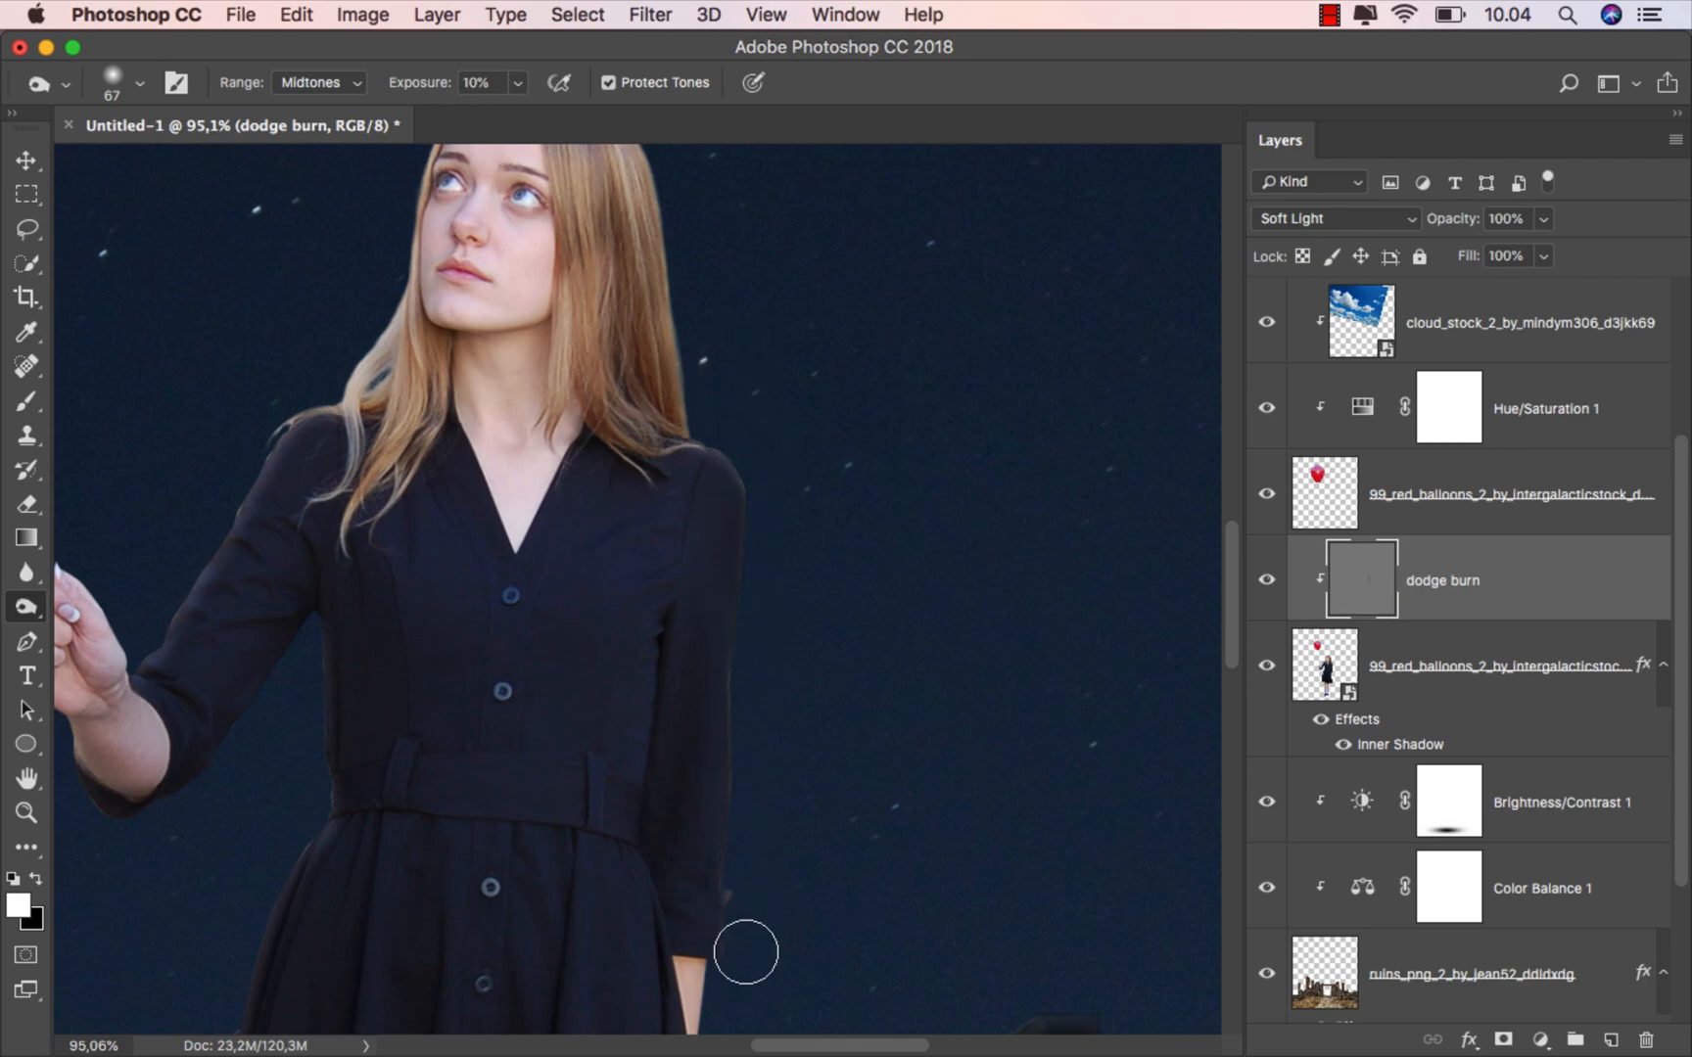
Burn the girl's hair and neck with 97 px and 65 px brushes, and compare with the dodge burn layer hidden and shown.
{"action": "scroll", "coordinate": [744, 832], "scroll_direction": "up", "scroll_amount": 3}
{"action": "scroll", "coordinate": [685, 450], "scroll_direction": "up", "scroll_amount": 5}
{"action": "key", "text": "bracketright"}
{"action": "key", "text": "bracketright"}
{"action": "key", "text": "bracketright"}
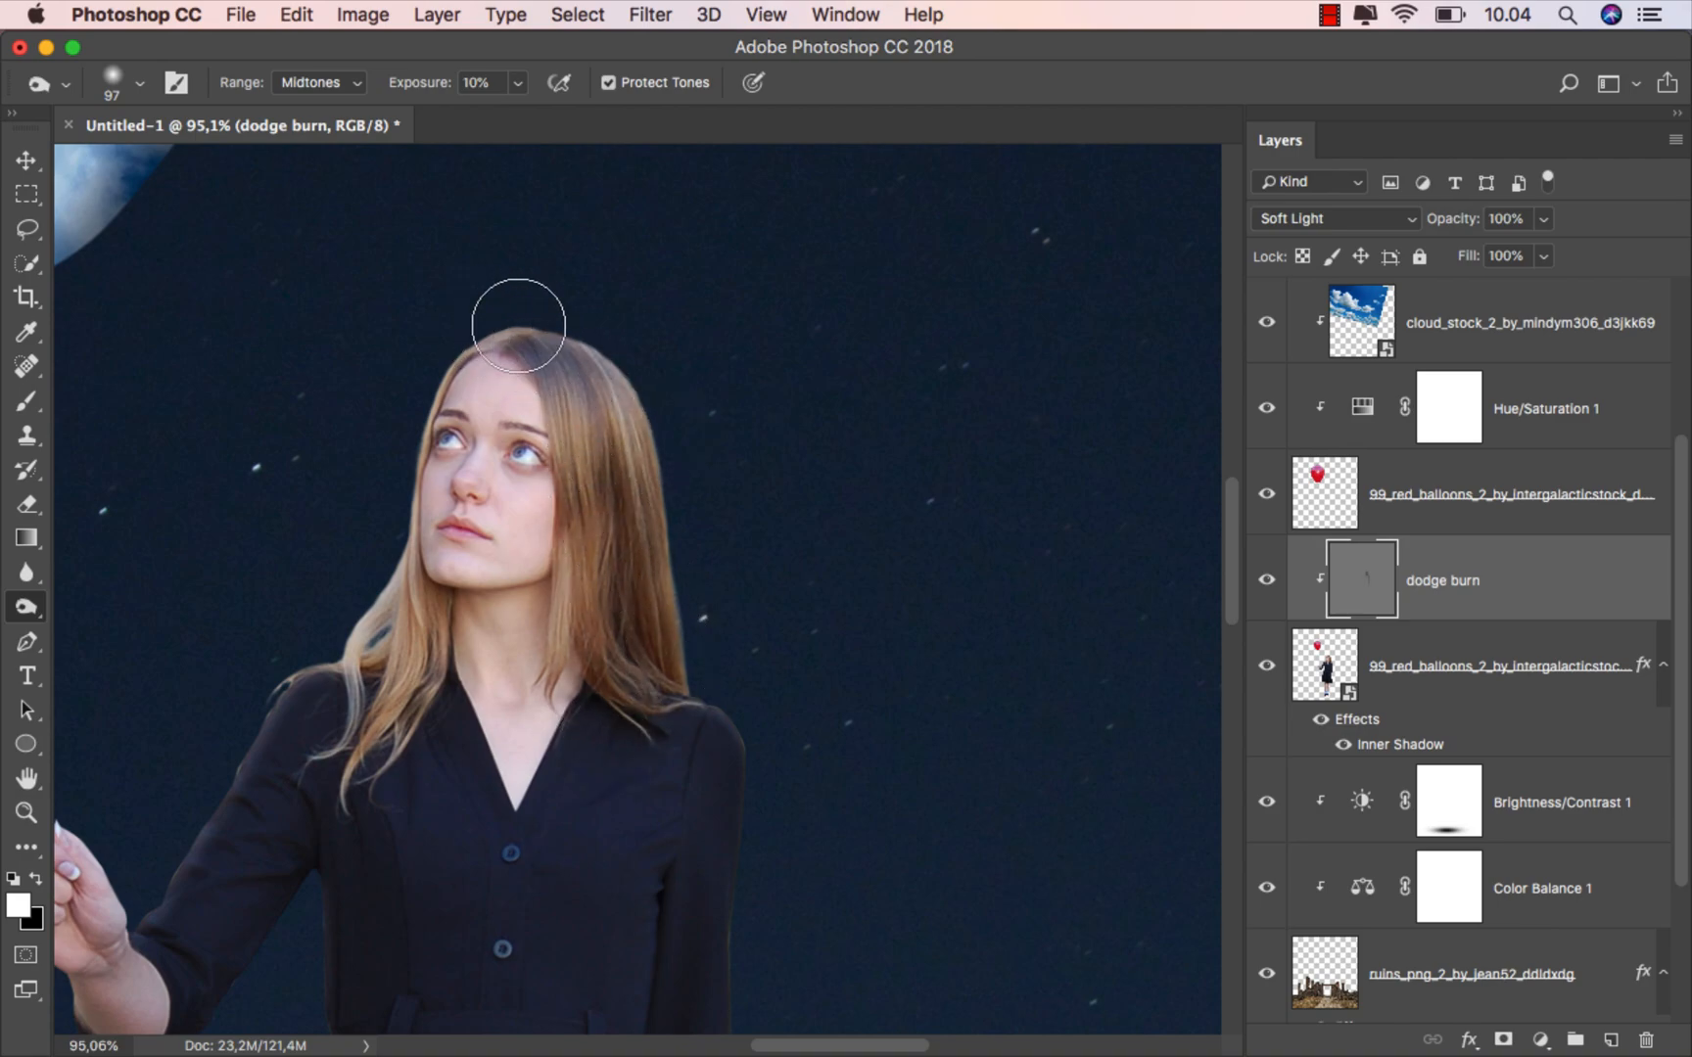
{"action": "scroll", "coordinate": [604, 536], "scroll_direction": "up", "scroll_amount": 1}
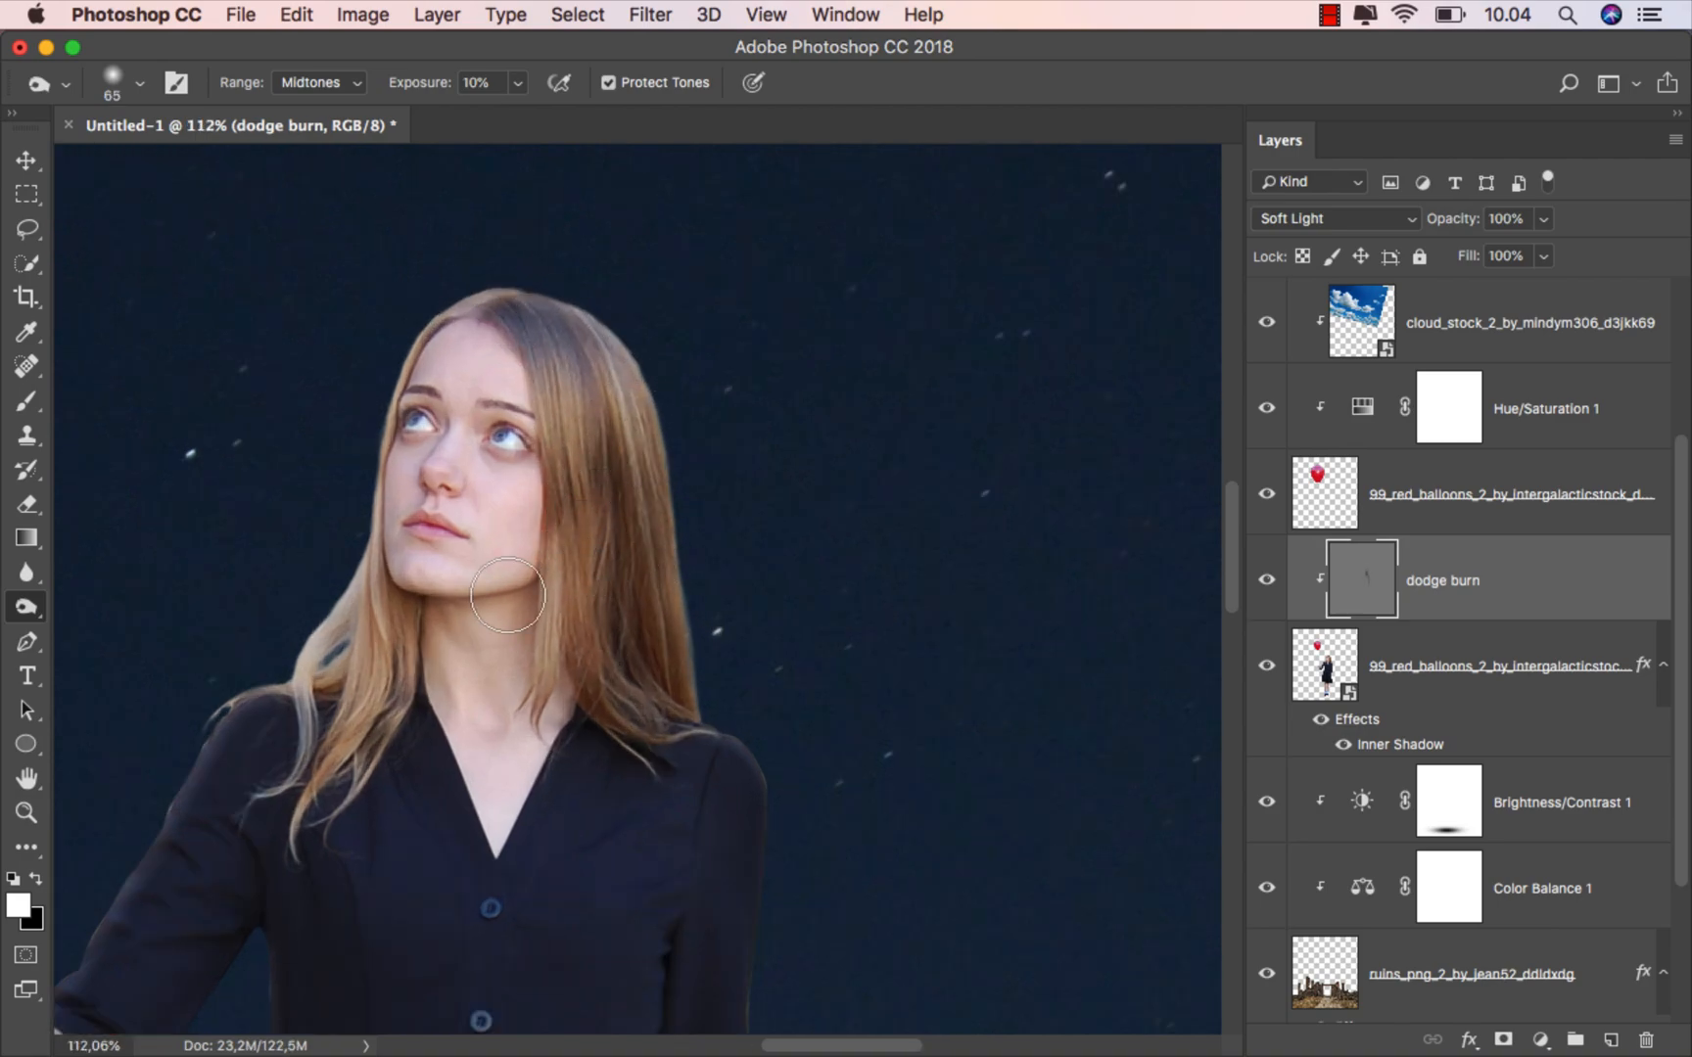
{"action": "key", "text": "bracketleft"}
{"action": "key", "text": "bracketleft"}
{"action": "key", "text": "bracketleft"}
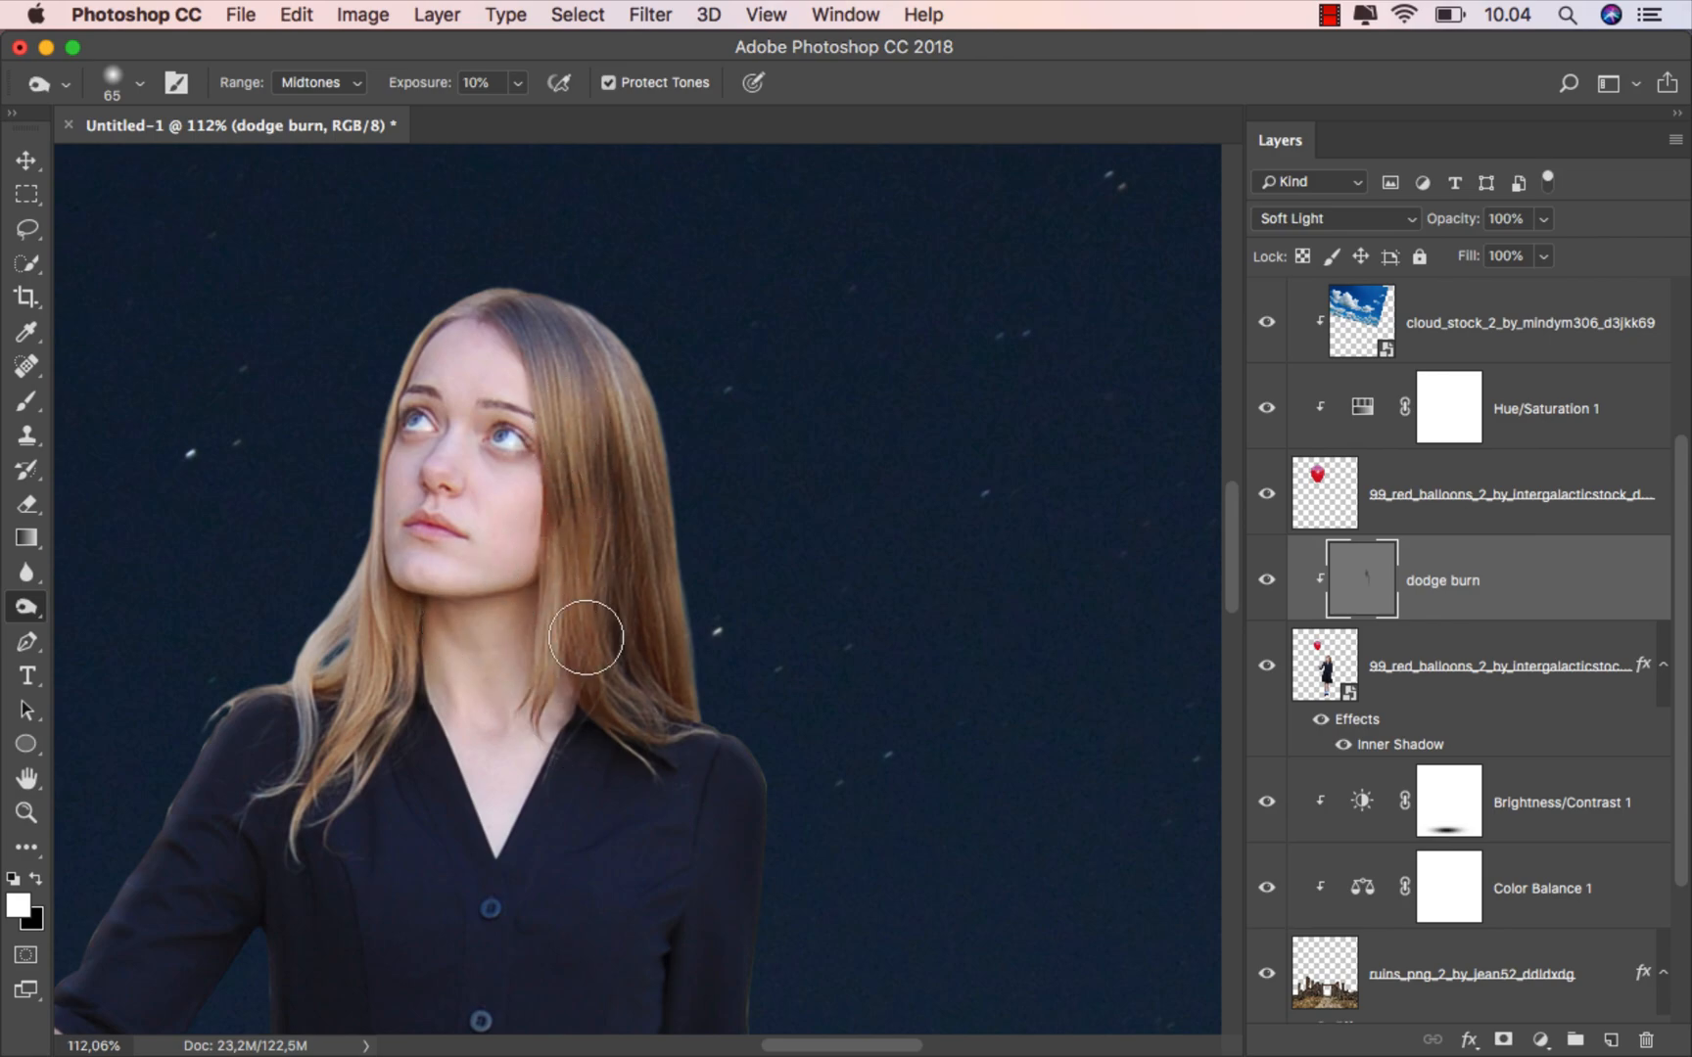
{"action": "left_click", "coordinate": [1265, 579]}
{"action": "left_click", "coordinate": [1266, 580]}
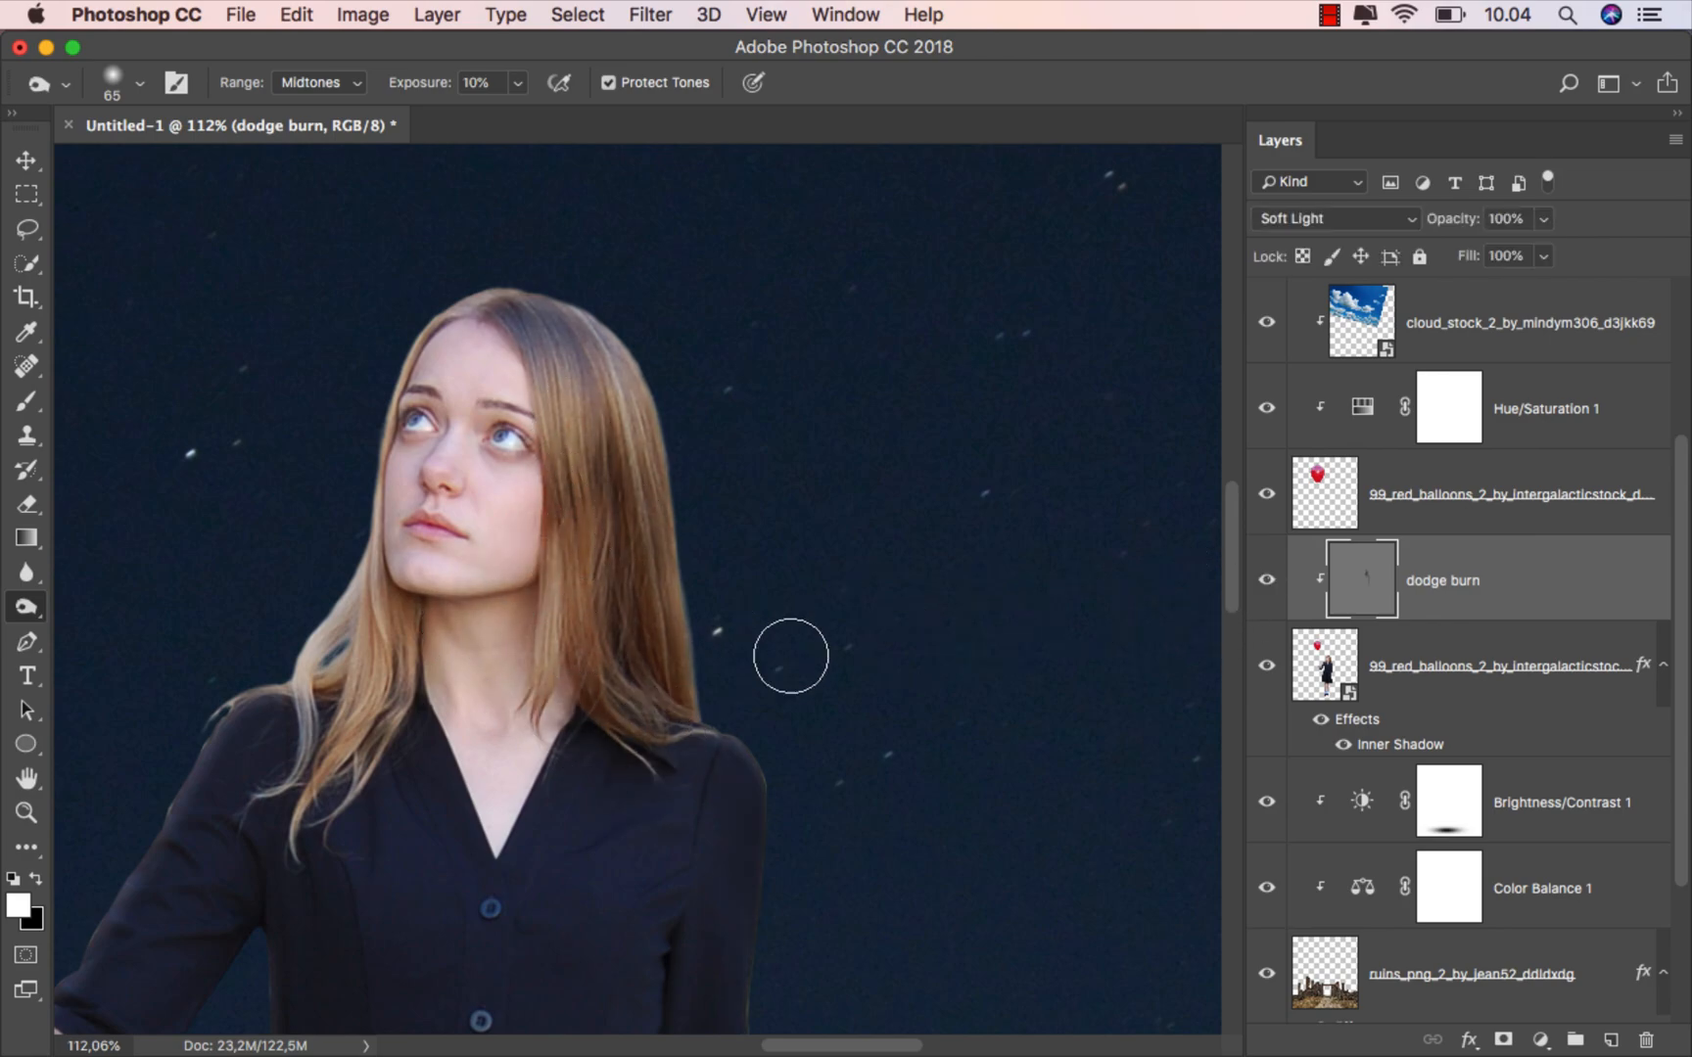
Deepen the shading in the girl's hair and around her face, burning with 37 px and 65 px brushes.
{"action": "mouse_move", "coordinate": [362, 657]}
{"action": "left_mouse_down"}
{"action": "mouse_move", "coordinate": [361, 718]}
{"action": "mouse_move", "coordinate": [400, 622]}
{"action": "mouse_move", "coordinate": [377, 619]}
{"action": "mouse_move", "coordinate": [361, 675]}
{"action": "mouse_move", "coordinate": [324, 665]}
{"action": "mouse_move", "coordinate": [291, 684]}
{"action": "mouse_move", "coordinate": [356, 686]}
{"action": "mouse_move", "coordinate": [396, 615]}
{"action": "left_mouse_up"}
{"action": "scroll", "coordinate": [491, 568], "scroll_direction": "up", "scroll_amount": 1}
{"action": "left_click_drag", "start_coordinate": [490, 453], "coordinate": [458, 456]}
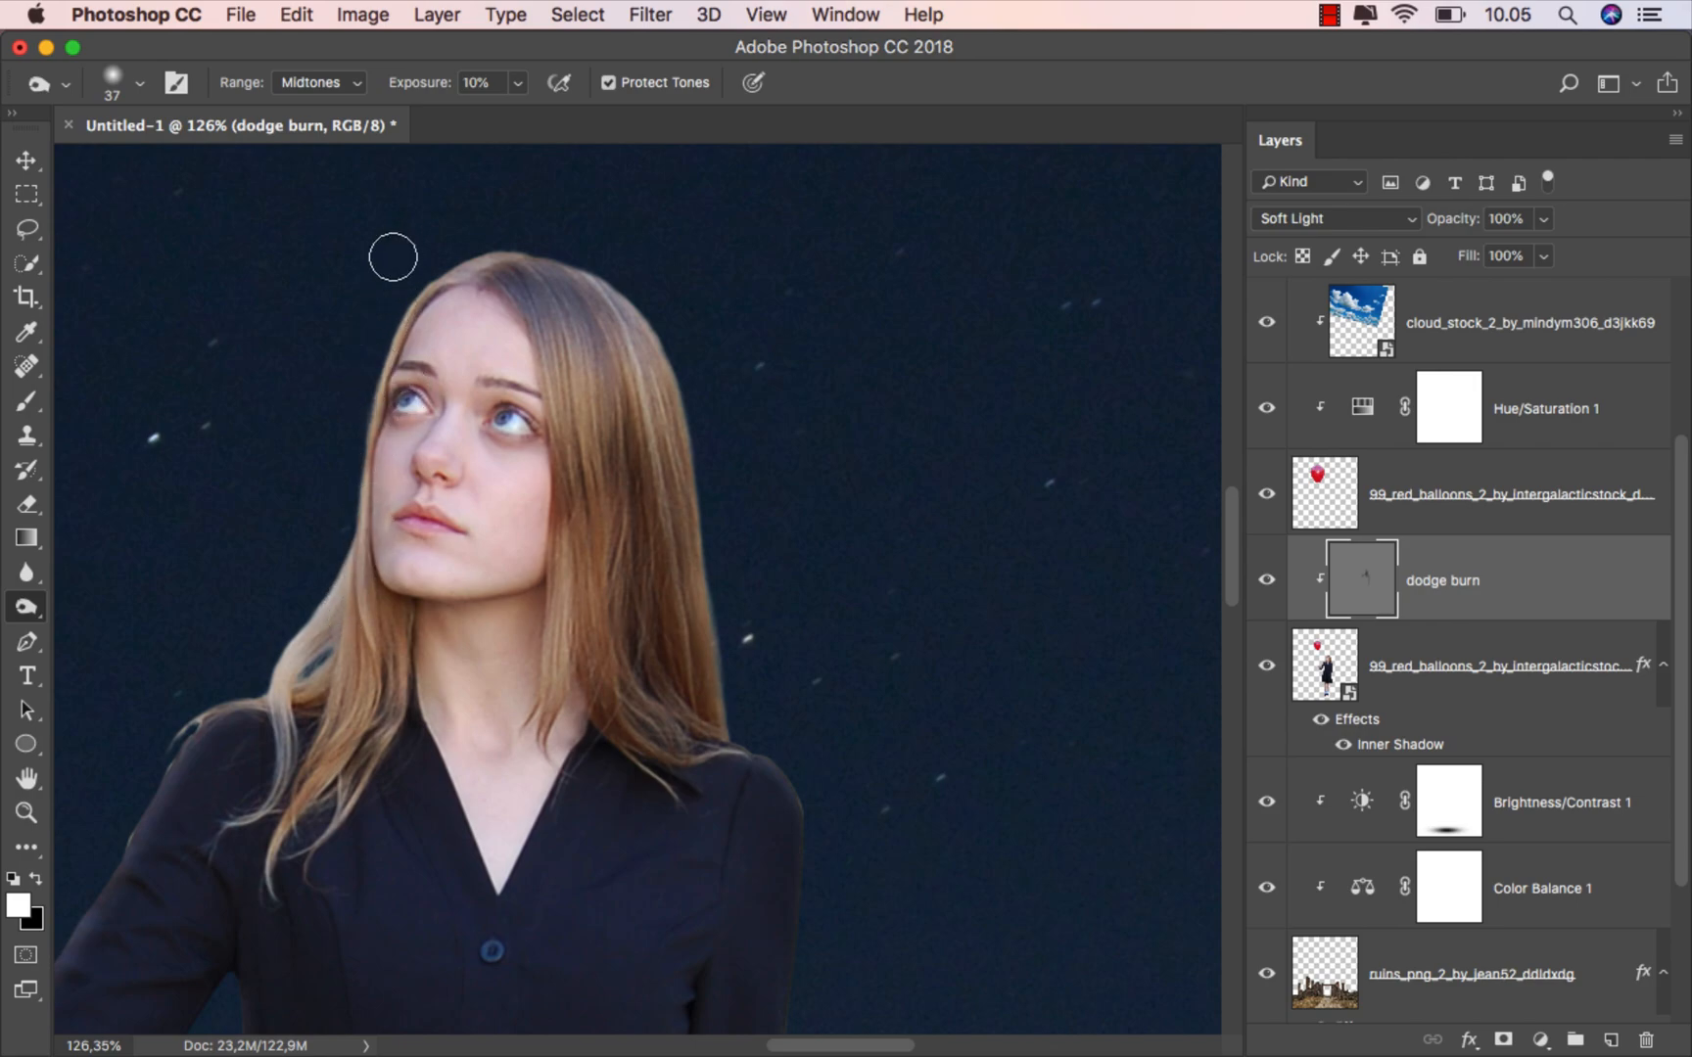
{"action": "left_click_drag", "start_coordinate": [587, 286], "coordinate": [601, 286]}
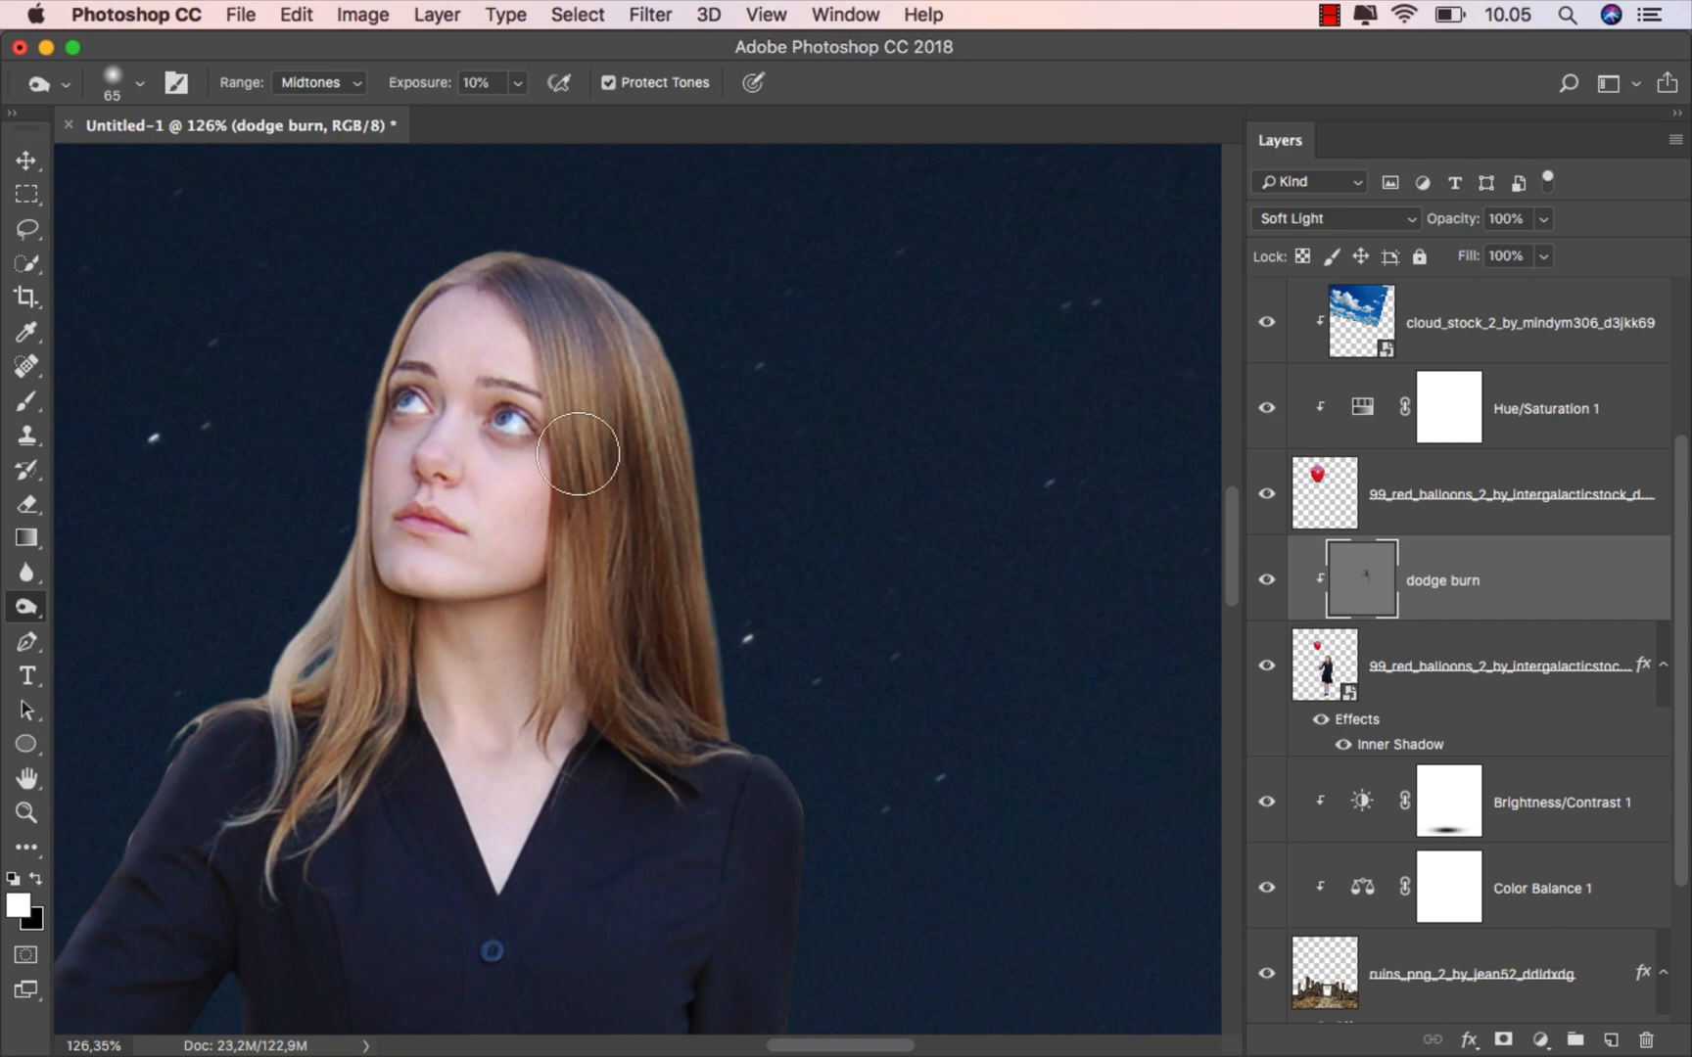
{"action": "scroll", "coordinate": [717, 607], "scroll_direction": "down", "scroll_amount": 1}
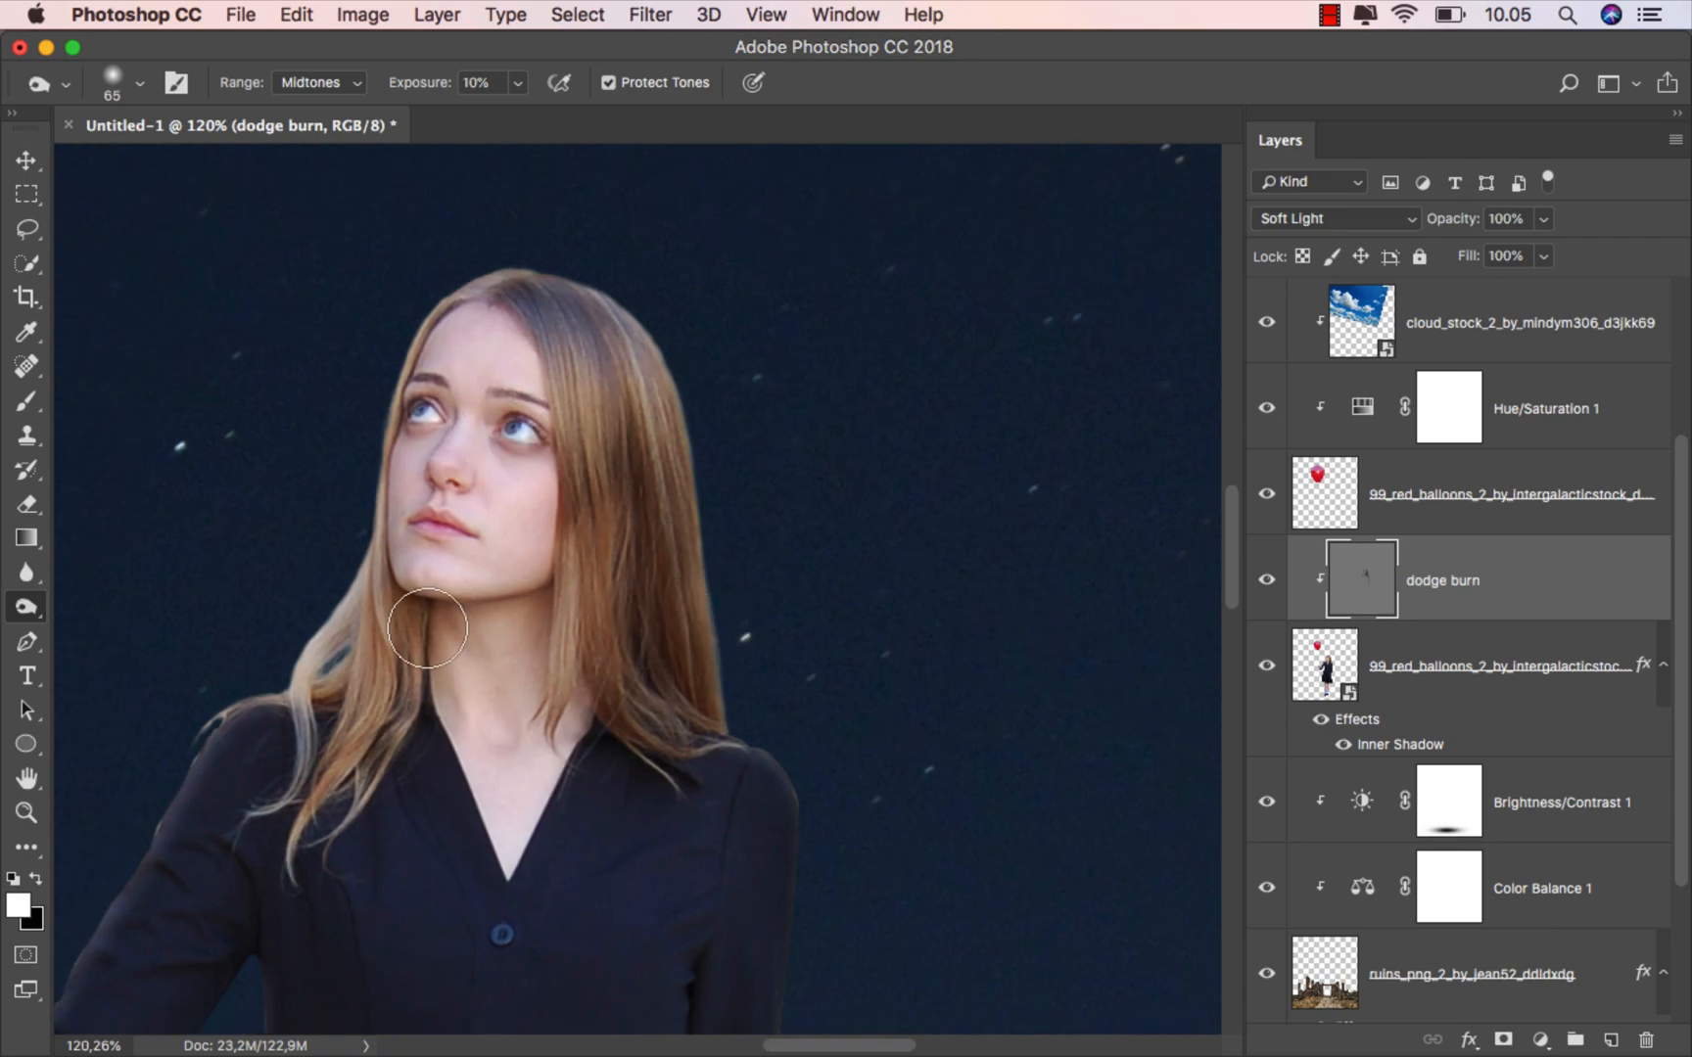
Burn shadows on the upper part of the dress and along the raised arm with a 65 px brush.
{"action": "scroll", "coordinate": [650, 597], "scroll_direction": "down", "scroll_amount": 3}
{"action": "scroll", "coordinate": [441, 764], "scroll_direction": "down", "scroll_amount": 3}
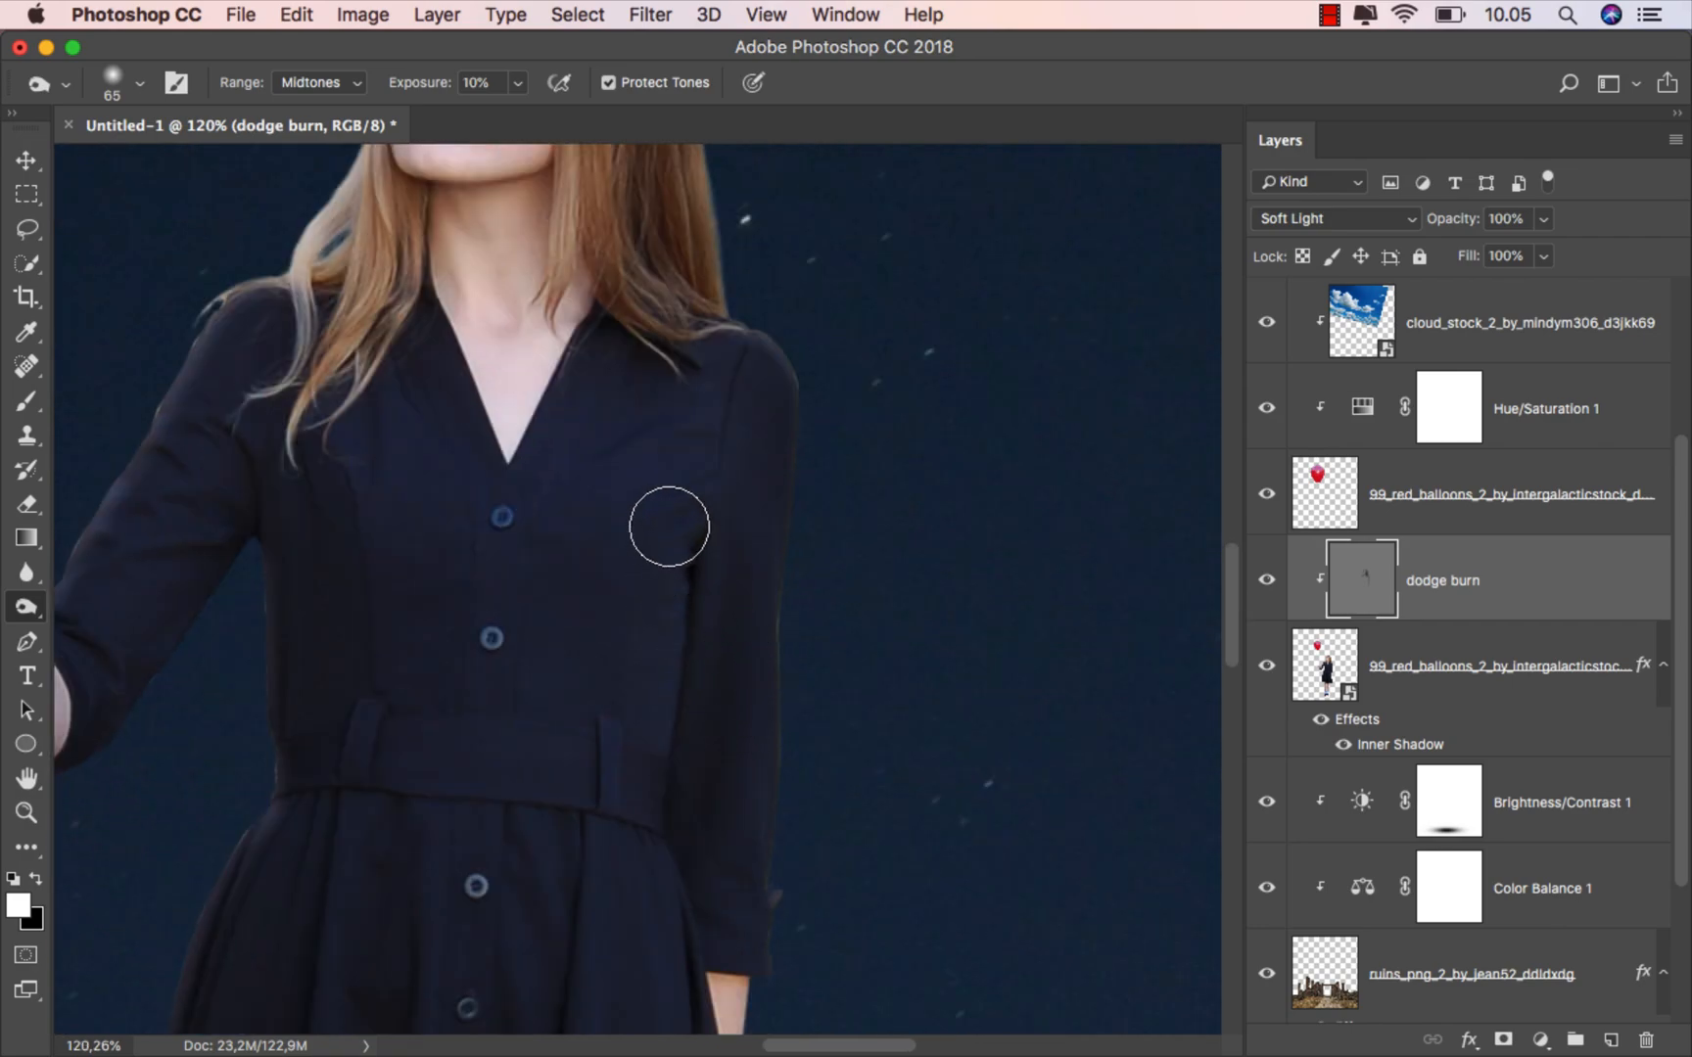
{"action": "scroll", "coordinate": [724, 763], "scroll_direction": "down", "scroll_amount": 2}
{"action": "scroll", "coordinate": [573, 747], "scroll_direction": "down", "scroll_amount": 2}
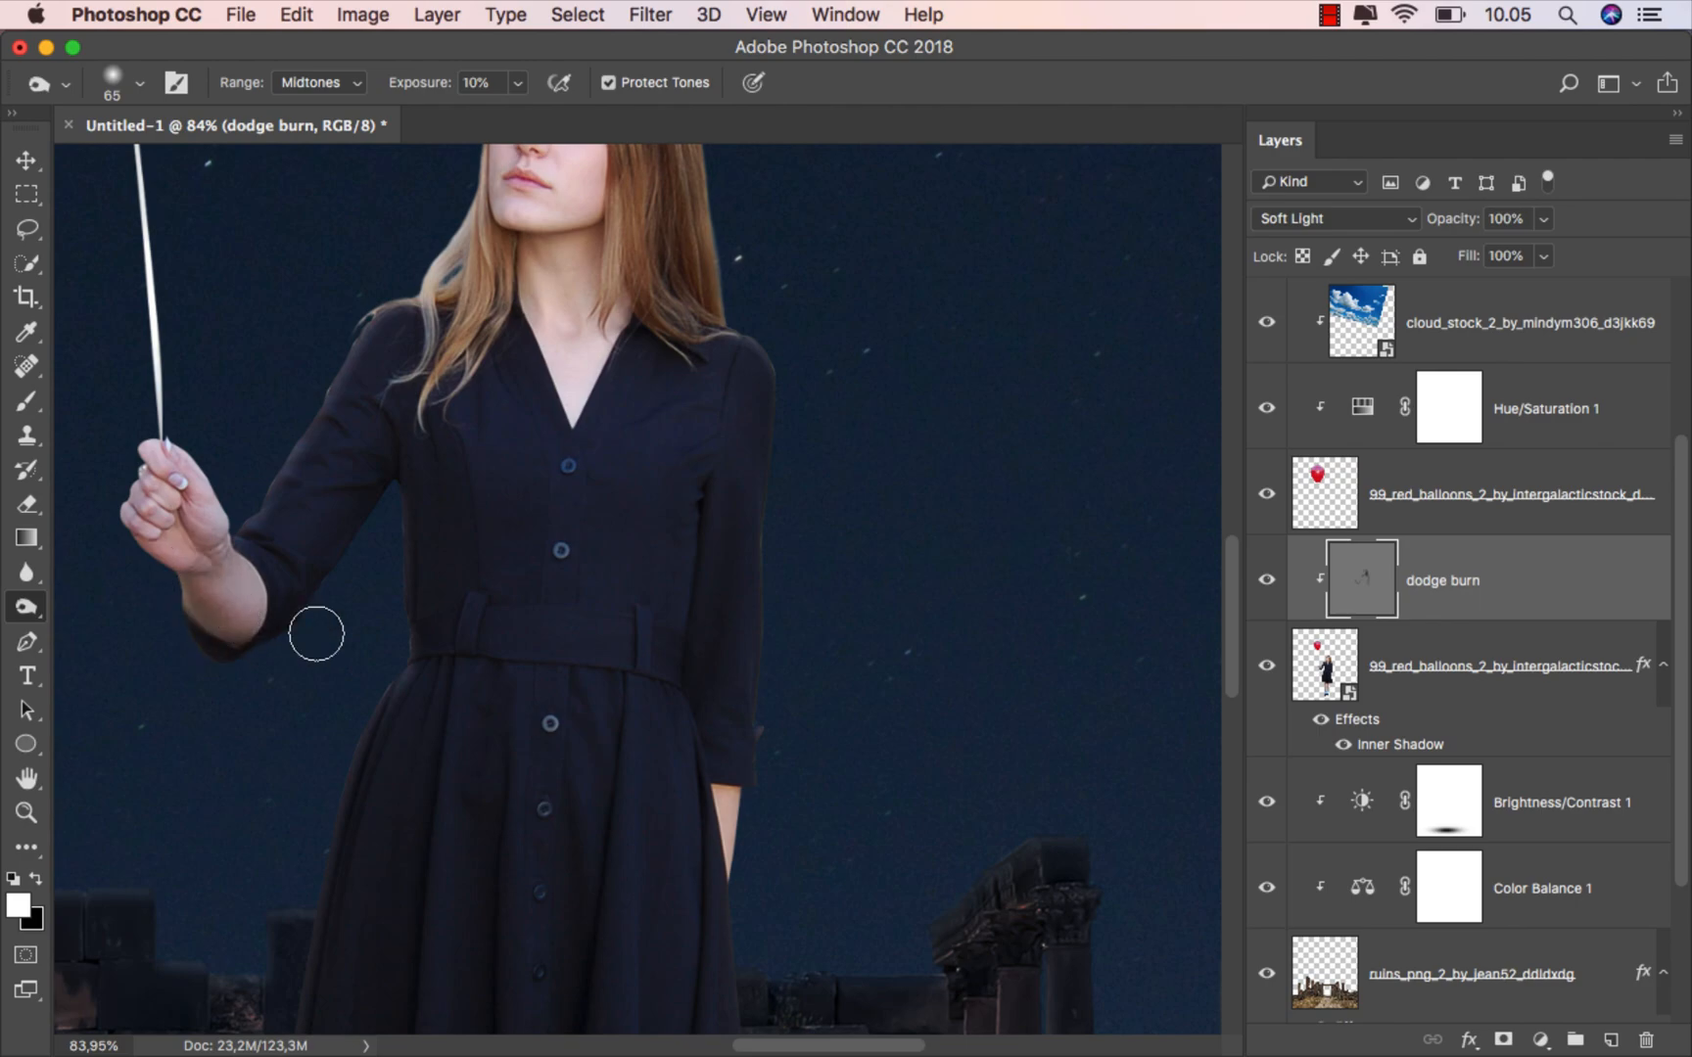
{"action": "left_click_drag", "start_coordinate": [593, 808], "coordinate": [565, 676]}
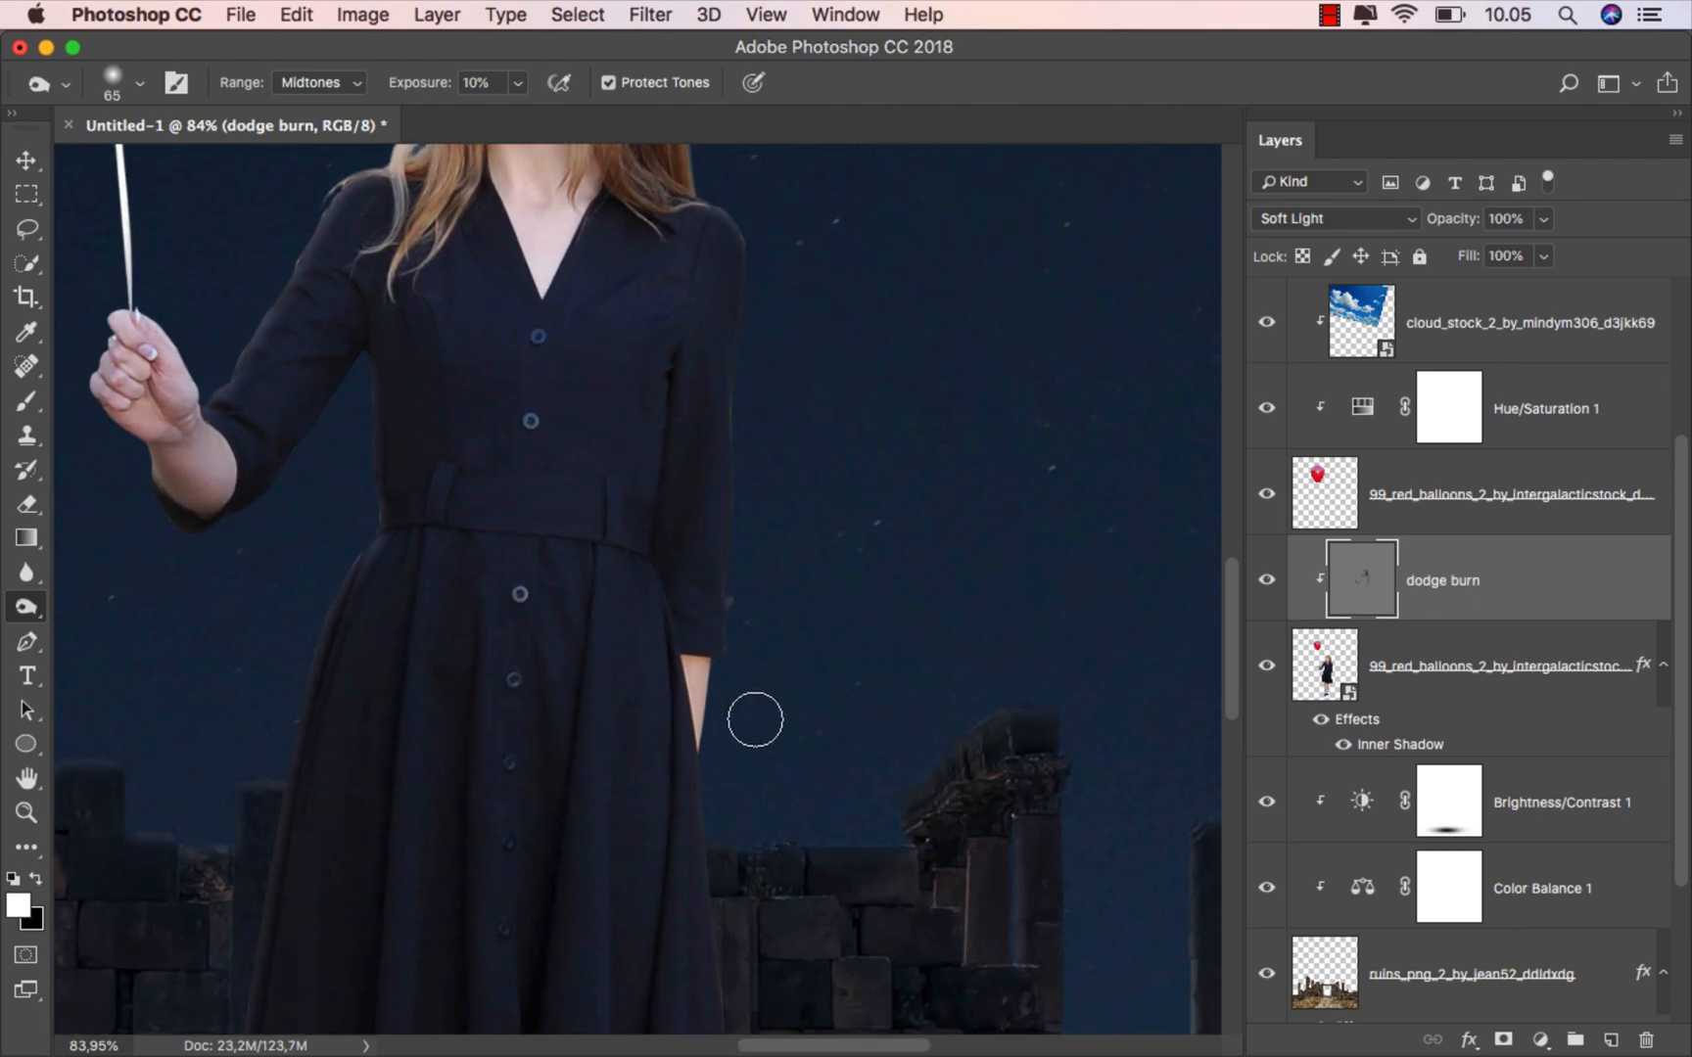
Burn the shaded side of the girl's skirt from the waist down to the hem with a 93 px brush.
{"action": "scroll", "coordinate": [749, 724], "scroll_direction": "down", "scroll_amount": 4}
{"action": "scroll", "coordinate": [732, 739], "scroll_direction": "down", "scroll_amount": 1}
{"action": "left_click_drag", "start_coordinate": [609, 470], "coordinate": [625, 470]}
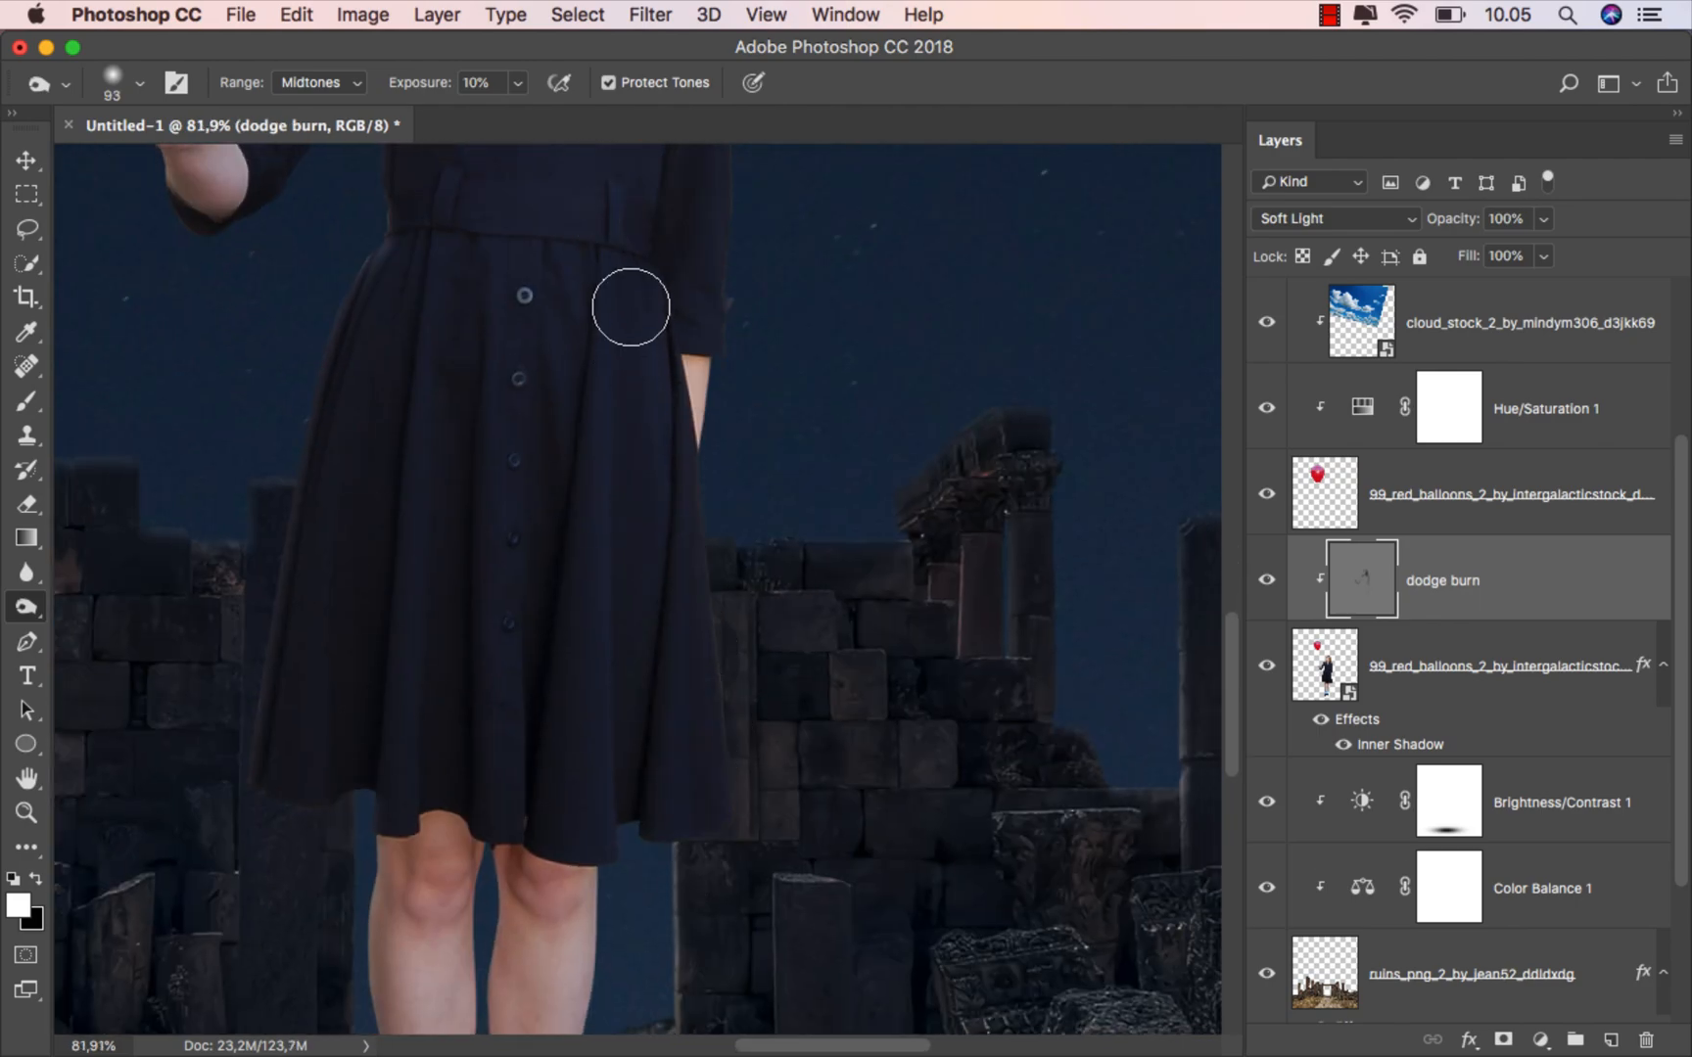
{"action": "left_click_drag", "start_coordinate": [630, 308], "coordinate": [699, 850]}
{"action": "left_click_drag", "start_coordinate": [694, 469], "coordinate": [763, 847]}
Burn shadows on the girl's legs with a 68 px brush, and compare the figure with the dodge burn layer hidden and shown.
{"action": "scroll", "coordinate": [744, 846], "scroll_direction": "down", "scroll_amount": 4}
{"action": "left_click_drag", "start_coordinate": [675, 700], "coordinate": [663, 700]}
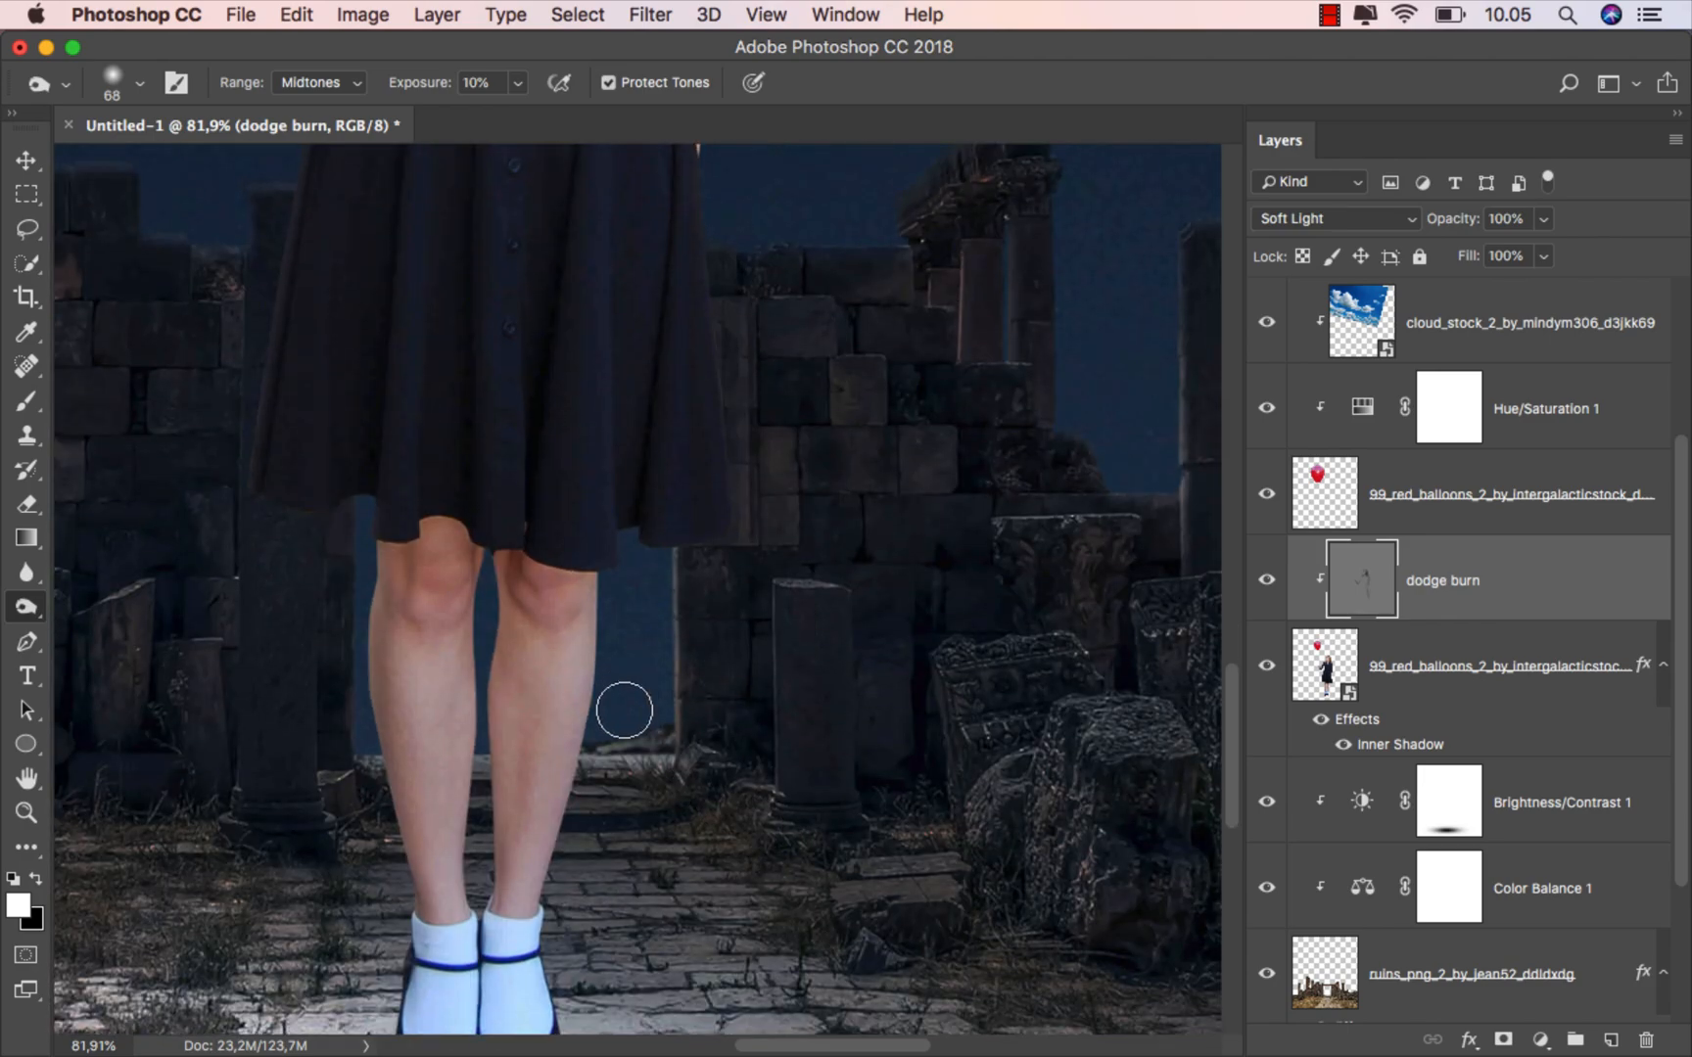
{"action": "scroll", "coordinate": [625, 710], "scroll_direction": "down", "scroll_amount": 2}
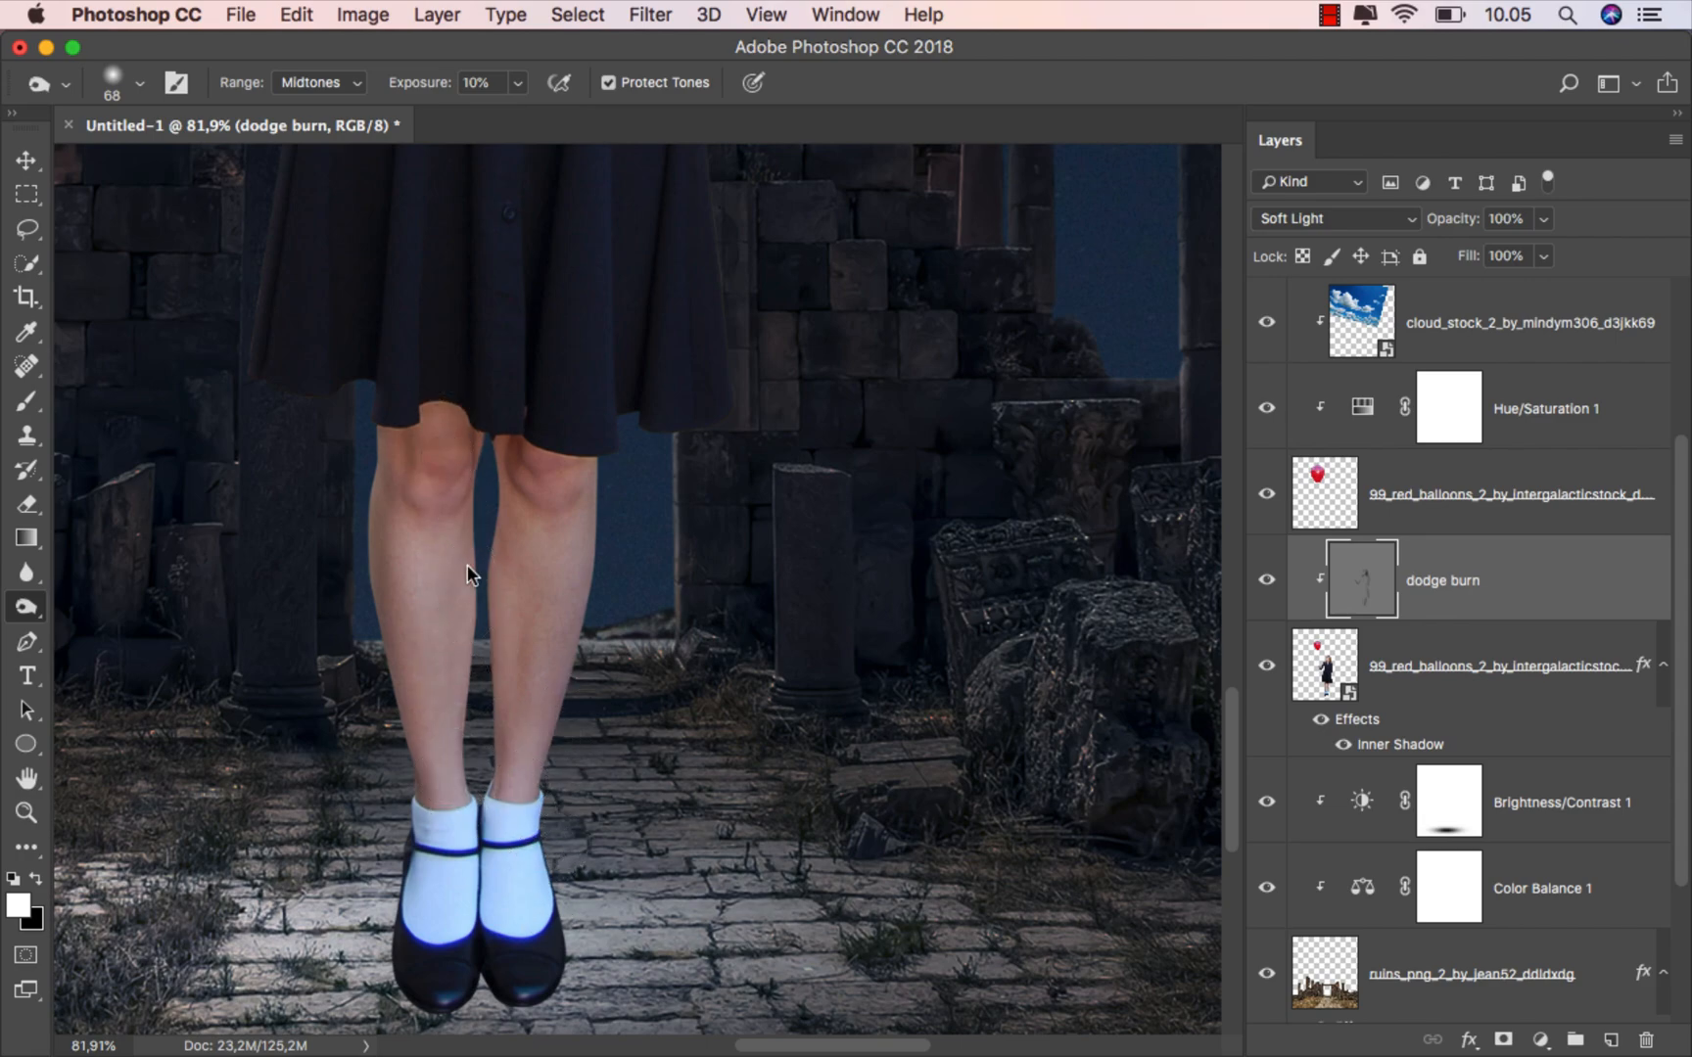
{"action": "scroll", "coordinate": [614, 810], "scroll_direction": "down", "scroll_amount": 8}
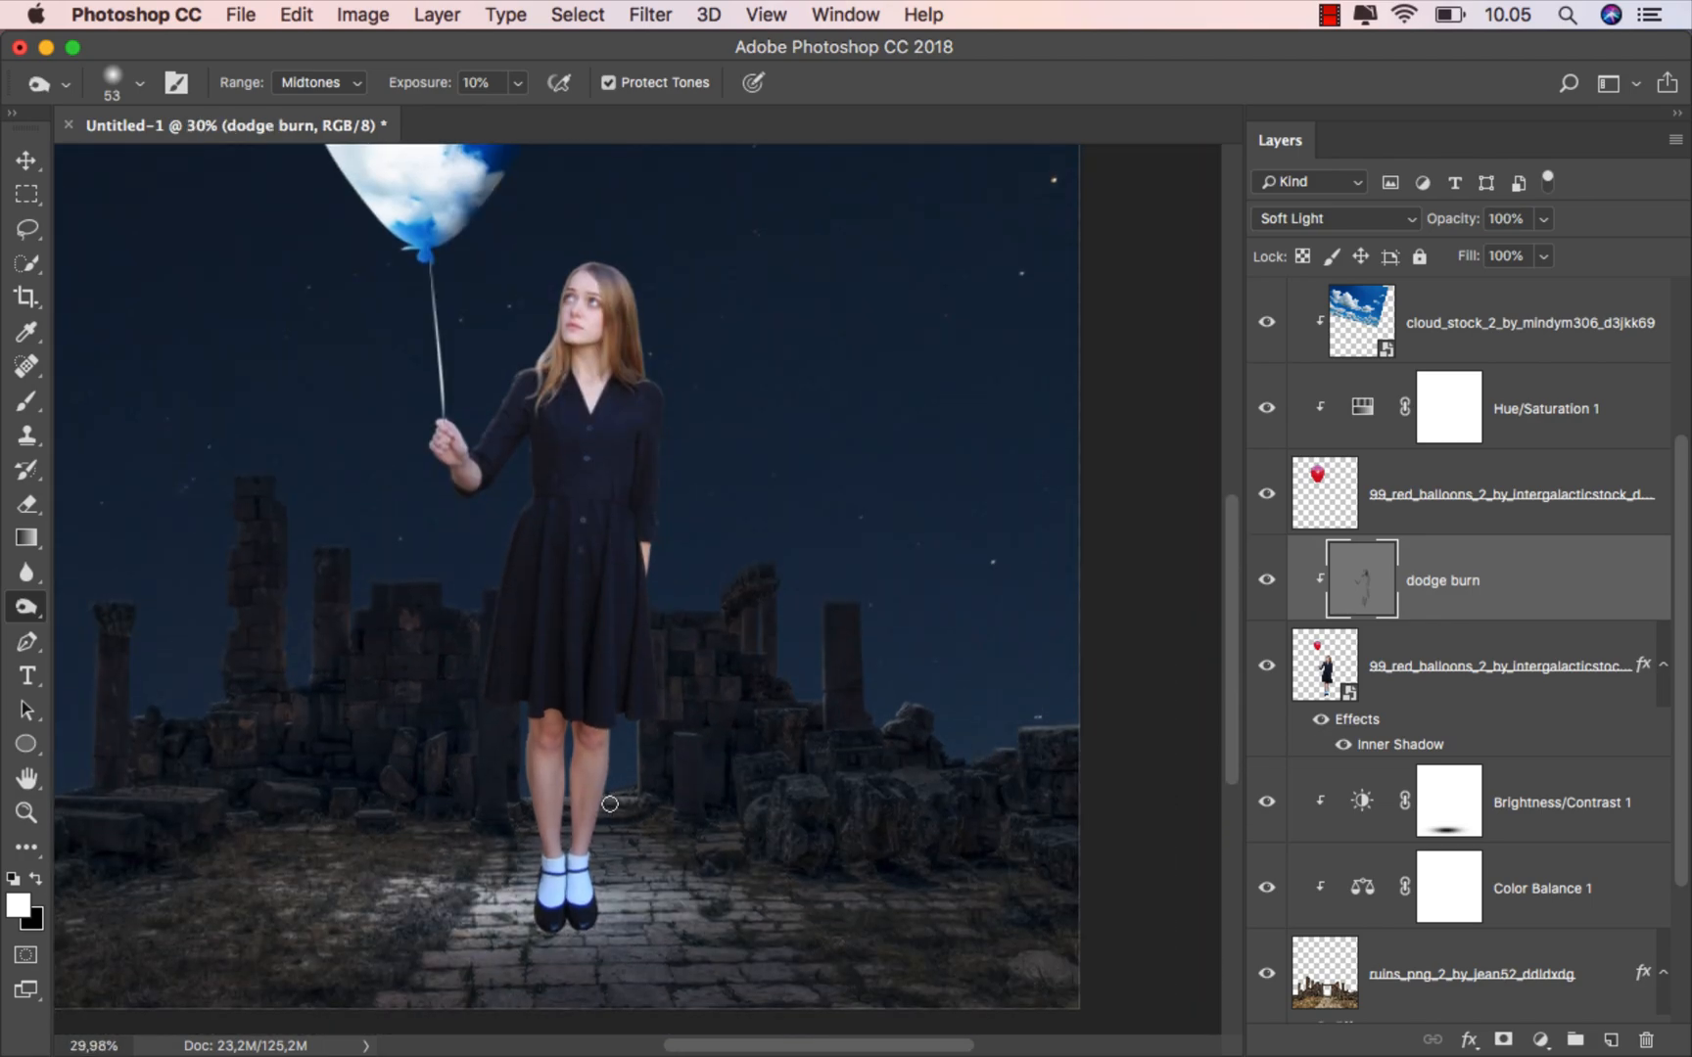
{"action": "left_click", "coordinate": [1266, 582]}
{"action": "left_click", "coordinate": [1267, 582]}
Brighten the girl's nose and cheeks with a 15 px Dodge tool at Midtones and 20% exposure, and check the layer's effect.
{"action": "right_click", "coordinate": [45, 614]}
{"action": "left_click", "coordinate": [108, 601]}
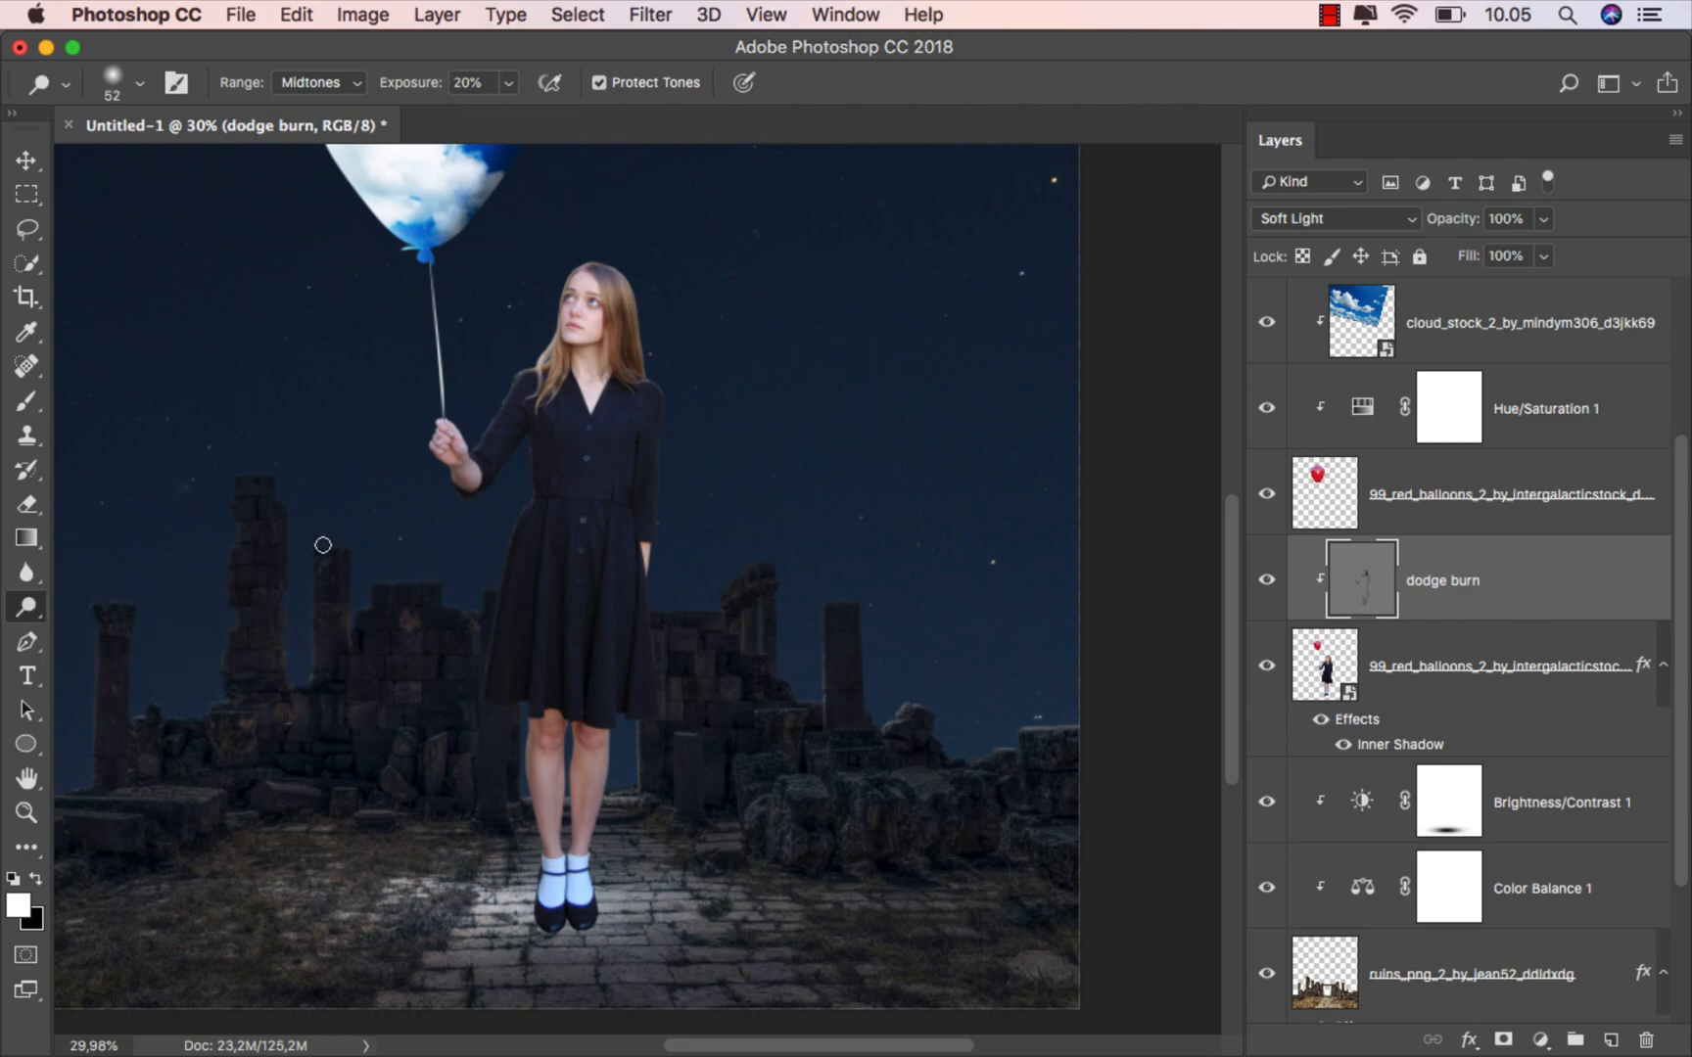
{"action": "scroll", "coordinate": [587, 289], "scroll_direction": "up", "scroll_amount": 4}
{"action": "scroll", "coordinate": [588, 291], "scroll_direction": "up", "scroll_amount": 8}
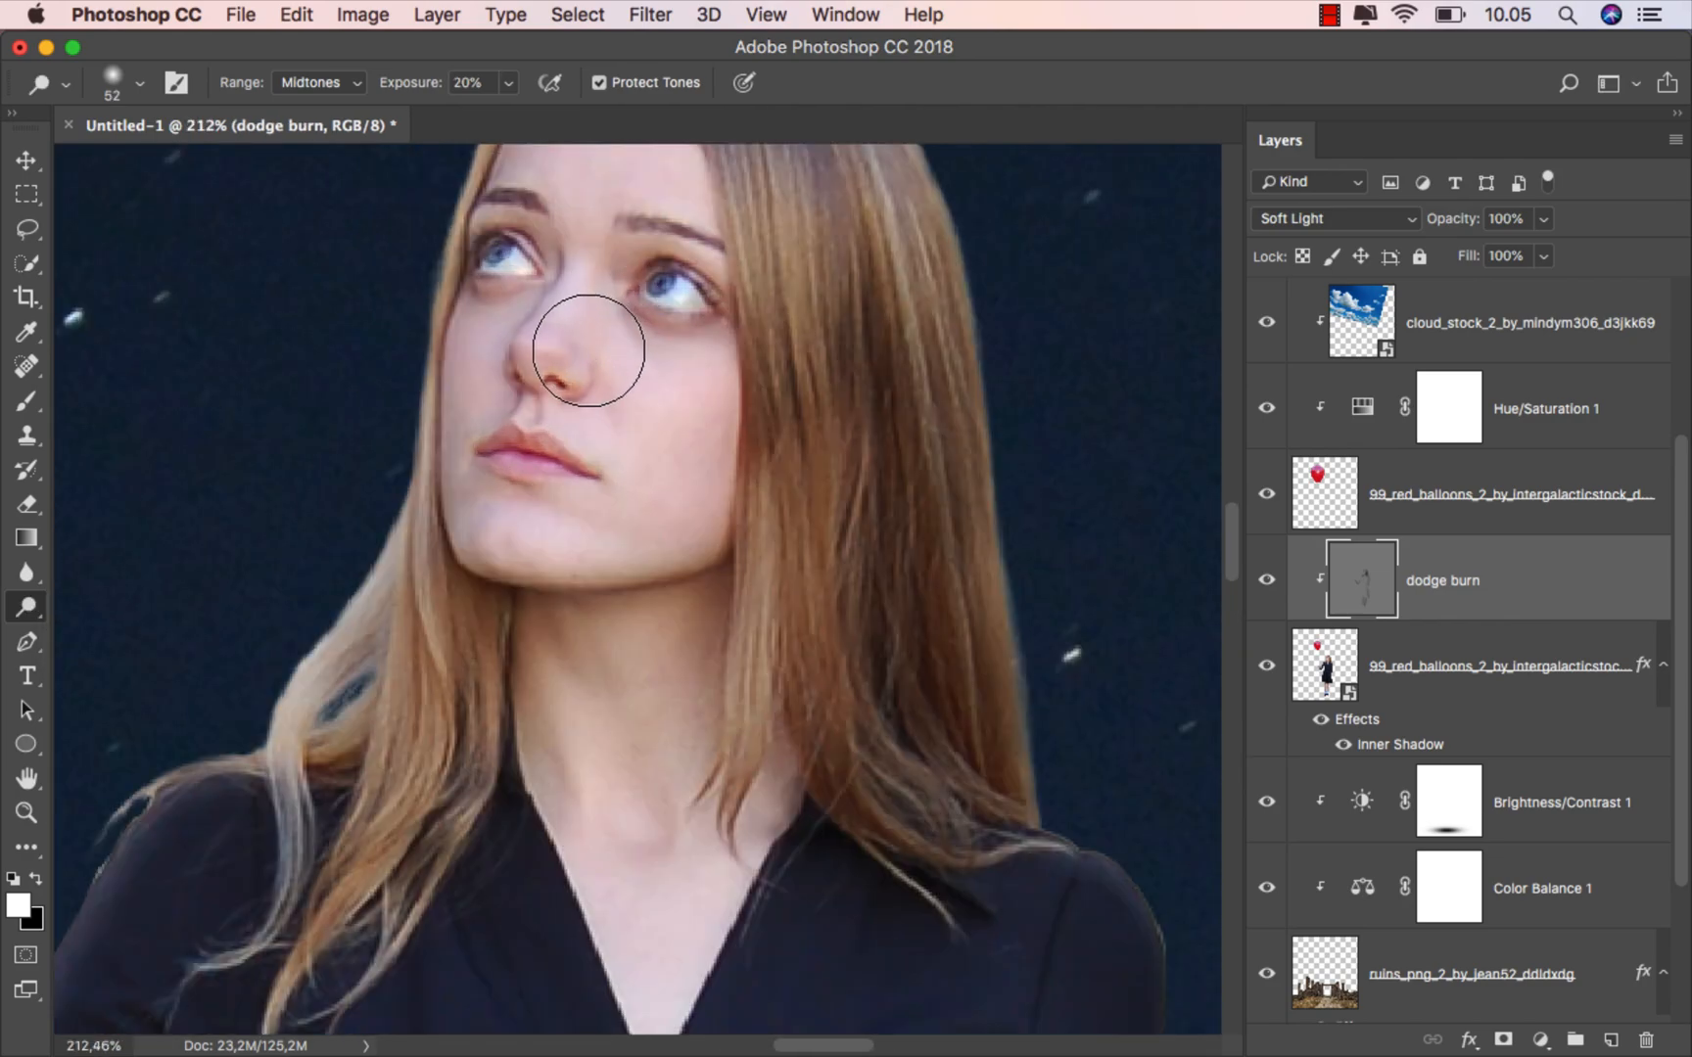
{"action": "mouse_move", "coordinate": [585, 351]}
{"action": "left_mouse_down"}
{"action": "mouse_move", "coordinate": [527, 349]}
{"action": "mouse_move", "coordinate": [638, 311]}
{"action": "mouse_move", "coordinate": [530, 339]}
{"action": "left_mouse_up"}
{"action": "scroll", "coordinate": [603, 437], "scroll_direction": "down", "scroll_amount": 1}
{"action": "scroll", "coordinate": [608, 442], "scroll_direction": "up", "scroll_amount": 3}
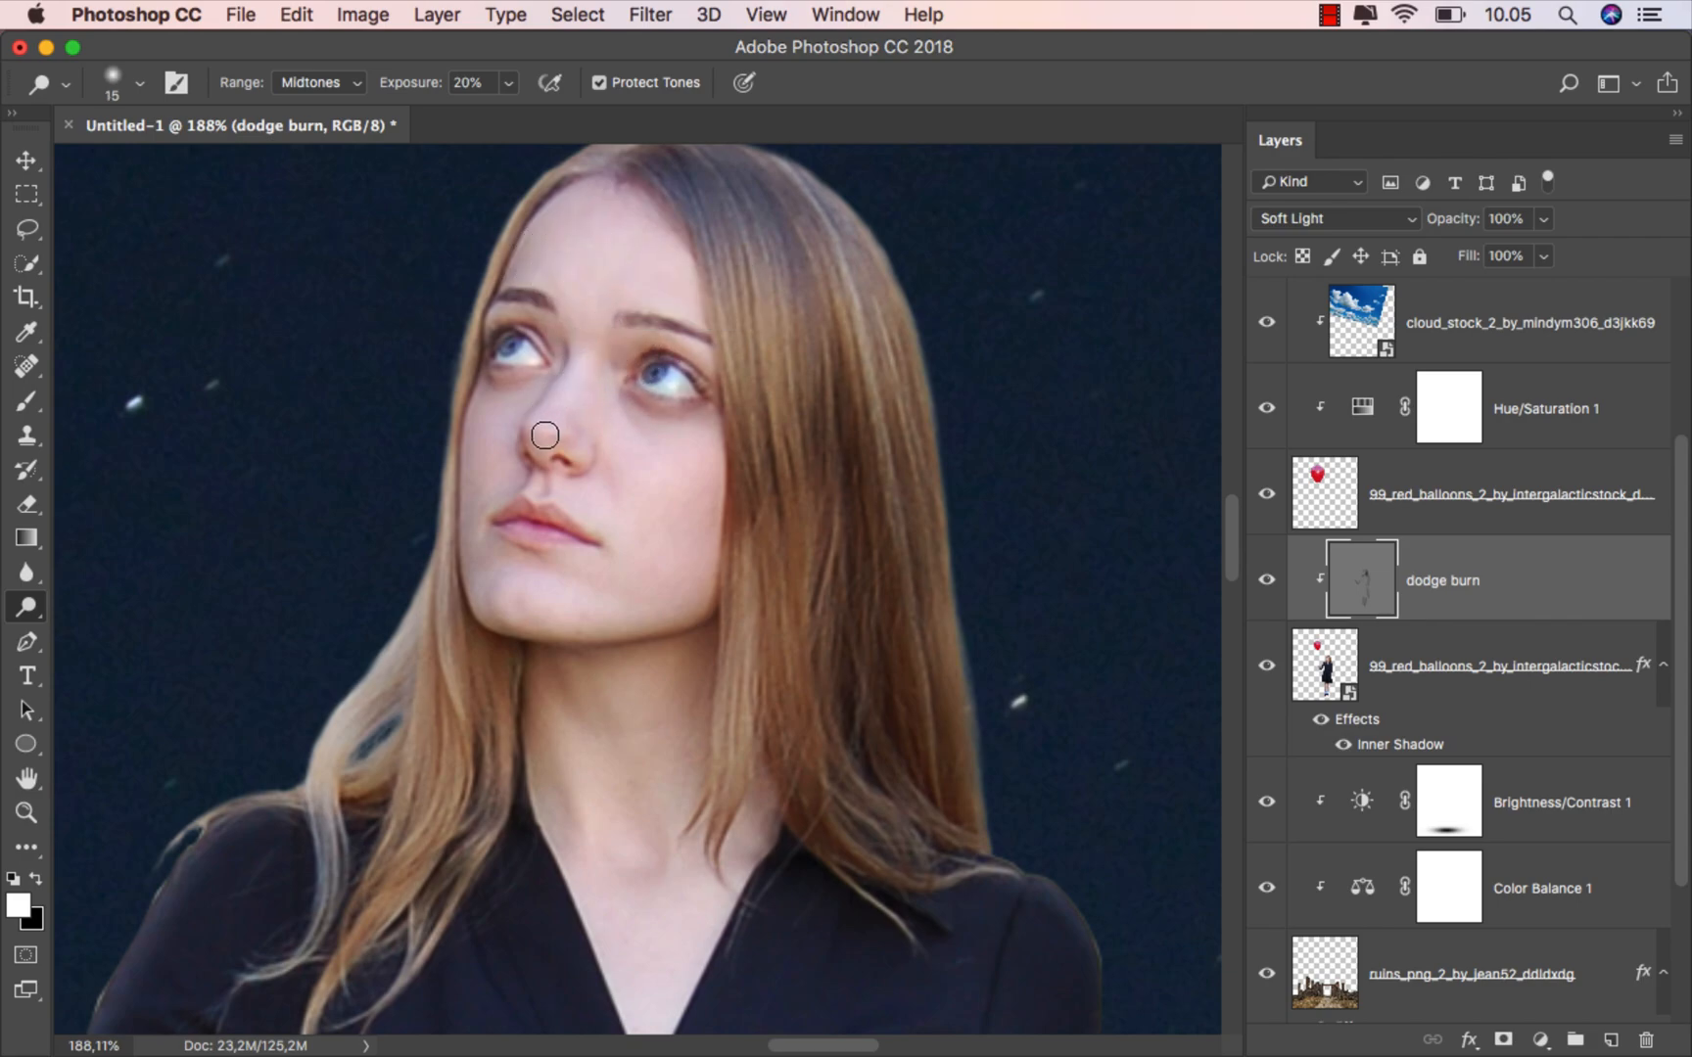
{"action": "left_click_drag", "start_coordinate": [486, 472], "coordinate": [500, 471]}
{"action": "left_click_drag", "start_coordinate": [630, 460], "coordinate": [669, 460]}
{"action": "left_click", "coordinate": [1262, 583]}
{"action": "left_click_drag", "start_coordinate": [892, 635], "coordinate": [752, 576]}
{"action": "scroll", "coordinate": [680, 626], "scroll_direction": "down", "scroll_amount": 3}
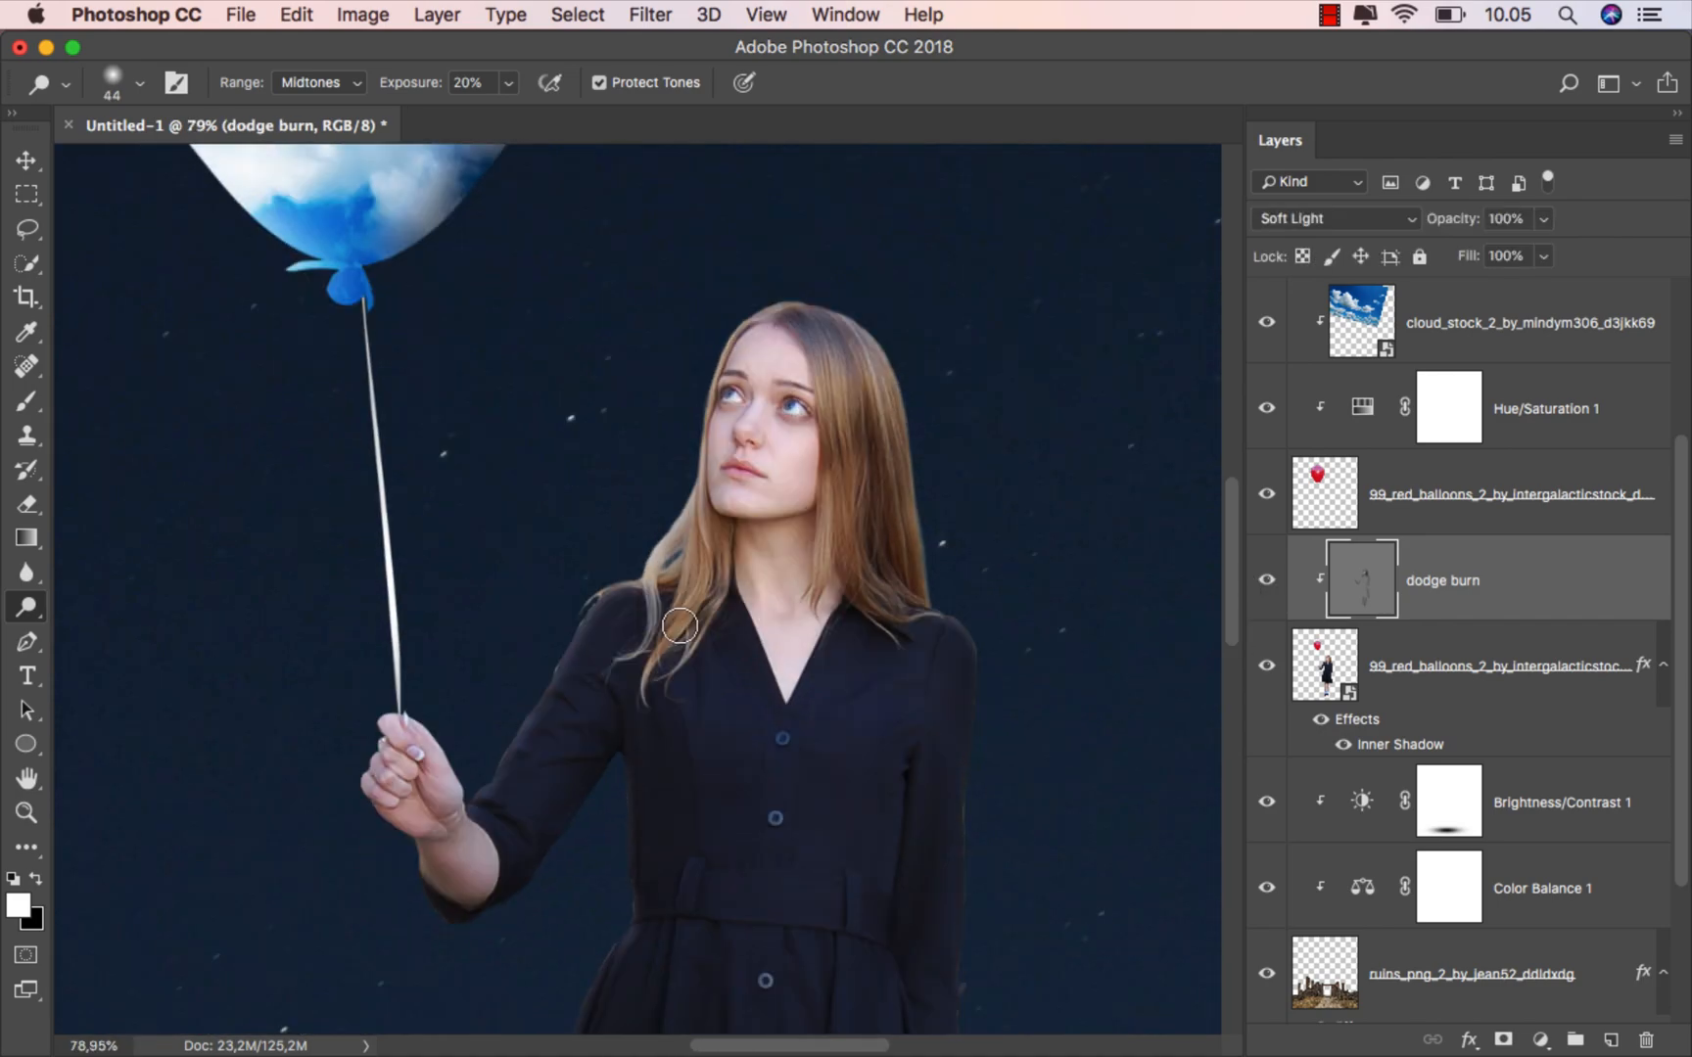
Dodge highlights along the raised arm's sleeve and the bodice of the girl's dress, enlarging the brush from 78 to 153 px.
{"action": "left_click_drag", "start_coordinate": [592, 604], "coordinate": [617, 604]}
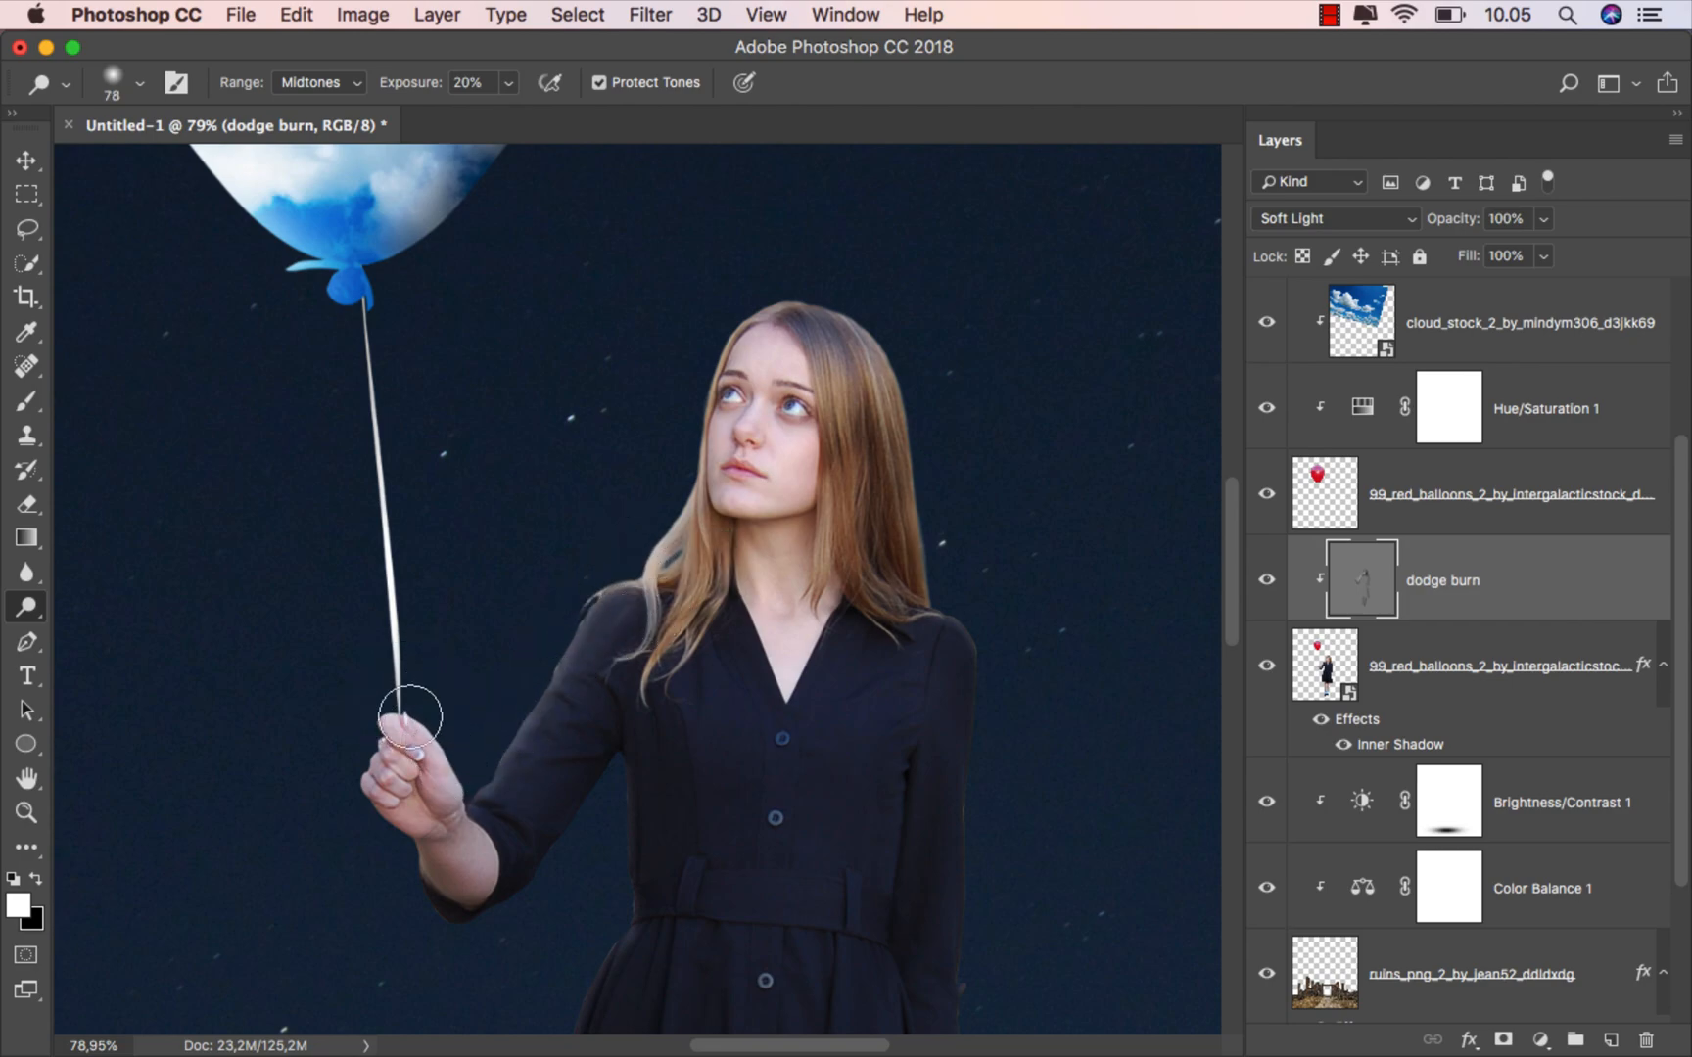
{"action": "scroll", "coordinate": [771, 737], "scroll_direction": "down", "scroll_amount": 3}
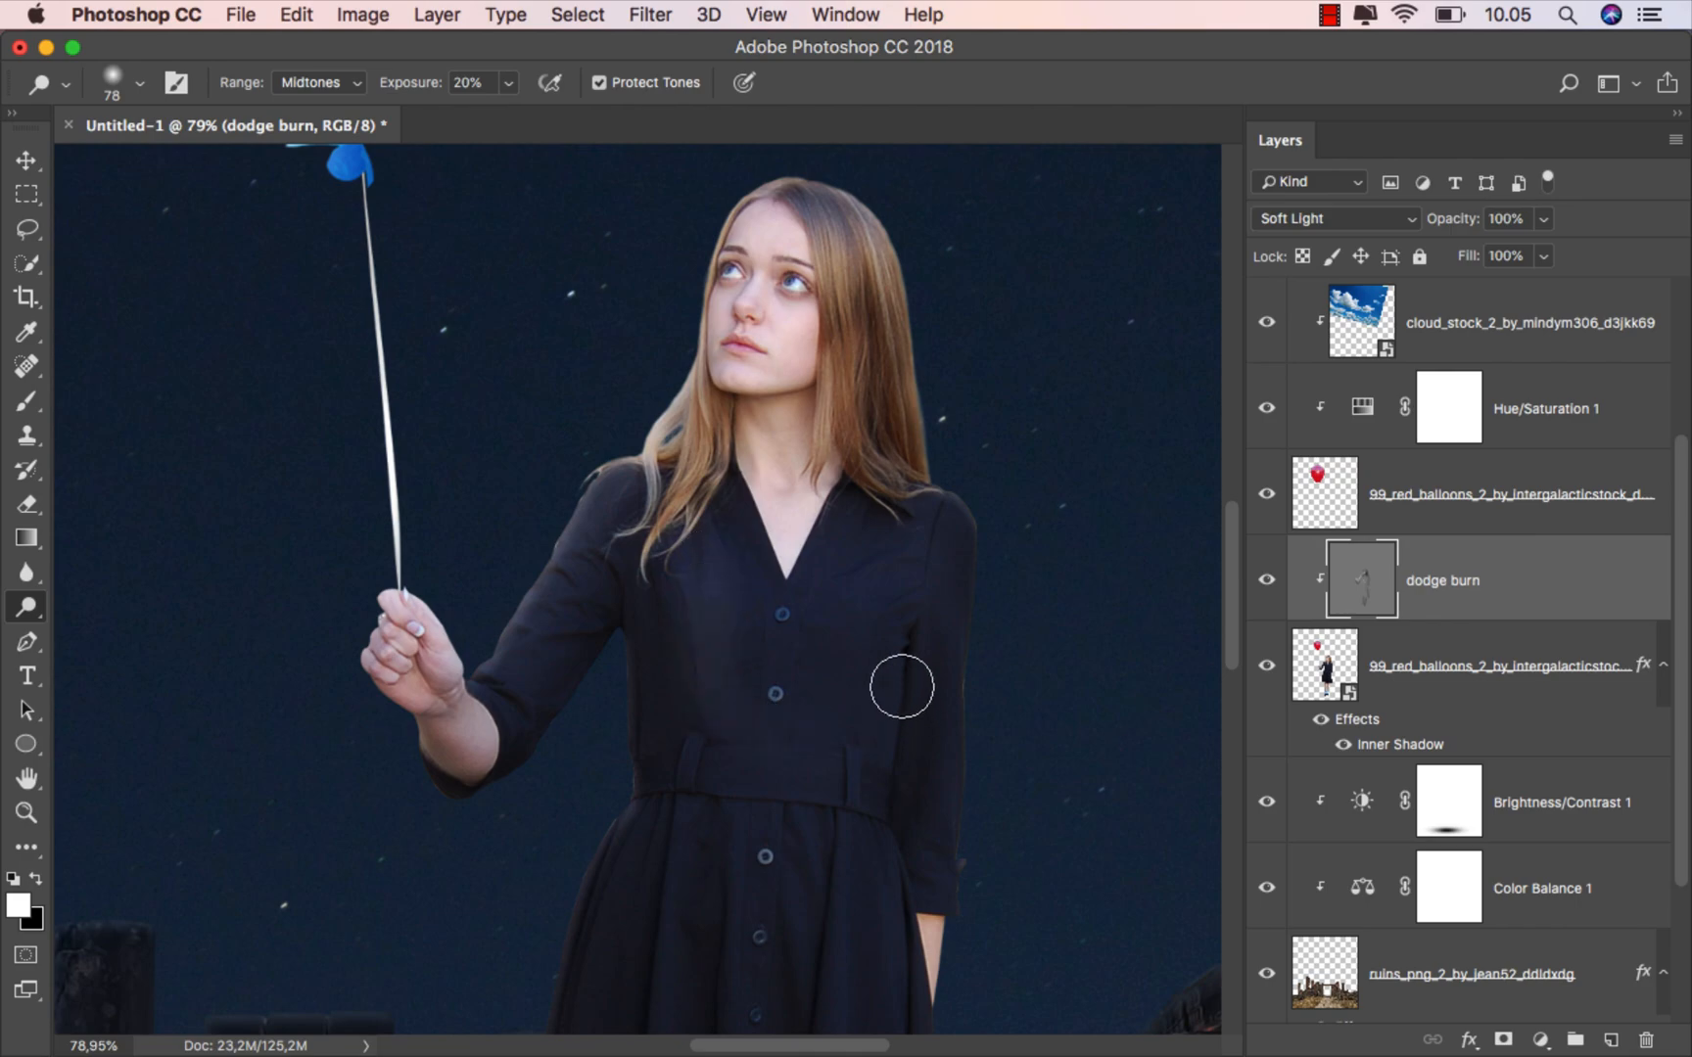
{"action": "key", "text": "super+z"}
{"action": "left_click_drag", "start_coordinate": [702, 598], "coordinate": [773, 602]}
{"action": "scroll", "coordinate": [766, 718], "scroll_direction": "down", "scroll_amount": 3}
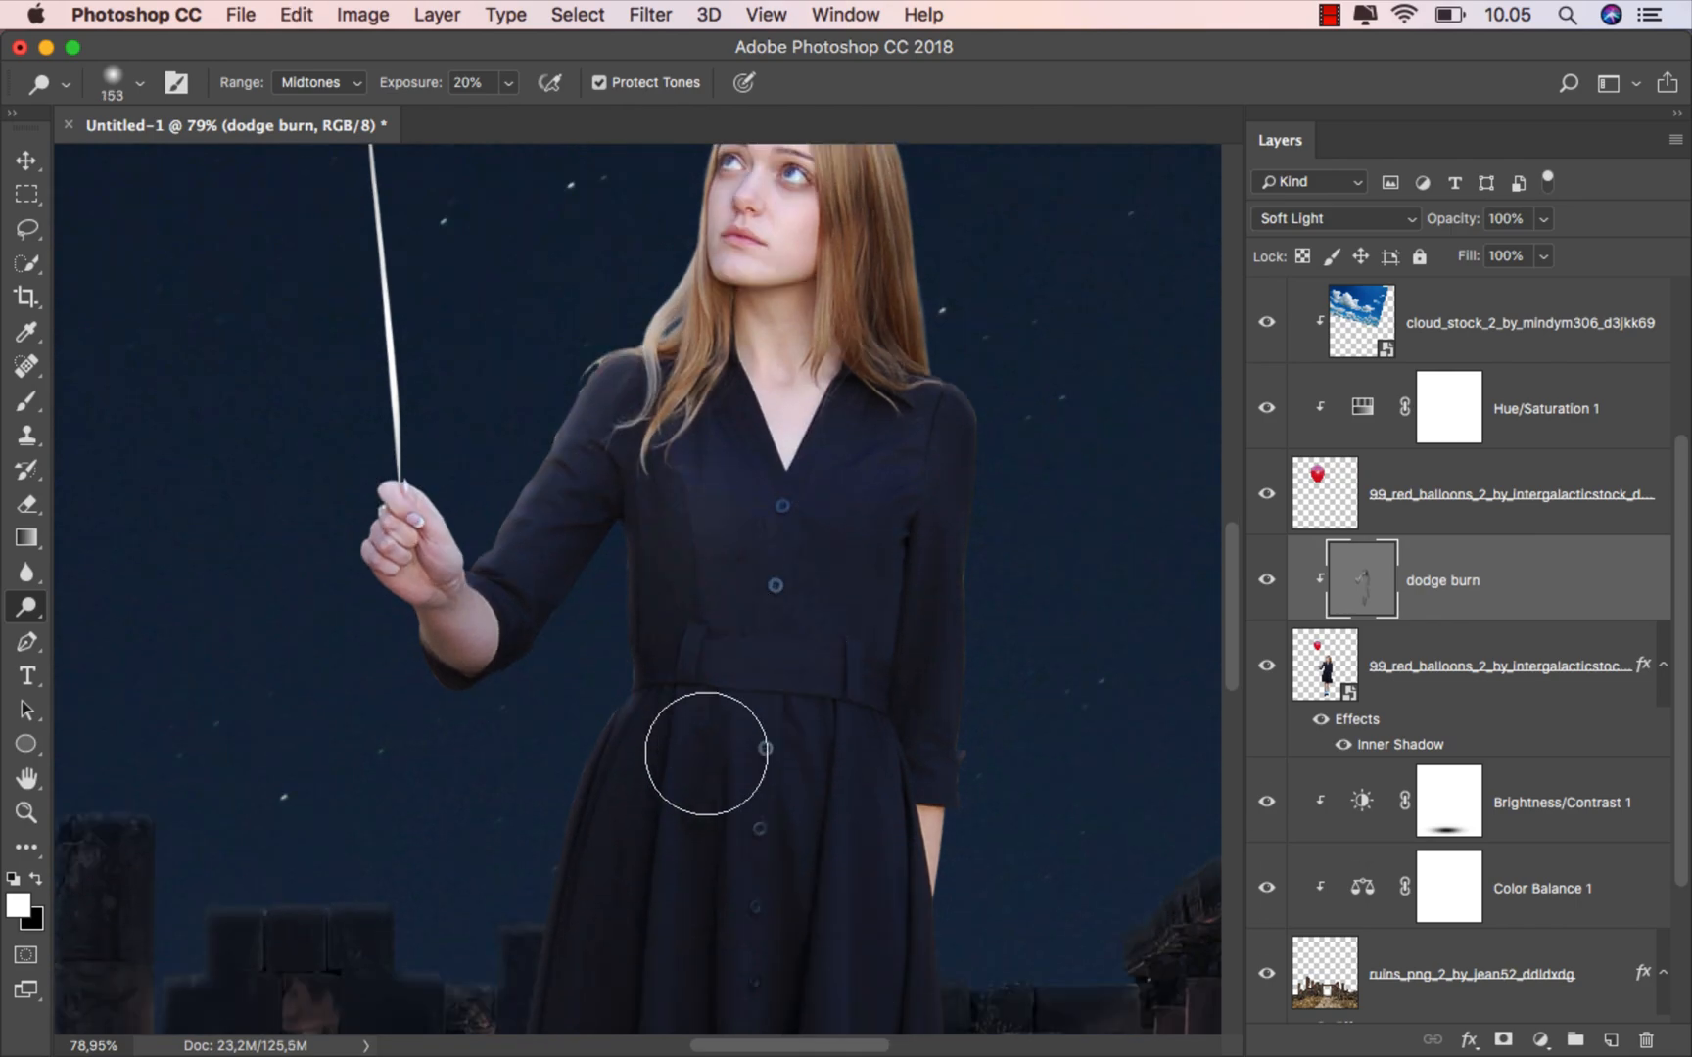
Dodge the lit outer edge and folds of the girl's skirt with a 98 px brush, reducing it to 70 px.
{"action": "scroll", "coordinate": [706, 752], "scroll_direction": "down", "scroll_amount": 3}
{"action": "left_click_drag", "start_coordinate": [672, 634], "coordinate": [619, 623]}
{"action": "scroll", "coordinate": [510, 880], "scroll_direction": "down", "scroll_amount": 3}
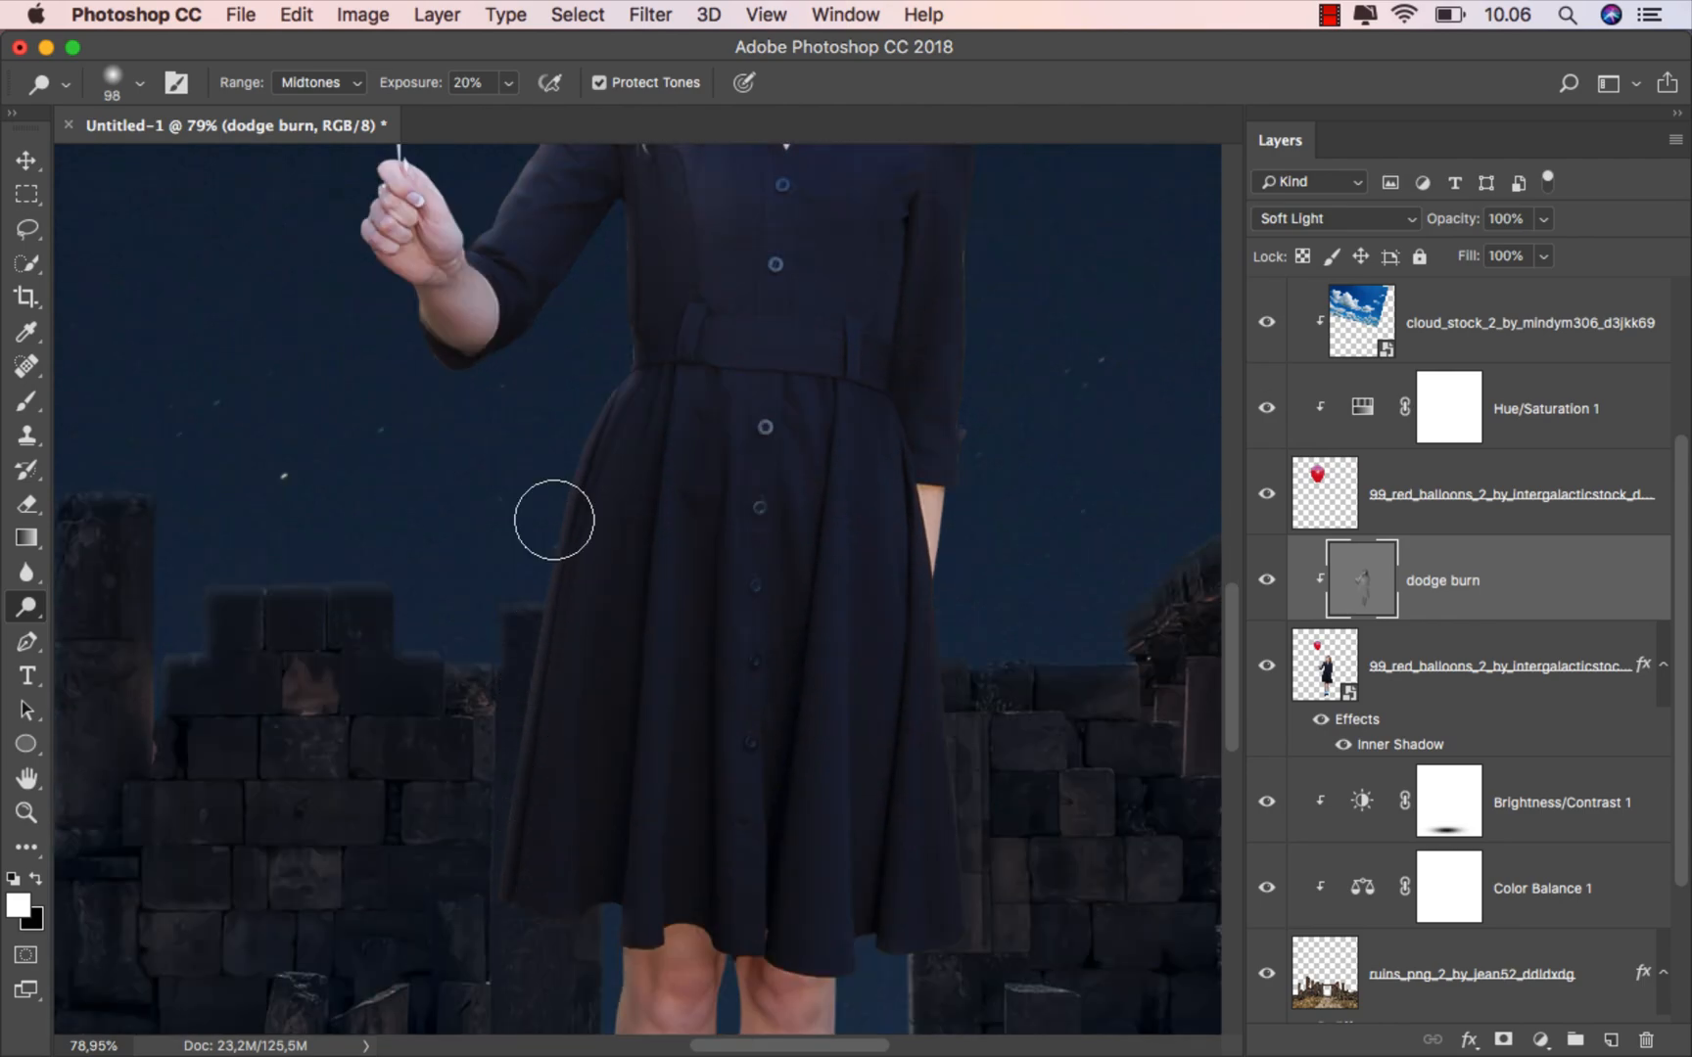
{"action": "mouse_move", "coordinate": [554, 520]}
{"action": "left_mouse_down"}
{"action": "mouse_move", "coordinate": [468, 911]}
{"action": "mouse_move", "coordinate": [581, 363]}
{"action": "mouse_move", "coordinate": [464, 903]}
{"action": "mouse_move", "coordinate": [601, 379]}
{"action": "mouse_move", "coordinate": [631, 389]}
{"action": "left_mouse_up"}
{"action": "scroll", "coordinate": [647, 407], "scroll_direction": "up", "scroll_amount": 3}
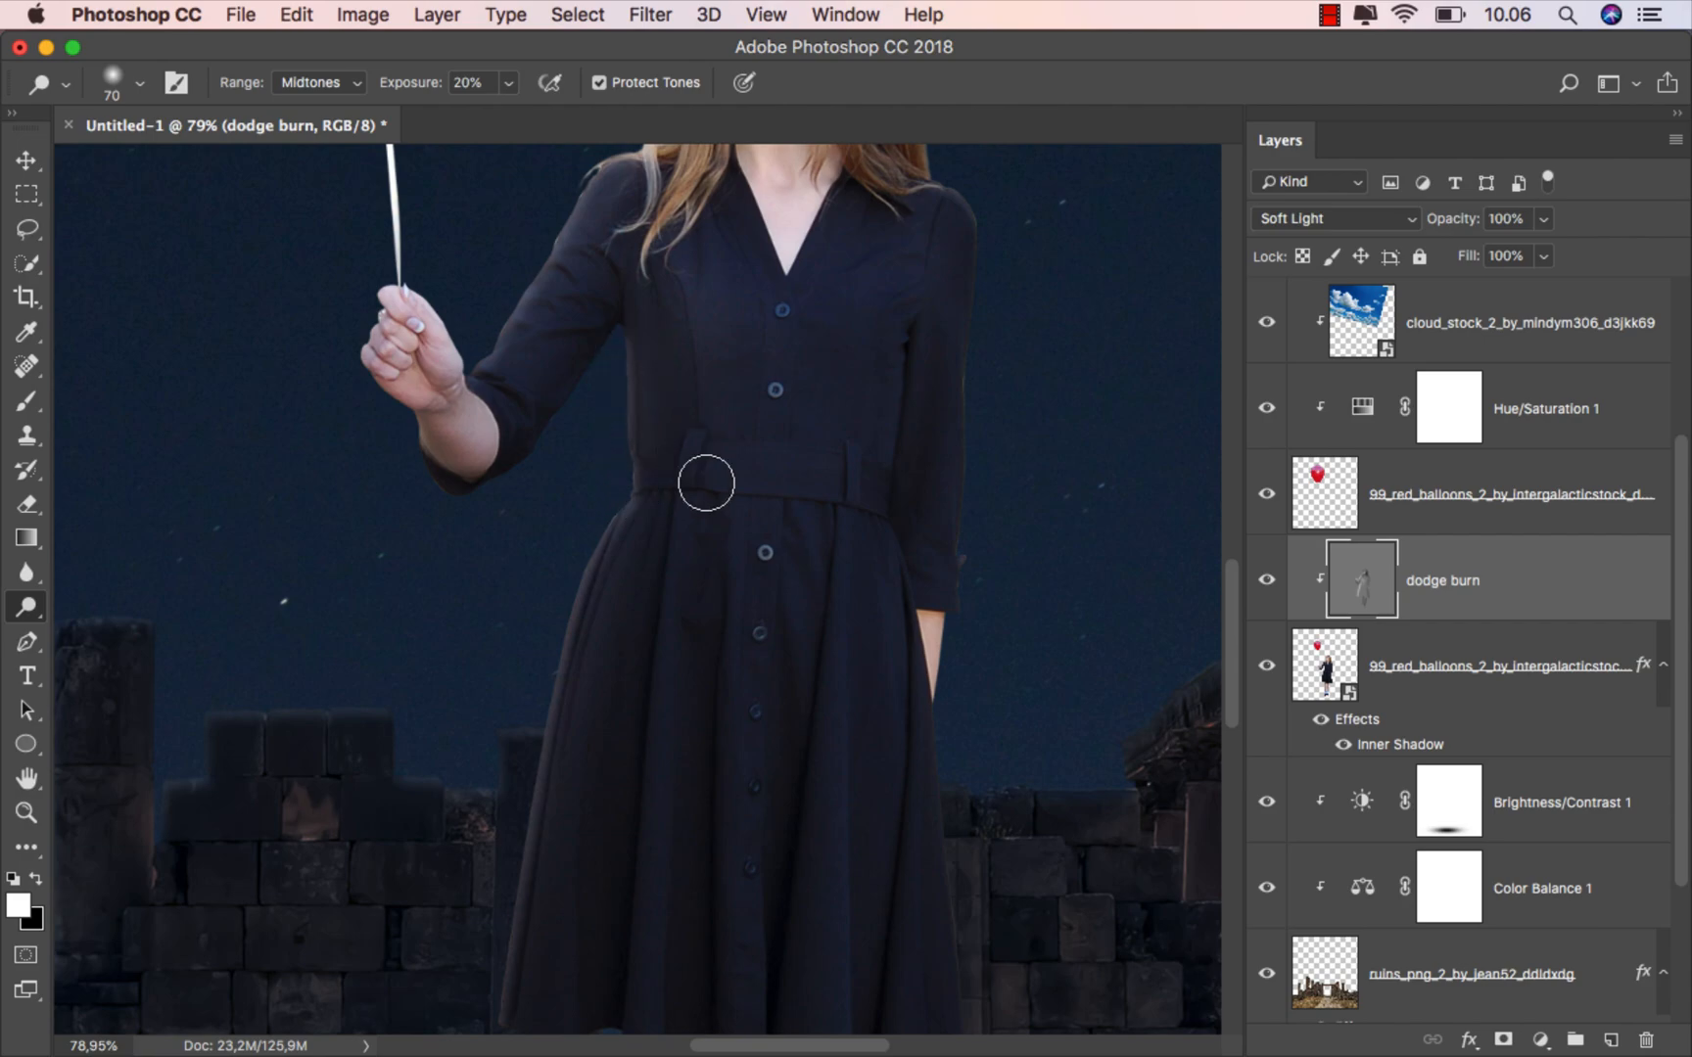
Dodge highlights along the lit edges of both legs, using a 47 px brush and a 30 px brush for the inner edge.
{"action": "scroll", "coordinate": [666, 460], "scroll_direction": "down", "scroll_amount": 3}
{"action": "scroll", "coordinate": [528, 685], "scroll_direction": "down", "scroll_amount": 2}
{"action": "scroll", "coordinate": [548, 636], "scroll_direction": "down", "scroll_amount": 5}
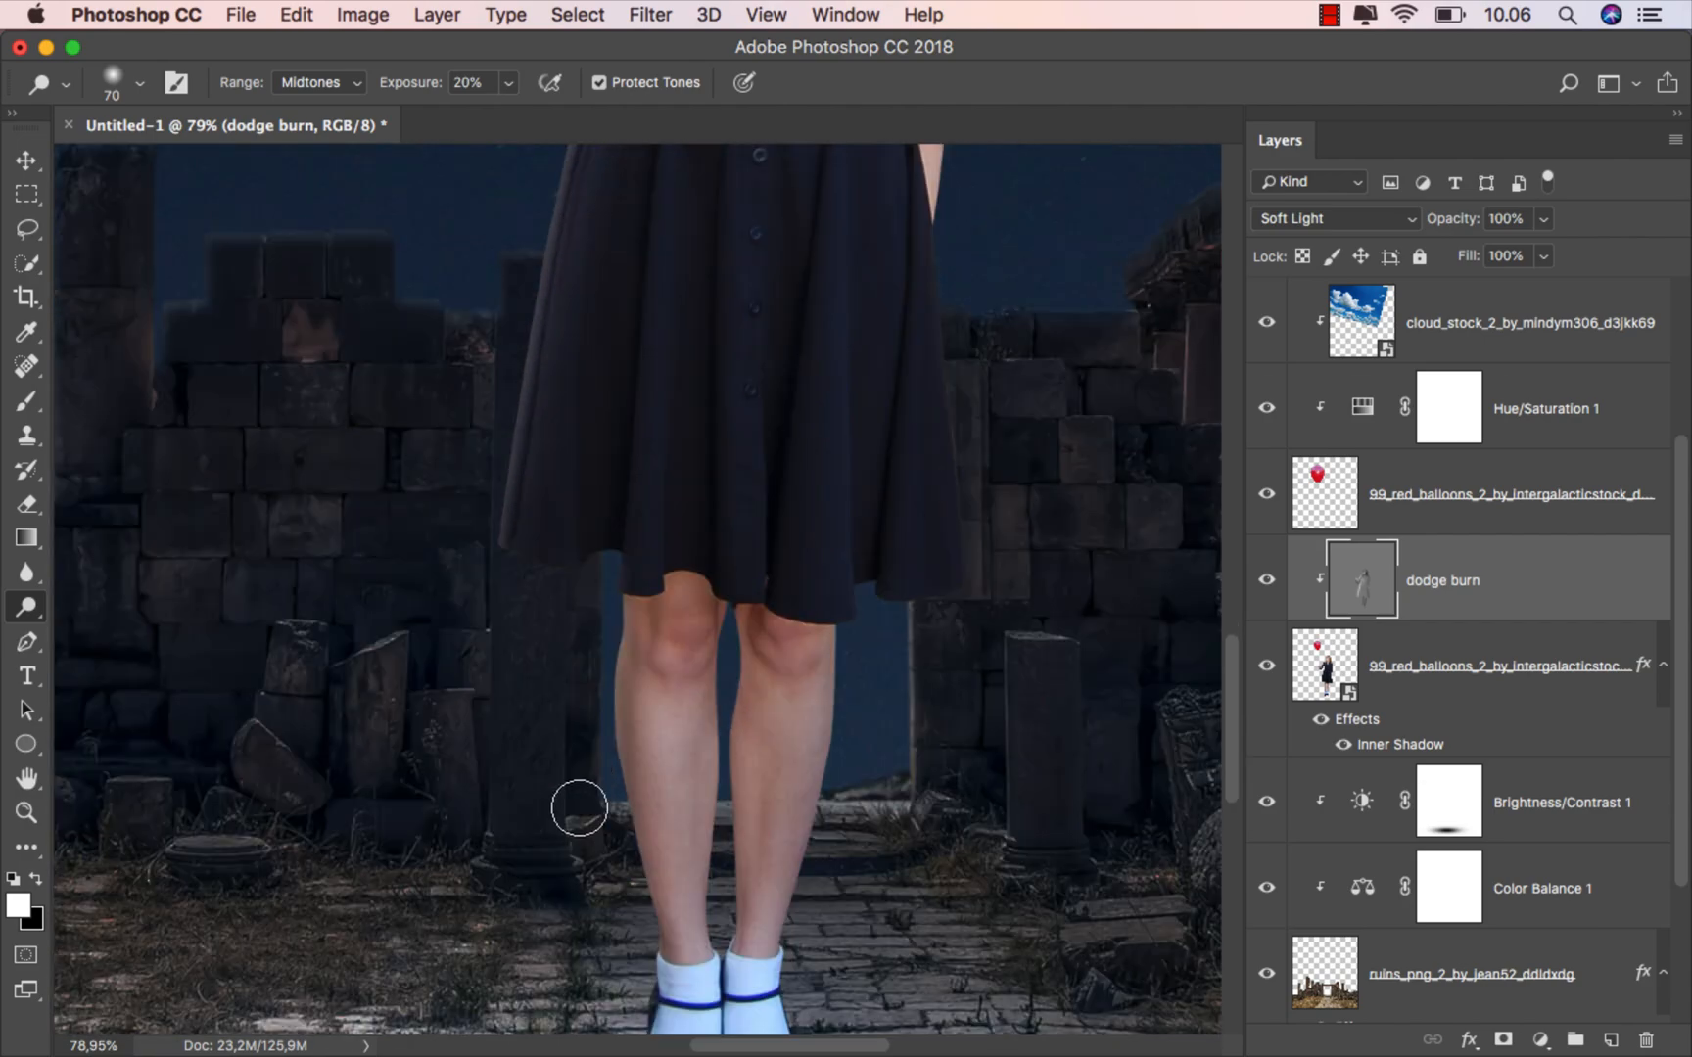
{"action": "left_click_drag", "start_coordinate": [597, 680], "coordinate": [576, 679]}
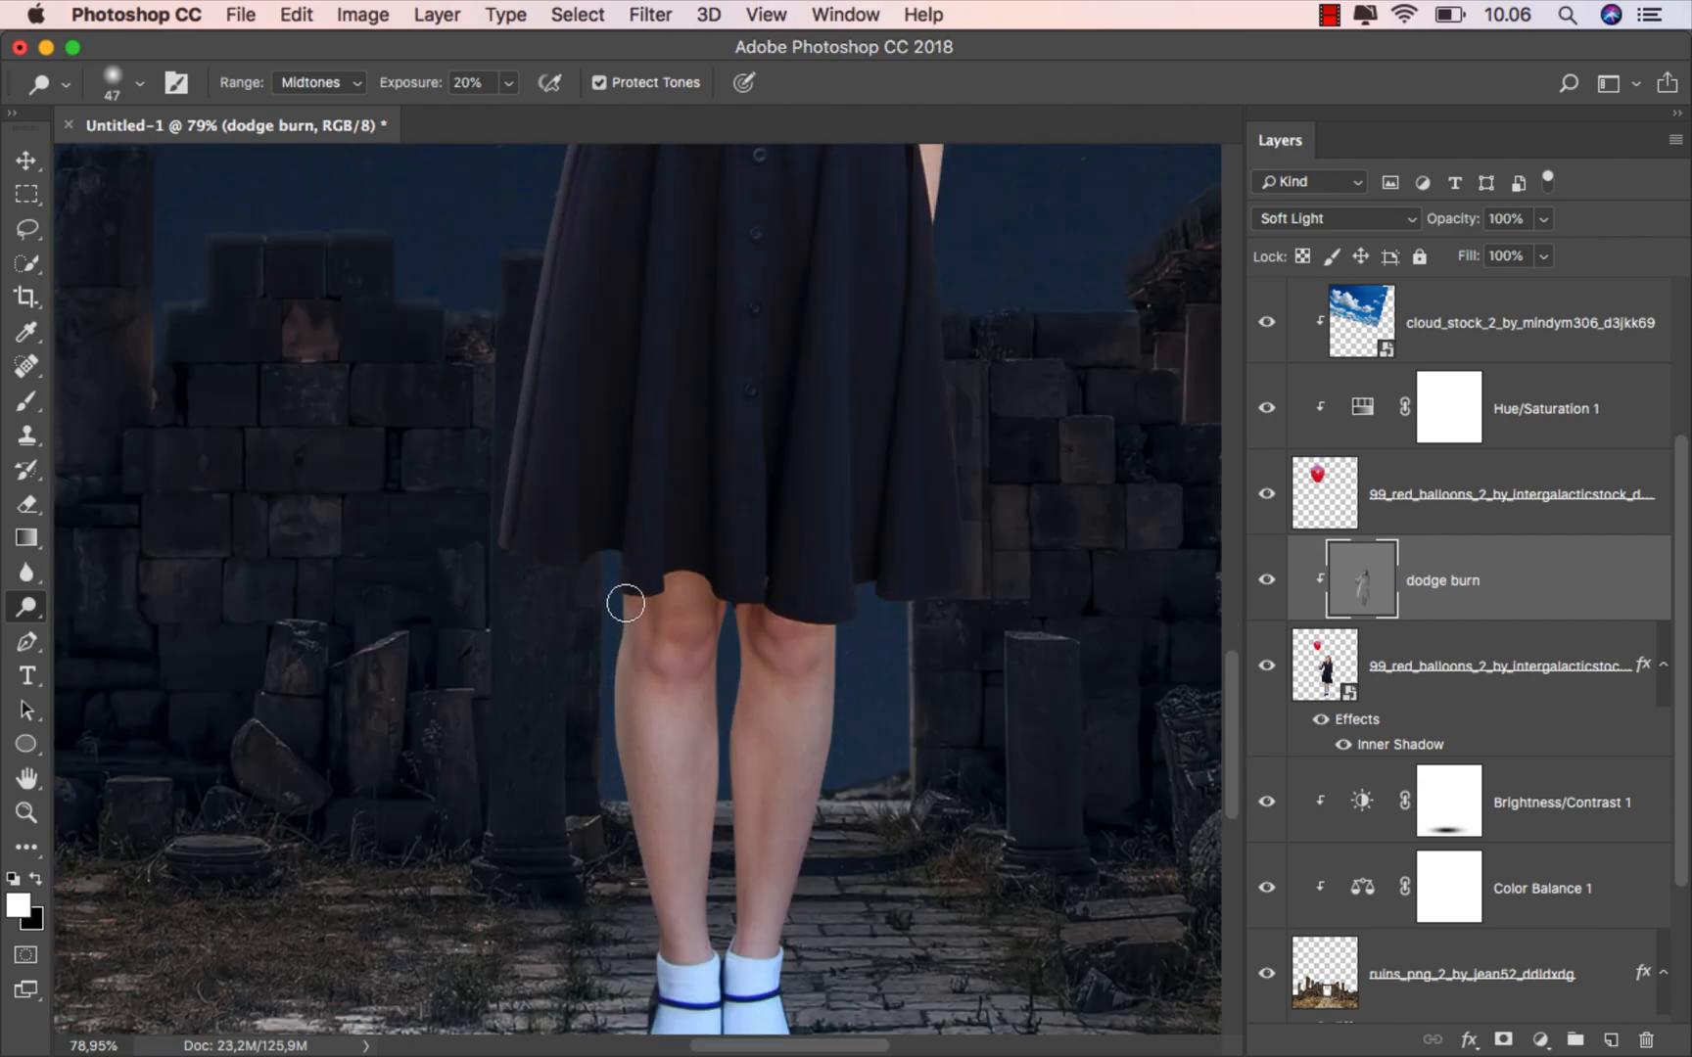
{"action": "scroll", "coordinate": [625, 603], "scroll_direction": "down", "scroll_amount": 3}
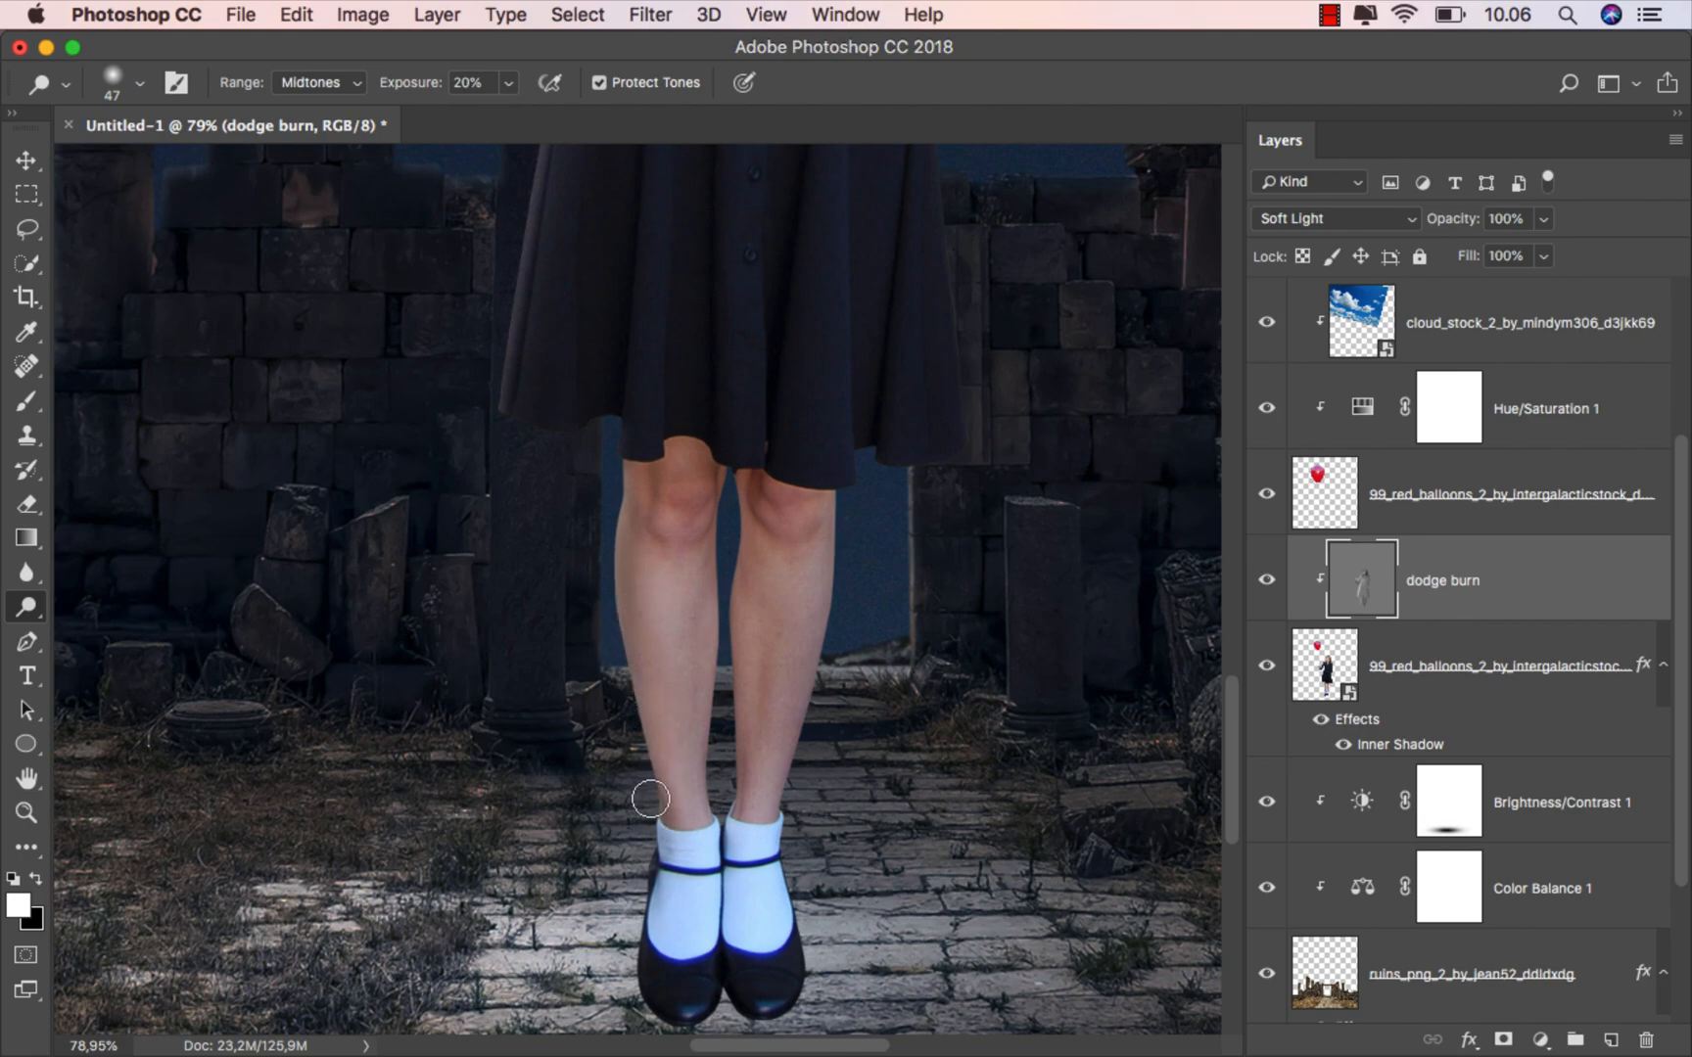
{"action": "scroll", "coordinate": [646, 761], "scroll_direction": "down", "scroll_amount": 2}
{"action": "scroll", "coordinate": [755, 632], "scroll_direction": "up", "scroll_amount": 6}
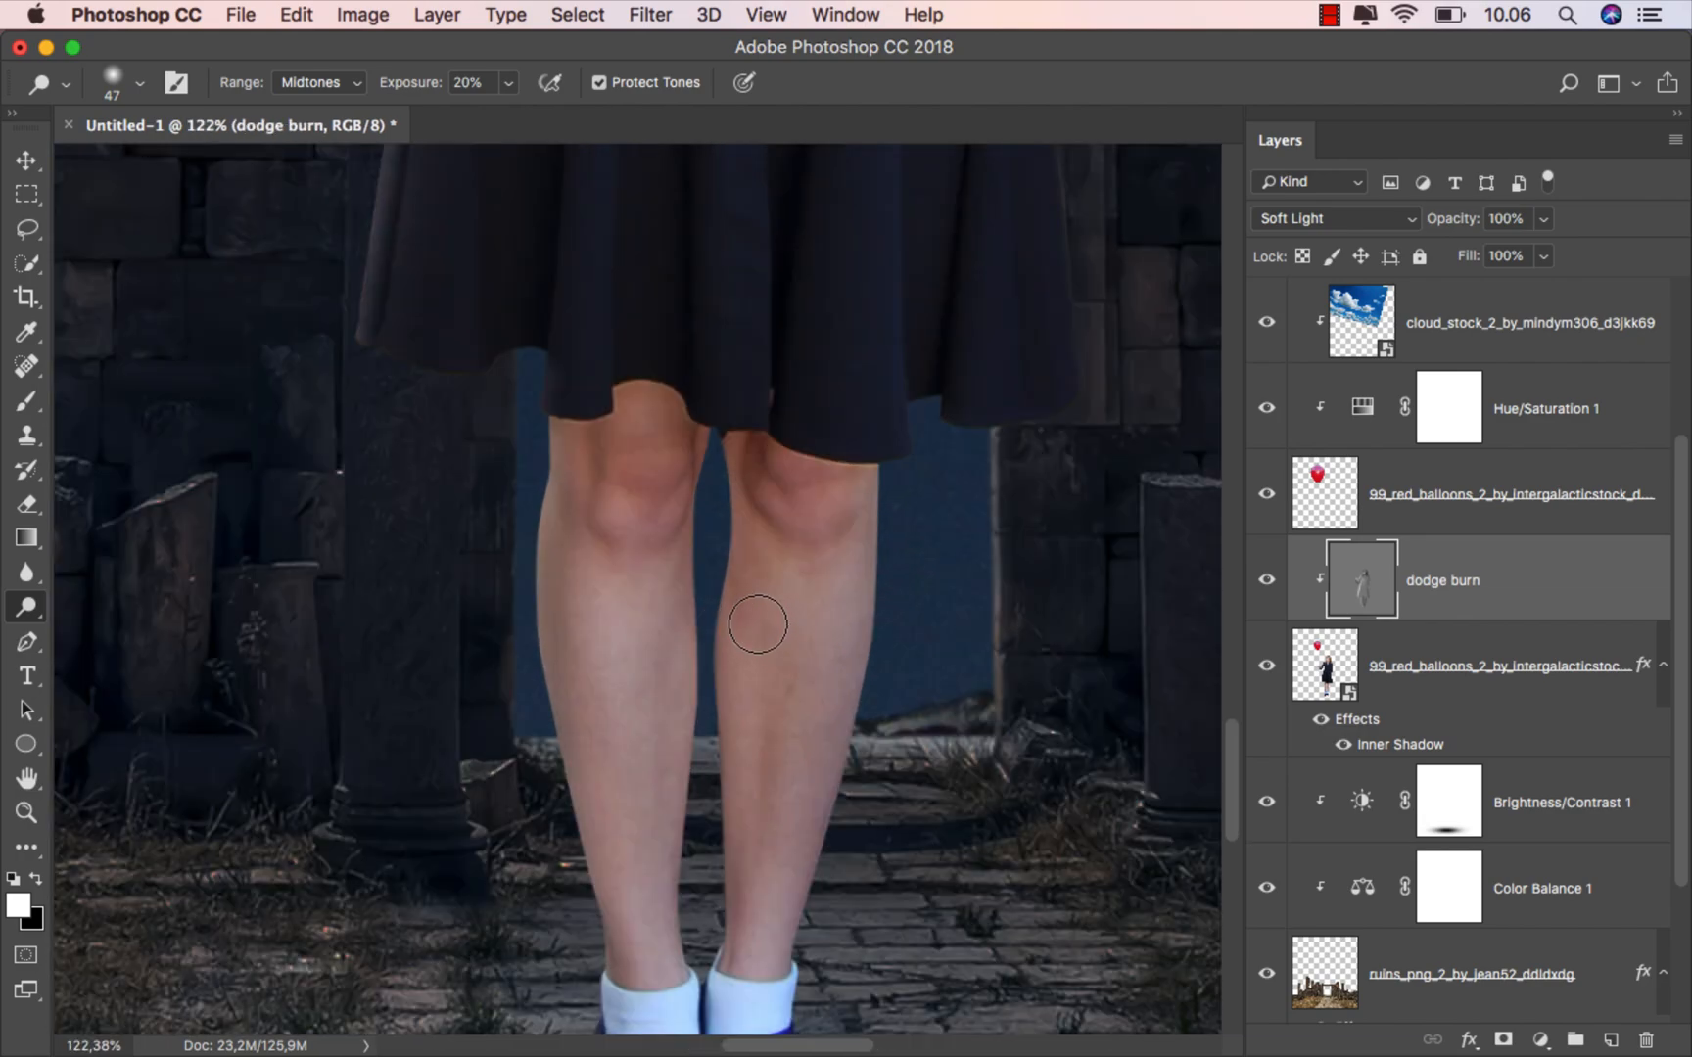
{"action": "left_click_drag", "start_coordinate": [734, 603], "coordinate": [718, 603]}
{"action": "mouse_move", "coordinate": [722, 841]}
{"action": "left_mouse_down"}
{"action": "mouse_move", "coordinate": [711, 905]}
{"action": "mouse_move", "coordinate": [719, 597]}
{"action": "left_mouse_up"}
Compare the whole composite with the dodge burn layer hidden and shown.
{"action": "key", "text": "super+0"}
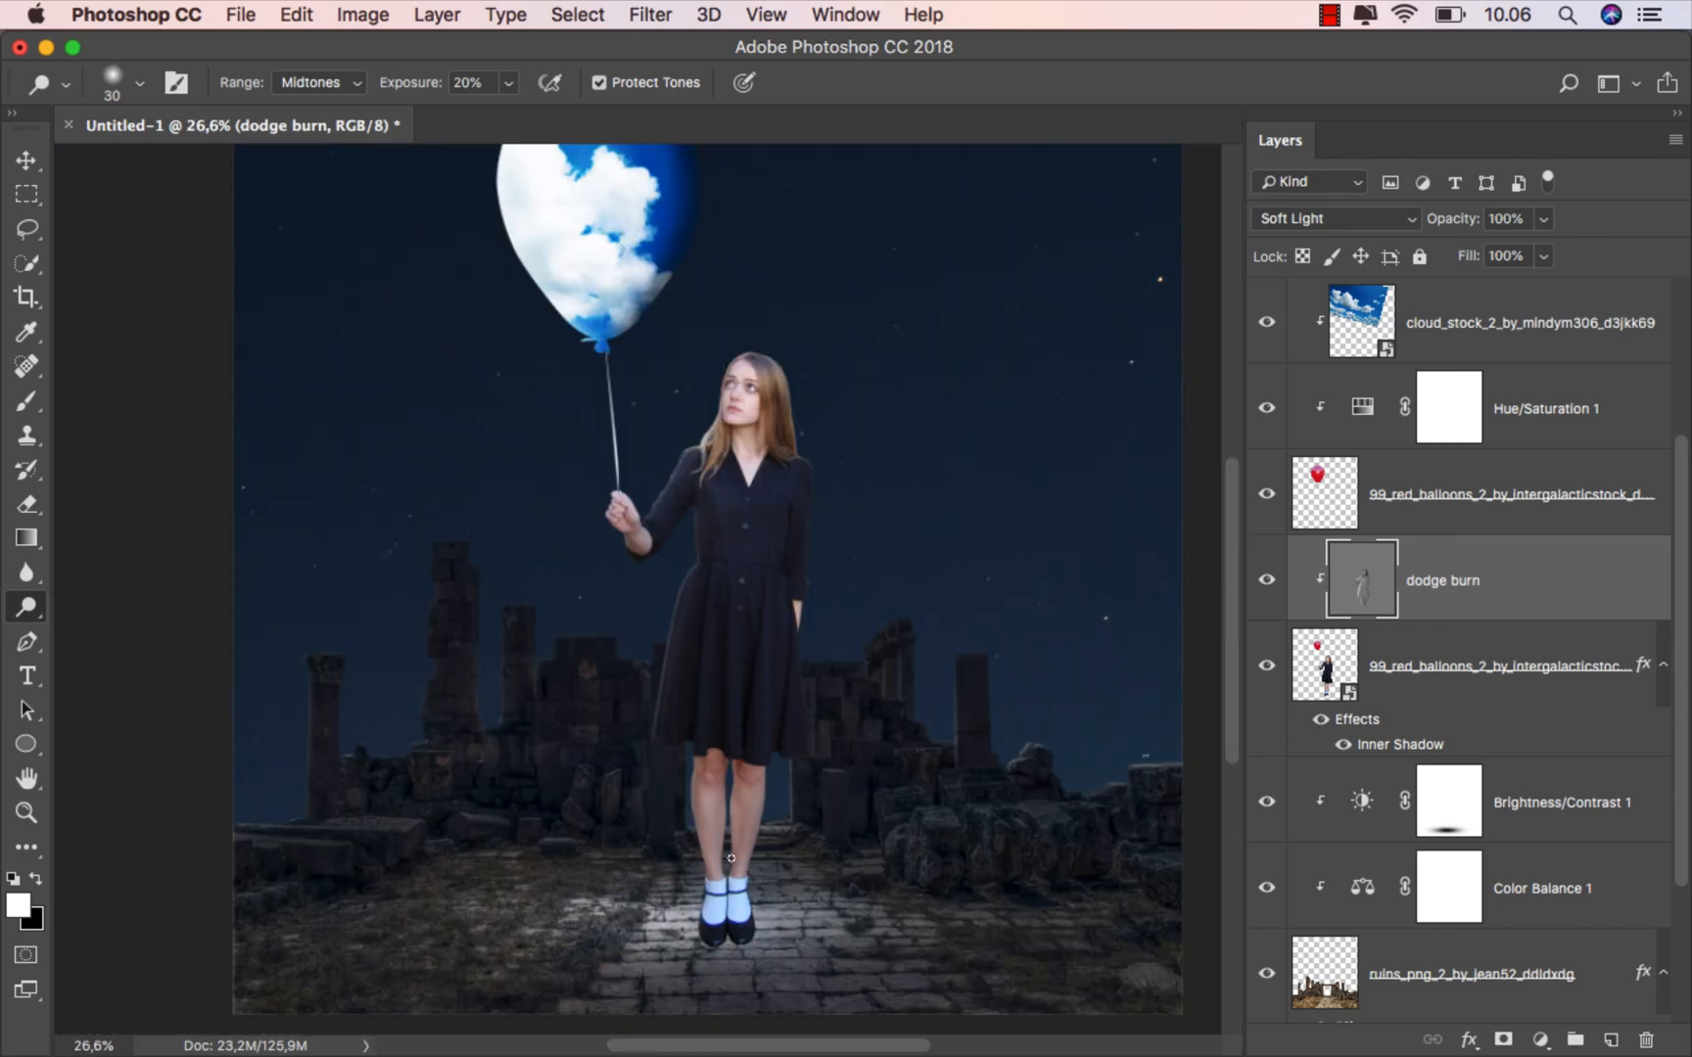
{"action": "scroll", "coordinate": [720, 858], "scroll_direction": "down", "scroll_amount": 2}
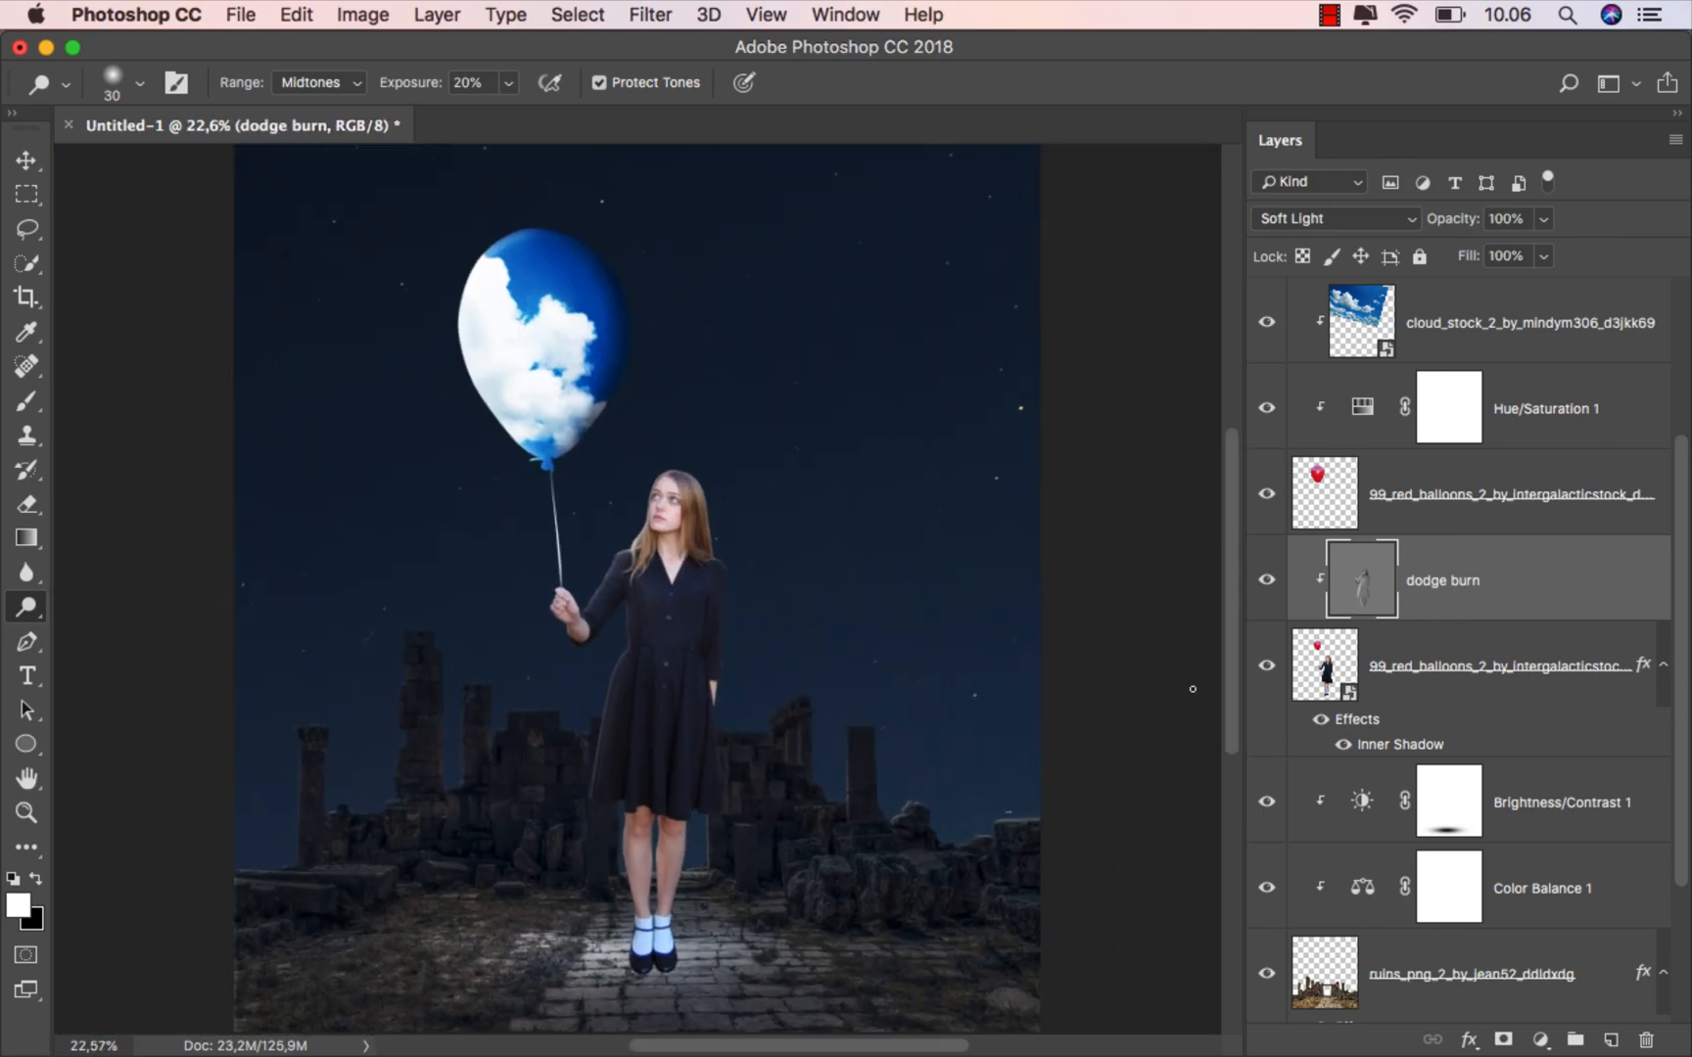
{"action": "left_click", "coordinate": [1269, 584]}
{"action": "left_click", "coordinate": [1266, 583]}
Add a new layer named light directly above the benjamin-cole-226806-unsplash sky layer.
{"action": "scroll", "coordinate": [1669, 685], "scroll_direction": "down", "scroll_amount": 5}
{"action": "left_click", "coordinate": [1462, 901]}
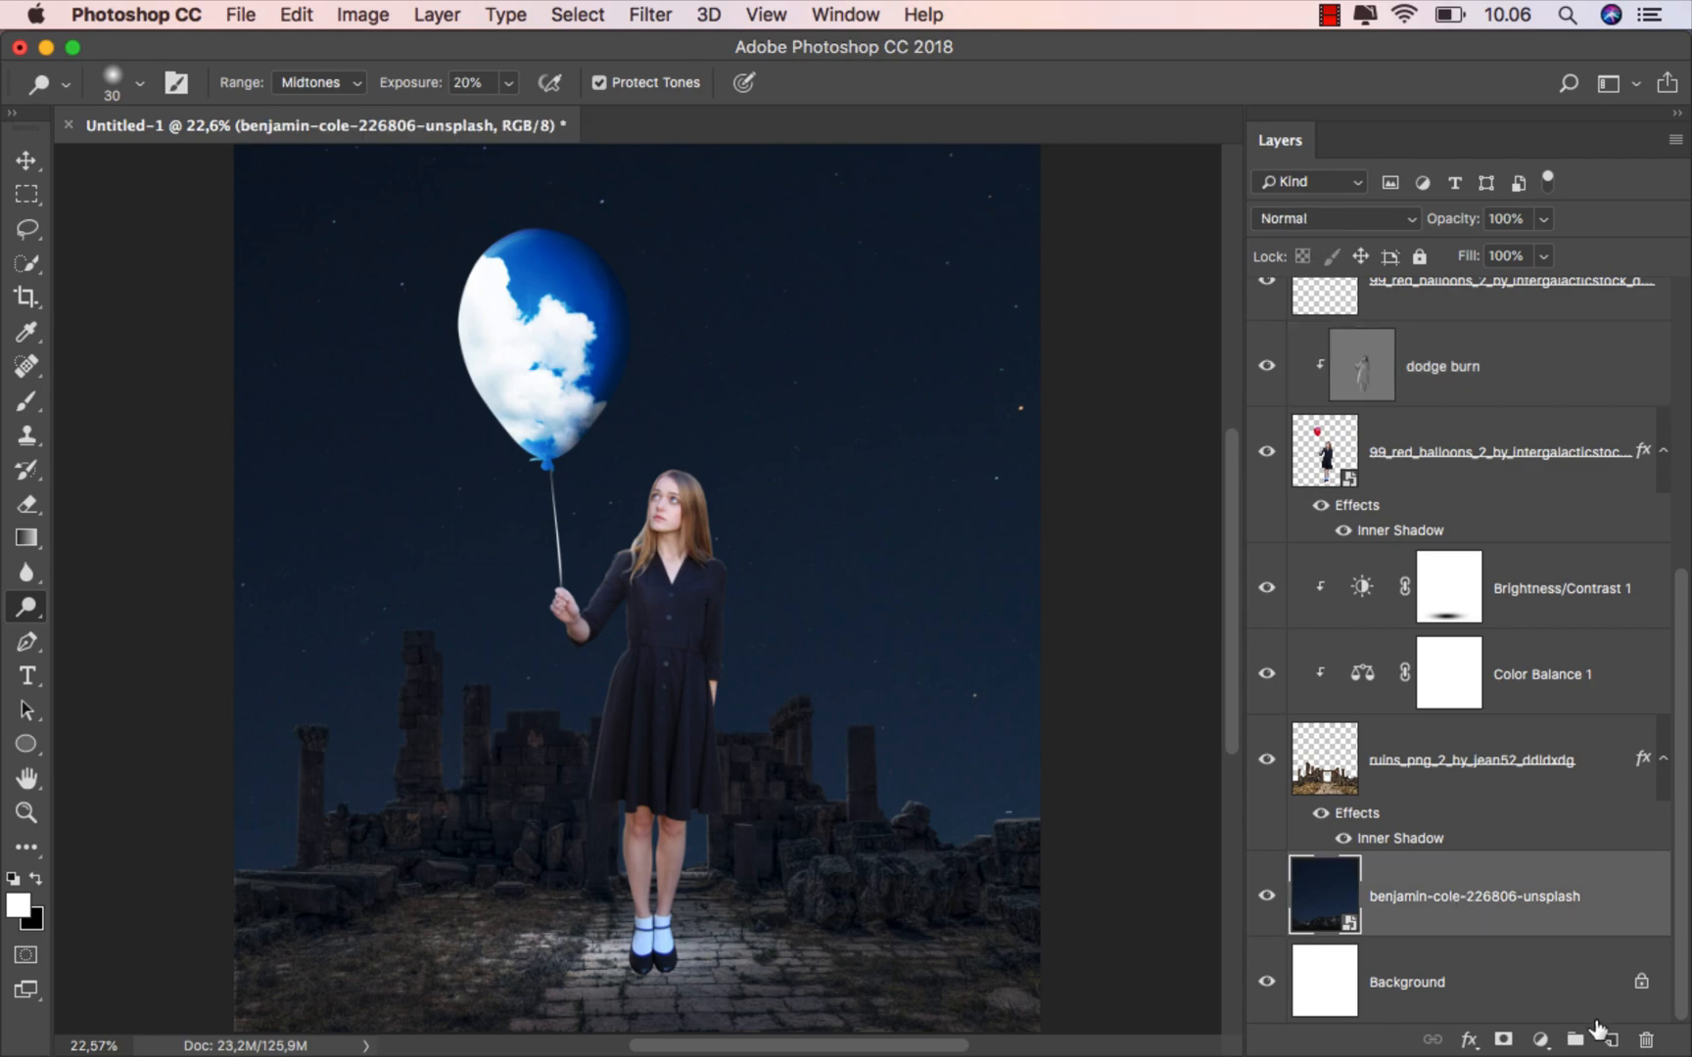
{"action": "left_click", "coordinate": [1611, 1040]}
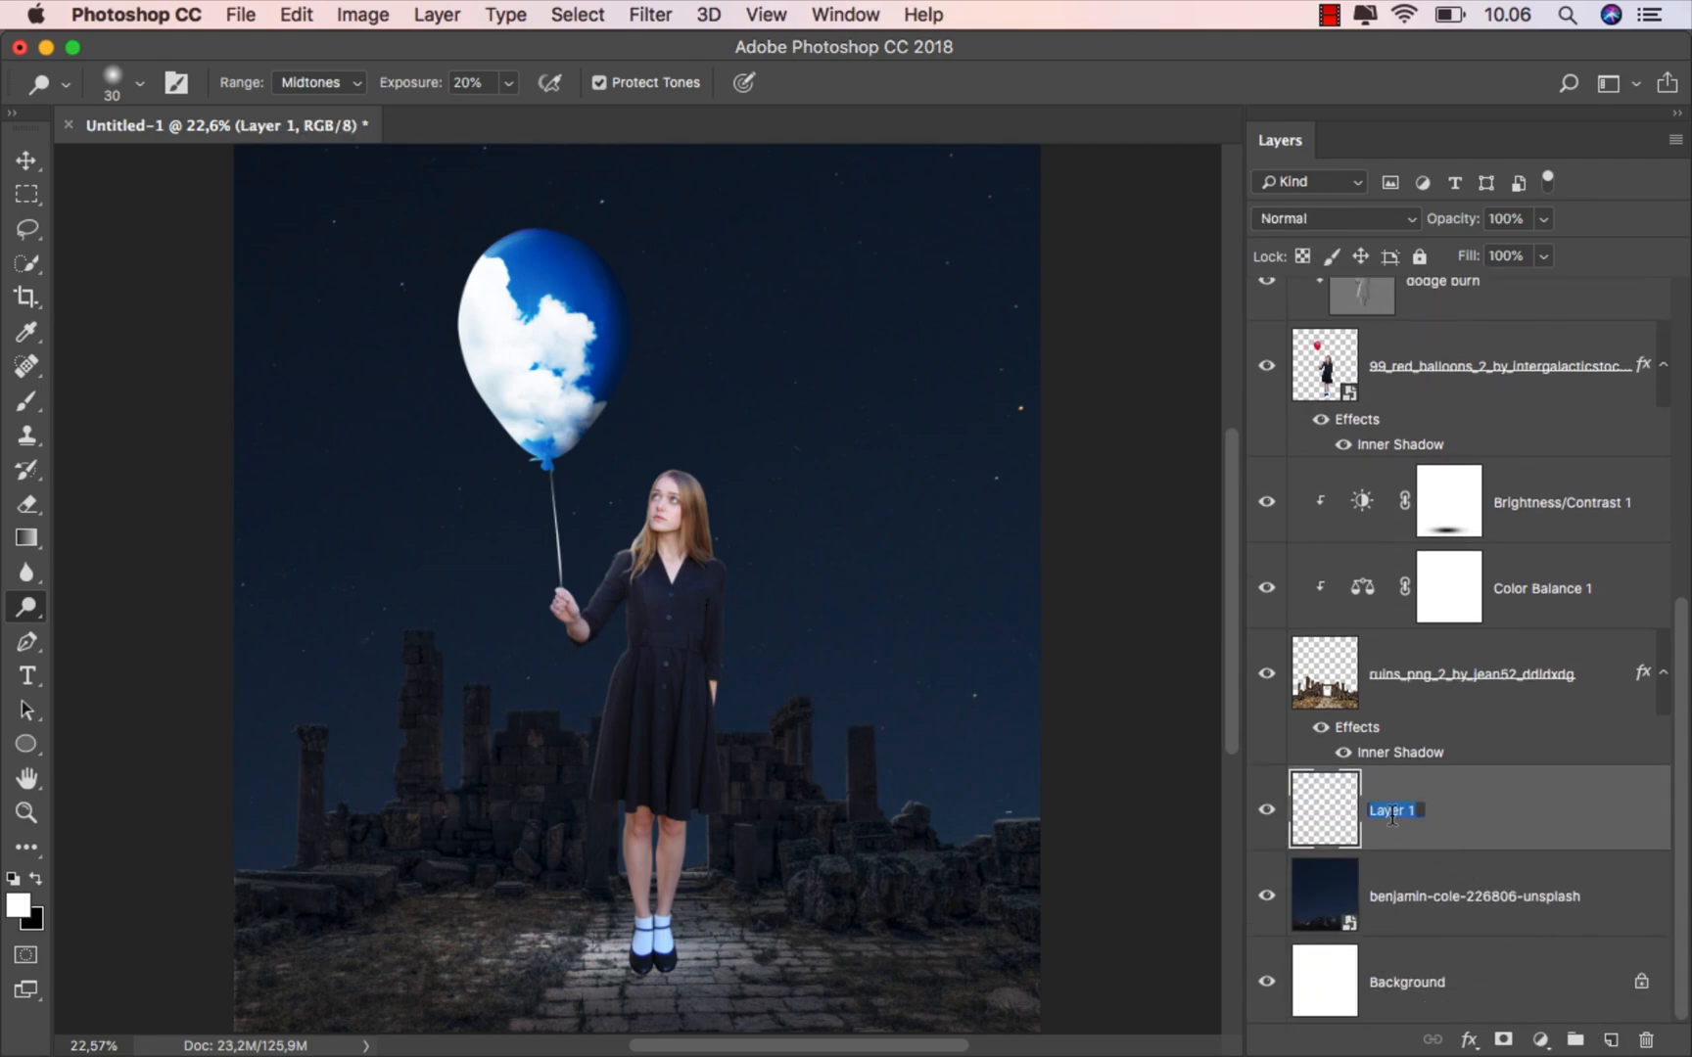
{"action": "key", "text": "BackSpace"}
{"action": "key", "text": "Return"}
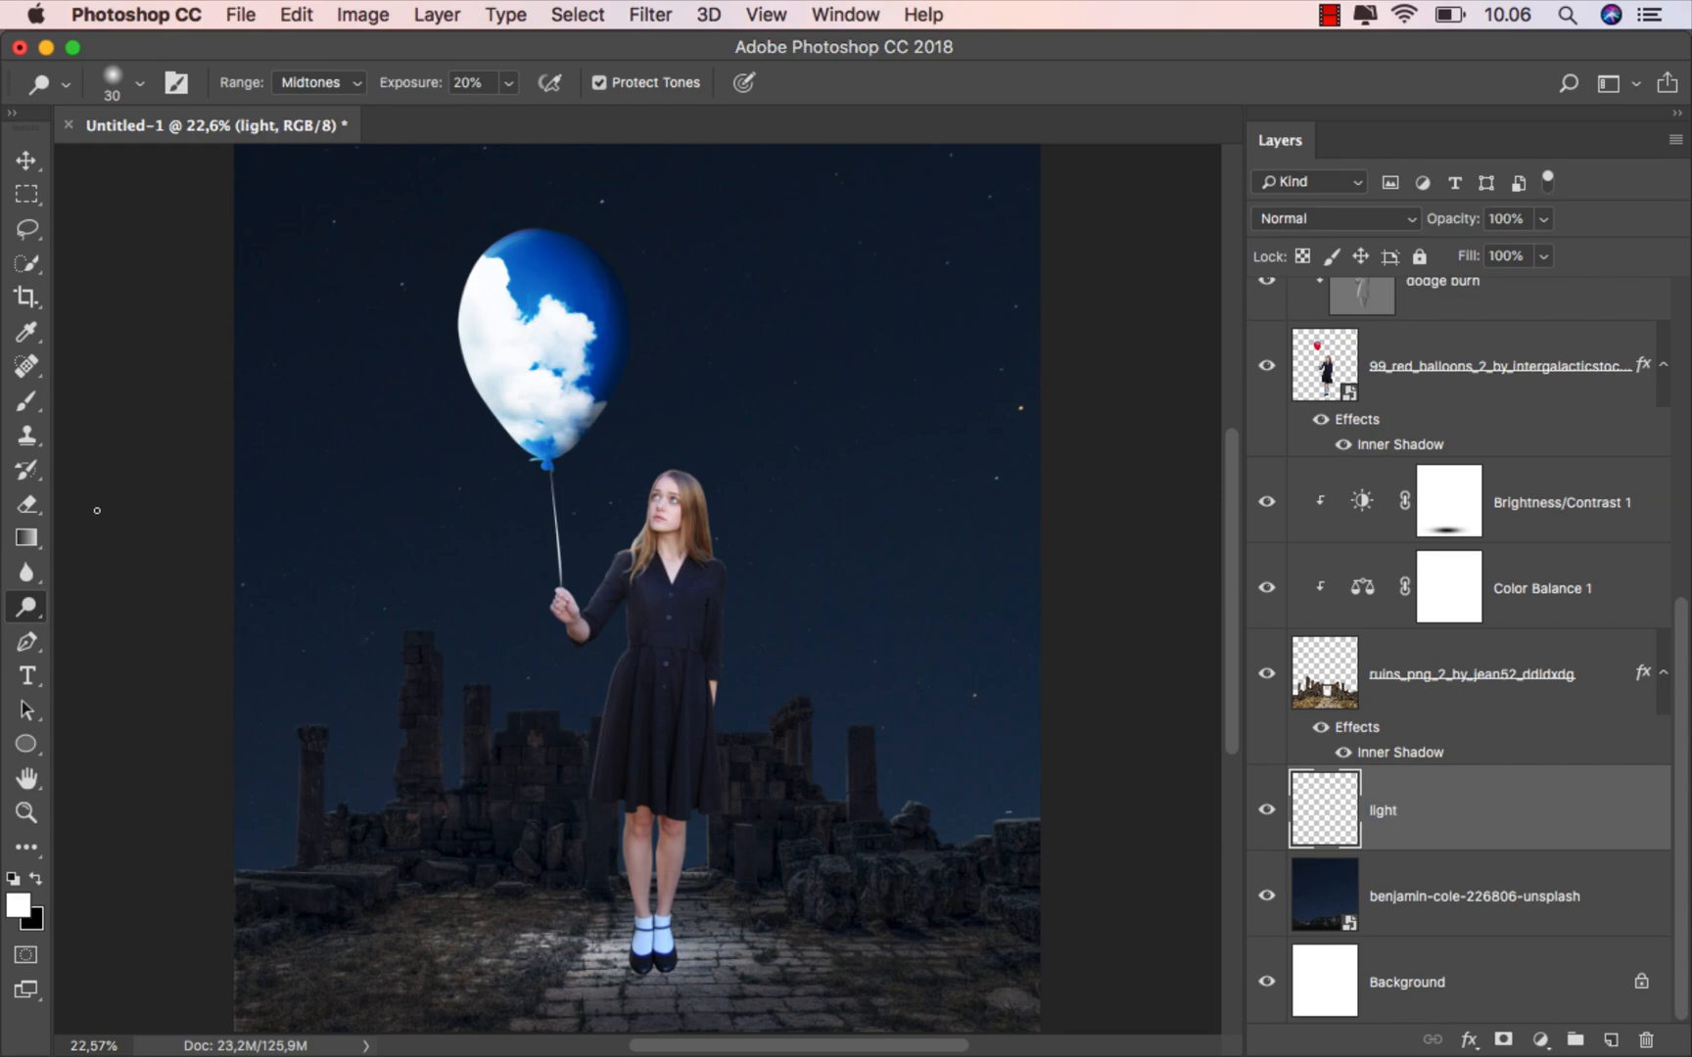
Paint a soft glow behind the balloon with a 784 px brush at 100% opacity, using blue sampled from the balloon.
{"action": "left_click_drag", "start_coordinate": [26, 400], "coordinate": [70, 404]}
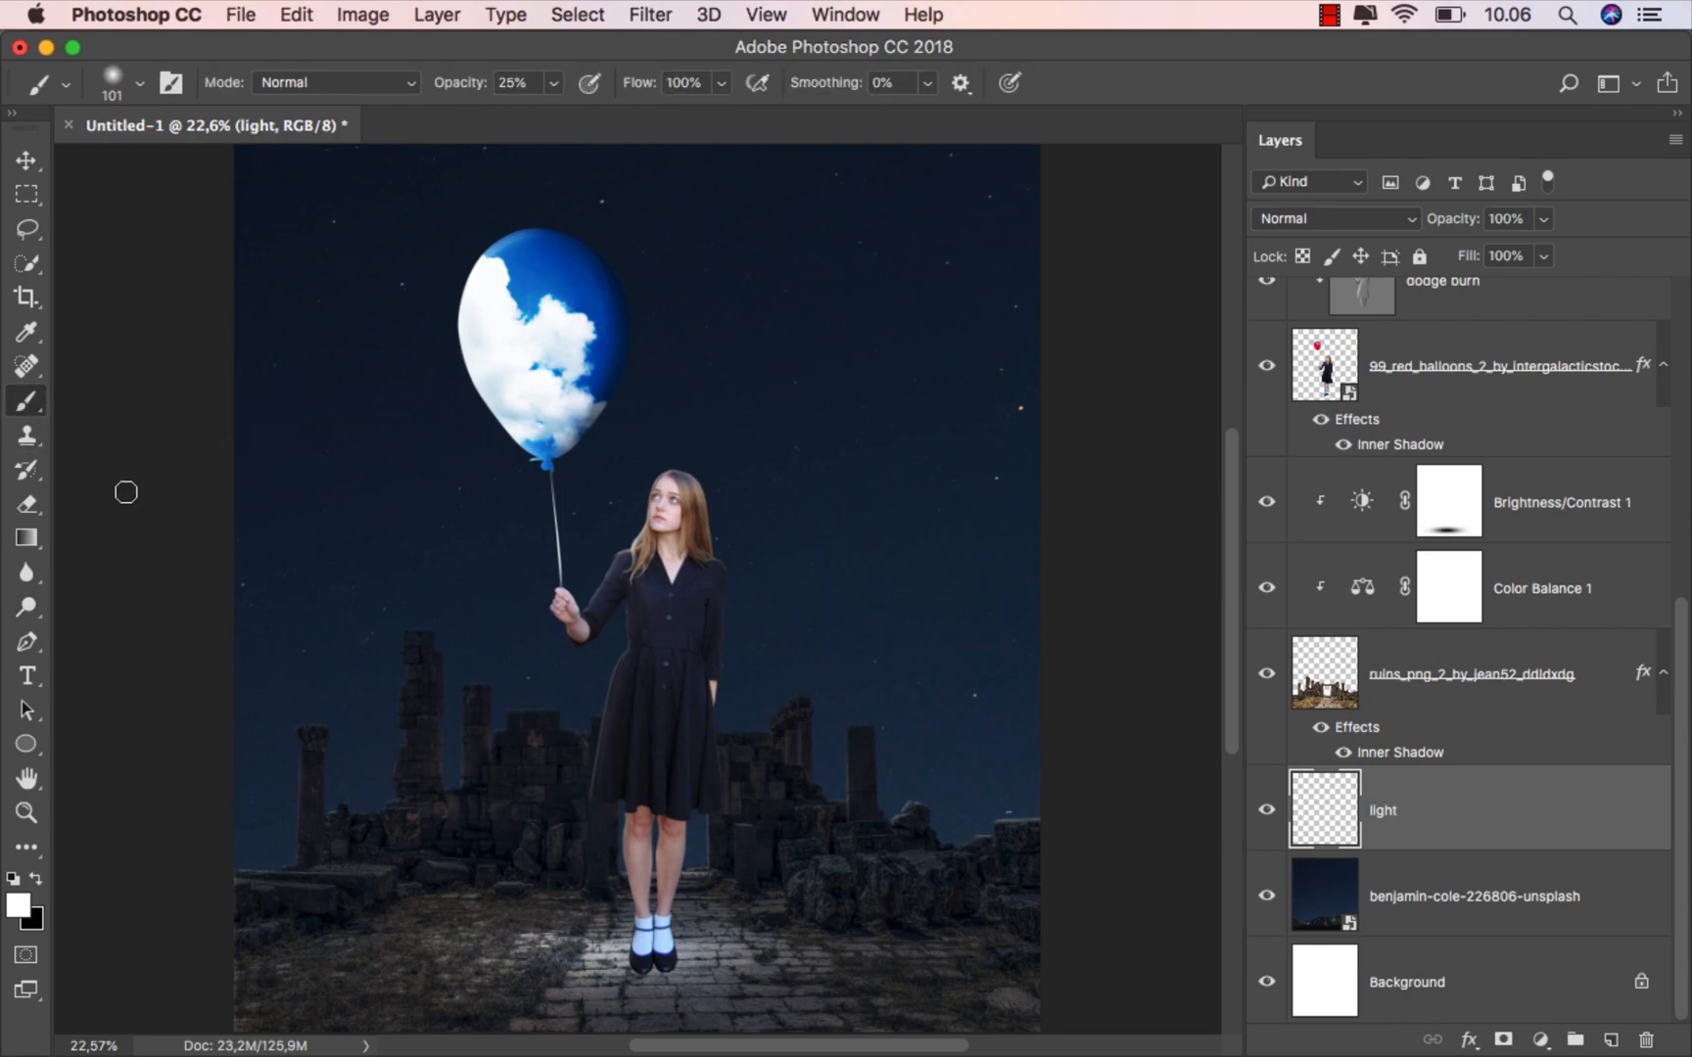
{"action": "left_click_drag", "start_coordinate": [599, 339], "coordinate": [556, 282]}
{"action": "left_click_drag", "start_coordinate": [556, 347], "coordinate": [657, 352]}
{"action": "left_click", "coordinate": [553, 82]}
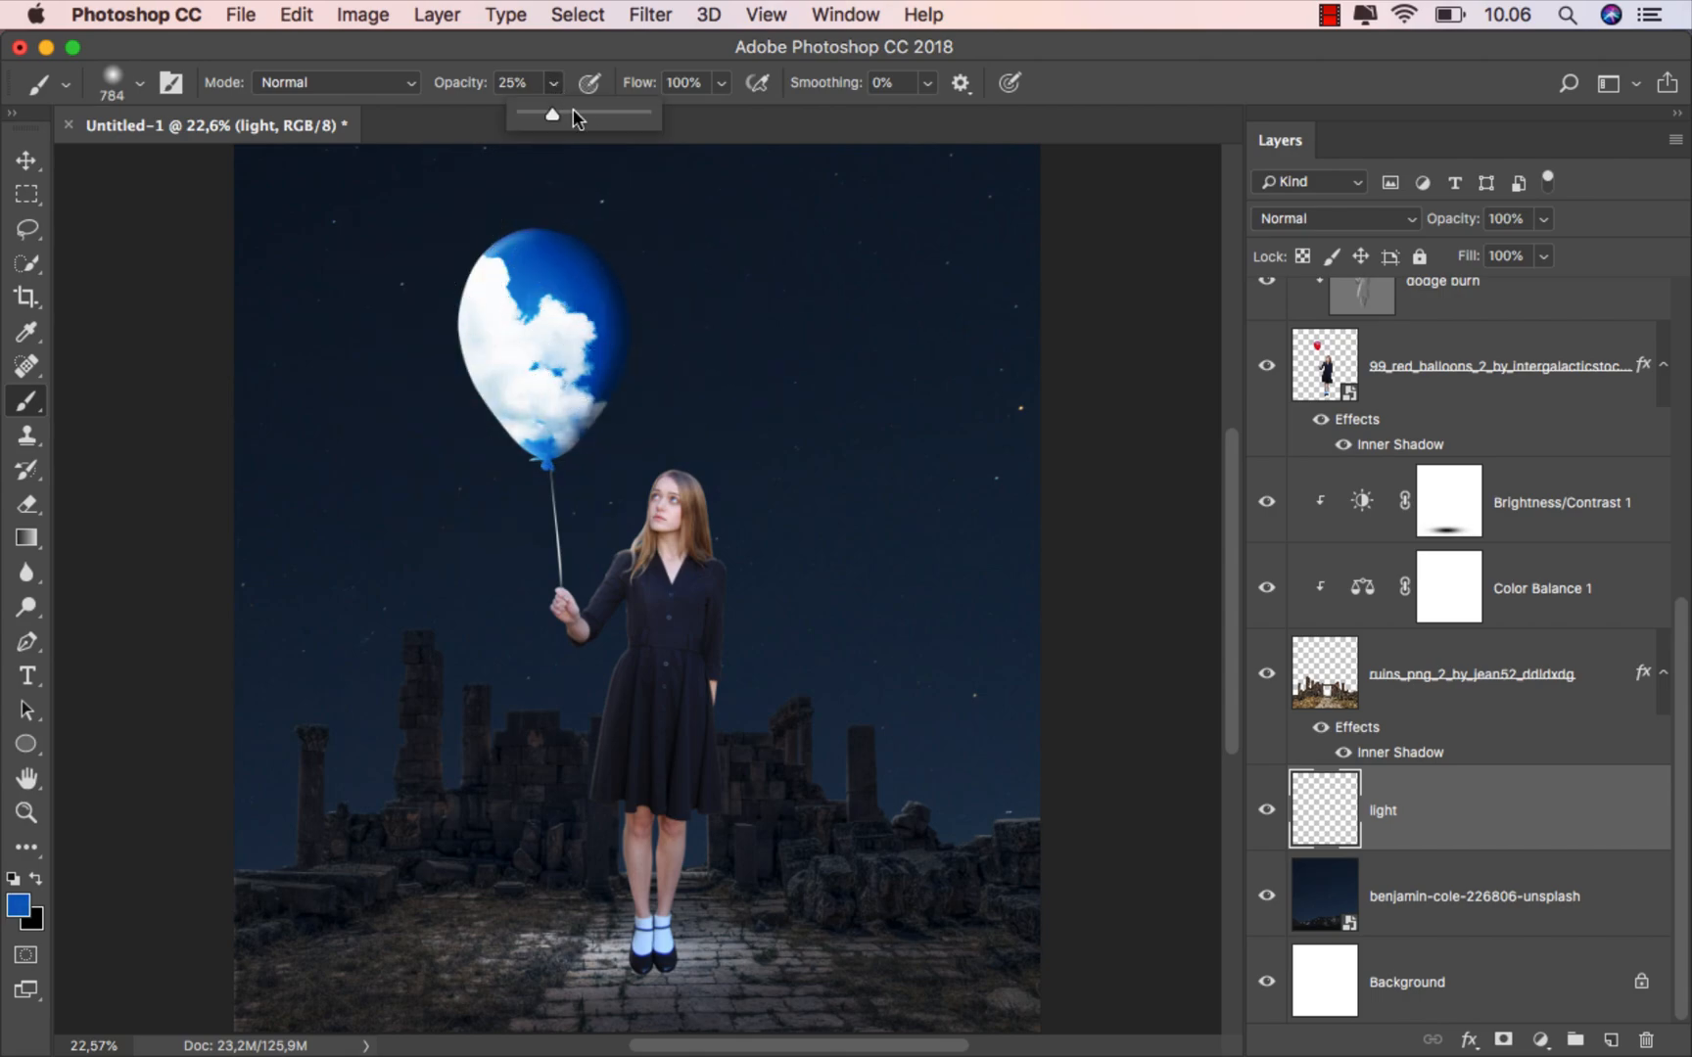
{"action": "left_click_drag", "start_coordinate": [568, 114], "coordinate": [695, 128]}
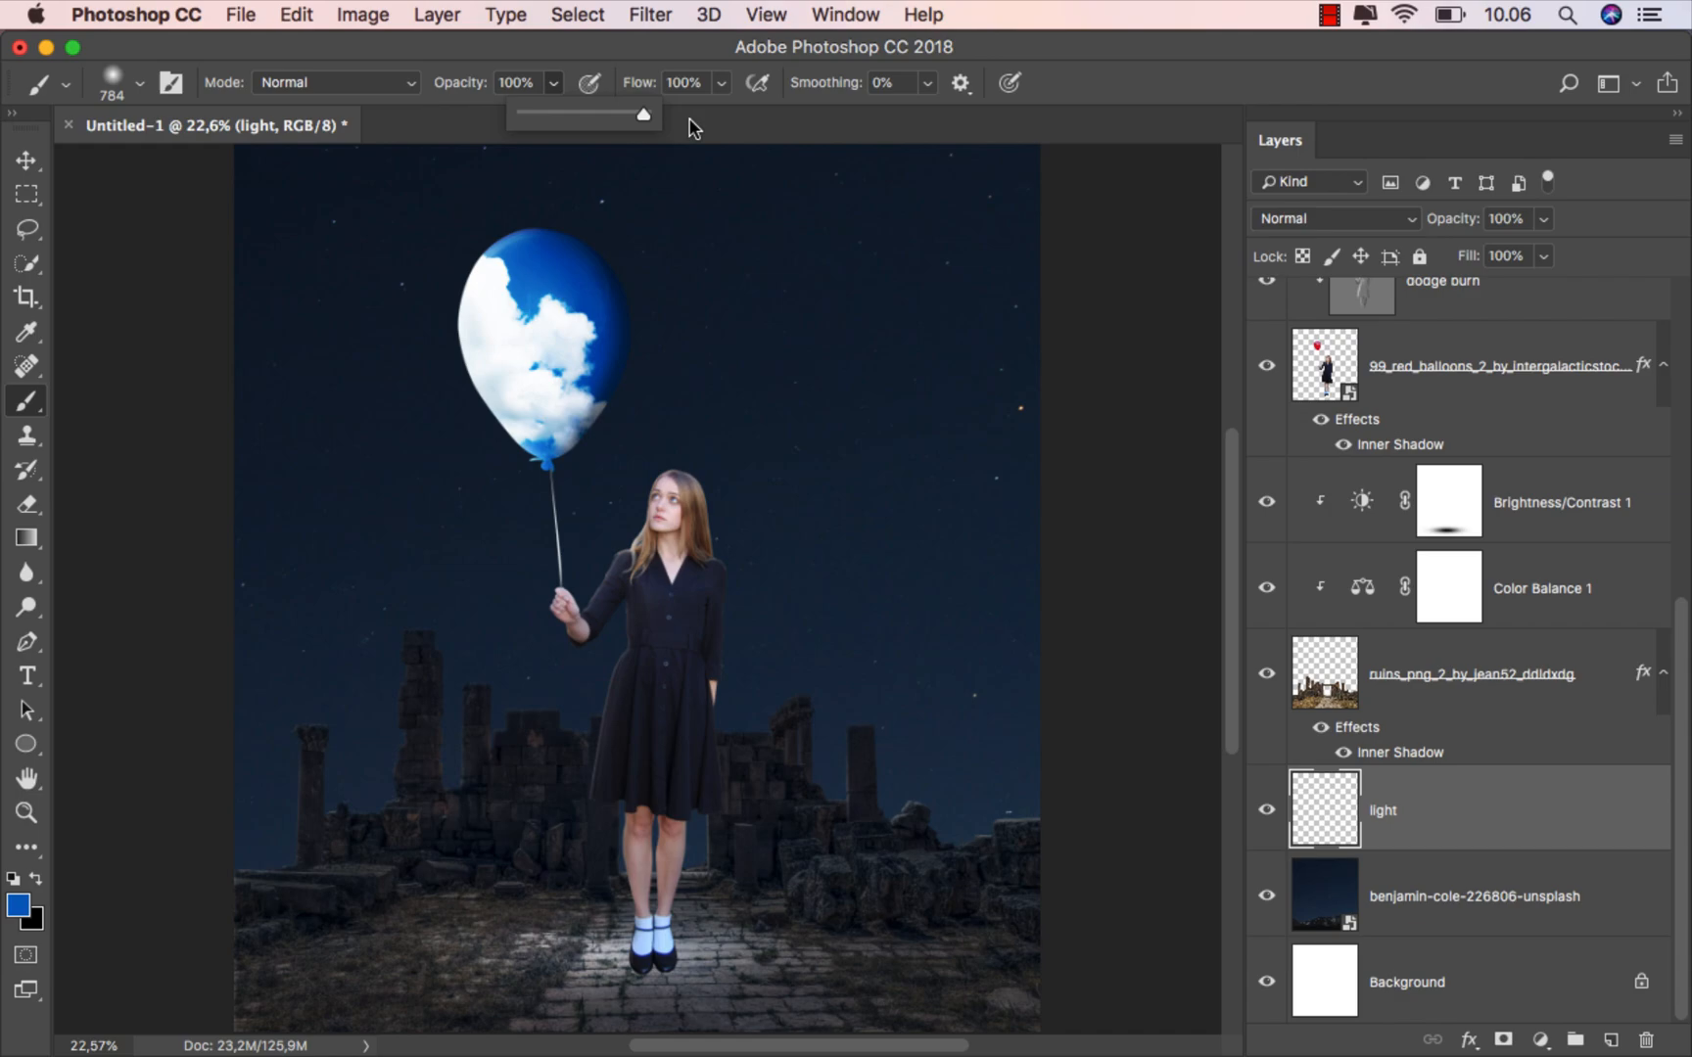
{"action": "left_click", "coordinate": [540, 333]}
Transform the blue glow to fit the balloon, scaling it to 106.99% width and 140.15% height and rotating it -10.26°.
{"action": "key", "text": "super+t"}
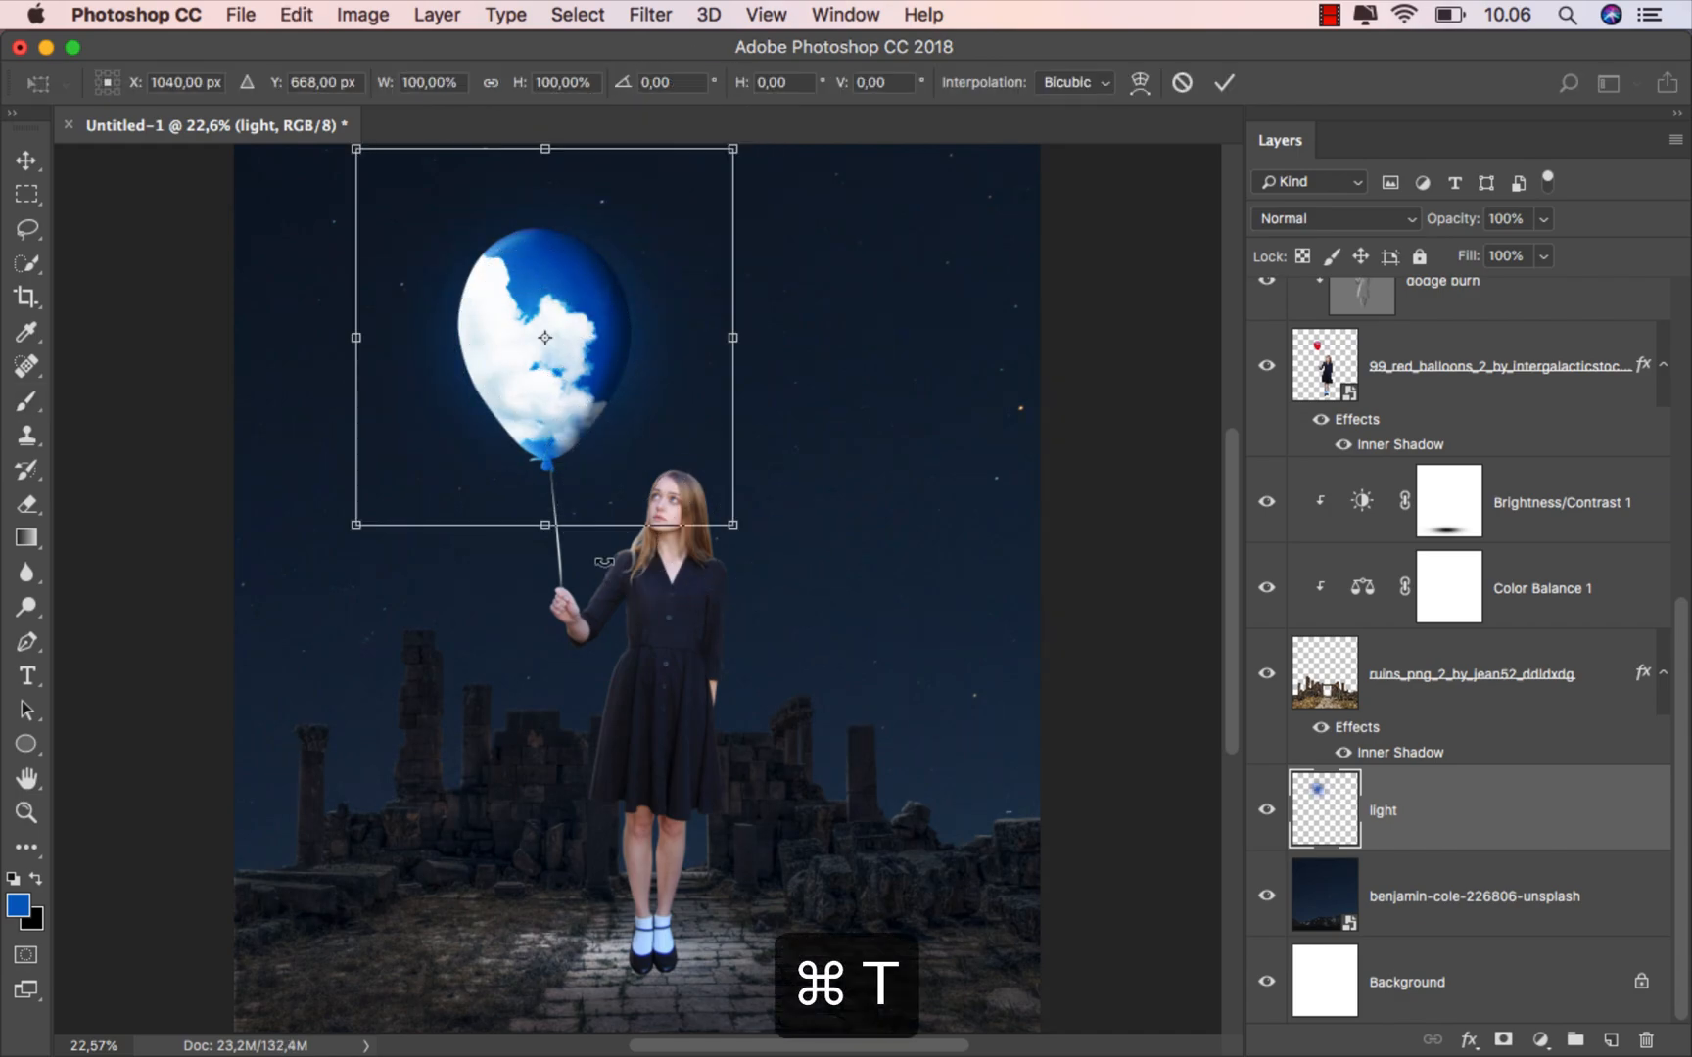
{"action": "left_click_drag", "start_coordinate": [545, 529], "coordinate": [548, 642]}
{"action": "left_click_drag", "start_coordinate": [833, 495], "coordinate": [862, 451]}
{"action": "left_click_drag", "start_coordinate": [672, 477], "coordinate": [667, 421]}
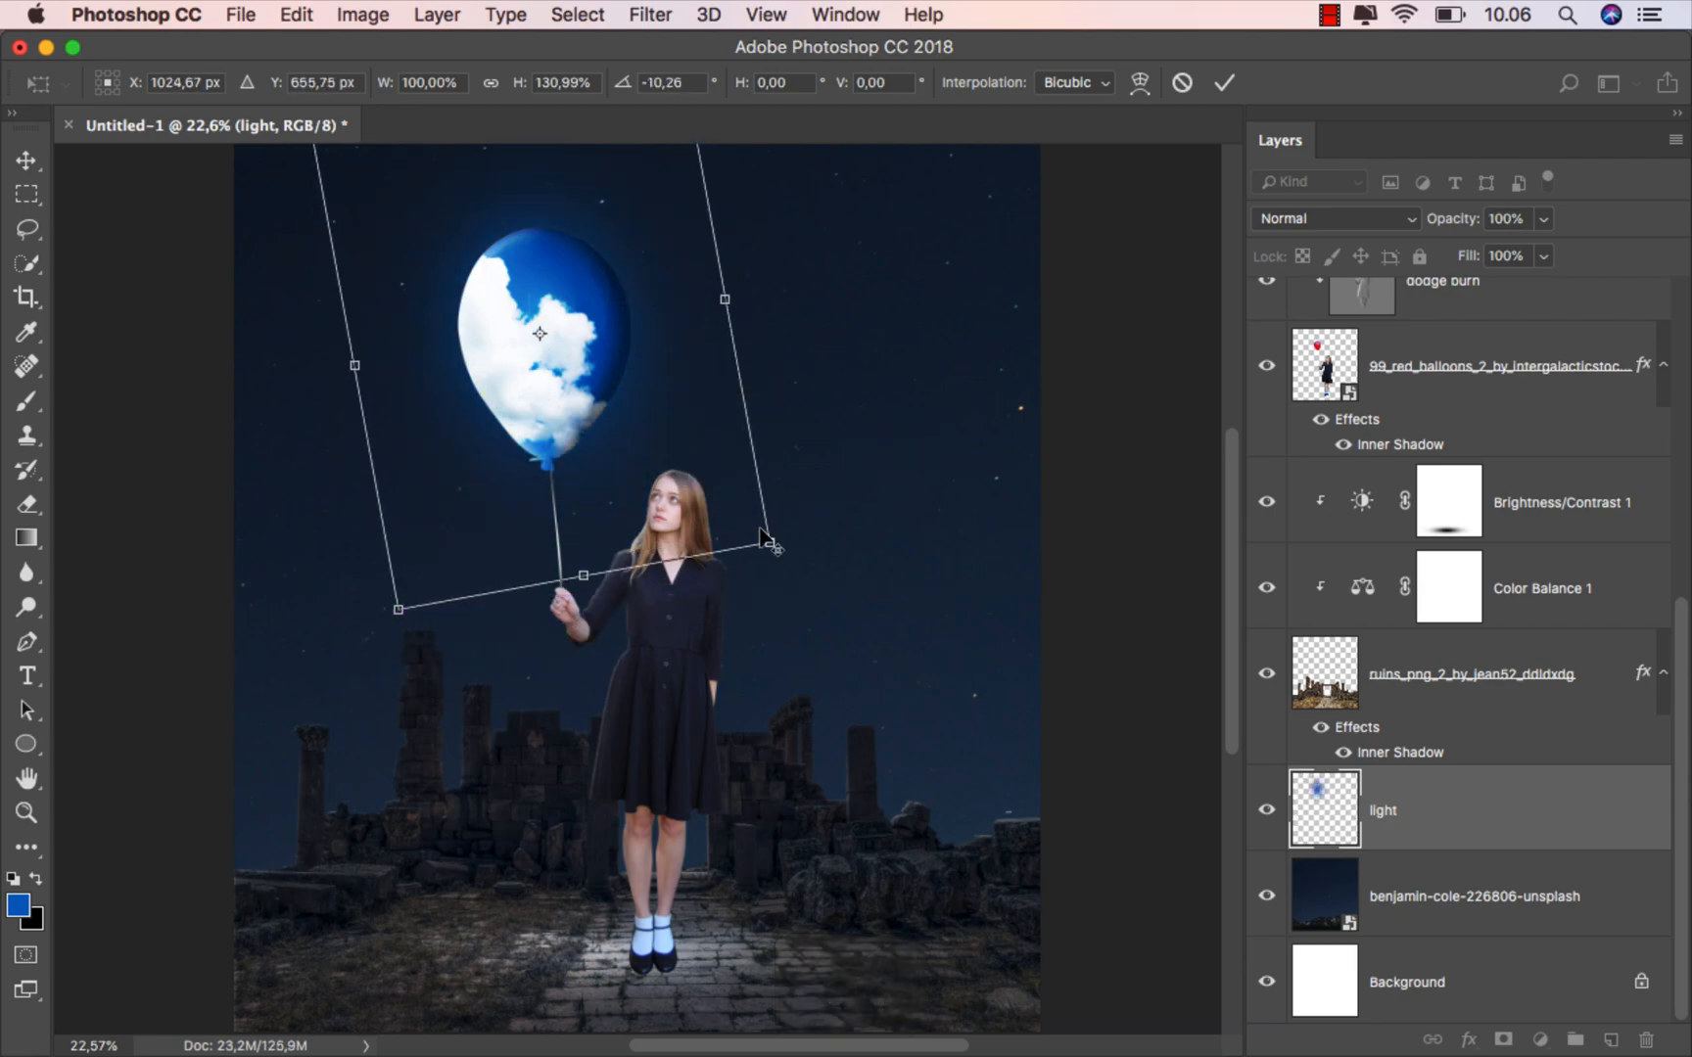
{"action": "mouse_move", "coordinate": [768, 535]}
{"action": "left_mouse_down"}
{"action": "mouse_move", "coordinate": [791, 573]}
{"action": "mouse_move", "coordinate": [774, 554]}
{"action": "left_mouse_up"}
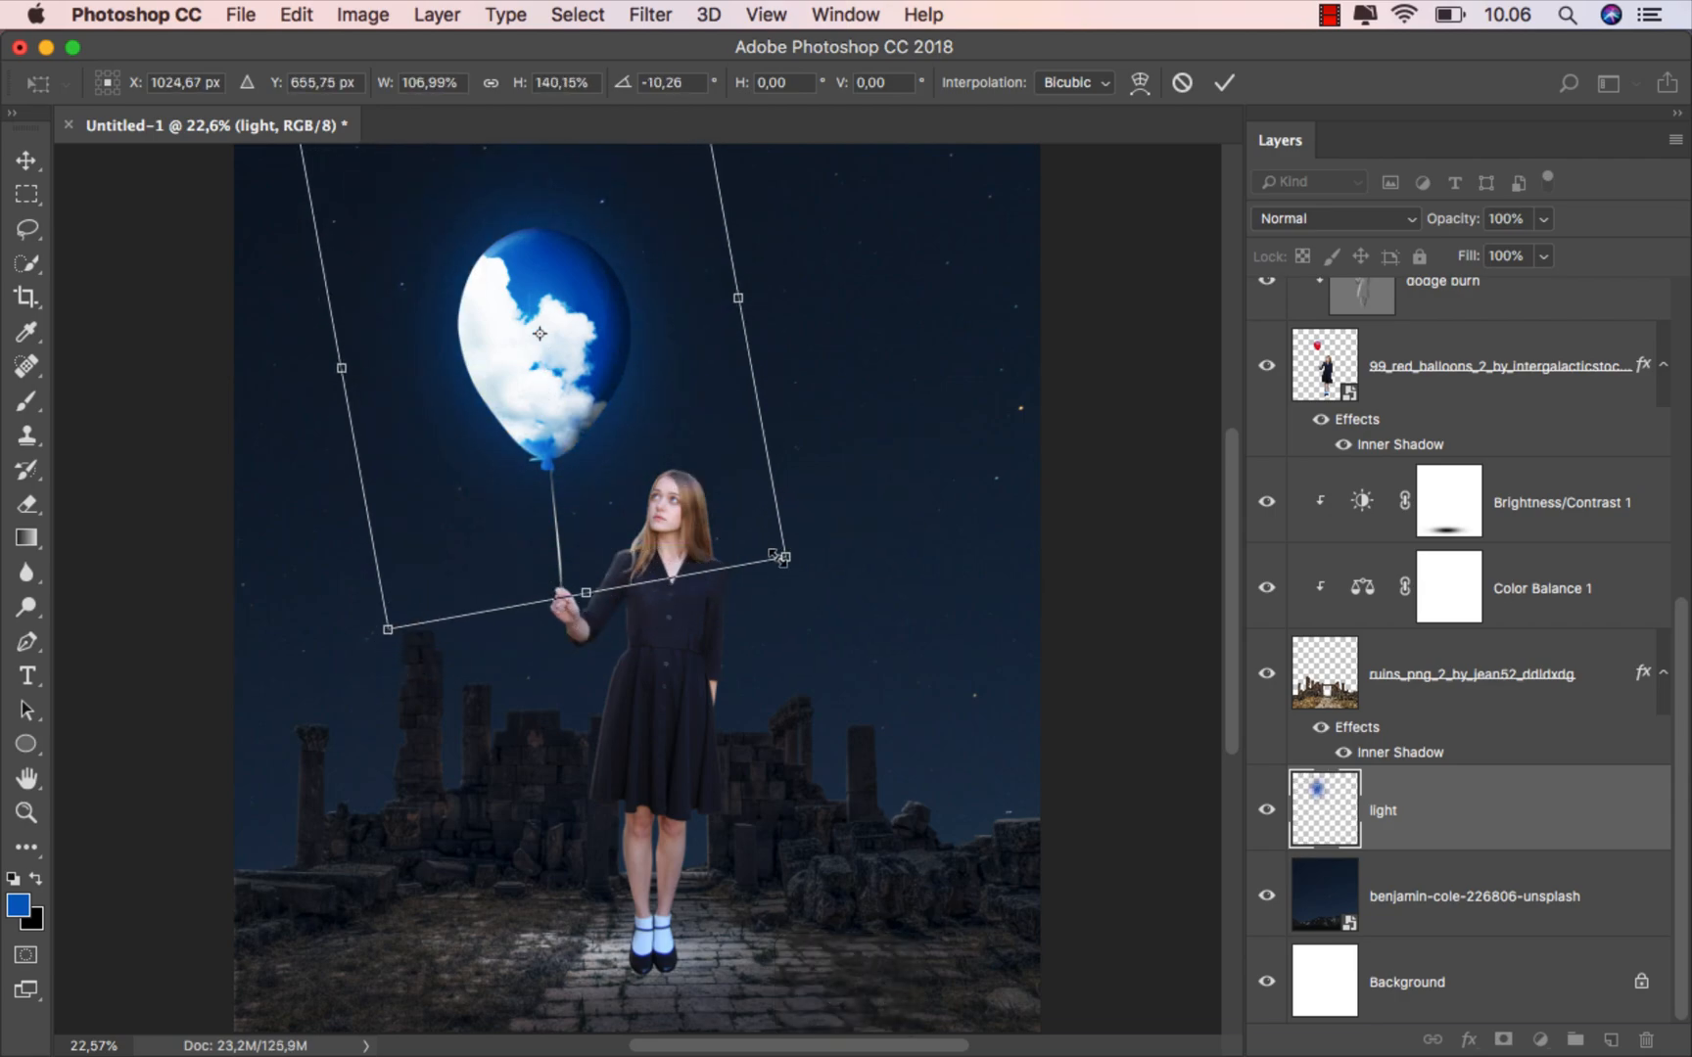
{"action": "left_click", "coordinate": [1224, 82]}
Compare the full composite with the light layer hidden and shown.
{"action": "key", "text": "b"}
{"action": "key", "text": "super+0"}
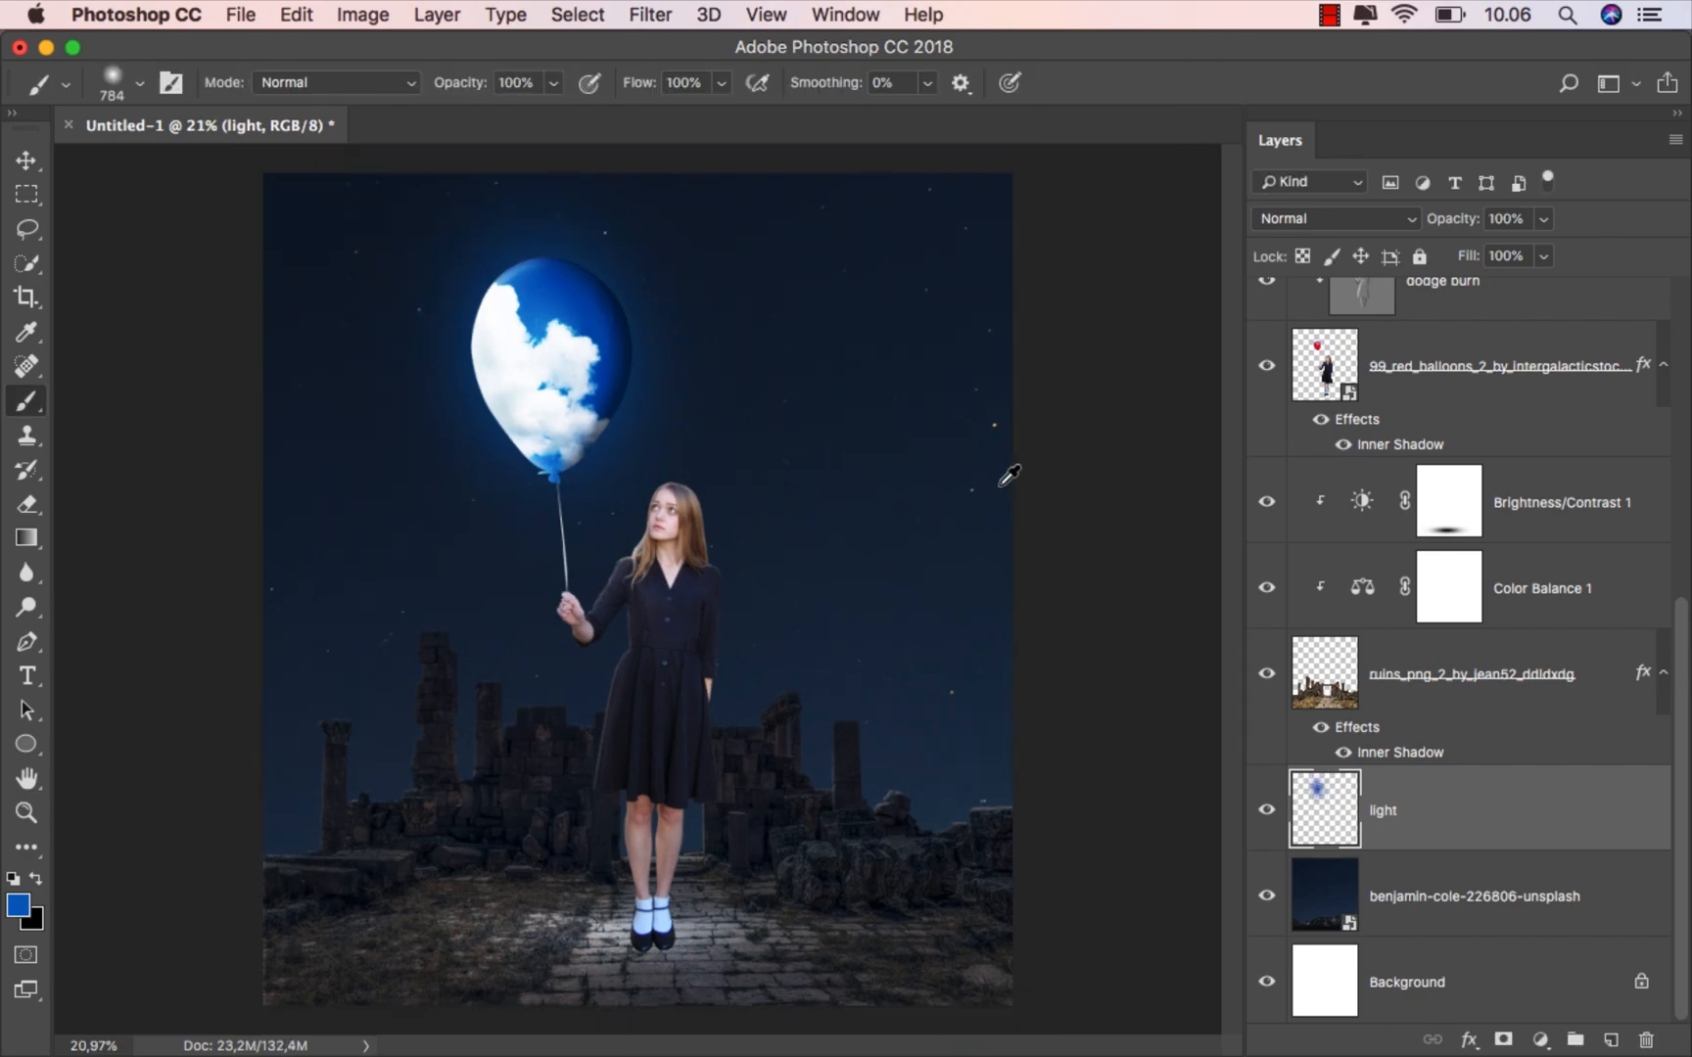
{"action": "left_click", "coordinate": [26, 160]}
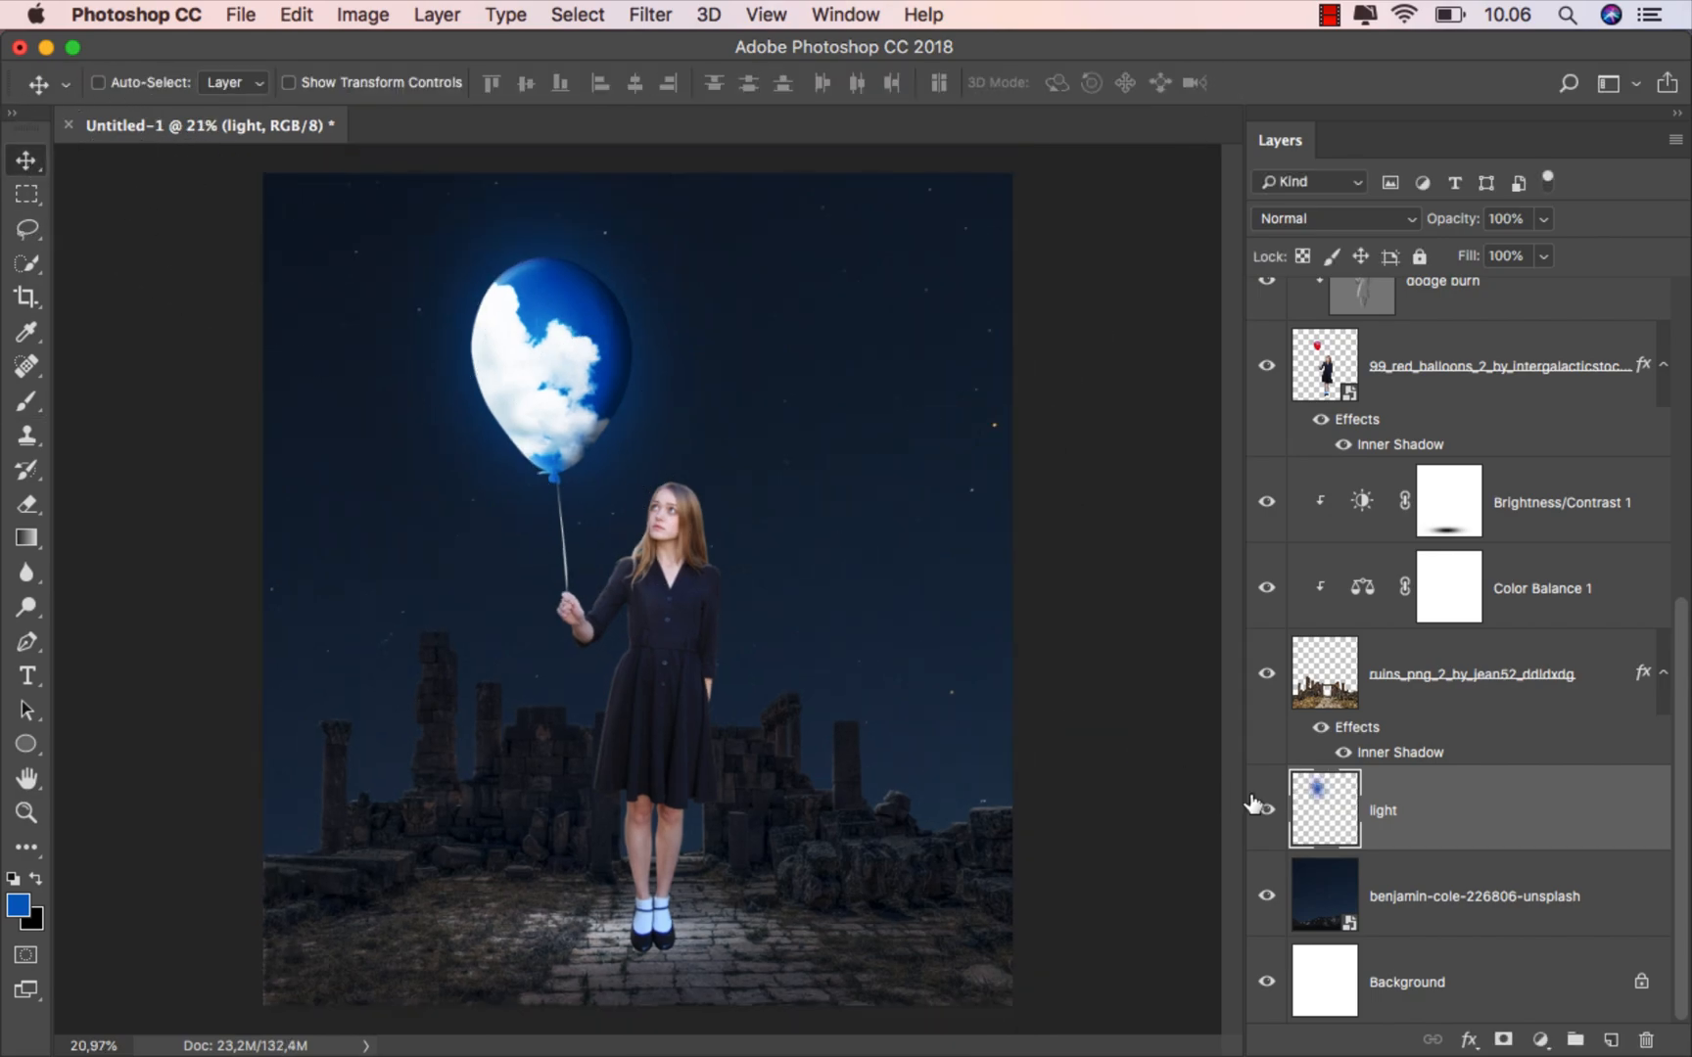
{"action": "left_click", "coordinate": [1273, 802]}
{"action": "left_click", "coordinate": [1272, 803]}
Add a new layer named shadow above the Brightness/Contrast 1 adjustment, beneath the girl's layer.
{"action": "left_click_drag", "start_coordinate": [1683, 751], "coordinate": [1687, 576]}
{"action": "left_click", "coordinate": [1548, 811]}
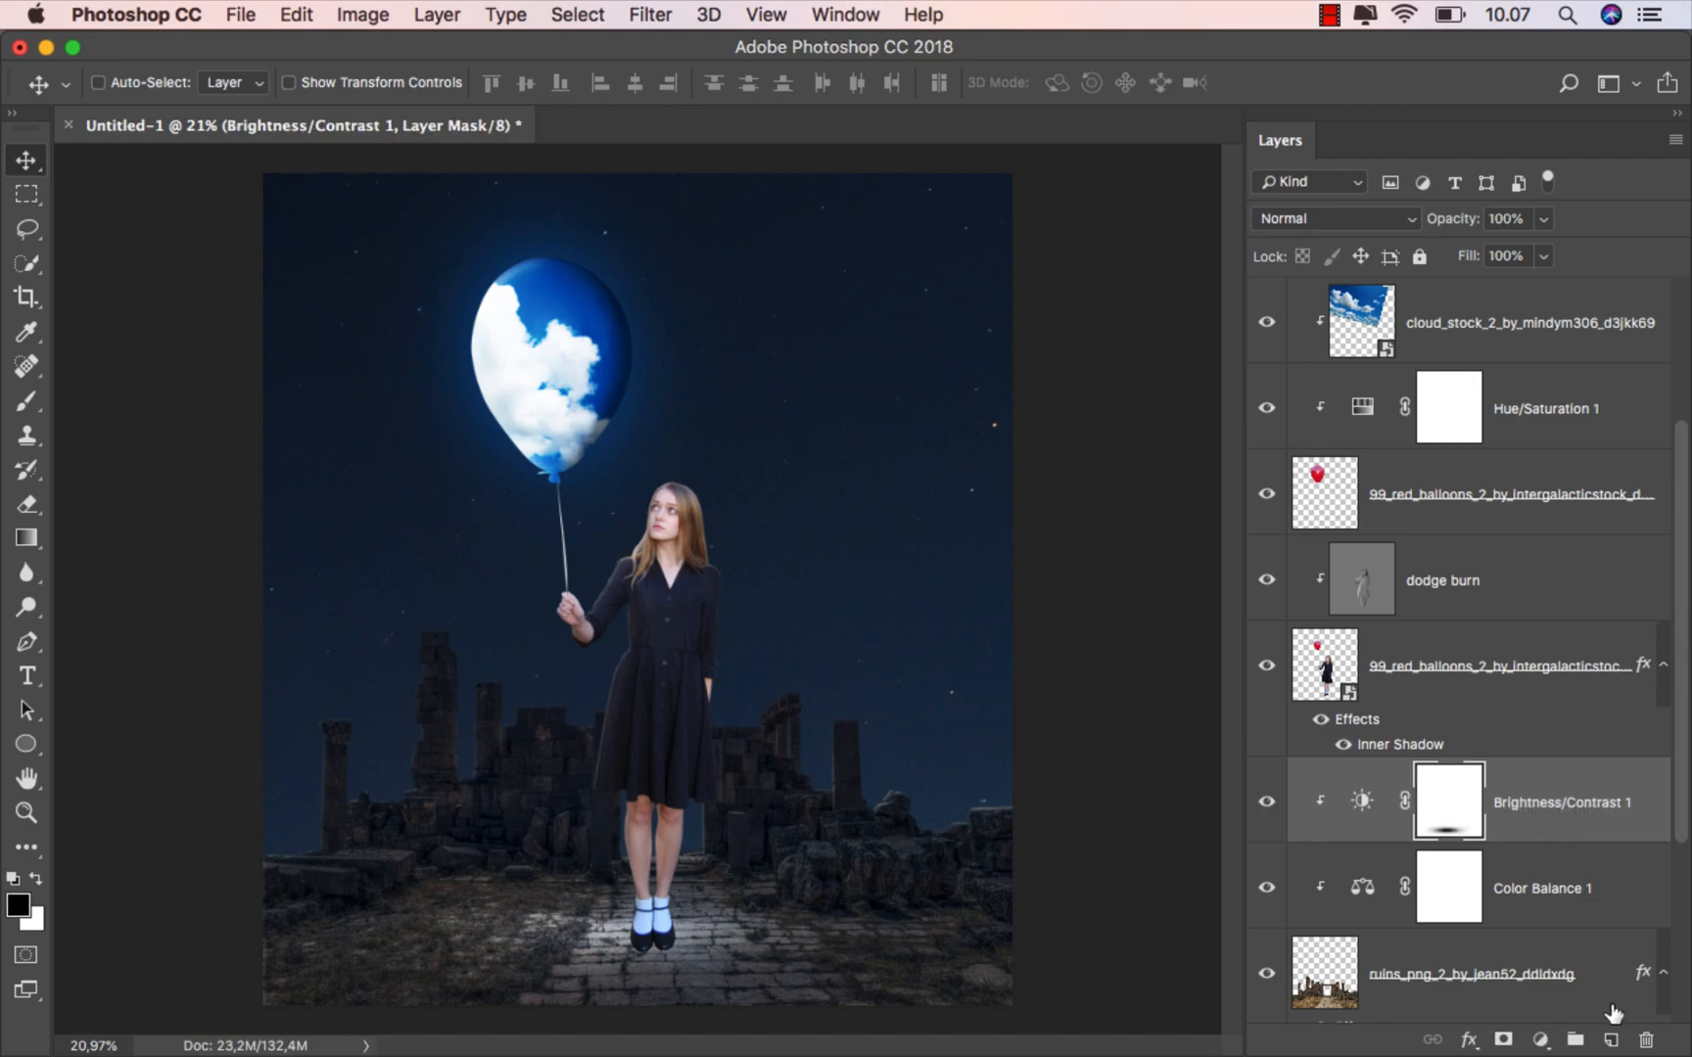
{"action": "left_click", "coordinate": [1611, 1040]}
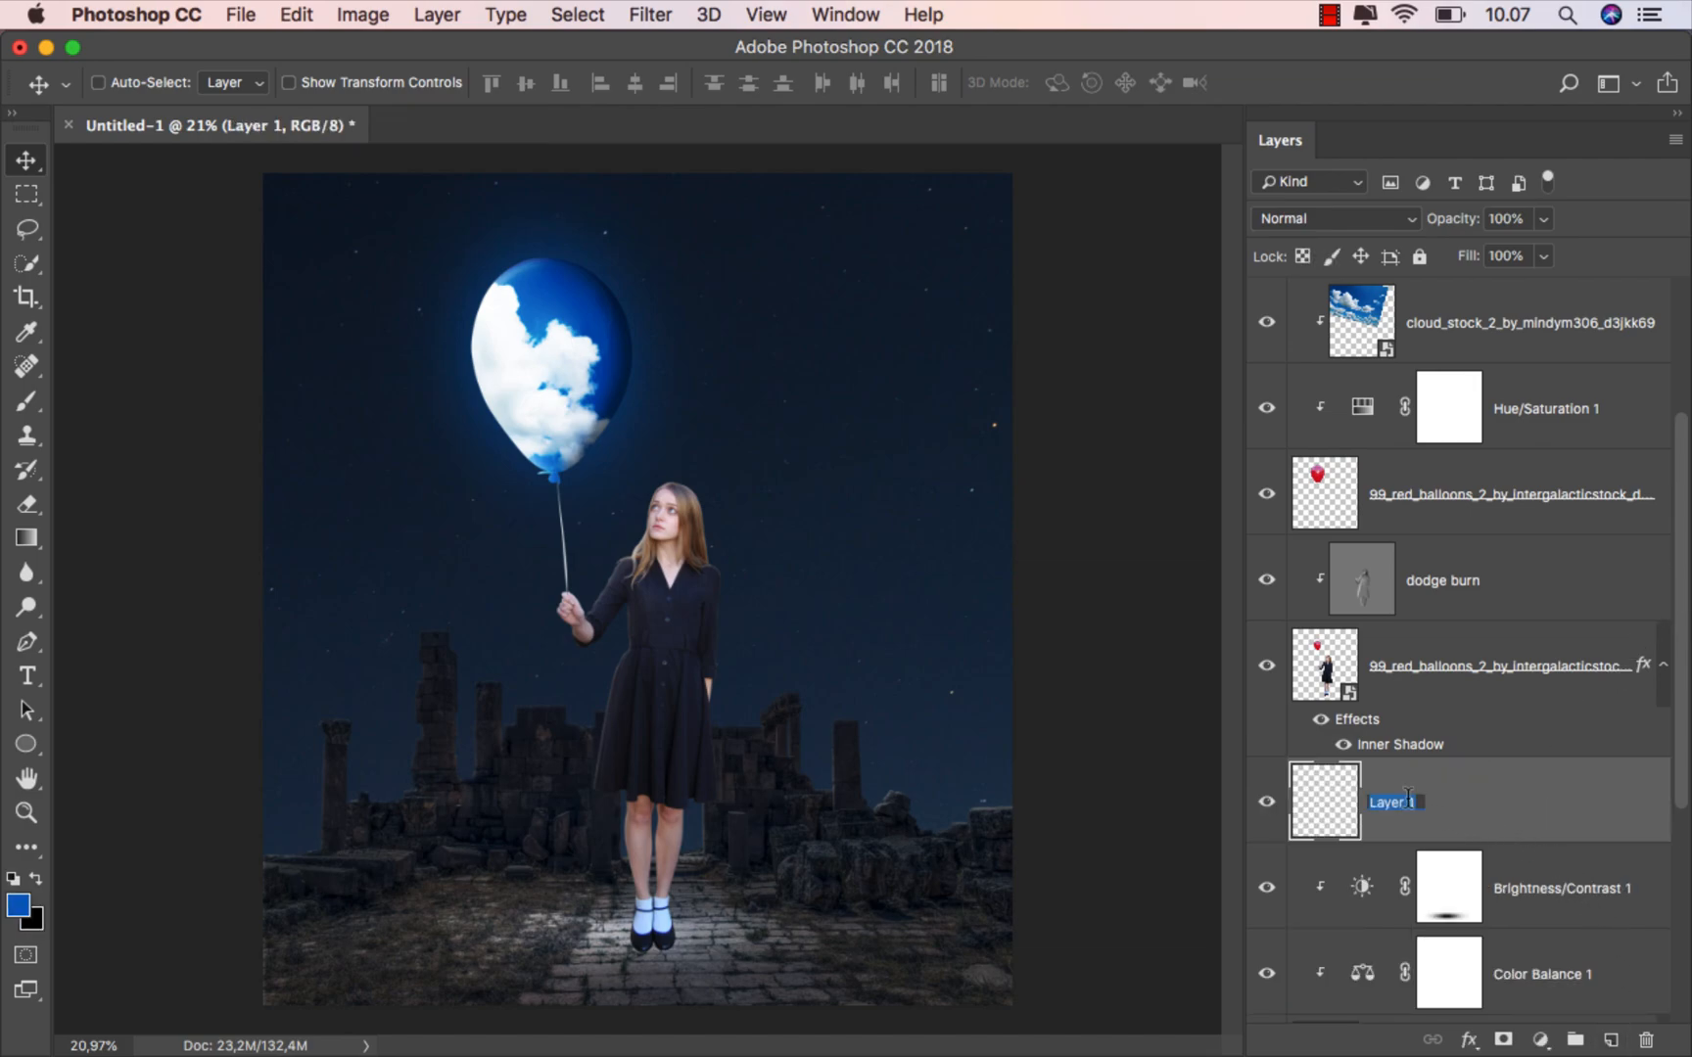
{"action": "type", "text": "shadow"}
{"action": "key", "text": "Return"}
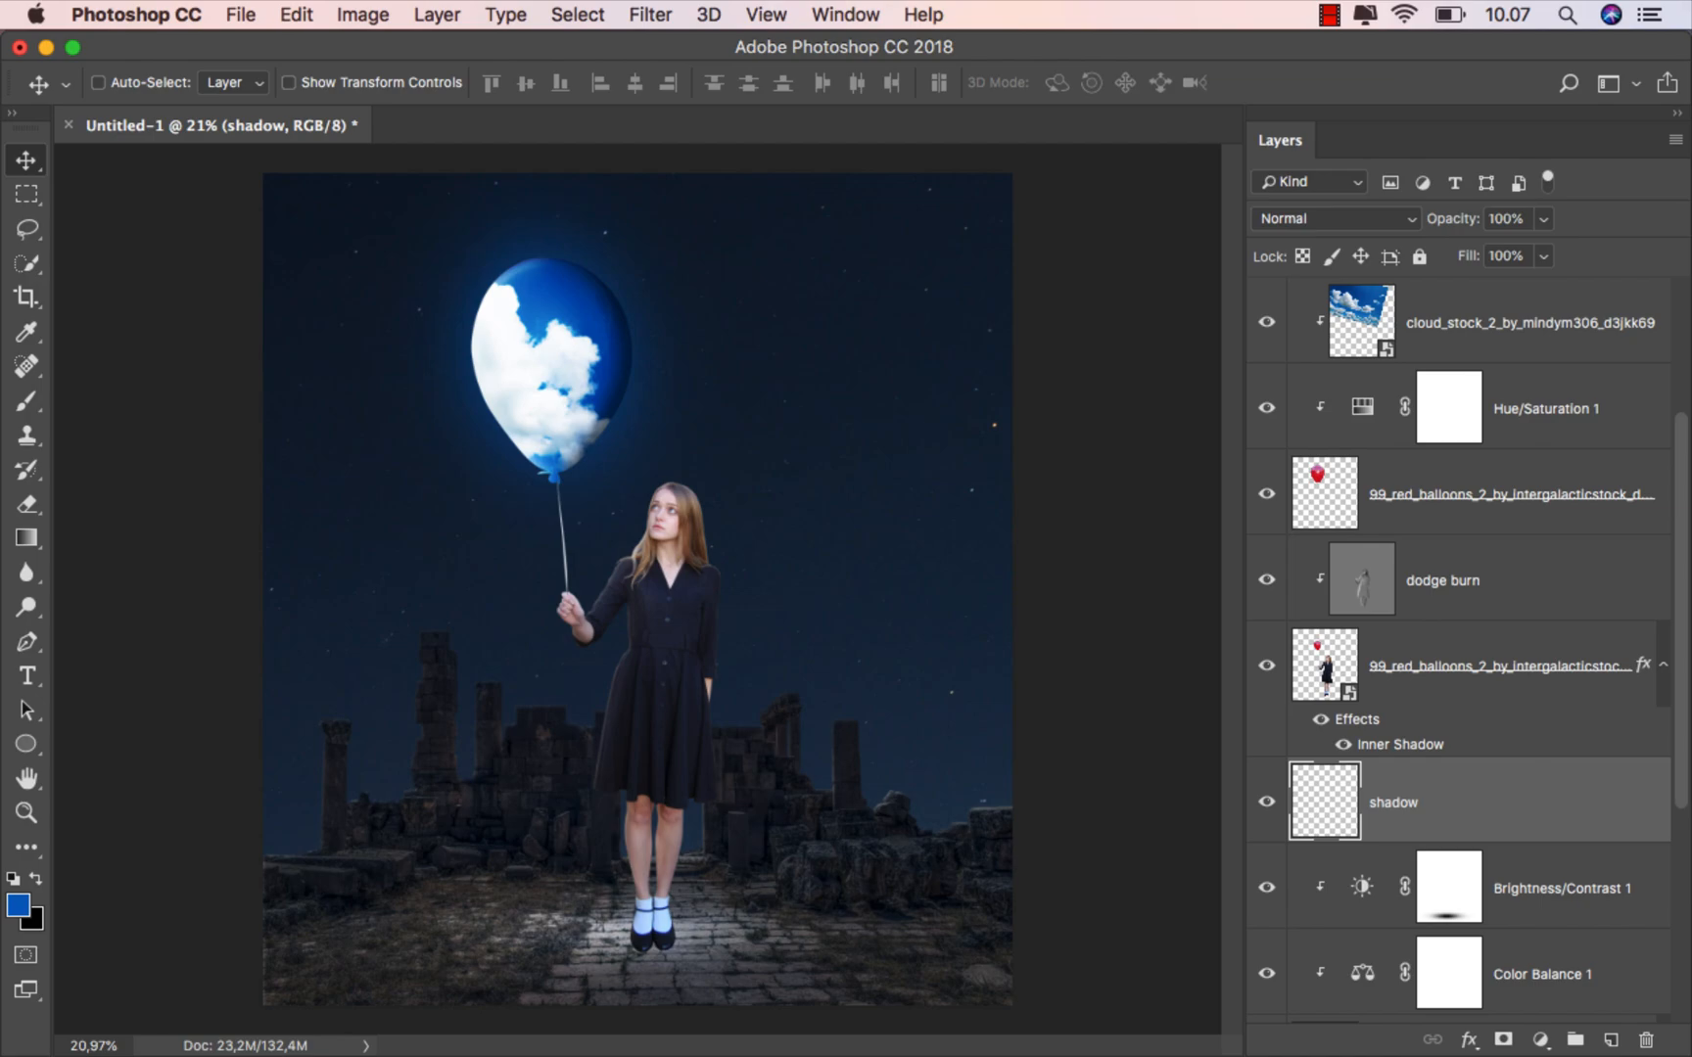
Prepare the Brush tool at 10% opacity with a dark colour sampled from the stone column beside the girl's legs.
{"action": "left_click", "coordinate": [27, 401]}
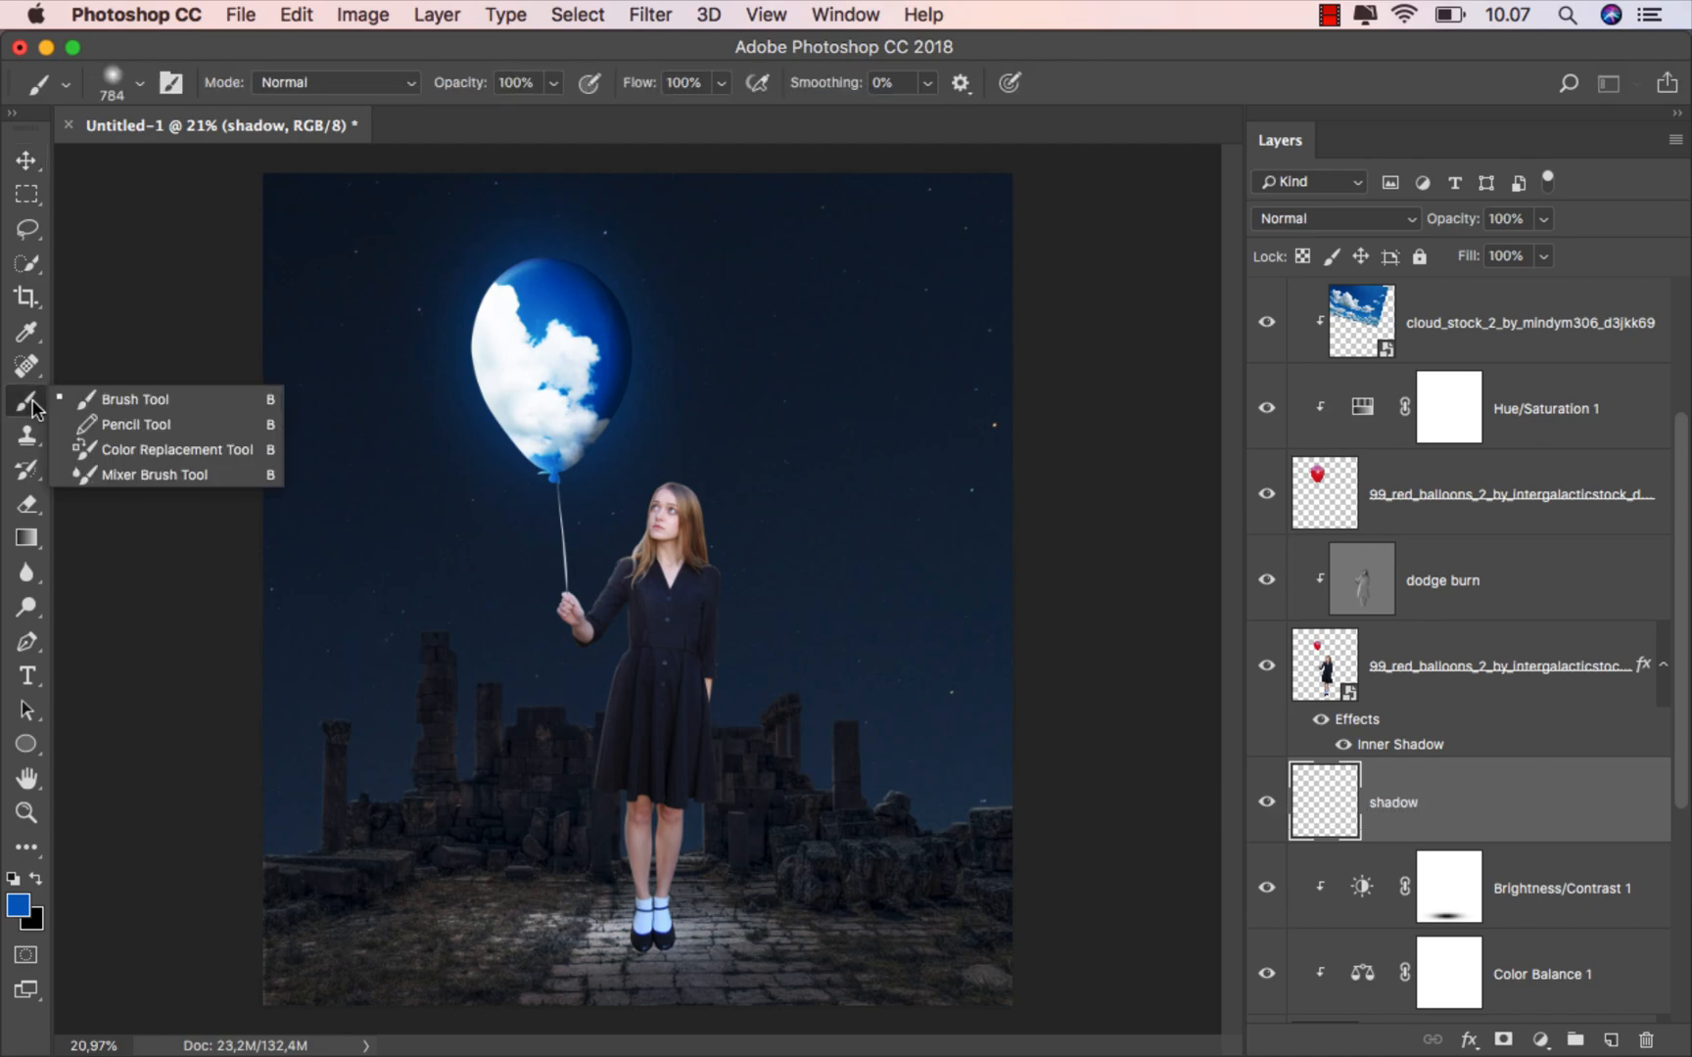
{"action": "left_click", "coordinate": [118, 393]}
{"action": "left_click", "coordinate": [553, 84]}
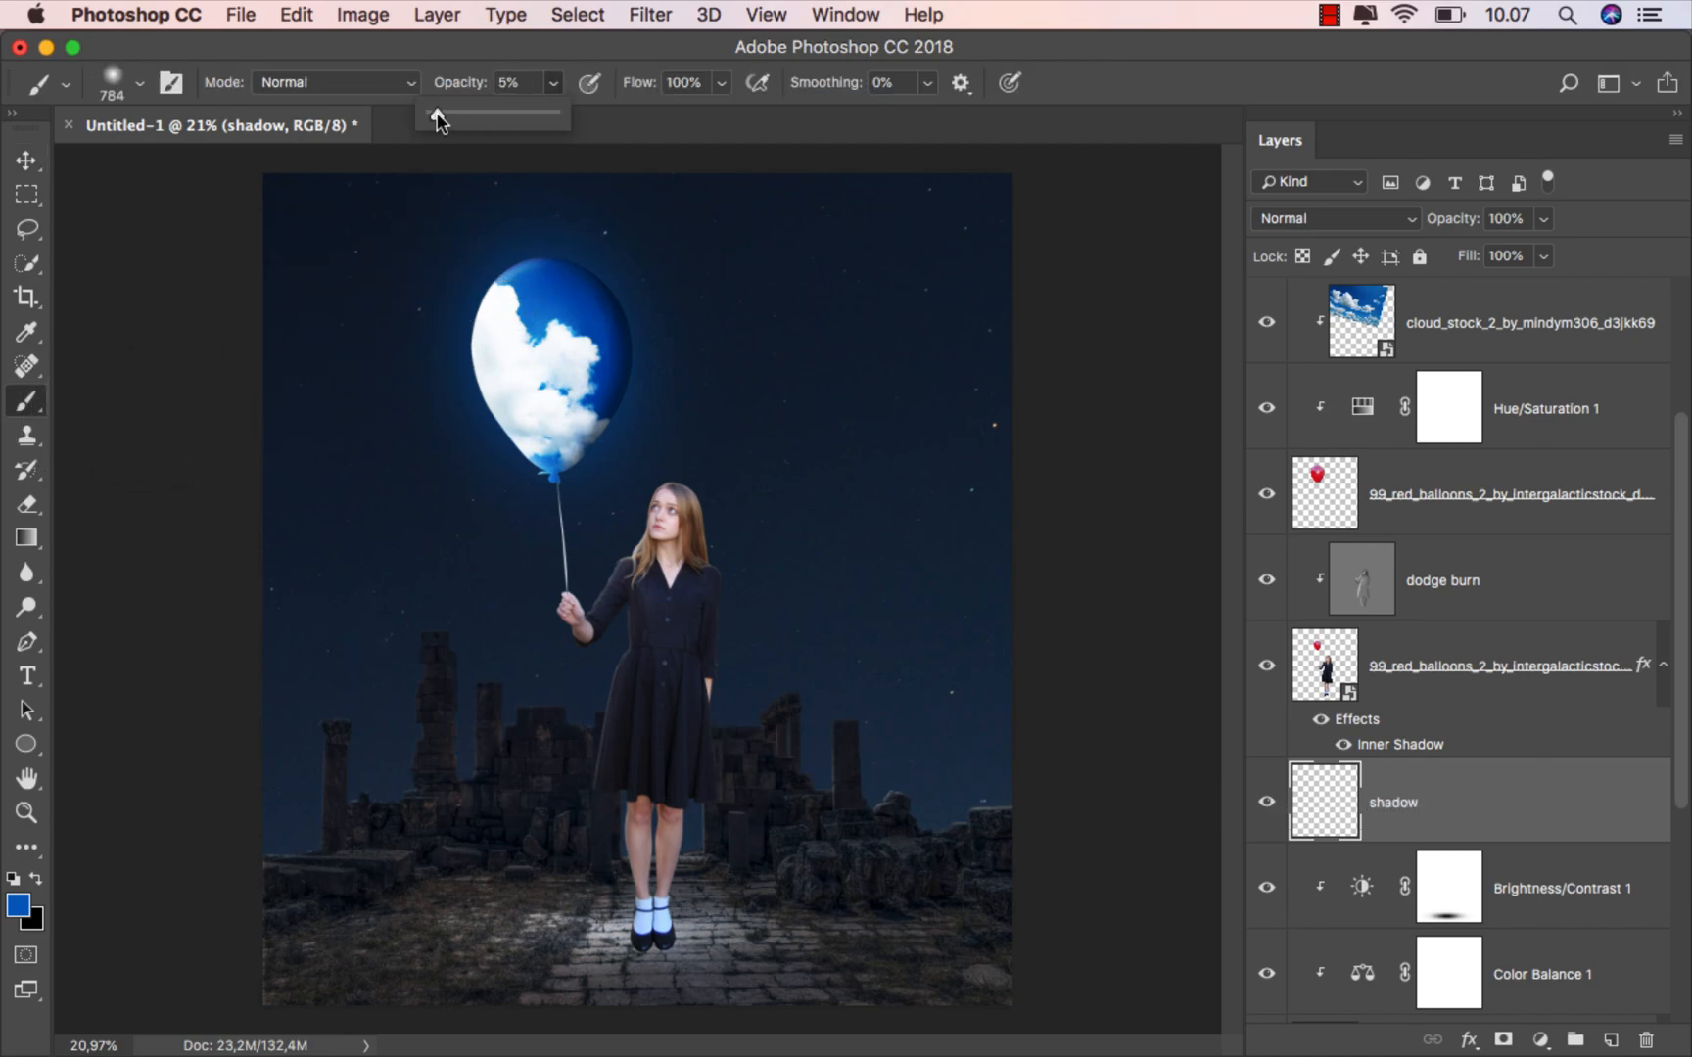
{"action": "left_click", "coordinate": [460, 51]}
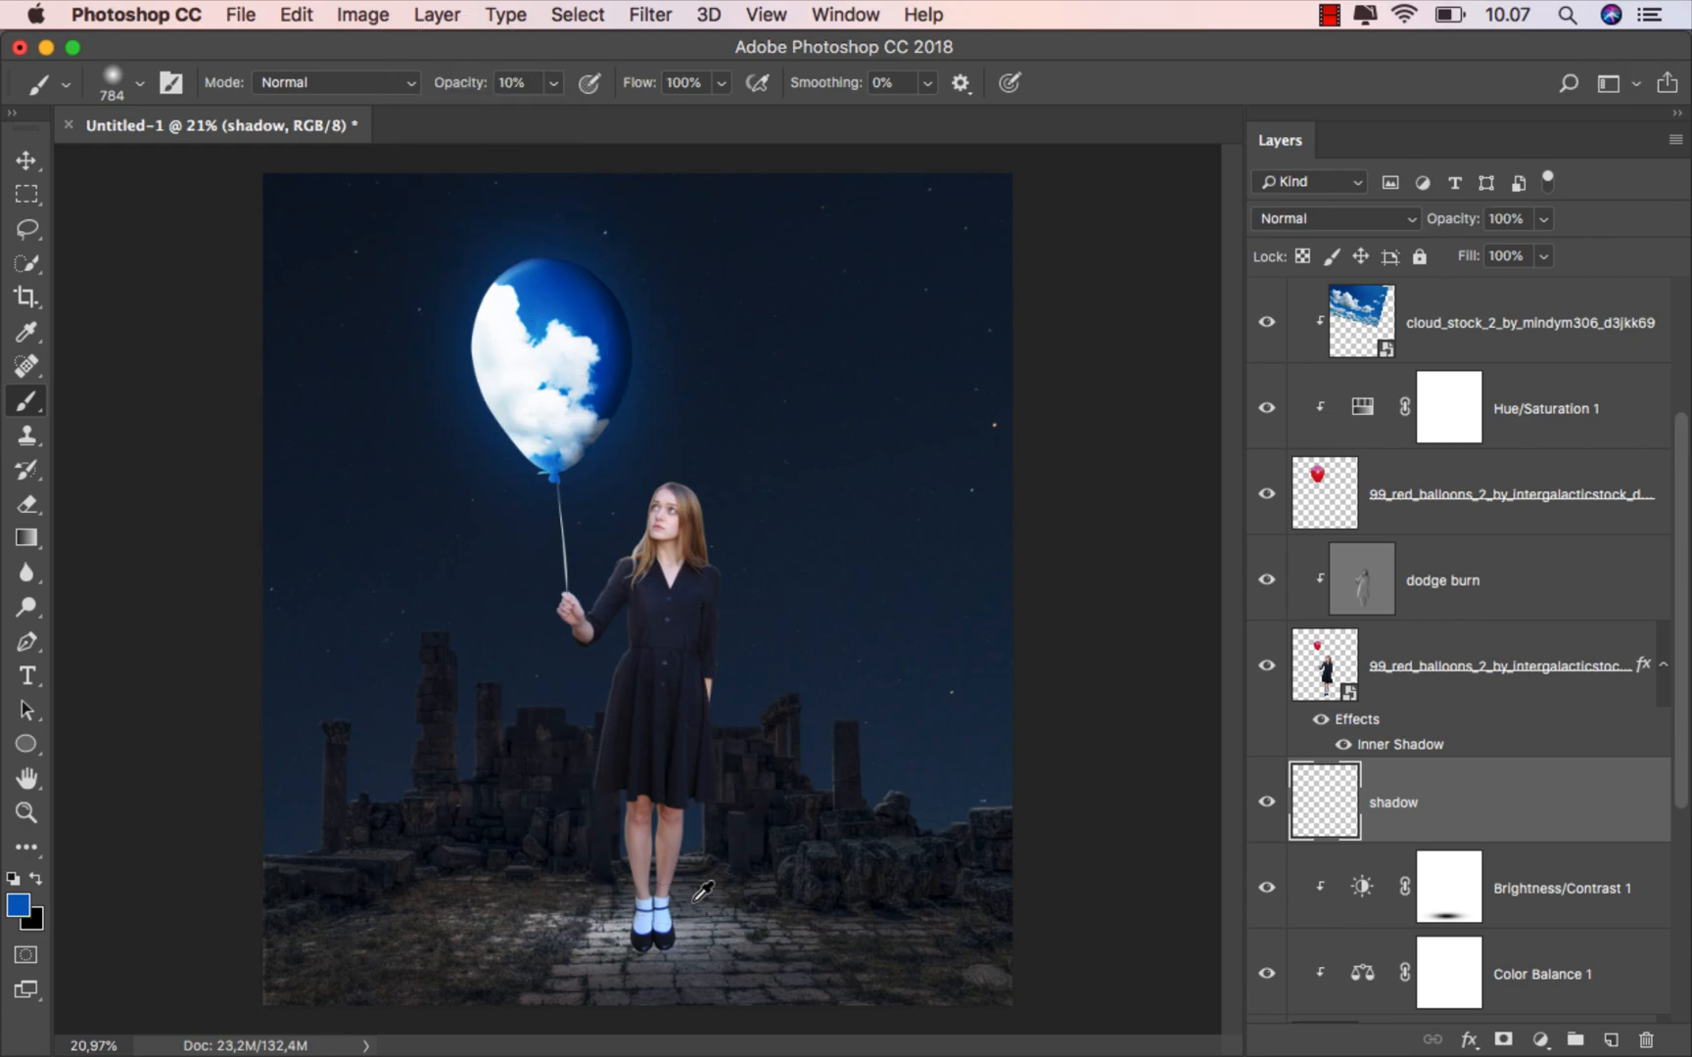
{"action": "scroll", "coordinate": [699, 920], "scroll_direction": "up", "scroll_amount": 10}
{"action": "left_click_drag", "start_coordinate": [711, 837], "coordinate": [409, 801]}
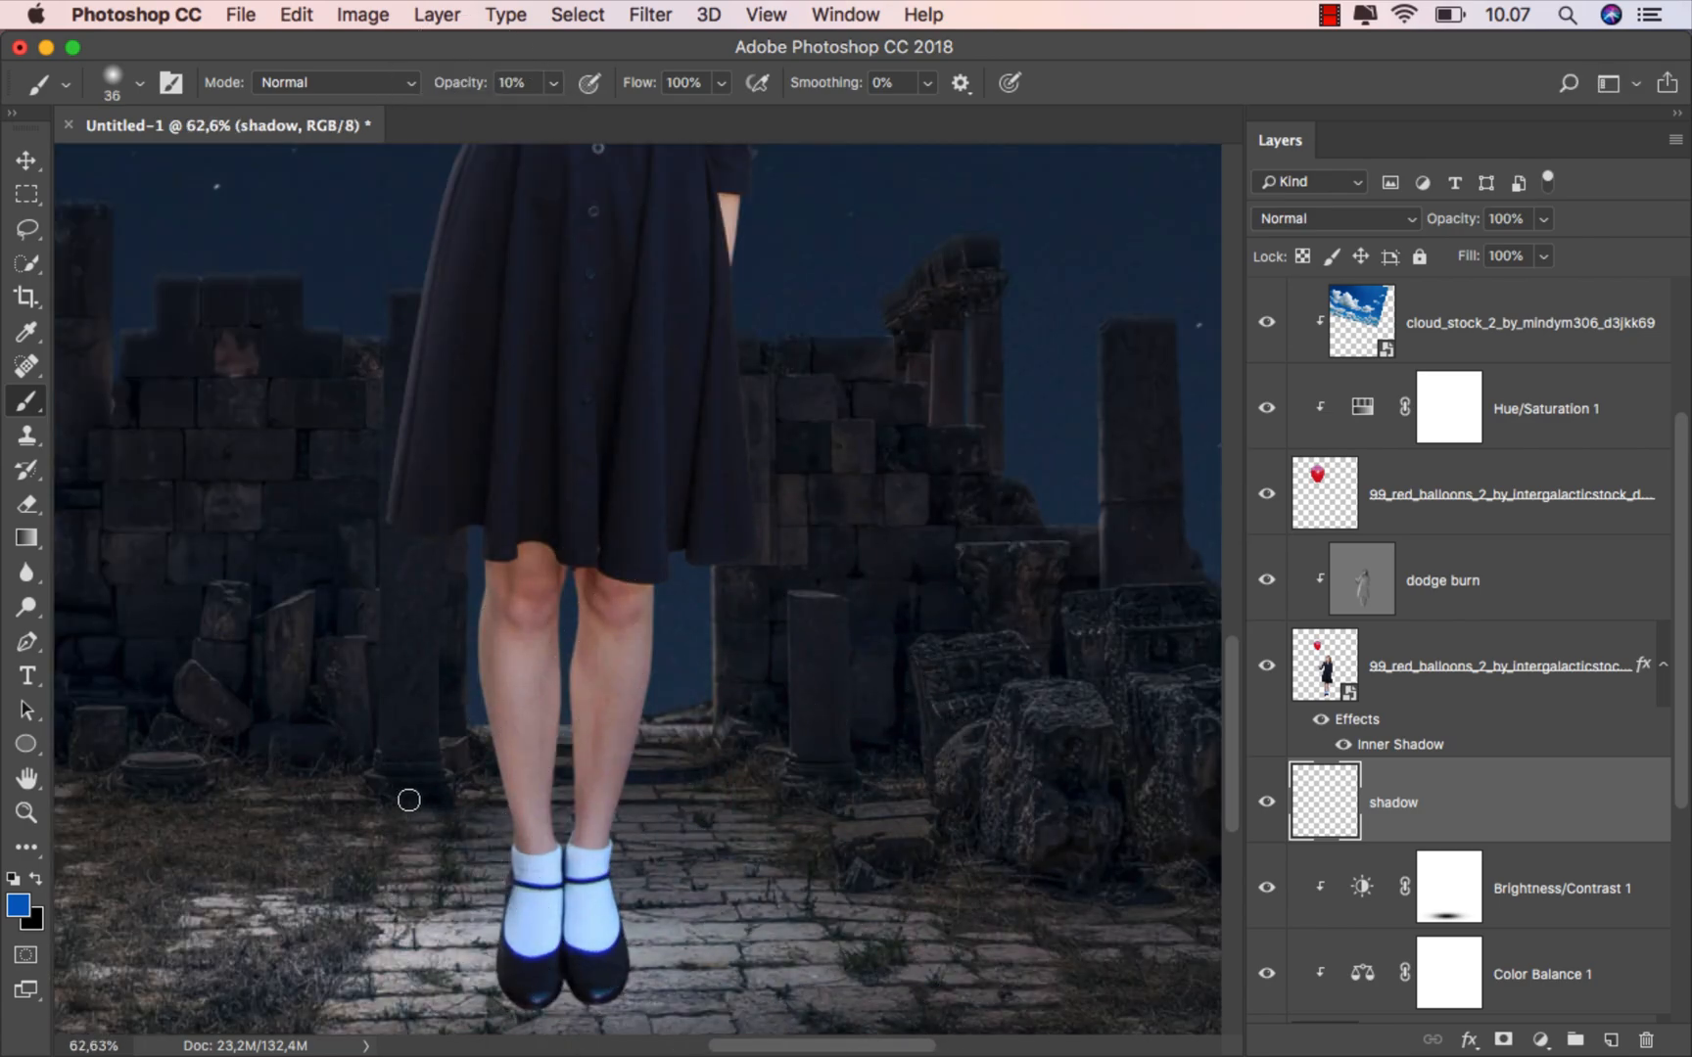
{"action": "scroll", "coordinate": [716, 862], "scroll_direction": "up", "scroll_amount": 5}
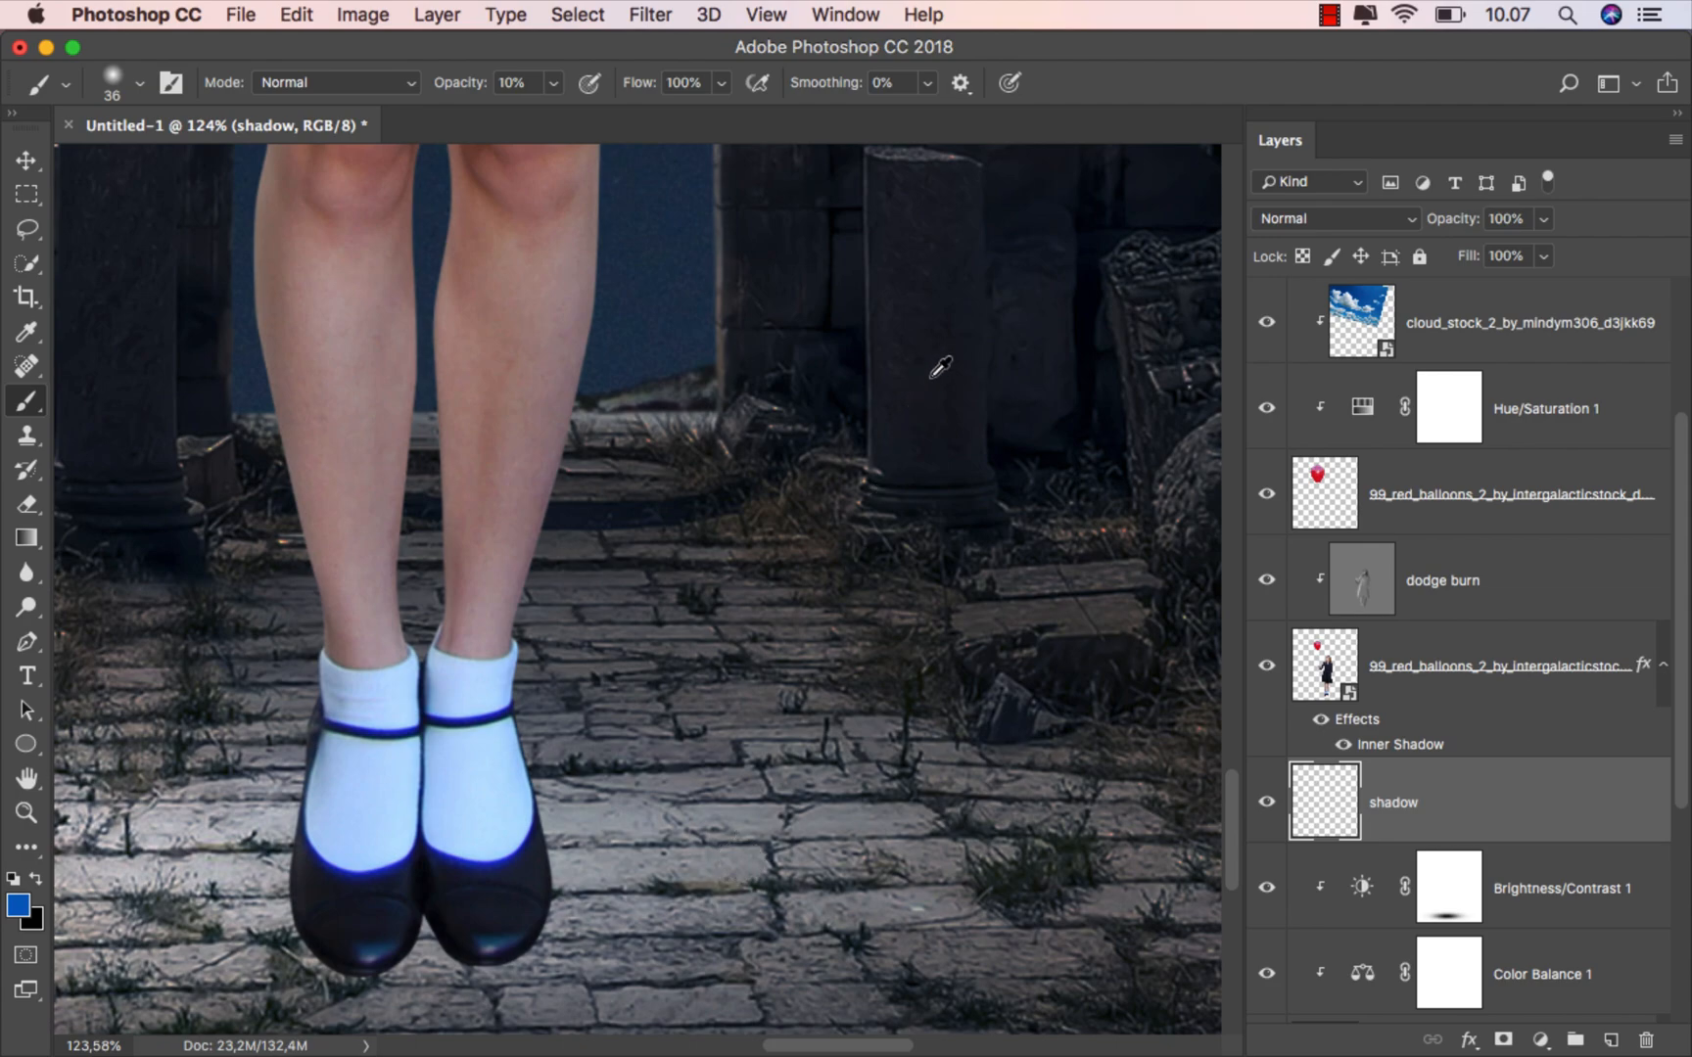
{"action": "left_click", "coordinate": [921, 383], "text": "alt"}
{"action": "scroll", "coordinate": [780, 697], "scroll_direction": "down", "scroll_amount": 4}
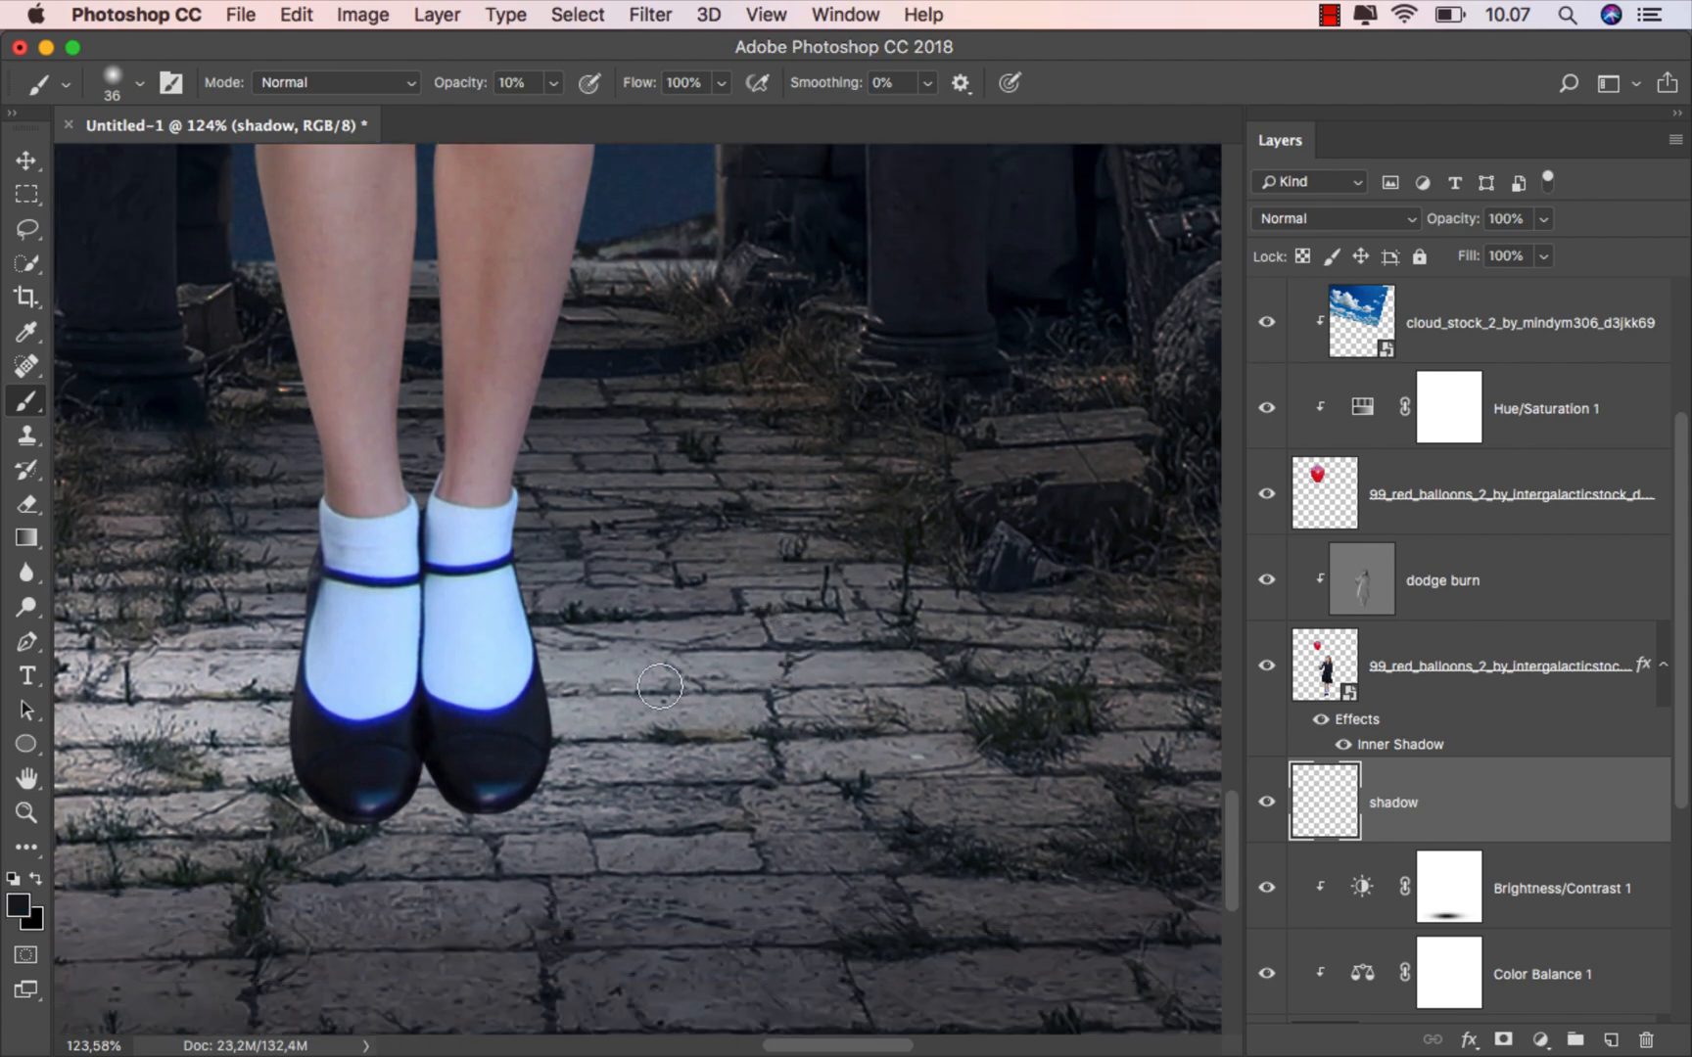
Paint a soft contact shadow on the paving around and beneath the girl's shoes with a brush of about 64 px.
{"action": "left_click_drag", "start_coordinate": [624, 688], "coordinate": [659, 684]}
{"action": "scroll", "coordinate": [474, 781], "scroll_direction": "up", "scroll_amount": 2}
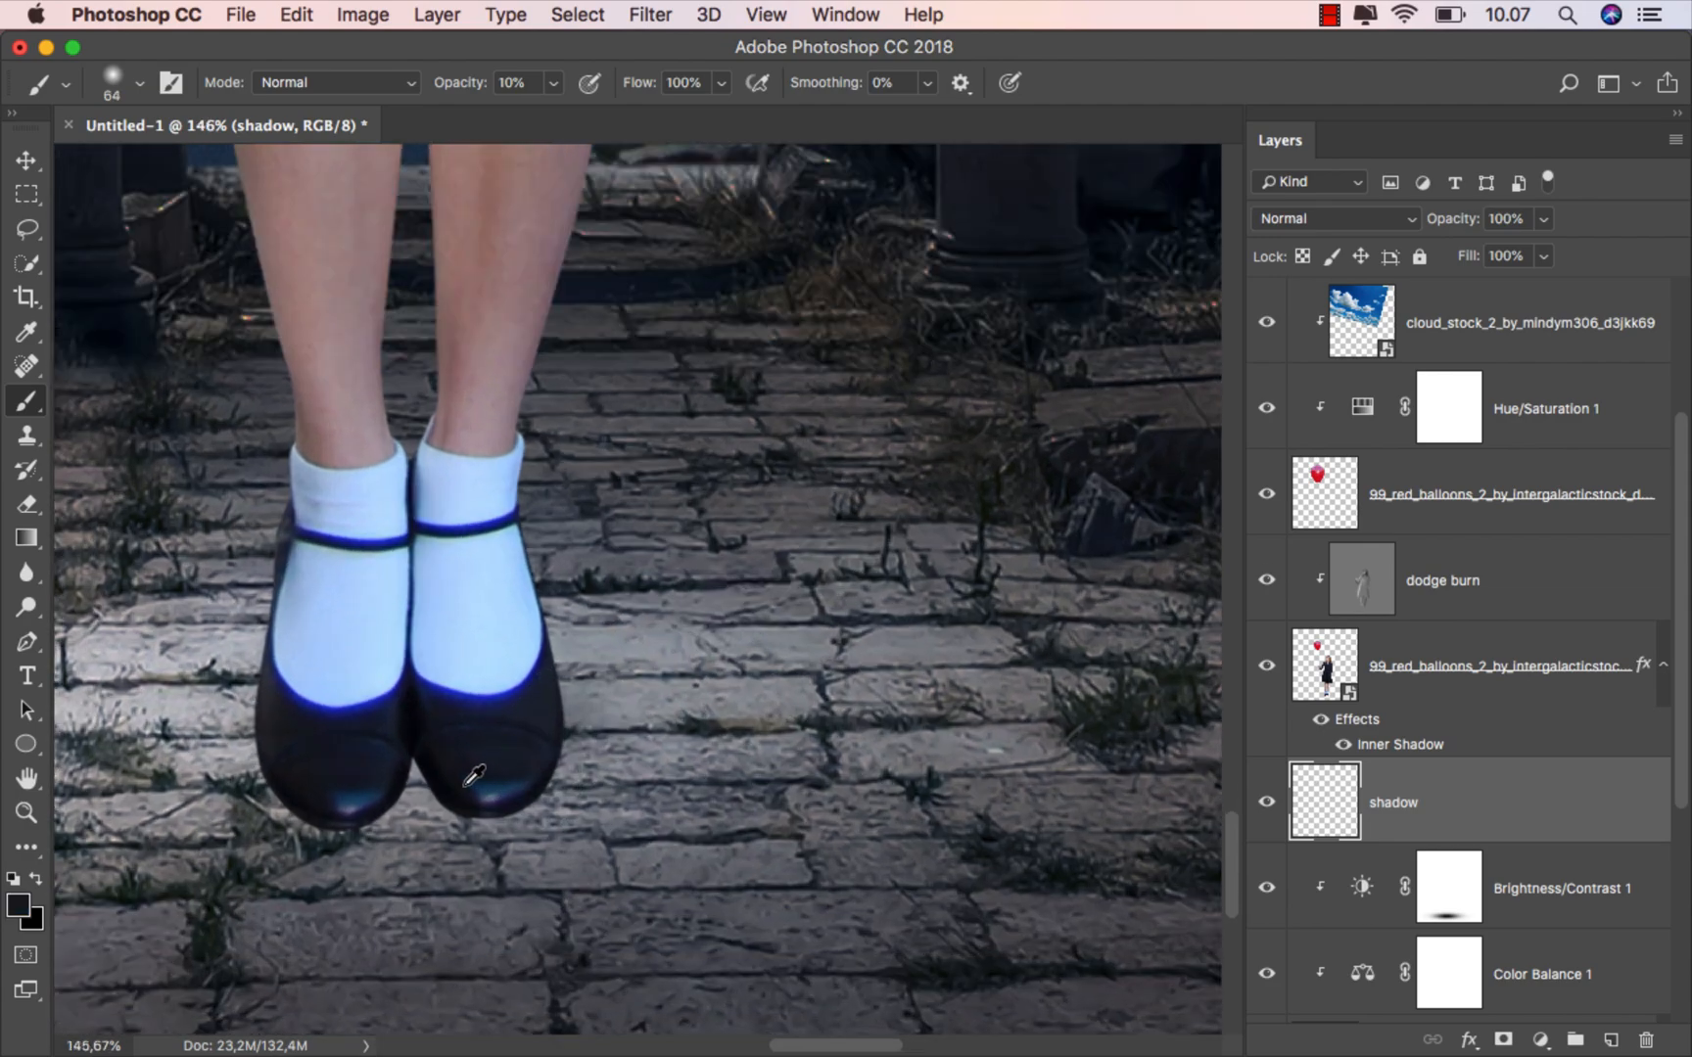
{"action": "mouse_move", "coordinate": [438, 770]}
{"action": "left_mouse_down"}
{"action": "mouse_move", "coordinate": [406, 783]}
{"action": "mouse_move", "coordinate": [428, 760]}
{"action": "mouse_move", "coordinate": [423, 787]}
{"action": "mouse_move", "coordinate": [499, 783]}
{"action": "mouse_move", "coordinate": [364, 798]}
{"action": "mouse_move", "coordinate": [487, 809]}
{"action": "mouse_move", "coordinate": [568, 752]}
{"action": "mouse_move", "coordinate": [609, 755]}
{"action": "left_mouse_up"}
{"action": "mouse_move", "coordinate": [554, 567]}
{"action": "left_mouse_down"}
{"action": "mouse_move", "coordinate": [509, 543]}
{"action": "mouse_move", "coordinate": [511, 661]}
{"action": "mouse_move", "coordinate": [517, 604]}
{"action": "mouse_move", "coordinate": [567, 706]}
{"action": "mouse_move", "coordinate": [542, 775]}
{"action": "left_mouse_up"}
{"action": "mouse_move", "coordinate": [397, 781]}
{"action": "left_mouse_down"}
{"action": "mouse_move", "coordinate": [380, 806]}
{"action": "mouse_move", "coordinate": [404, 807]}
{"action": "left_mouse_up"}
{"action": "left_click_drag", "start_coordinate": [502, 759], "coordinate": [408, 839]}
{"action": "left_click_drag", "start_coordinate": [528, 711], "coordinate": [555, 710]}
Paint a soft cast shadow across the paving from the girl's shoes toward the fallen stones with a 66 px brush.
{"action": "left_click_drag", "start_coordinate": [417, 784], "coordinate": [823, 569]}
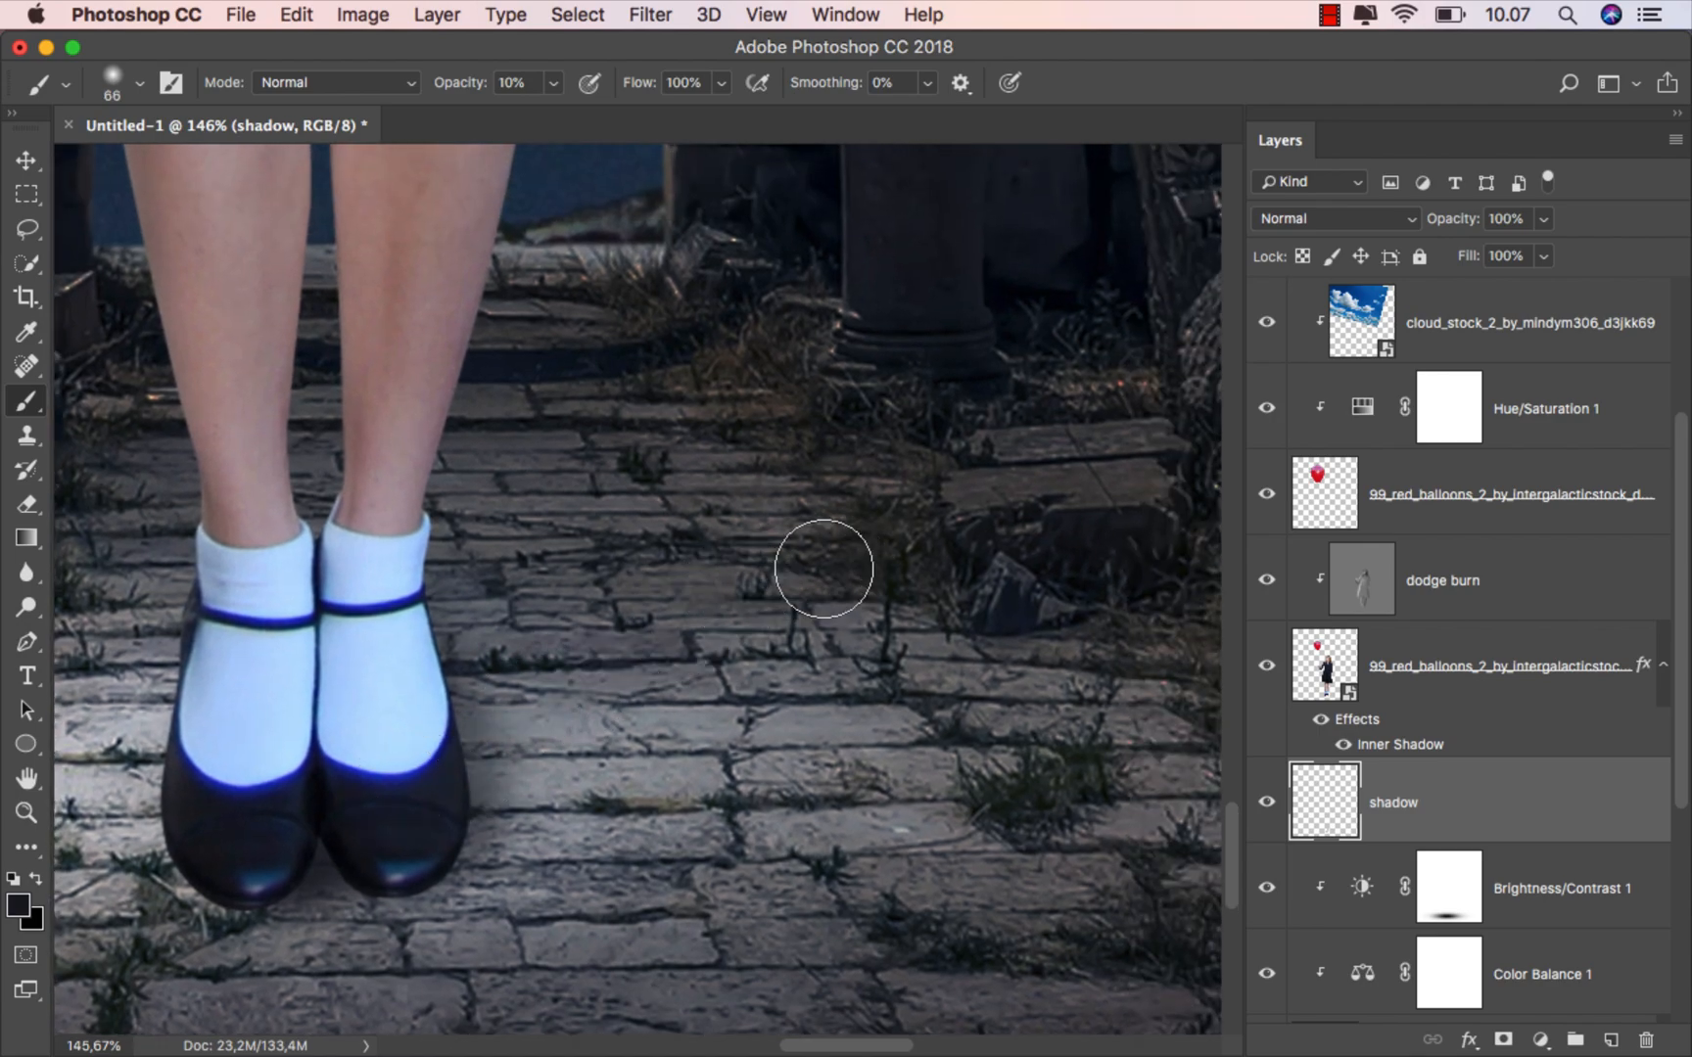
{"action": "left_click_drag", "start_coordinate": [364, 750], "coordinate": [690, 721]}
{"action": "left_click_drag", "start_coordinate": [500, 756], "coordinate": [800, 607]}
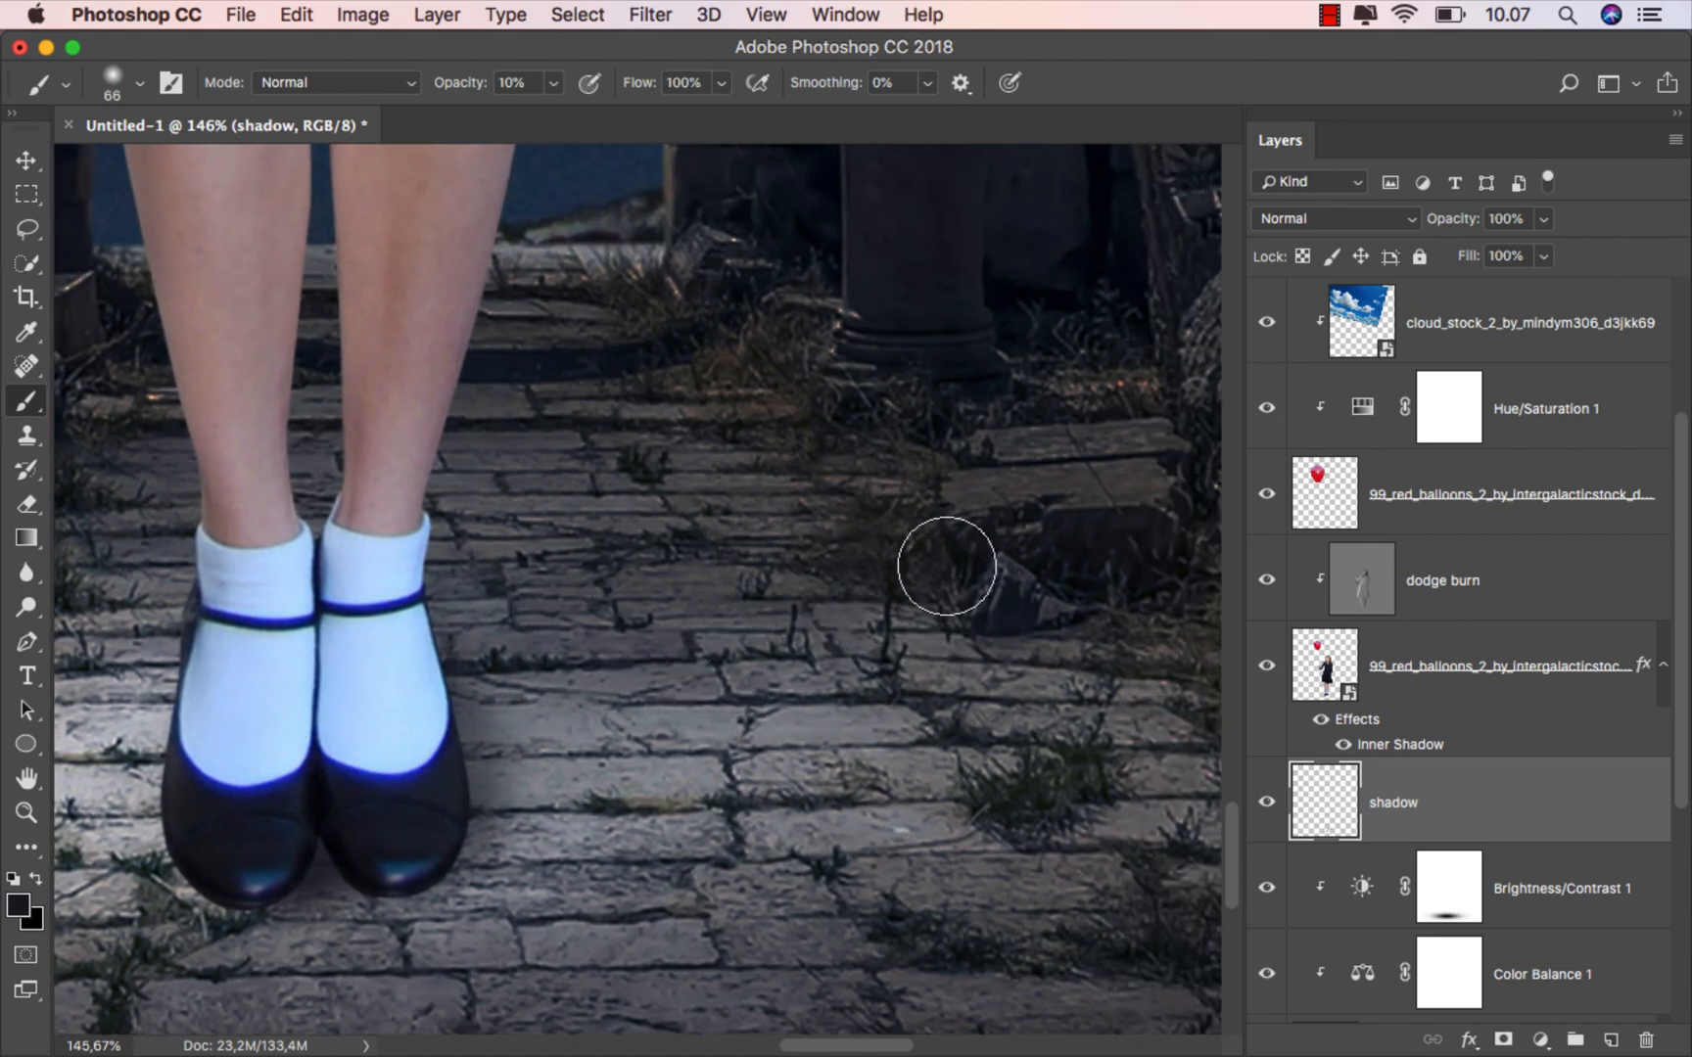
{"action": "left_click_drag", "start_coordinate": [529, 722], "coordinate": [598, 645]}
Sample a dark colour from the broken stone beside the path and deepen the cast shadow between the shoes and the rubble.
{"action": "left_click", "coordinate": [1009, 618], "text": "alt"}
{"action": "left_click_drag", "start_coordinate": [387, 751], "coordinate": [828, 606]}
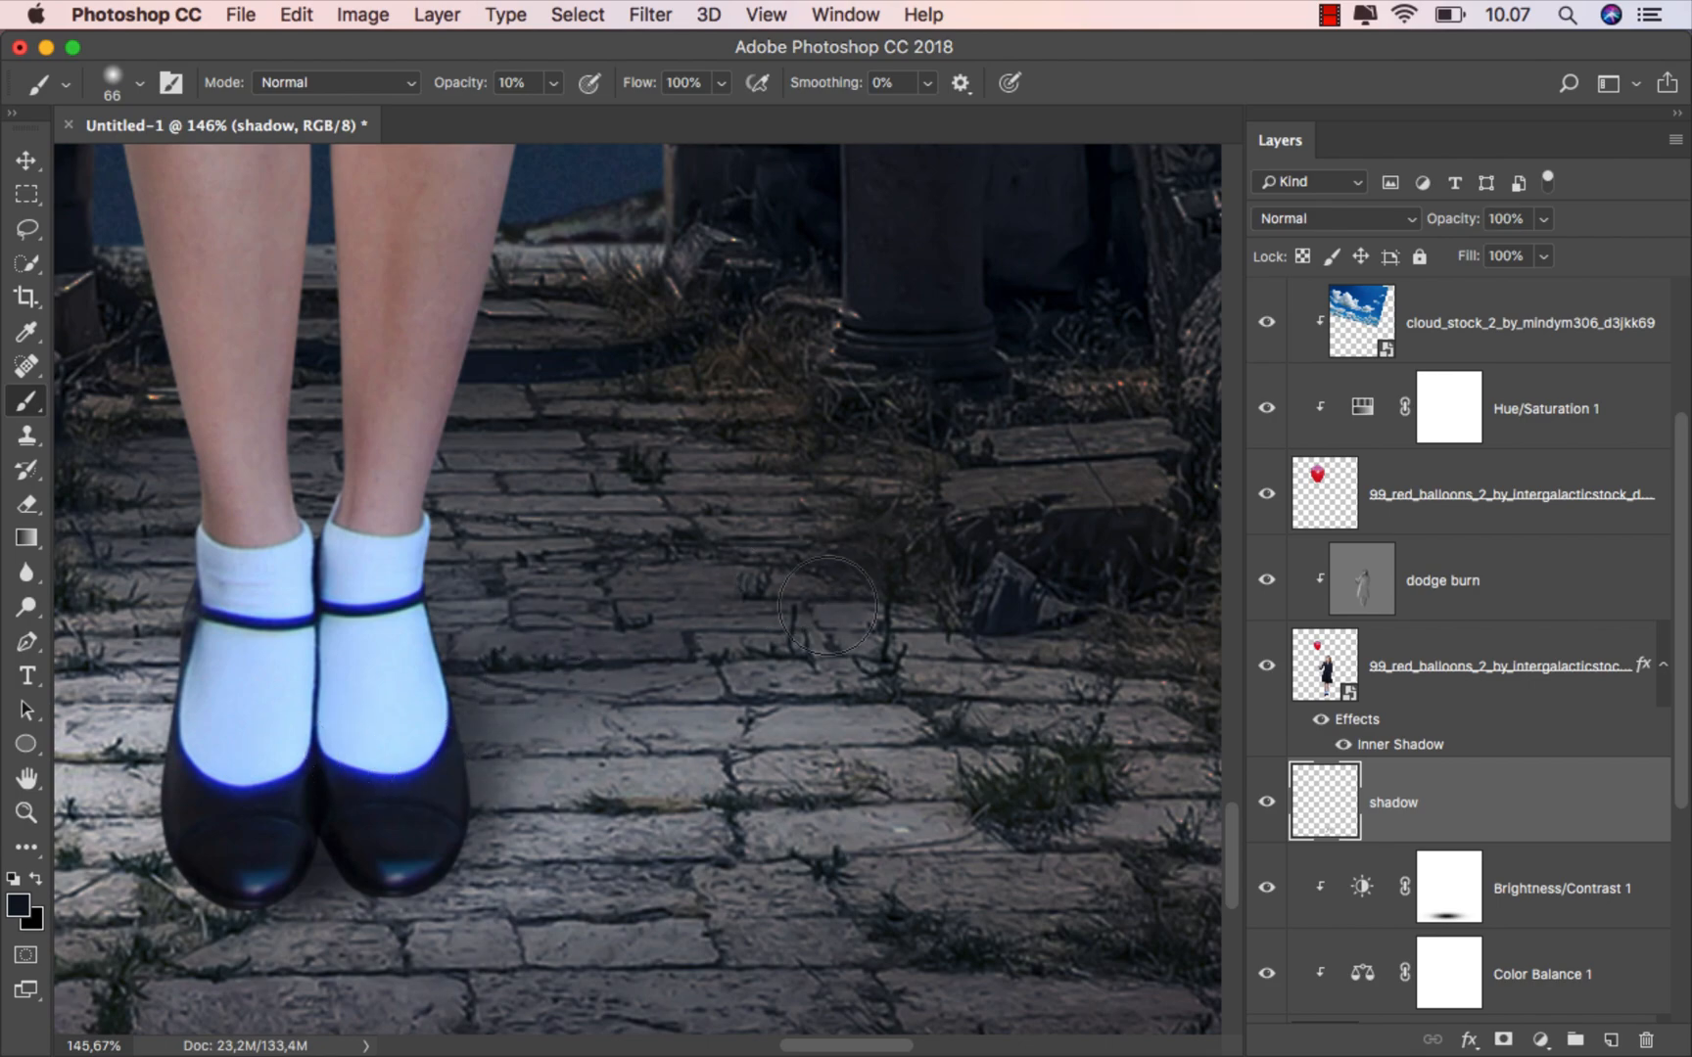
{"action": "left_click_drag", "start_coordinate": [431, 773], "coordinate": [671, 577]}
{"action": "mouse_move", "coordinate": [406, 614]}
{"action": "left_mouse_down"}
{"action": "mouse_move", "coordinate": [484, 718]}
{"action": "mouse_move", "coordinate": [559, 696]}
{"action": "left_mouse_up"}
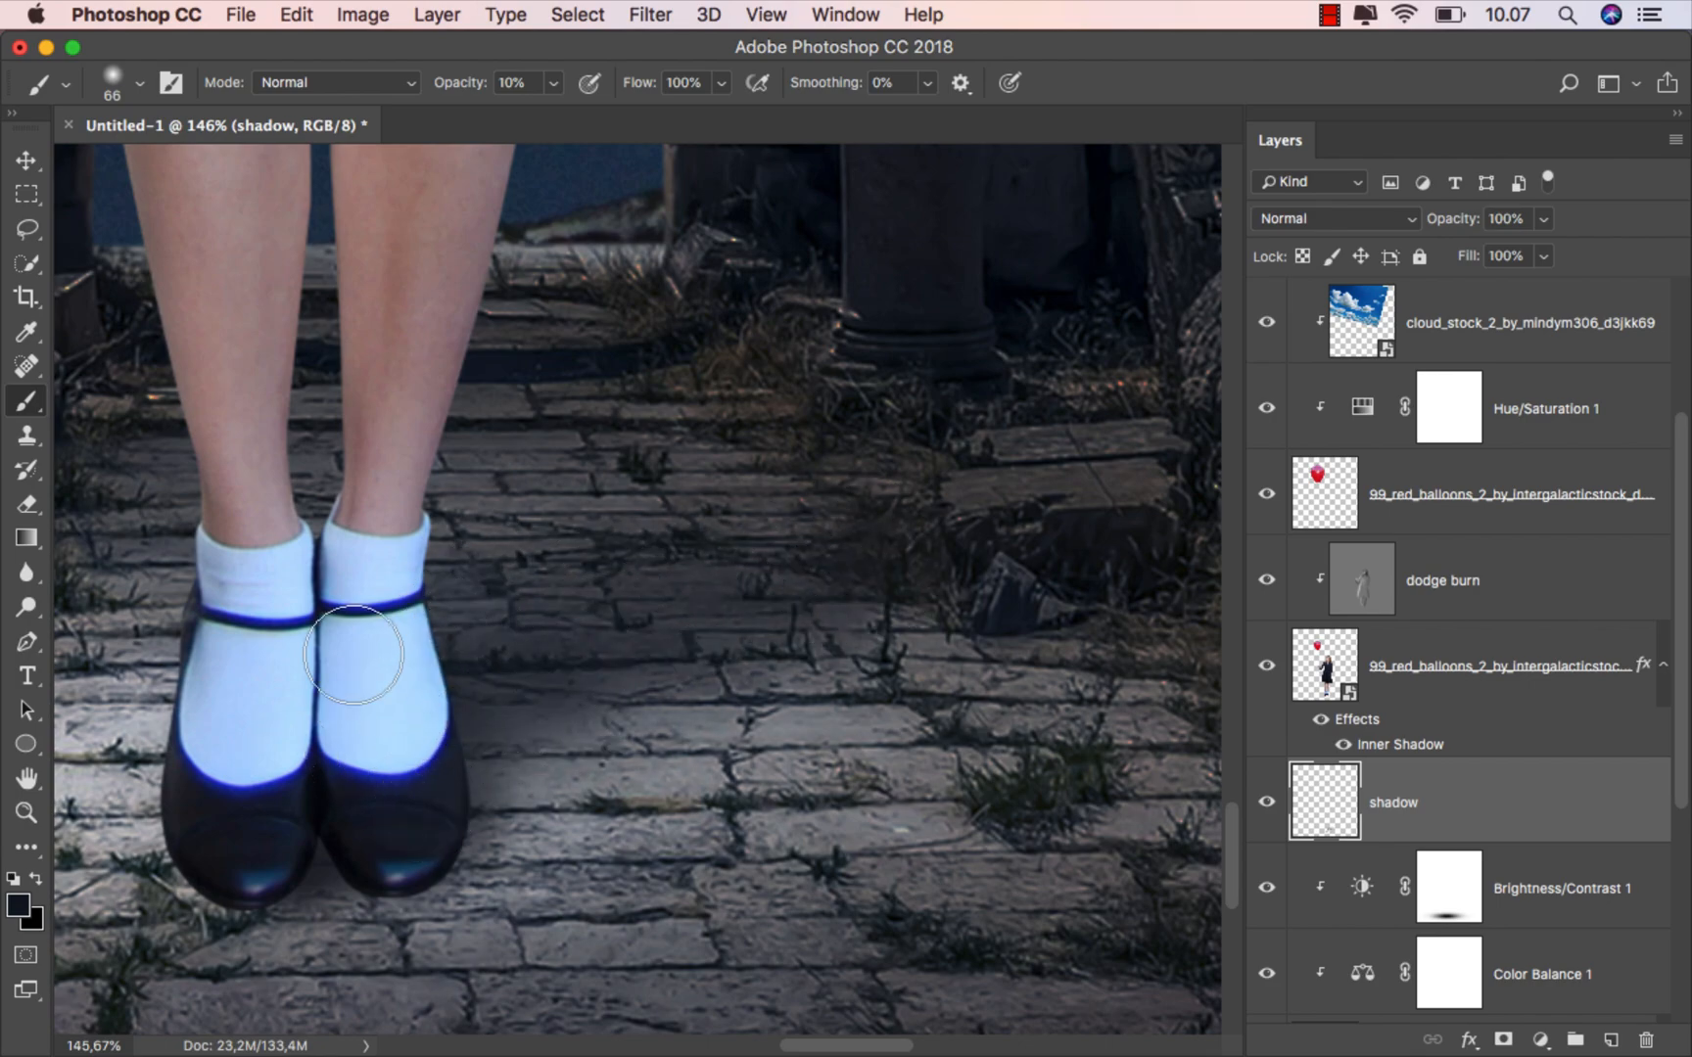
{"action": "left_click_drag", "start_coordinate": [996, 525], "coordinate": [845, 561]}
{"action": "scroll", "coordinate": [789, 572], "scroll_direction": "down", "scroll_amount": 3}
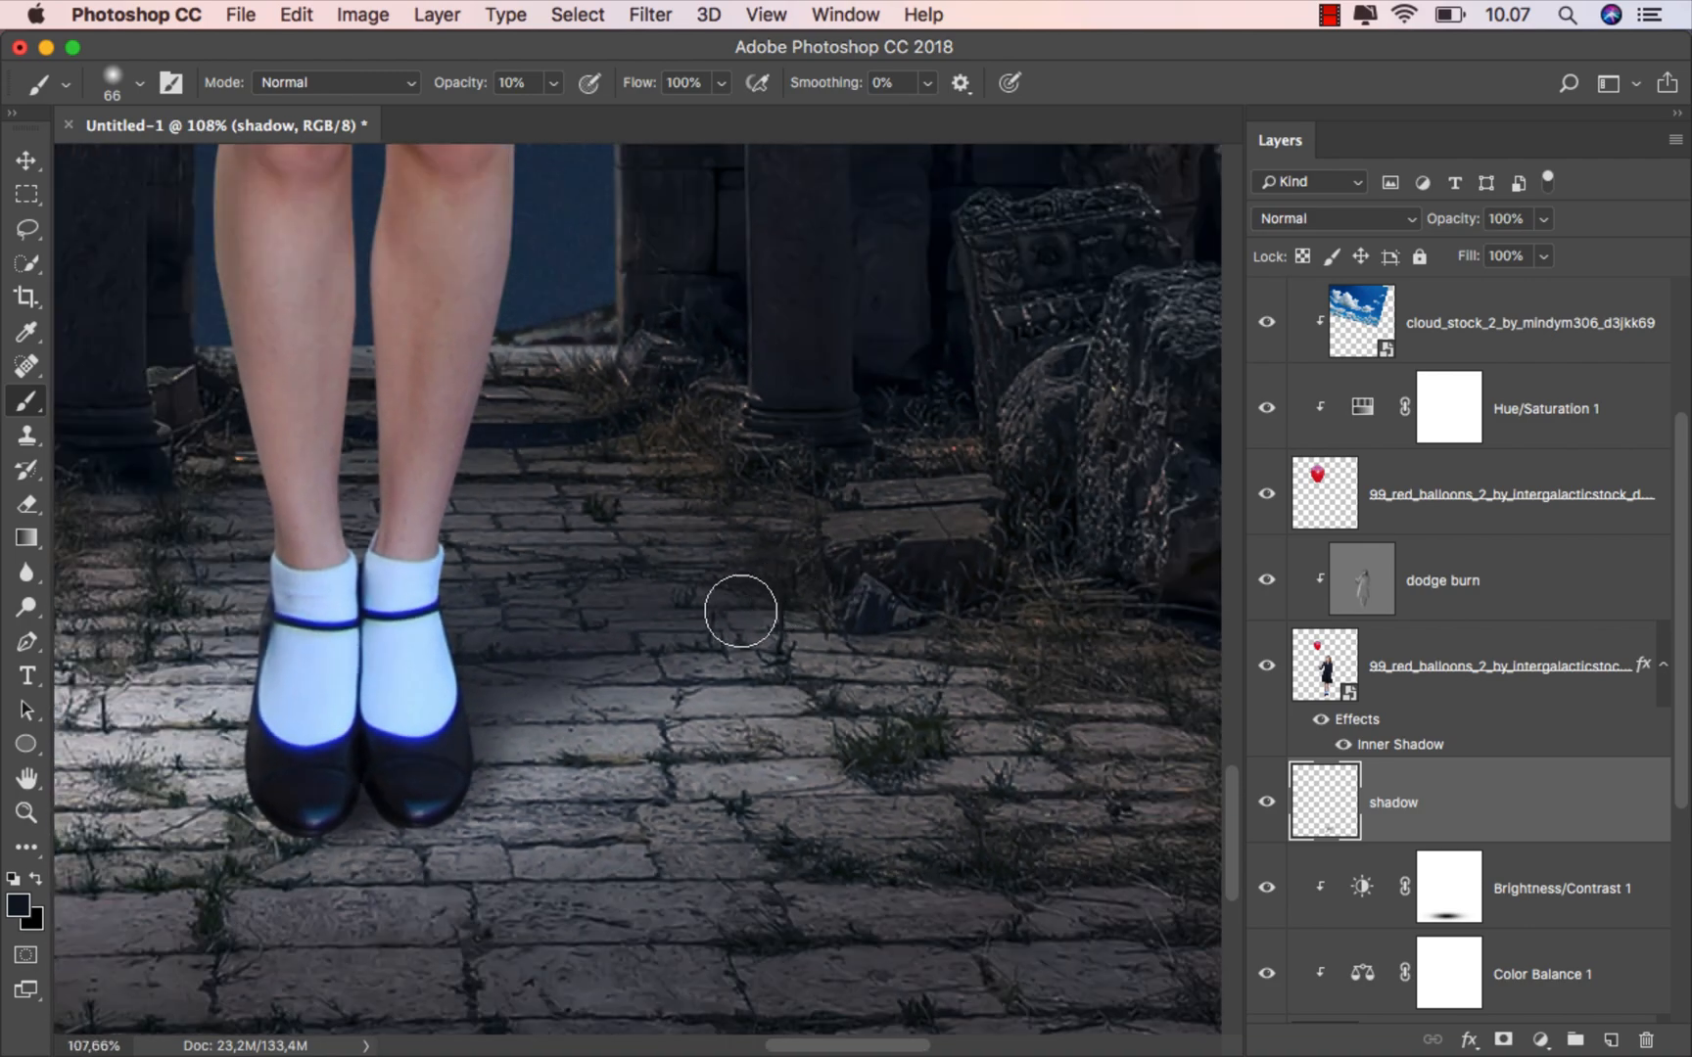
{"action": "left_click_drag", "start_coordinate": [635, 713], "coordinate": [550, 720]}
{"action": "mouse_move", "coordinate": [609, 554]}
{"action": "left_mouse_down"}
{"action": "mouse_move", "coordinate": [664, 557]}
{"action": "mouse_move", "coordinate": [762, 652]}
{"action": "mouse_move", "coordinate": [584, 658]}
{"action": "mouse_move", "coordinate": [833, 644]}
{"action": "mouse_move", "coordinate": [521, 695]}
{"action": "mouse_move", "coordinate": [589, 672]}
{"action": "mouse_move", "coordinate": [826, 650]}
{"action": "mouse_move", "coordinate": [540, 714]}
{"action": "mouse_move", "coordinate": [477, 695]}
{"action": "mouse_move", "coordinate": [472, 717]}
{"action": "mouse_move", "coordinate": [497, 728]}
{"action": "mouse_move", "coordinate": [454, 660]}
{"action": "left_mouse_up"}
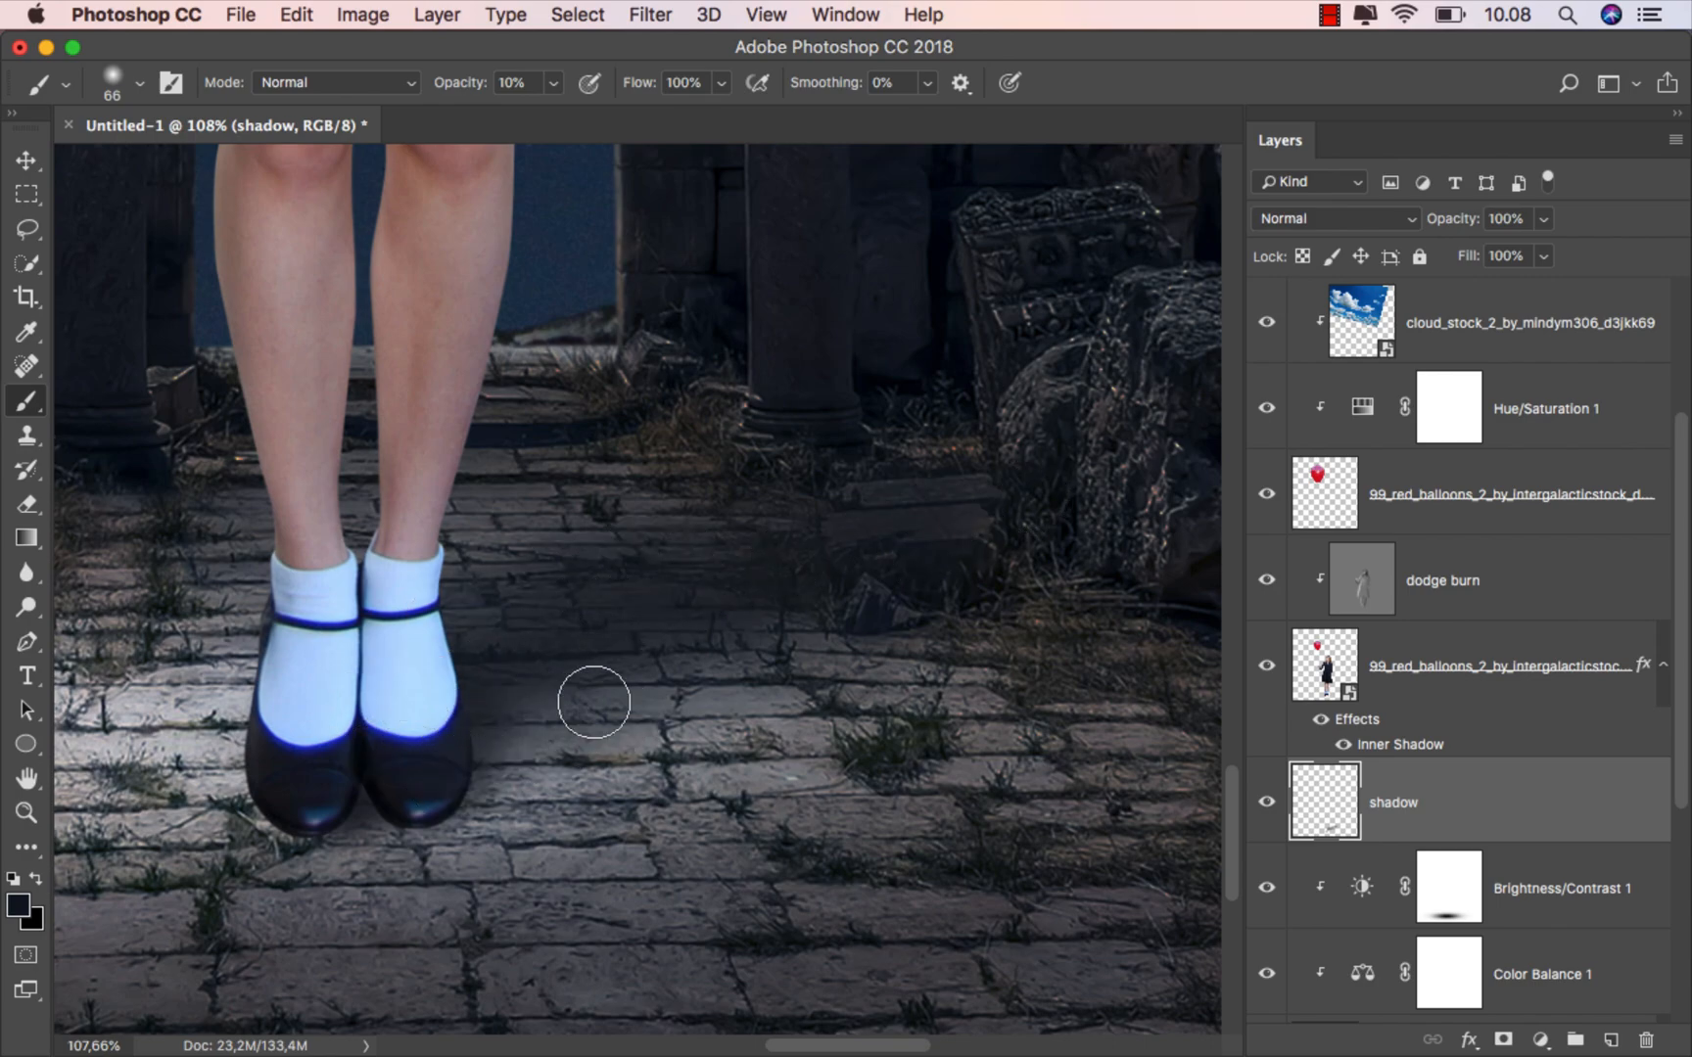
Transform the shadow layer with a custom warp, stretching its far upper corner outward and up over the fallen stones.
{"action": "scroll", "coordinate": [969, 573], "scroll_direction": "down", "scroll_amount": 4}
{"action": "scroll", "coordinate": [736, 774], "scroll_direction": "right", "scroll_amount": 8}
{"action": "scroll", "coordinate": [736, 773], "scroll_direction": "up", "scroll_amount": 5}
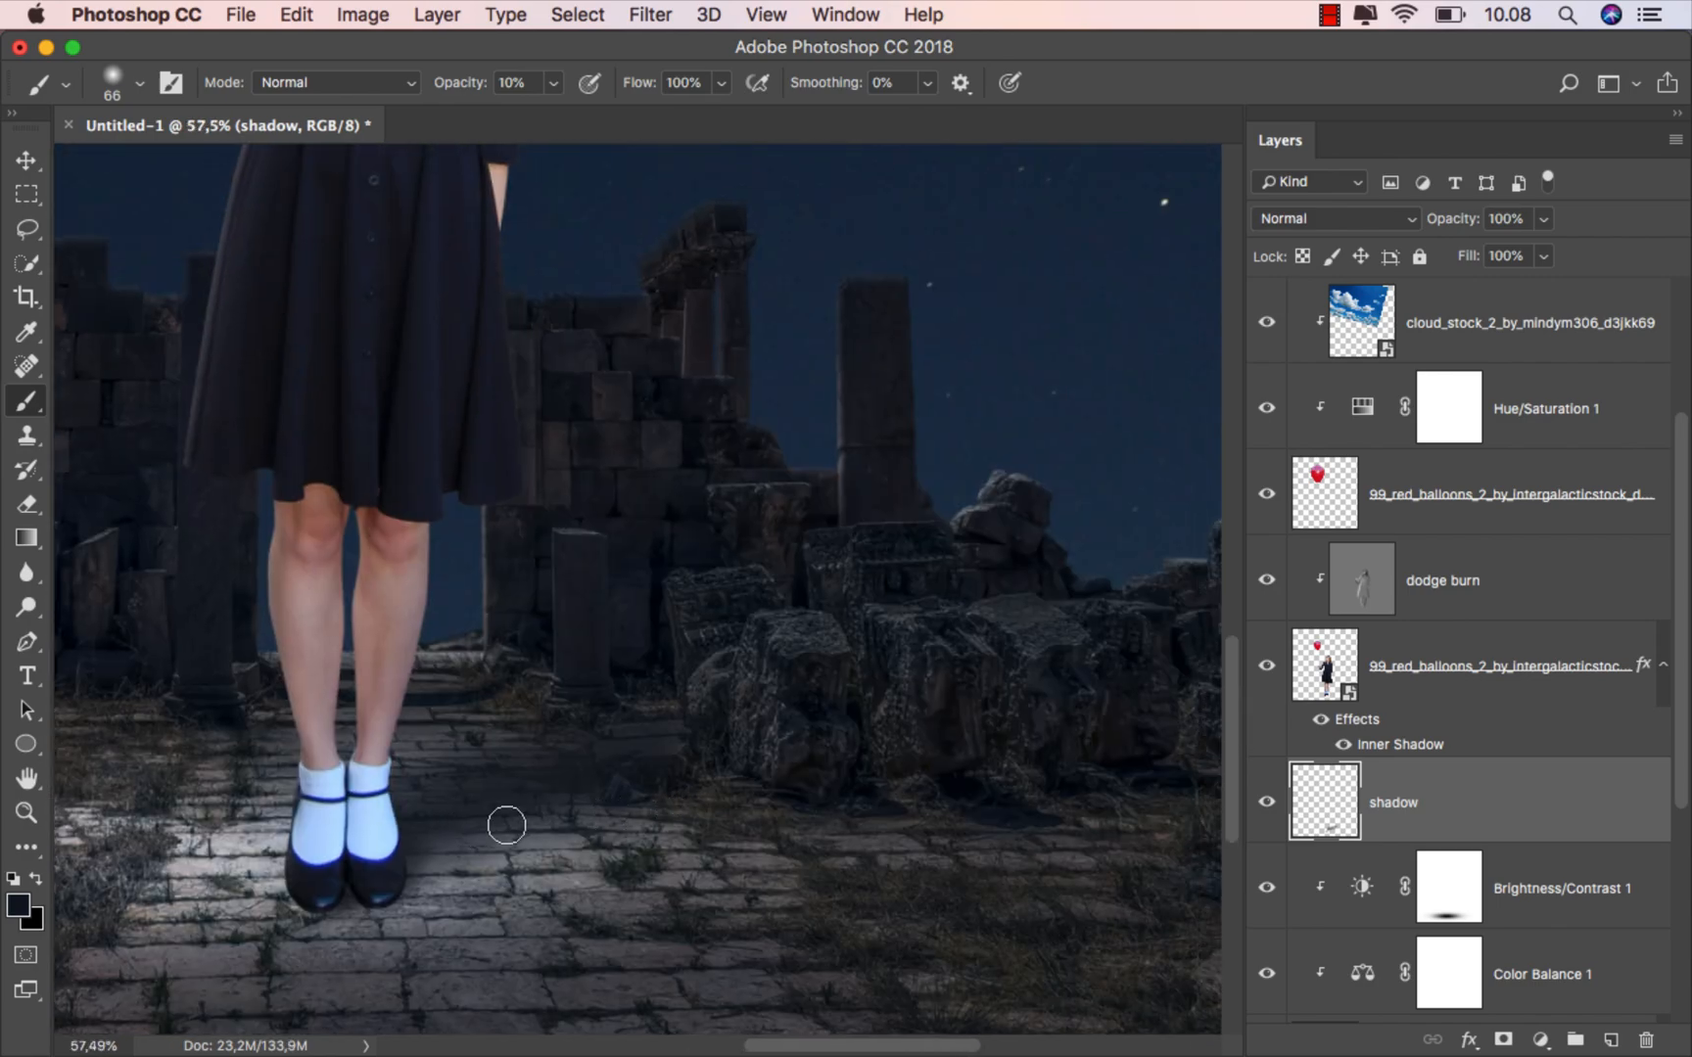
{"action": "scroll", "coordinate": [465, 828], "scroll_direction": "down", "scroll_amount": 3}
{"action": "scroll", "coordinate": [566, 767], "scroll_direction": "up", "scroll_amount": 1}
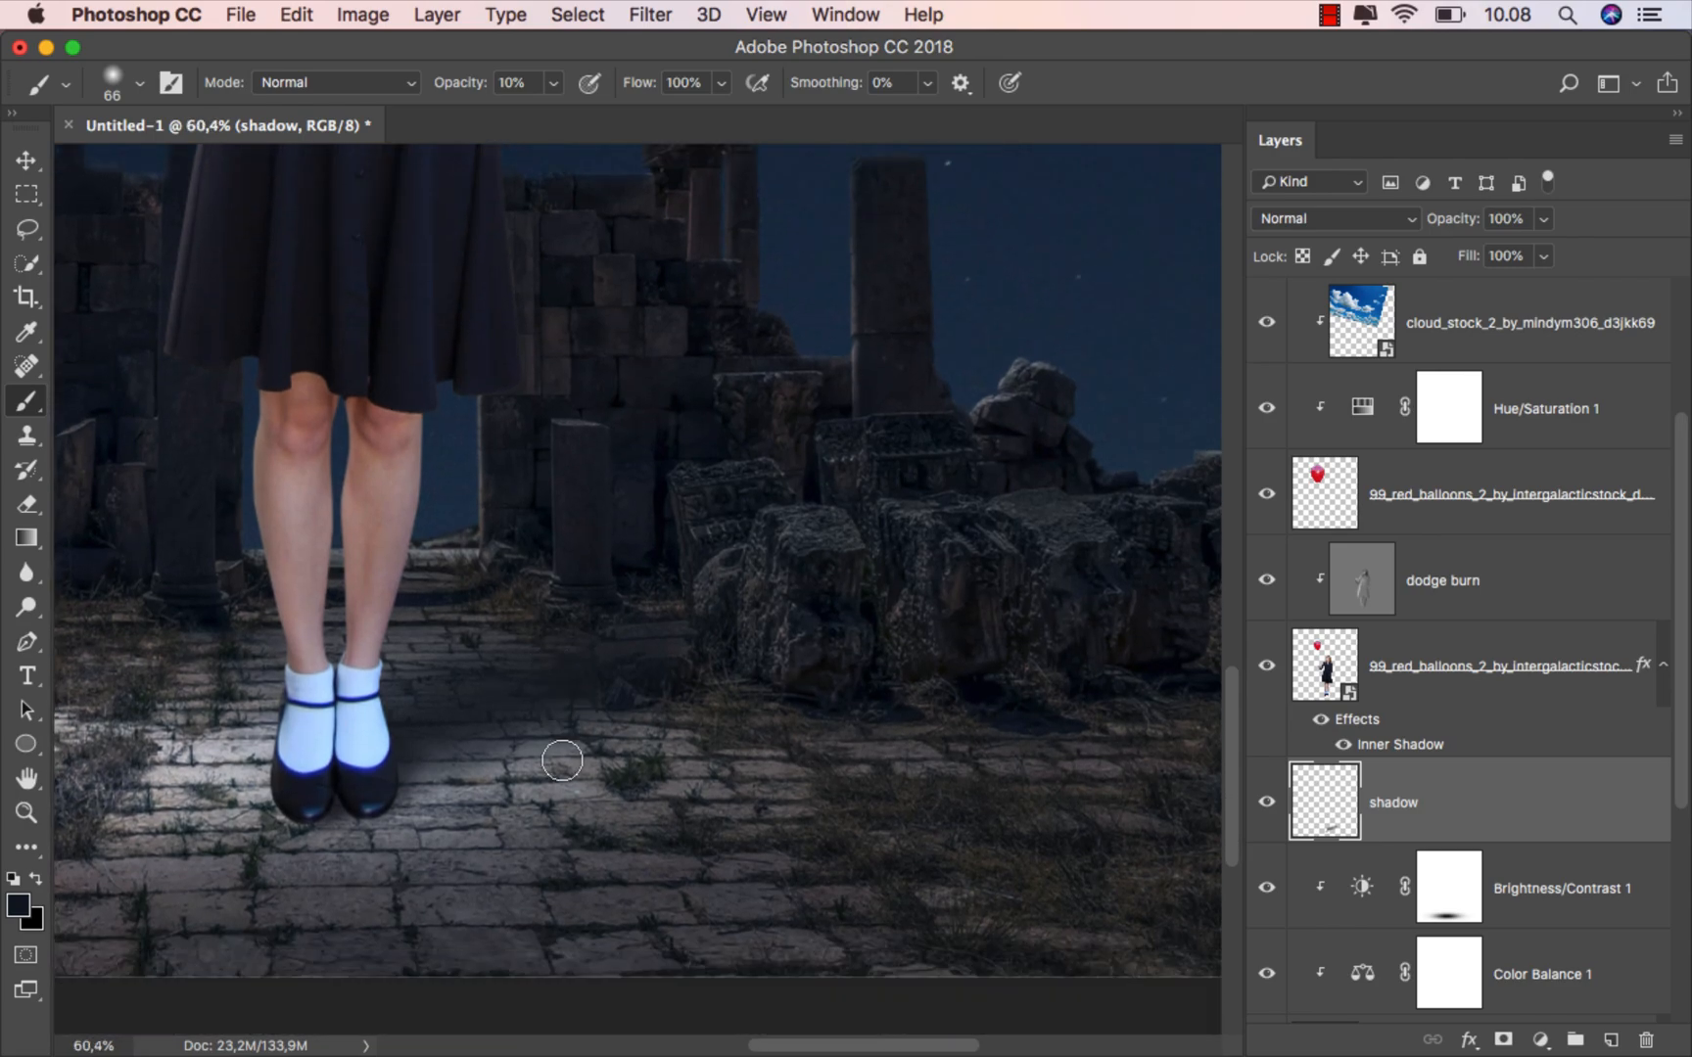
{"action": "key", "text": "super+t"}
{"action": "left_click_drag", "start_coordinate": [520, 591], "coordinate": [520, 645]}
{"action": "key", "text": "super+z"}
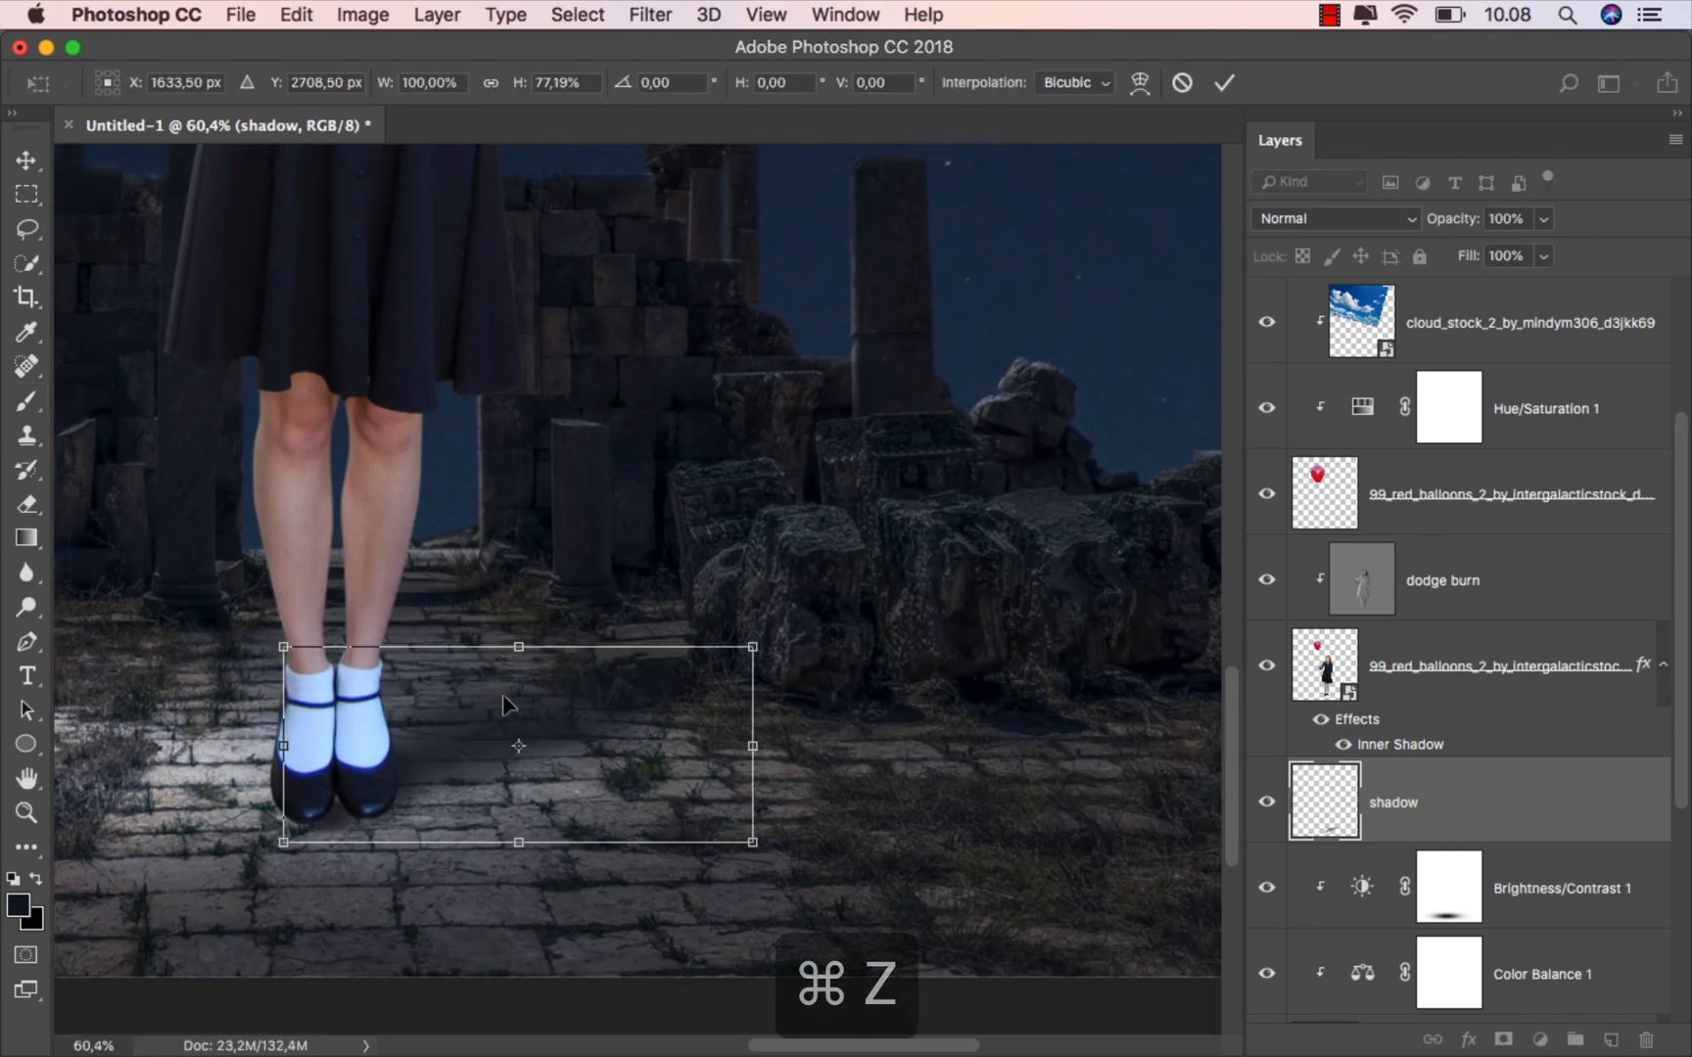
{"action": "scroll", "coordinate": [450, 753], "scroll_direction": "up", "scroll_amount": 2}
{"action": "right_click", "coordinate": [549, 638]}
{"action": "left_click", "coordinate": [587, 795]}
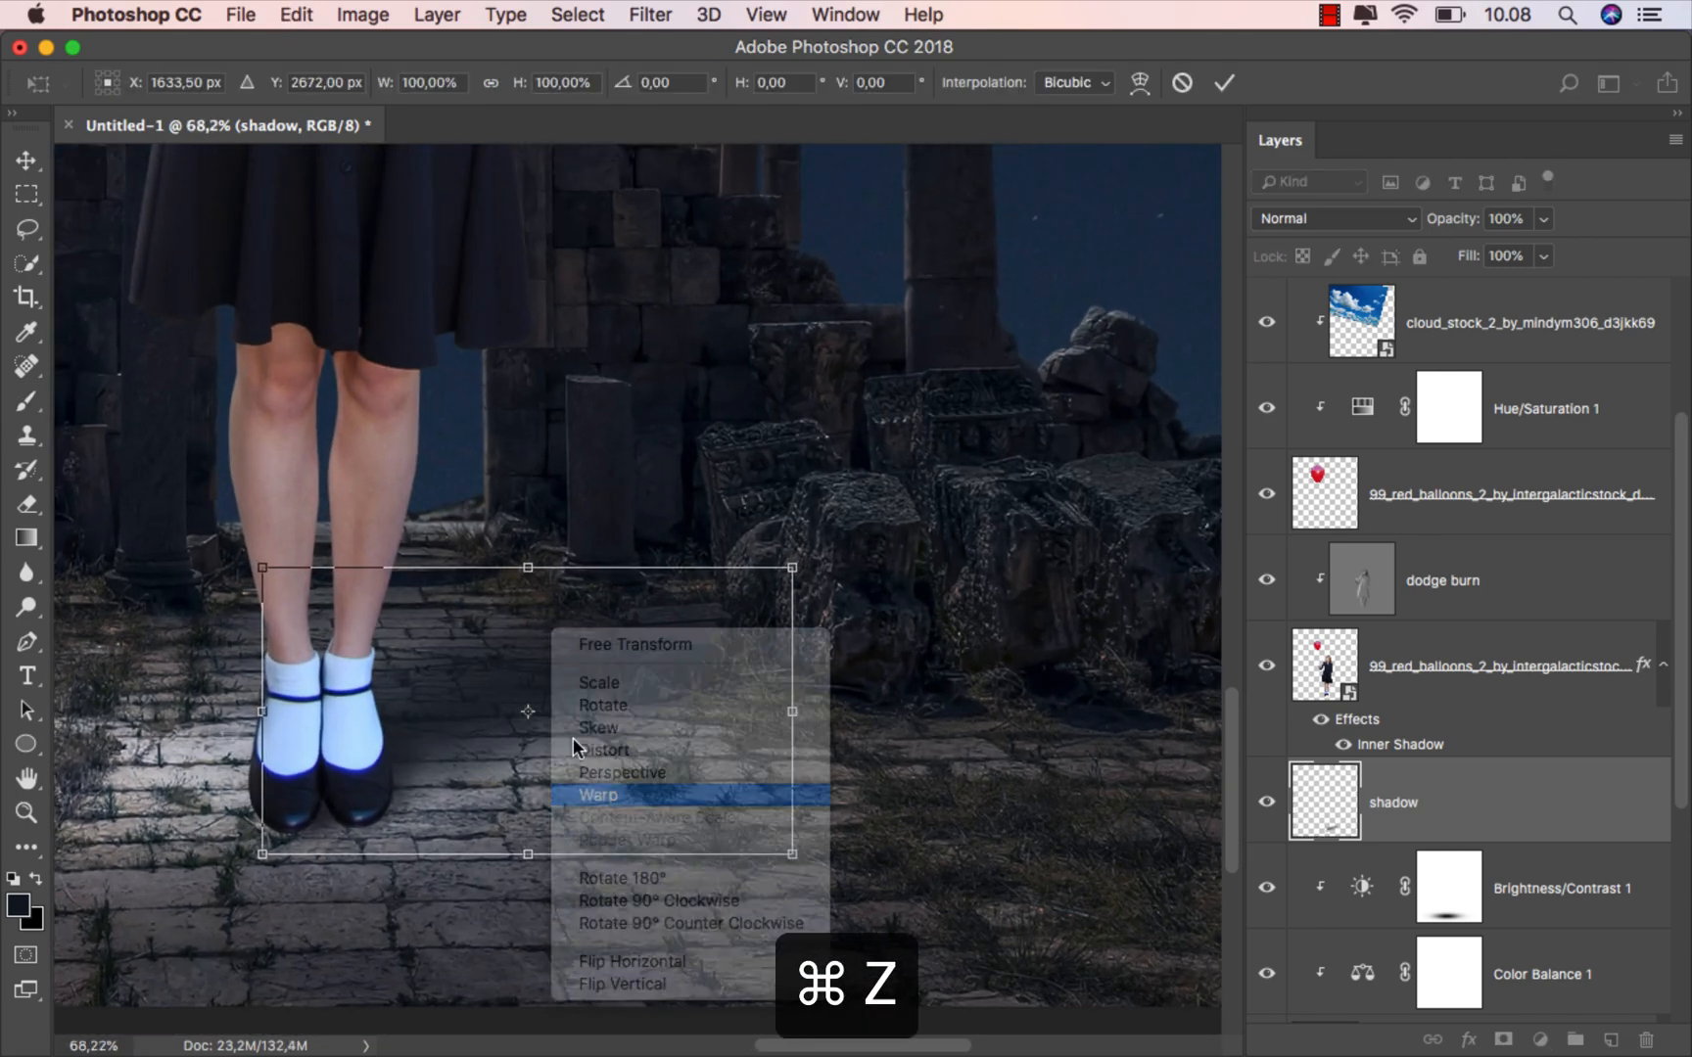
{"action": "left_click_drag", "start_coordinate": [554, 727], "coordinate": [551, 722]}
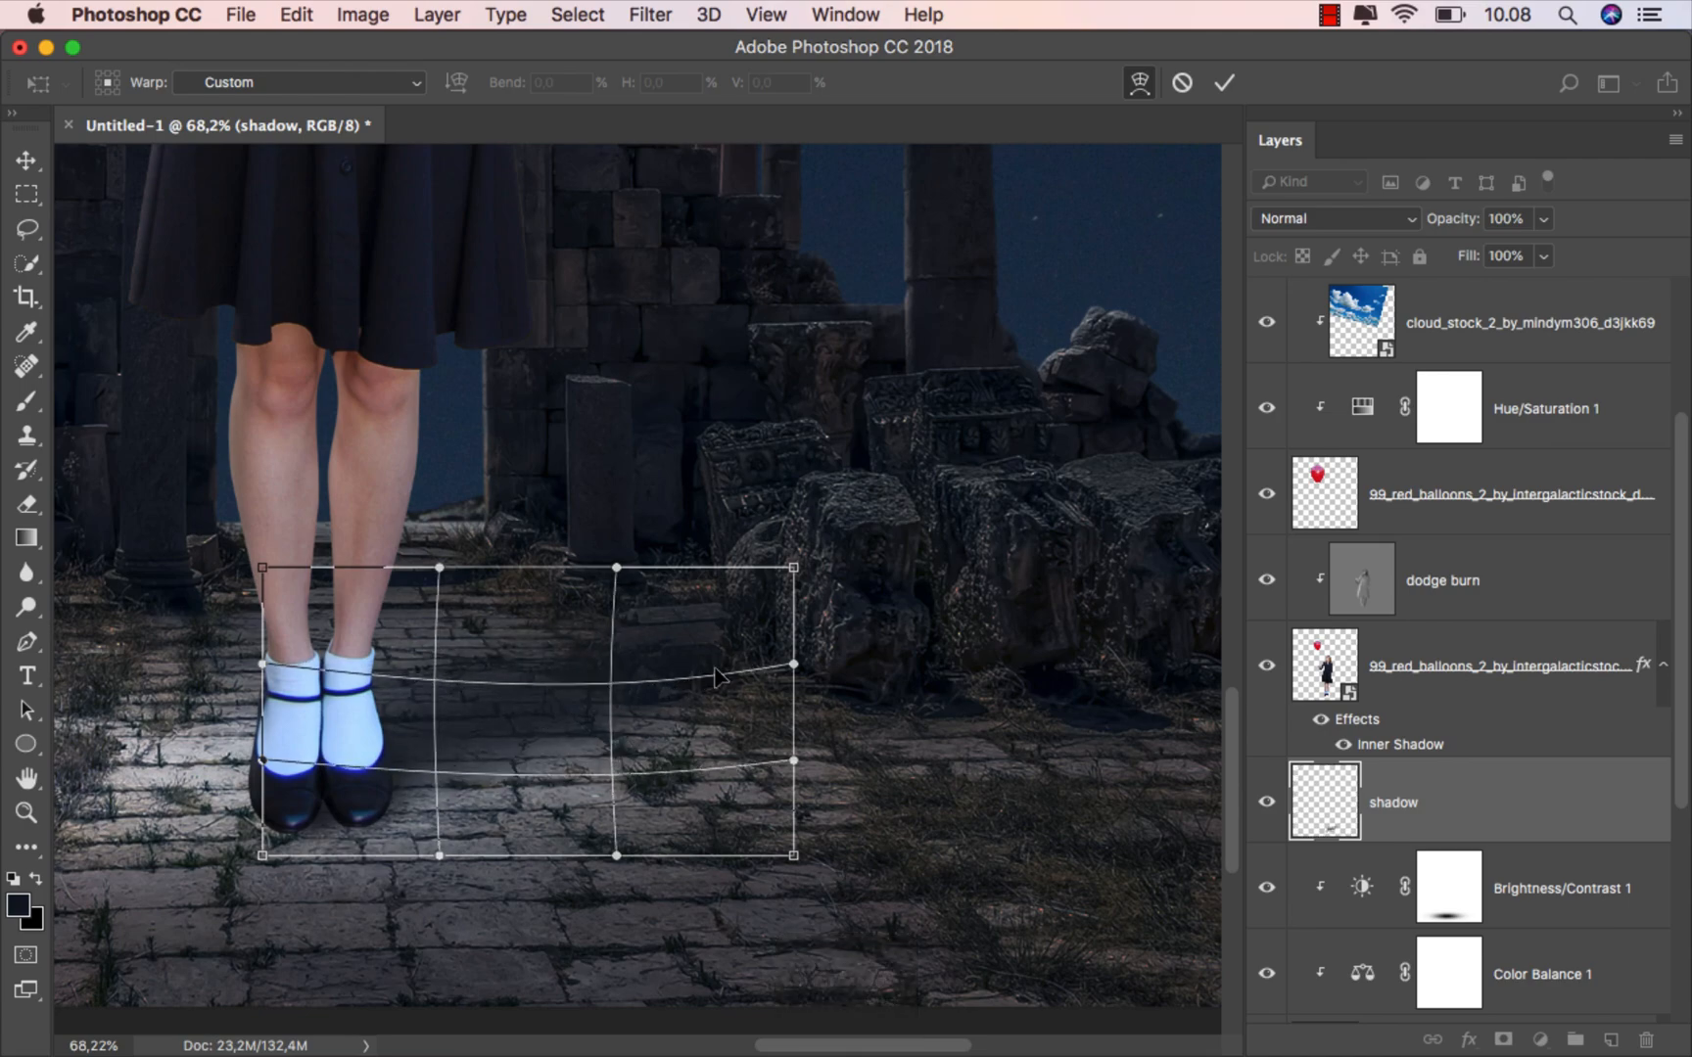
{"action": "left_click_drag", "start_coordinate": [773, 591], "coordinate": [875, 558]}
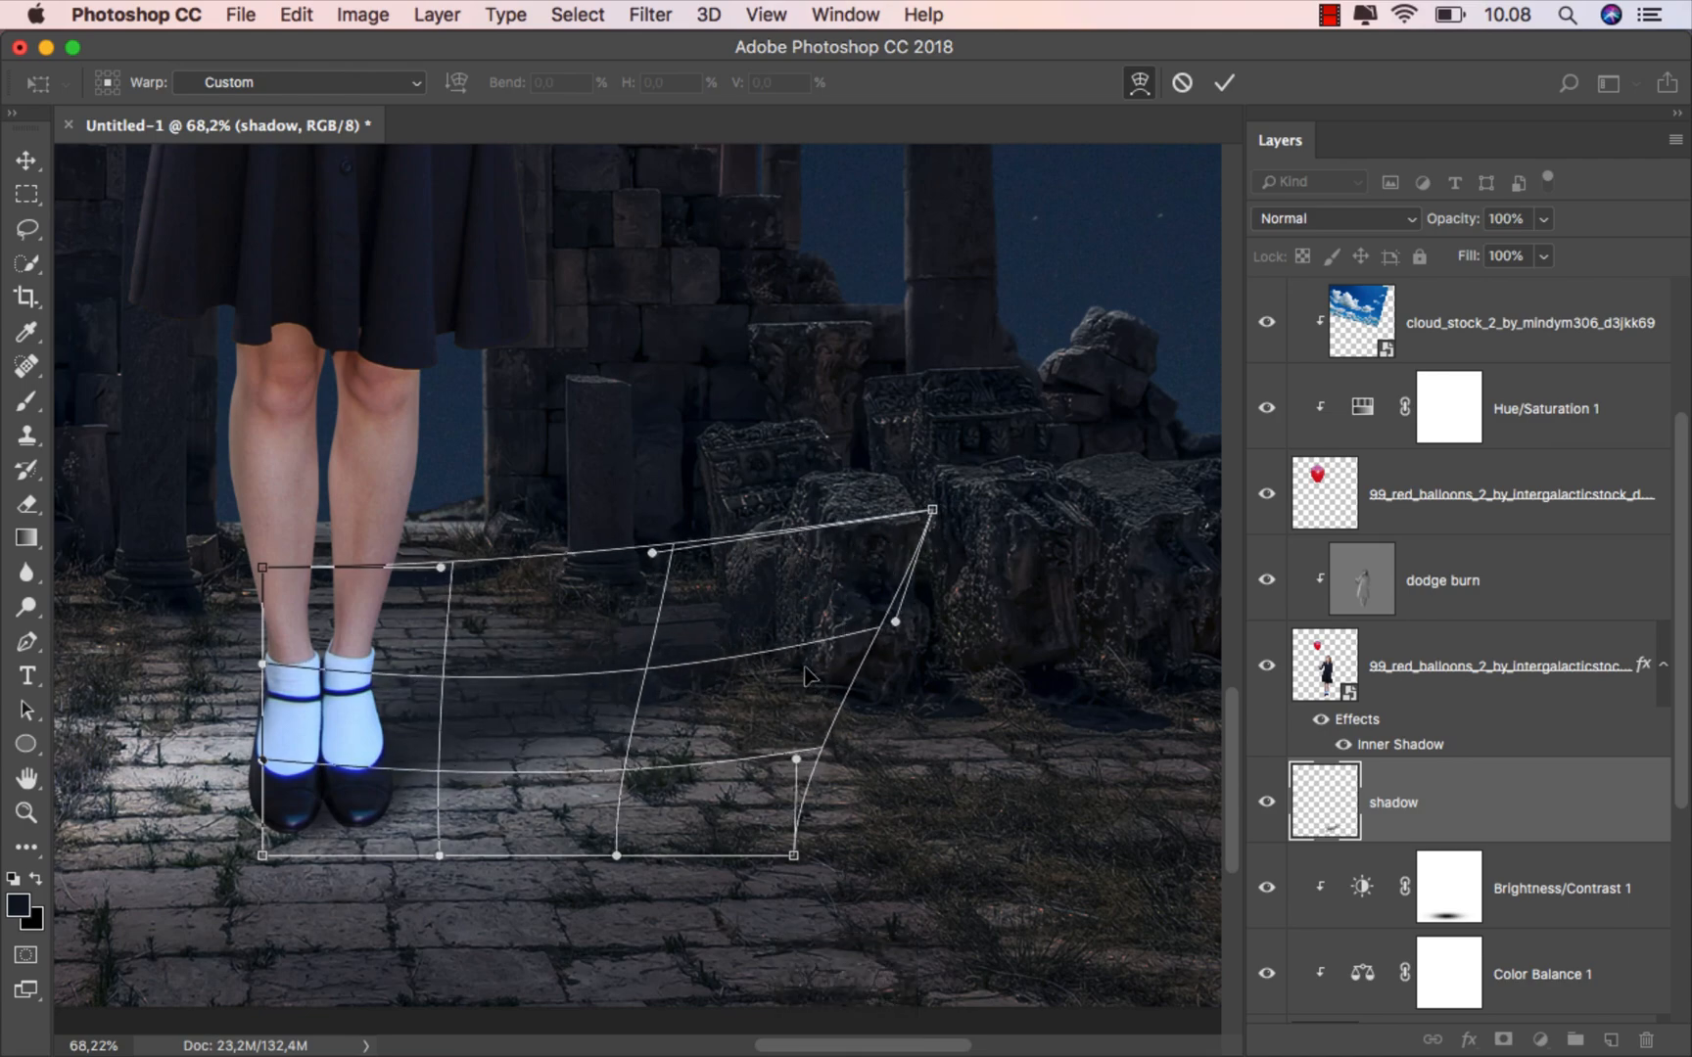
Bend the middle and far edge of the shadow's warp mesh slightly down toward the paving and apply the warp.
{"action": "left_click_drag", "start_coordinate": [826, 621], "coordinate": [802, 646]}
{"action": "left_click_drag", "start_coordinate": [772, 708], "coordinate": [771, 718]}
{"action": "left_click_drag", "start_coordinate": [641, 652], "coordinate": [641, 657]}
{"action": "left_click_drag", "start_coordinate": [774, 617], "coordinate": [774, 619]}
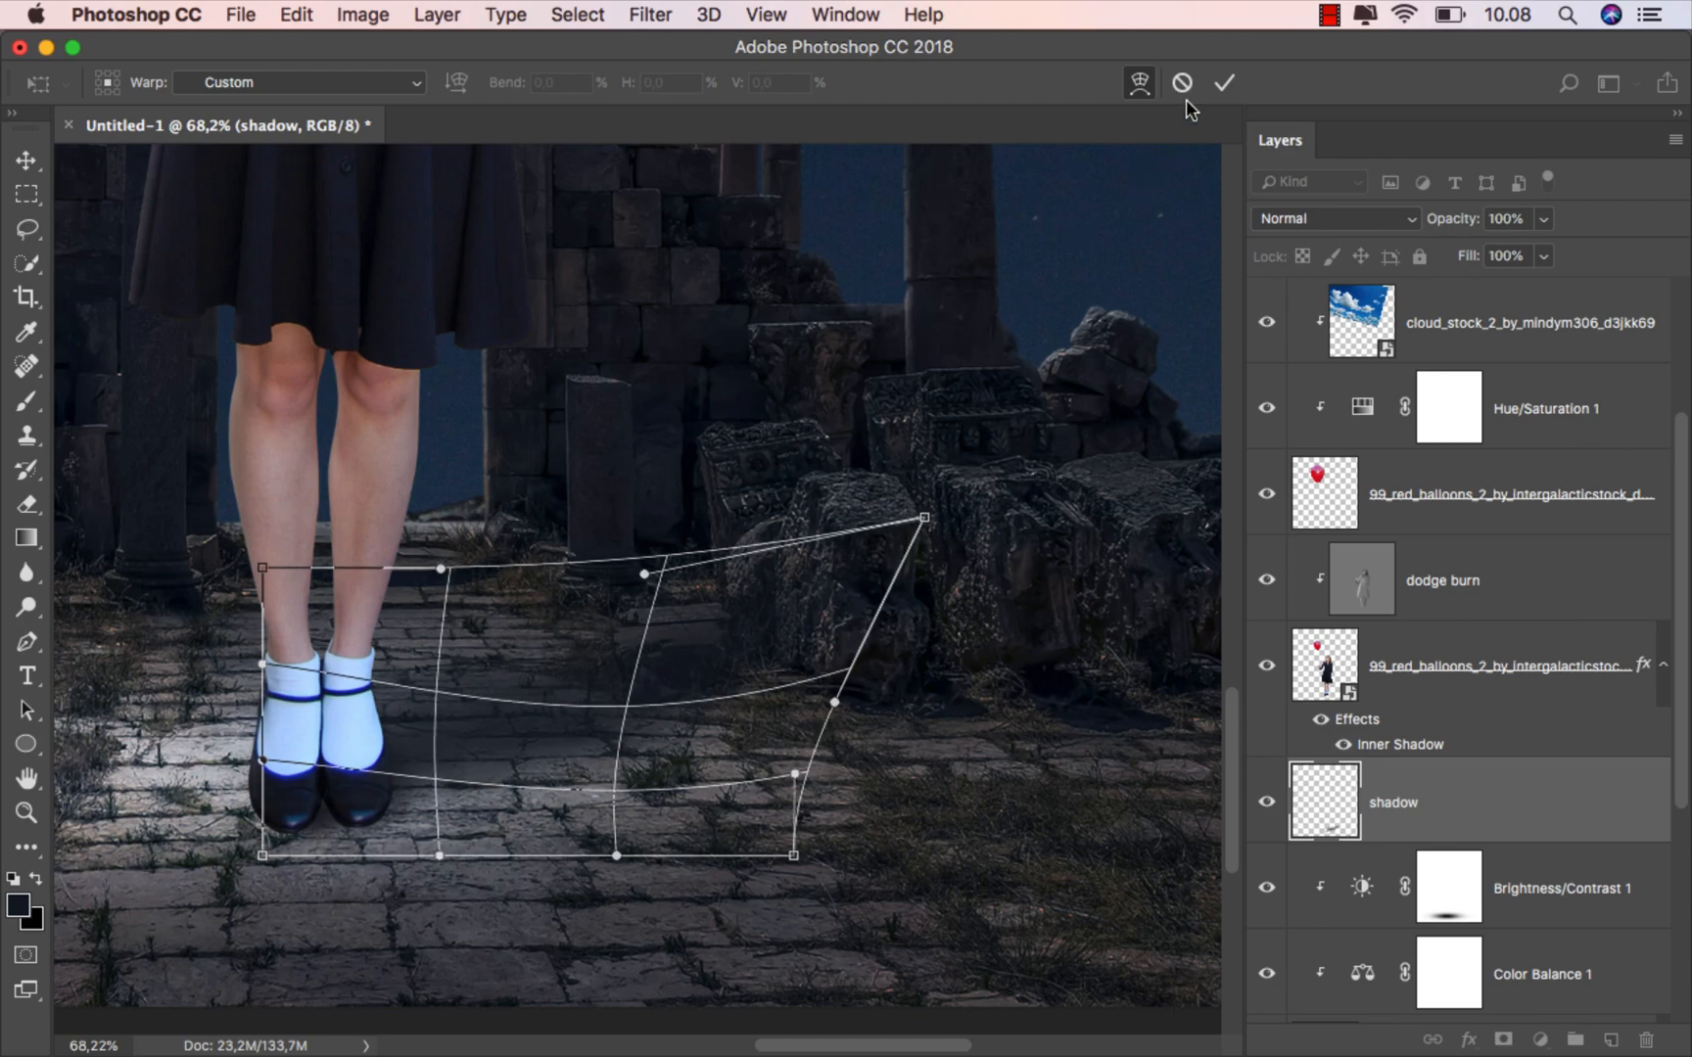
{"action": "left_click", "coordinate": [1224, 83]}
Reduce the shadow layer's fill to 85% and compare the full composite with the shadow hidden and shown.
{"action": "key", "text": "super+0"}
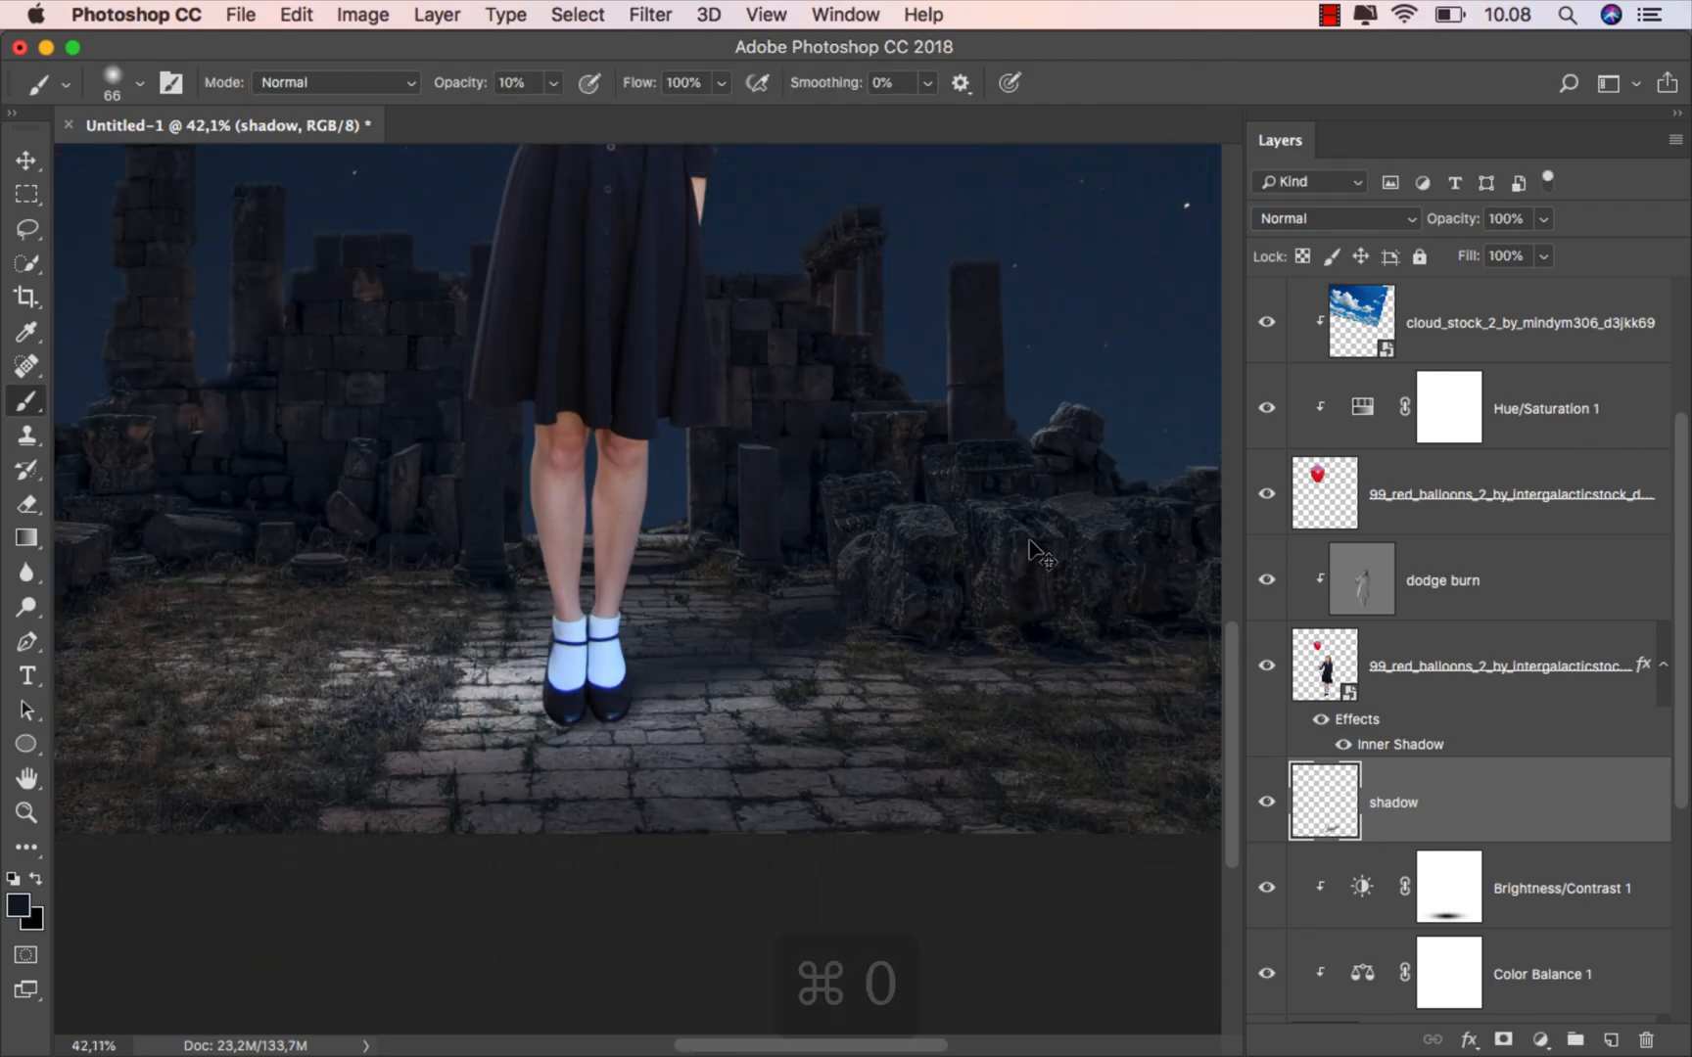
{"action": "key", "text": "super+0"}
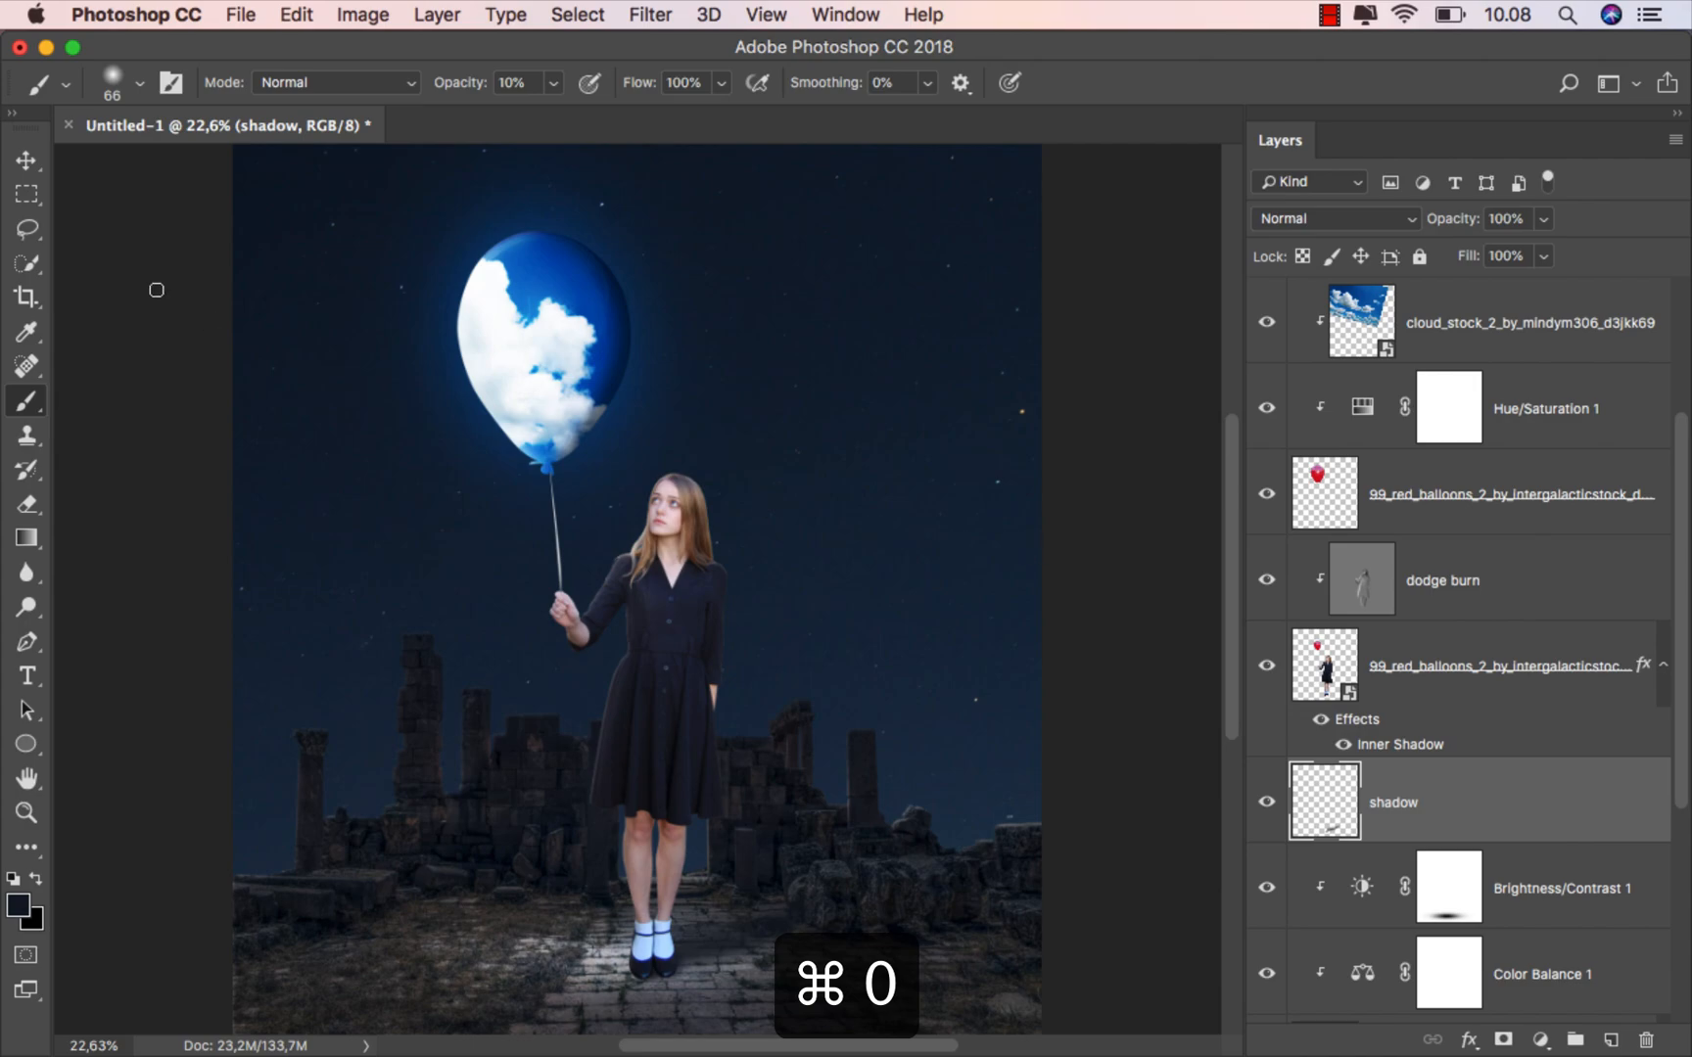
{"action": "left_click", "coordinate": [27, 159]}
{"action": "left_click", "coordinate": [1544, 256]}
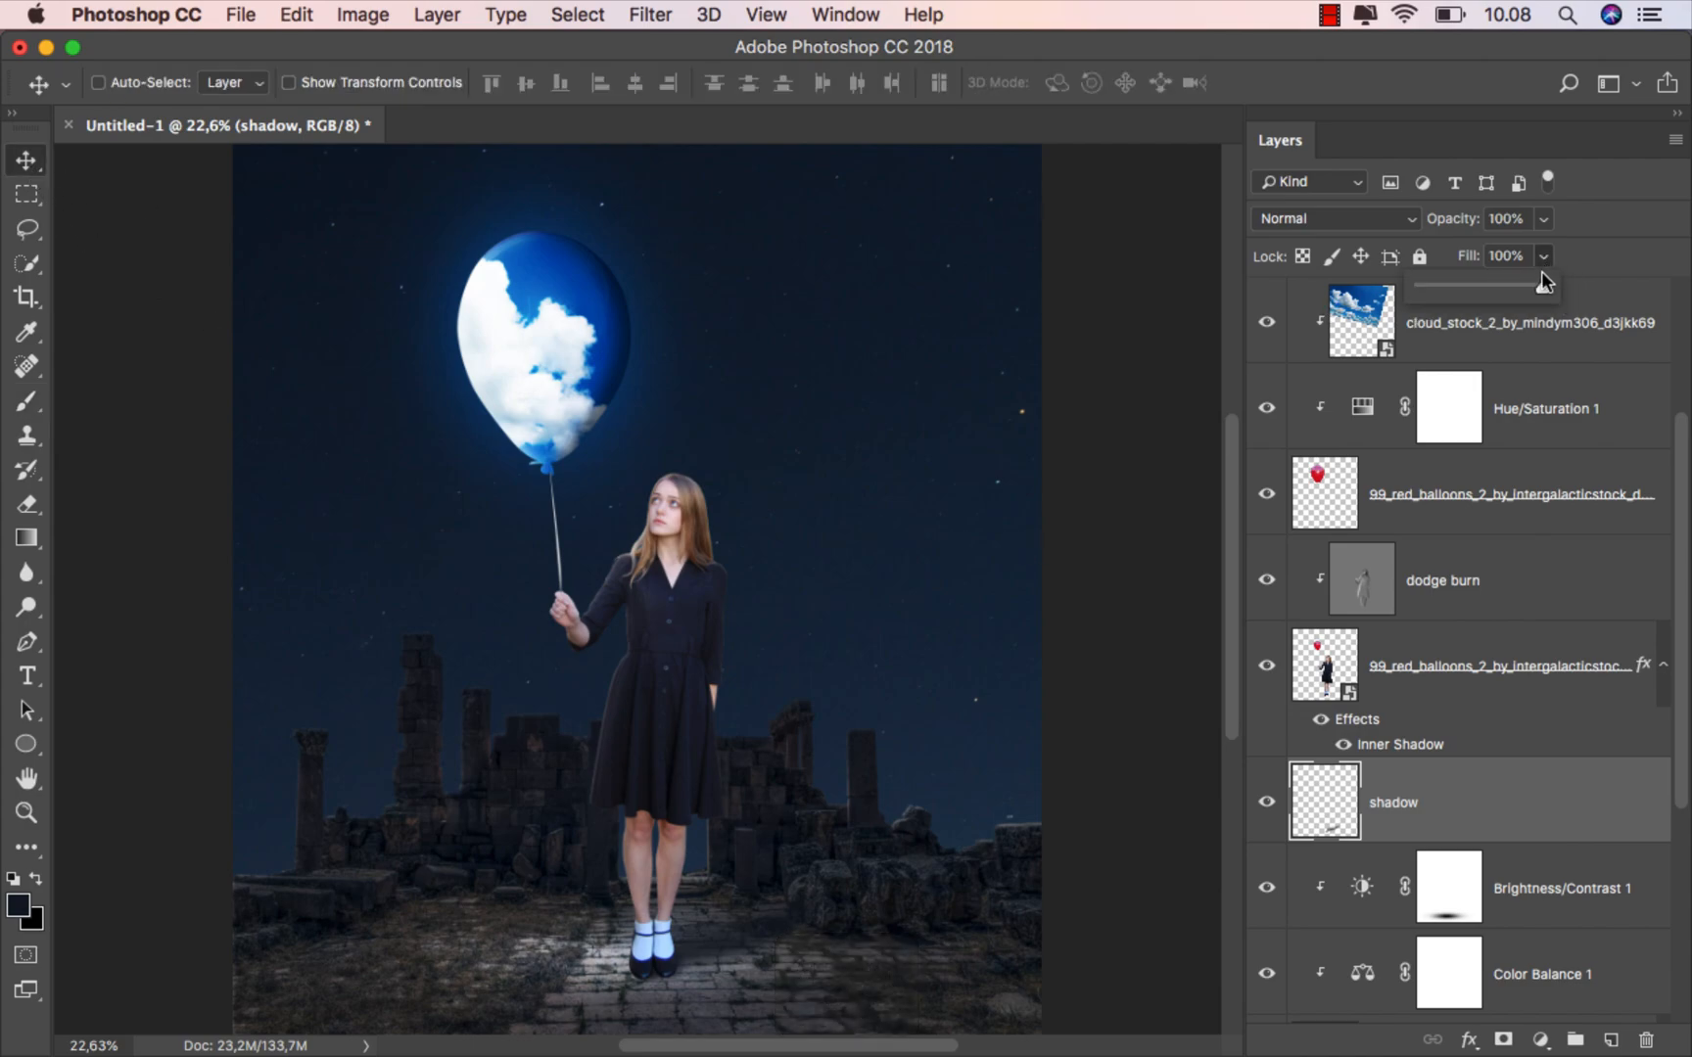
{"action": "left_click_drag", "start_coordinate": [1518, 286], "coordinate": [1505, 289]}
{"action": "left_click", "coordinate": [1456, 799]}
{"action": "left_click", "coordinate": [1267, 801]}
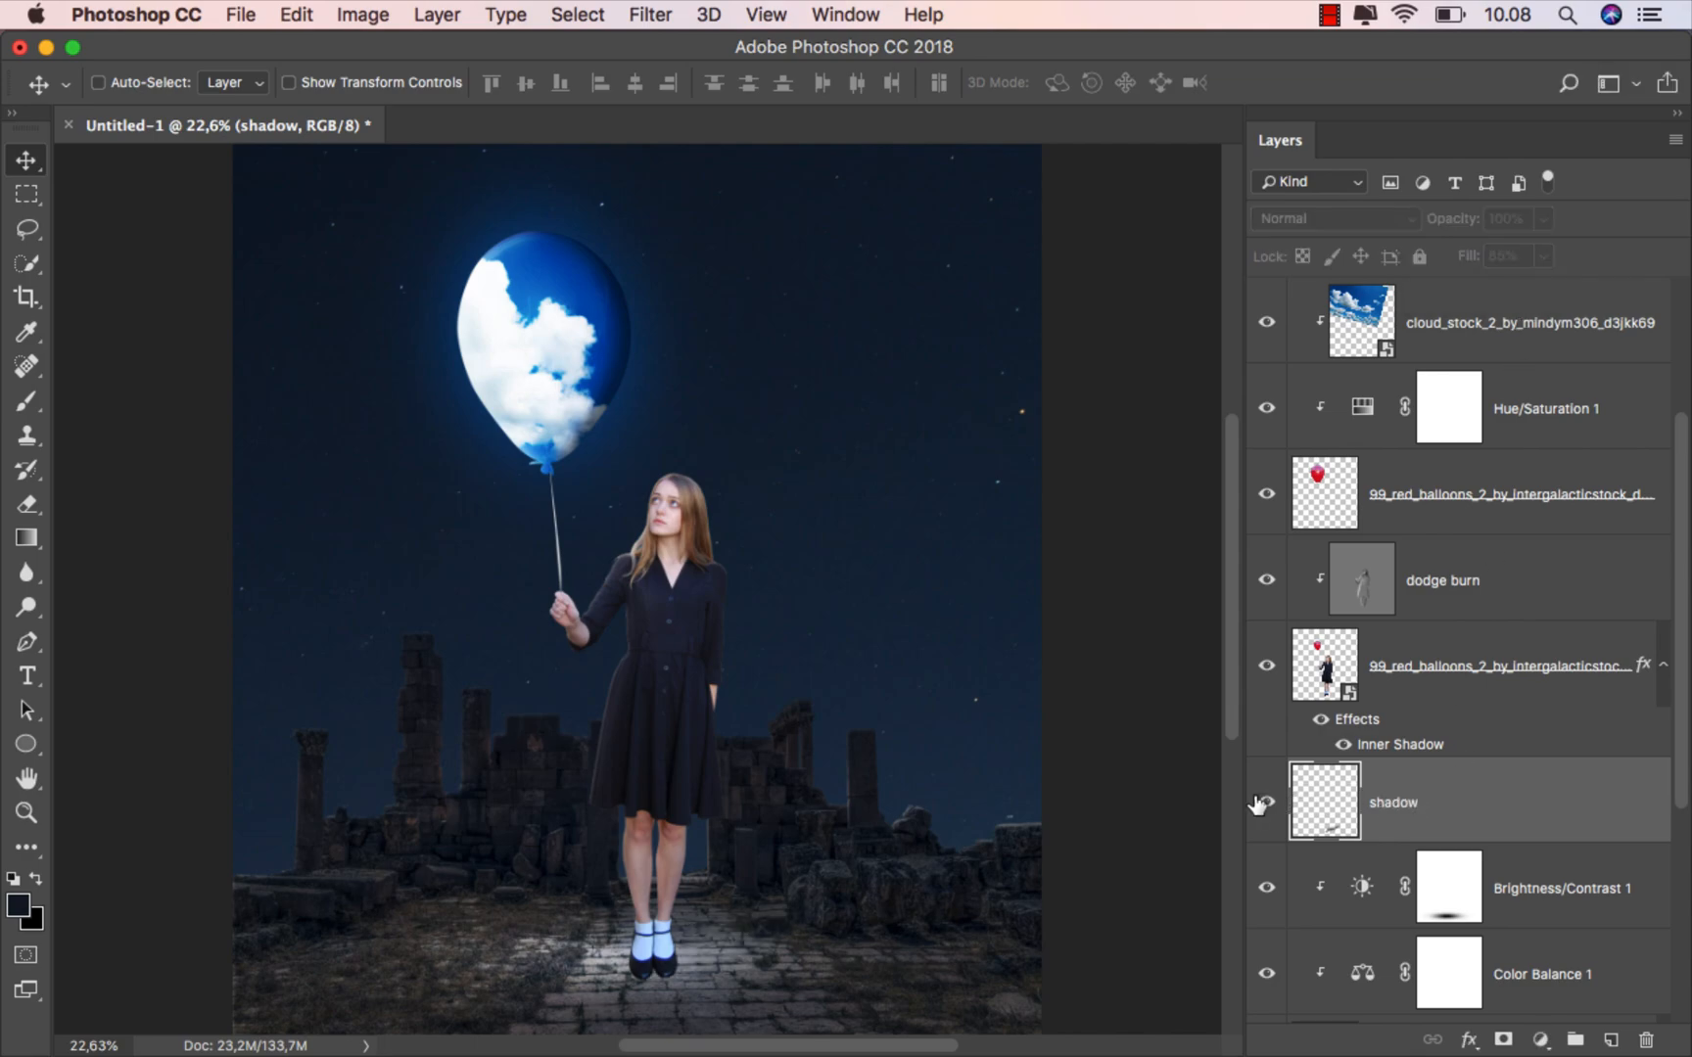
{"action": "left_click", "coordinate": [1267, 802]}
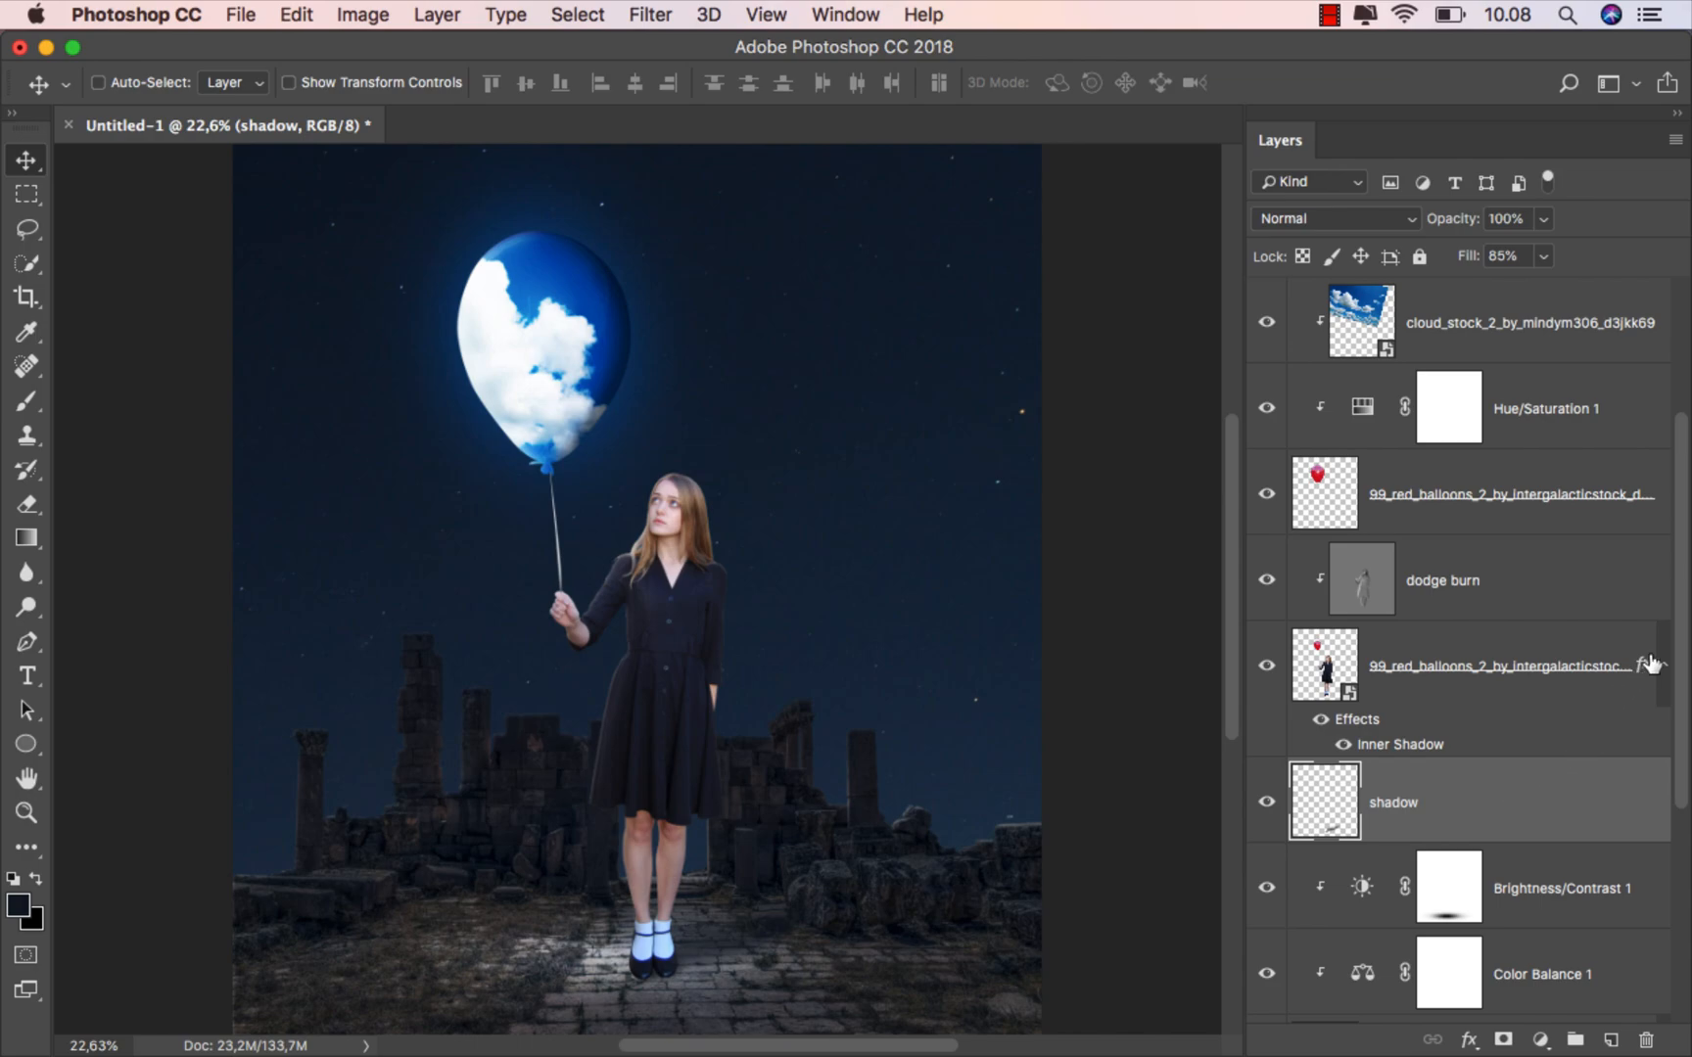
Add a Levels adjustment above the white layer at the top of the stack, with the white input level at 240.
{"action": "left_click_drag", "start_coordinate": [1677, 619], "coordinate": [1686, 471]}
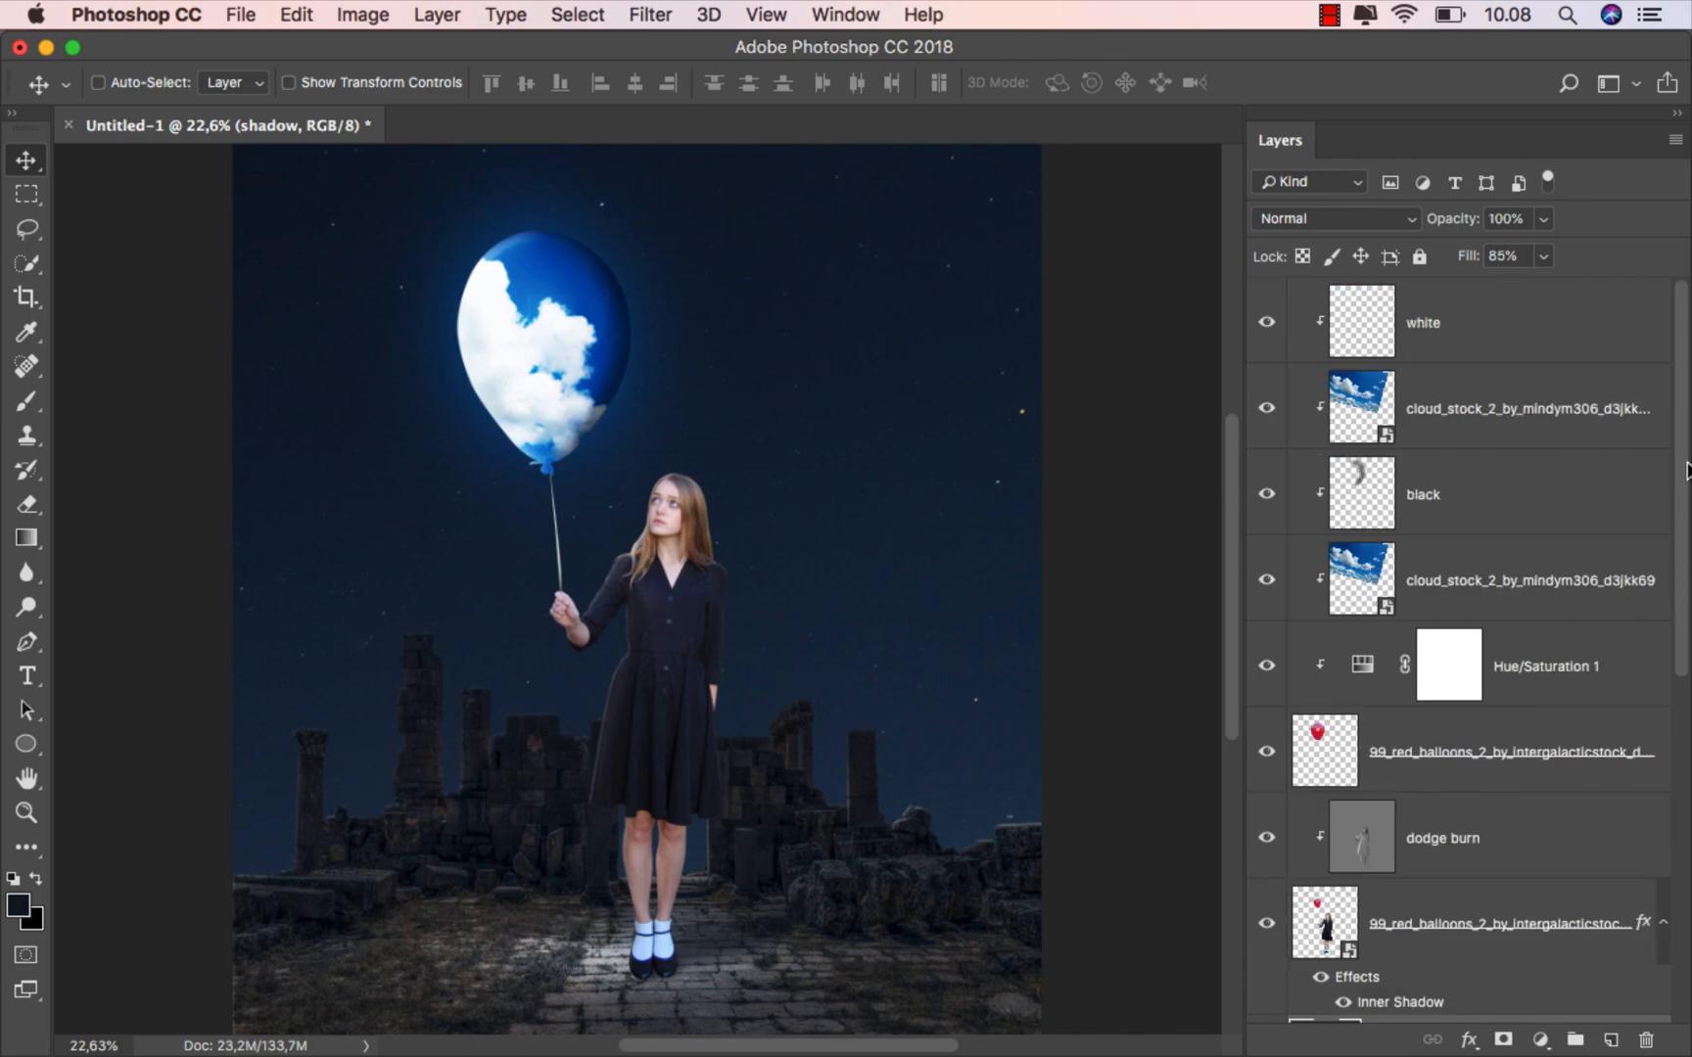
{"action": "left_click", "coordinate": [1524, 328]}
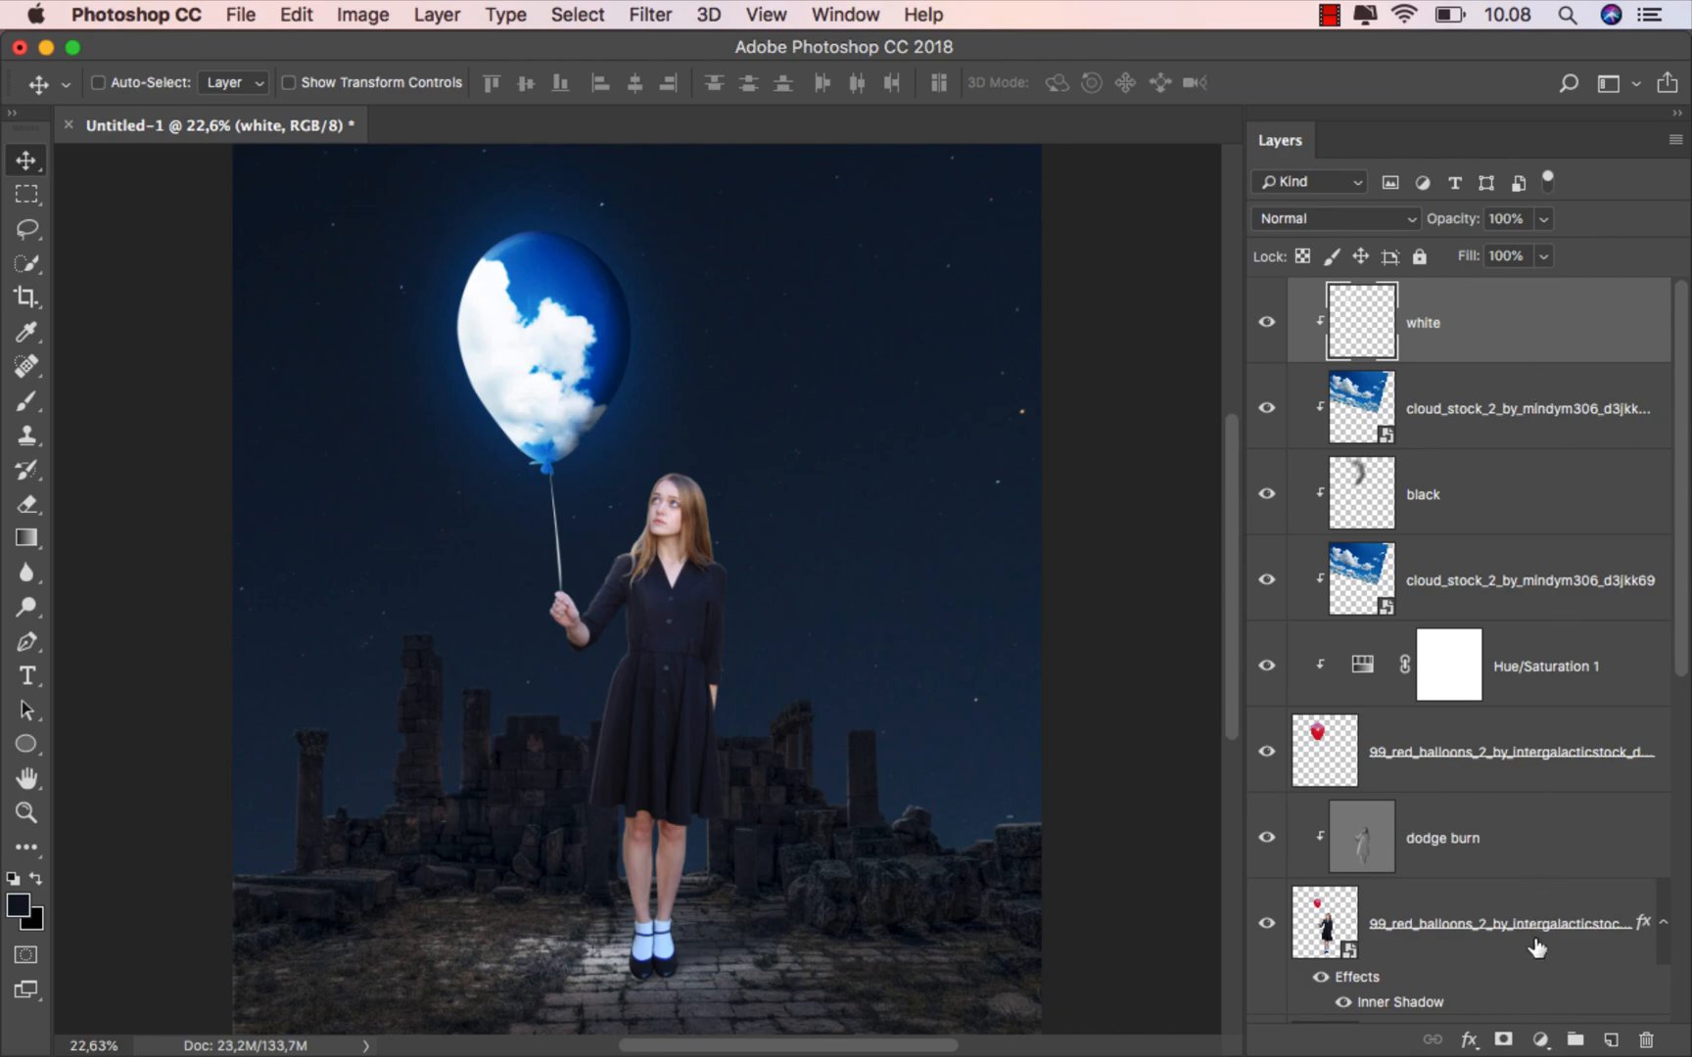
{"action": "left_click", "coordinate": [1544, 1037]}
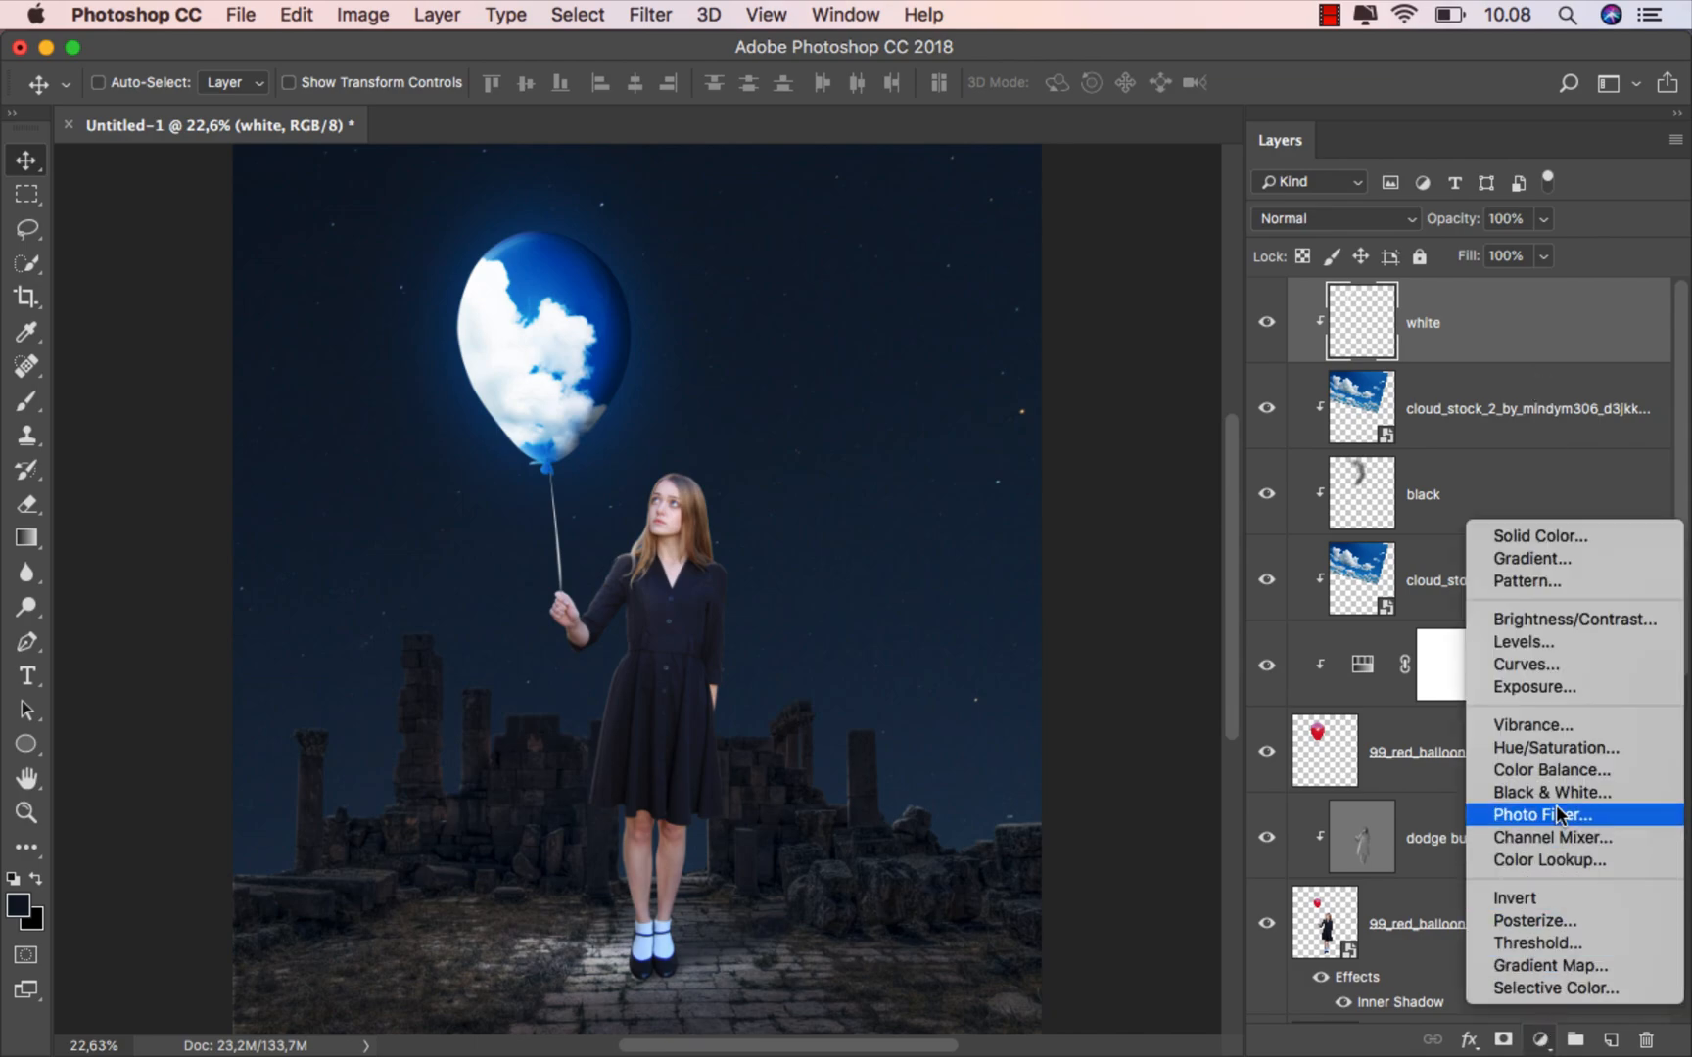
{"action": "left_click", "coordinate": [1596, 642]}
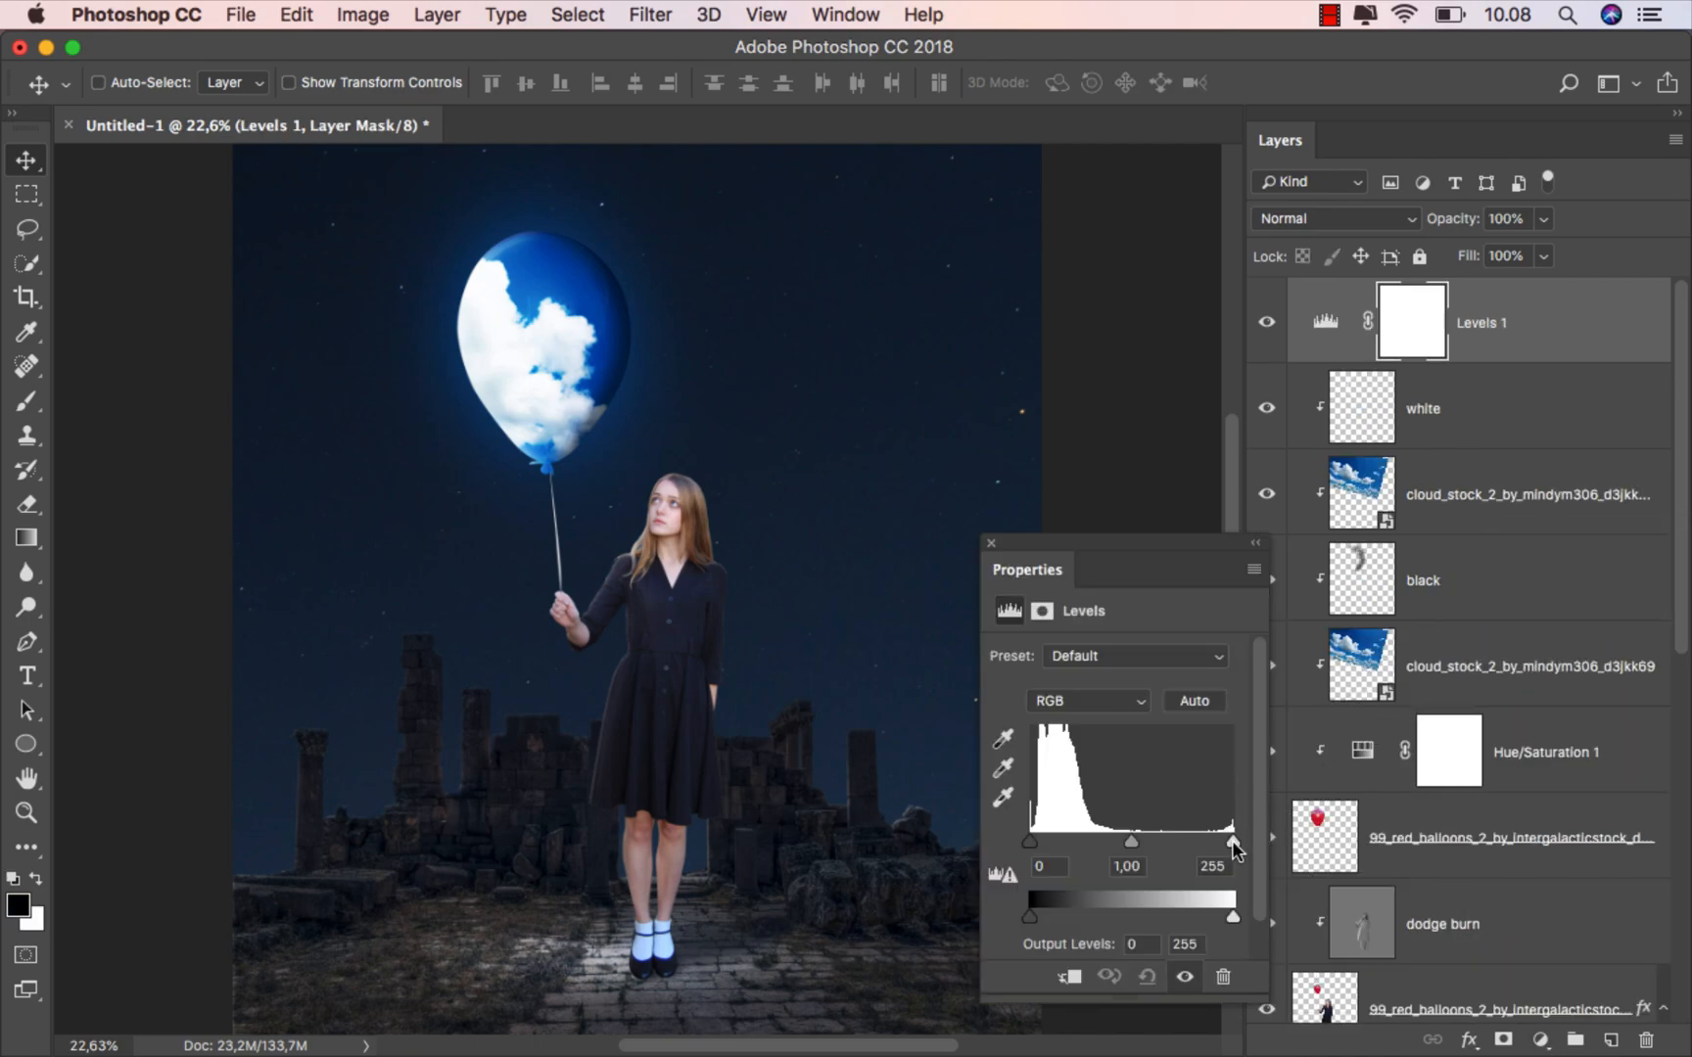
{"action": "left_click_drag", "start_coordinate": [1232, 841], "coordinate": [1219, 841]}
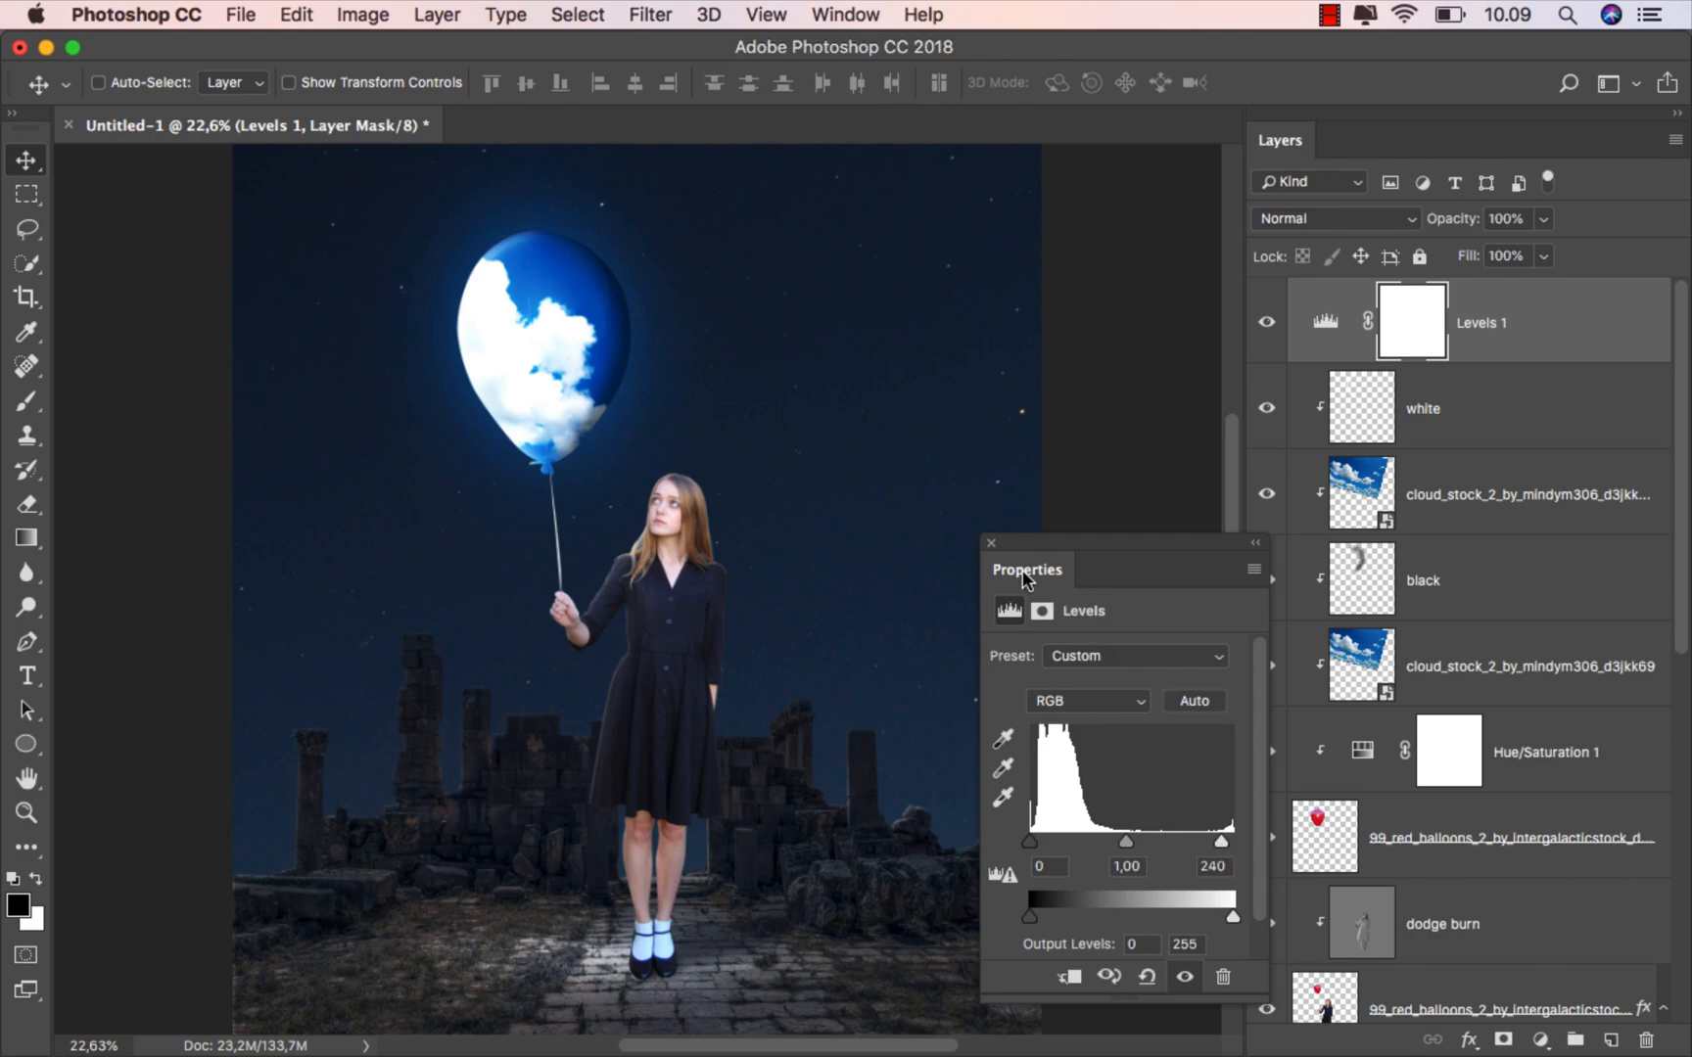
{"action": "left_click", "coordinate": [991, 543]}
Compare the full composite with the Levels 1 adjustment hidden and shown.
{"action": "left_click", "coordinate": [1264, 328]}
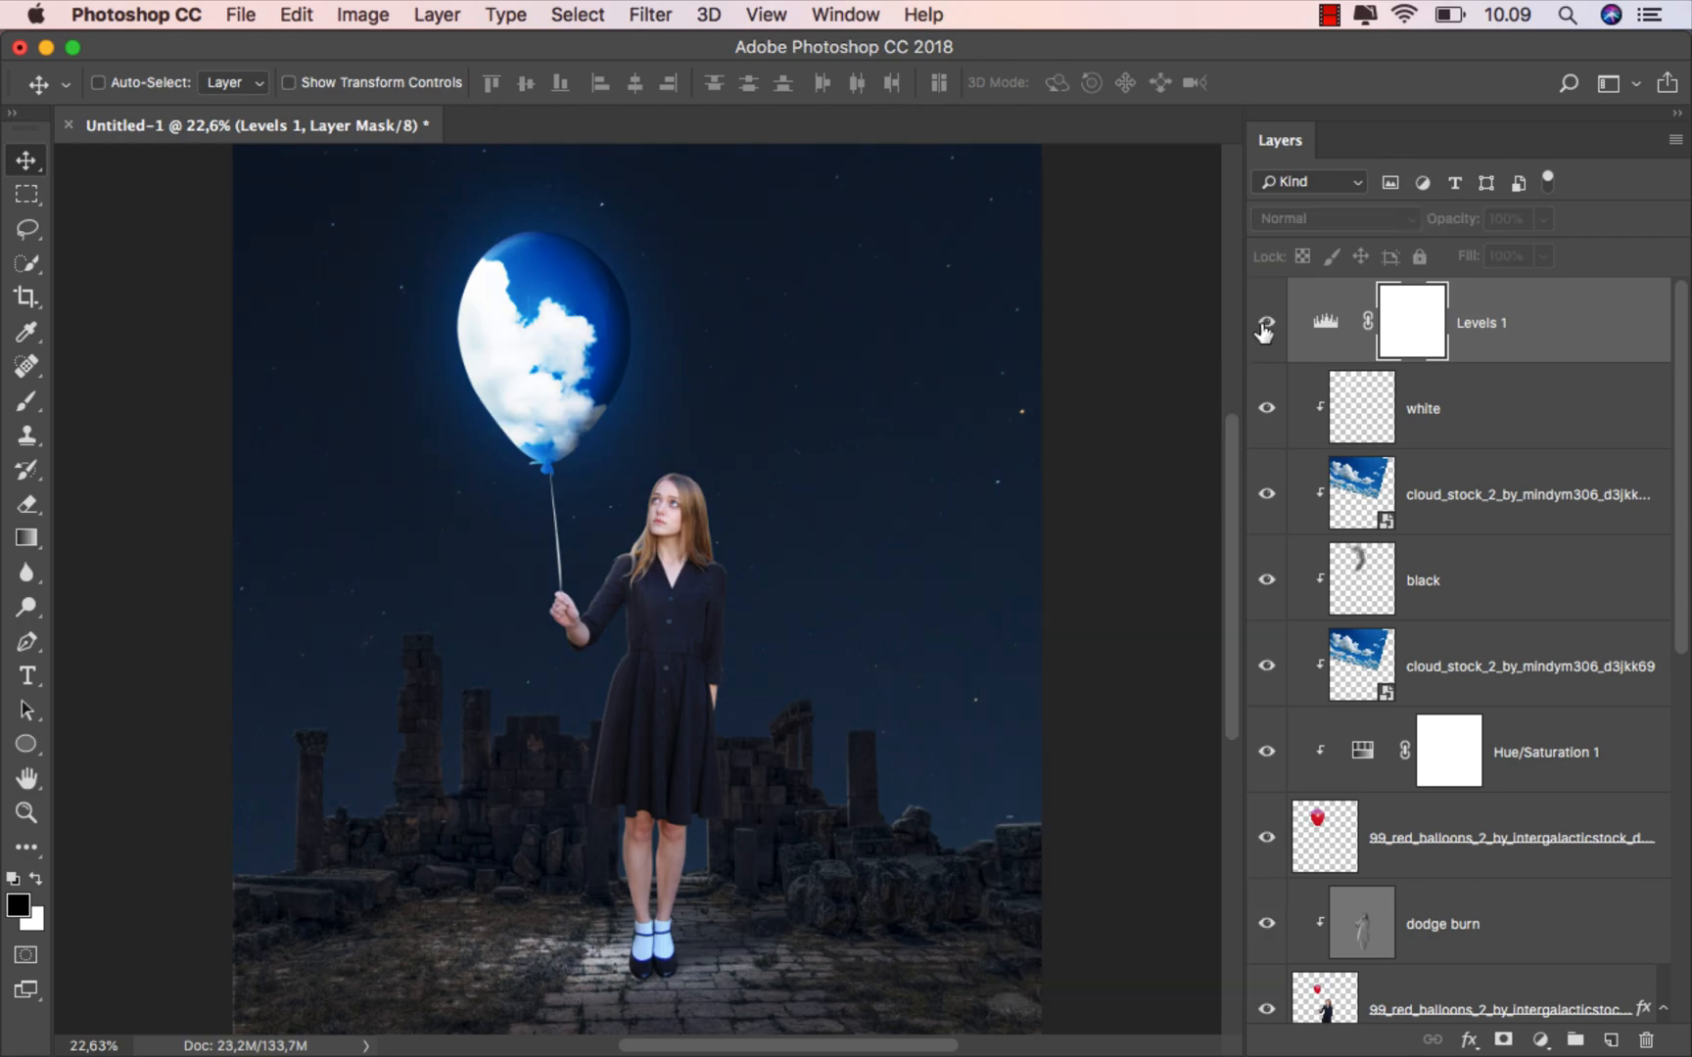
{"action": "left_click", "coordinate": [1264, 329]}
{"action": "left_click", "coordinate": [1502, 327]}
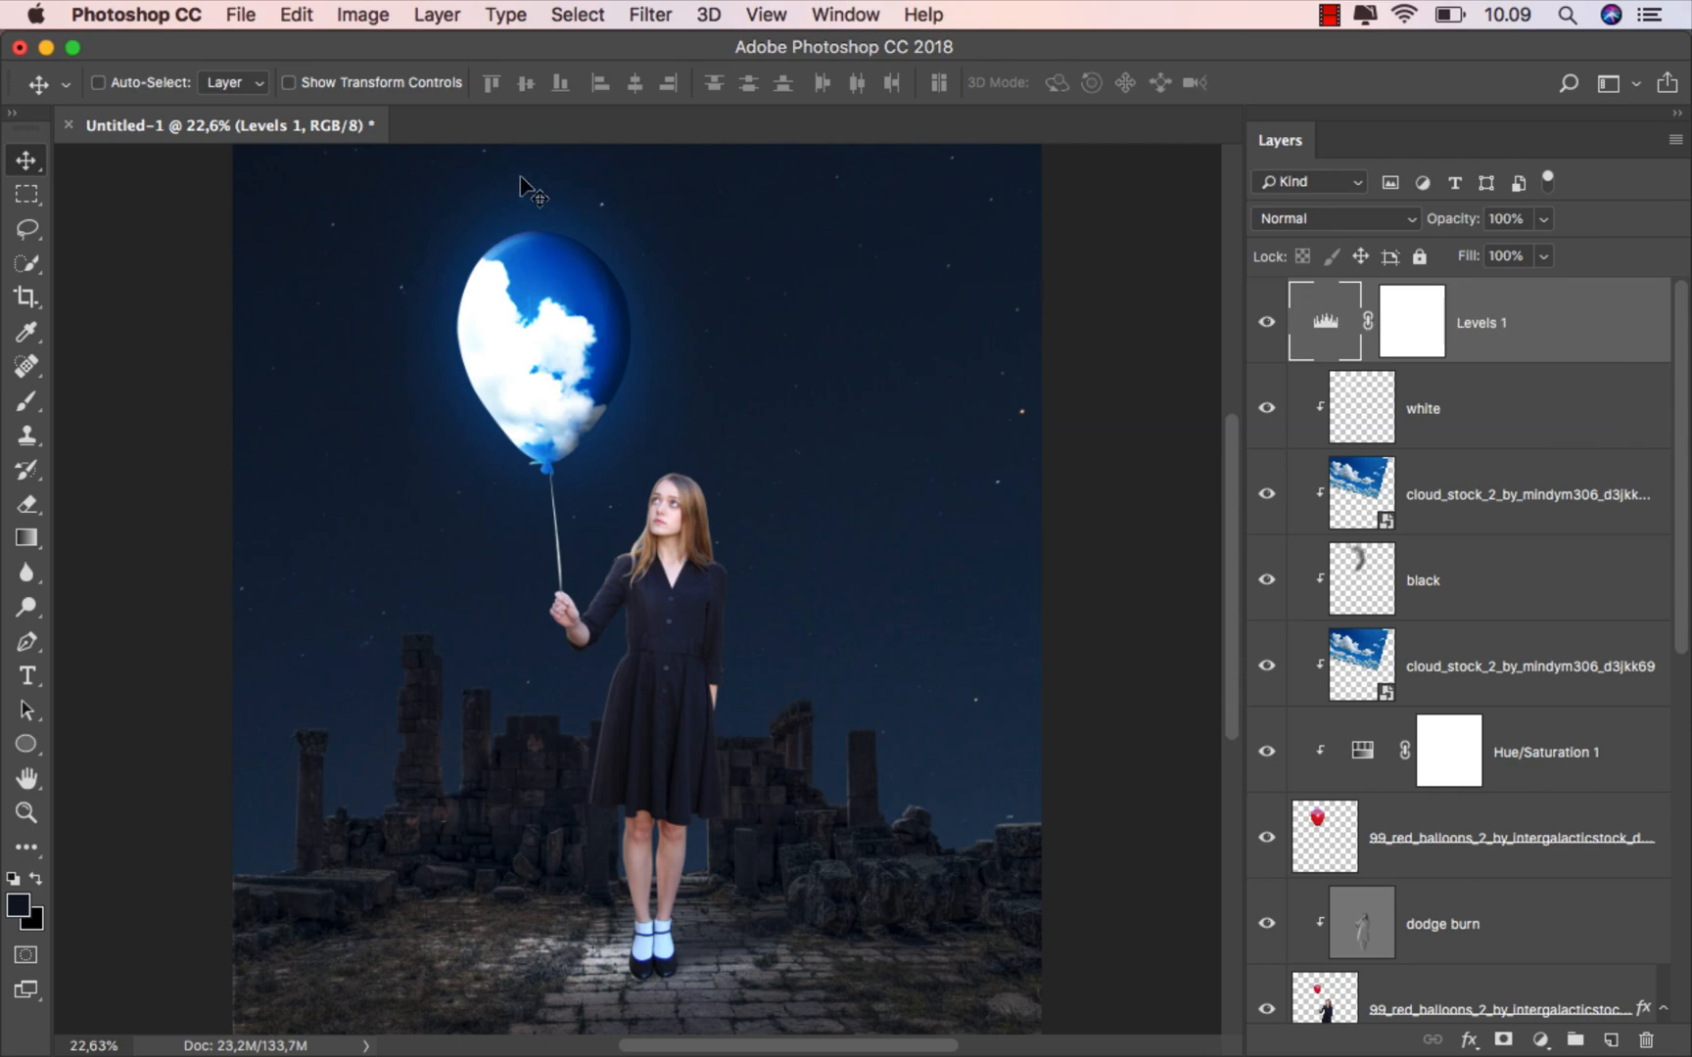
Save a JPEG copy of the composite as ok.jpg in the 20 masking ballon folder at Maximum quality 12, Baseline ("Standard").
{"action": "left_click", "coordinate": [246, 15]}
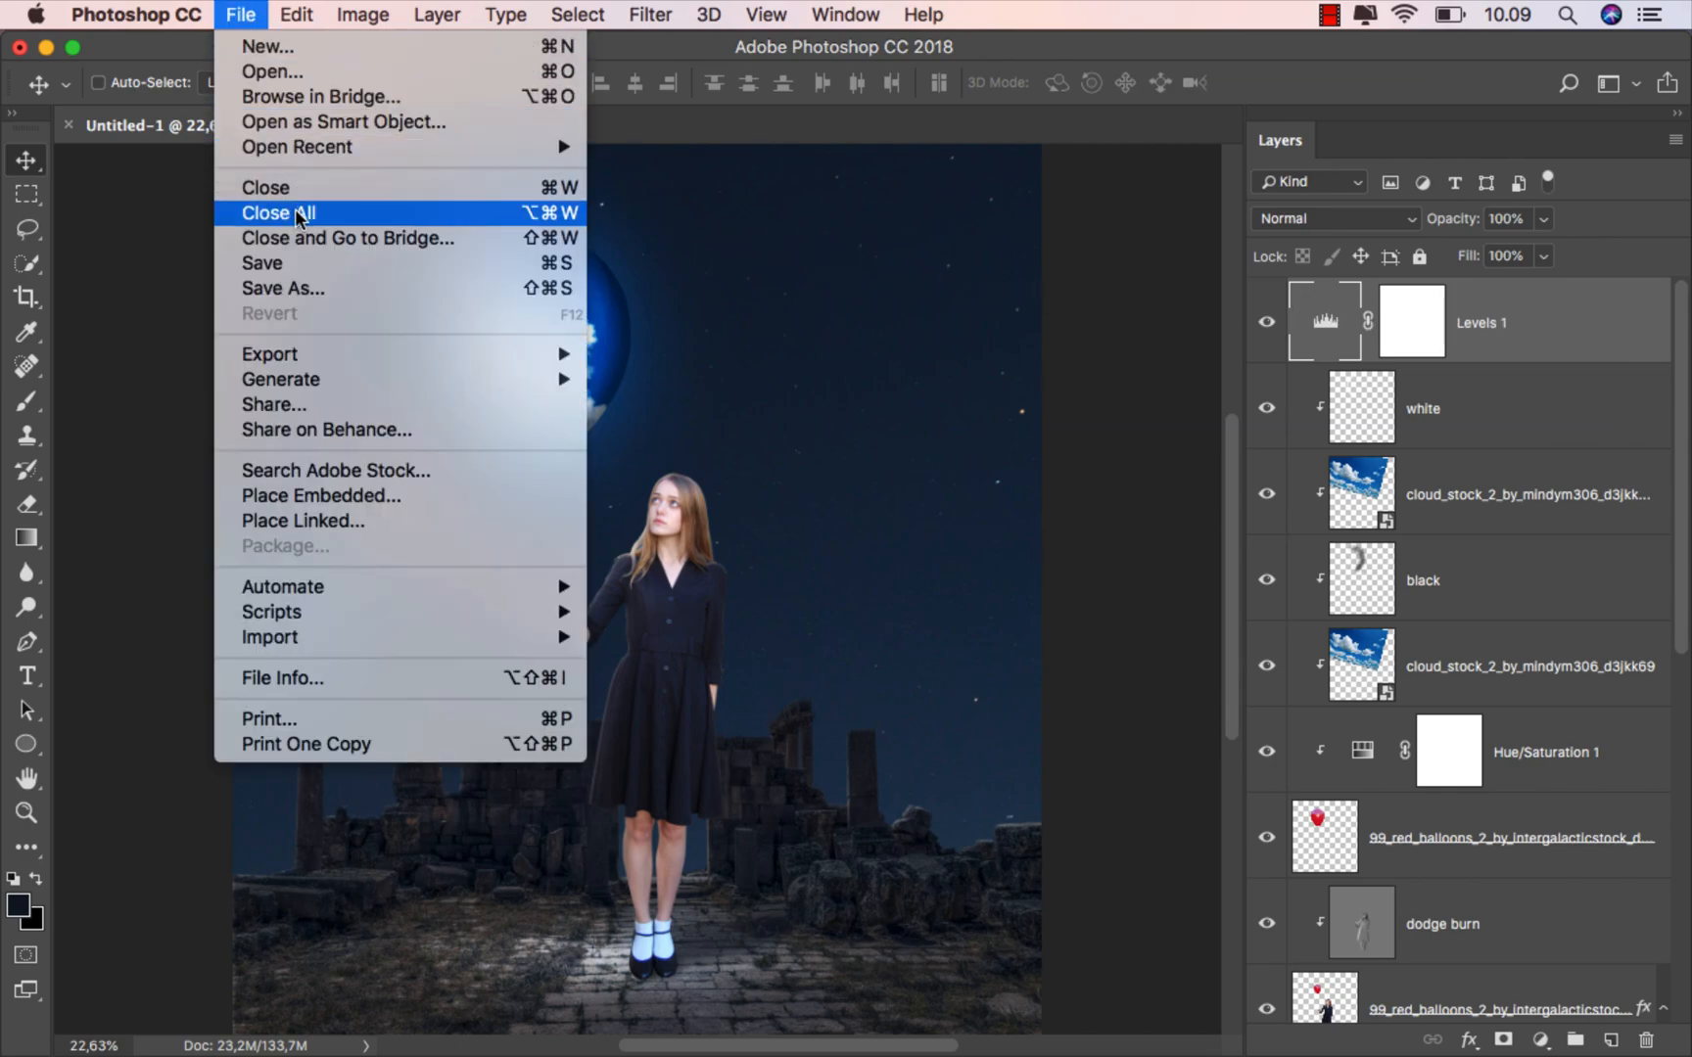
{"action": "left_click", "coordinate": [328, 288]}
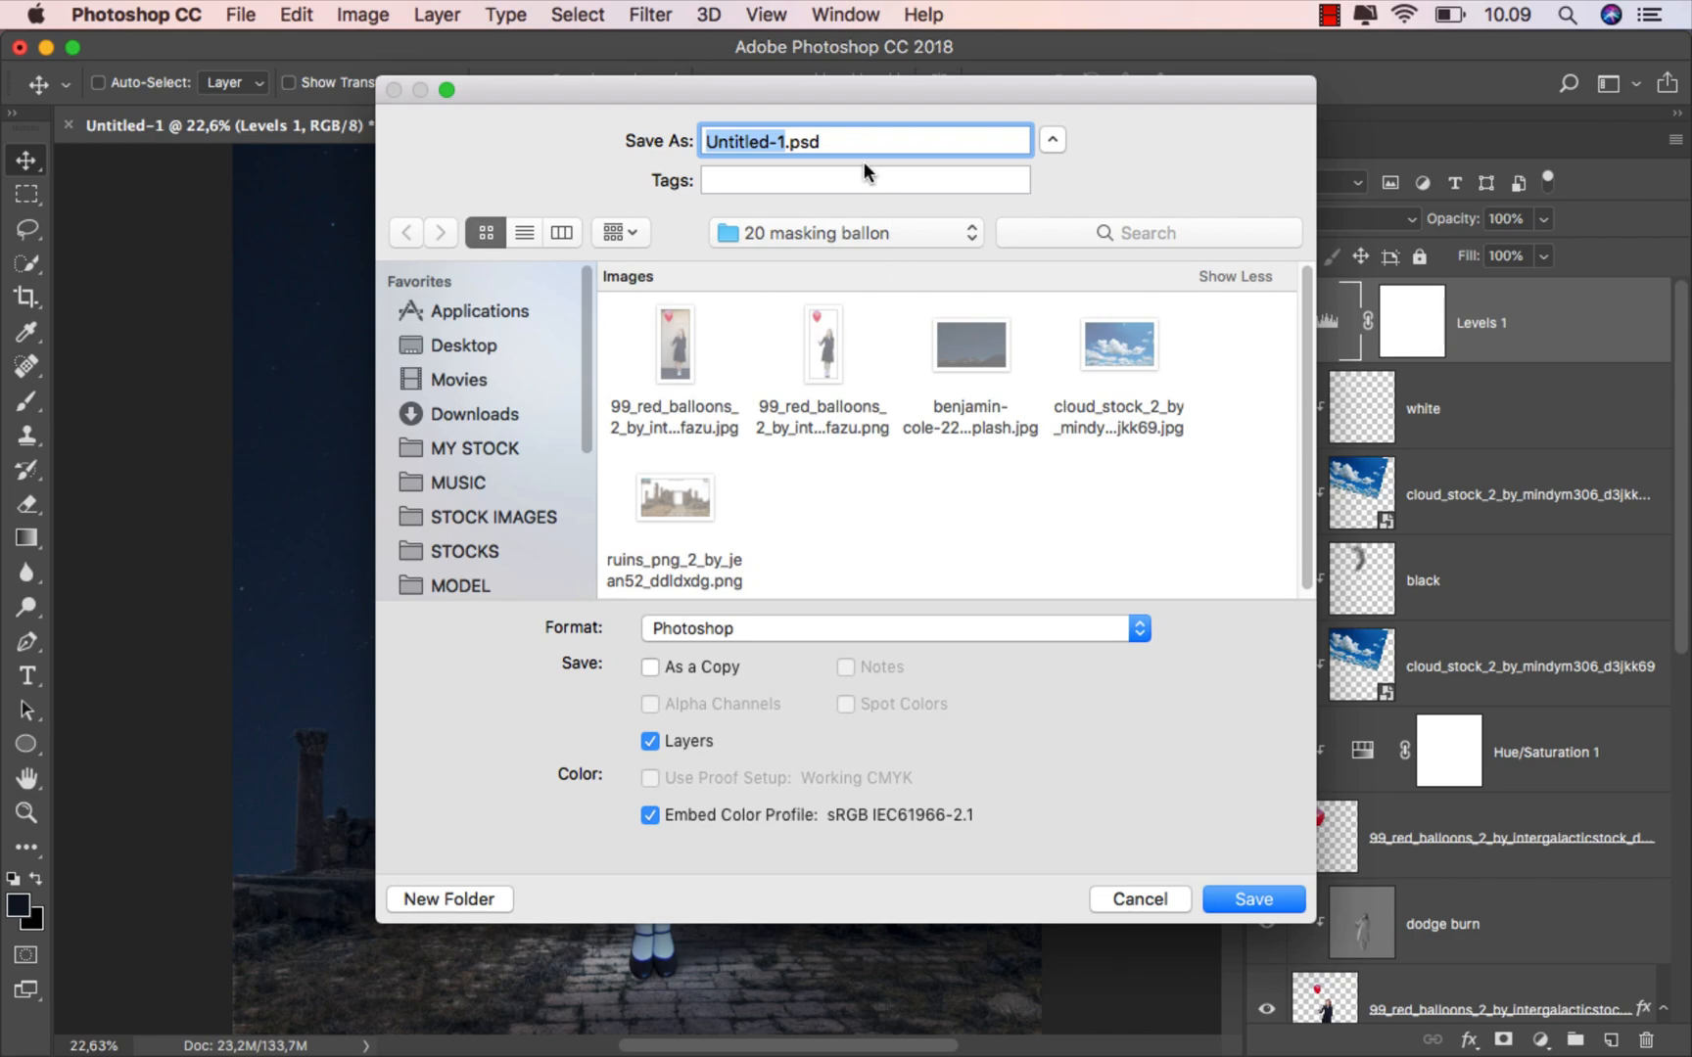
{"action": "type", "text": "ok"}
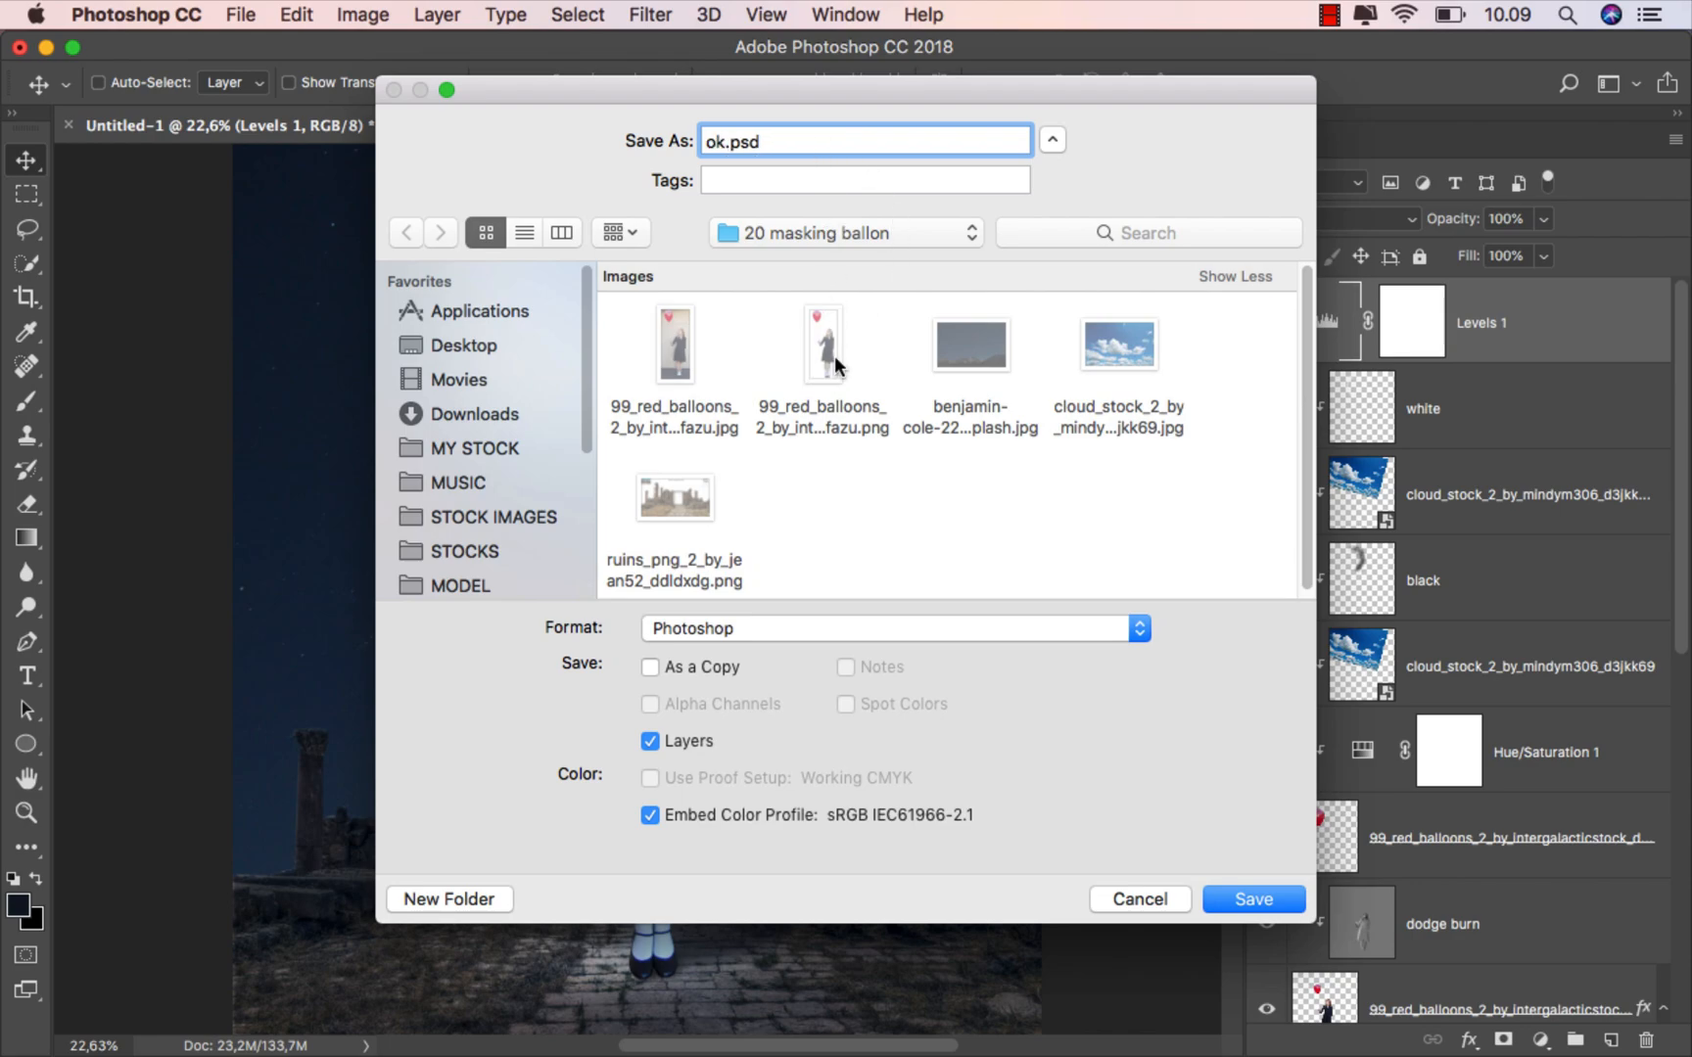
{"action": "left_click", "coordinate": [786, 627]}
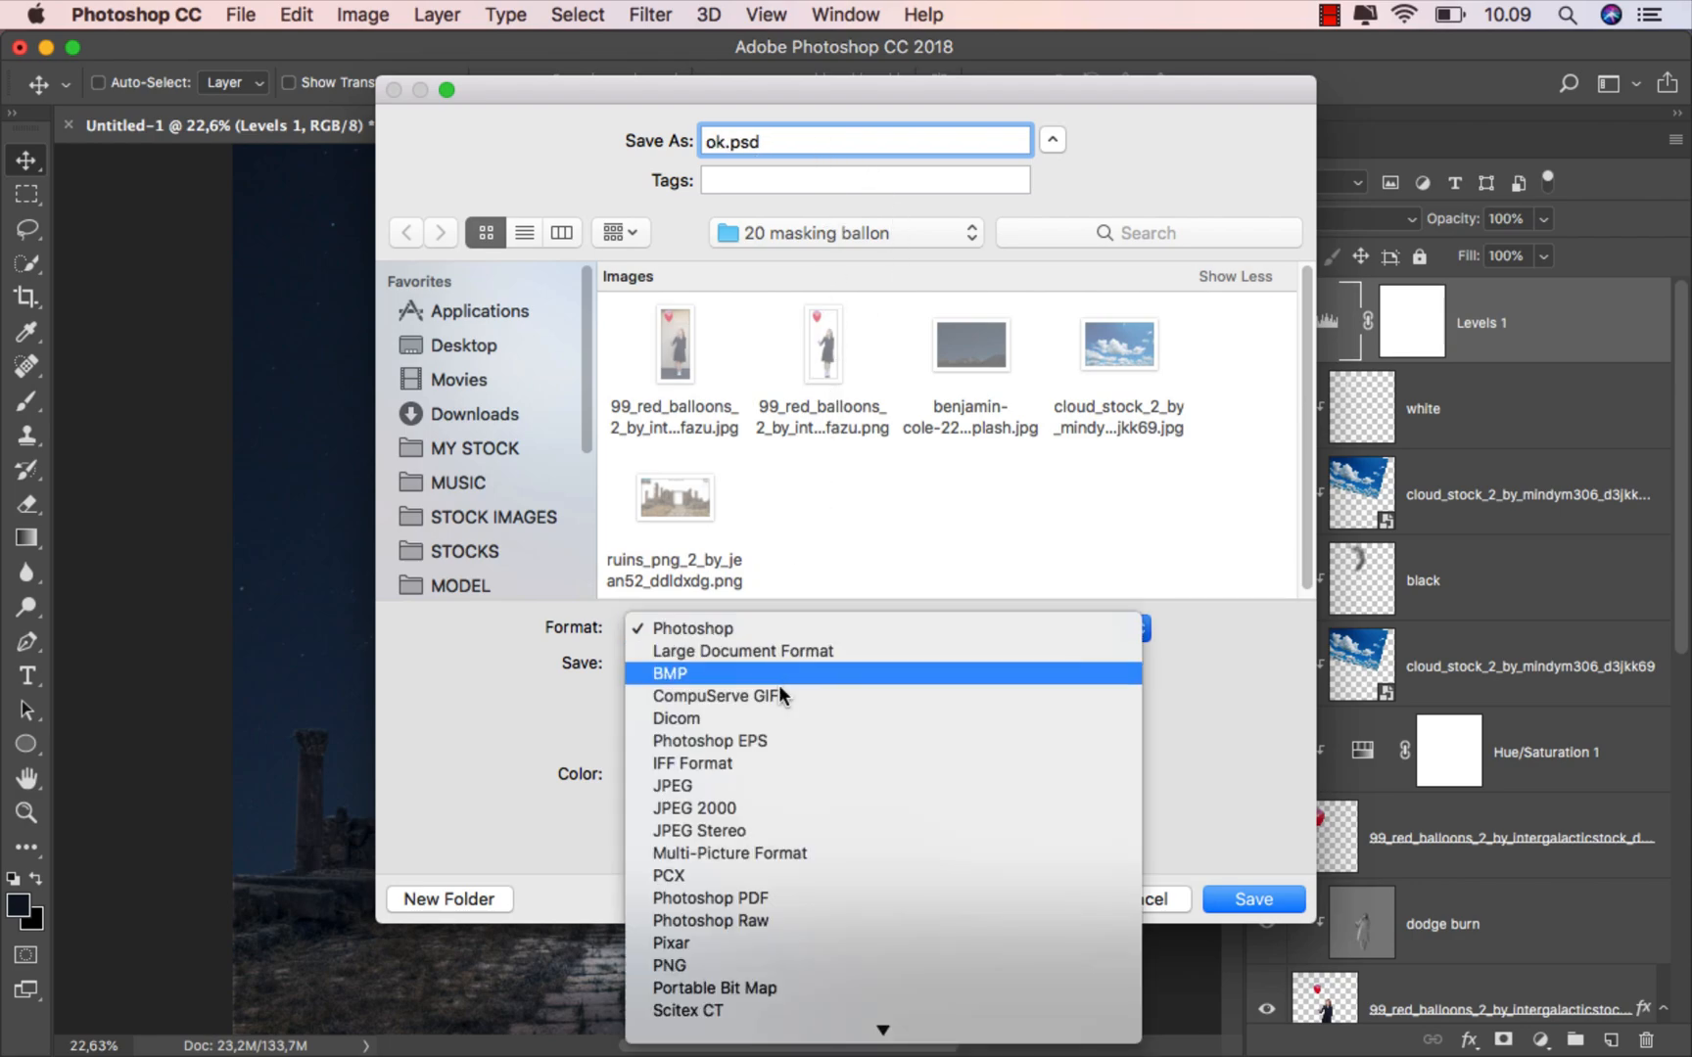
{"action": "scroll", "coordinate": [786, 781], "scroll_direction": "down", "scroll_amount": 1}
{"action": "left_click", "coordinate": [786, 760]}
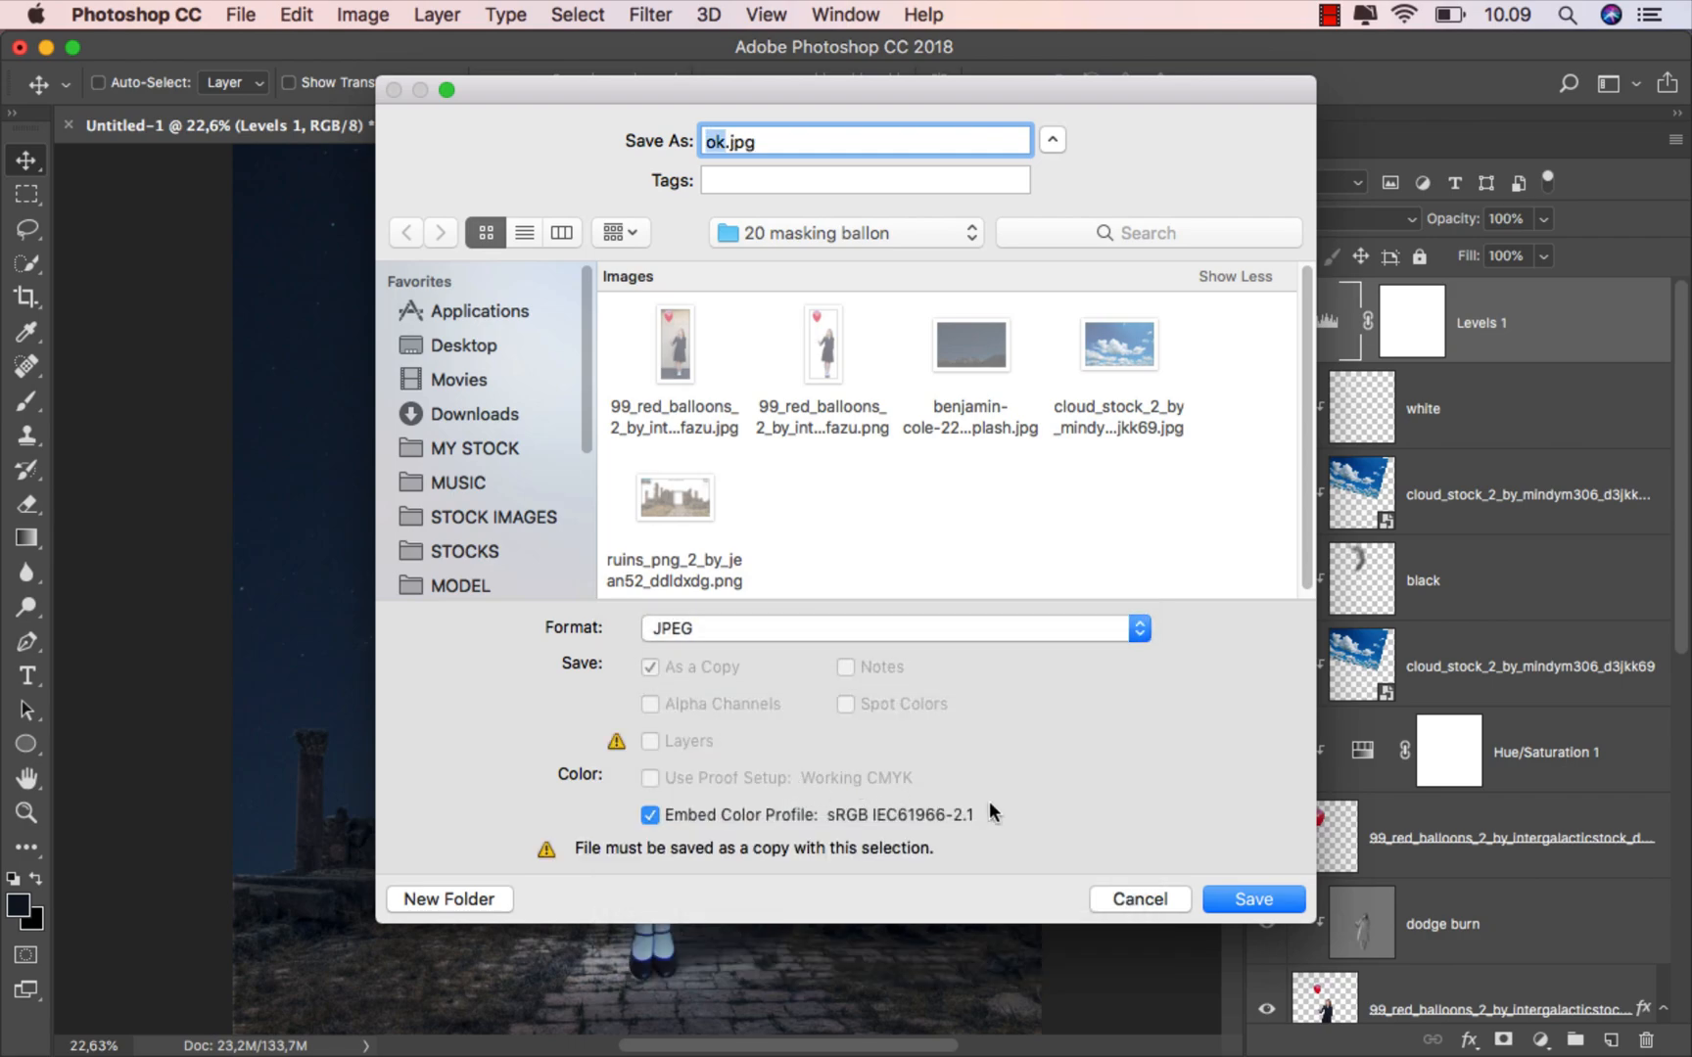
{"action": "left_click", "coordinate": [1251, 897]}
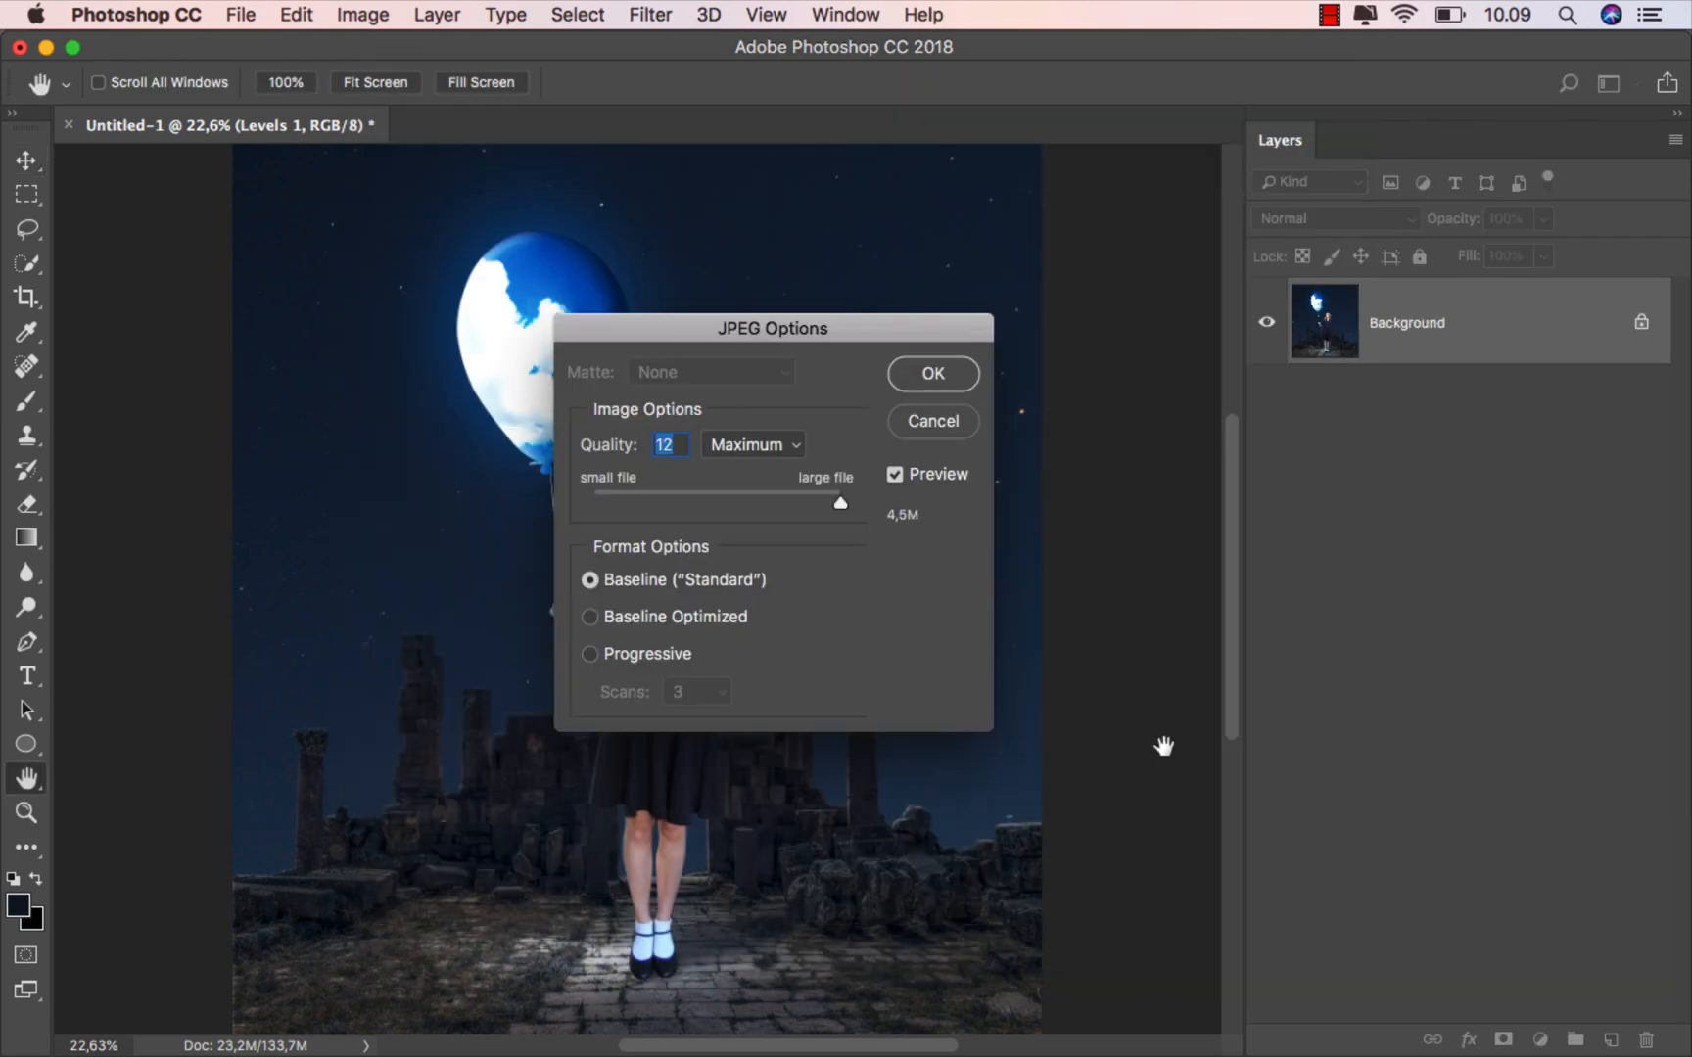
{"action": "left_click", "coordinate": [950, 374]}
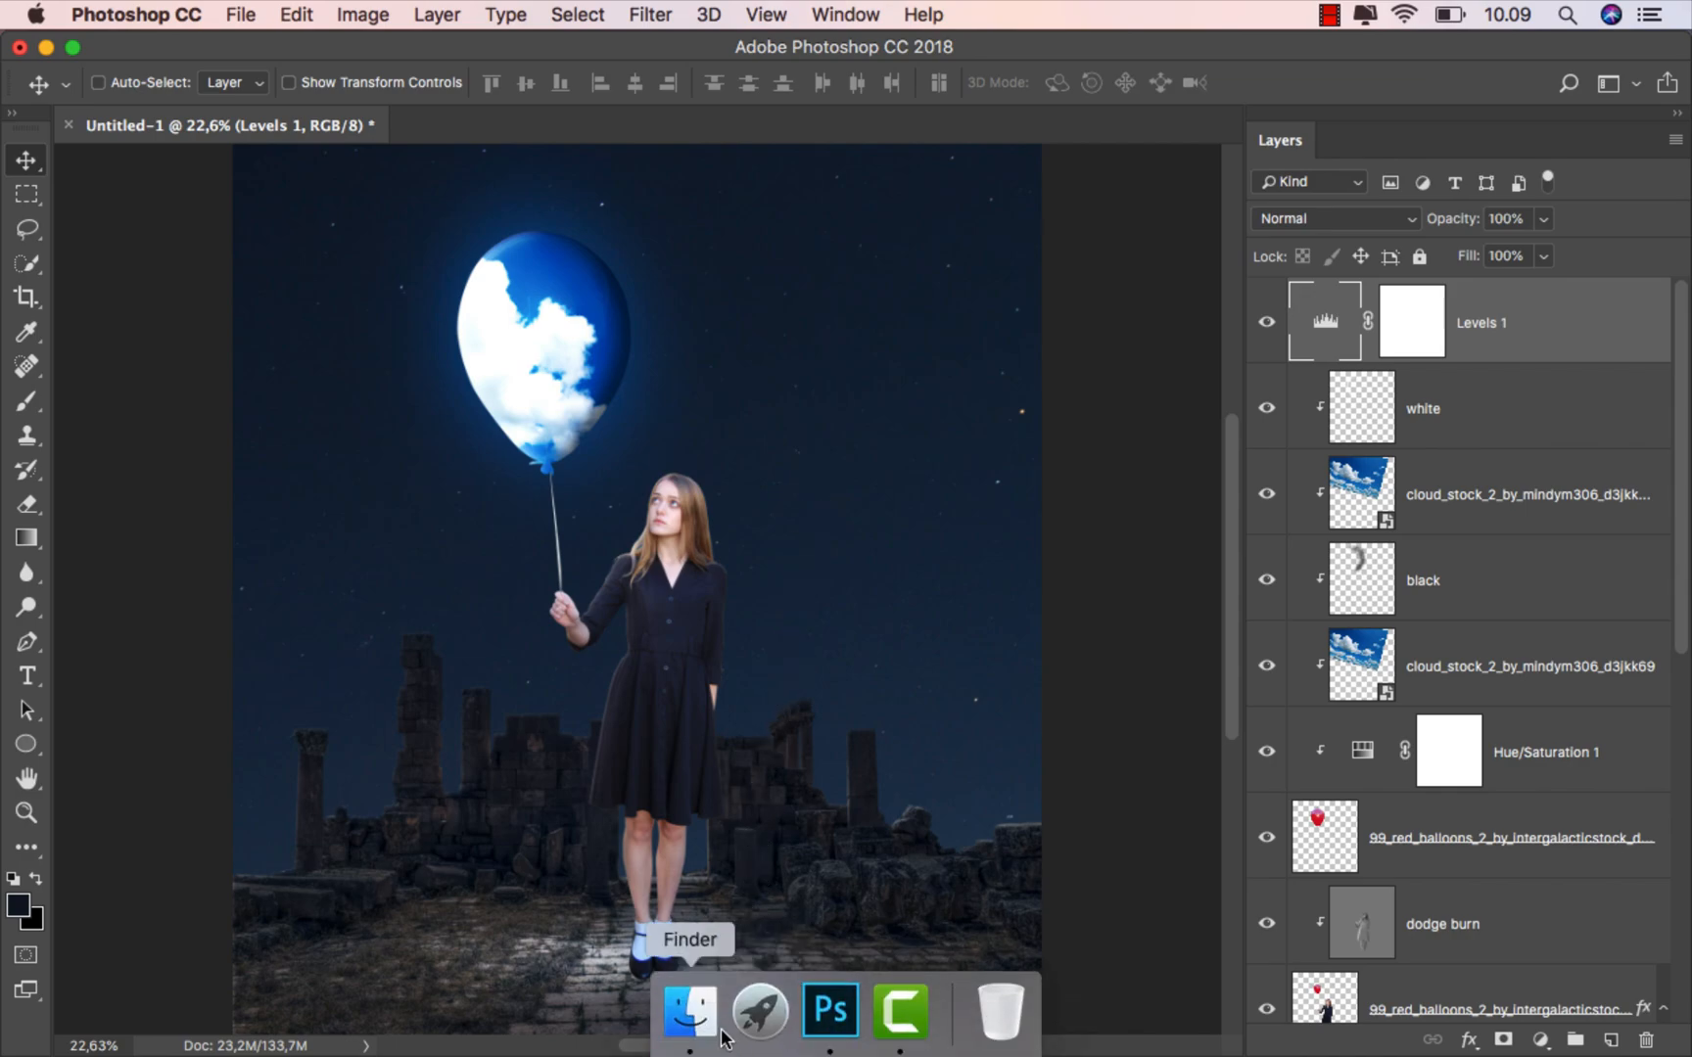
Switch to Finder and preview the saved ok.jpg in the 20 masking ballon folder.
{"action": "left_click", "coordinate": [698, 1023]}
{"action": "left_click", "coordinate": [928, 225]}
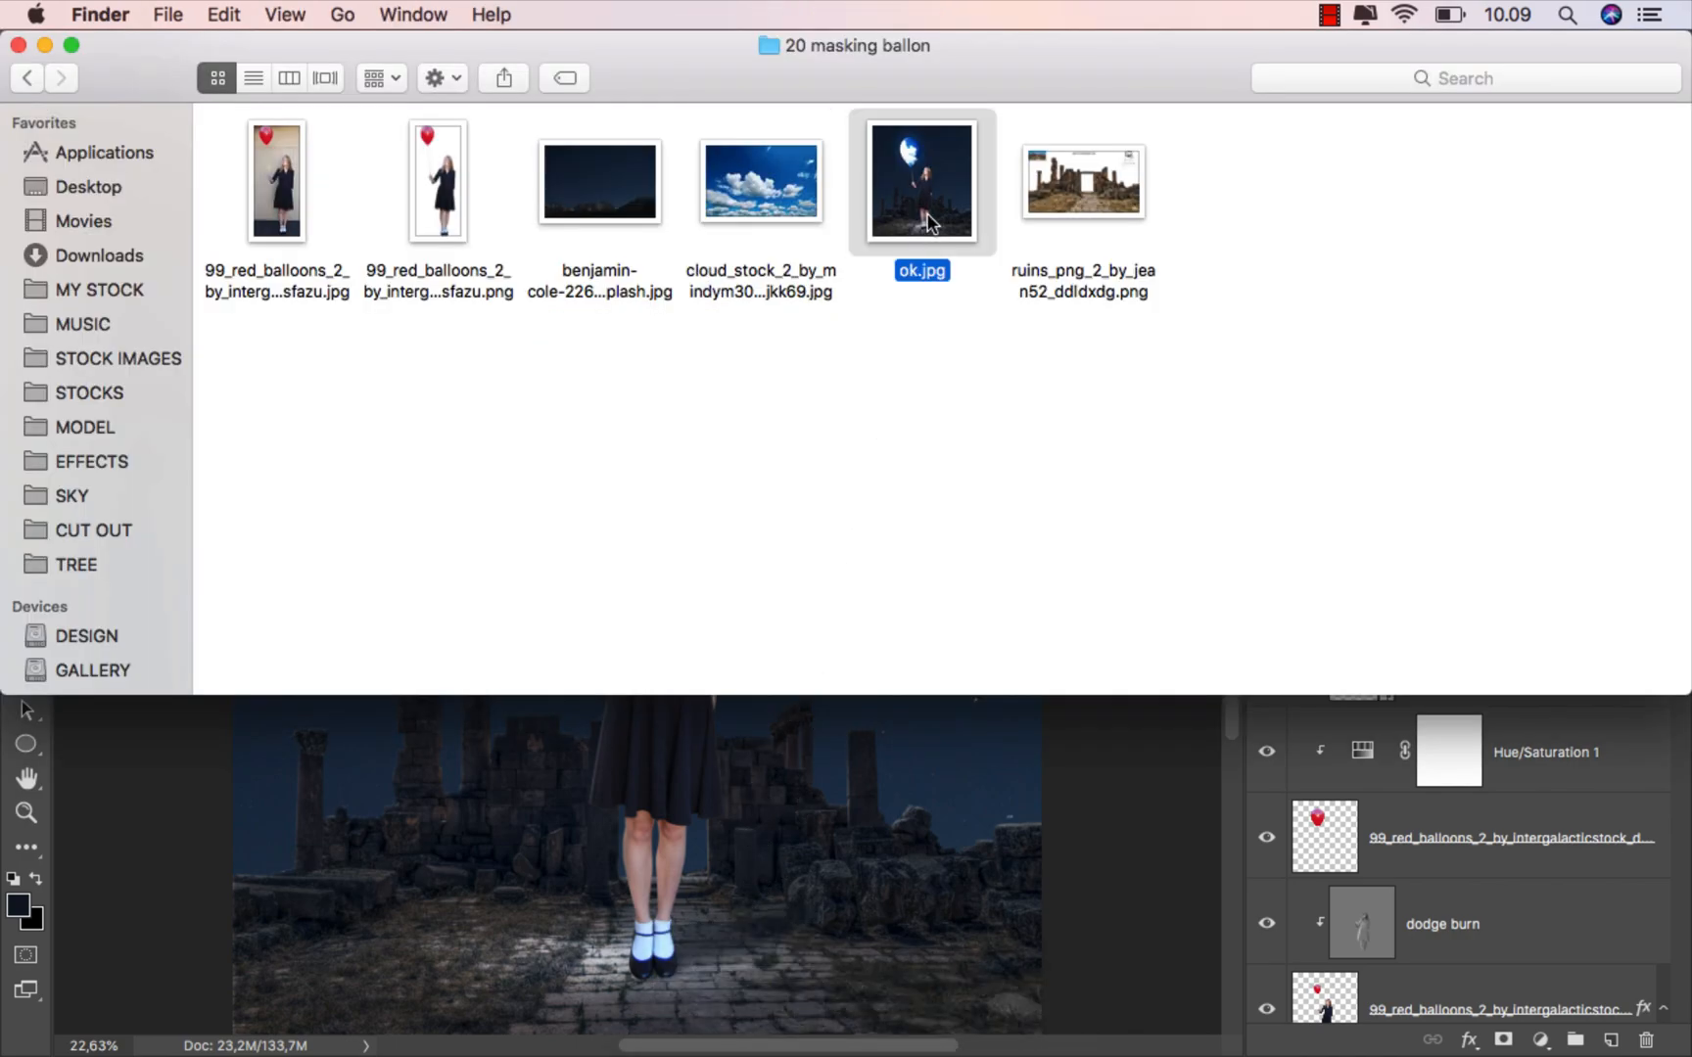
{"action": "key", "text": "space"}
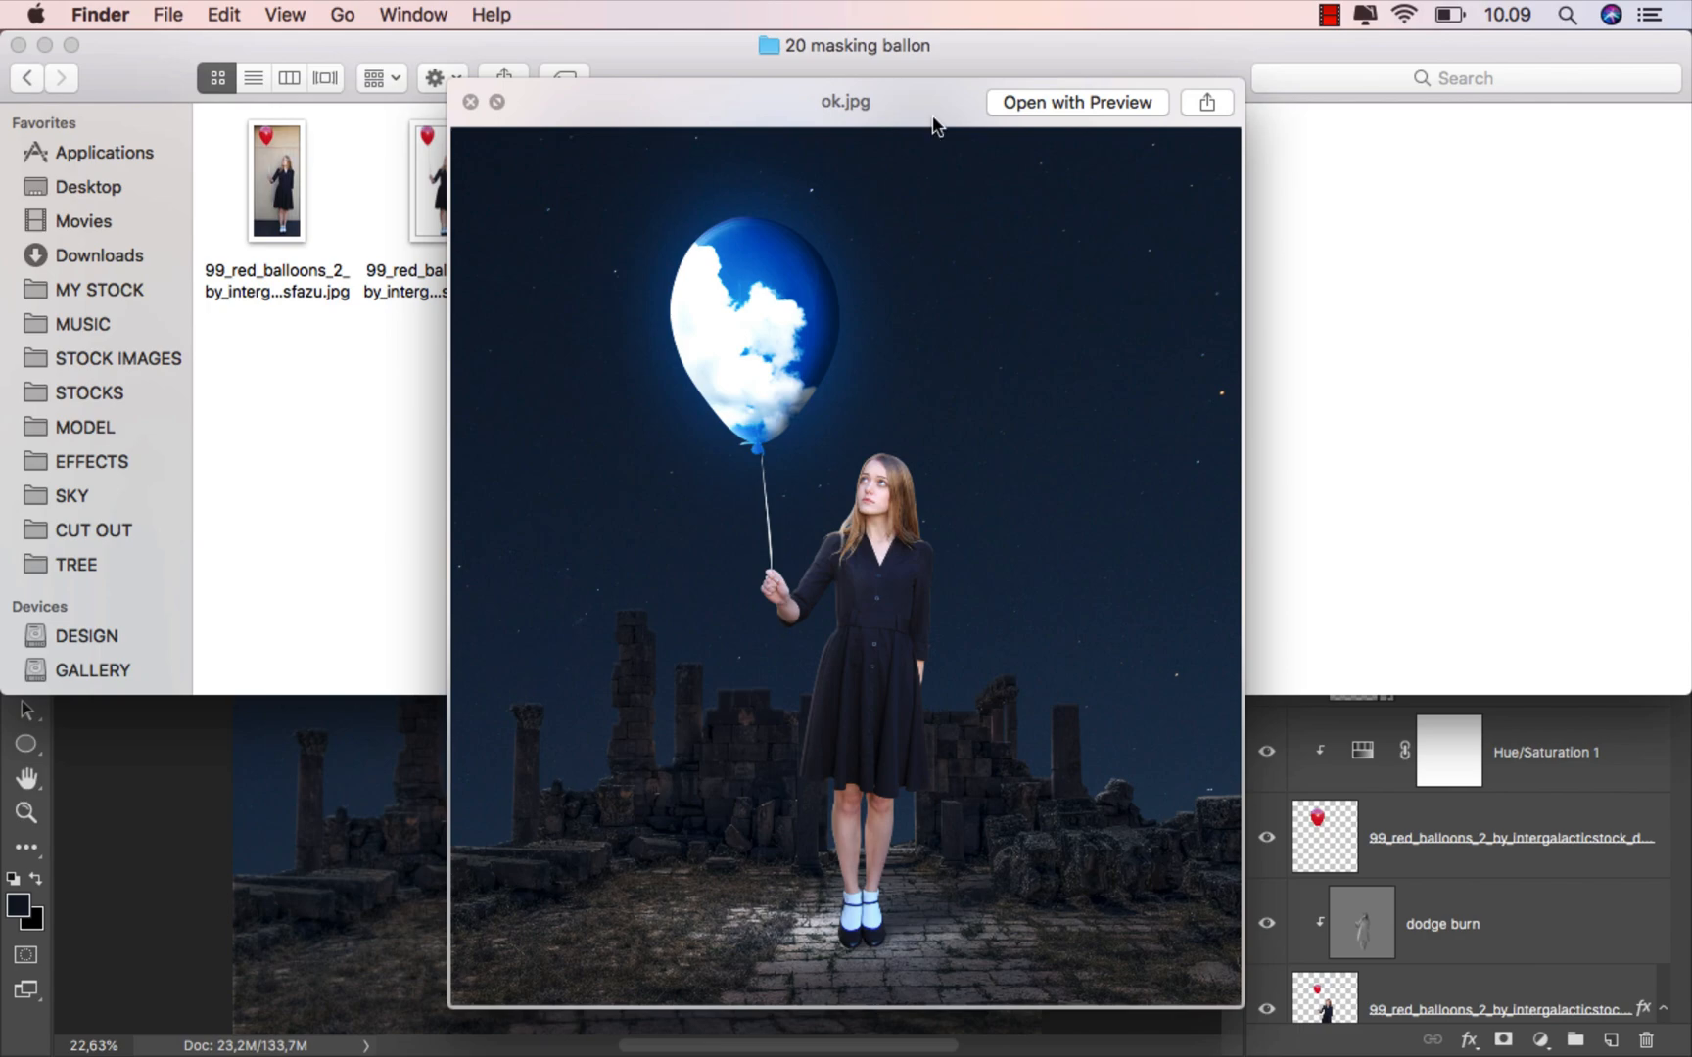